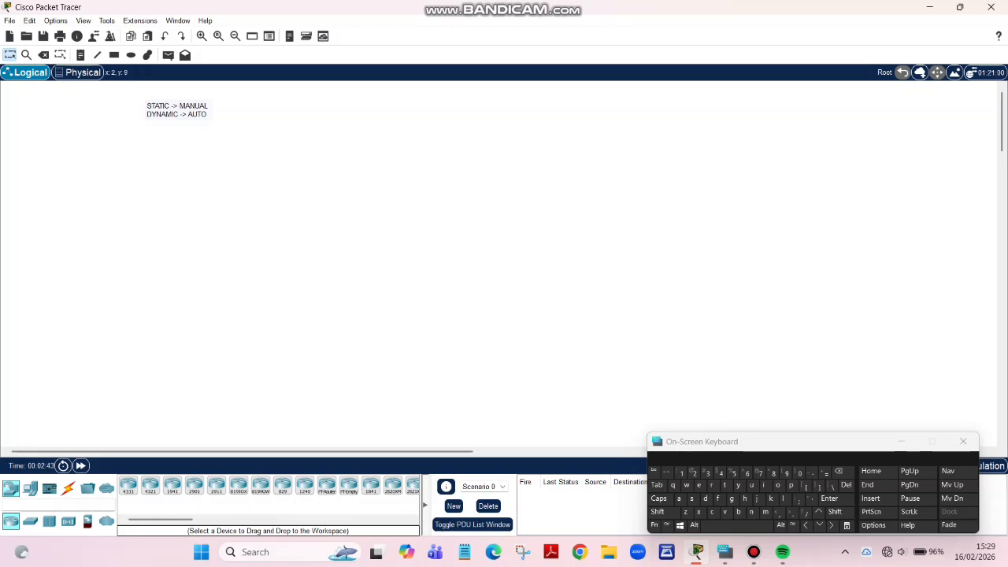
# Step: Place a new text note below and left of the STATIC/DYNAMIC note and enter "-RIP -> "
pyautogui.click(80, 55)
pyautogui.click(52, 139)
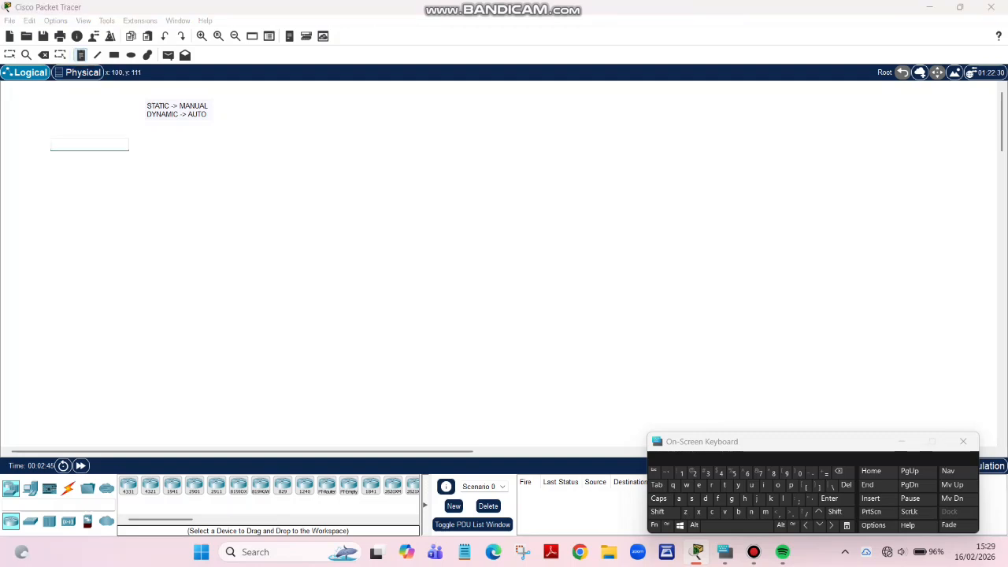
pyautogui.click(812, 472)
pyautogui.click(660, 498)
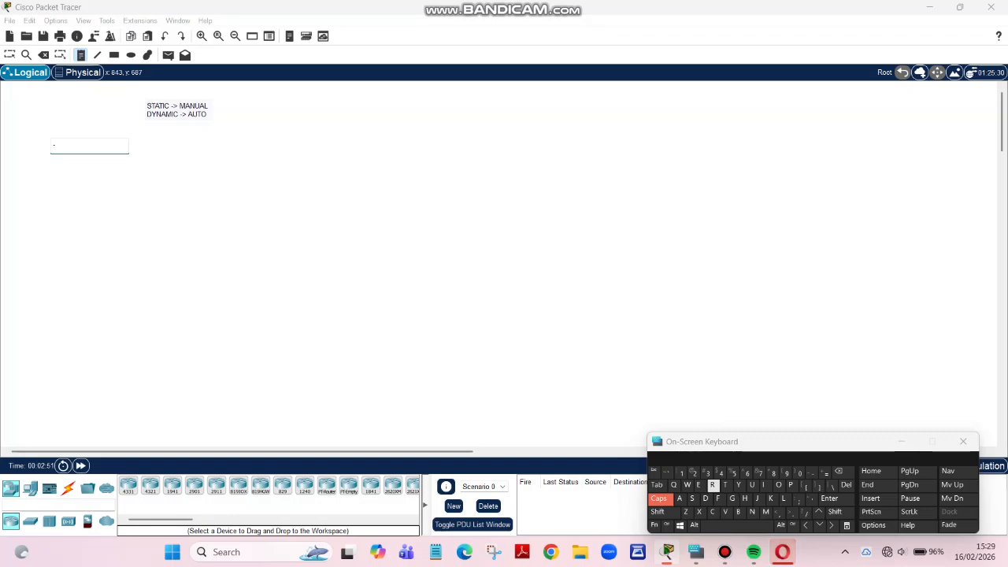
pyautogui.click(712, 484)
pyautogui.click(792, 484)
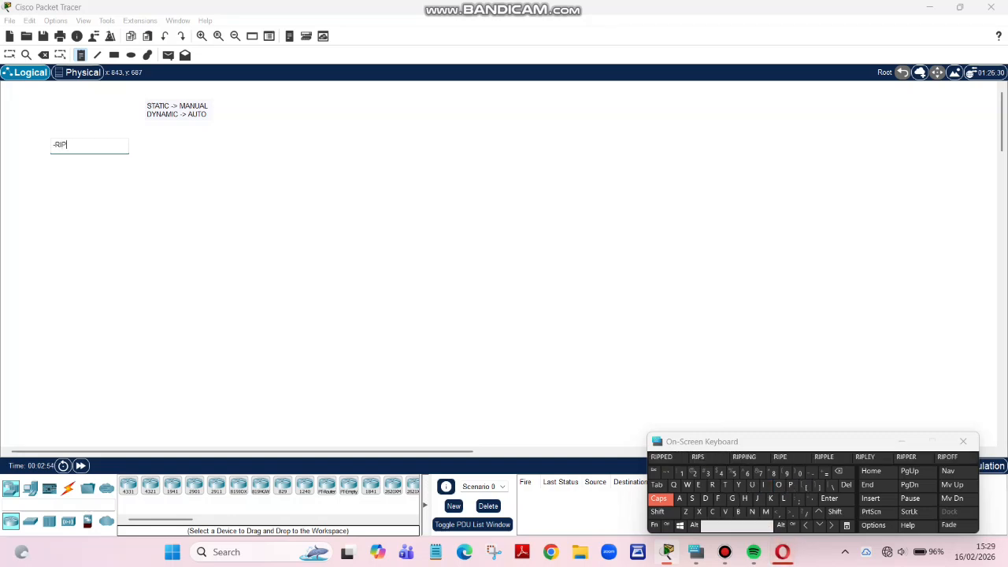
pyautogui.click(738, 526)
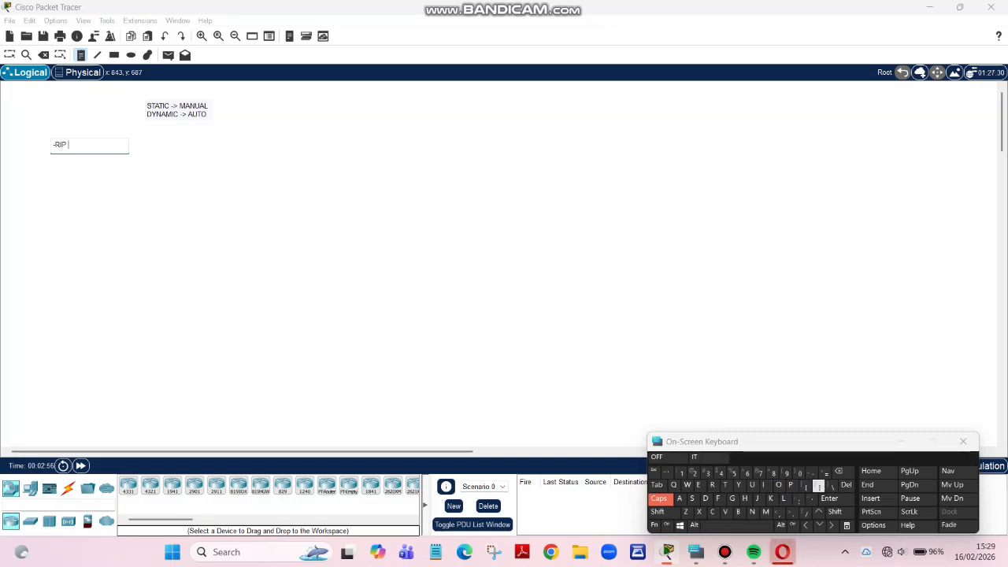
pyautogui.click(813, 472)
pyautogui.click(835, 512)
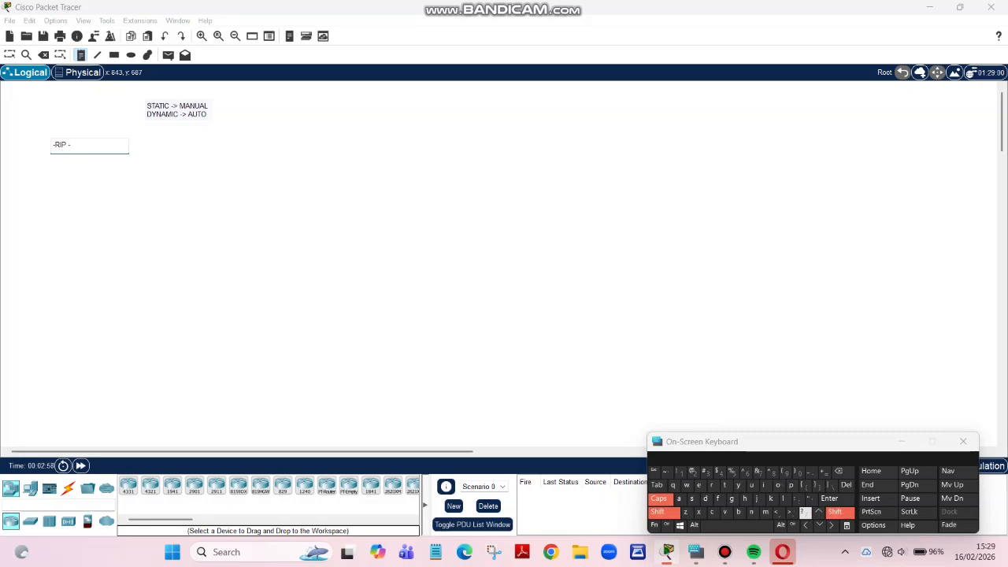
pyautogui.click(792, 512)
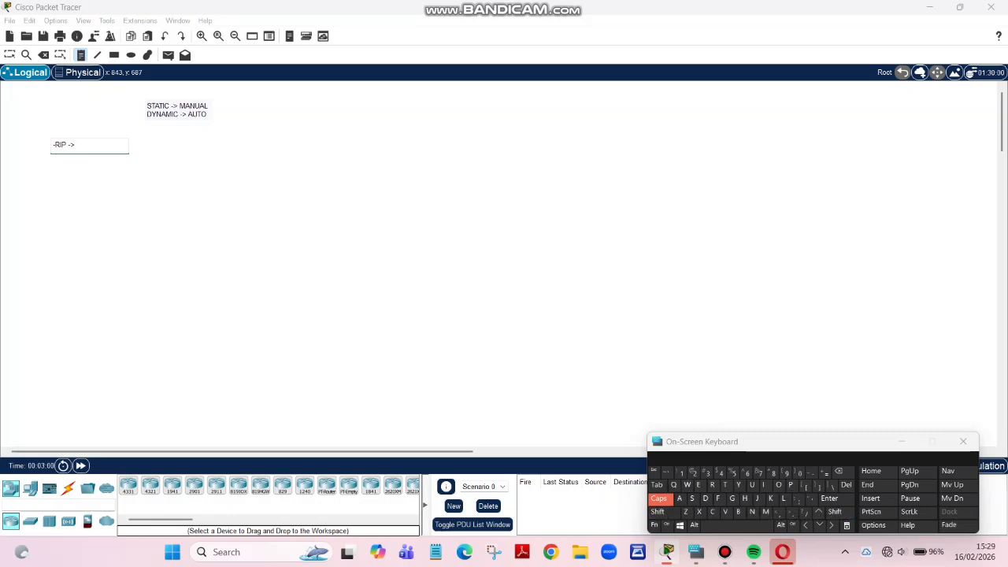
pyautogui.click(738, 525)
# Step: Complete the note's RIP entry with "sudah jarang digunakan" and end the line
pyautogui.press('capslock')
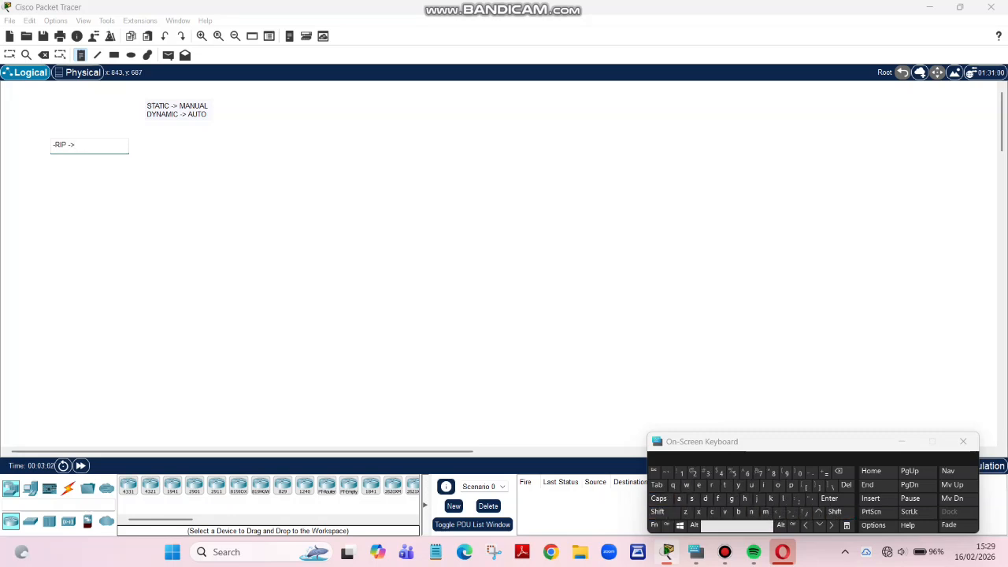
pyautogui.write('s')
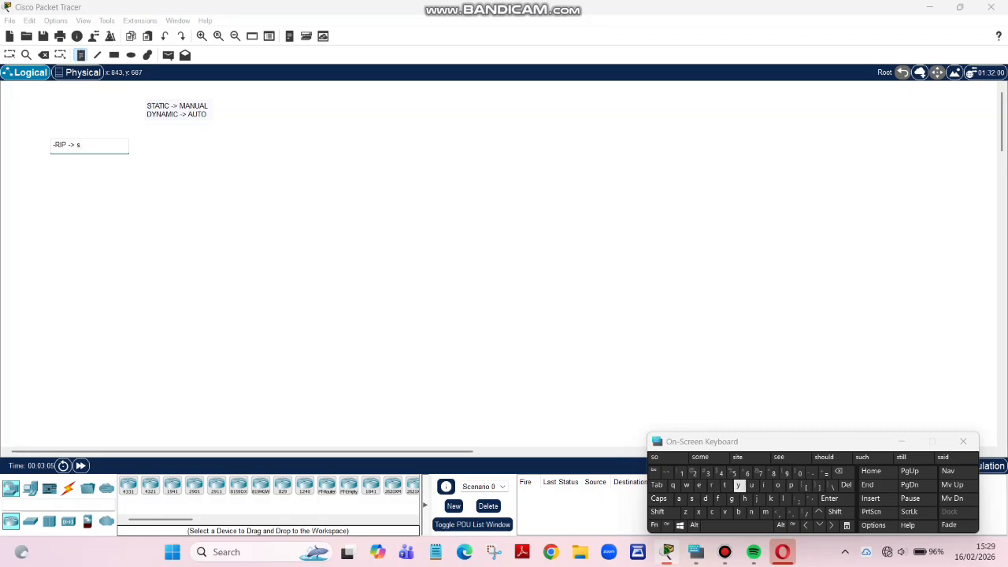
pyautogui.write('uda')
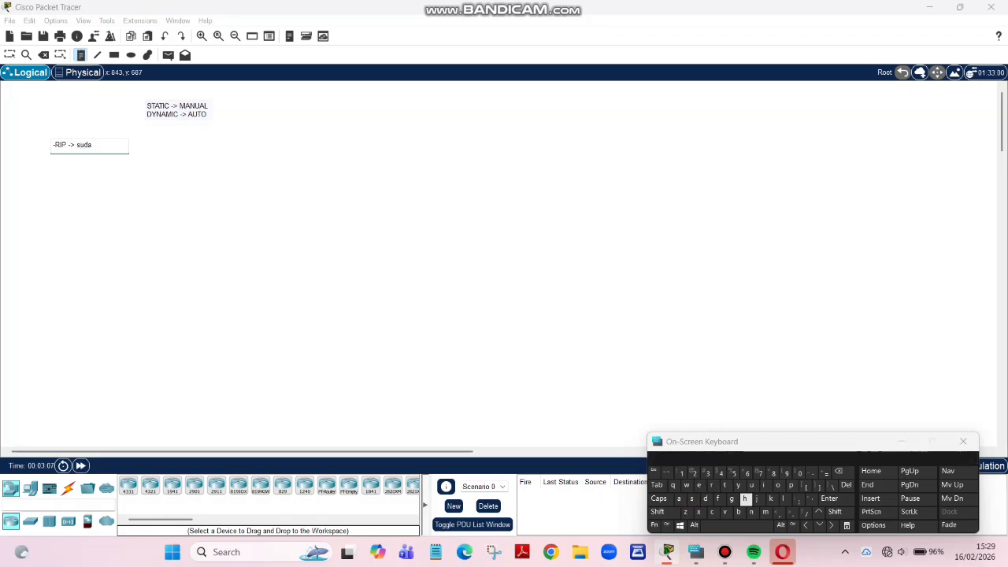
pyautogui.write('h j')
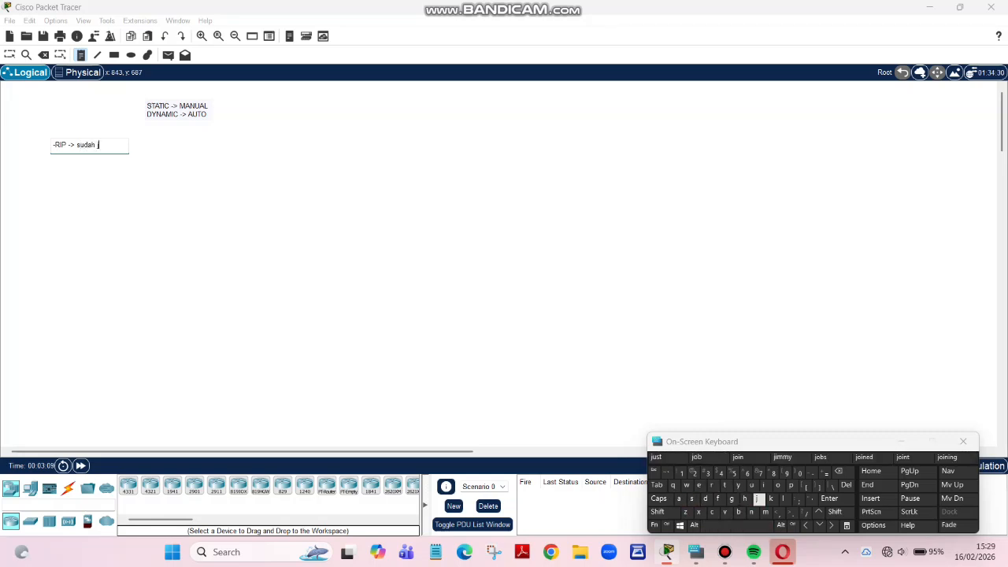
pyautogui.write('ar')
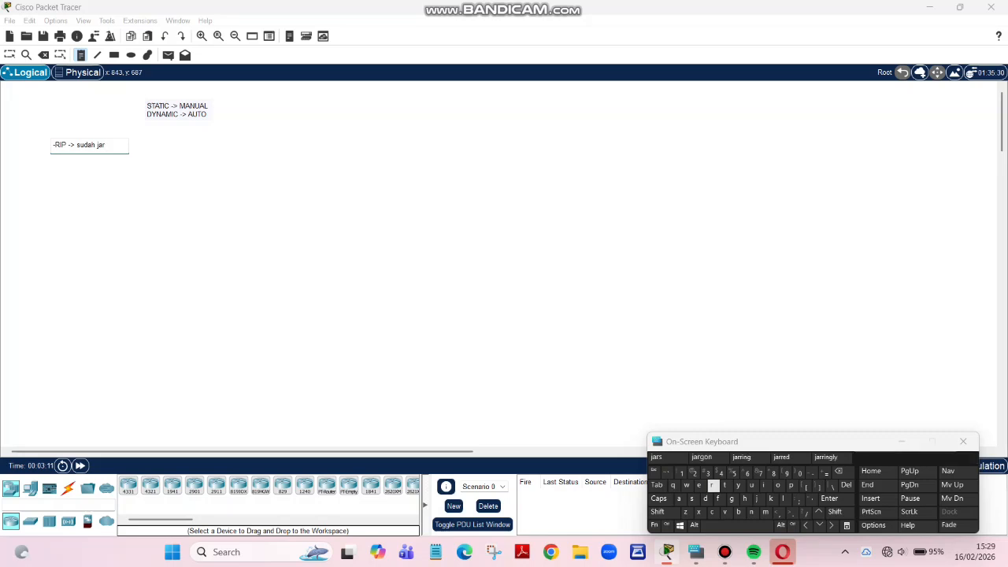
pyautogui.write('ang ')
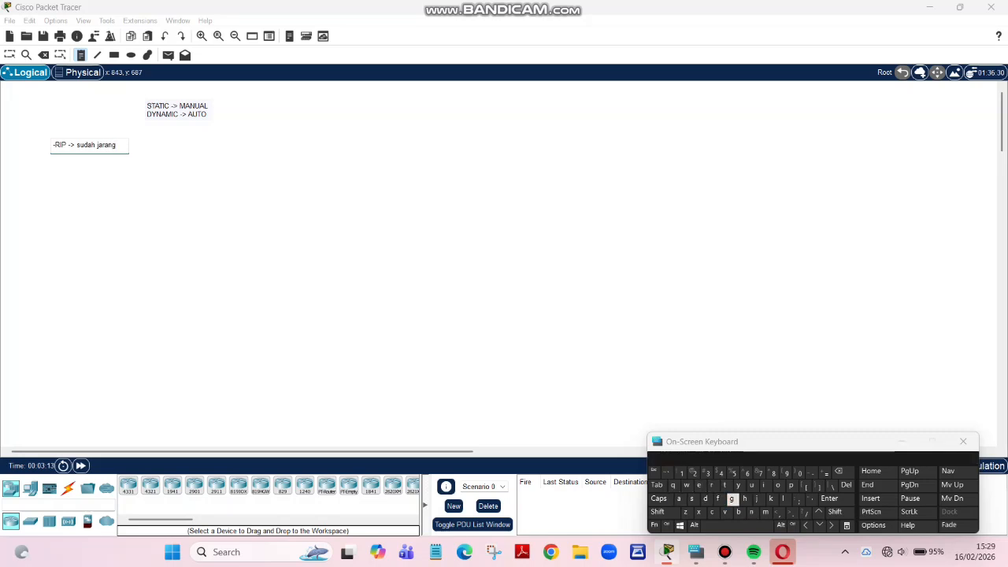
pyautogui.write('di')
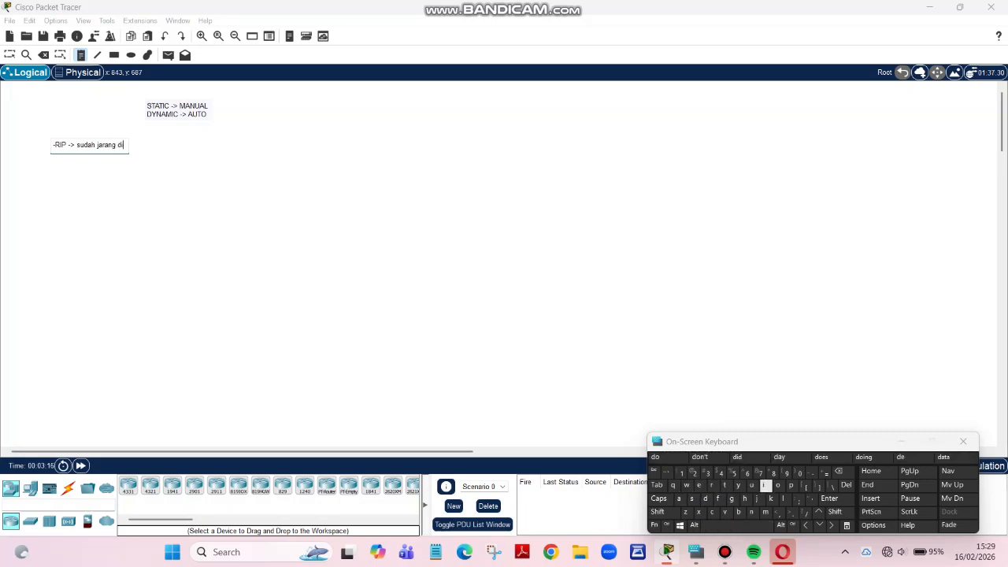
pyautogui.write('gun')
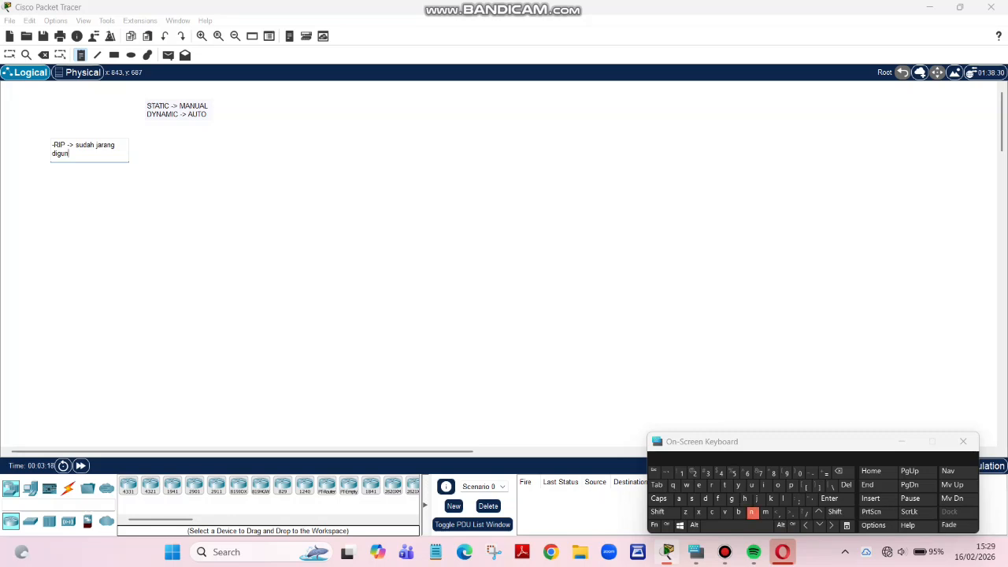
pyautogui.write('akan')
pyautogui.press('Return')
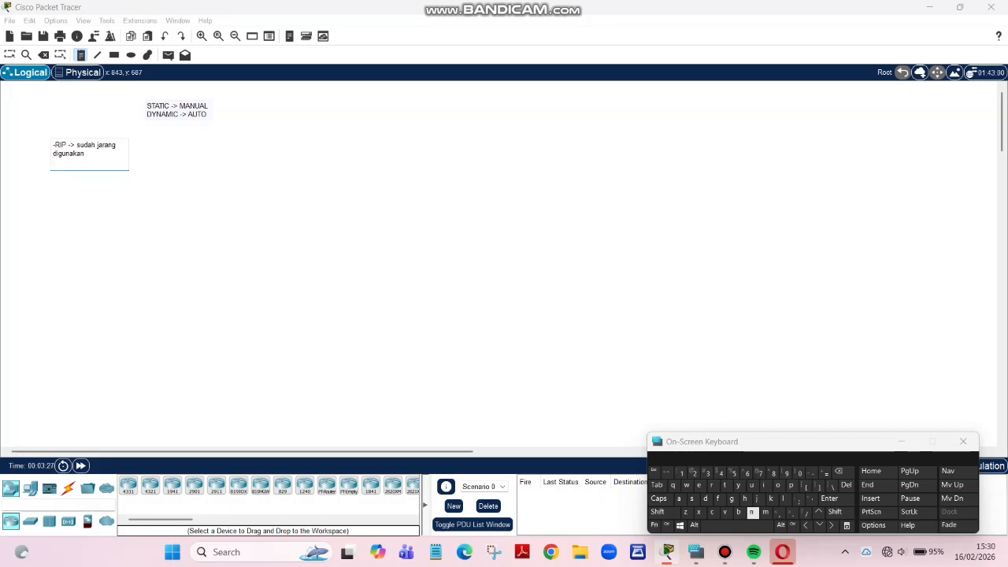
# Step: Add the entry "- EIGRP -> cisco" on the note's next line and end the line
pyautogui.write('-')
pyautogui.press('capslock')
pyautogui.write('E')
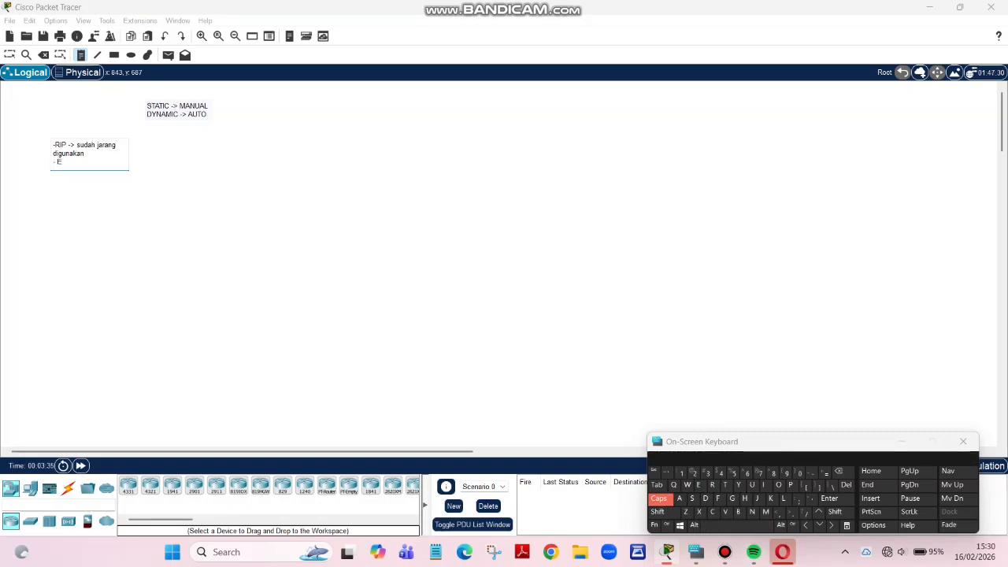
pyautogui.write('7GRP -')
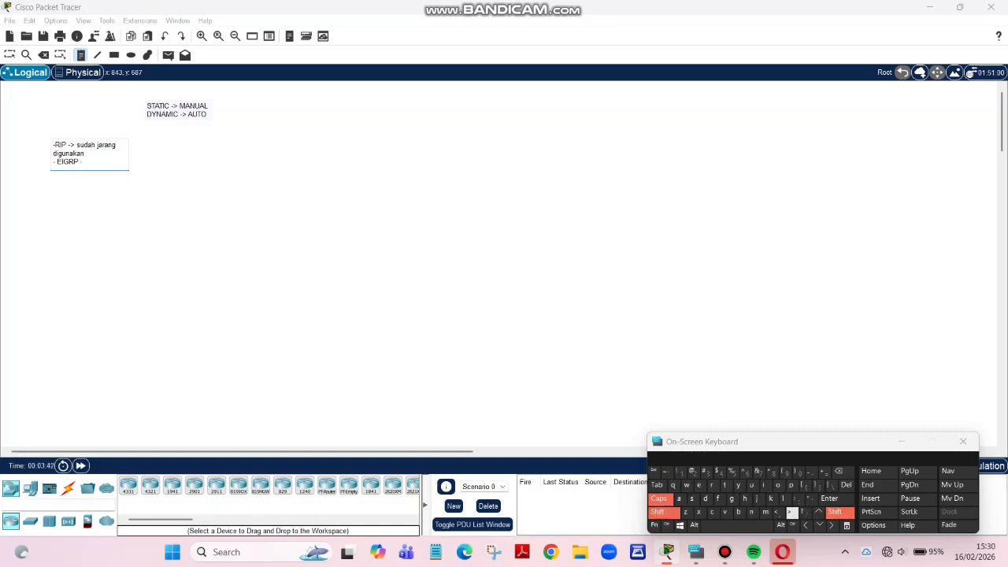
pyautogui.write('>')
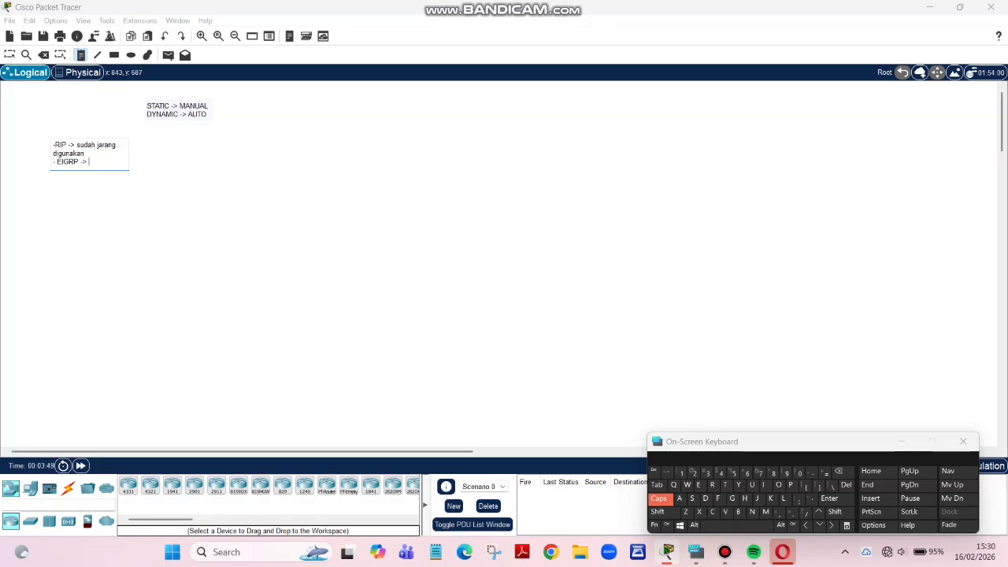
pyautogui.press('capslock')
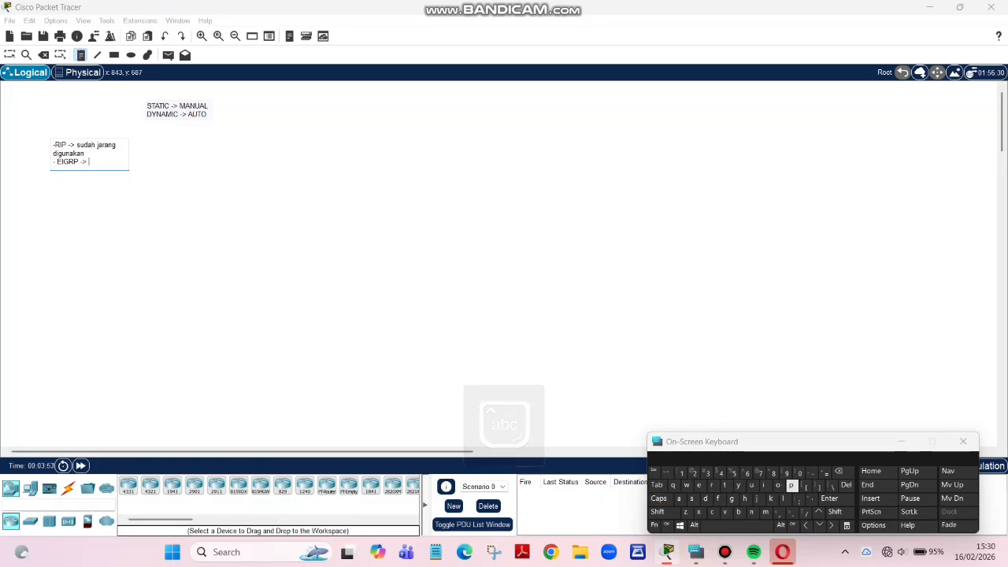
pyautogui.click(713, 512)
pyautogui.click(763, 485)
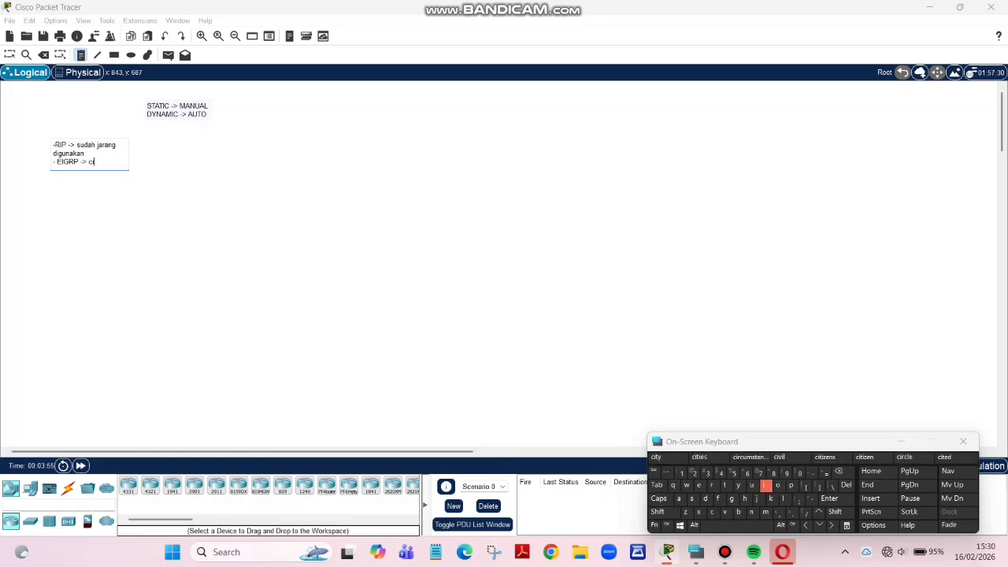
pyautogui.click(692, 499)
pyautogui.click(713, 512)
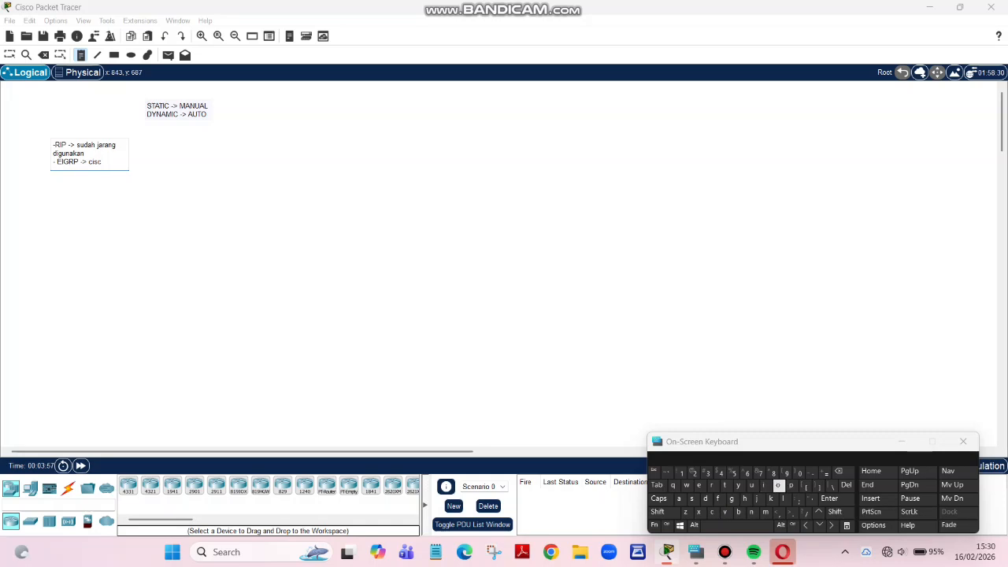
pyautogui.press('Return')
# Step: Begin the next entry in the note with "- OSPF -> "
pyautogui.click(811, 472)
pyautogui.click(737, 525)
pyautogui.click(659, 499)
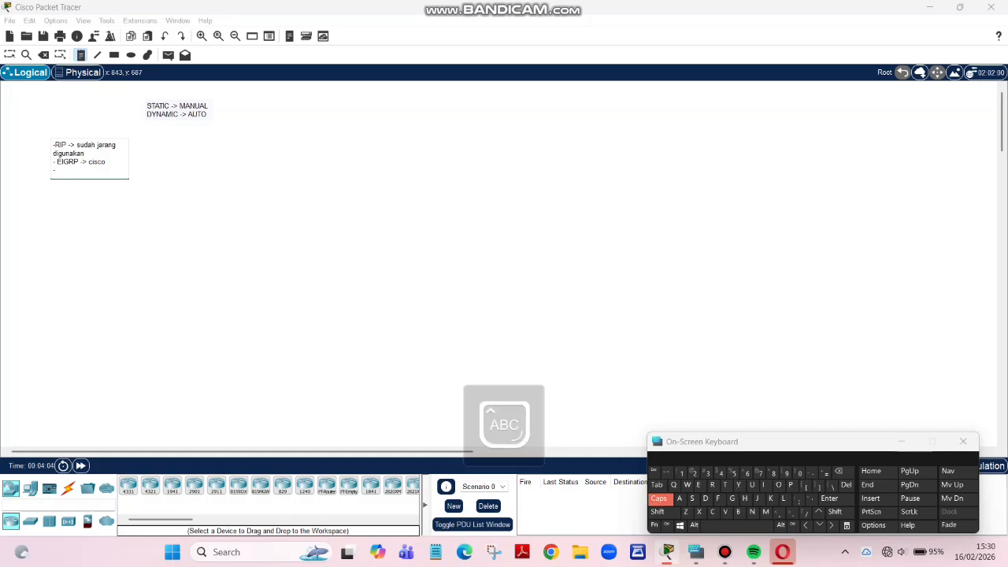
pyautogui.click(778, 484)
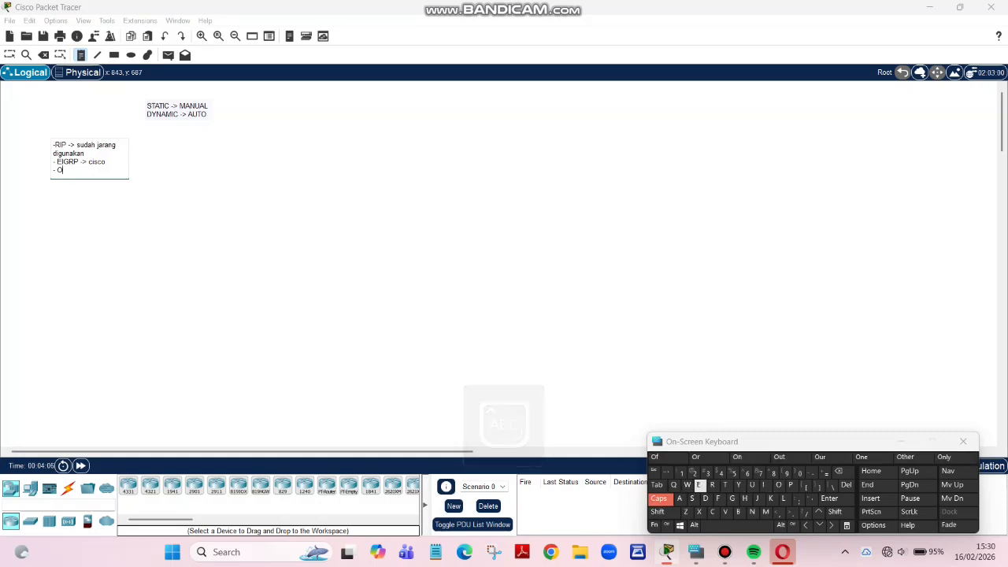
pyautogui.click(692, 498)
pyautogui.click(792, 484)
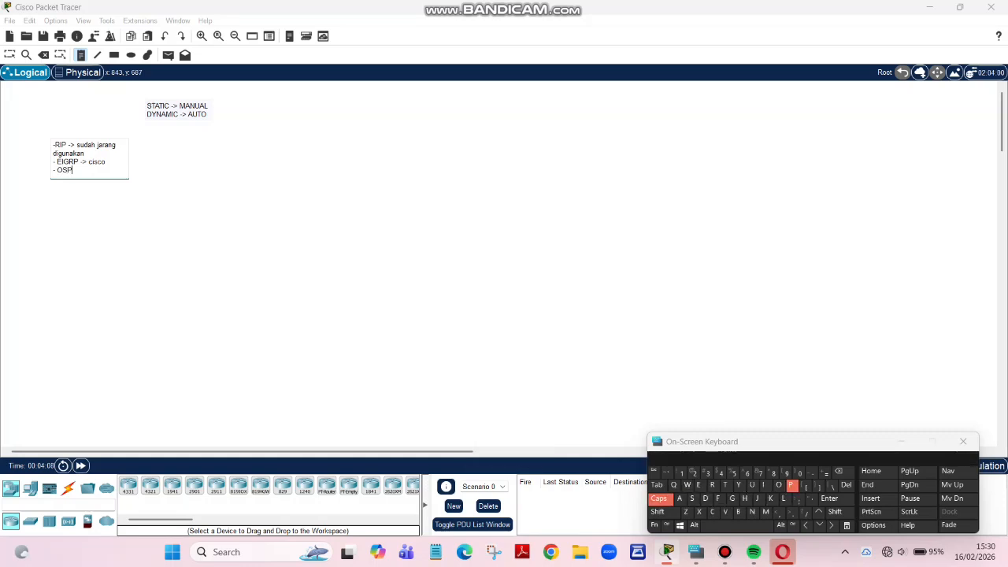
pyautogui.click(718, 499)
pyautogui.click(736, 525)
pyautogui.click(813, 472)
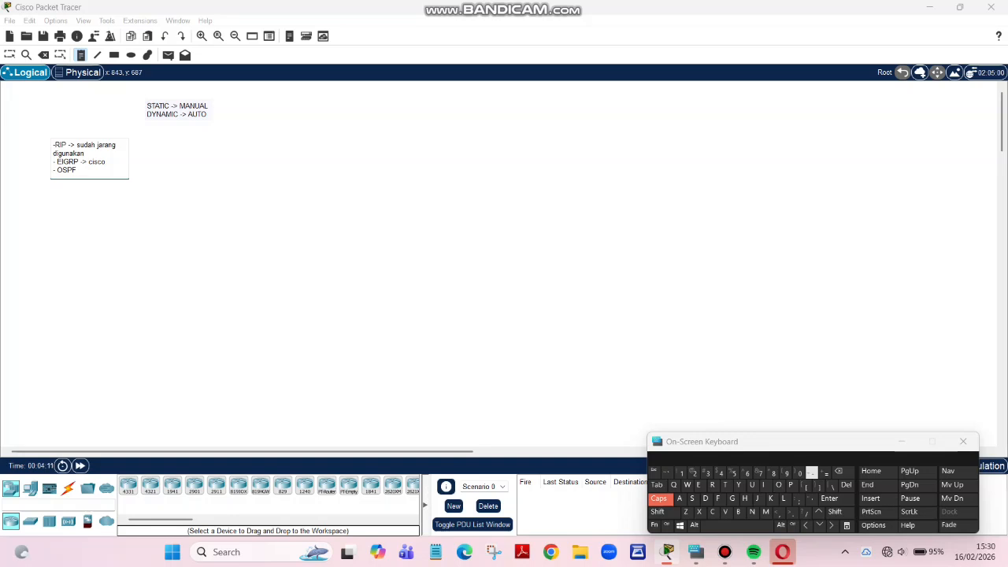
pyautogui.click(659, 499)
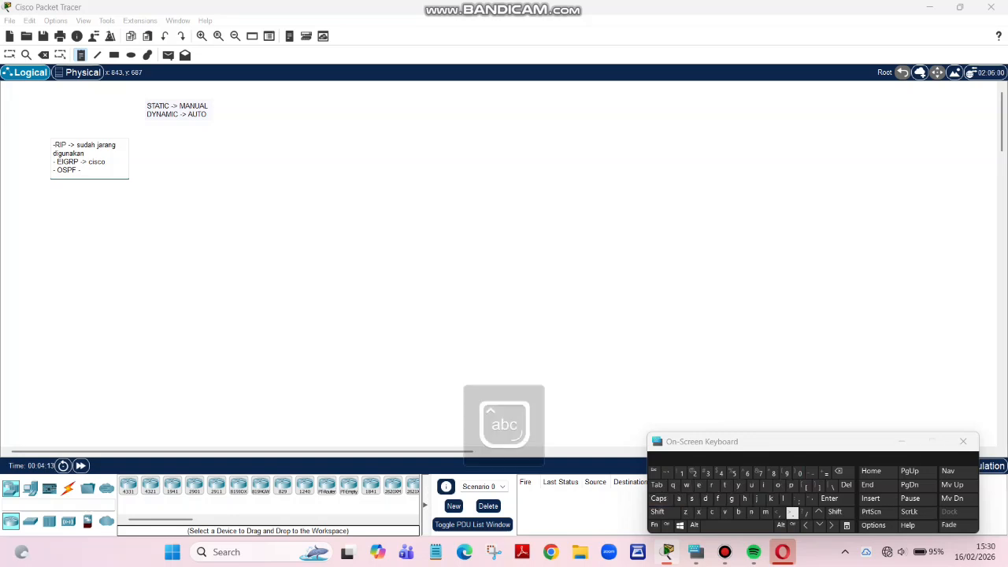
pyautogui.click(835, 512)
pyautogui.click(791, 512)
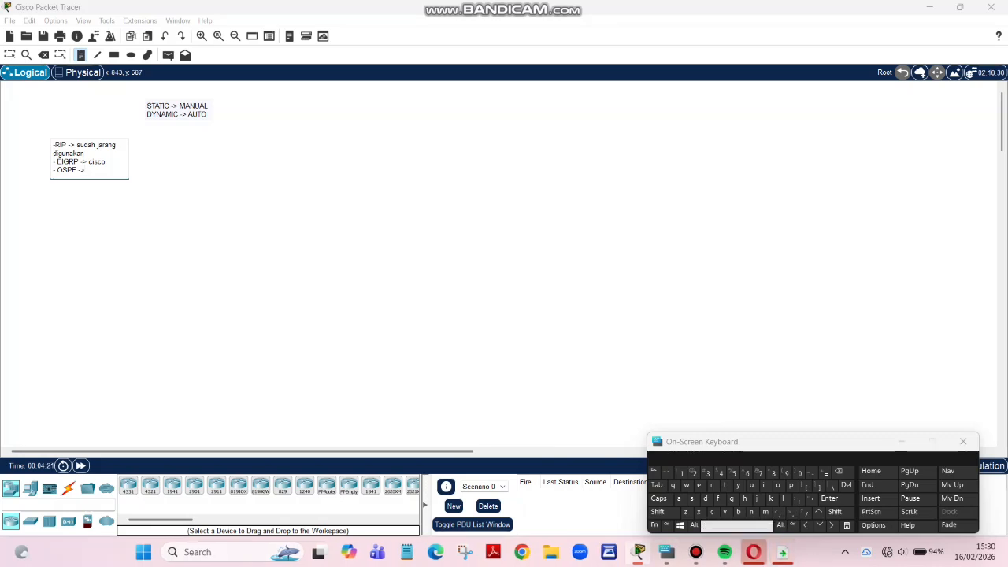
pyautogui.click(737, 526)
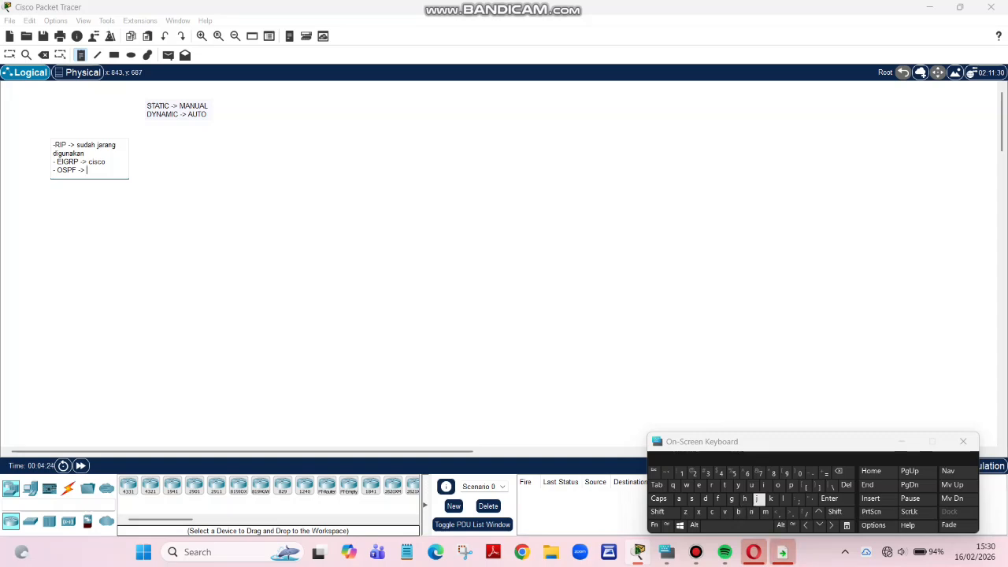
# Step: Complete the note's OSPF entry with "open standar" and end the line
pyautogui.click(778, 485)
pyautogui.click(790, 485)
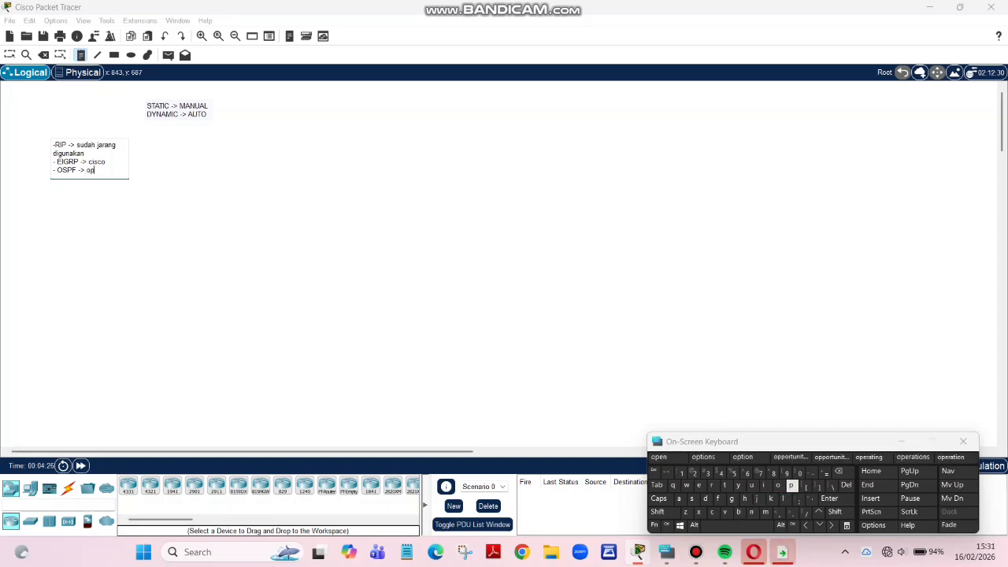
pyautogui.click(698, 485)
pyautogui.click(751, 511)
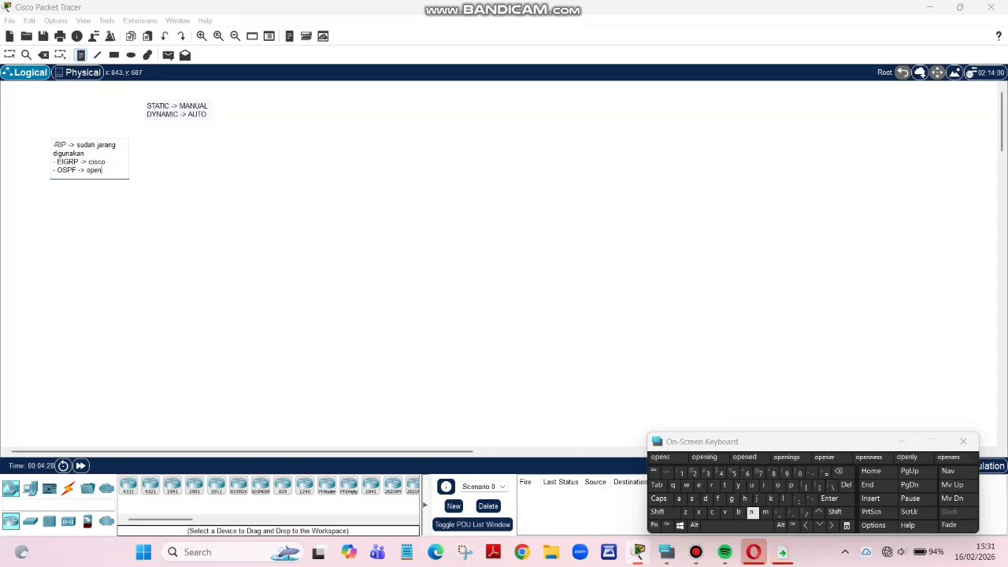
pyautogui.click(737, 526)
pyautogui.click(692, 499)
pyautogui.click(724, 485)
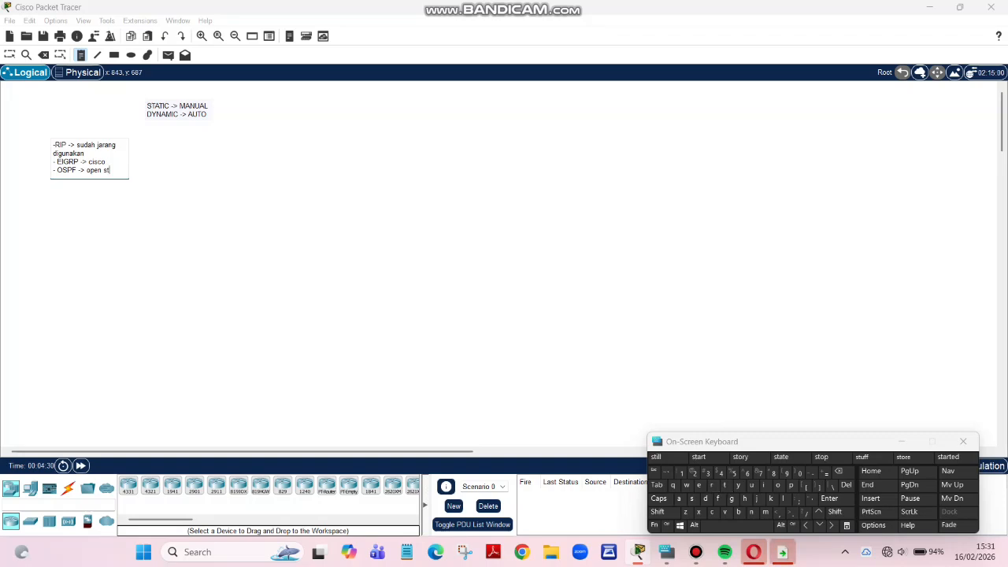
pyautogui.click(679, 499)
pyautogui.click(752, 512)
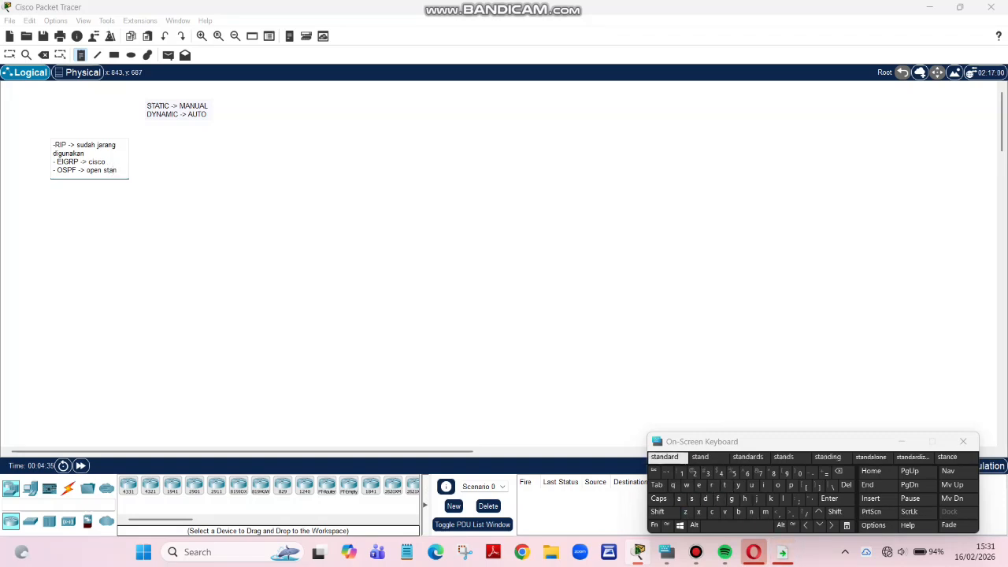
pyautogui.click(663, 457)
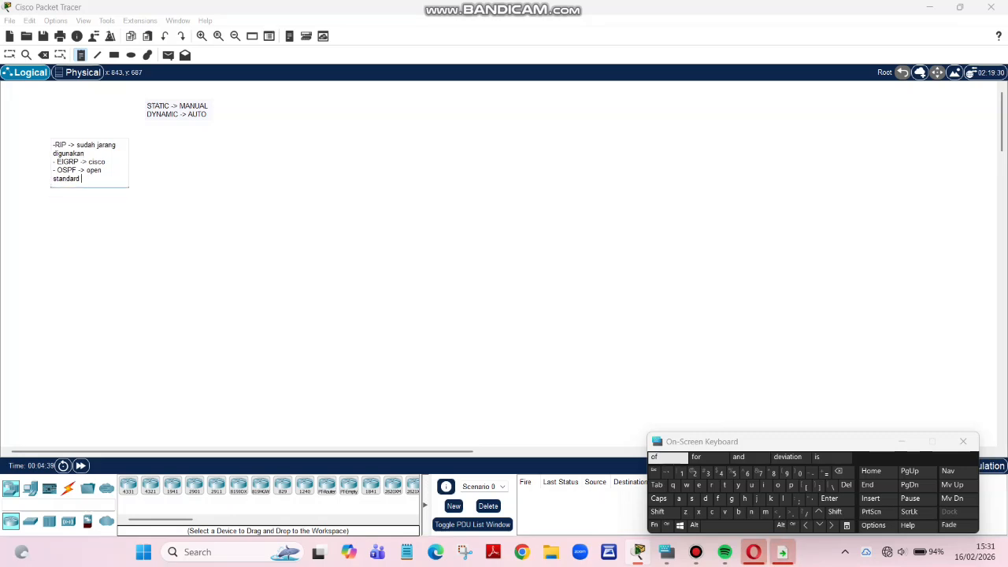
pyautogui.press('BackSpace')
pyautogui.press('BackSpace')
pyautogui.press('Return')
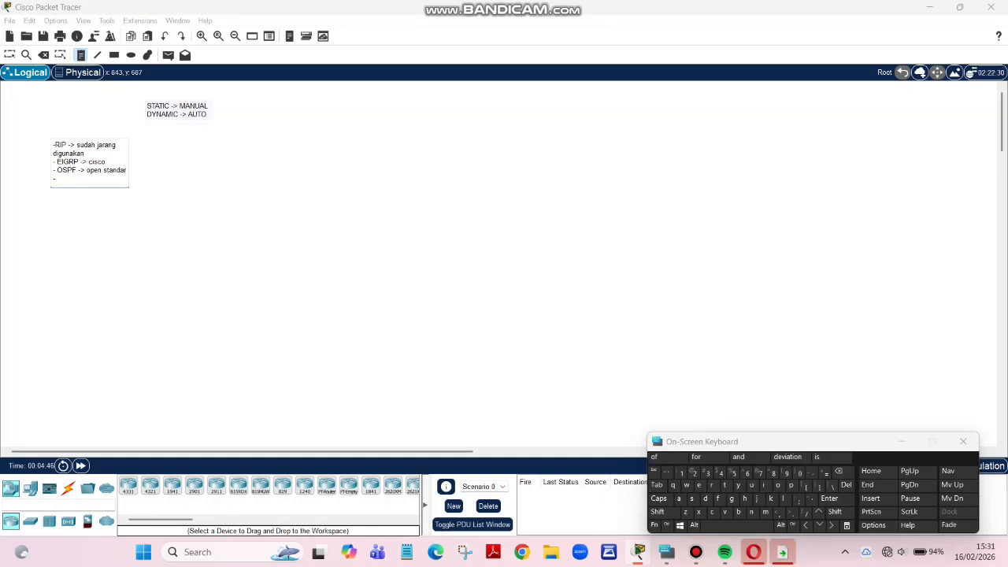
# Step: Begin the next entry in the routing-protocol note with "--BGPB-> "
pyautogui.click(811, 472)
pyautogui.click(661, 499)
pyautogui.click(738, 511)
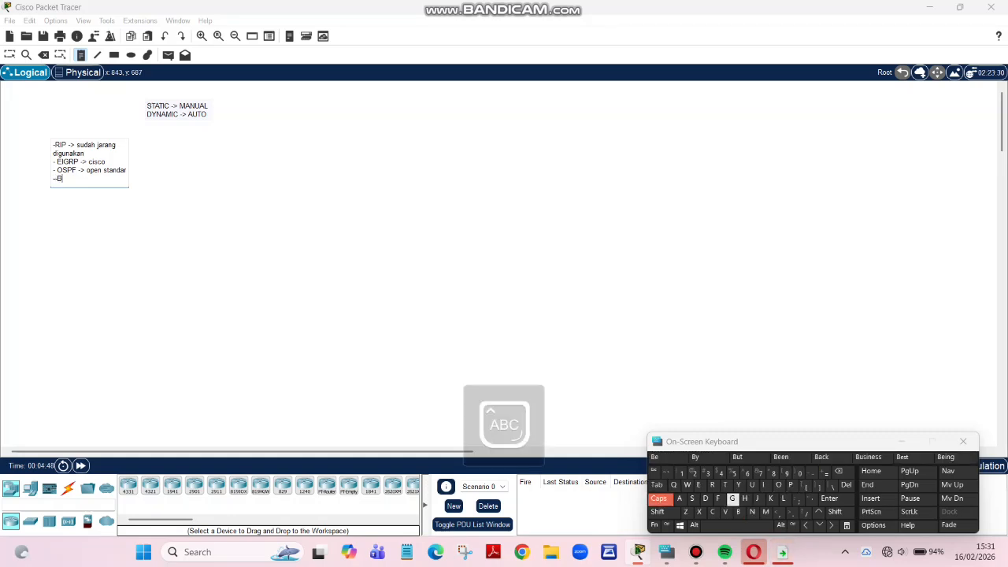
pyautogui.click(732, 499)
pyautogui.click(791, 485)
pyautogui.click(738, 512)
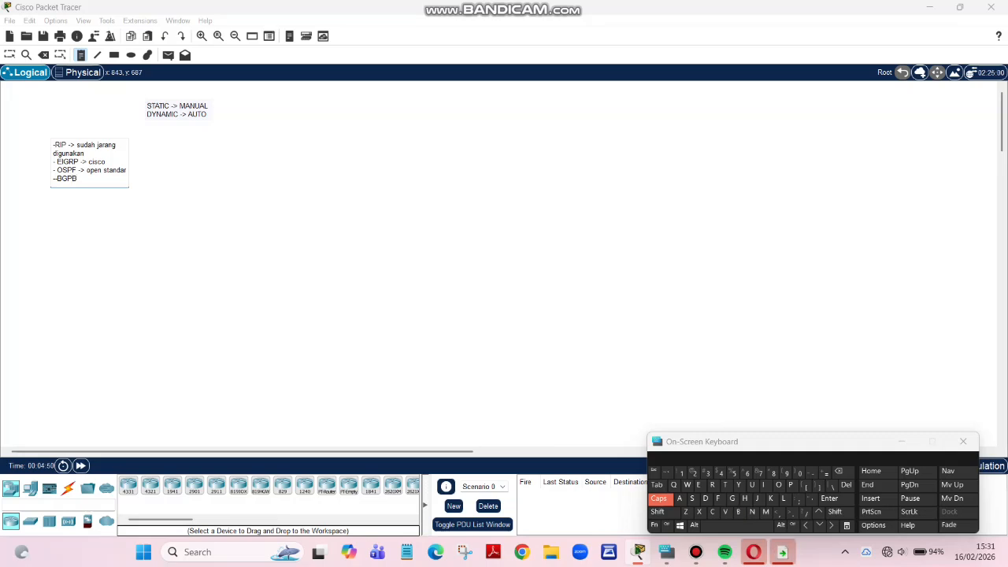
pyautogui.click(811, 472)
pyautogui.click(834, 512)
pyautogui.click(792, 512)
# Step: Complete the note's BGP entry with "open standar" and finish editing the note
pyautogui.click(658, 499)
pyautogui.click(778, 486)
pyautogui.click(791, 485)
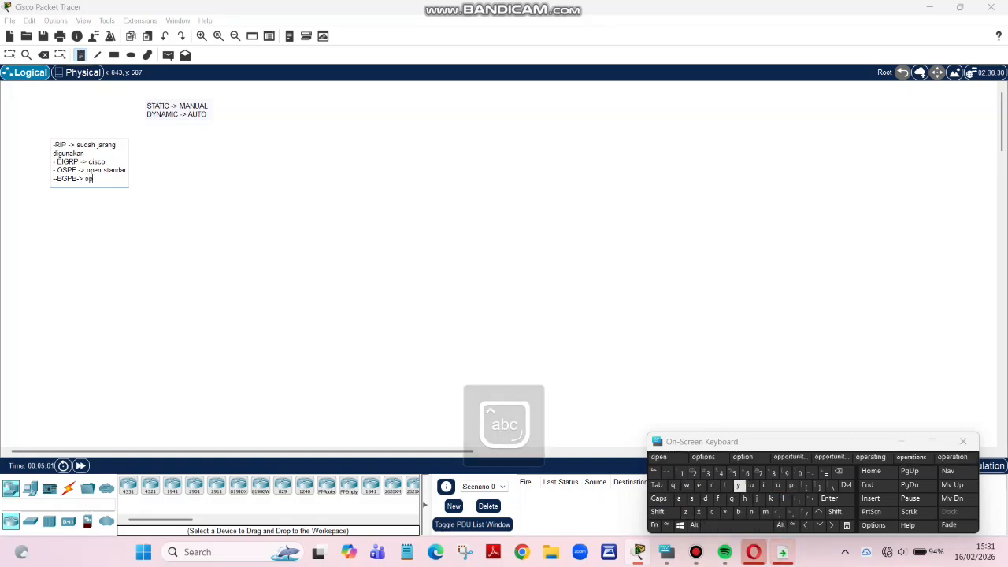
pyautogui.click(658, 457)
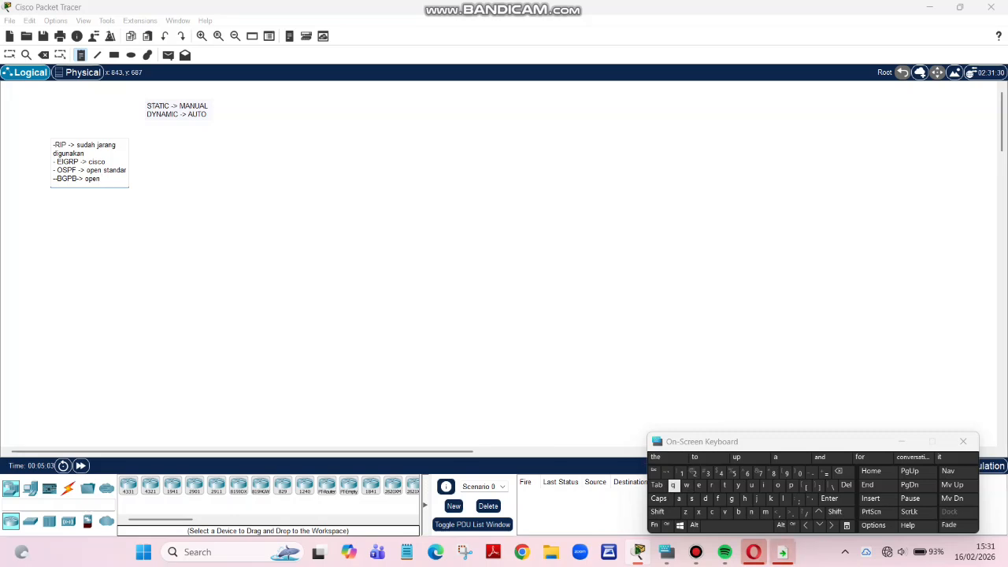
pyautogui.click(691, 498)
pyautogui.click(713, 485)
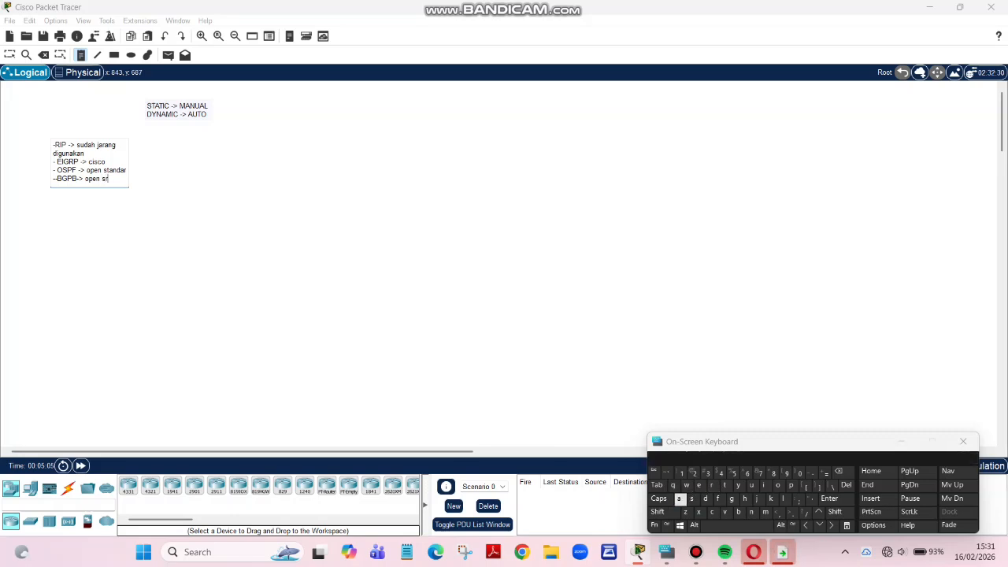
pyautogui.click(679, 498)
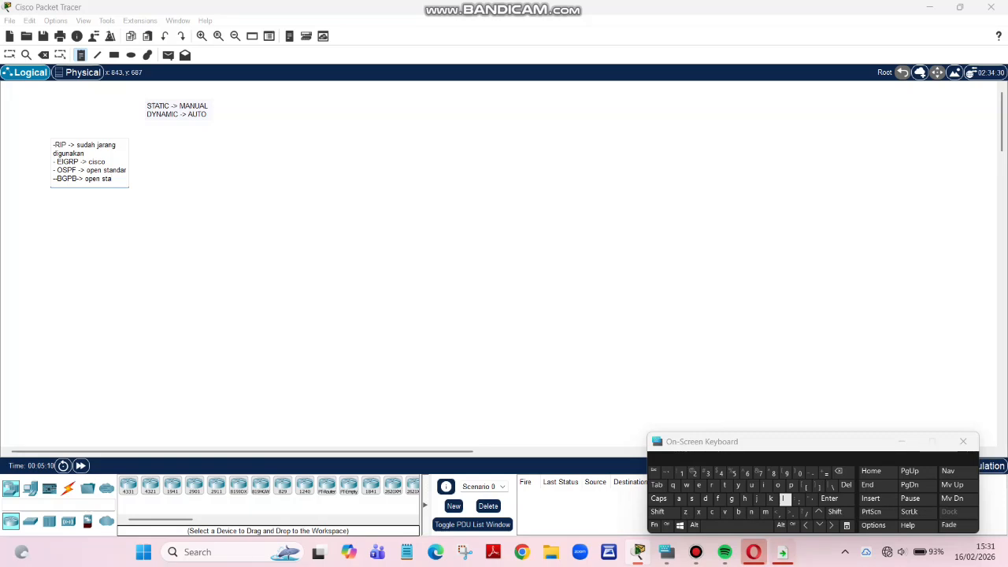
pyautogui.write('ndar')
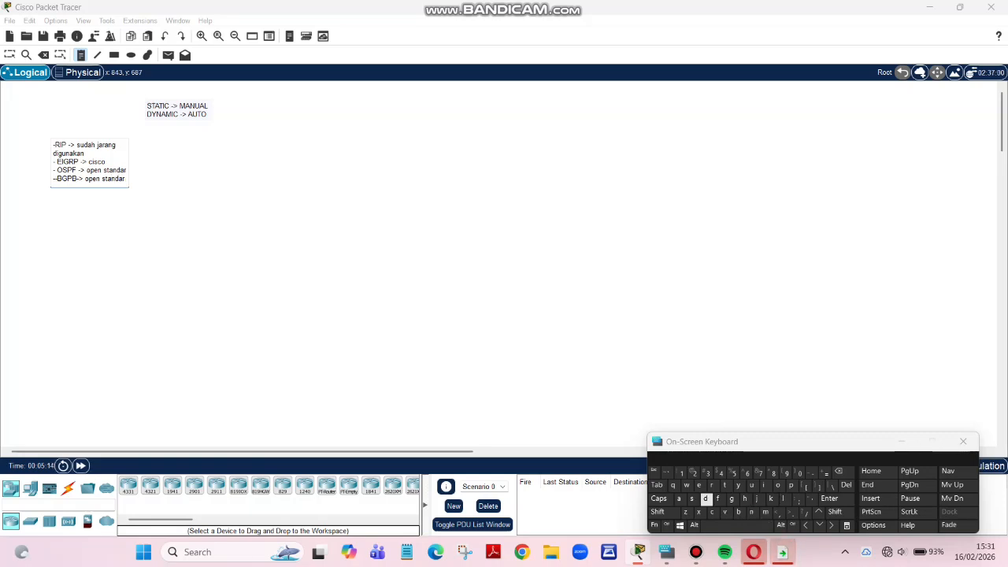
pyautogui.click(9, 54)
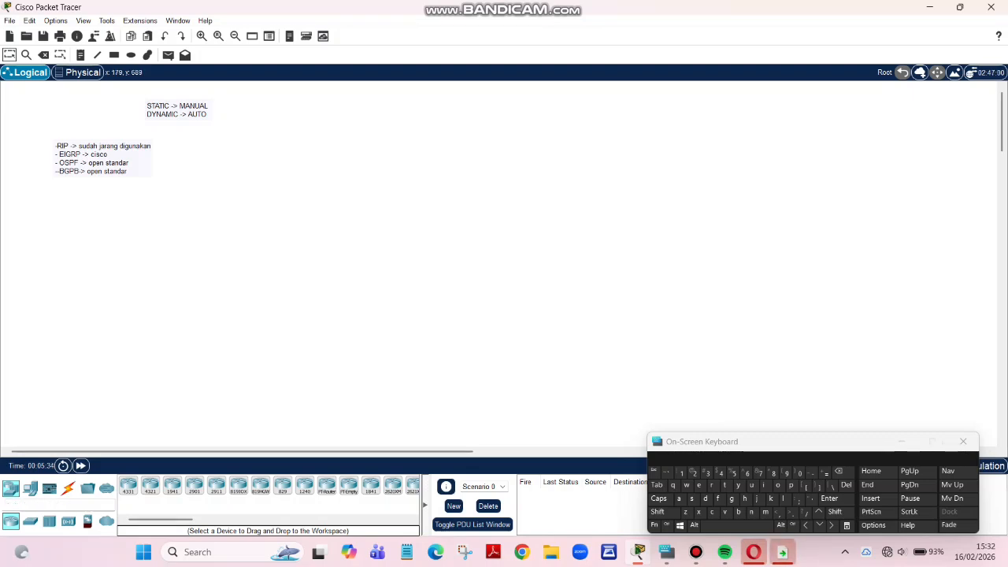
# Step: Place two 2911 routers side by side in the workspace, to the right of the notes
pyautogui.click(217, 485)
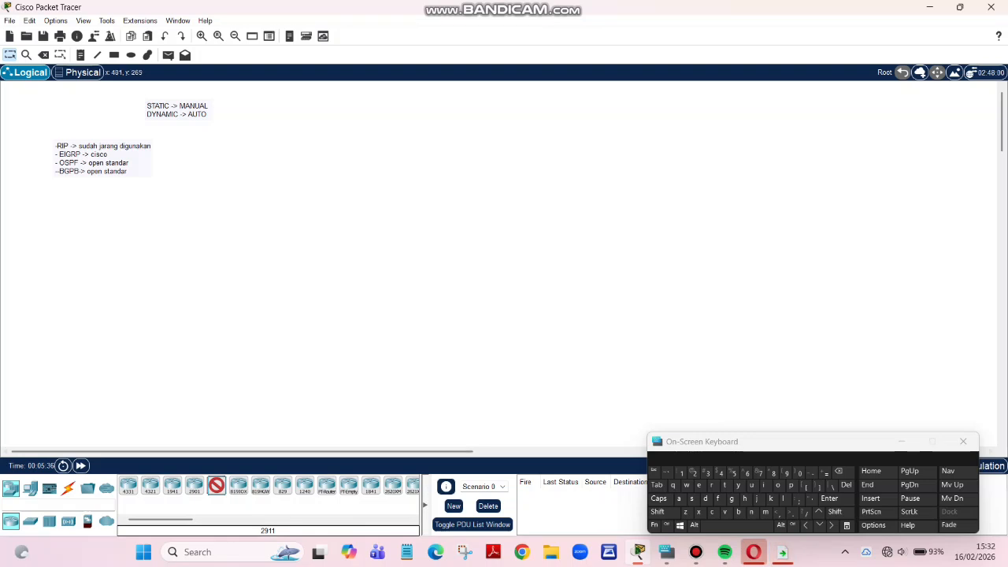
pyautogui.moveTo(217, 485); pyautogui.dragTo(315, 188)
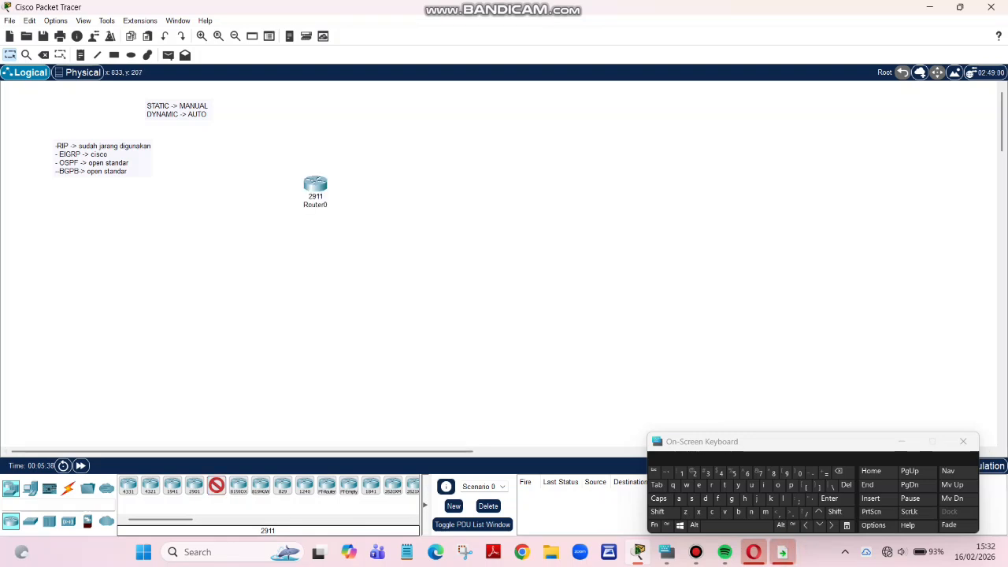
pyautogui.click(489, 185)
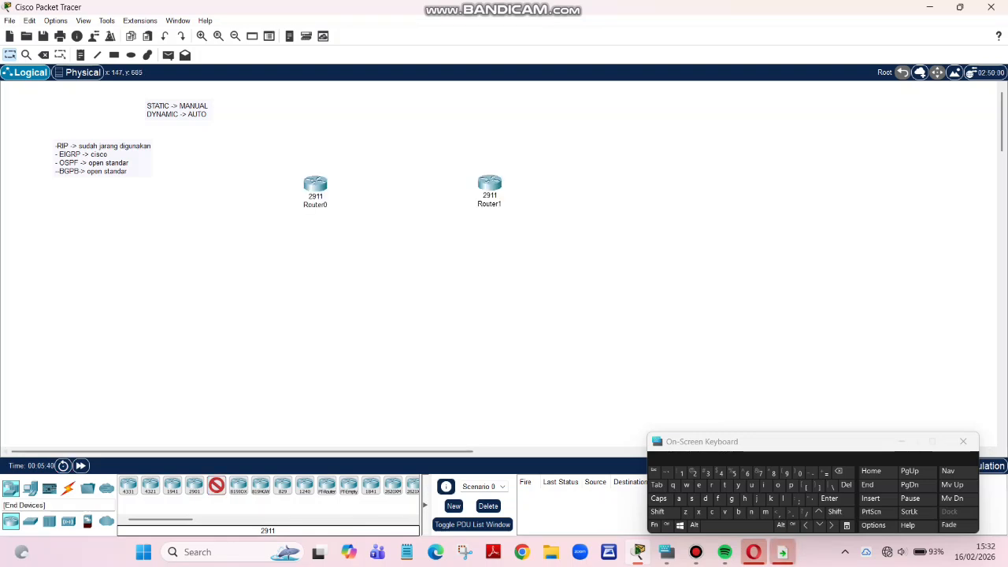
# Step: Place two PC-PT end devices in the workspace, one below each router
pyautogui.click(29, 488)
pyautogui.click(128, 485)
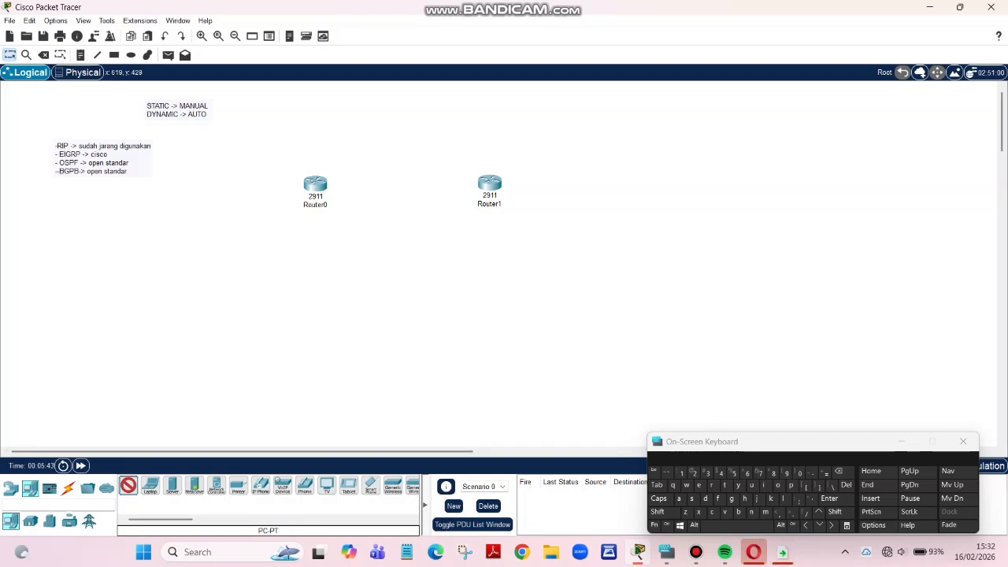
pyautogui.click(309, 297)
pyautogui.click(490, 303)
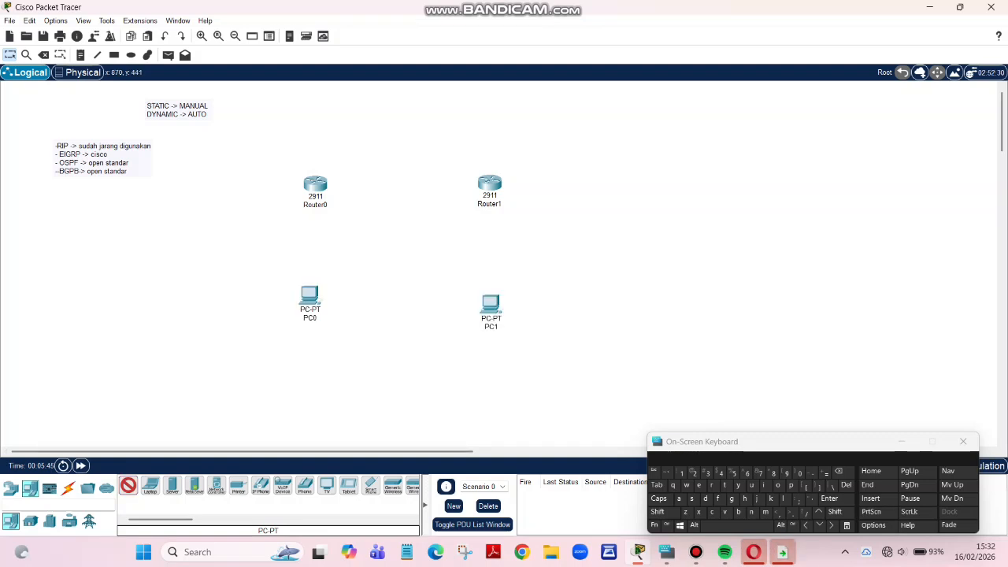
# Step: Connect Router0 to Router1 with an automatically chosen cable type
pyautogui.click(68, 488)
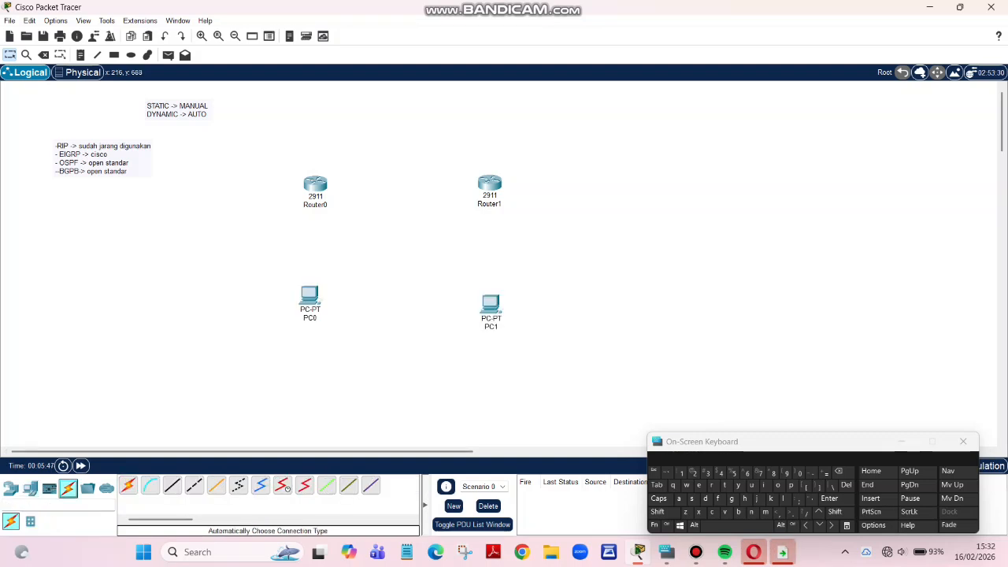
pyautogui.click(315, 184)
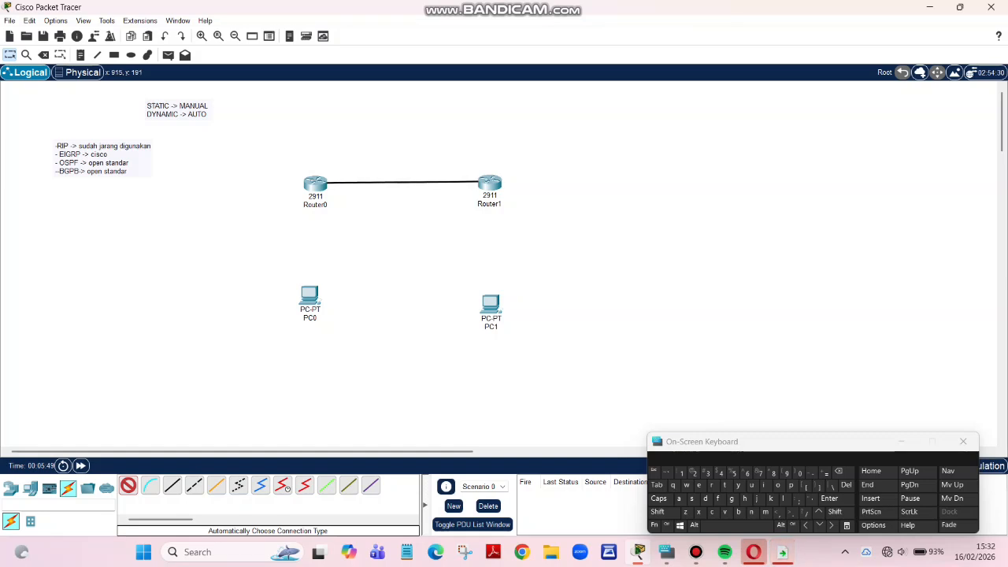
pyautogui.click(489, 183)
# Step: Connect Router0 to PC0 and Router1 to PC1 with automatically chosen cable types
pyautogui.click(315, 183)
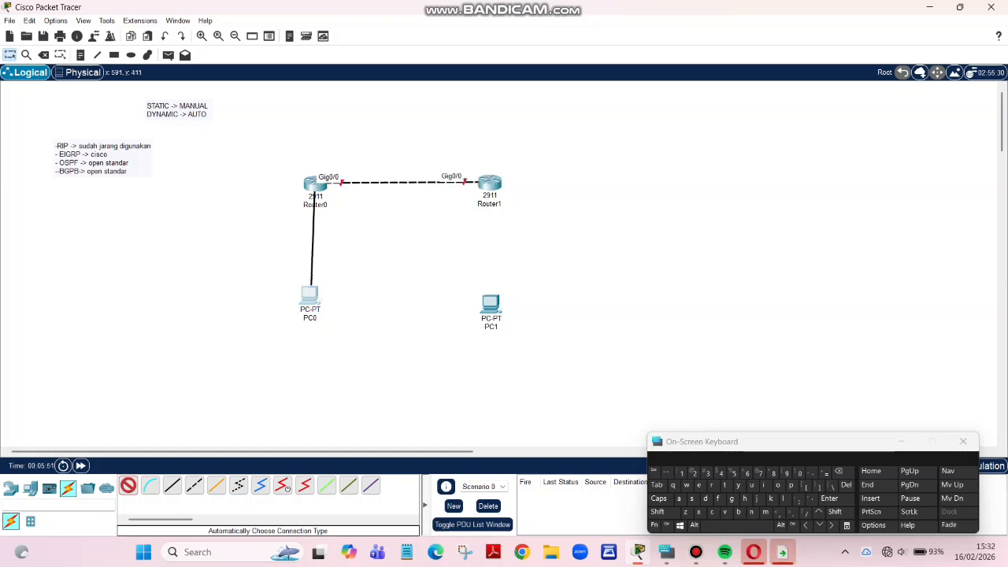
pyautogui.click(310, 297)
pyautogui.click(489, 185)
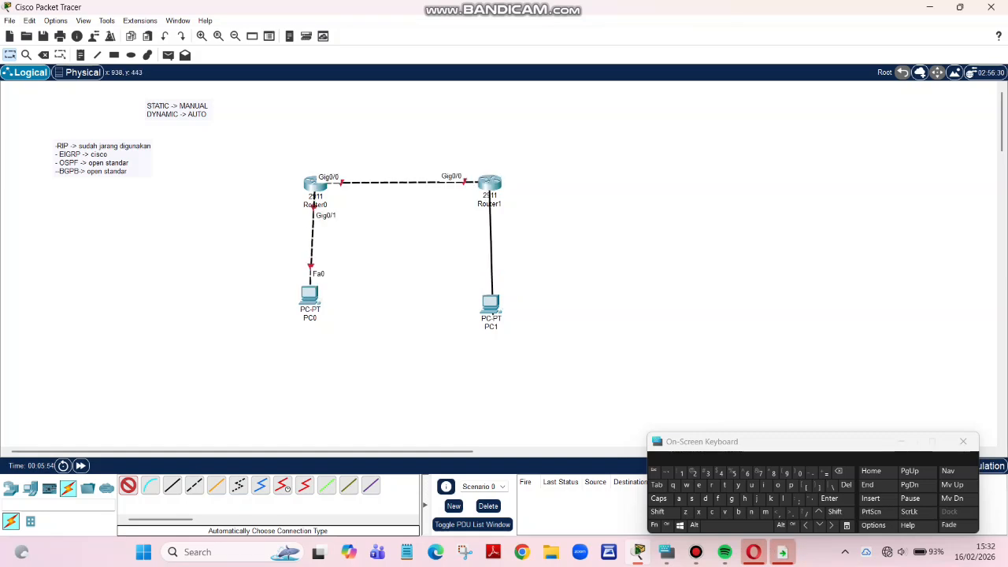
pyautogui.click(489, 301)
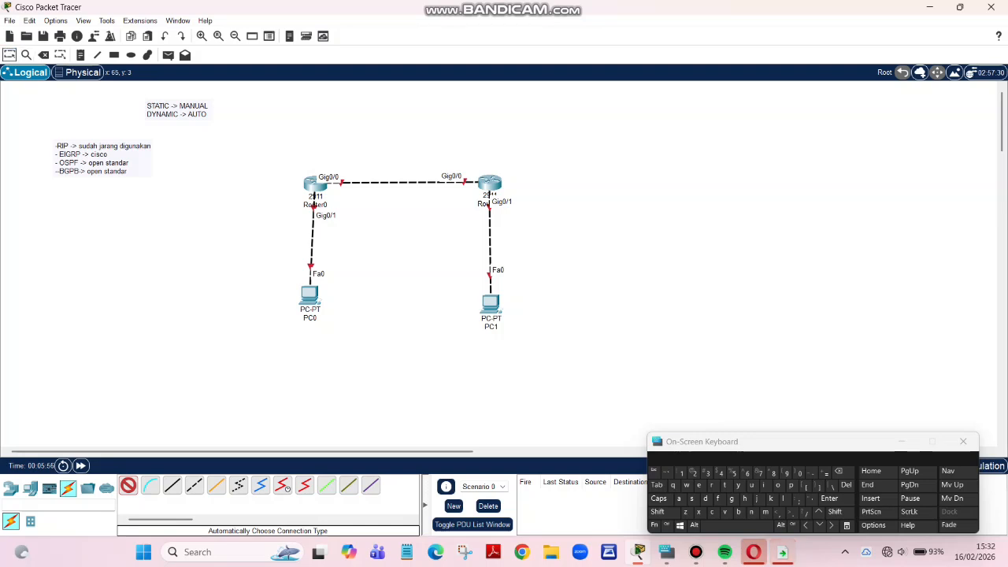
pyautogui.click(10, 55)
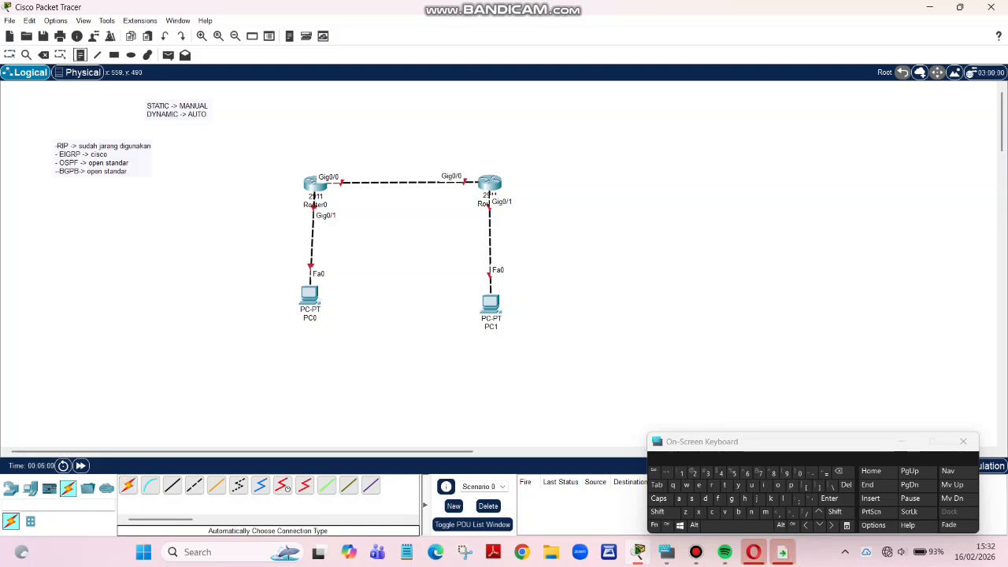
# Step: Add the note "192.168.10.2 /24" below PC0
pyautogui.click(292, 339)
pyautogui.write('19')
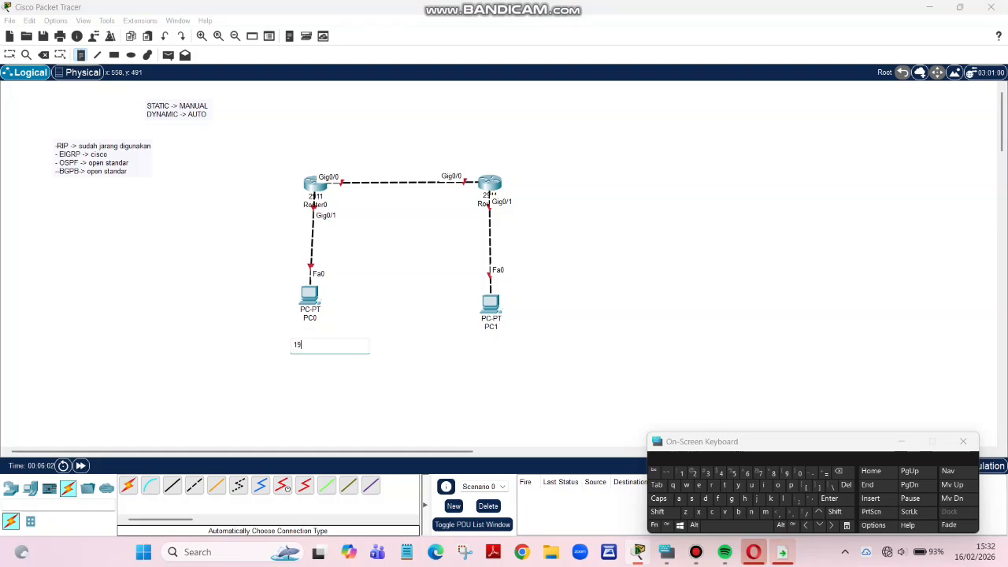
pyautogui.write('8.1')
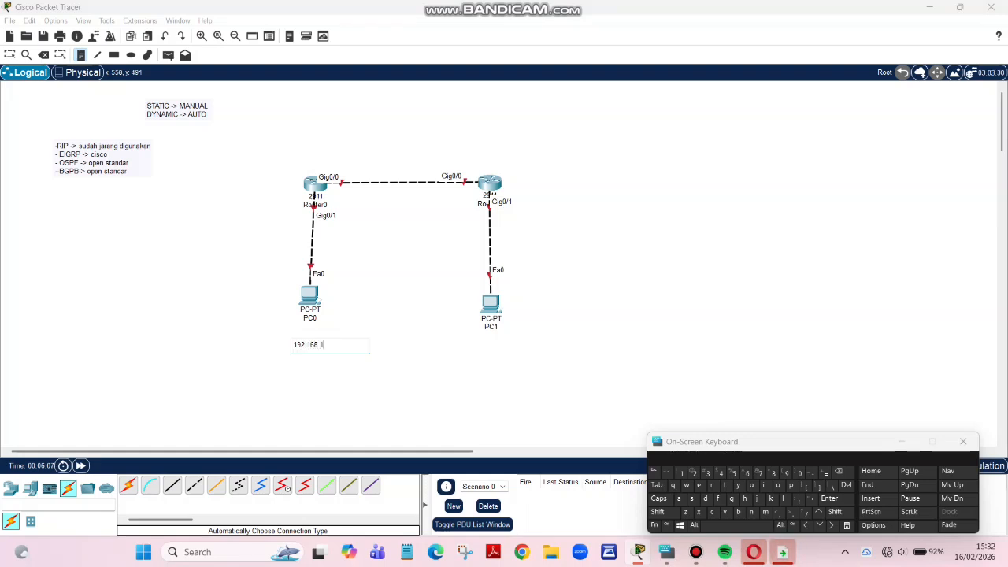
pyautogui.write('0')
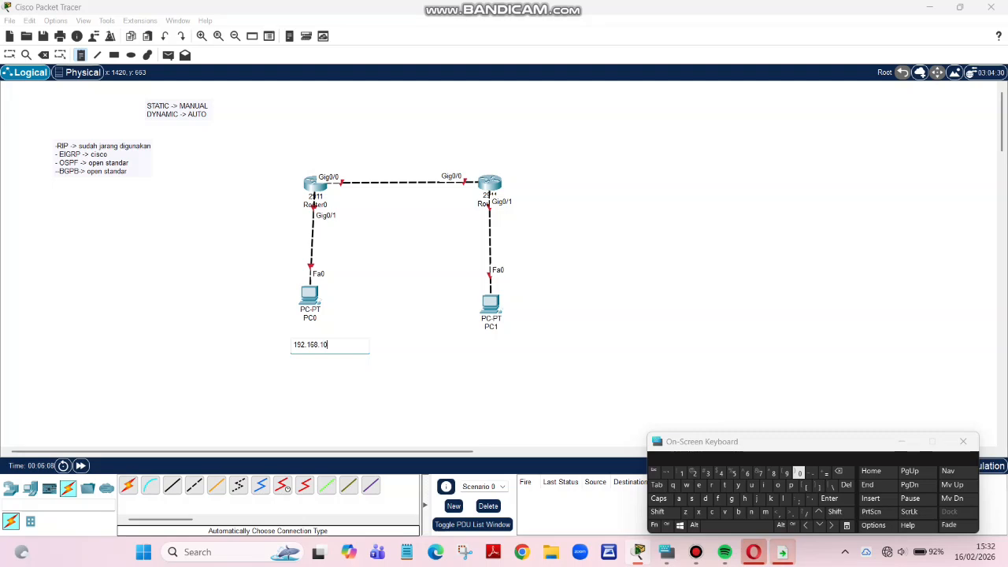
pyautogui.write('.2')
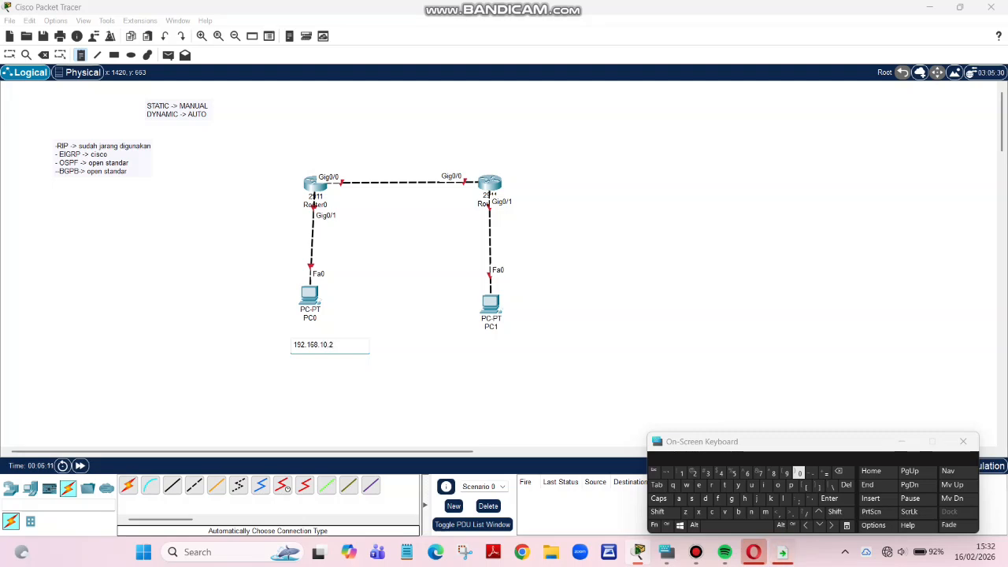
pyautogui.write(' /')
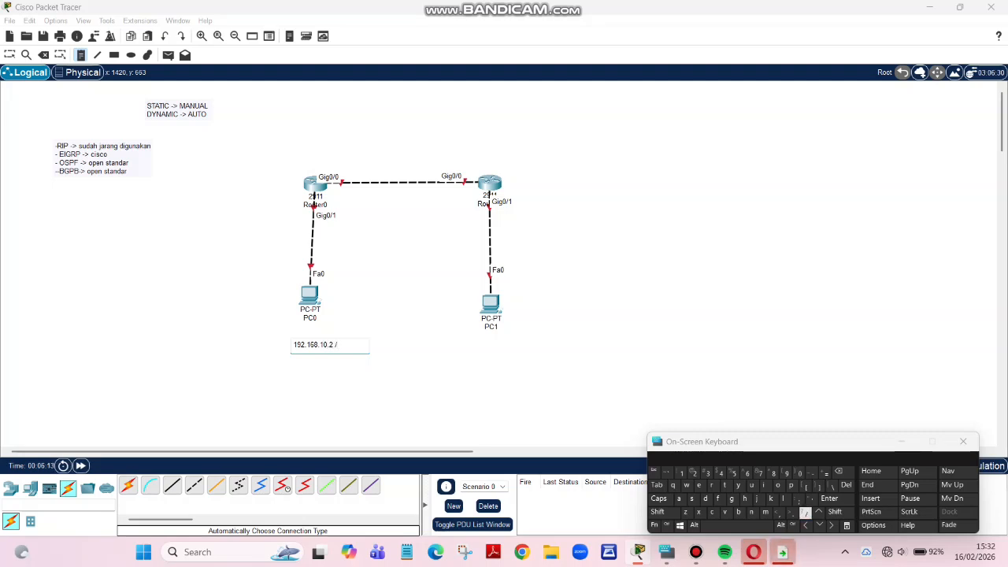
pyautogui.write('24')
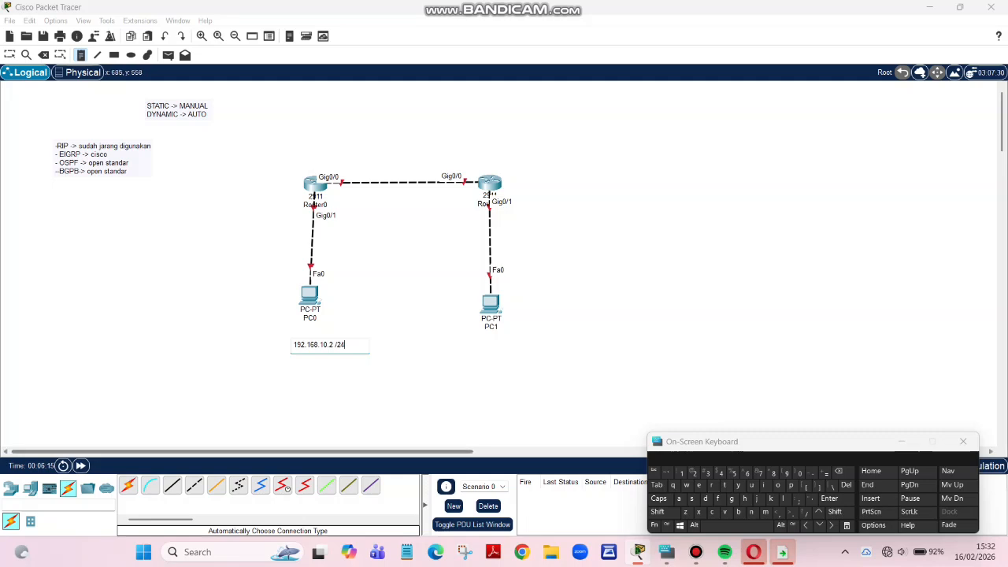
# Step: Add the note "192.168.10.1/24" beside the link between Router0 and PC0
pyautogui.click(337, 236)
pyautogui.write('192.1')
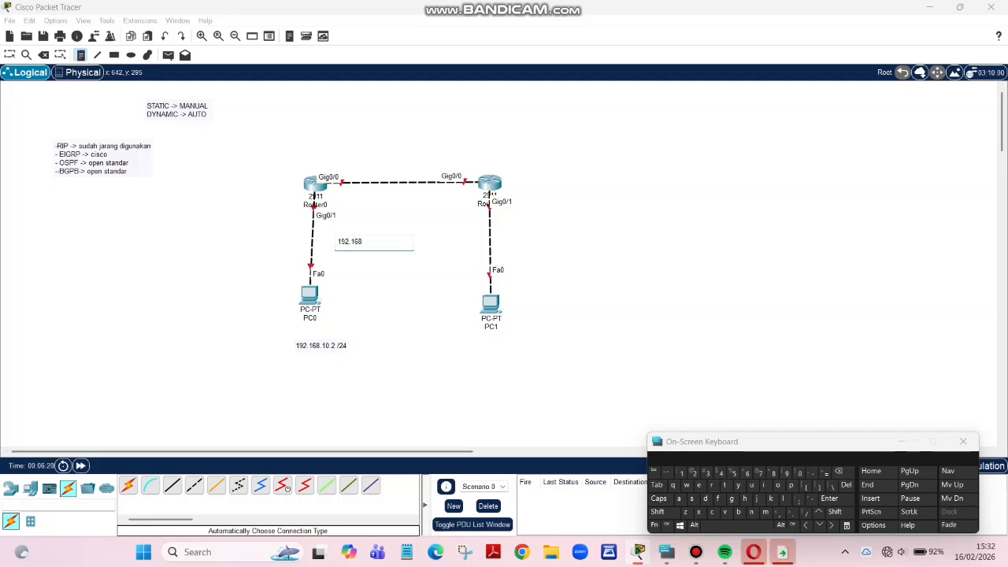
pyautogui.write('68.1')
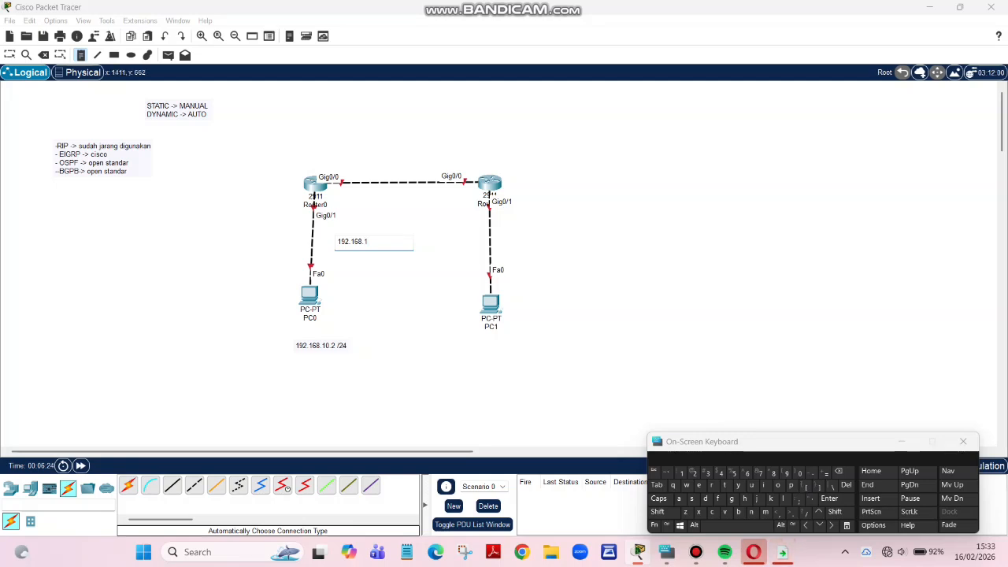
pyautogui.write('0.1')
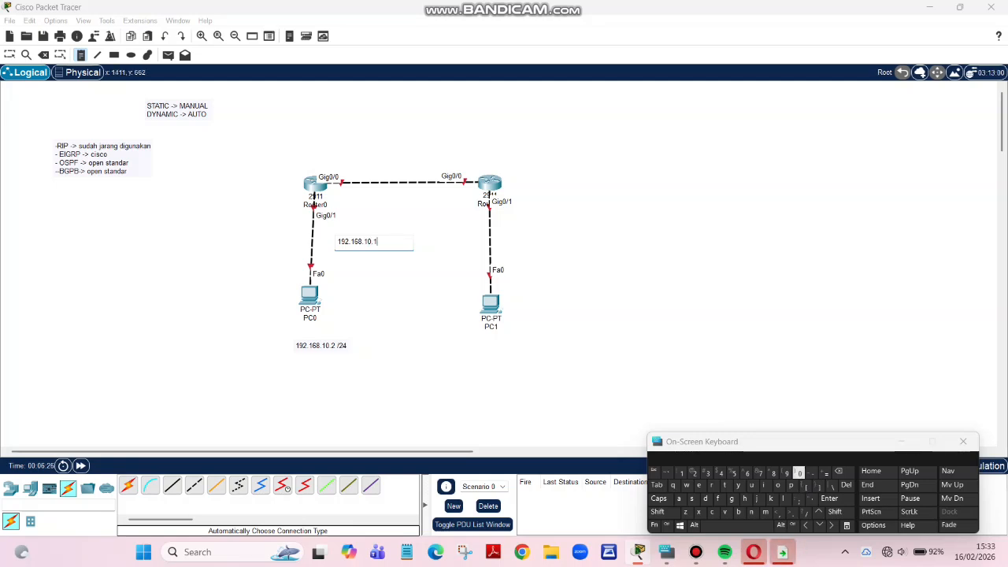
pyautogui.write('/24')
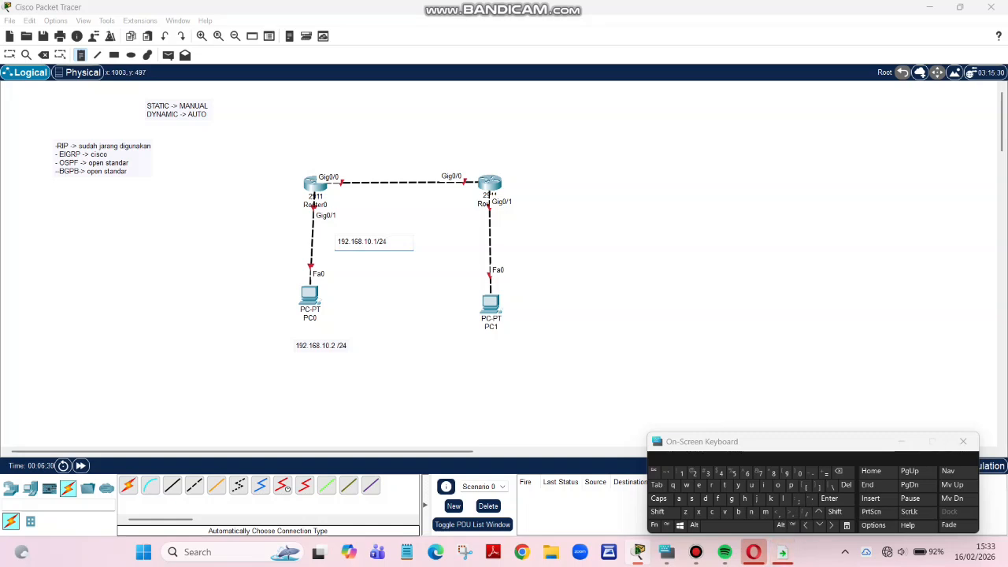
# Step: Add the note "192.168.20.2/24" to the right of PC1
pyautogui.click(540, 319)
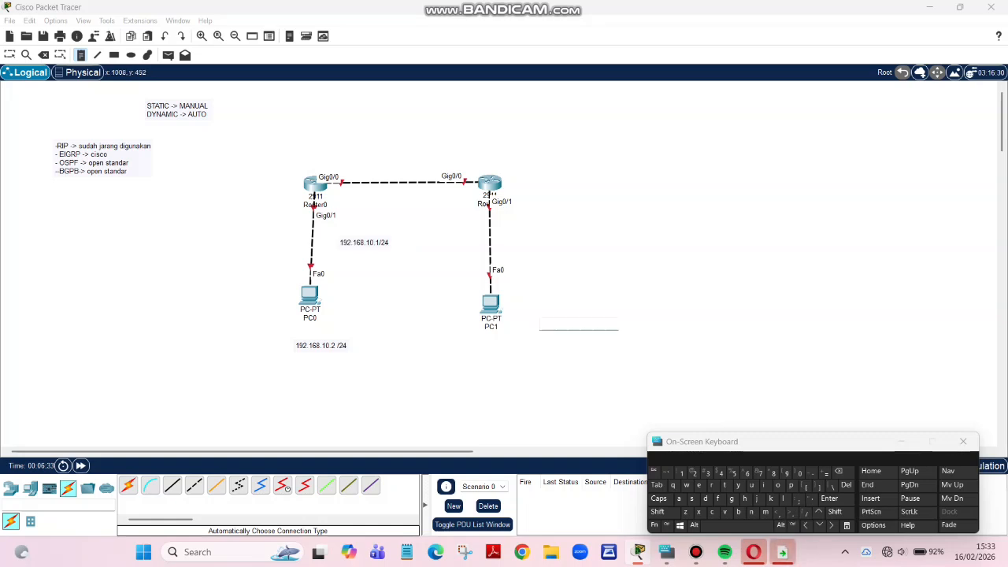
pyautogui.write('192.168.')
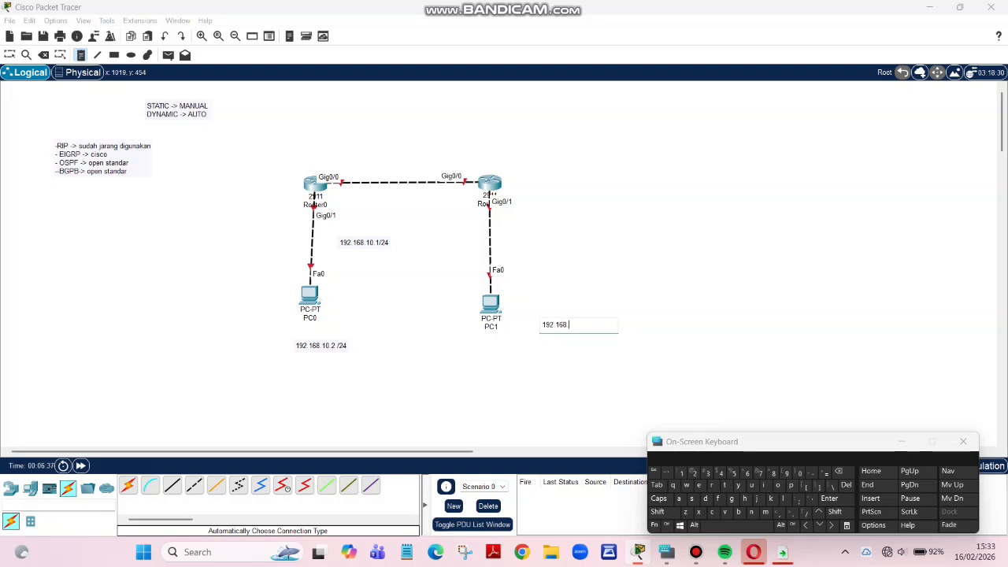
pyautogui.write('2')
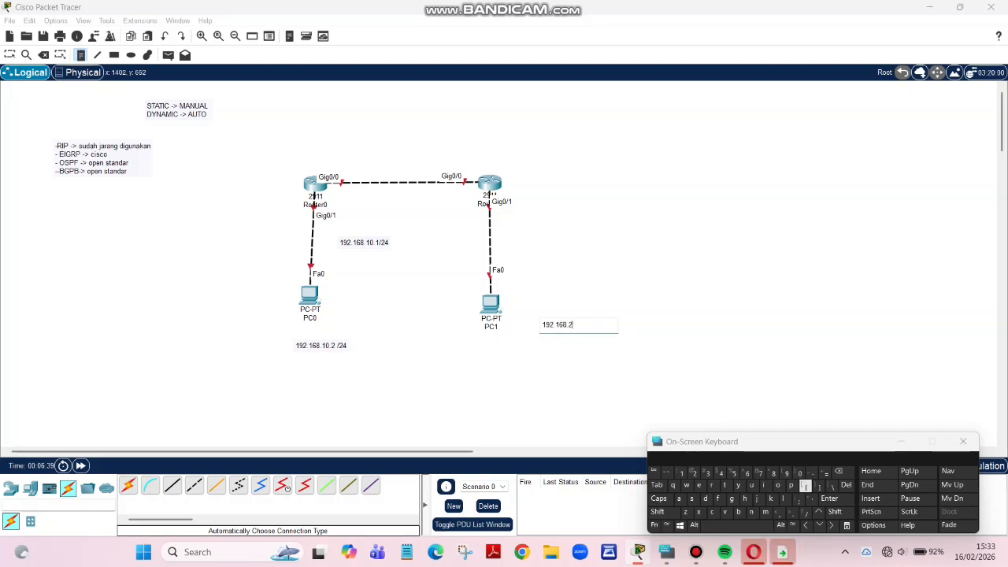
pyautogui.click(799, 472)
pyautogui.write('.2')
pyautogui.click(805, 512)
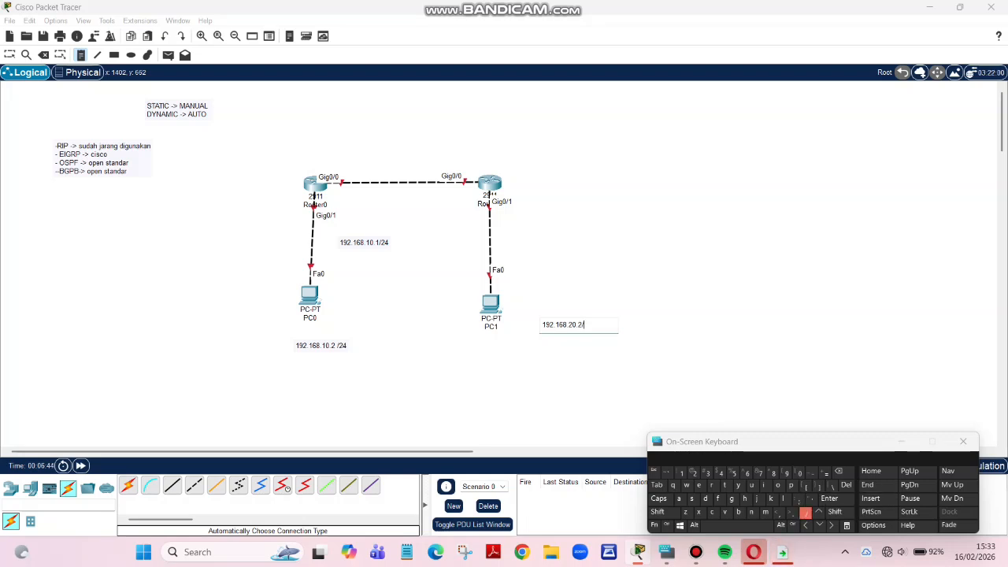
pyautogui.write('24')
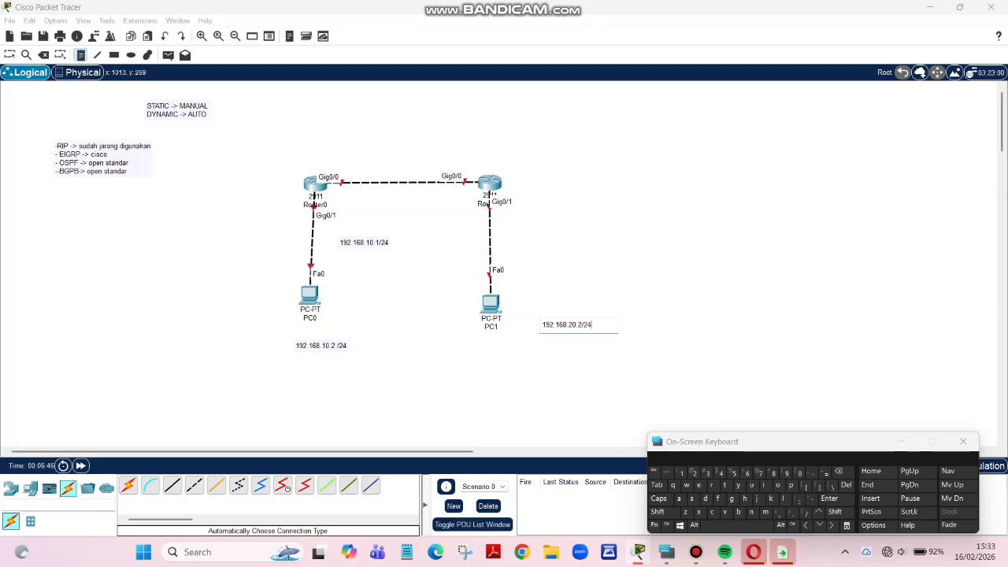
# Step: Add the note "192.168.20.1/24" beside the link between Router1 and PC1
pyautogui.click(508, 232)
pyautogui.write('19')
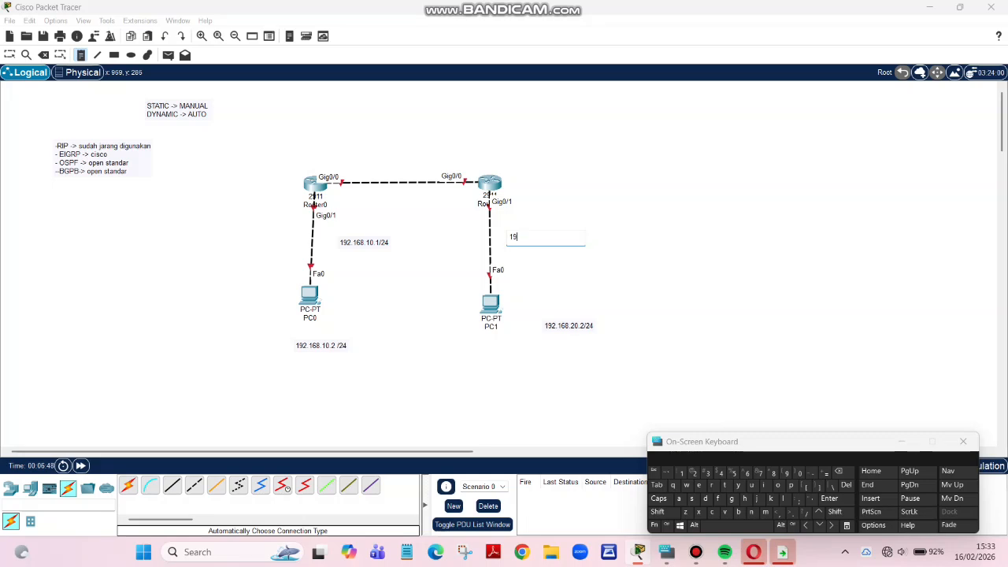
pyautogui.write('2.168')
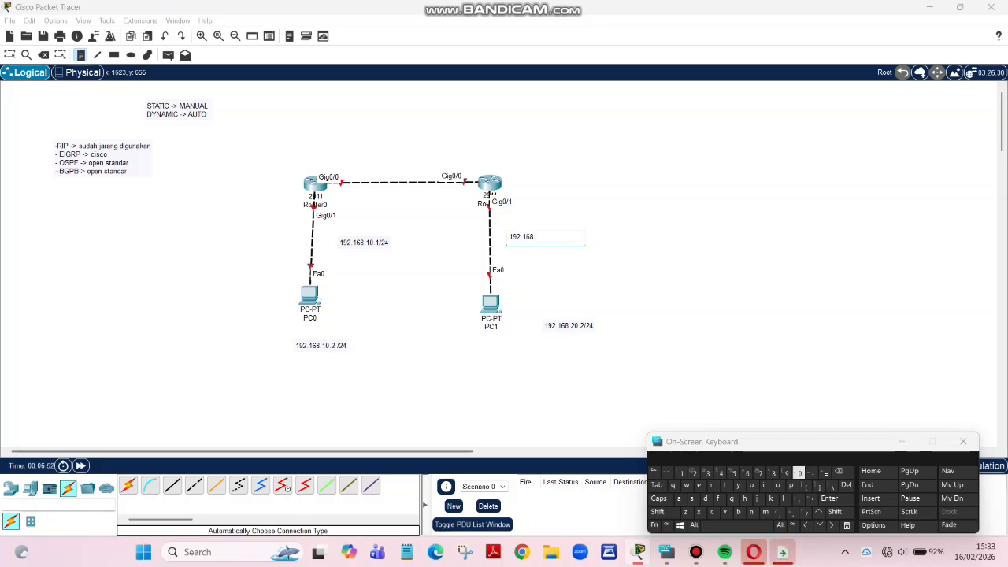
pyautogui.write('.20.1')
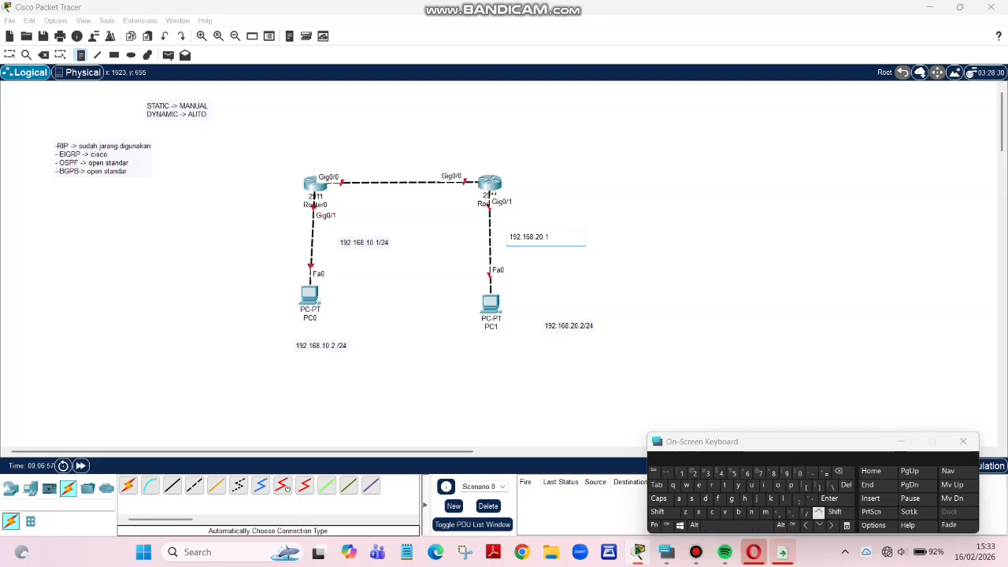
pyautogui.write('/24')
# Step: Add the note "10.10.10.1/24" above Router0
pyautogui.click(287, 145)
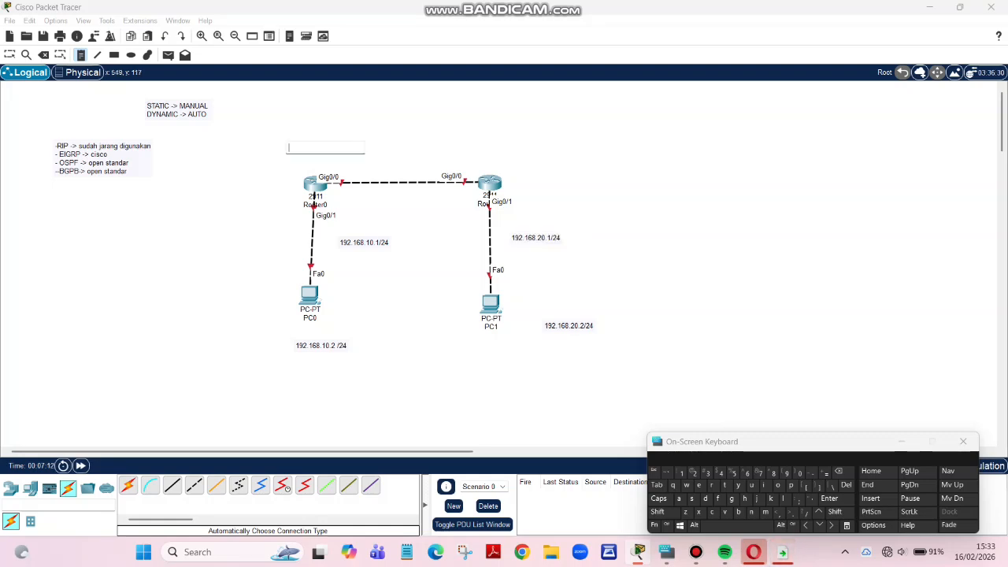
pyautogui.write('191.1')
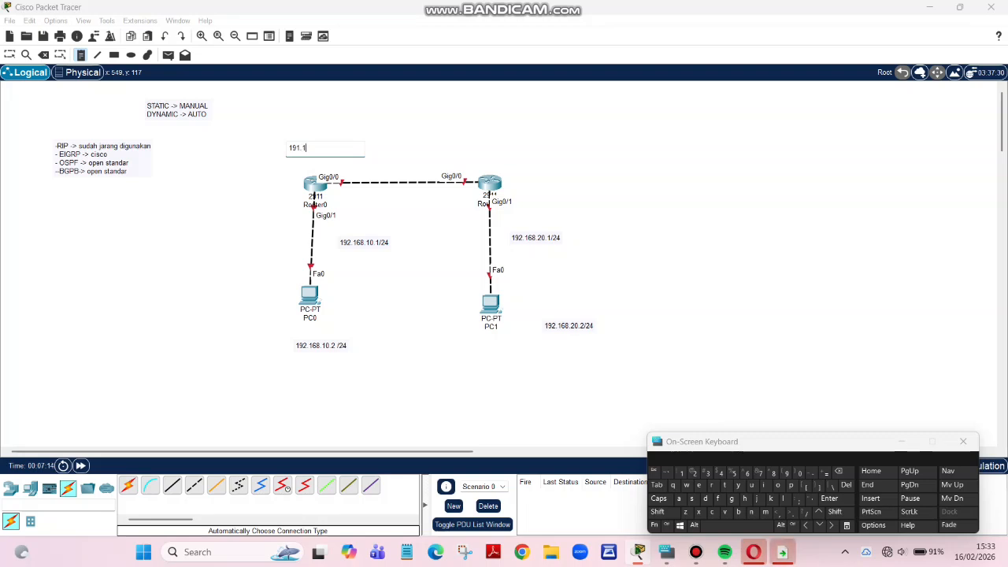
pyautogui.write('68.')
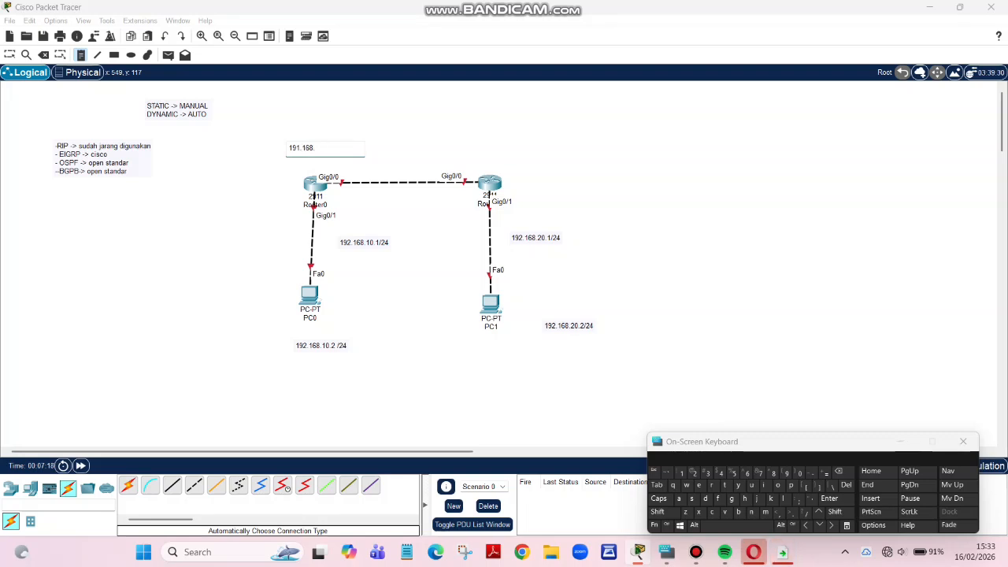
pyautogui.press('BackSpace')
pyautogui.press('BackSpace')
pyautogui.press('BackSpace')
pyautogui.press('BackSpace')
pyautogui.press('BackSpace')
pyautogui.press('BackSpace')
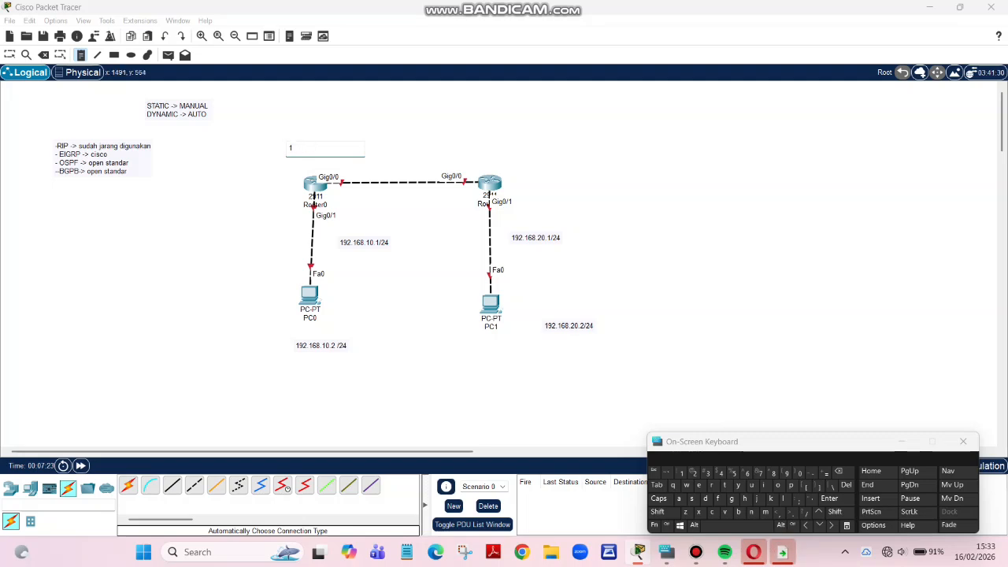
pyautogui.click(800, 472)
pyautogui.write('.10.1')
pyautogui.click(800, 472)
pyautogui.write('.1/24')
# Step: Add the note "10.10.10.2/24" above Router1 and return to selection mode
pyautogui.click(489, 152)
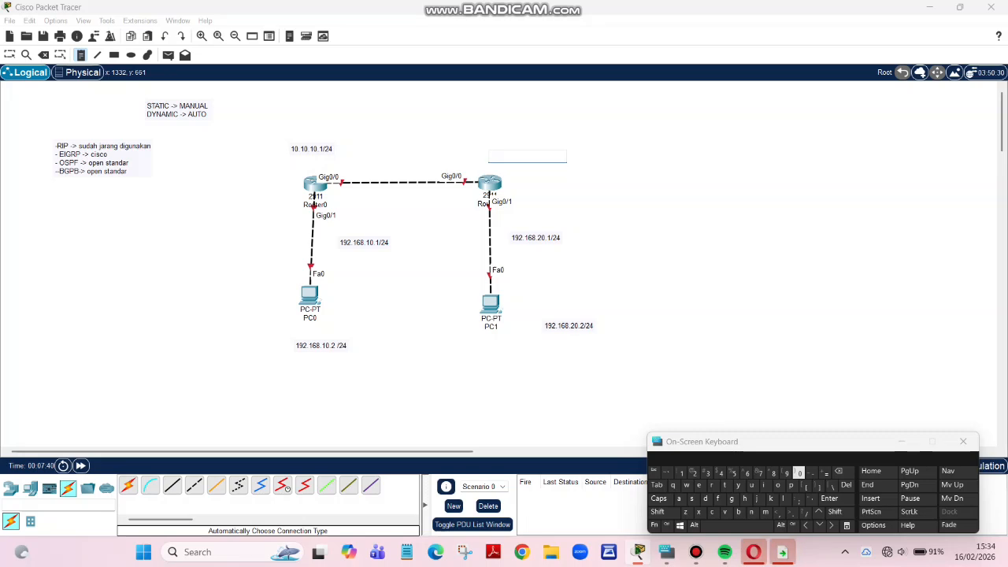
pyautogui.write('10.10.10')
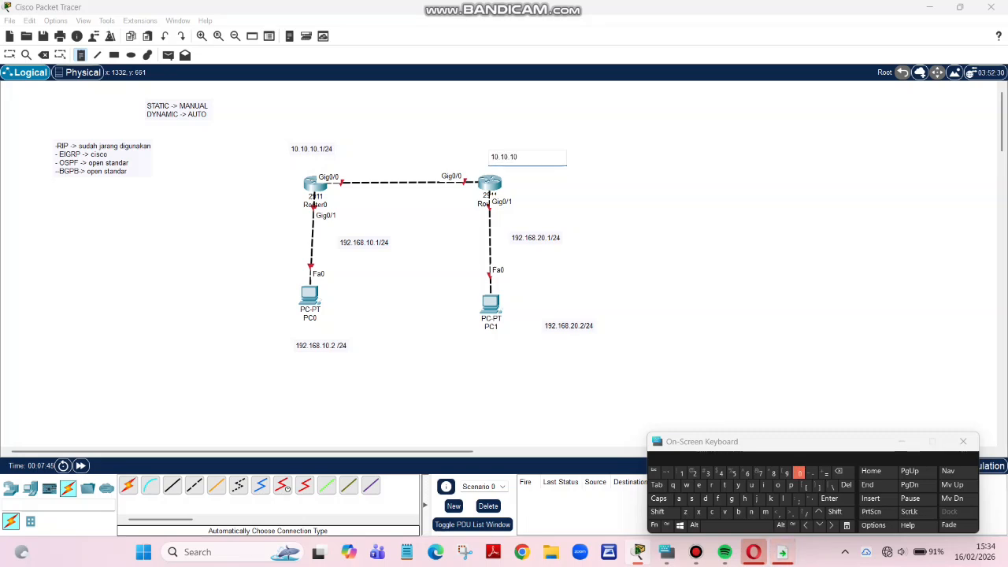
pyautogui.write('.')
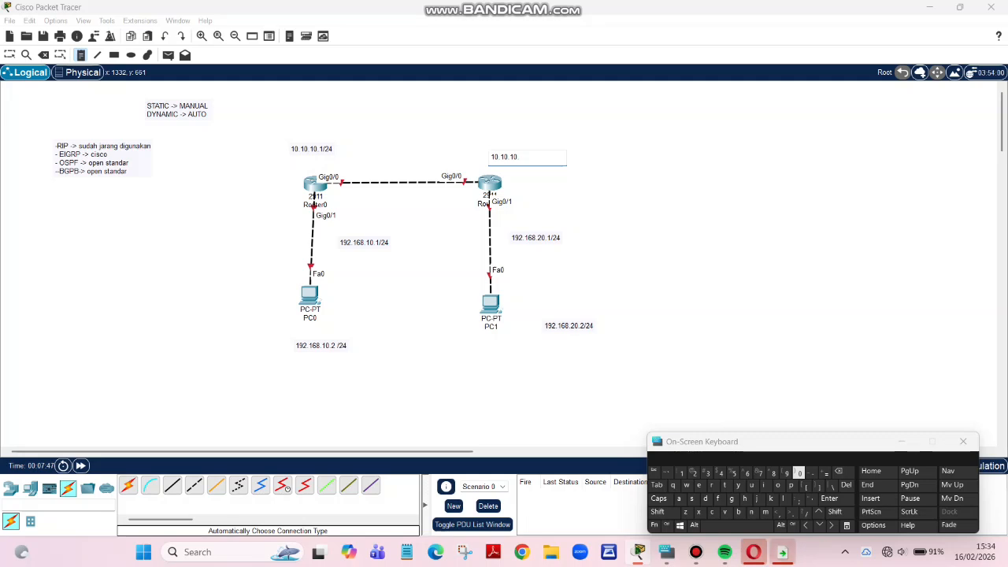
pyautogui.write('2/24')
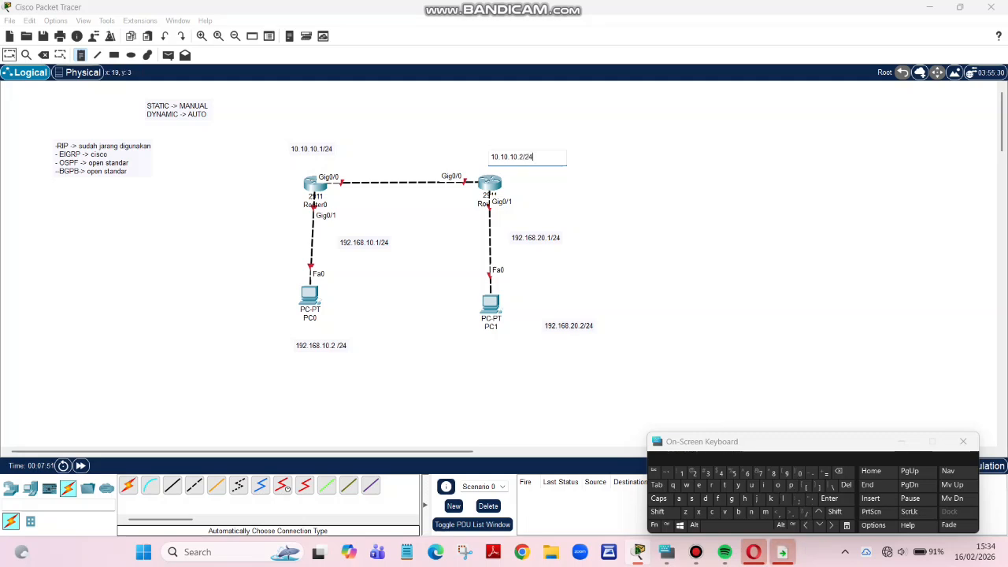
pyautogui.click(10, 55)
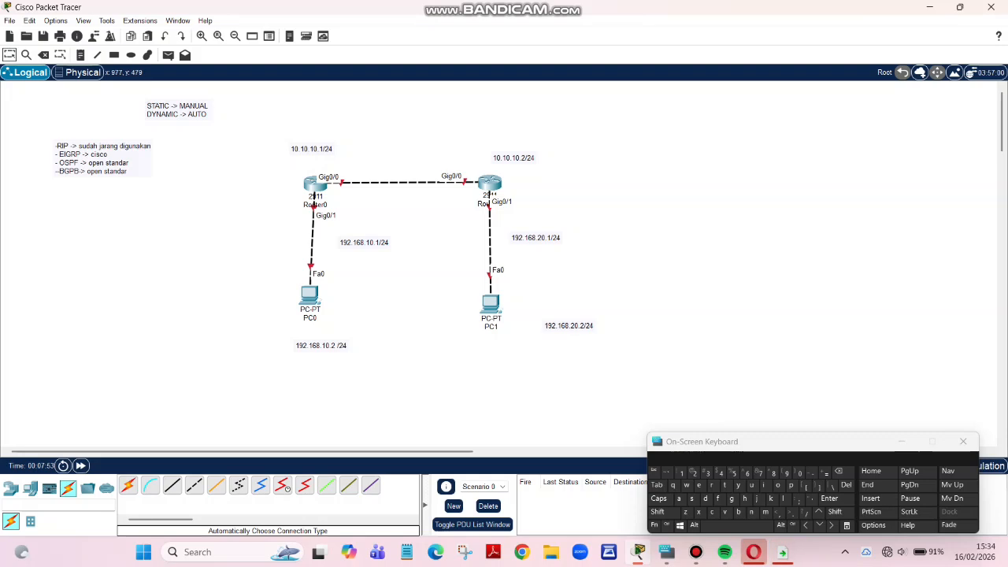
# Step: Rename the PC below Router1 as PC2 and the PC below Router0 as PC1
pyautogui.click(491, 304)
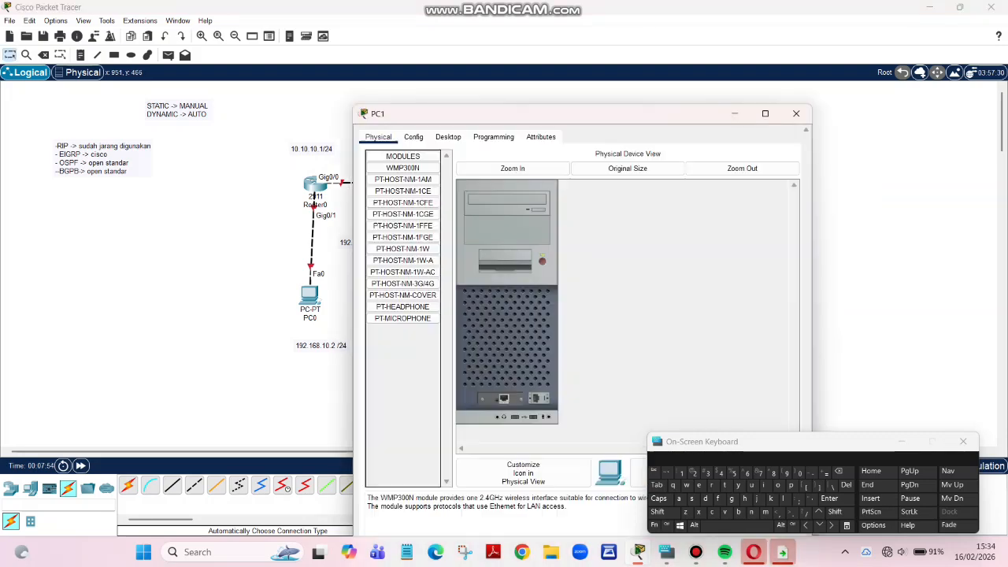
pyautogui.click(798, 77)
pyautogui.click(490, 304)
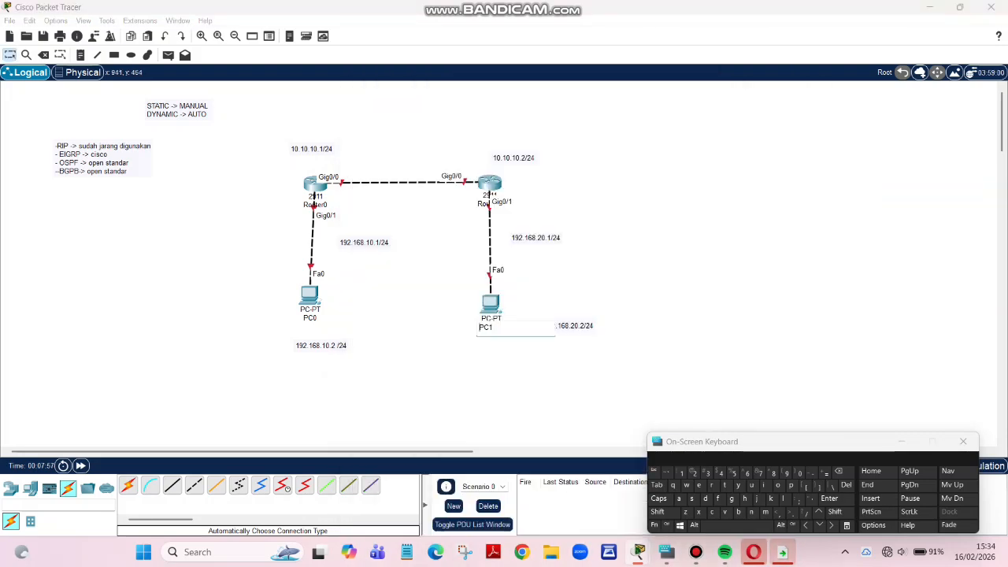
pyautogui.write('2')
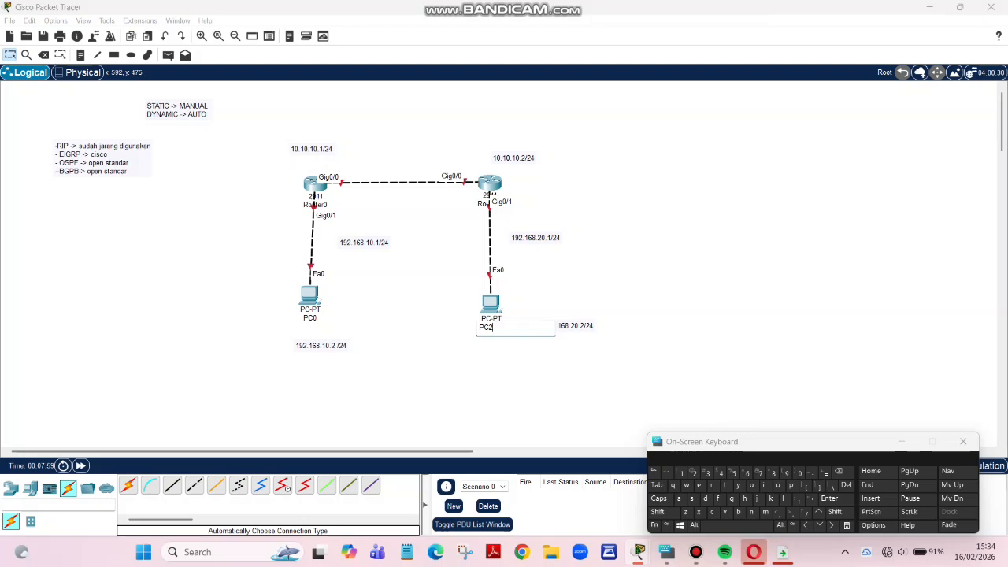
pyautogui.click(310, 318)
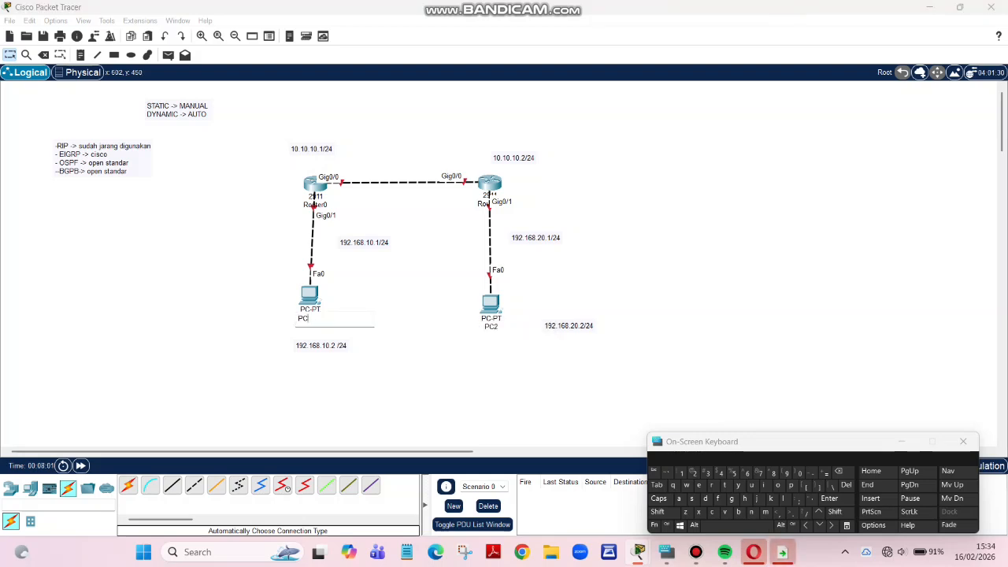
pyautogui.write('1')
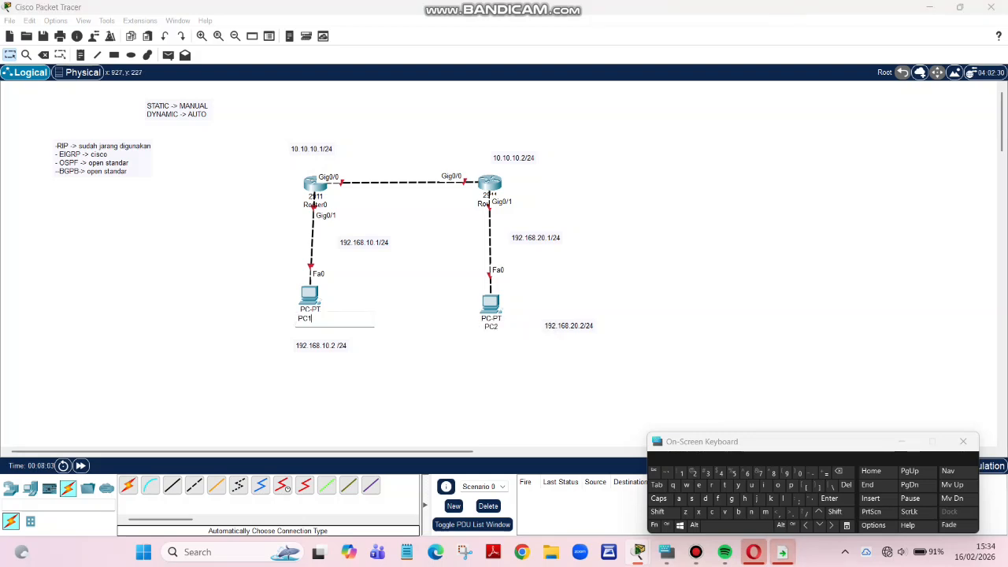
# Step: Remove the number from the name of the router above PC2, and rename the router above PC1 as "Router 1"
pyautogui.click(489, 204)
pyautogui.press('BackSpace')
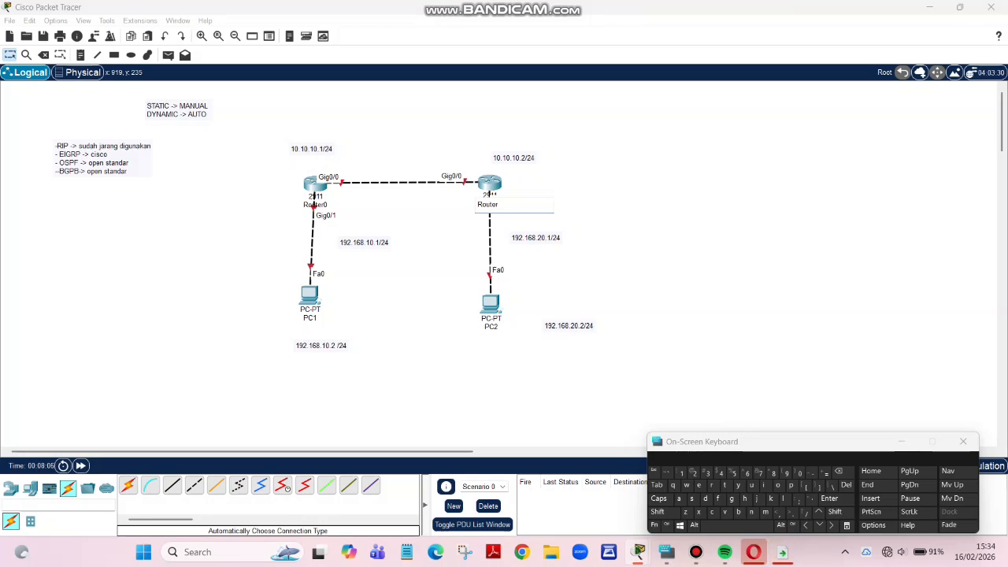
pyautogui.click(315, 204)
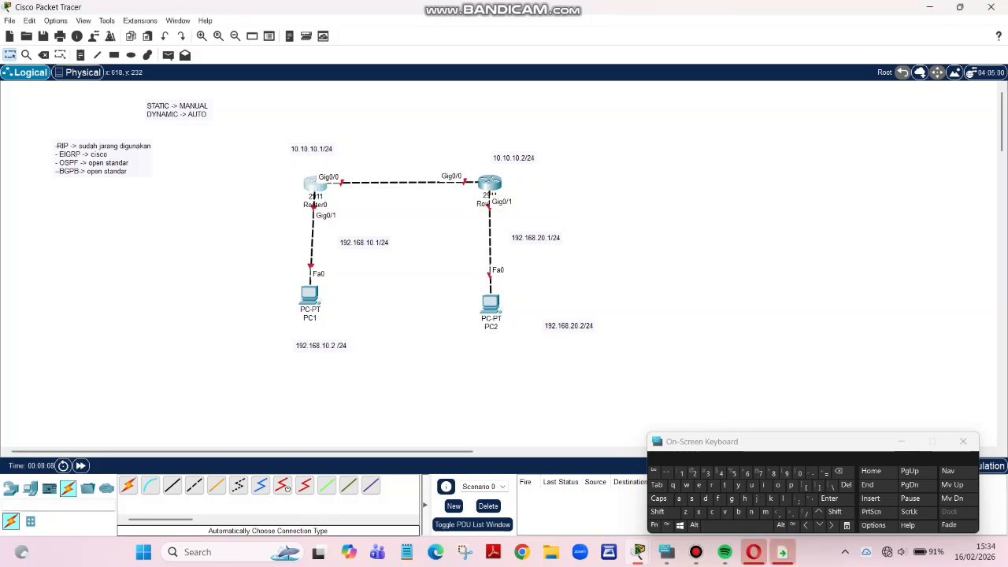
pyautogui.press('BackSpace')
pyautogui.write('v')
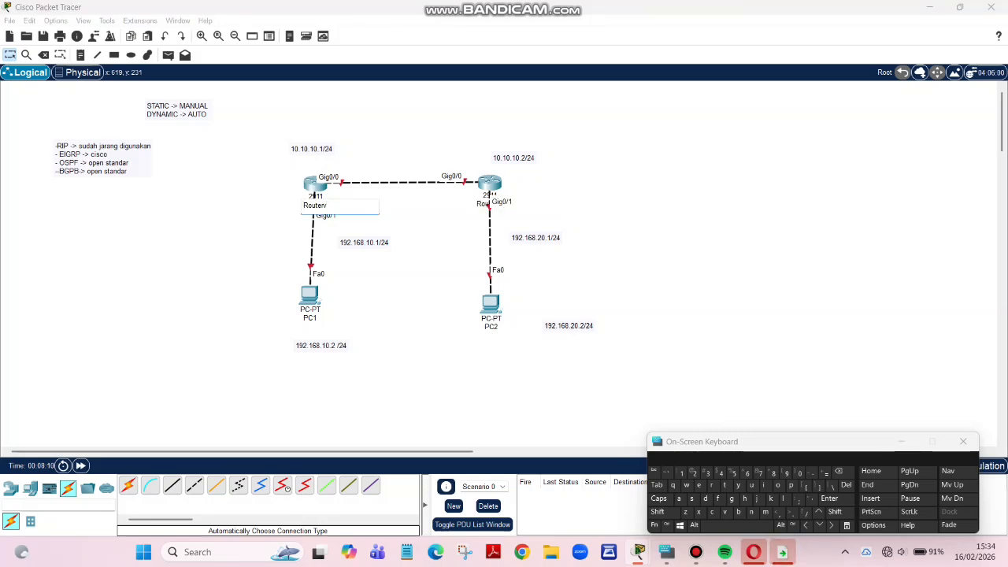
pyautogui.press('BackSpace')
pyautogui.write('1')
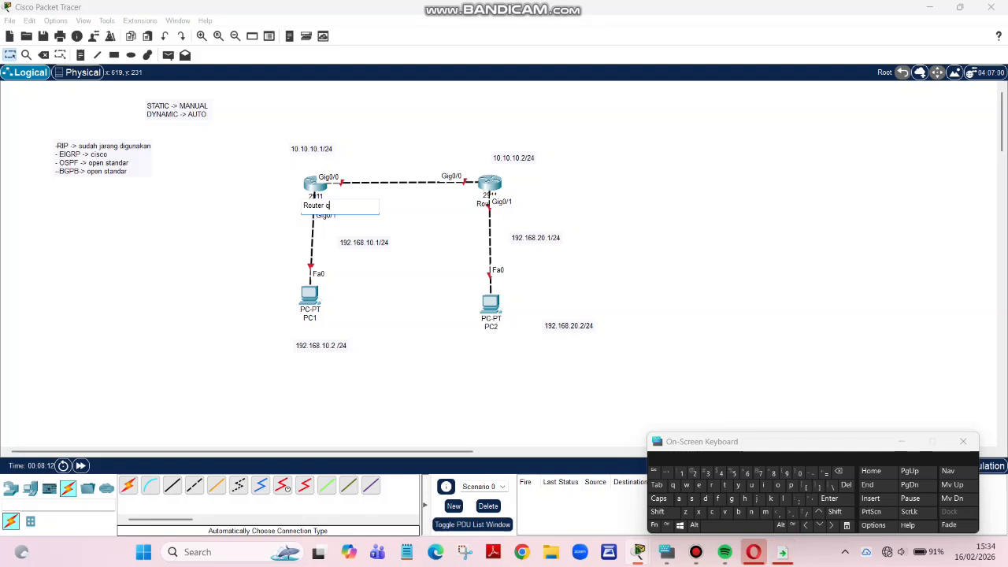
pyautogui.press('Return')
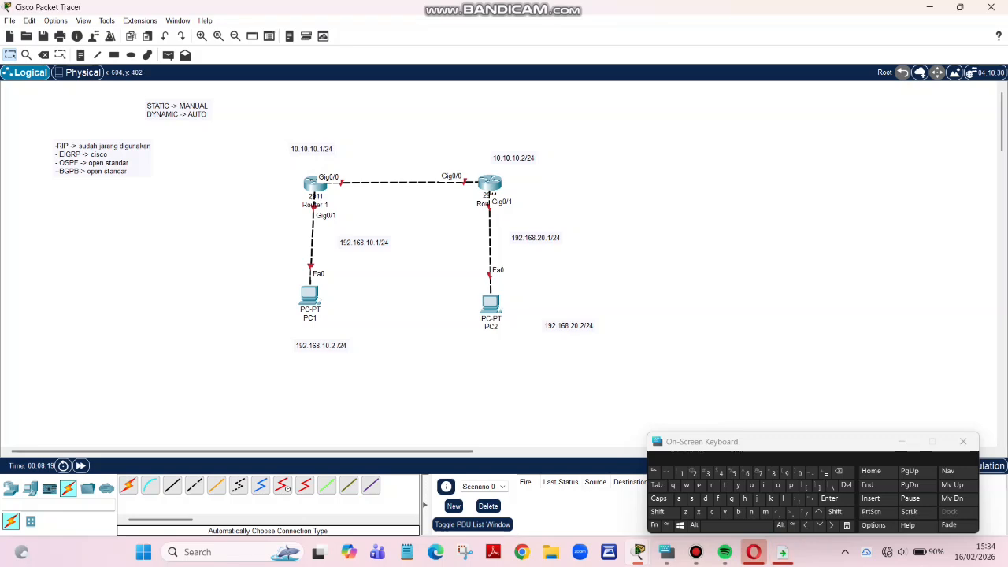
# Step: Give PC1 the static IPv4 address 192.168.10.2 with subnet mask 255.255.255.0
pyautogui.click(309, 295)
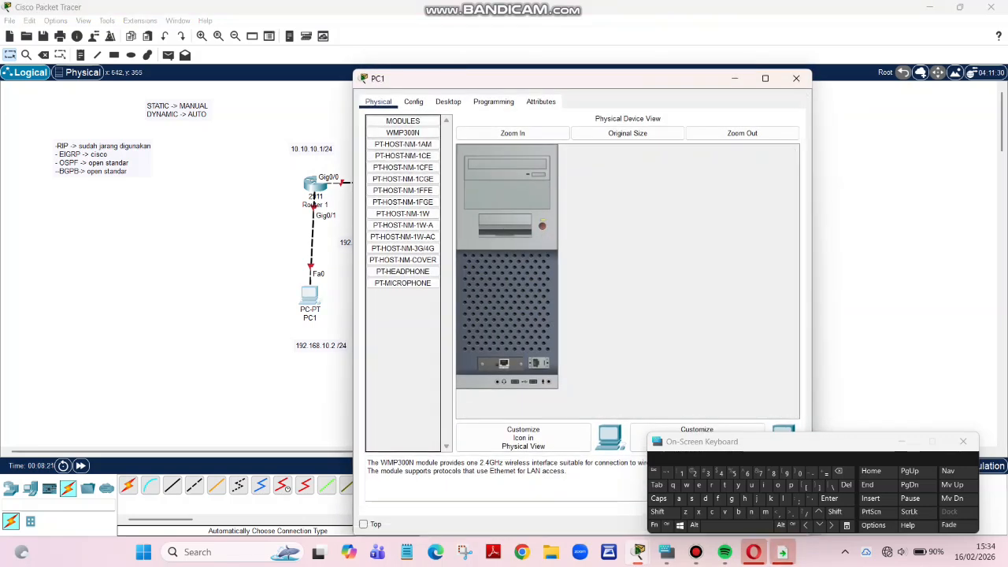
pyautogui.click(448, 101)
pyautogui.click(407, 144)
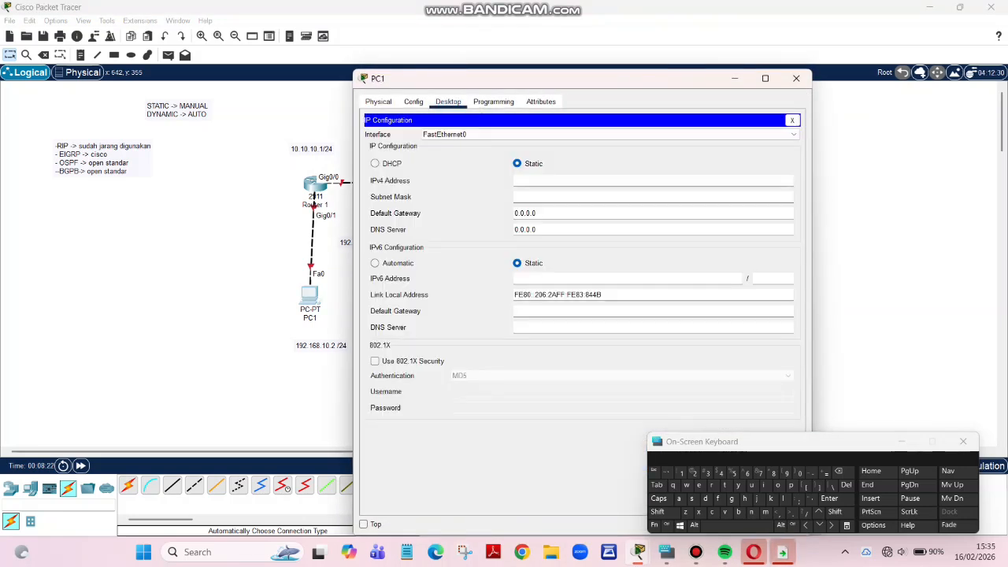
pyautogui.write('192')
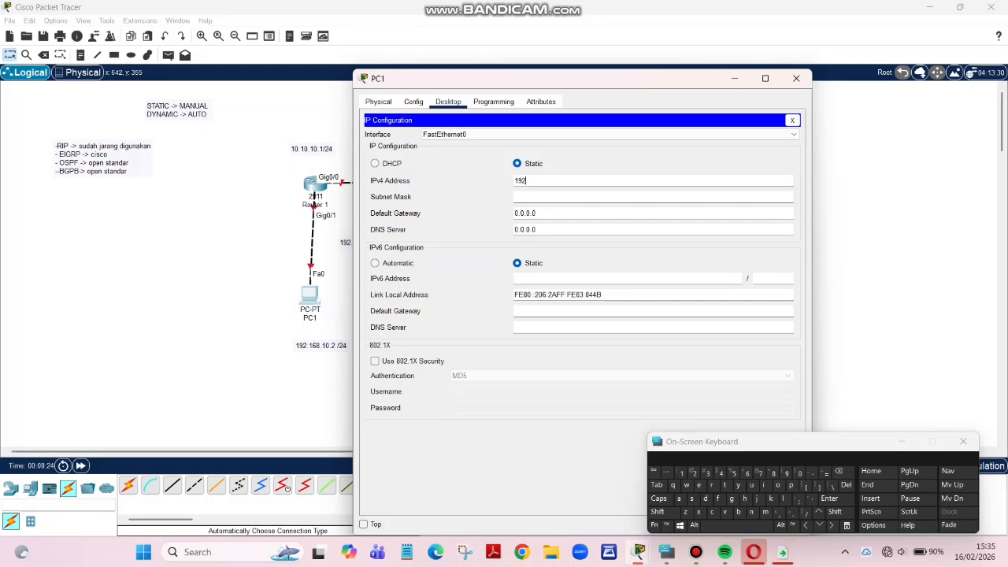
pyautogui.write('.168.')
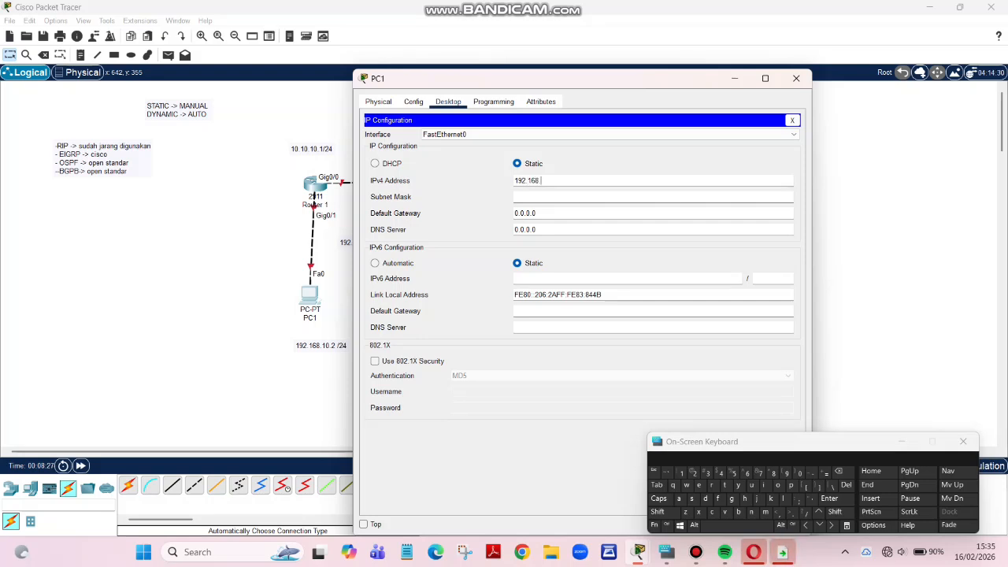
pyautogui.write('1')
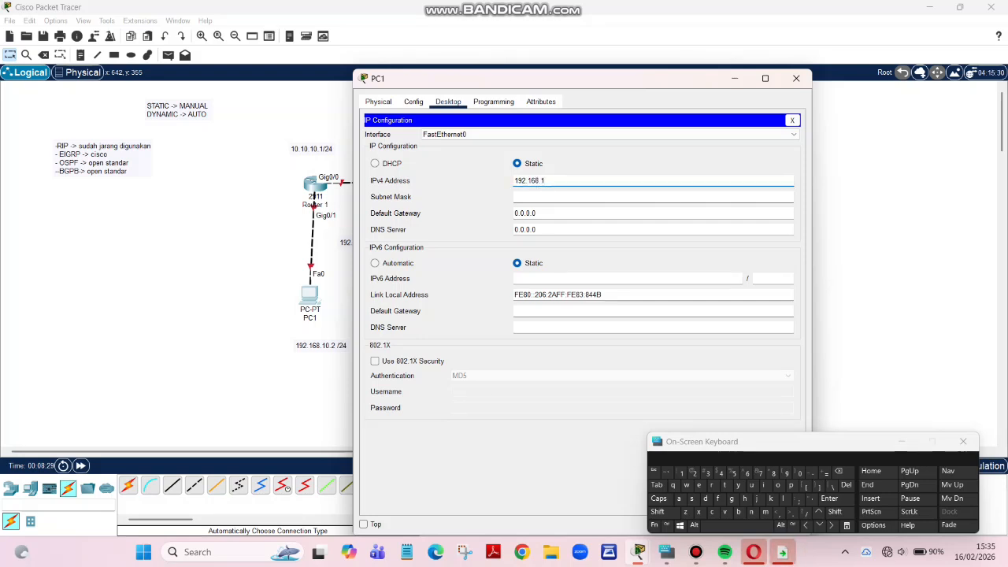
pyautogui.write('0.2')
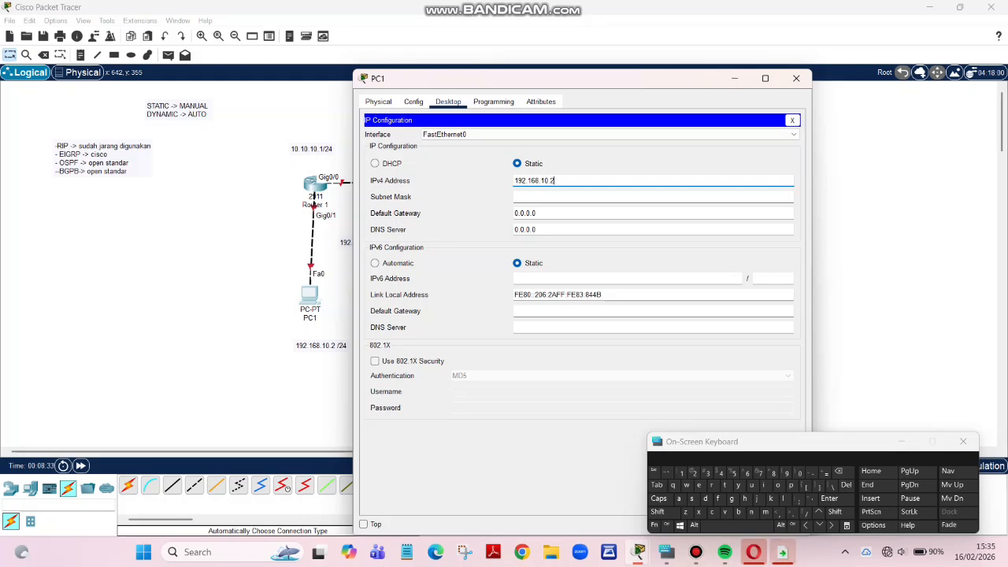
pyautogui.press('Tab')
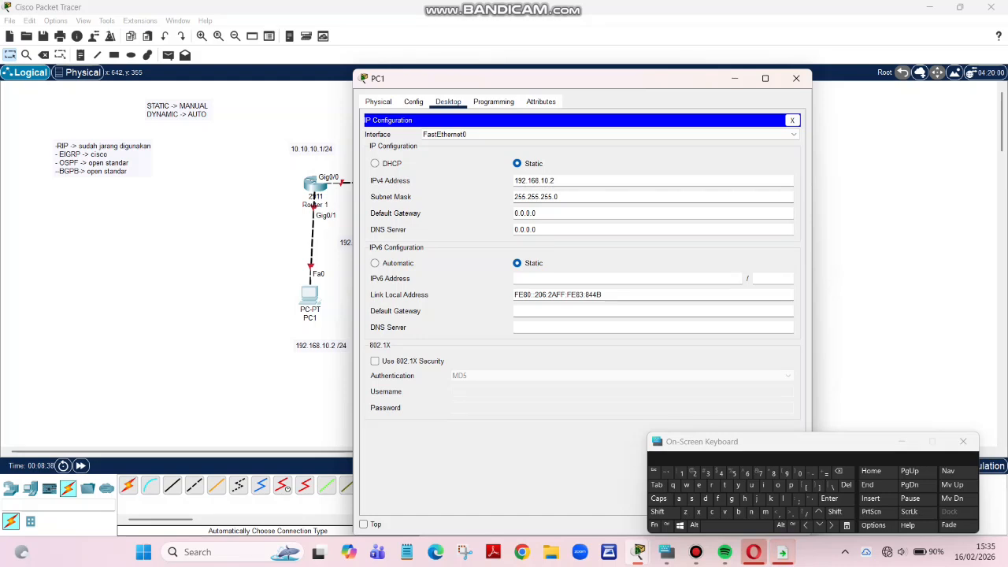
# Step: Set PC1's default gateway to 192.168.10.1 and close its configuration window
pyautogui.press('BackSpace')
pyautogui.press('BackSpace')
pyautogui.press('BackSpace')
pyautogui.press('BackSpace')
pyautogui.press('BackSpace')
pyautogui.press('BackSpace')
pyautogui.press('BackSpace')
pyautogui.write('192.168')
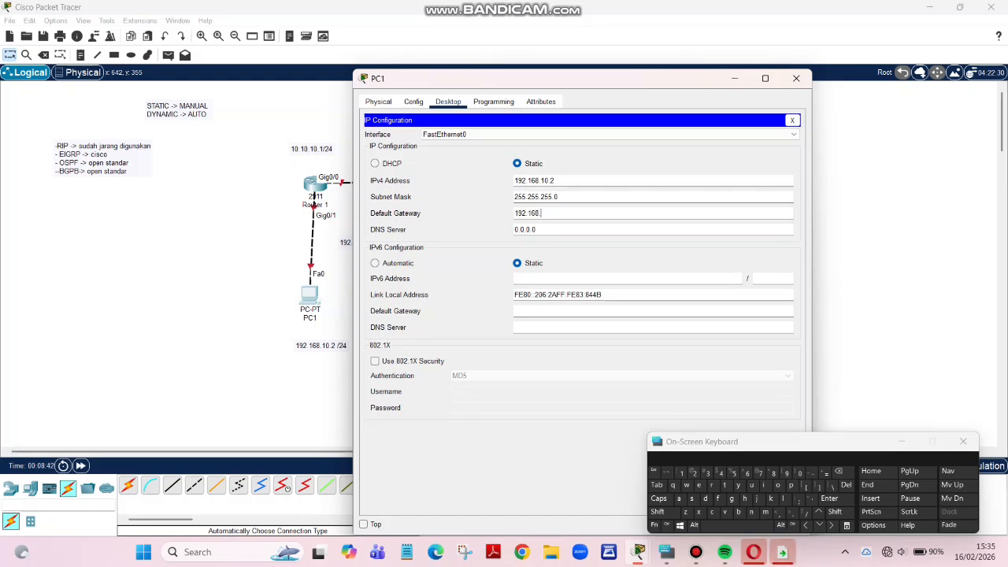
pyautogui.write('.1')
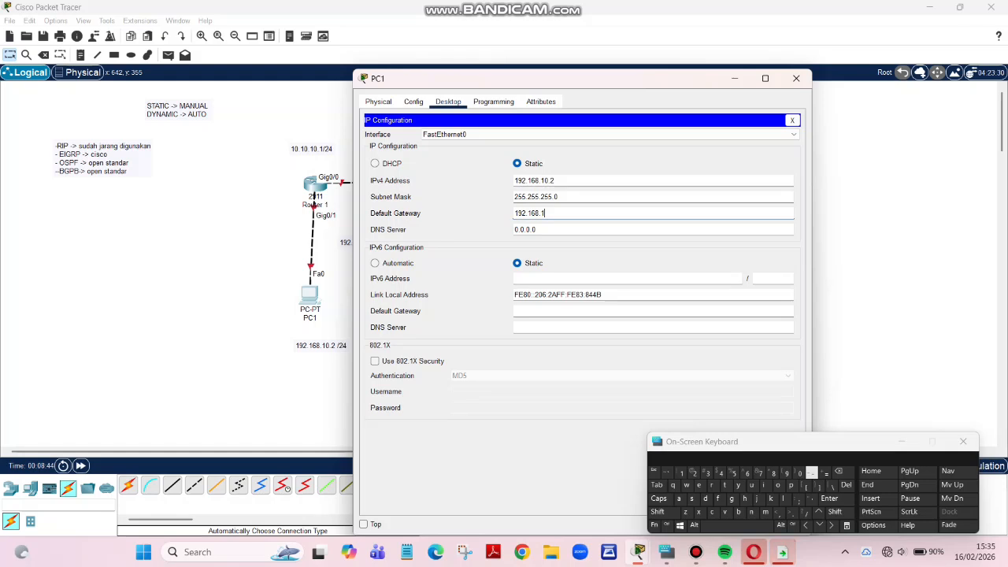
pyautogui.write('0.1')
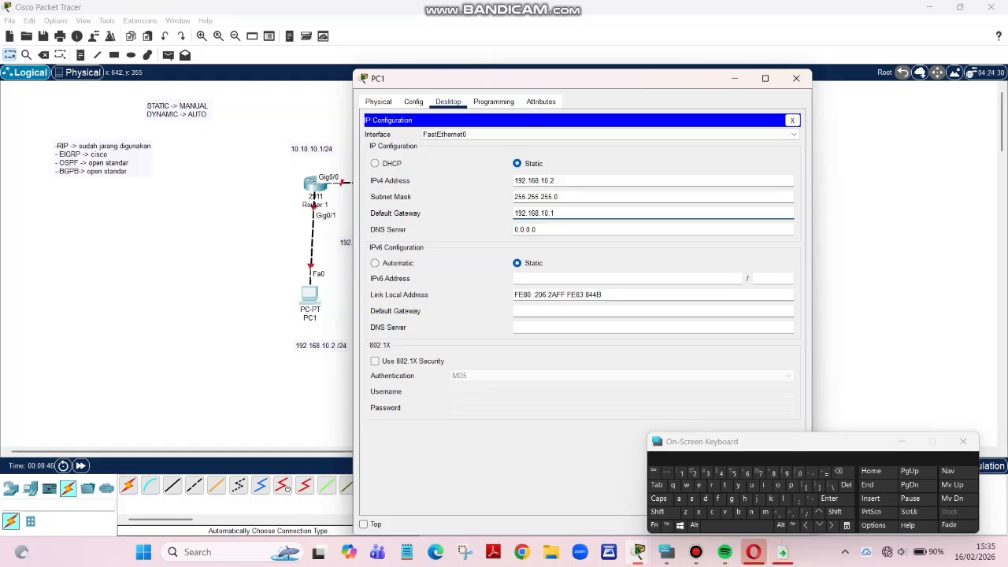
pyautogui.click(796, 78)
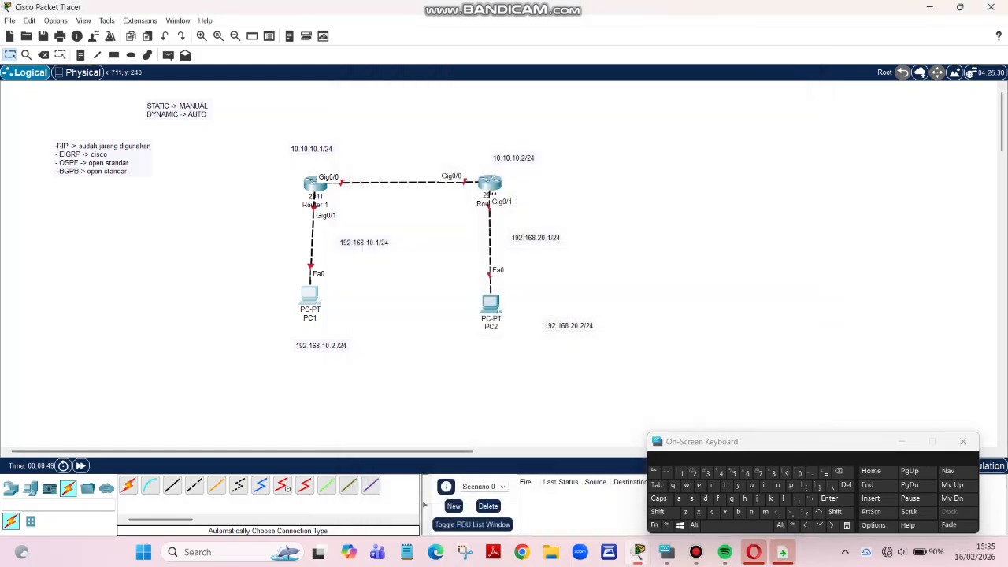
# Step: Give PC2 the static IPv4 address 192.168.20.2 with subnet mask 255.255.255.0
pyautogui.click(489, 302)
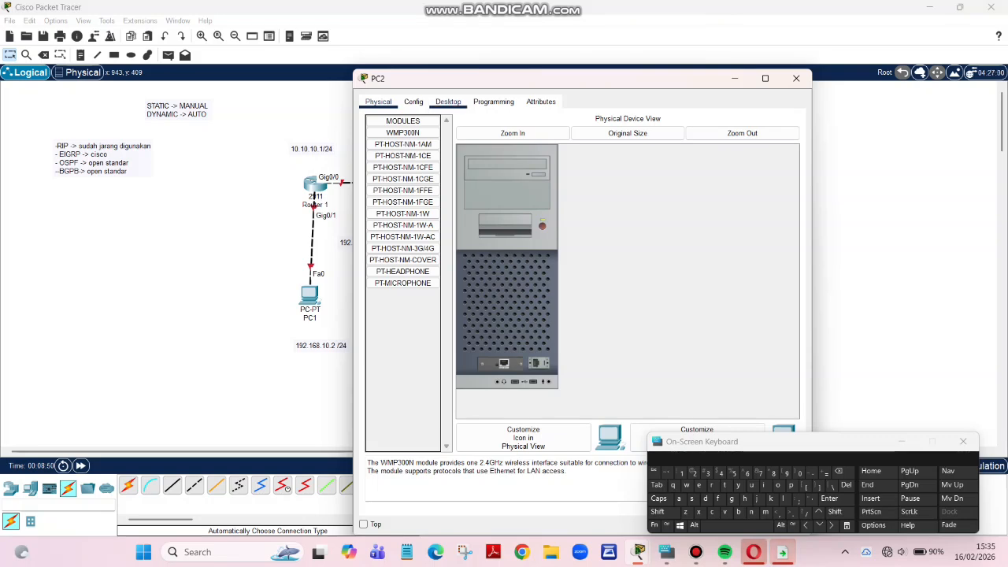
pyautogui.click(448, 101)
pyautogui.click(405, 142)
pyautogui.click(598, 181)
pyautogui.write('192')
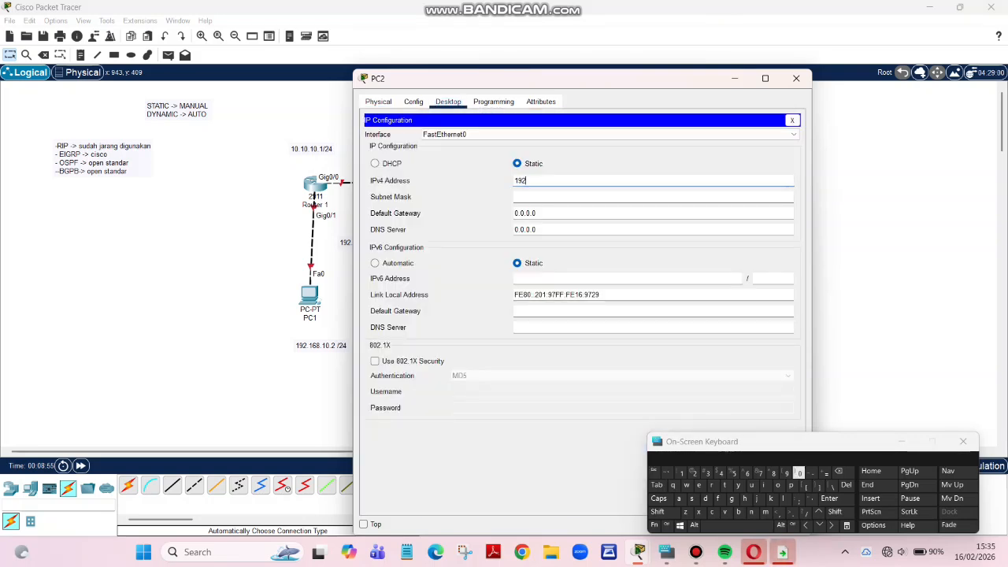
pyautogui.write('.168')
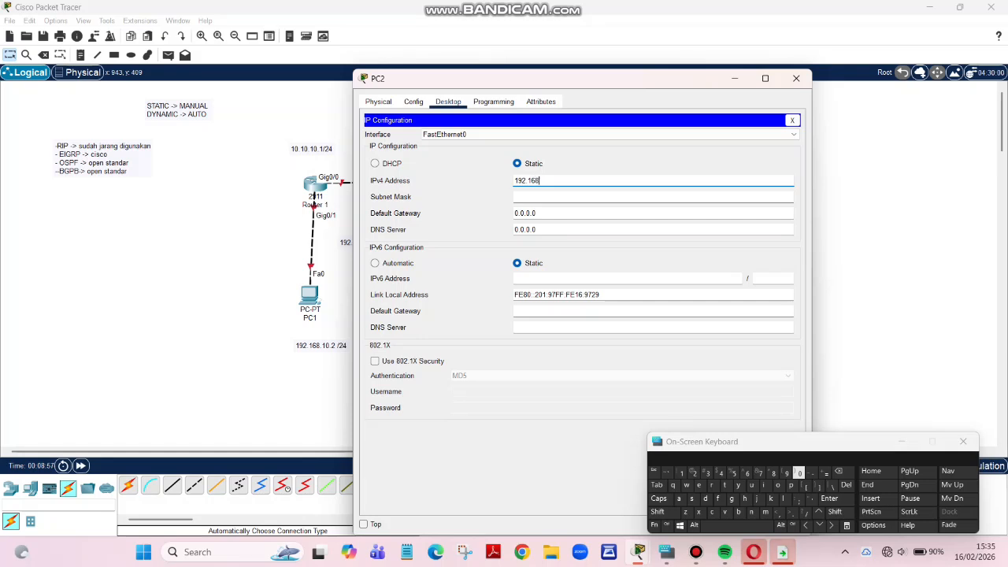
pyautogui.write('.0')
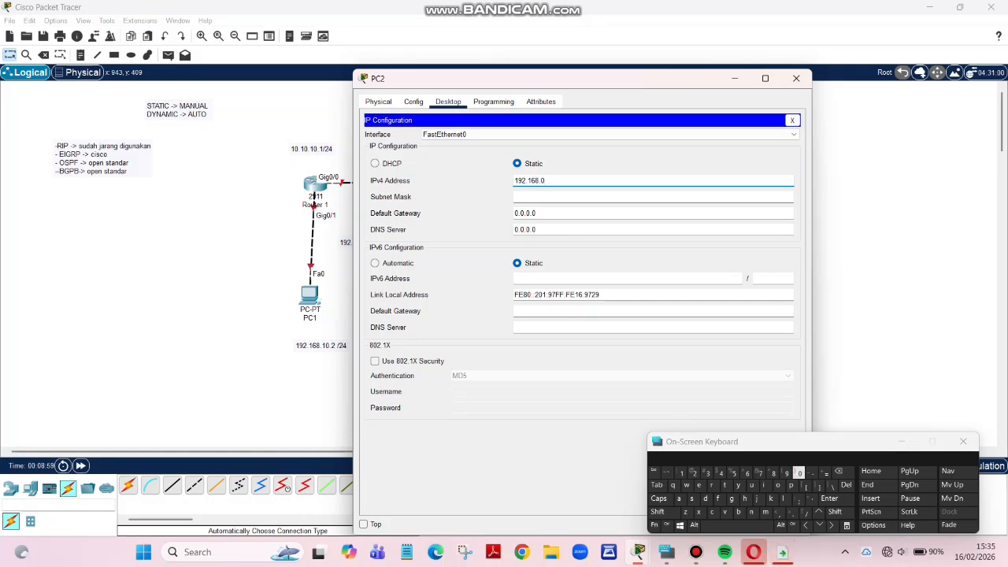
pyautogui.press('BackSpace')
pyautogui.write('29')
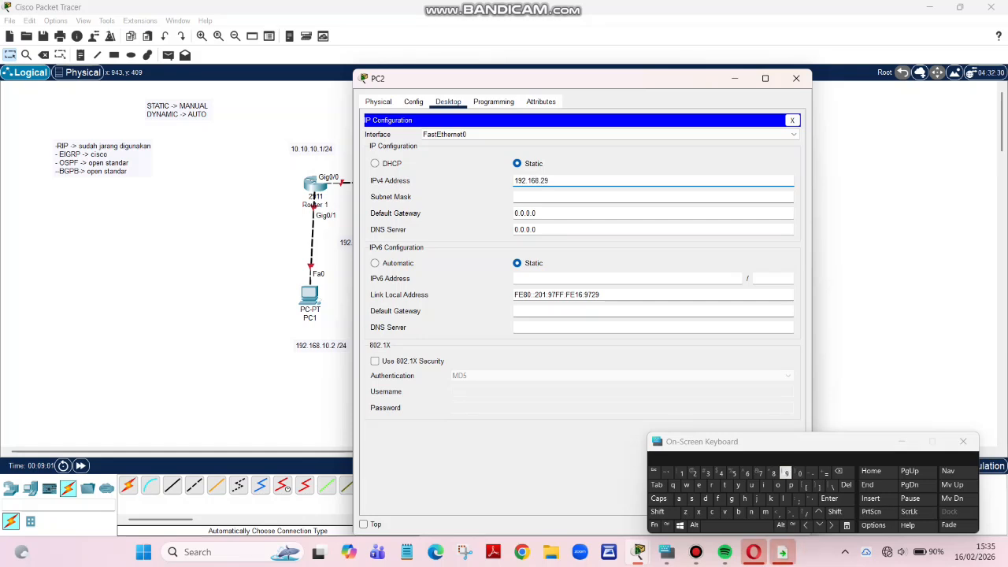
pyautogui.write('0.2')
pyautogui.press('Tab')
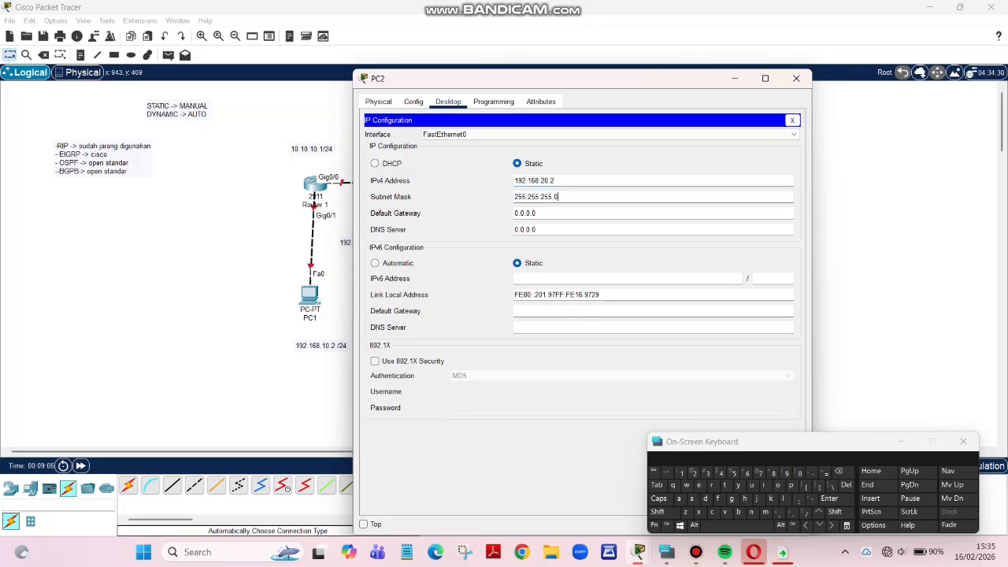
# Step: Set PC2's default gateway to 192.168.20.1 and close its configuration window
pyautogui.press('Tab')
pyautogui.press('BackSpace')
pyautogui.press('BackSpace')
pyautogui.press('BackSpace')
pyautogui.press('BackSpace')
pyautogui.press('BackSpace')
pyautogui.press('BackSpace')
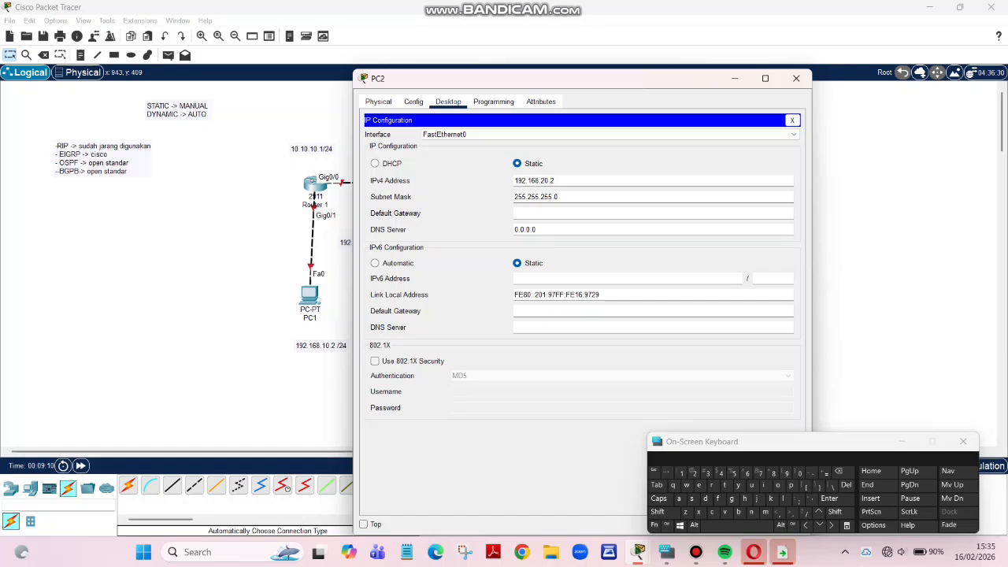
pyautogui.write('1')
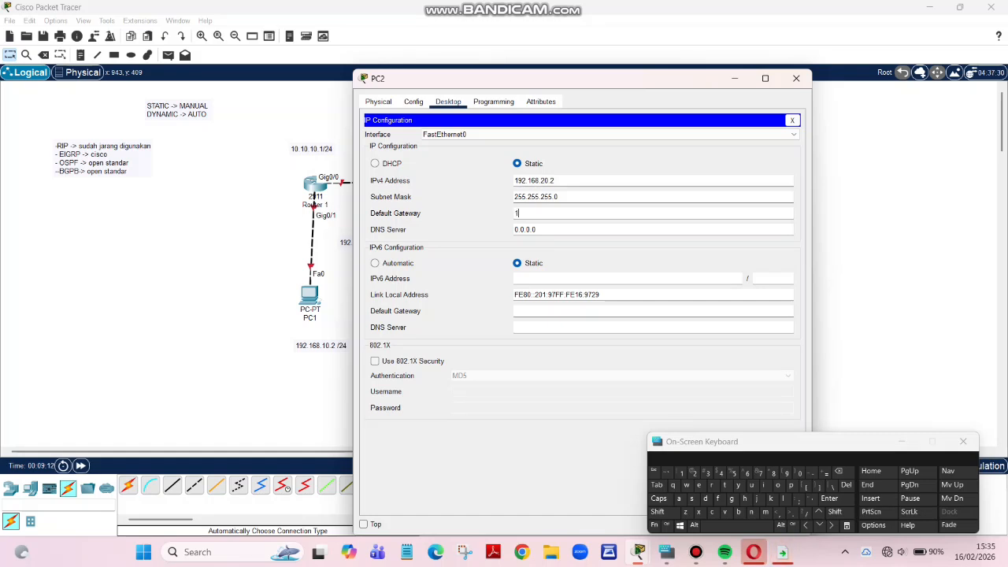
pyautogui.write('92.168')
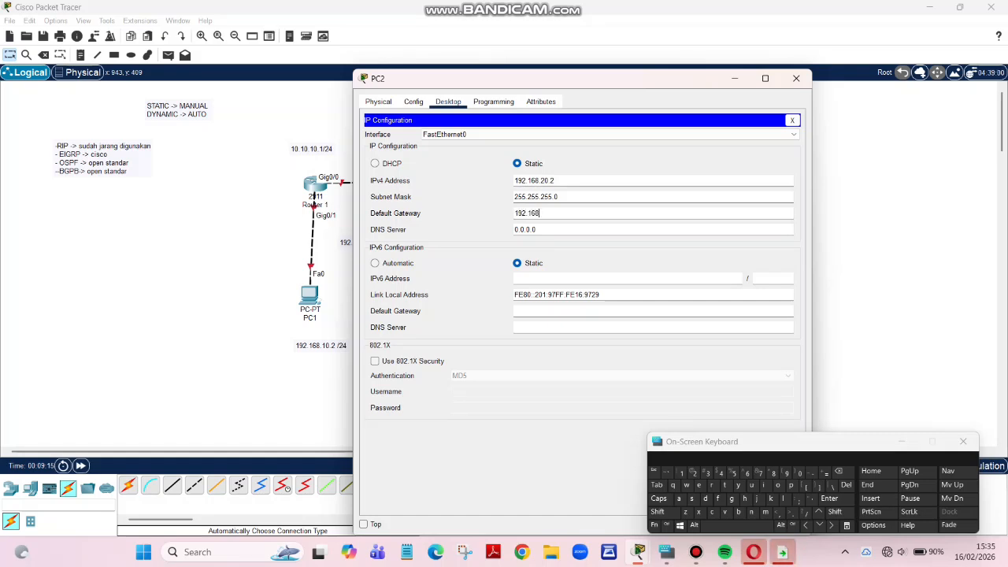
pyautogui.write('.20.')
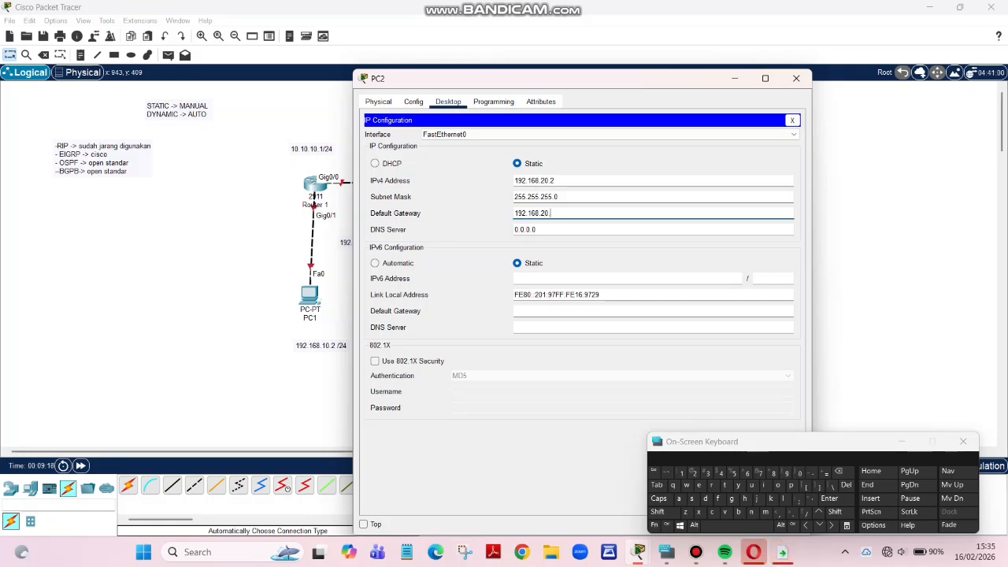
pyautogui.write('1')
pyautogui.click(796, 78)
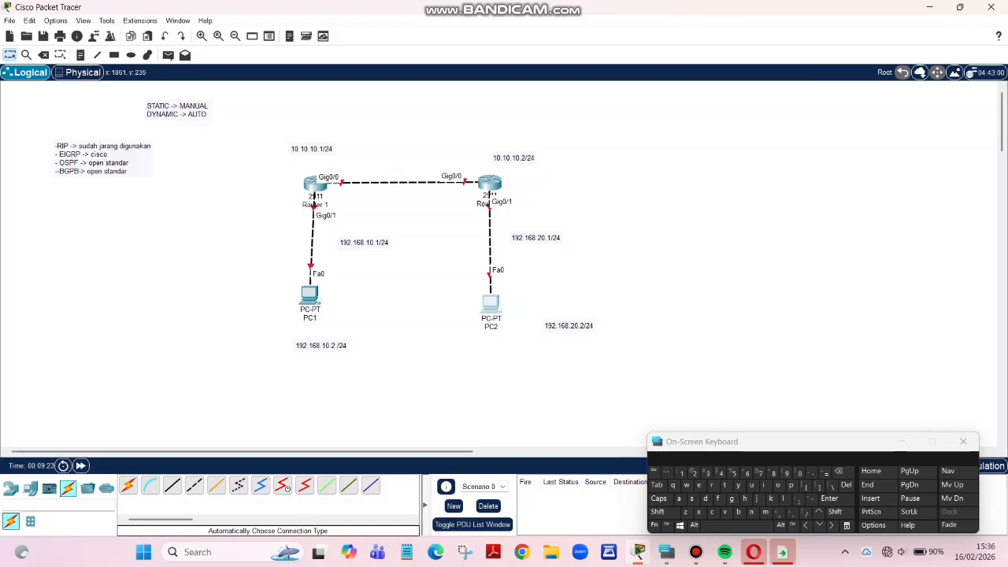
pyautogui.press('super+a')
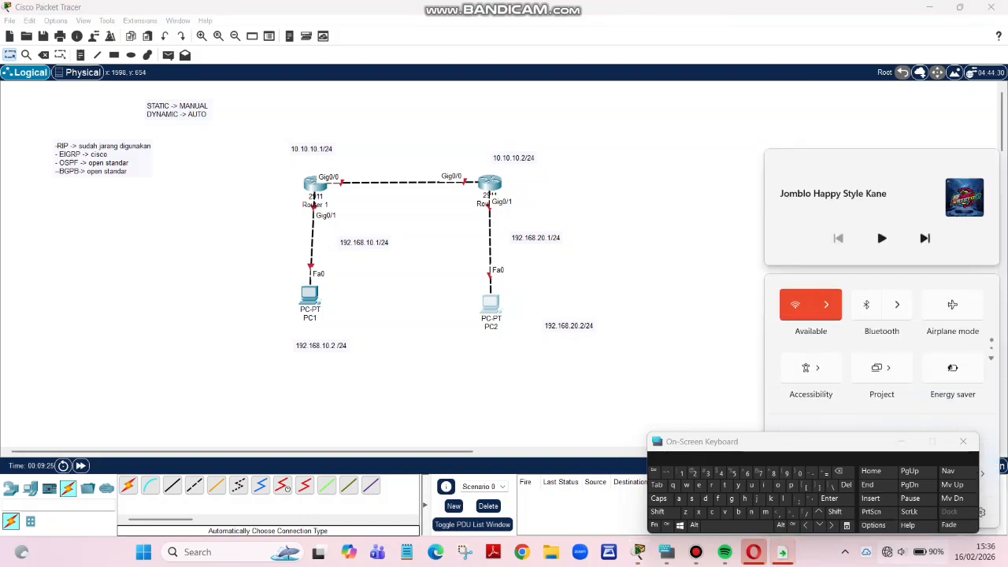
pyautogui.press('Escape')
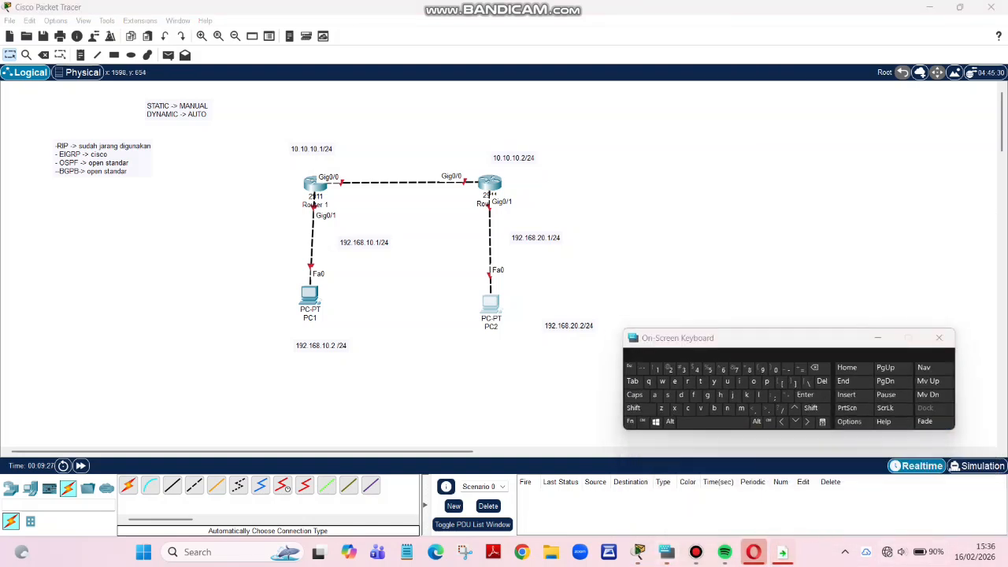
pyautogui.click(913, 551)
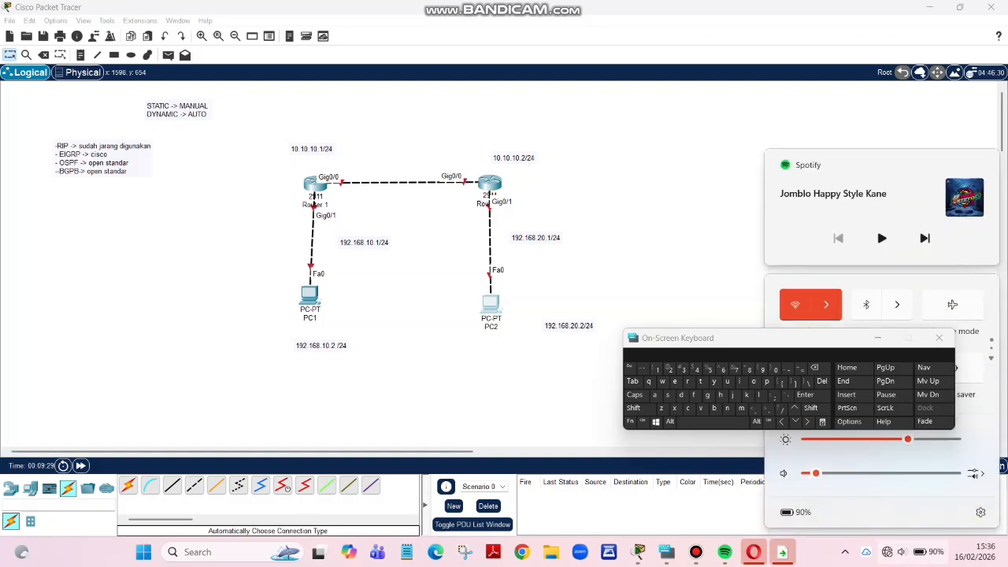
pyautogui.press('Escape')
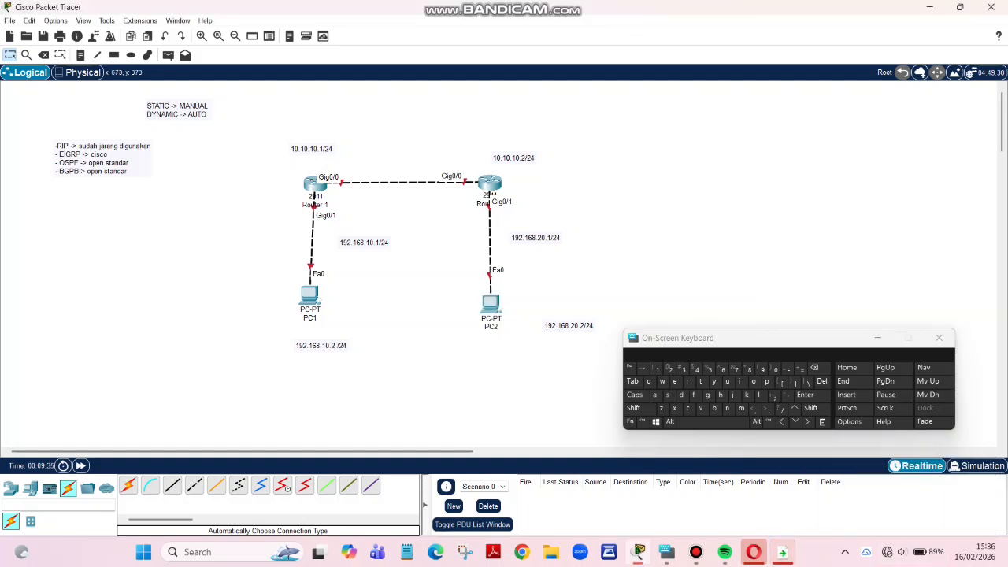
# Step: Open Router 1's command line and answer no to the initial configuration dialog to reach the router prompt
pyautogui.click(311, 184)
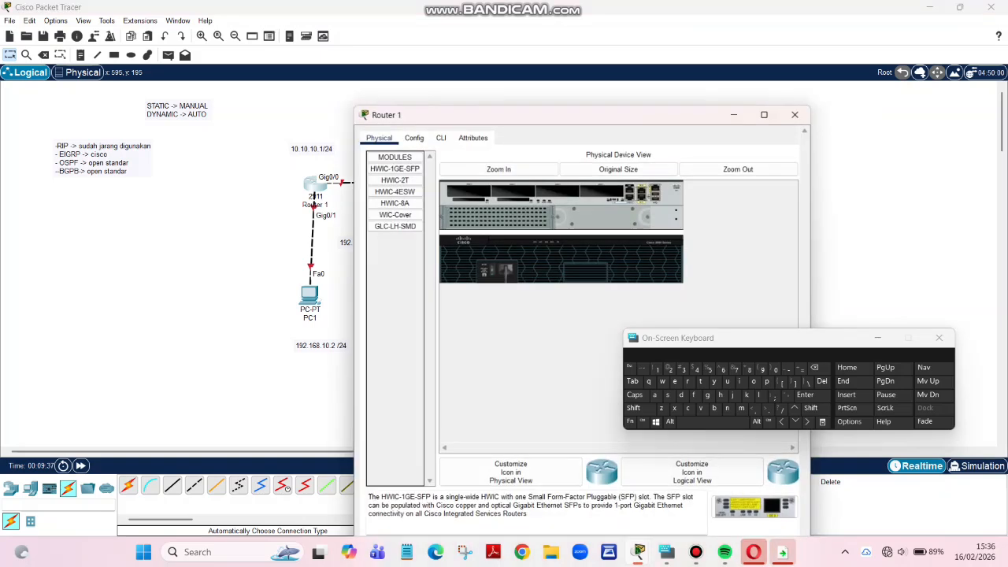
pyautogui.click(440, 102)
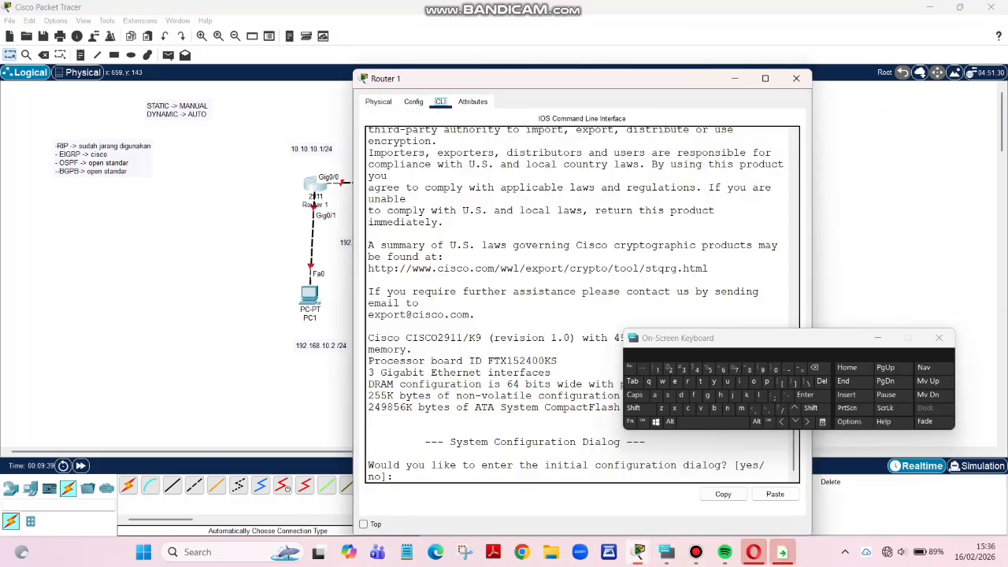
pyautogui.write('no')
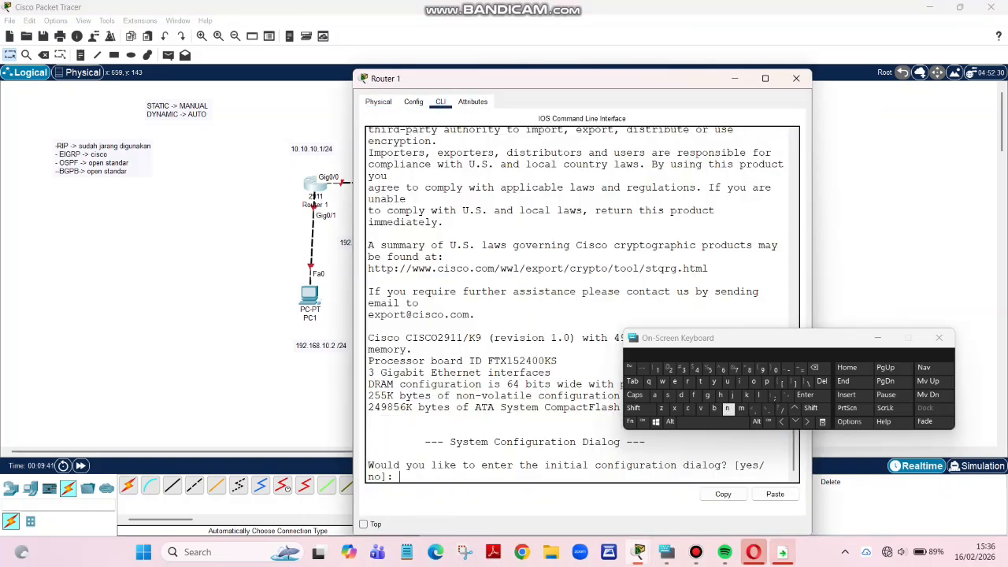
pyautogui.press('Return')
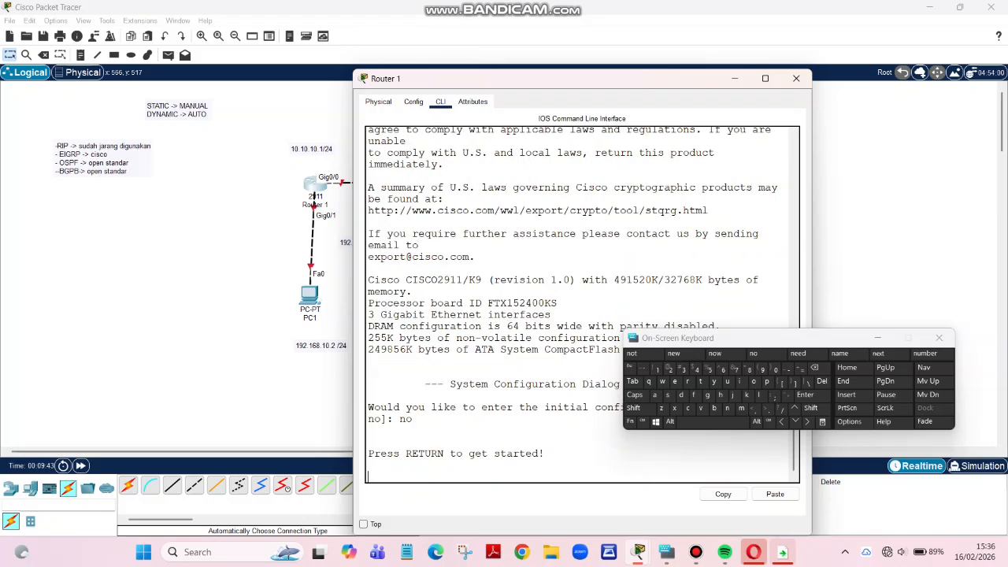
pyautogui.press('Return')
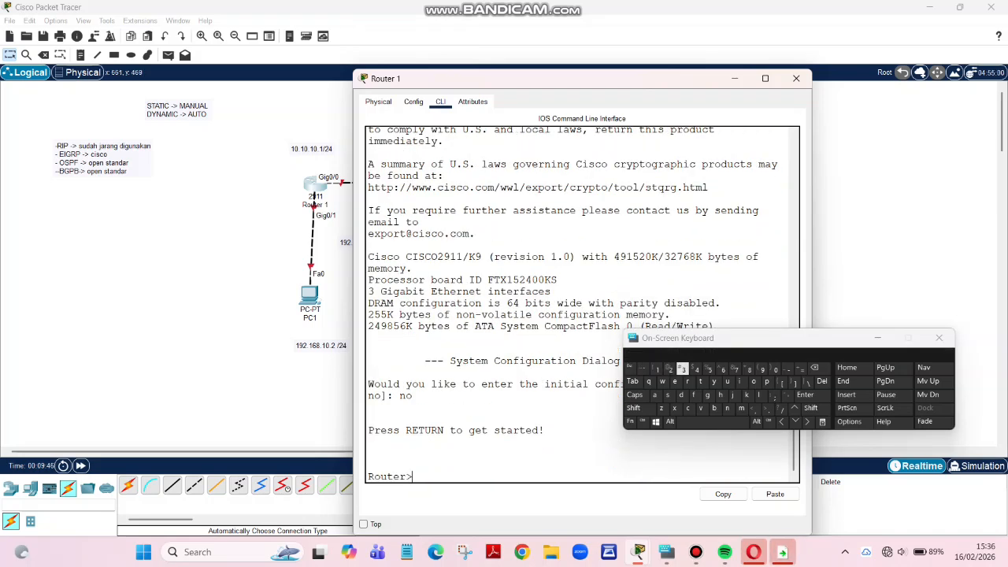
# Step: Enter privileged mode with en and global configuration mode with conf t on Router 1
pyautogui.write('en')
pyautogui.press('Return')
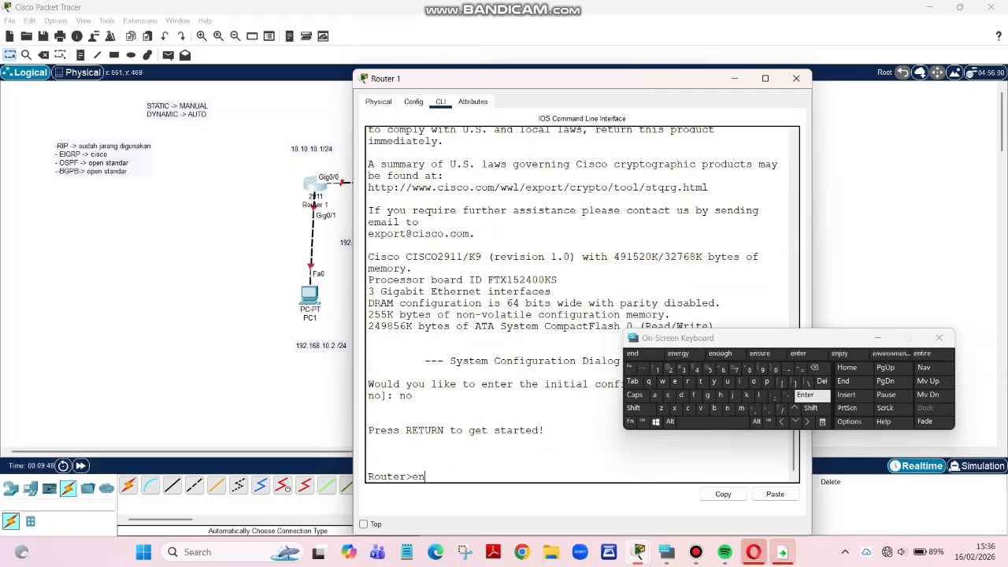
pyautogui.write('conf')
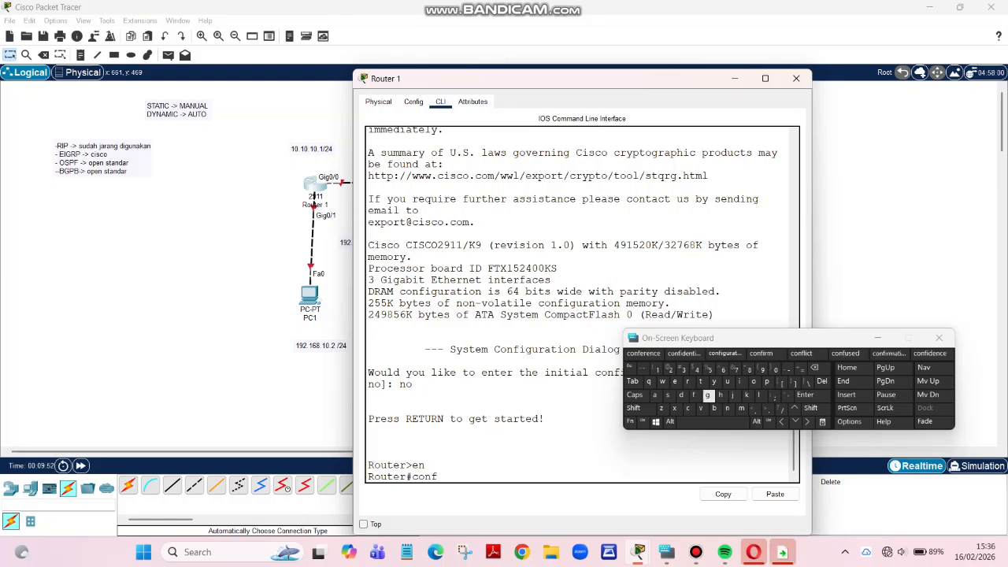
pyautogui.write(' t')
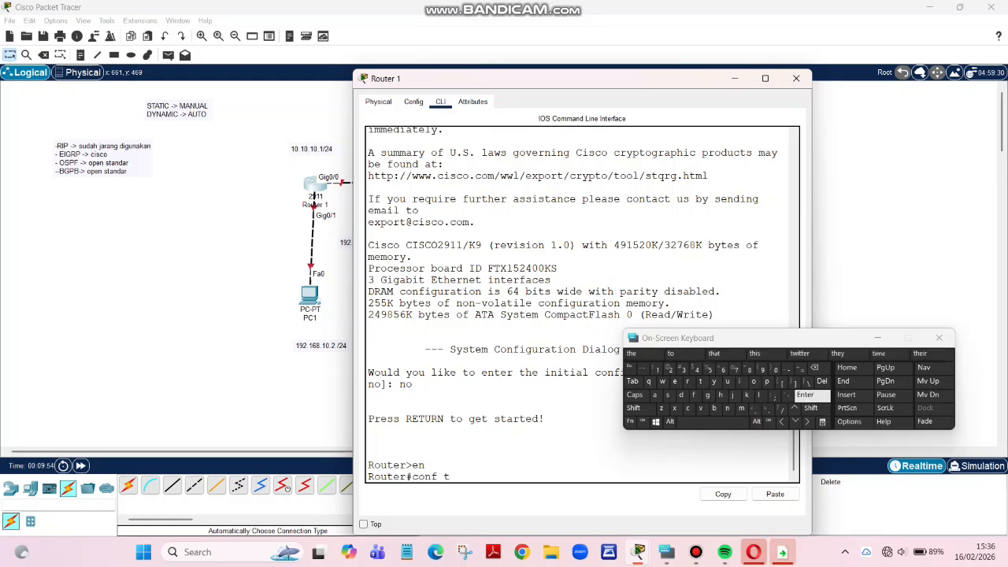
pyautogui.press('Return')
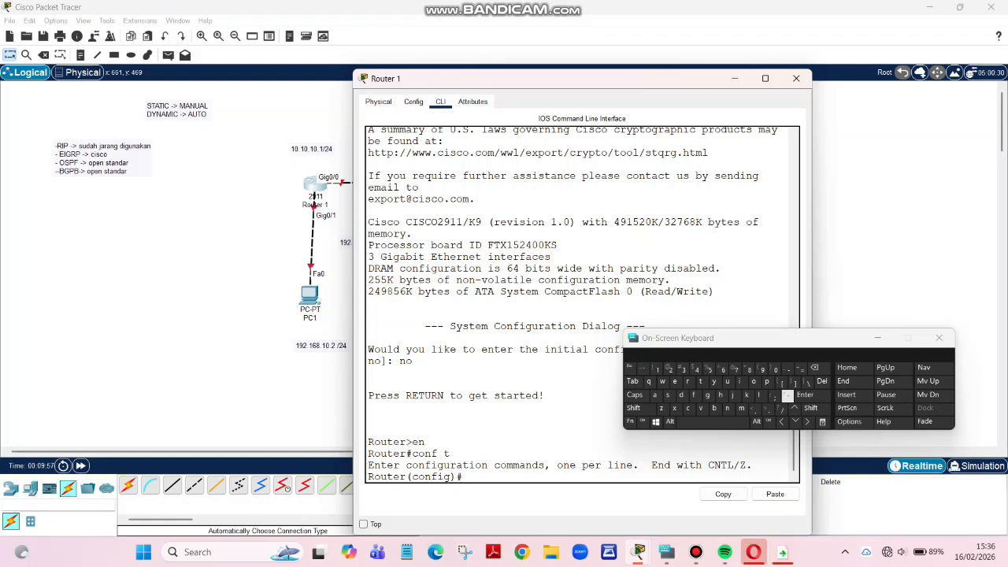
# Step: Enter interface configuration mode for Router 1's gig0/0 interface, correcting the mistyped interface number
pyautogui.write('in')
pyautogui.write('t ')
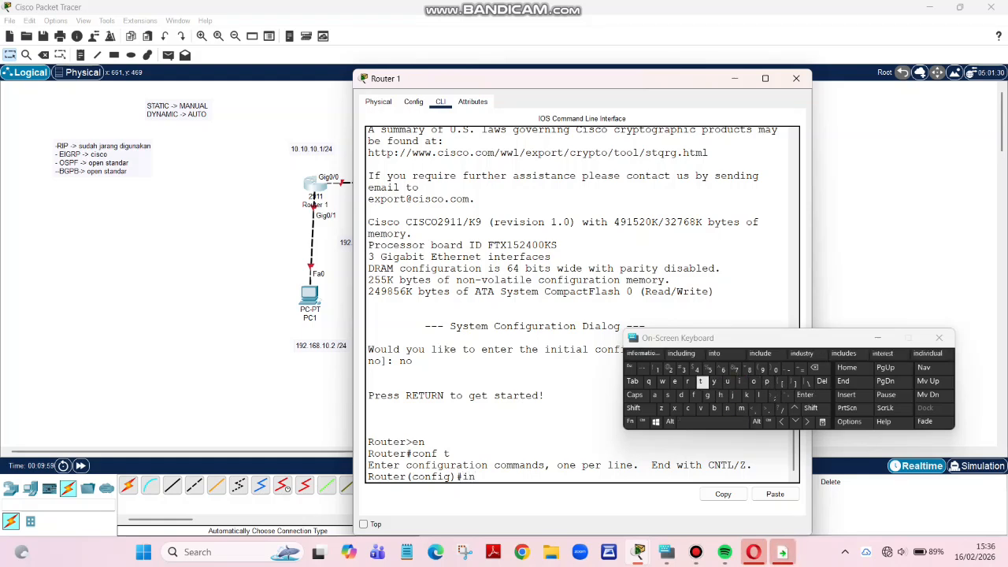
pyautogui.write('gig')
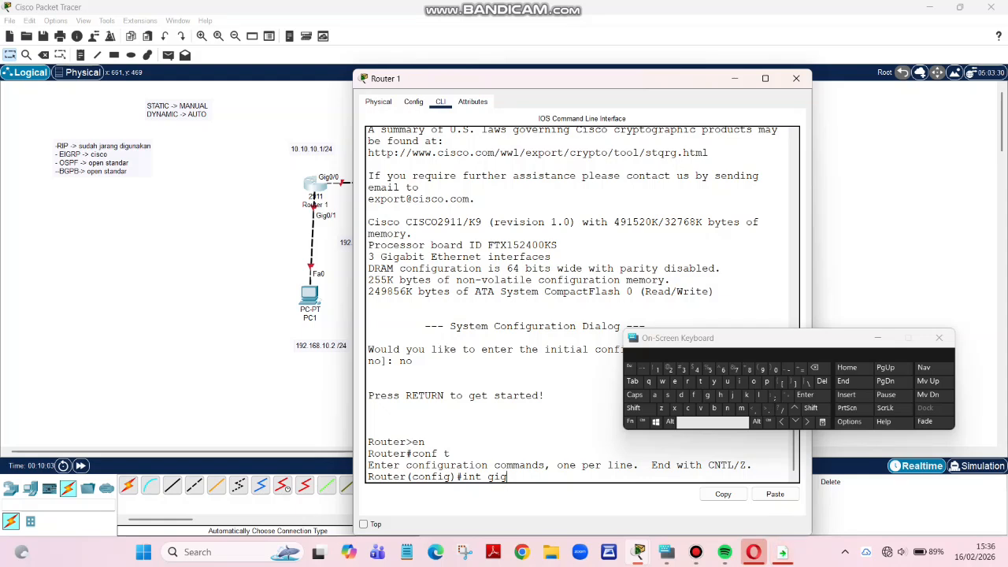
pyautogui.write('/')
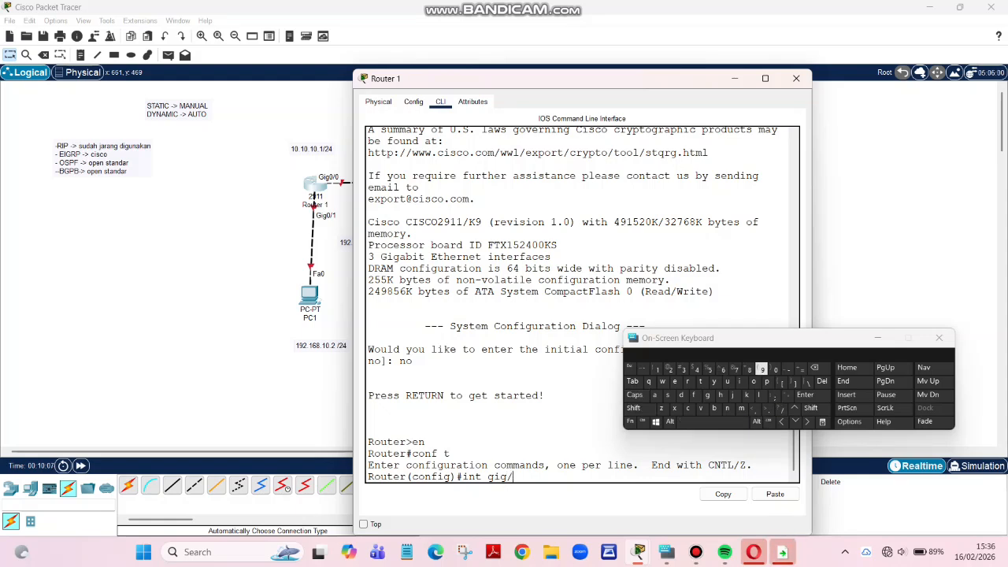
pyautogui.write('0')
pyautogui.press('Return')
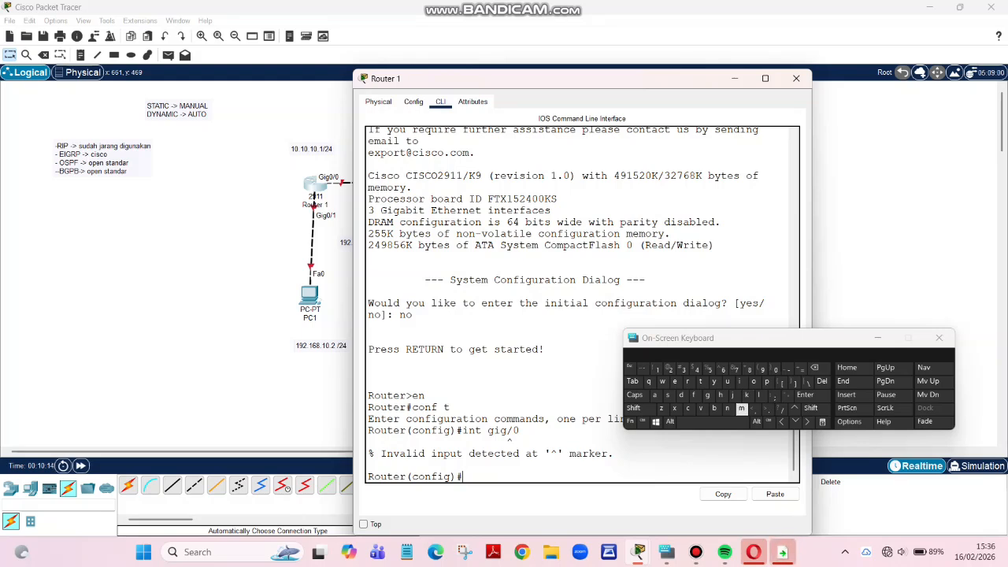
pyautogui.press('Up')
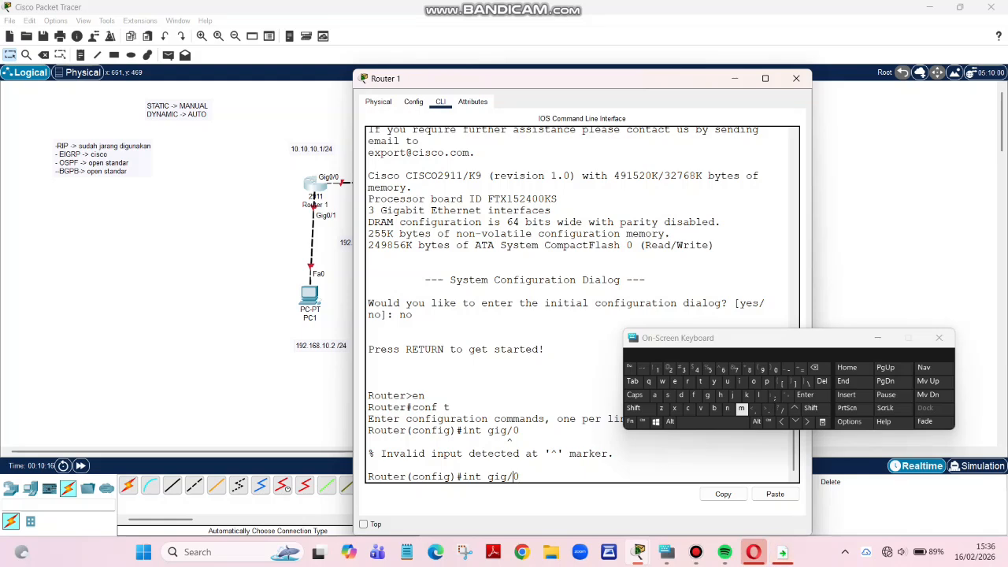
pyautogui.click(775, 368)
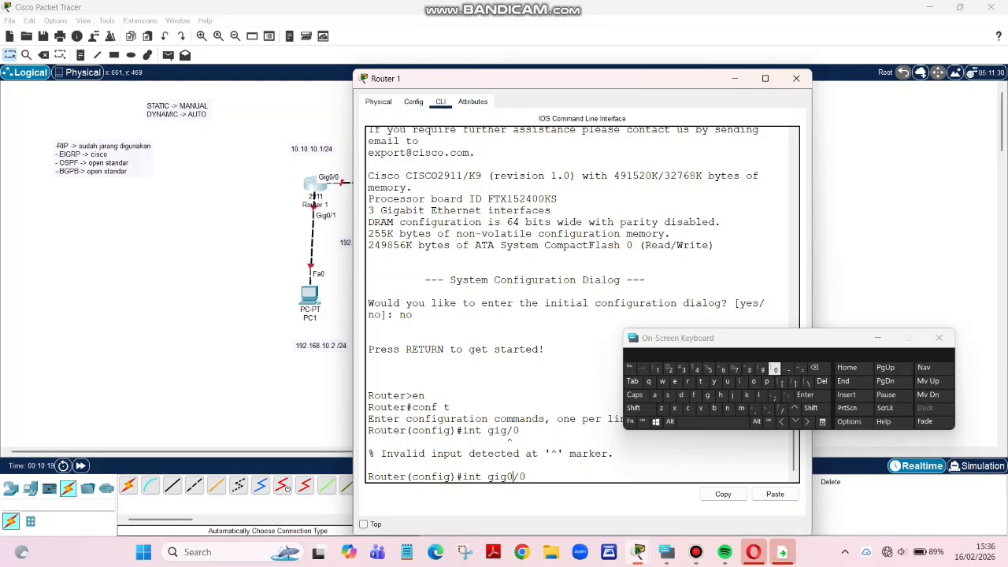
pyautogui.press('Return')
# Step: Enable the gig0/0 interface on Router 1 with the no sh command
pyautogui.click(728, 408)
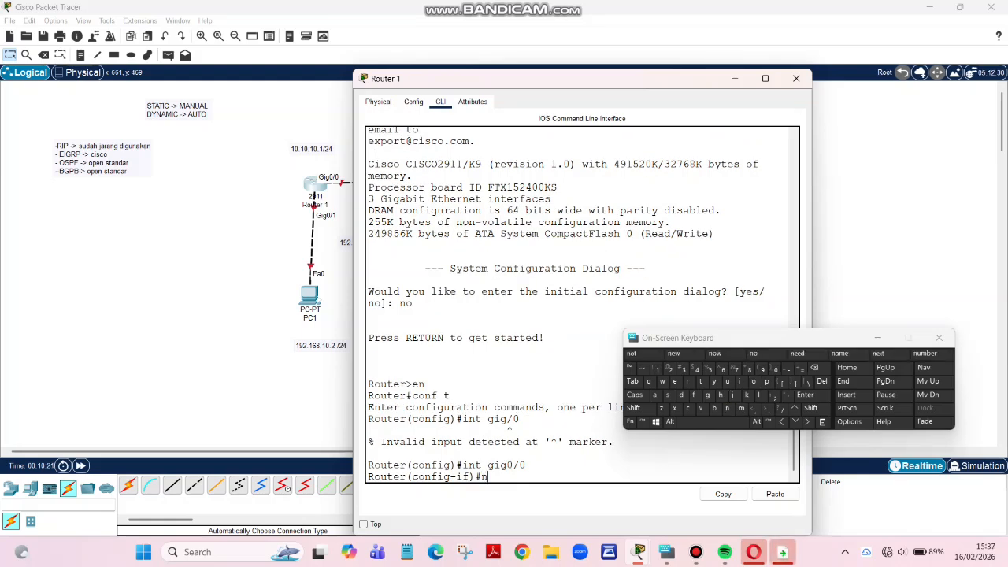
pyautogui.click(754, 381)
pyautogui.click(712, 421)
pyautogui.click(668, 395)
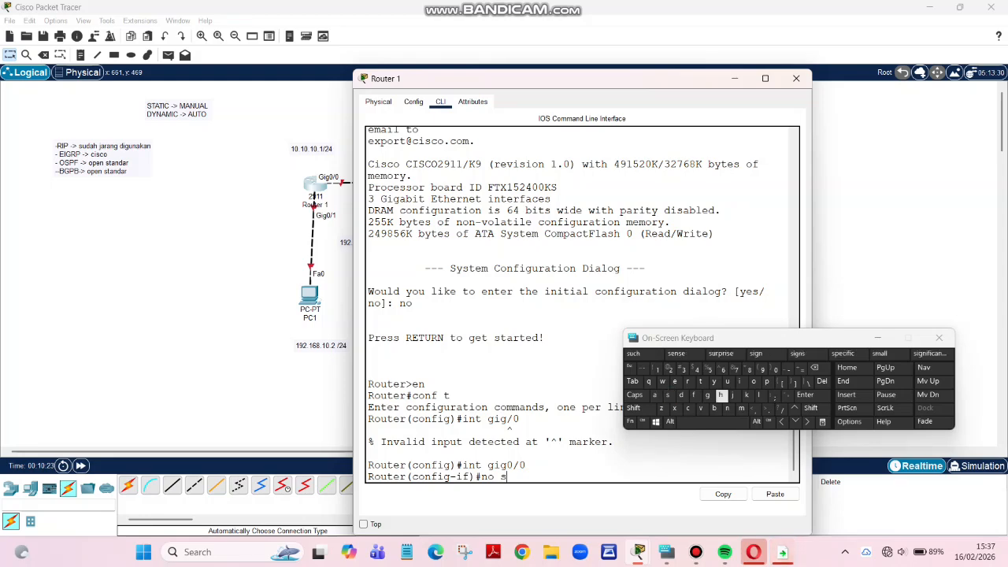
pyautogui.click(721, 395)
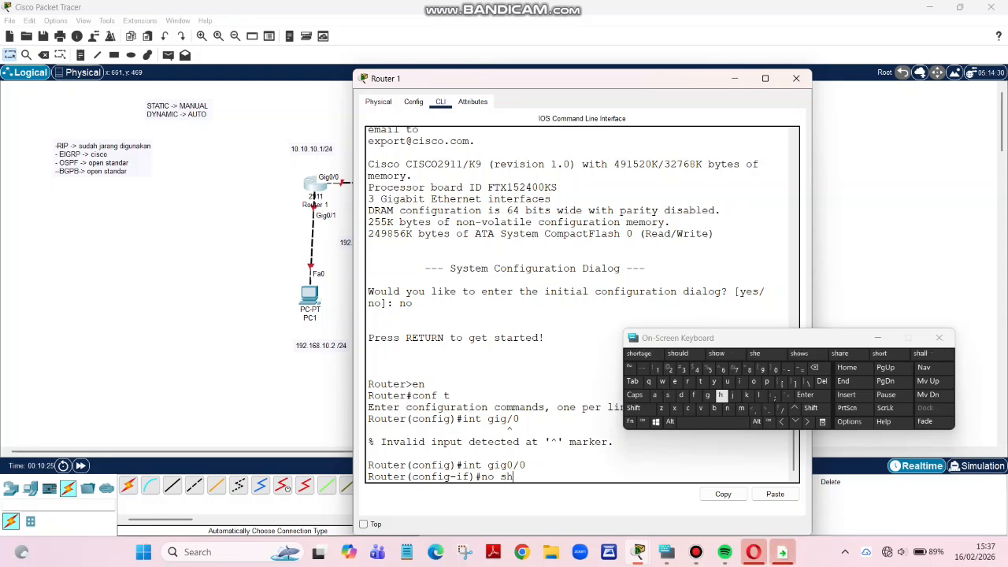
pyautogui.press('Return')
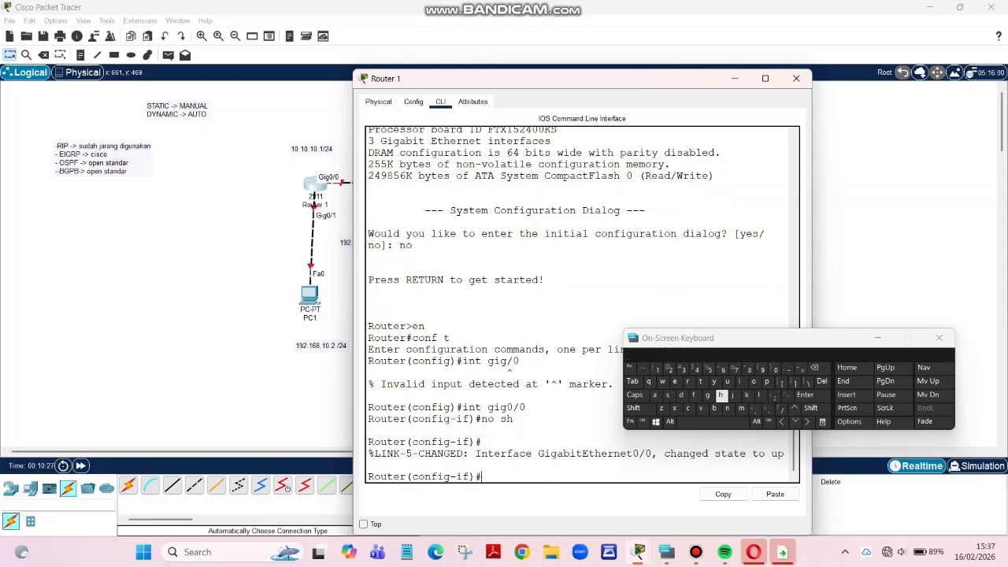
# Step: Assign IP address 10.10.10.1 with mask 255.255.255.0 to Router 1's gig0/0 interface using the ip add command
pyautogui.write('ip')
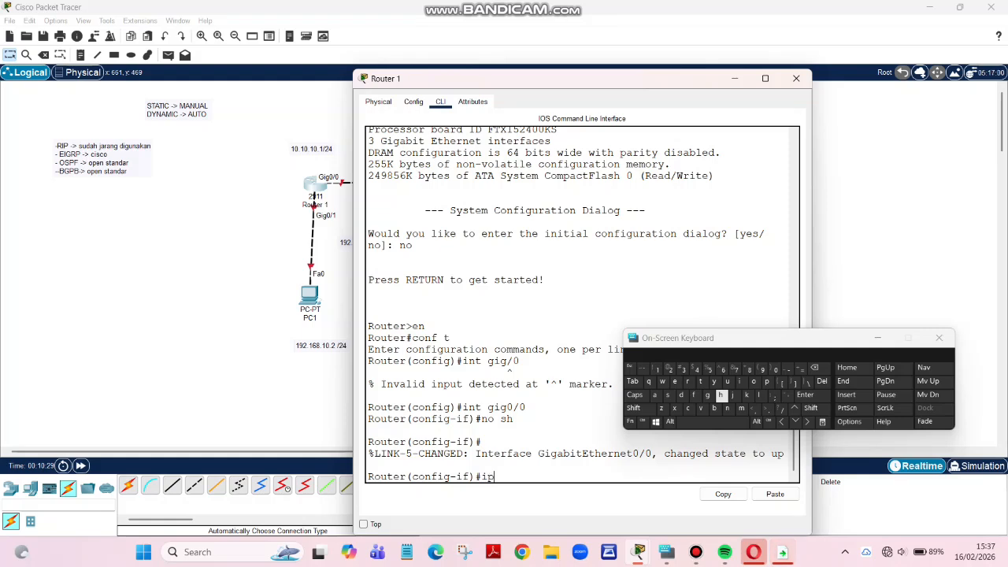
pyautogui.write(' a')
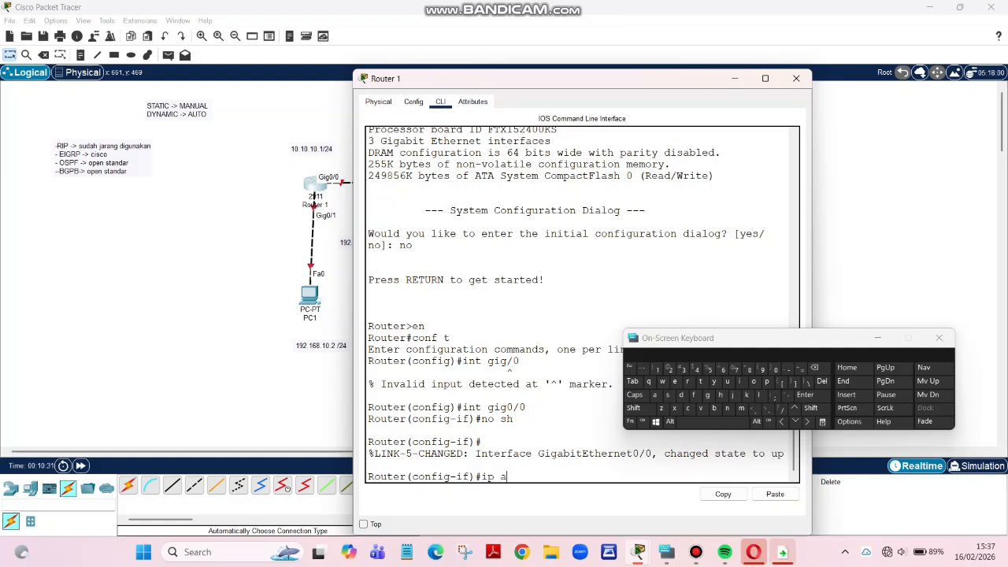
pyautogui.write('dd 1')
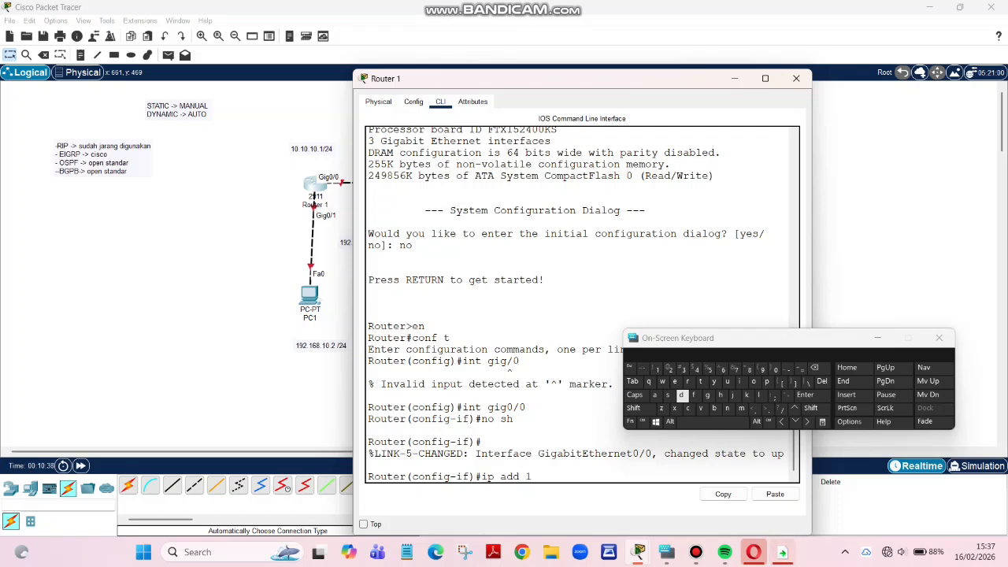
pyautogui.write('0')
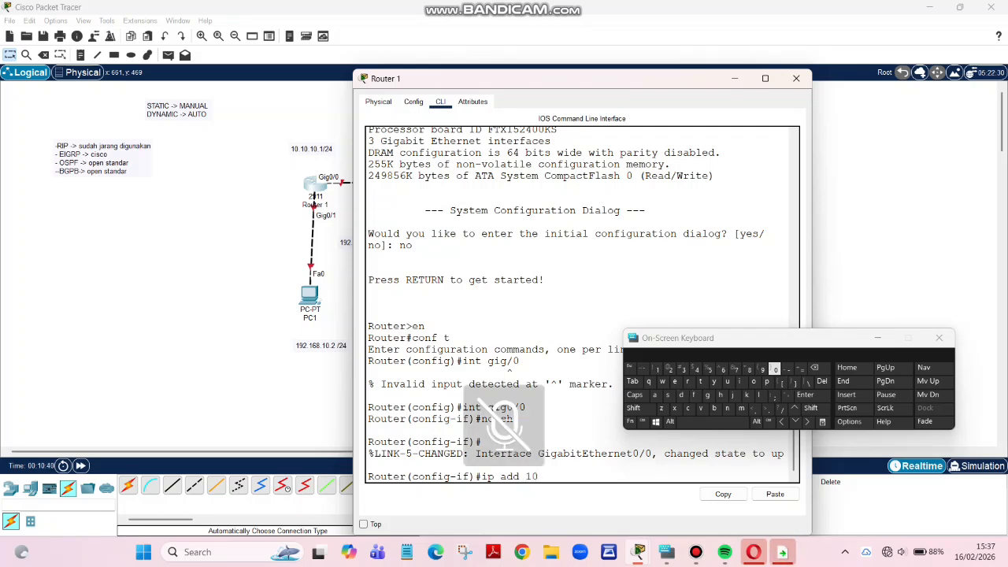
pyautogui.write('.10')
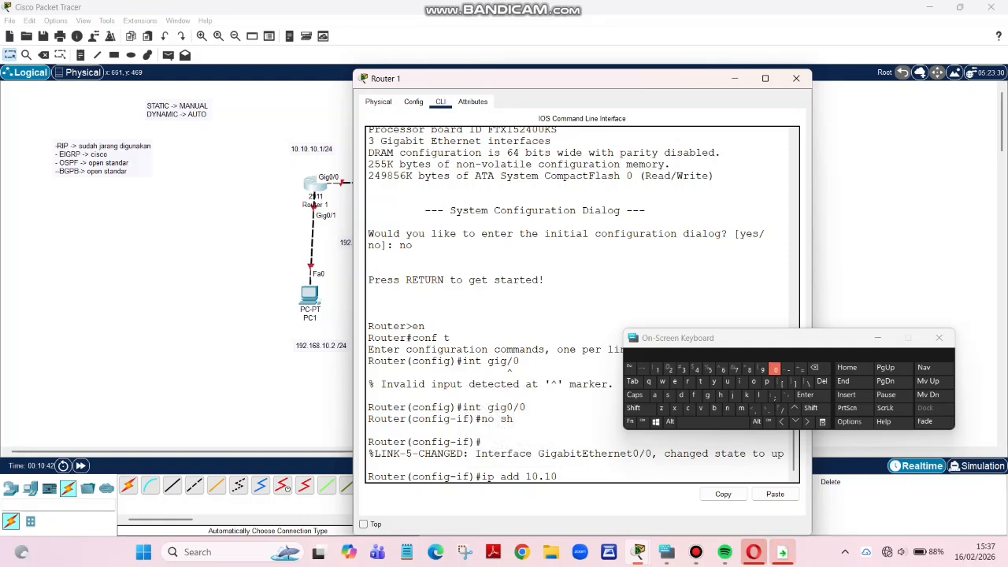
pyautogui.write('.10')
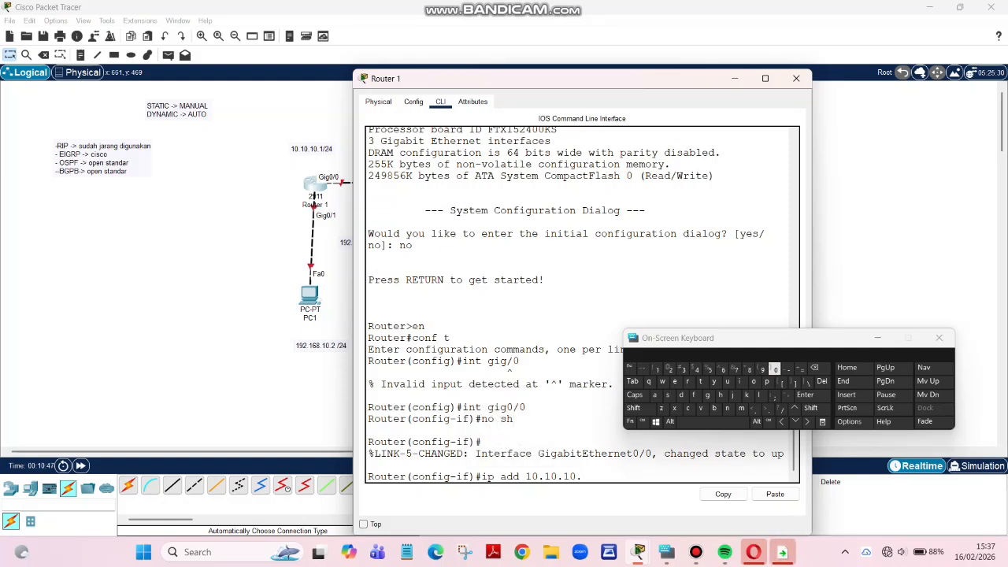
pyautogui.write('.1 255.255')
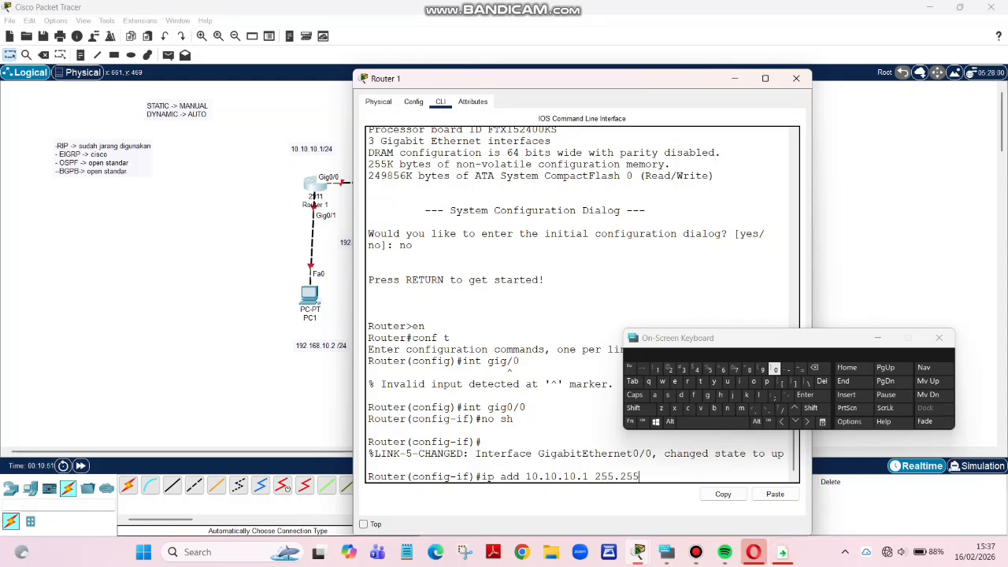
pyautogui.write('.255.0')
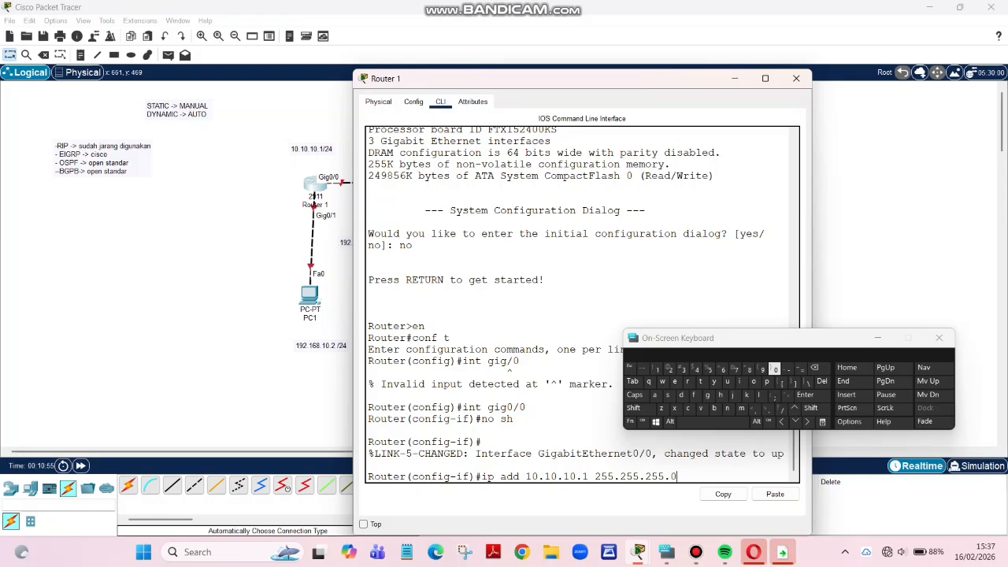
pyautogui.press('Return')
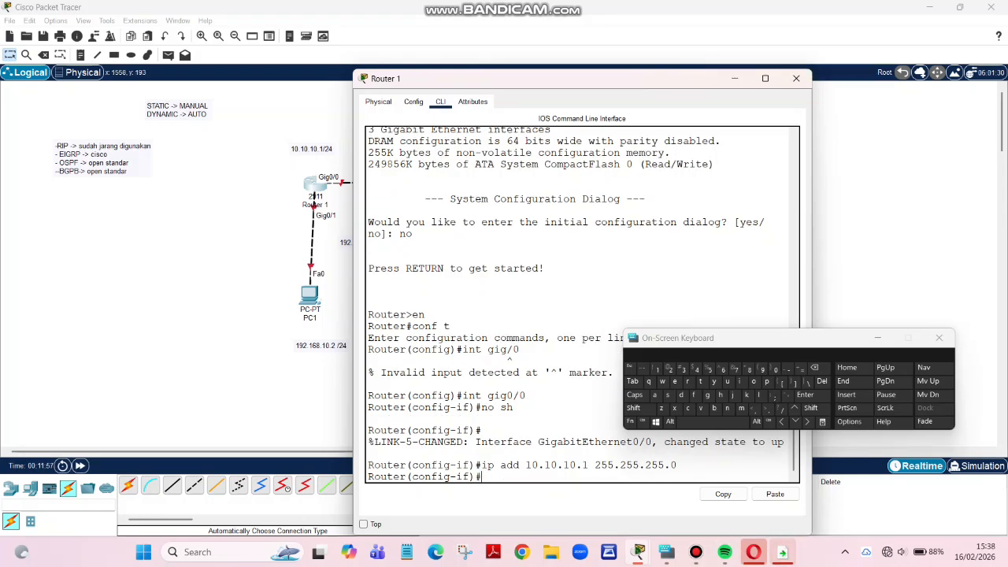
# Step: Minimize Router 1's window, open Router 2's command line and answer no to the initial configuration dialog
pyautogui.click(734, 78)
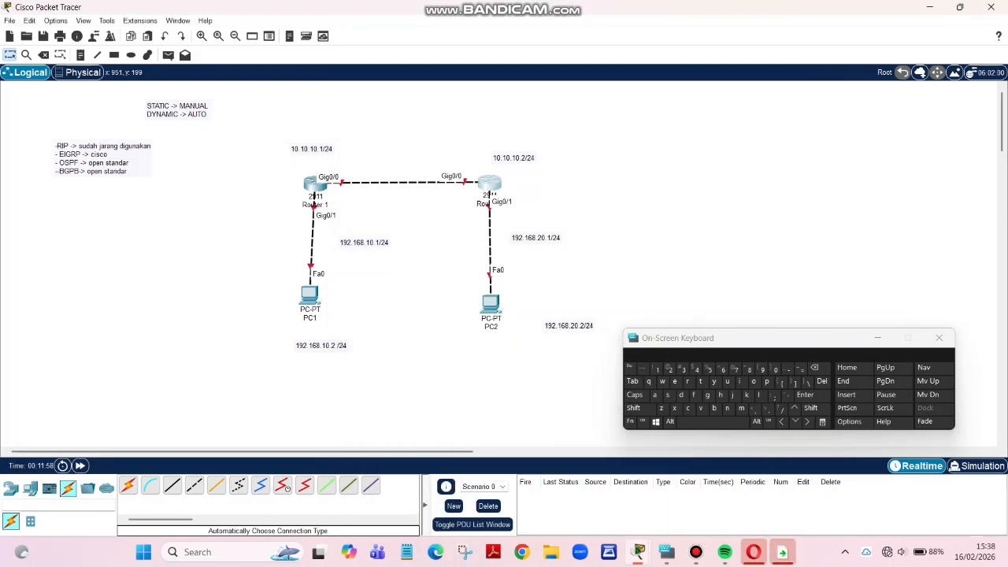
pyautogui.click(489, 186)
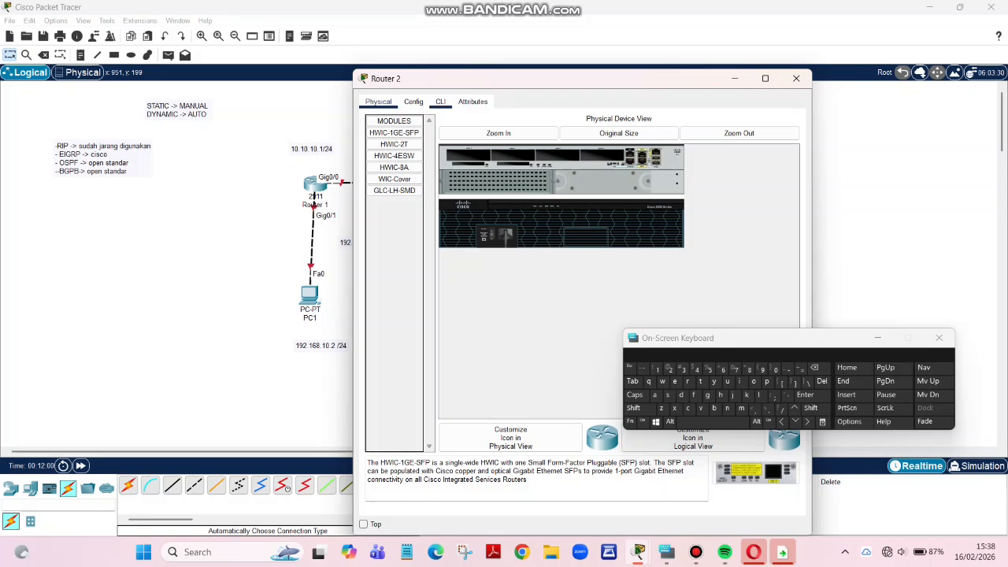
pyautogui.click(441, 101)
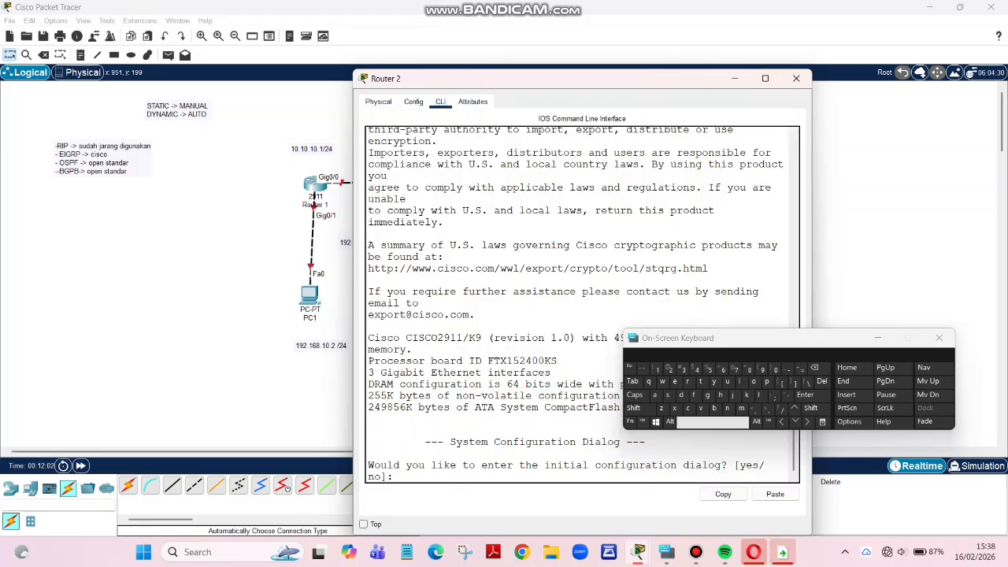
pyautogui.click(727, 408)
pyautogui.click(754, 381)
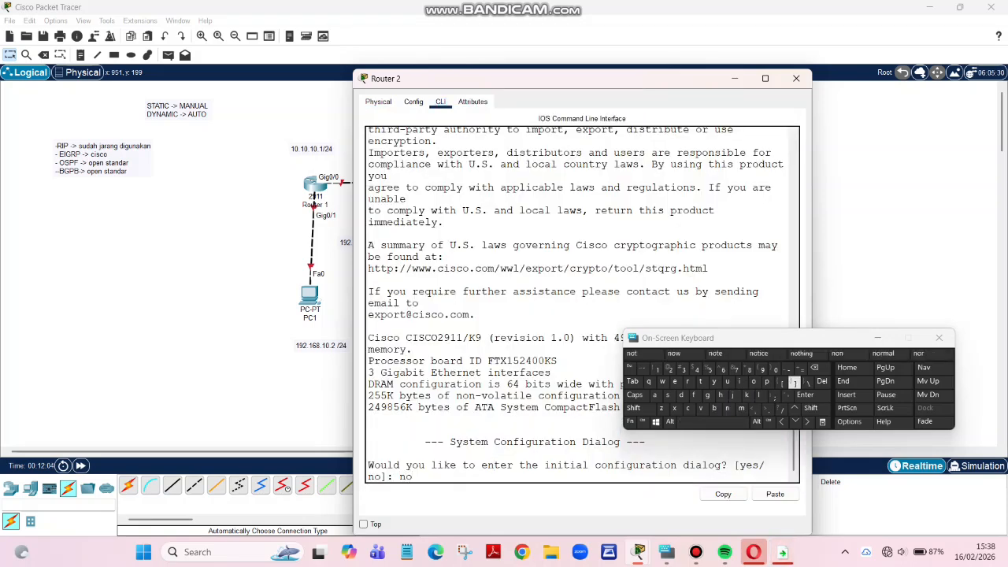
pyautogui.click(805, 395)
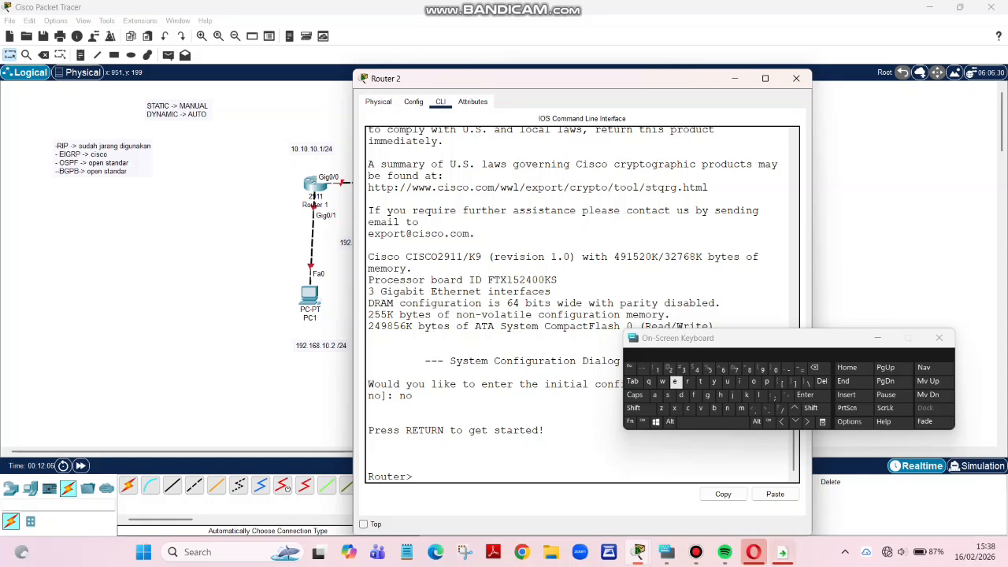
# Step: Enter privileged mode with en and global configuration mode with conf t on Router 2
pyautogui.click(675, 381)
pyautogui.click(728, 407)
pyautogui.click(804, 394)
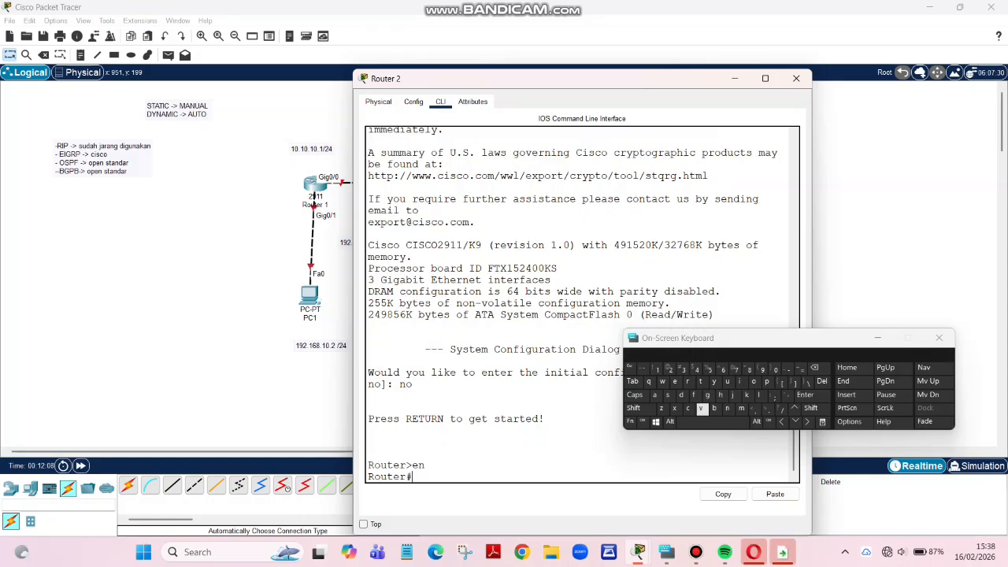
pyautogui.click(687, 408)
pyautogui.click(754, 381)
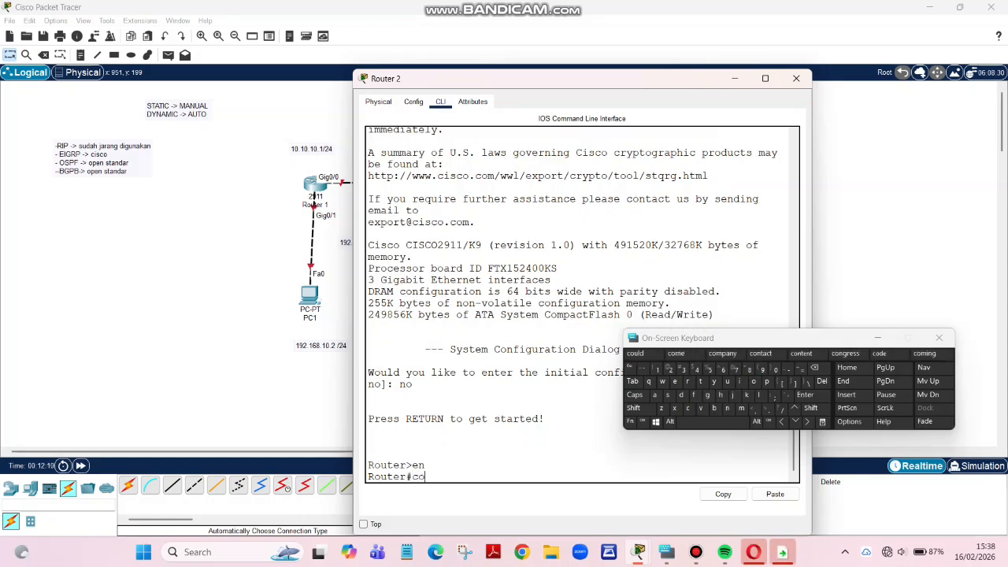
pyautogui.click(728, 408)
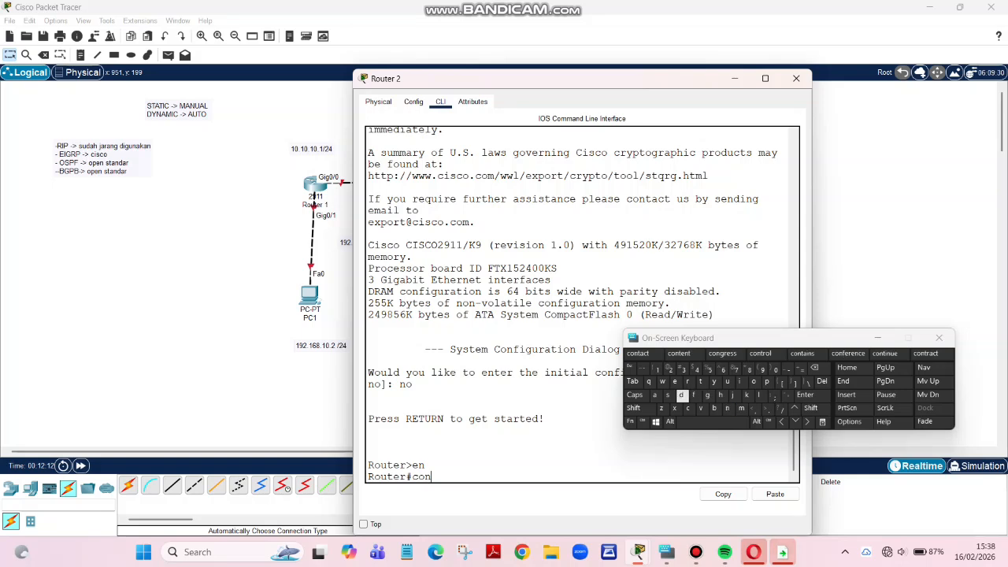
pyautogui.click(695, 395)
pyautogui.click(712, 421)
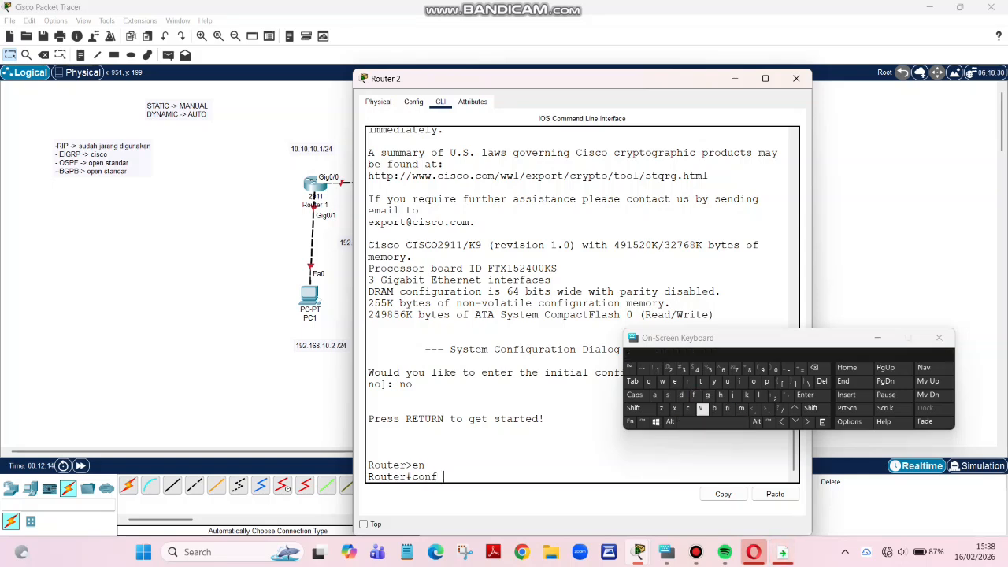
pyautogui.click(700, 381)
pyautogui.click(804, 394)
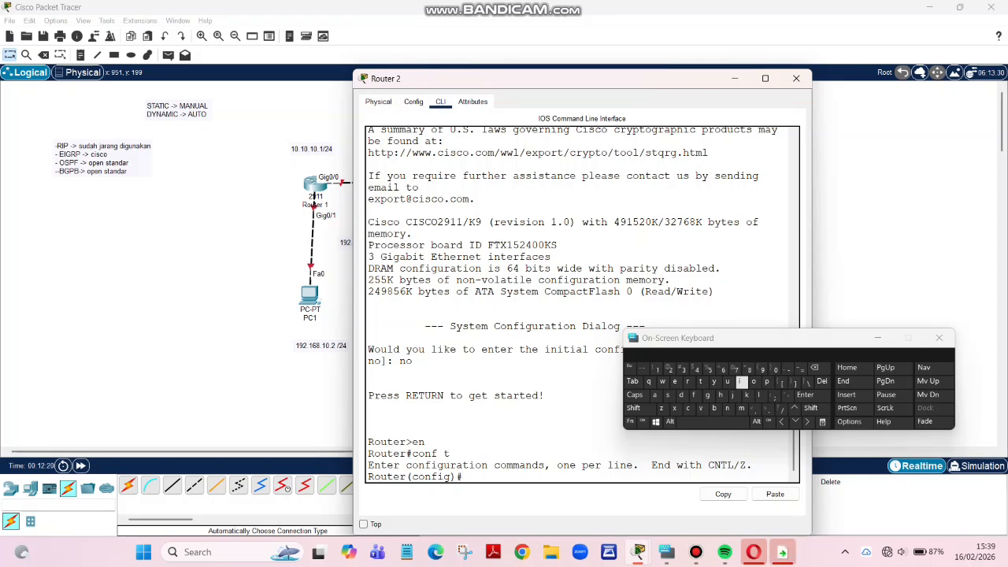
# Step: Enter interface configuration mode for Router 2's gig0/0 interface with int gig0/0
pyautogui.click(726, 381)
pyautogui.click(727, 408)
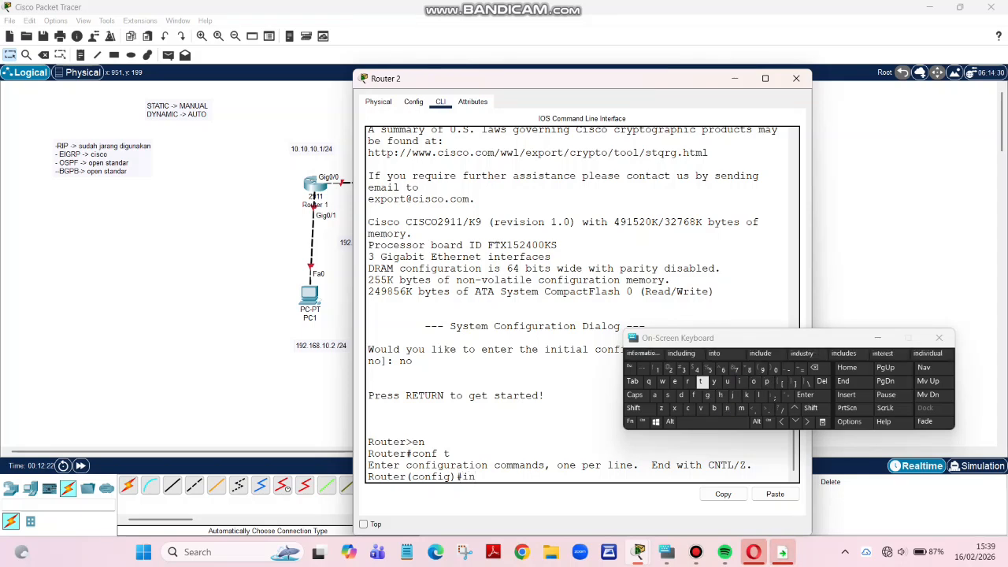
pyautogui.click(700, 381)
pyautogui.click(712, 422)
pyautogui.write('gig')
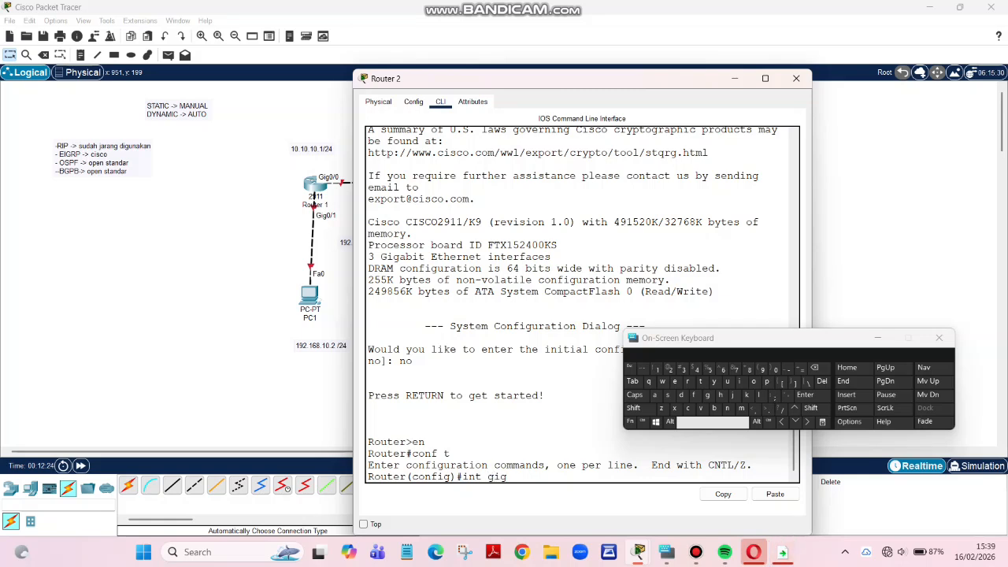
pyautogui.click(775, 369)
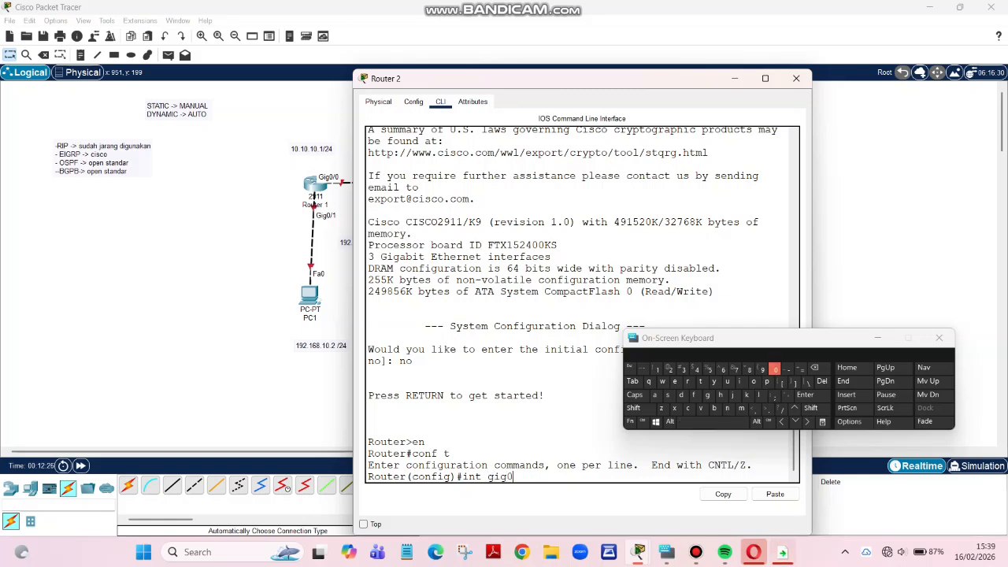
pyautogui.click(781, 409)
pyautogui.click(775, 369)
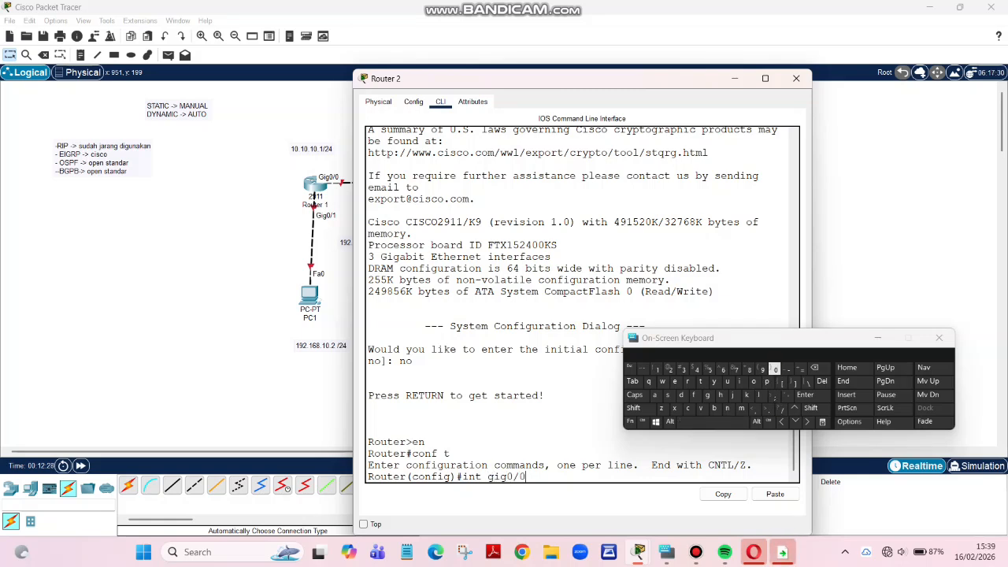
pyautogui.press('Return')
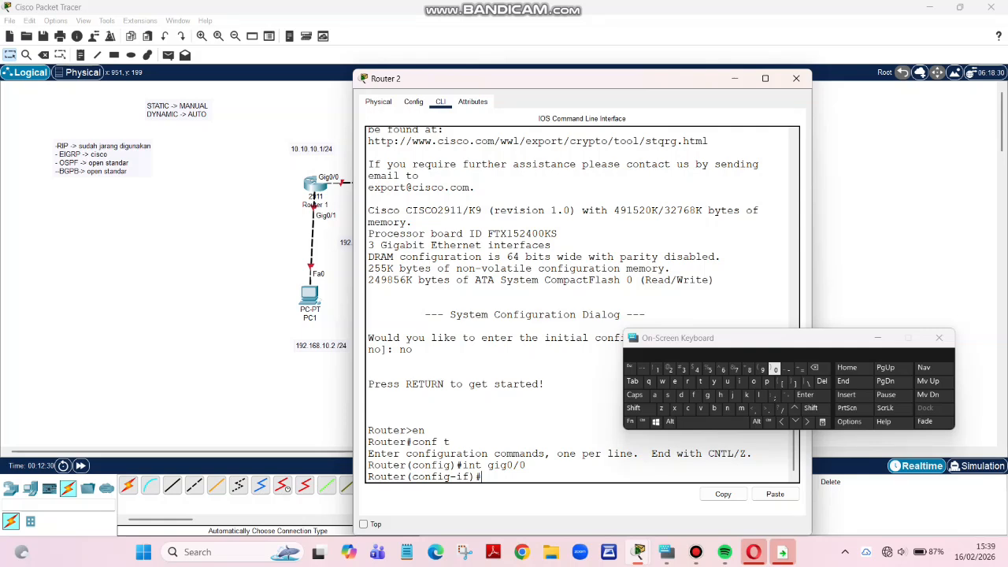
# Step: Enable the gig0/0 interface on Router 2 with the no sh command
pyautogui.click(727, 407)
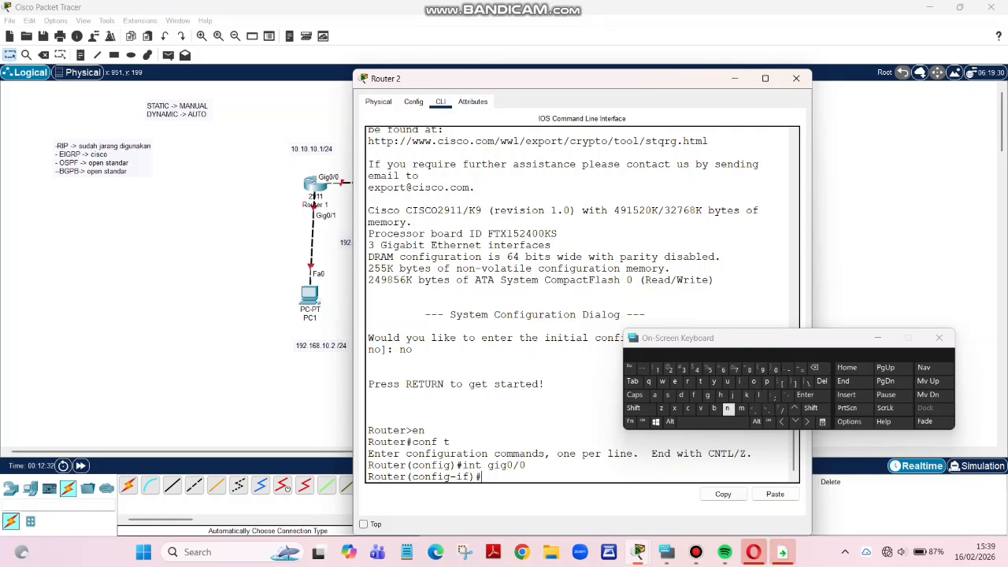
pyautogui.click(754, 381)
pyautogui.click(713, 421)
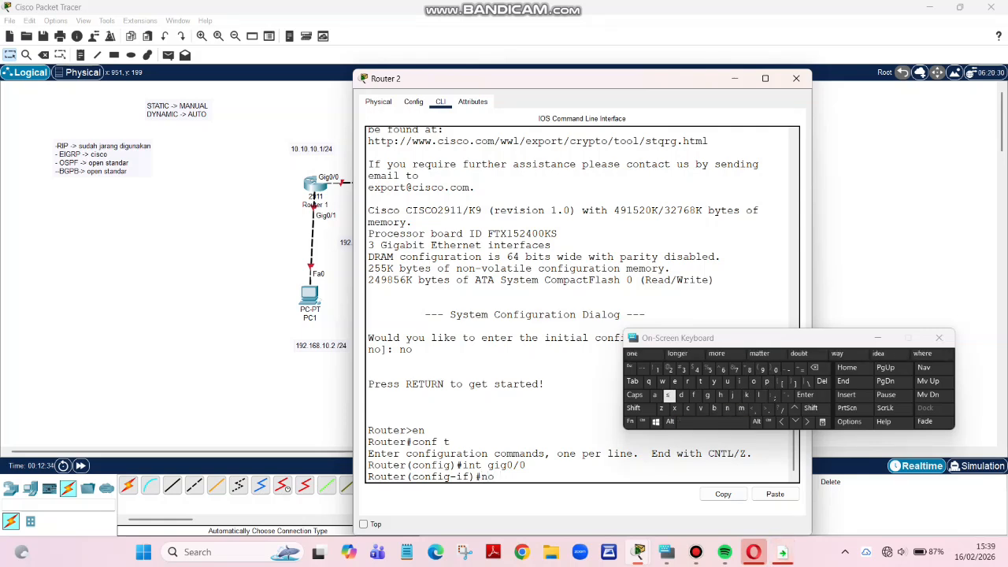
pyautogui.click(668, 394)
pyautogui.click(722, 394)
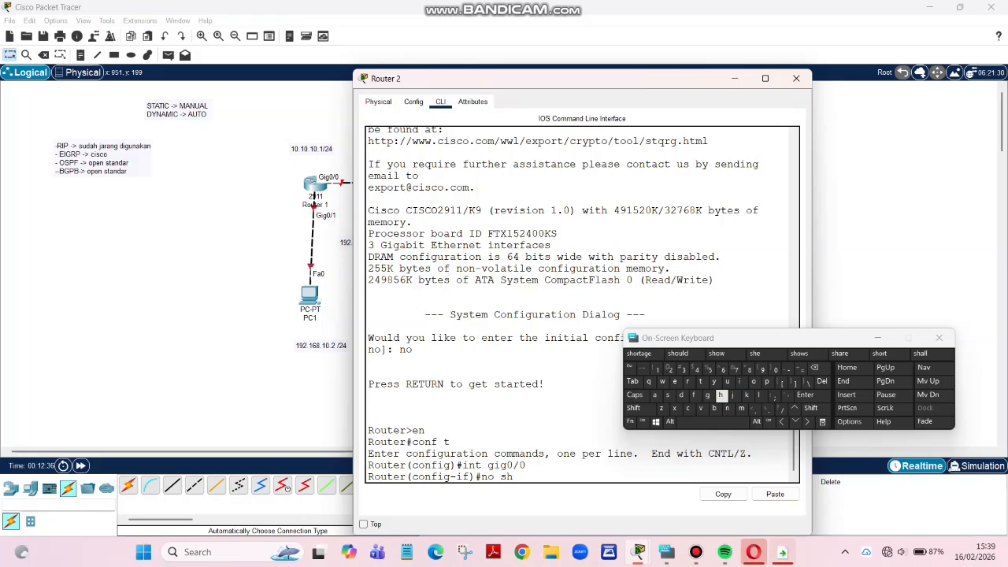
pyautogui.press('Return')
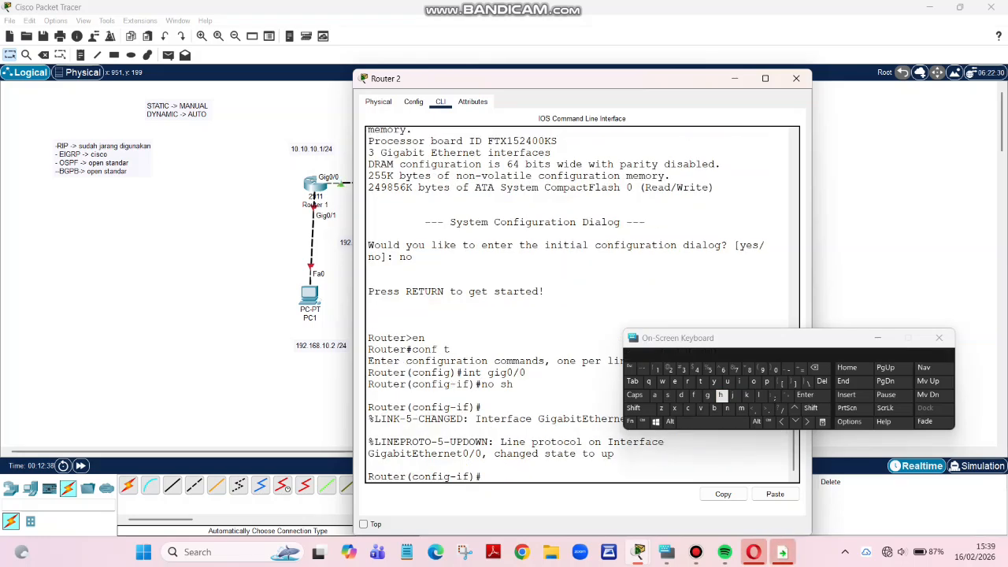
# Step: Assign IP address 10.10.10.2 with mask 255.255.255.0 to Router 2's gig0/0 interface using the ip add command
pyautogui.write('ip a')
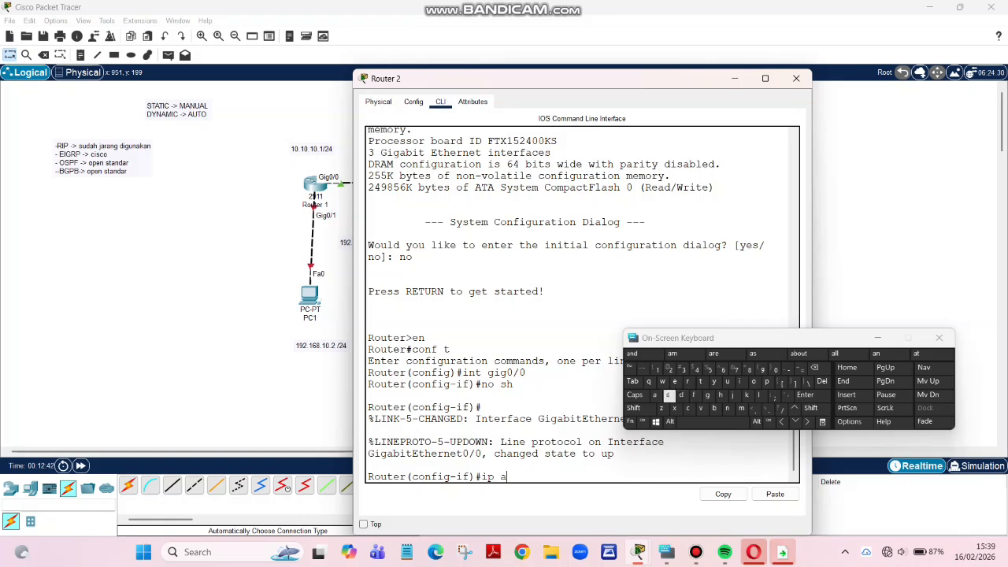
pyautogui.write('dd')
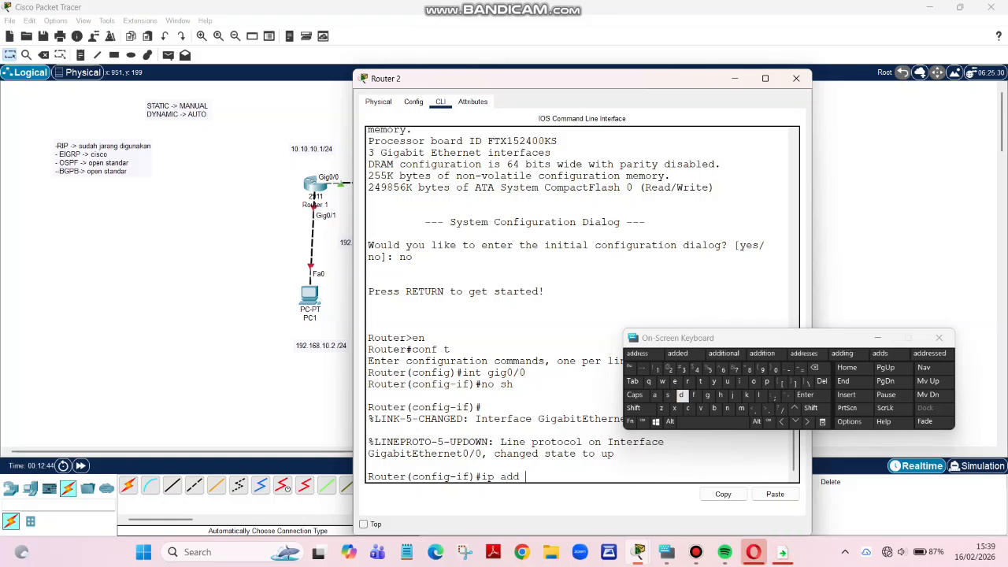
pyautogui.write(' 1')
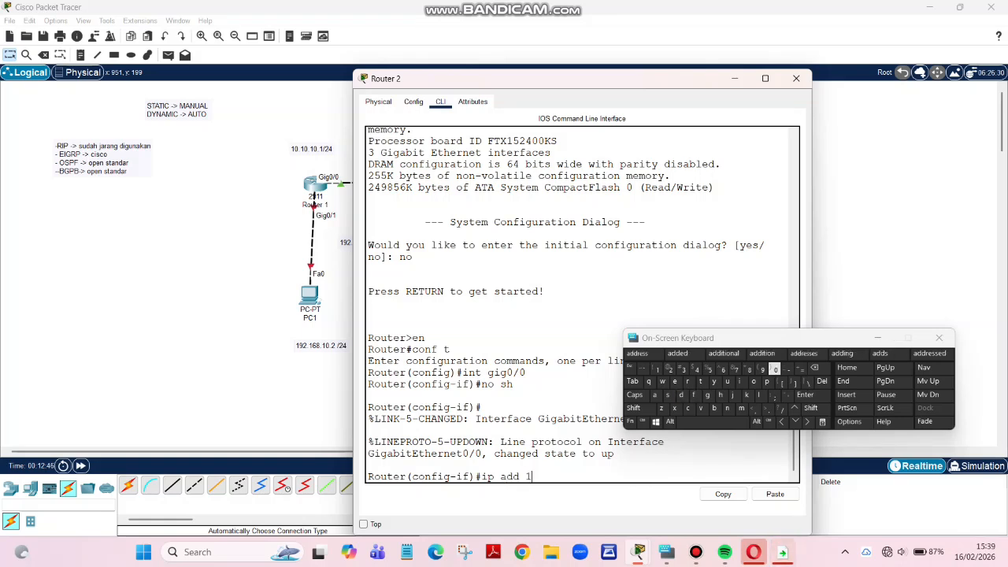
pyautogui.write('0.10')
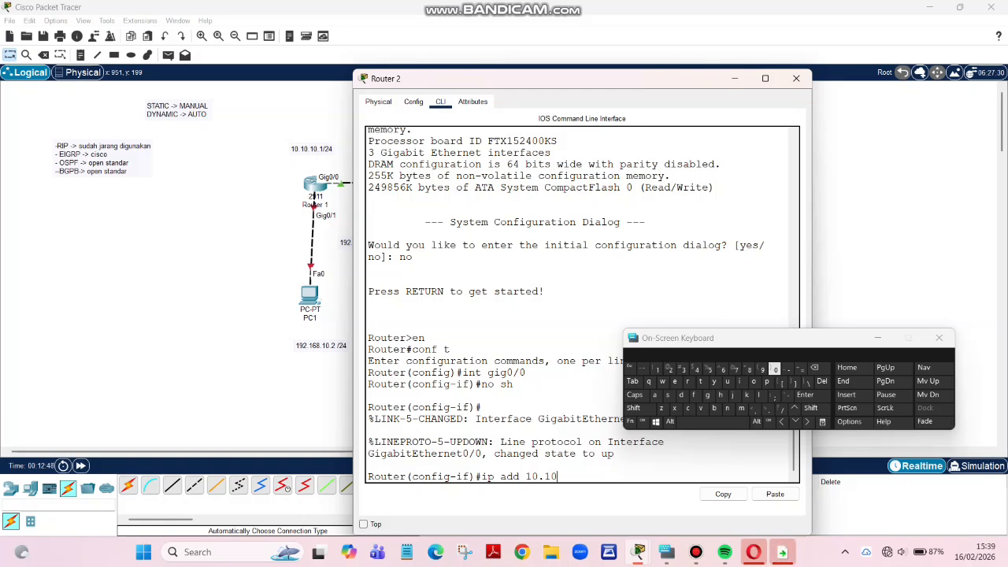
pyautogui.write('.10.2 255.255.255')
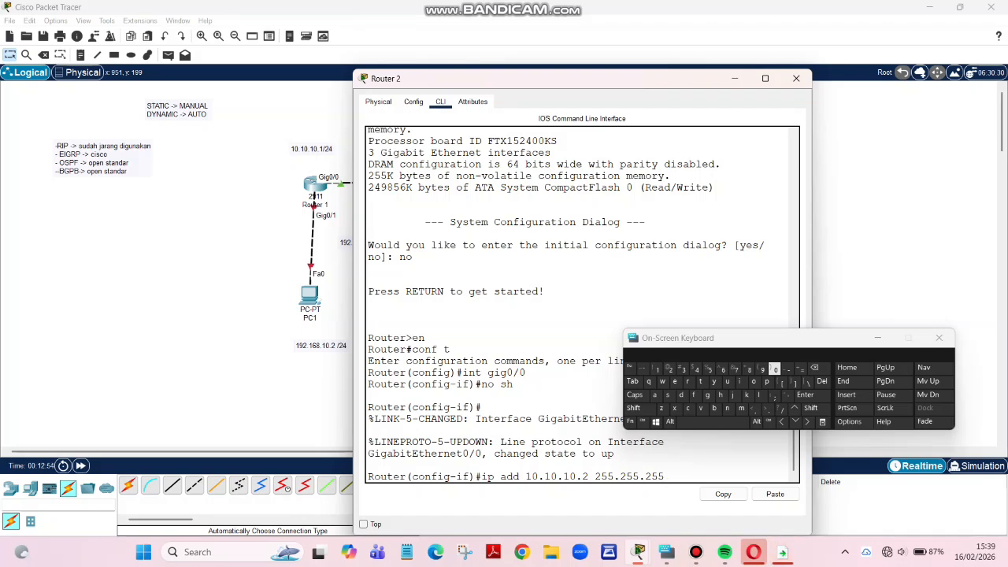
pyautogui.write('.0')
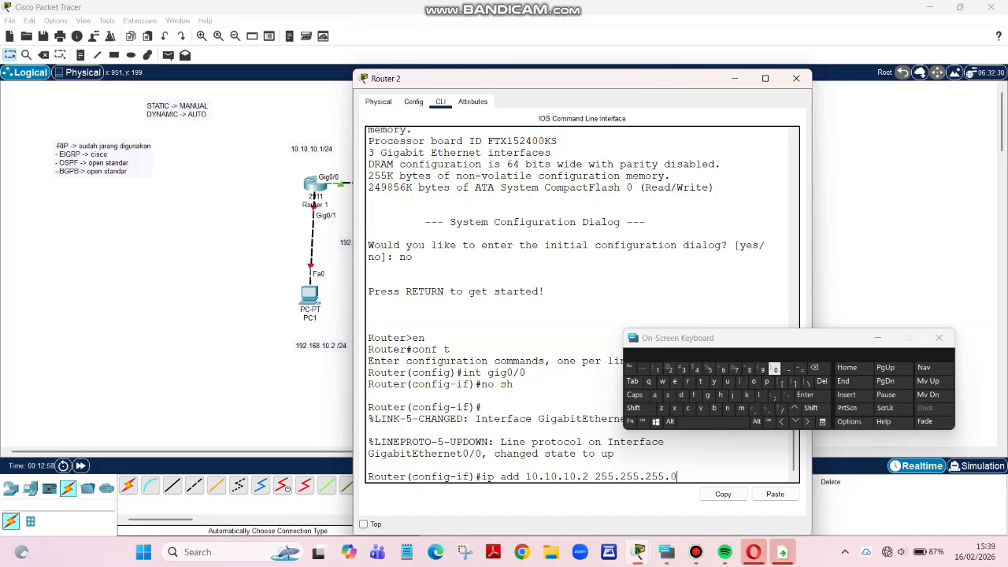
pyautogui.press('Return')
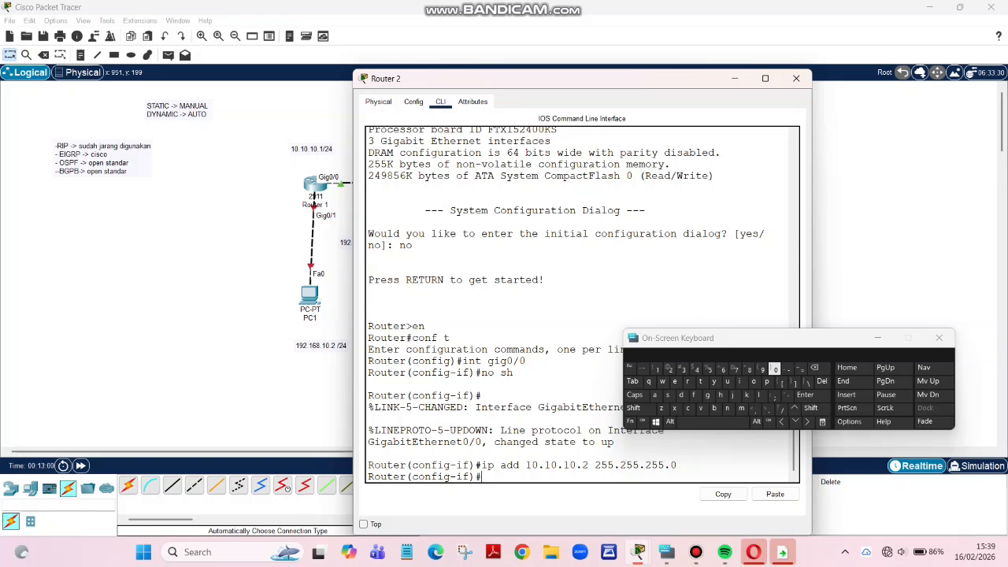
# Step: Return to Router 1's command line and enter configuration mode for its gig0/1 interface with int gig0/1
pyautogui.click(272, 213)
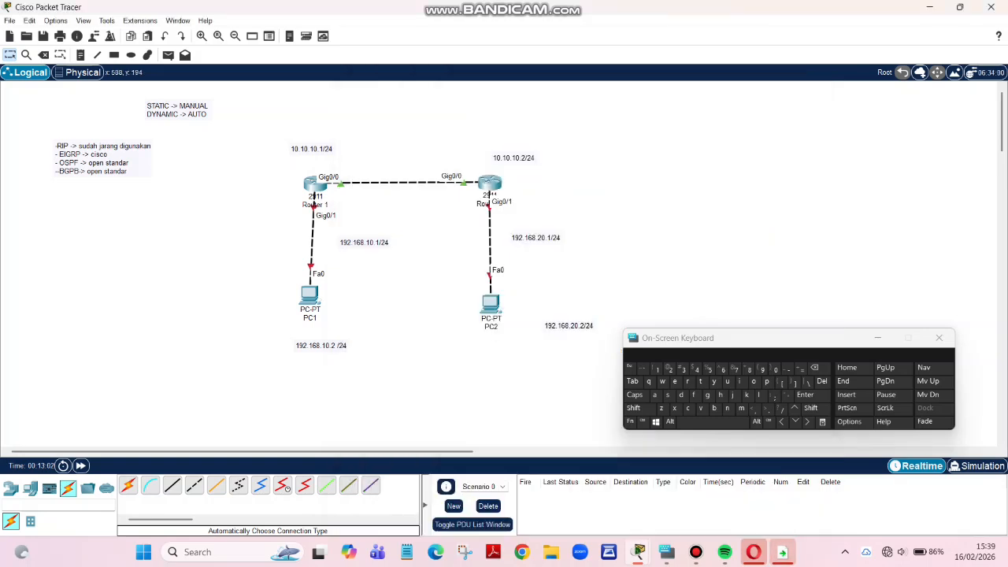
pyautogui.click(311, 183)
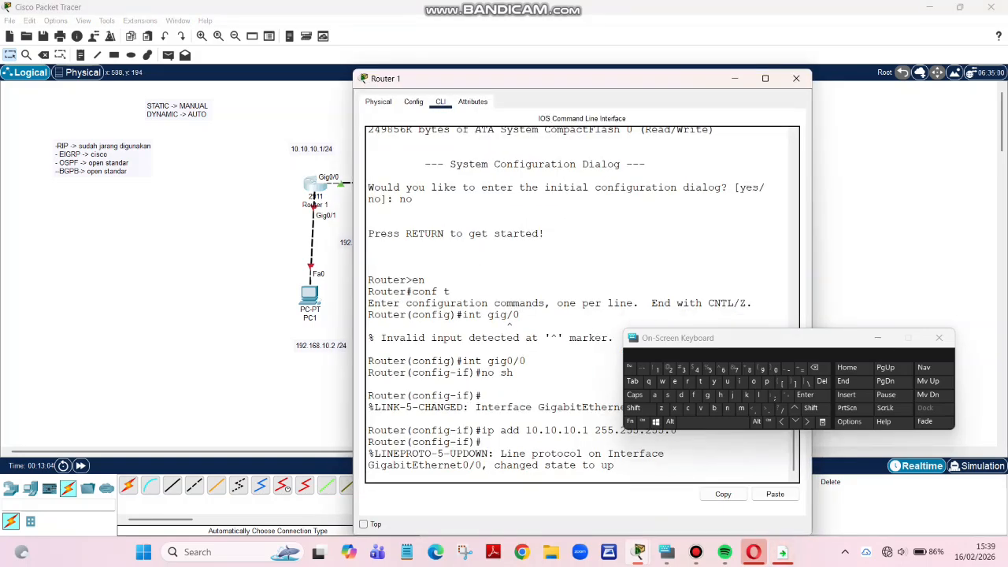
pyautogui.press('Return')
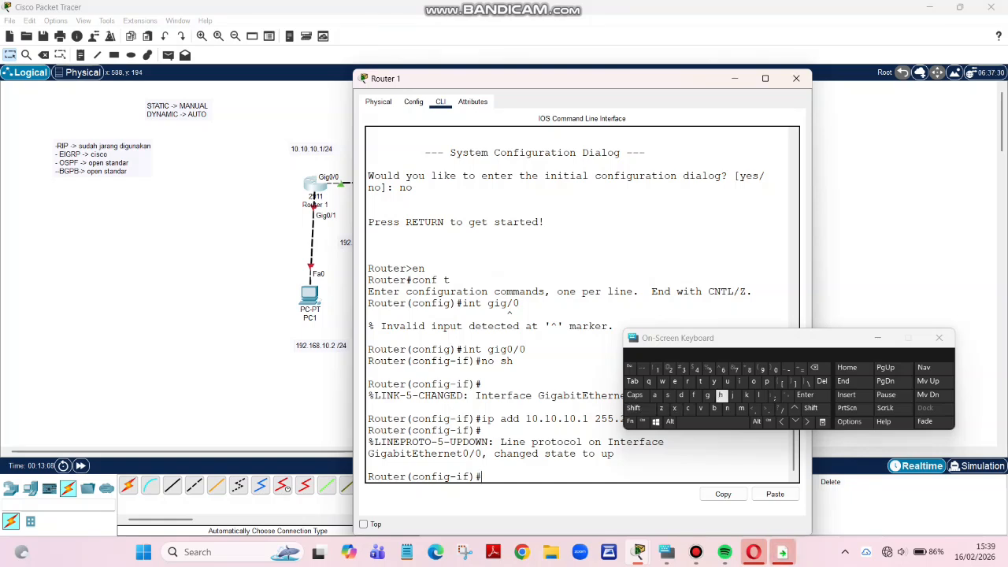
pyautogui.press('Up')
pyautogui.press('Up')
pyautogui.press('Up')
pyautogui.press('BackSpace')
pyautogui.write('1')
pyautogui.press('Return')
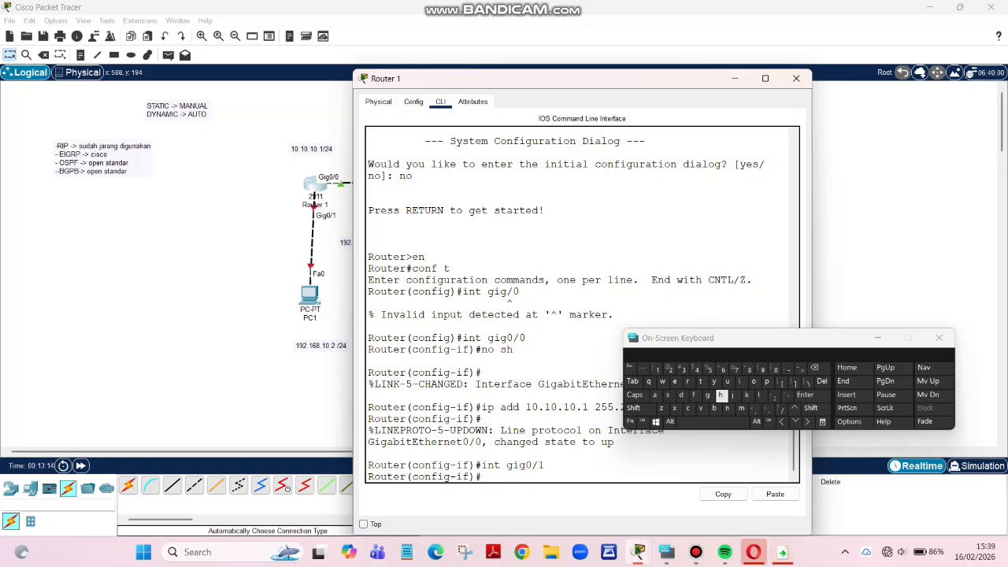
# Step: Enable the gig0/1 interface on Router 1 with the no sh command
pyautogui.press('Up')
pyautogui.press('Up')
pyautogui.press('Up')
pyautogui.press('Return')
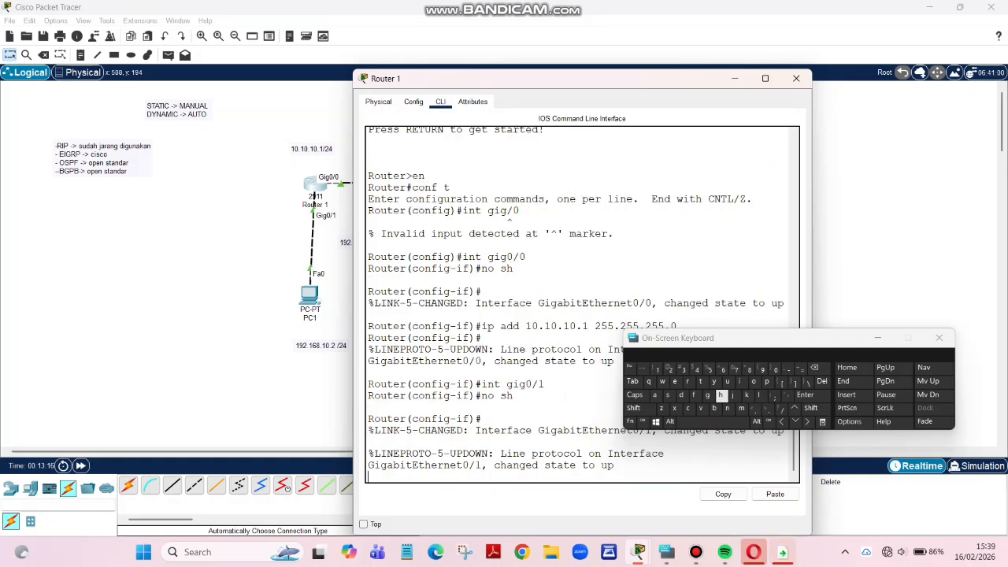
pyautogui.press('Return')
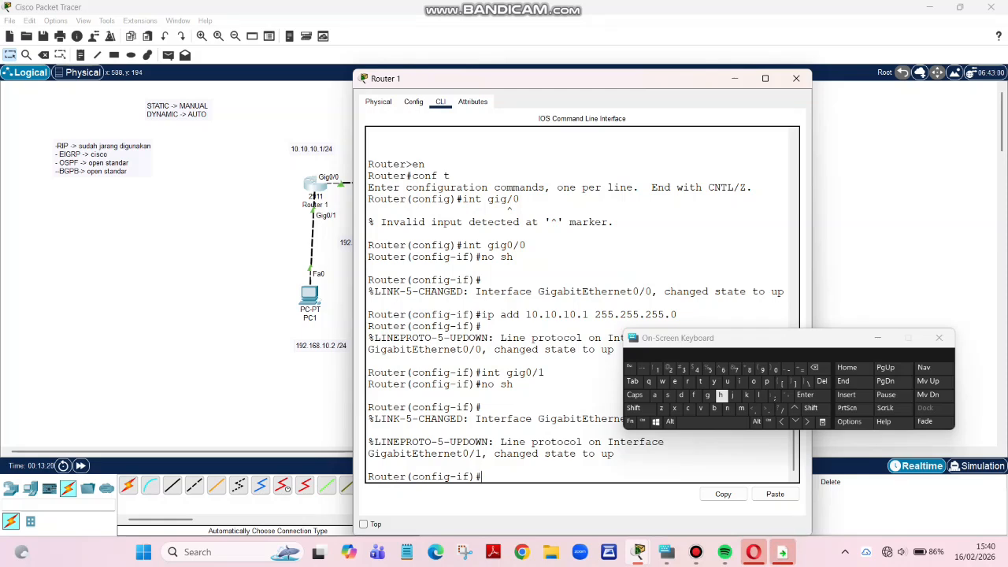
# Step: Assign IP address 192.168.10.1 with mask 255.255.255.0 to Router 1's gig0/1 interface using the ip add command
pyautogui.write('i')
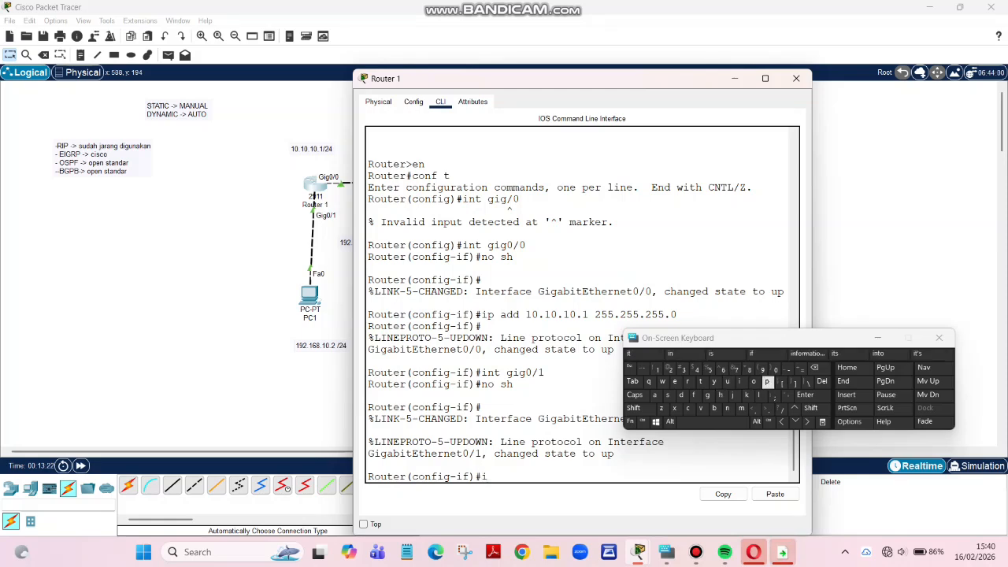
pyautogui.write('p add')
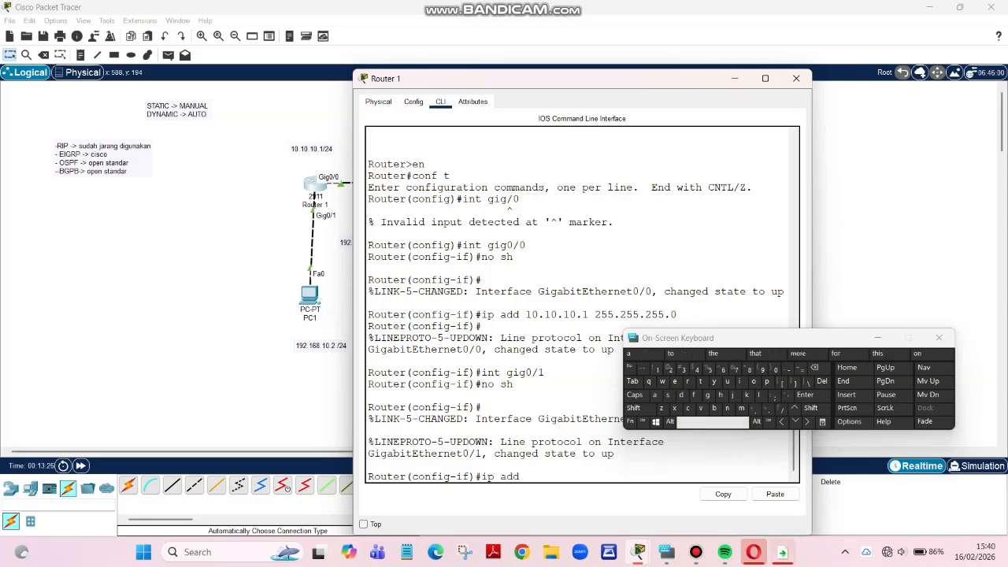
pyautogui.write(' 192')
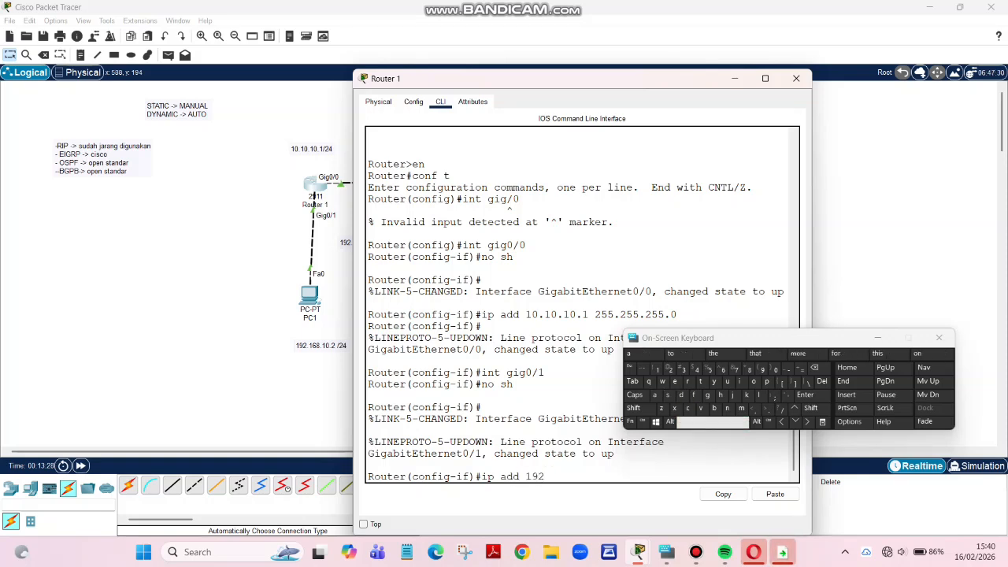
pyautogui.write('.168.10')
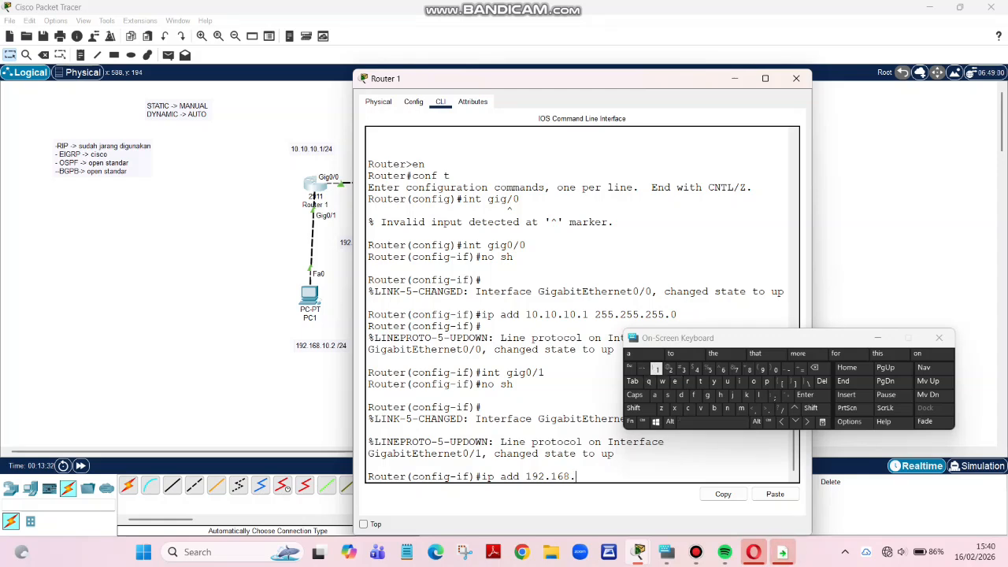
pyautogui.write('.1')
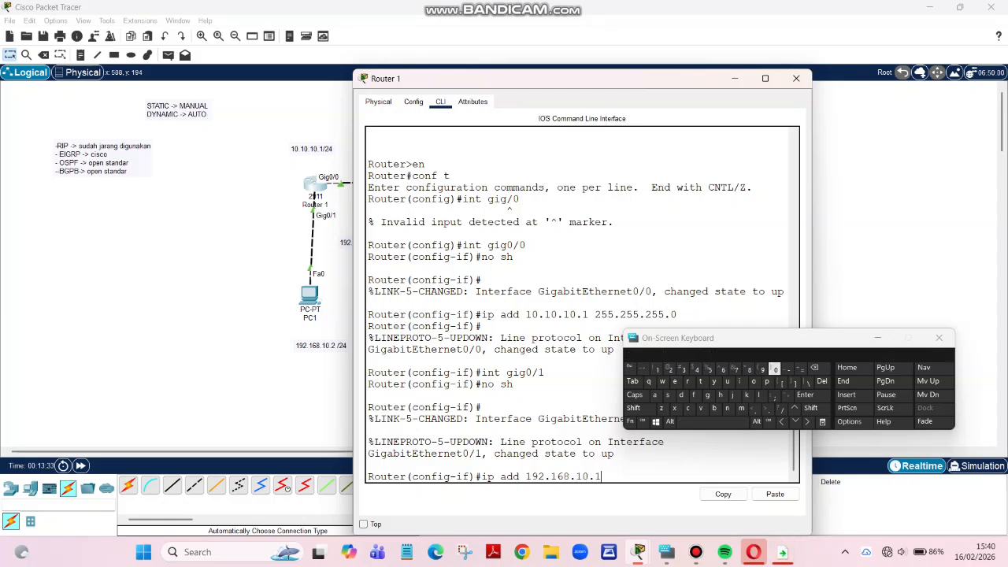
pyautogui.write(' 255.255.255.')
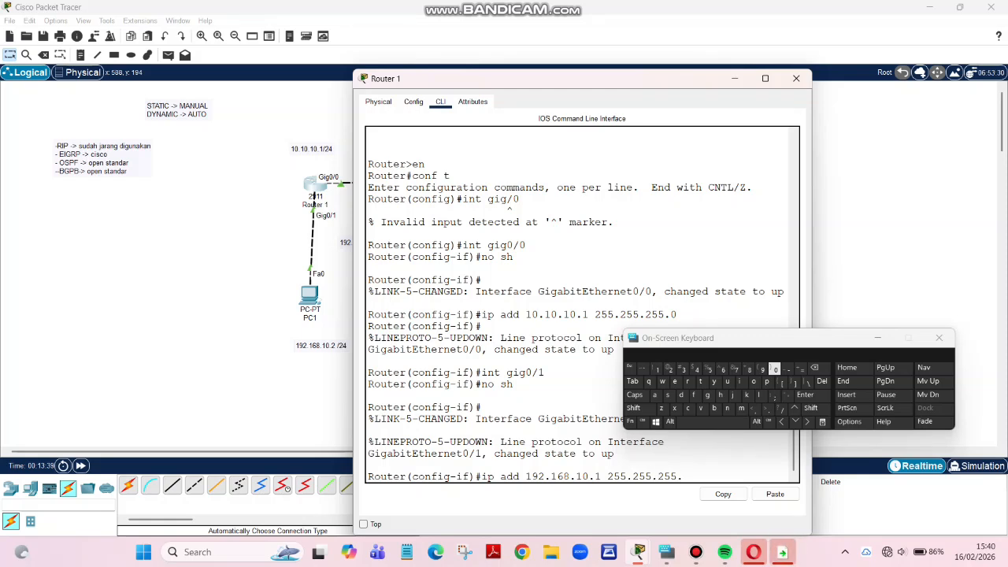
pyautogui.write('0')
pyautogui.press('Return')
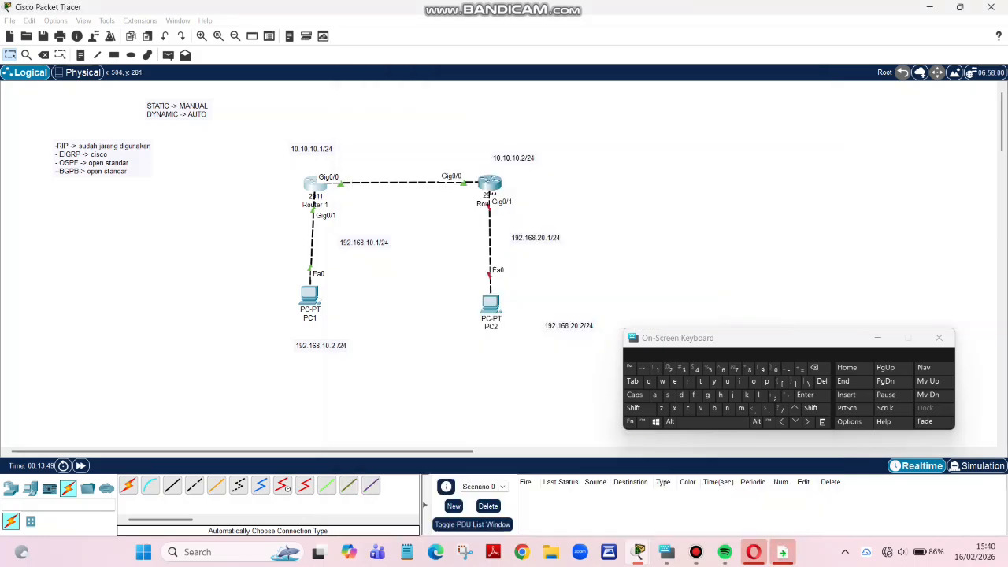
# Step: Switch from Router 1 to Router 2's command line and enter its gig0/1 interface configuration with int gig0/1
pyautogui.click(796, 78)
pyautogui.click(489, 184)
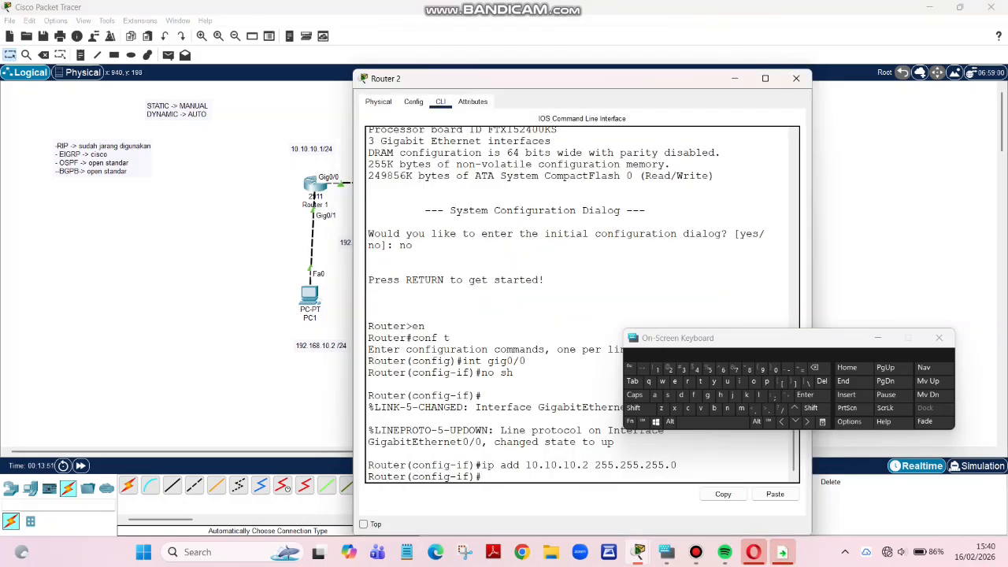
pyautogui.press('Up')
pyautogui.press('Up')
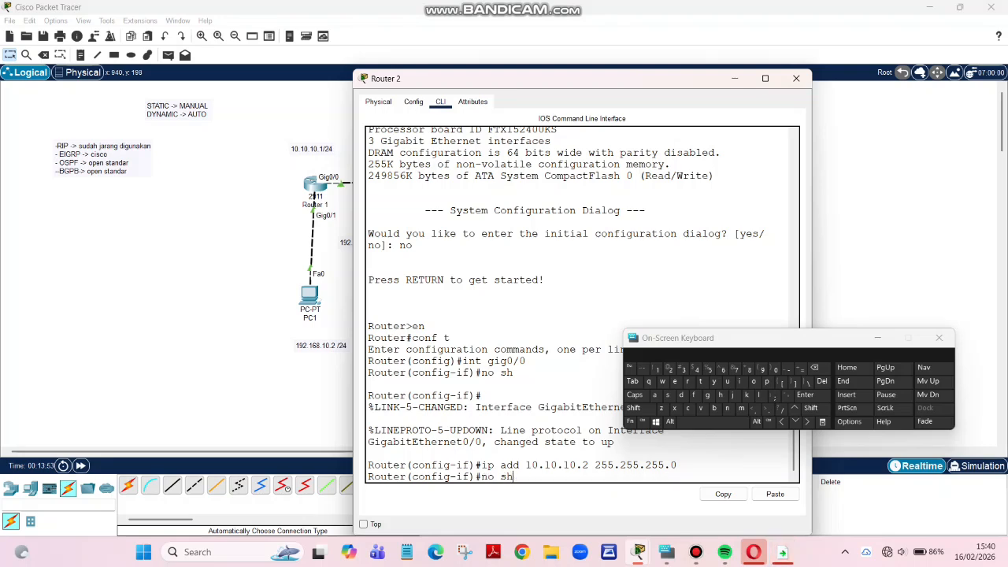
pyautogui.press('Up')
pyautogui.press('BackSpace')
pyautogui.write('1')
pyautogui.press('Return')
# Step: Enable the gig0/1 interface on Router 2 with the no sh command
pyautogui.press('Up')
pyautogui.press('Up')
pyautogui.press('Up')
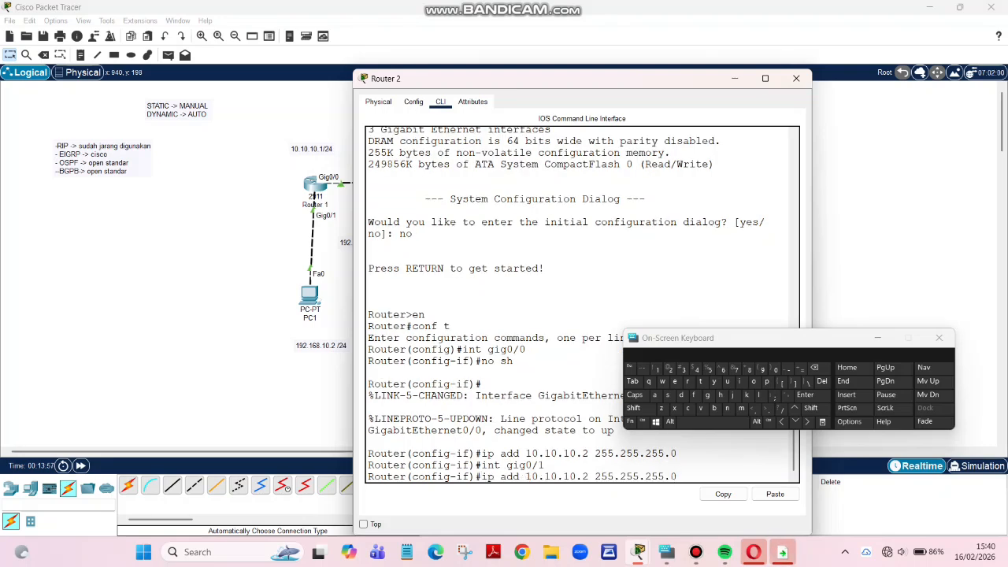
pyautogui.press('Return')
pyautogui.press('Return')
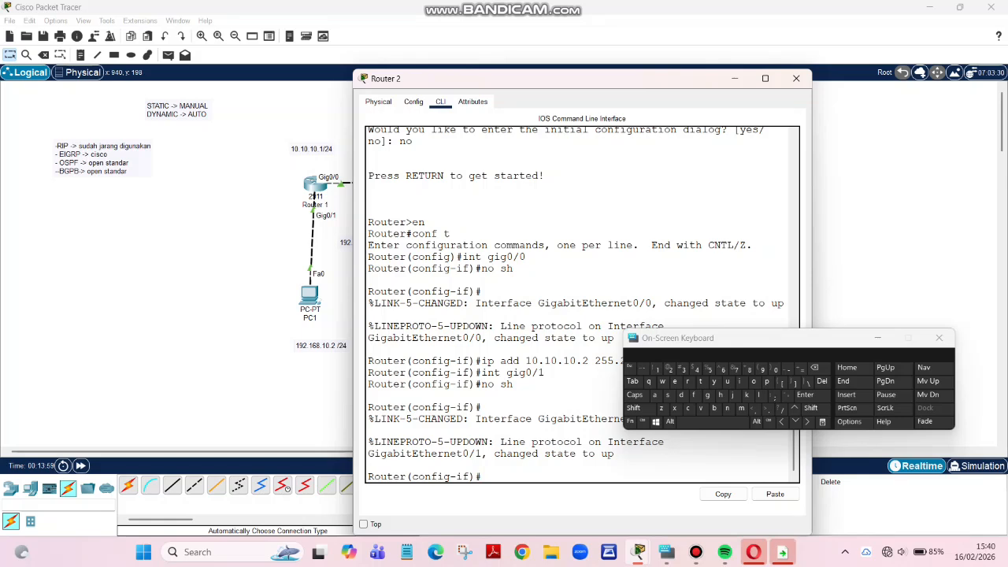
# Step: Assign IP address 192.168.20.1 with mask 255.255.255.0 to Router 2's gig0/1 interface using ip add, and return to the topology
pyautogui.press('Up')
pyautogui.press('Up')
pyautogui.press('BackSpace')
pyautogui.press('BackSpace')
pyautogui.press('BackSpace')
pyautogui.press('BackSpace')
pyautogui.press('BackSpace')
pyautogui.press('BackSpace')
pyautogui.press('BackSpace')
pyautogui.press('BackSpace')
pyautogui.press('BackSpace')
pyautogui.press('BackSpace')
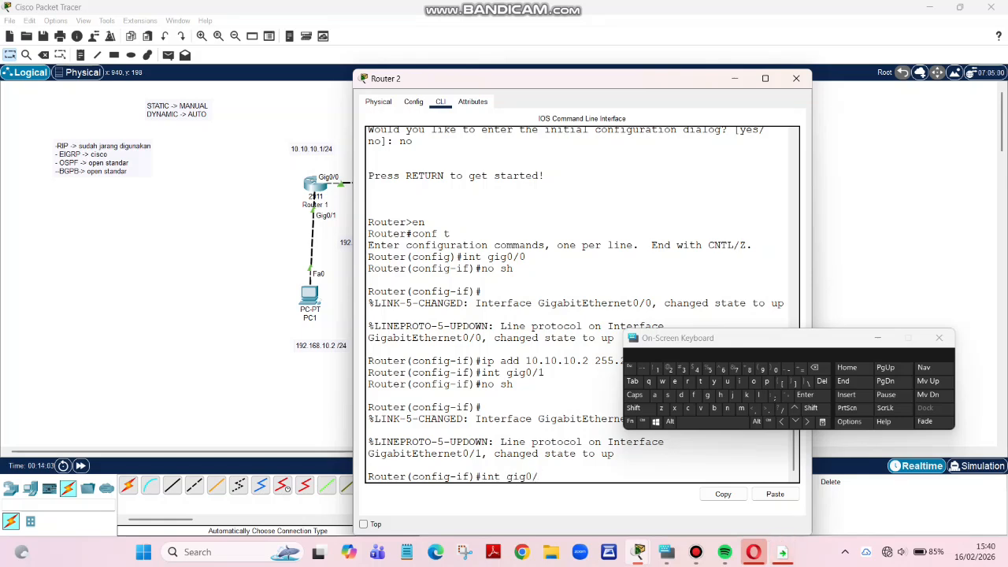
pyautogui.click(741, 381)
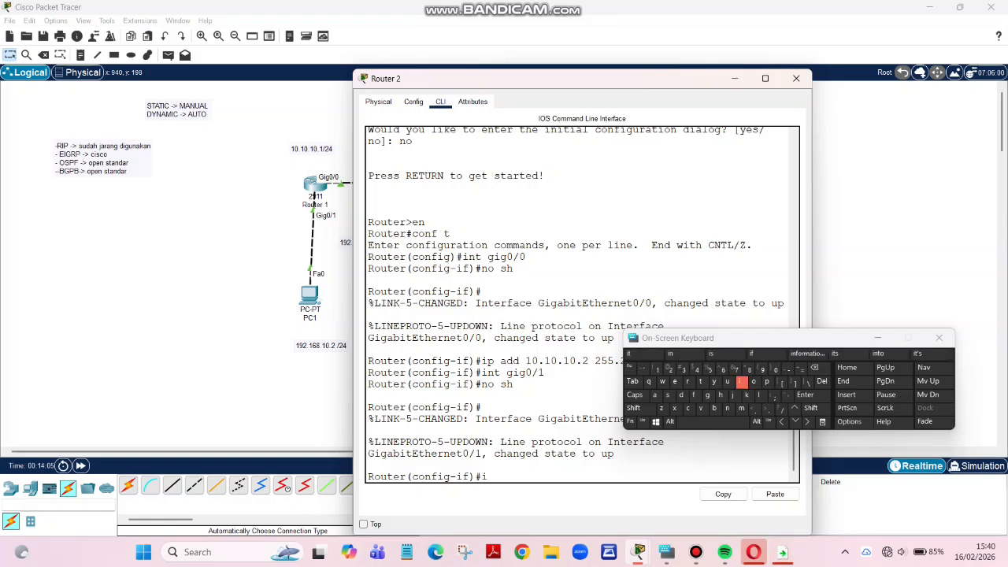
pyautogui.click(767, 381)
pyautogui.click(712, 421)
pyautogui.click(654, 395)
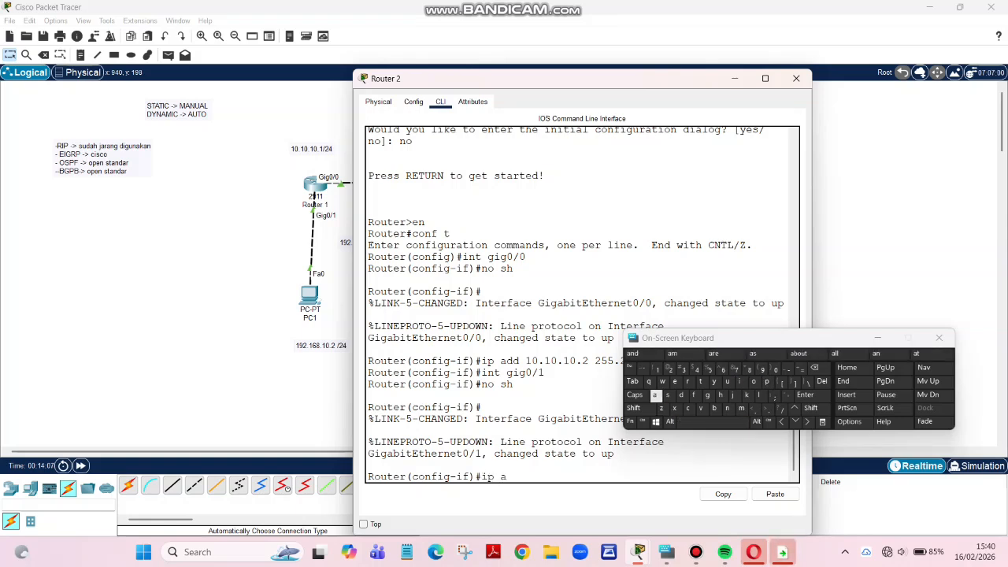
pyautogui.click(680, 395)
pyautogui.click(681, 394)
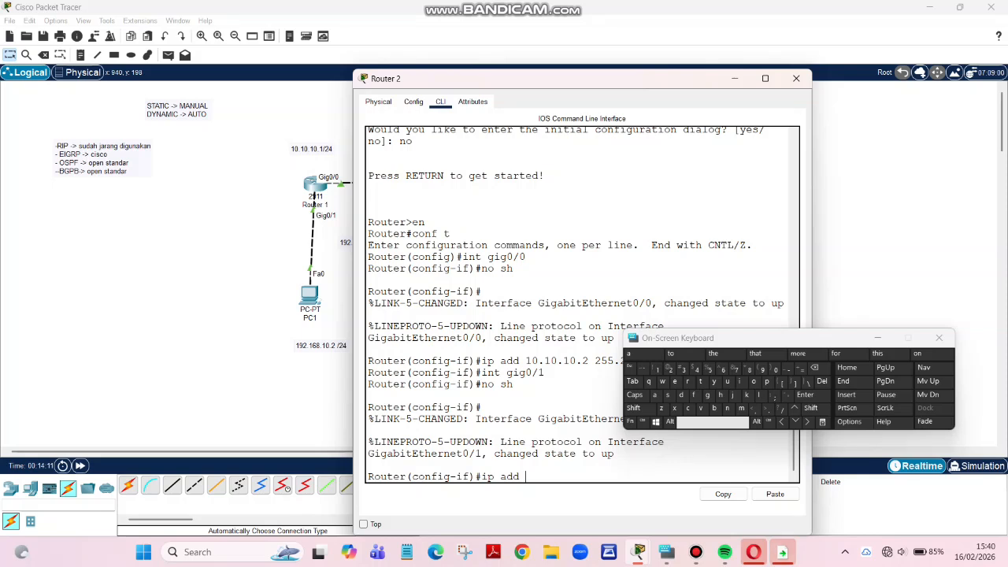
pyautogui.write('192.16')
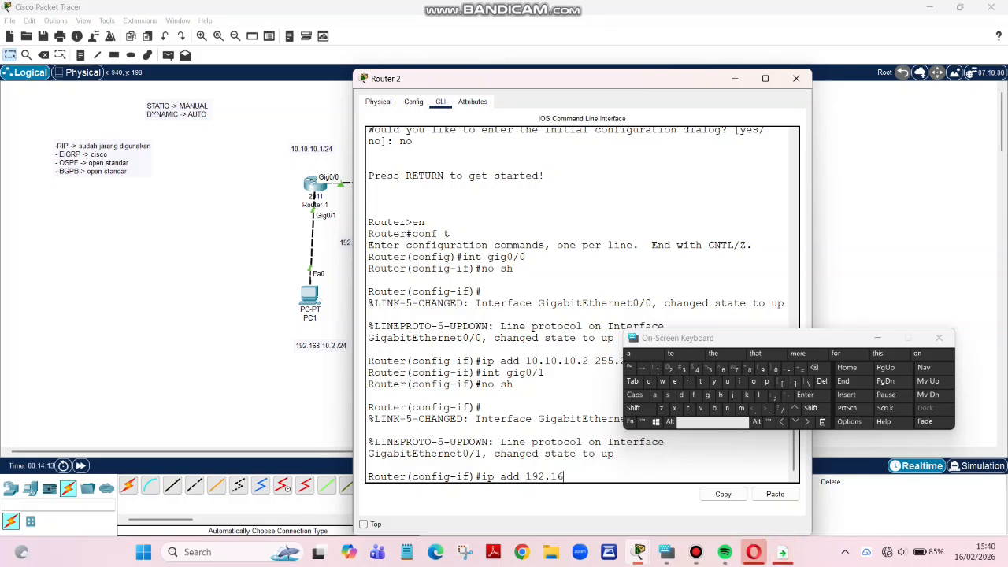
pyautogui.write('8.')
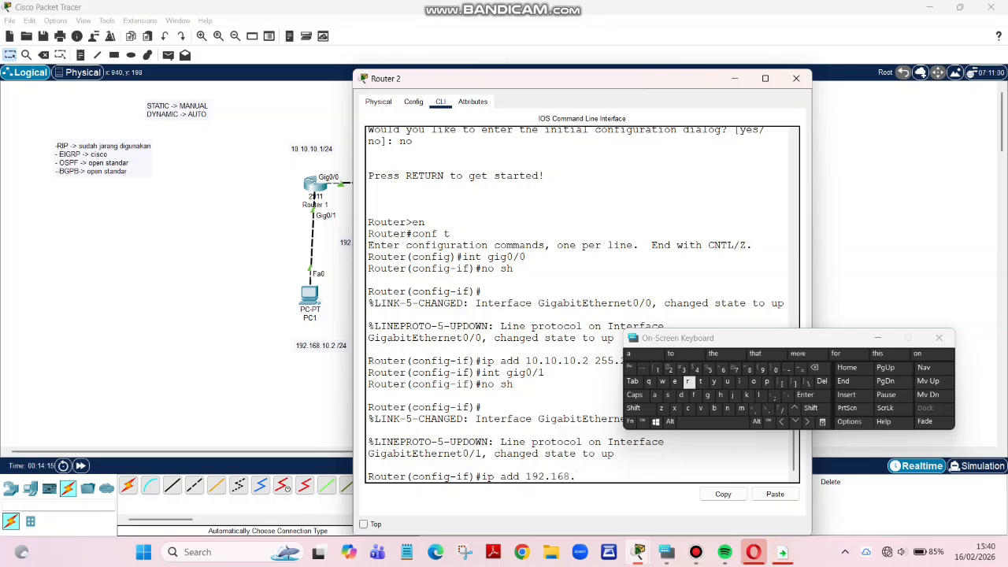
pyautogui.write('20')
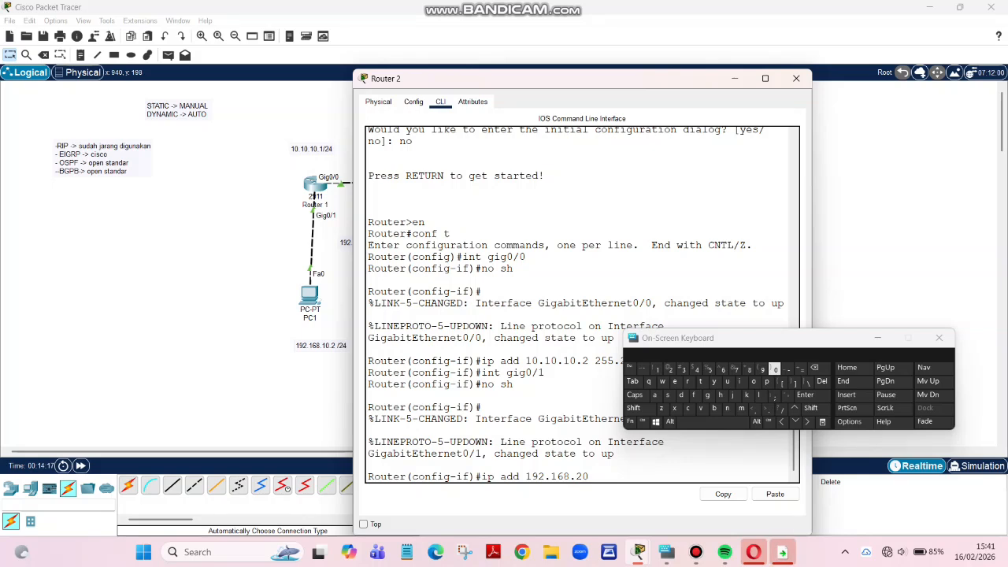
pyautogui.write('.2')
pyautogui.press('BackSpace')
pyautogui.press('BackSpace')
pyautogui.write('1 255.255')
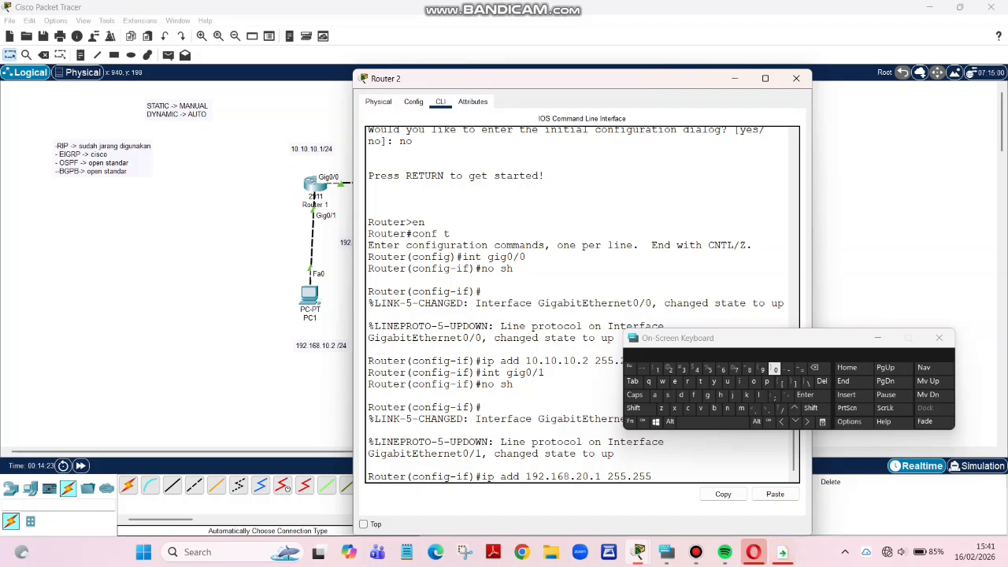
pyautogui.write('.255.0')
pyautogui.press('Return')
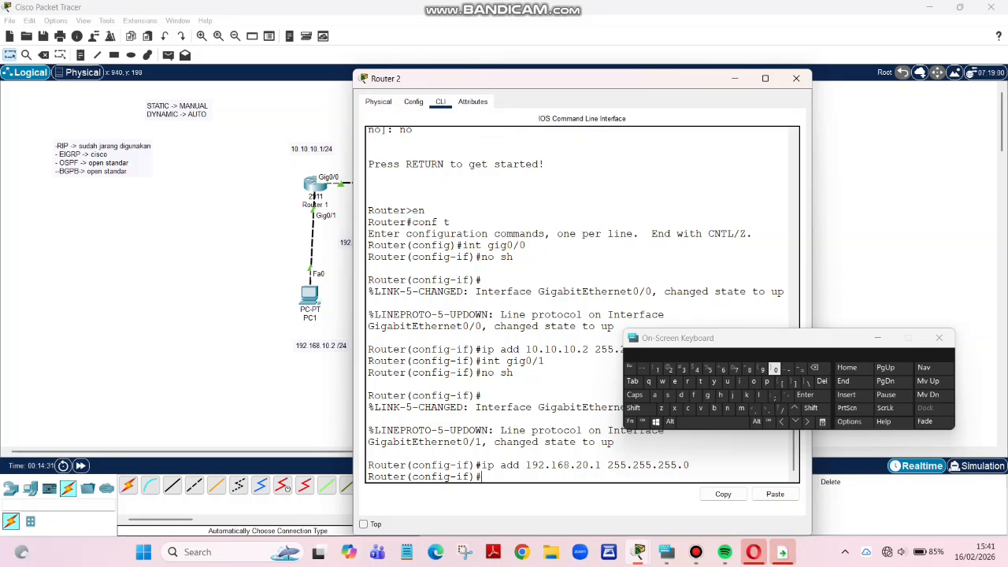
pyautogui.click(245, 341)
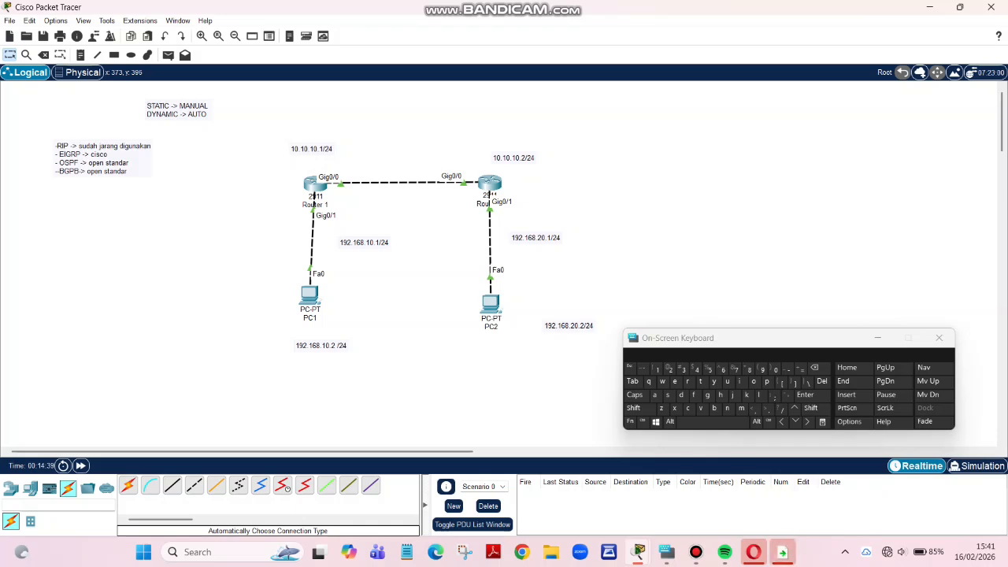
# Step: Lower the display brightness to the minimum
pyautogui.press('XF86MonBrightnessDown')
pyautogui.press('XF86MonBrightnessDown')
pyautogui.press('XF86MonBrightnessDown')
pyautogui.press('XF86MonBrightnessDown')
pyautogui.press('XF86MonBrightnessDown')
pyautogui.press('XF86MonBrightnessDown')
pyautogui.press('XF86MonBrightnessDown')
pyautogui.press('XF86MonBrightnessDown')
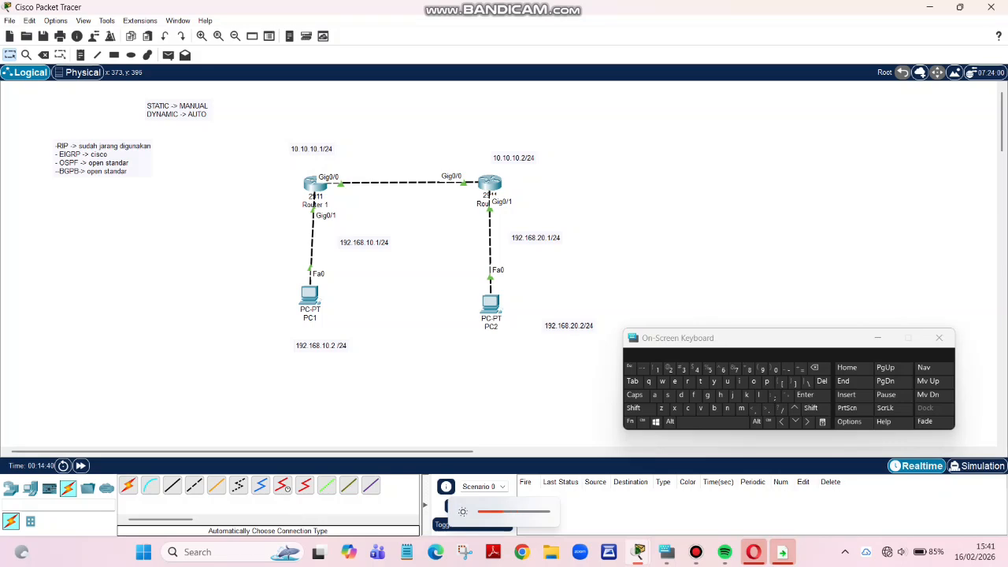
pyautogui.press('XF86MonBrightnessDown')
pyautogui.press('XF86MonBrightnessDown')
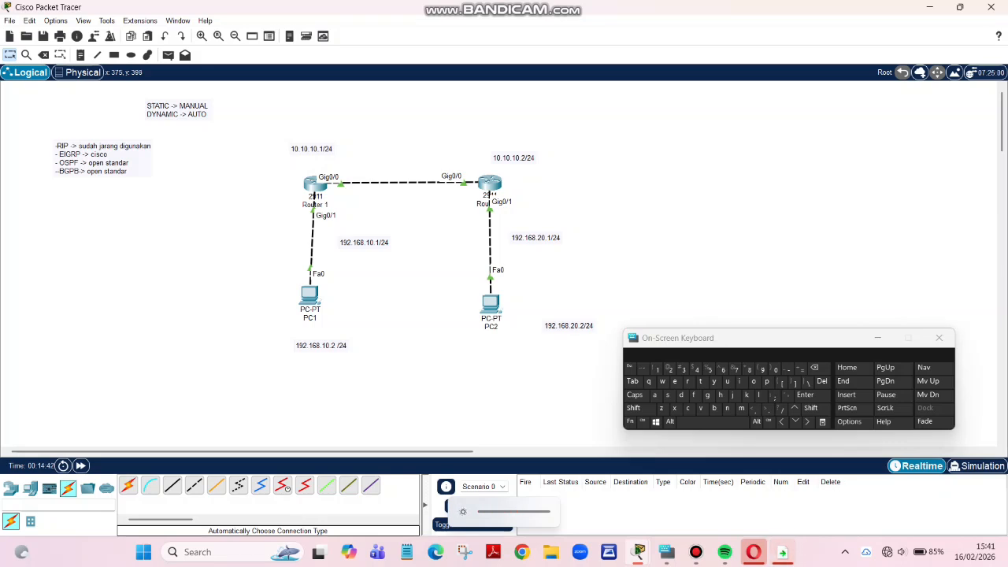
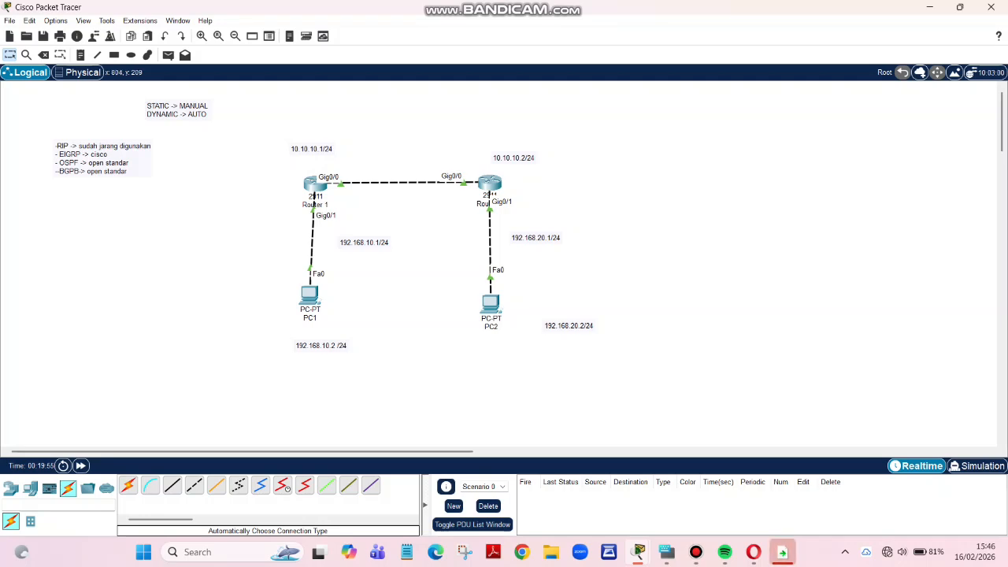
# Step: Open Router 1's command line and bring up the on-screen keyboard
pyautogui.click(313, 184)
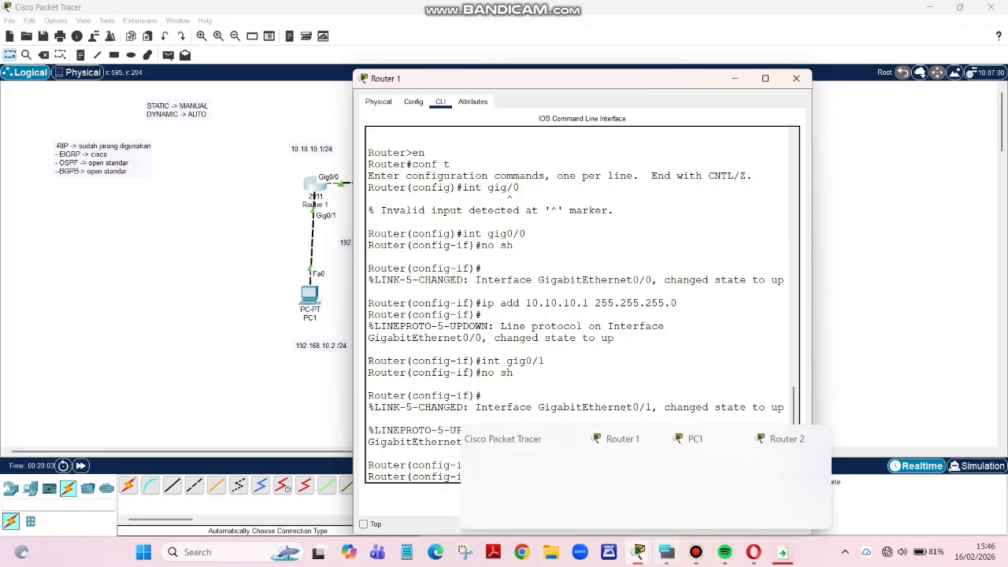
pyautogui.click(666, 551)
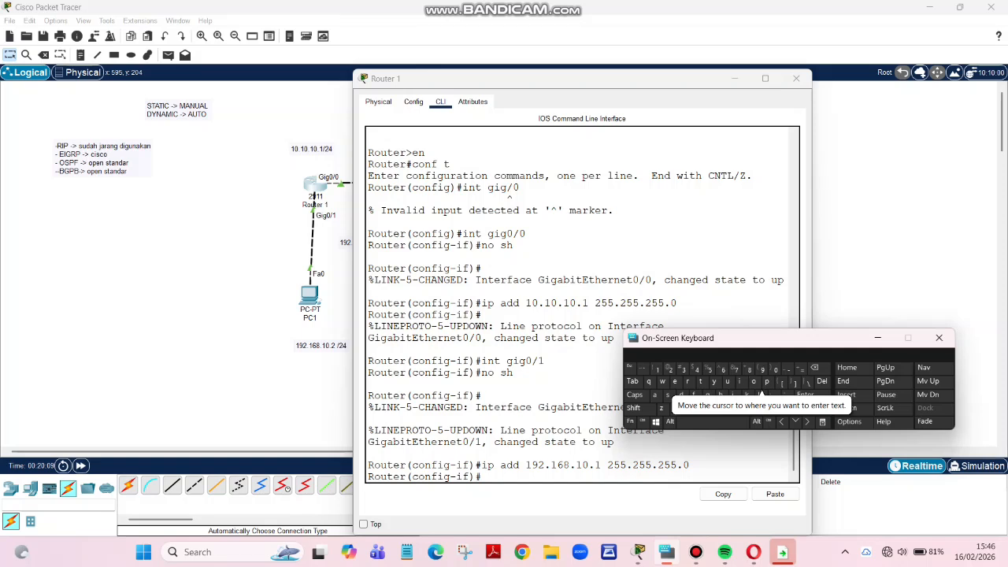
pyautogui.click(633, 407)
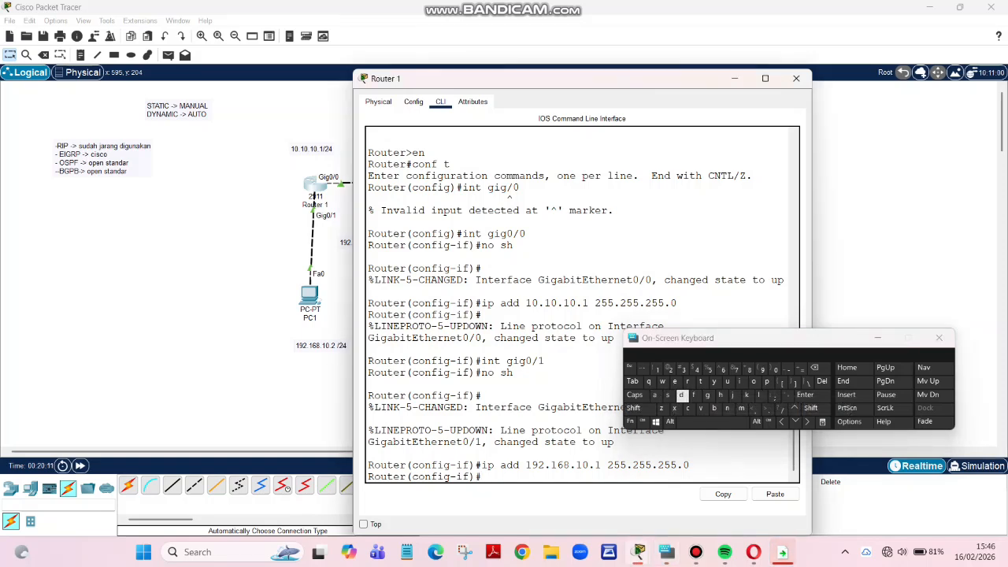
# Step: Display Router 1's routing table from interface configuration mode with the do show ip route command
pyautogui.click(681, 394)
pyautogui.click(753, 381)
pyautogui.click(713, 422)
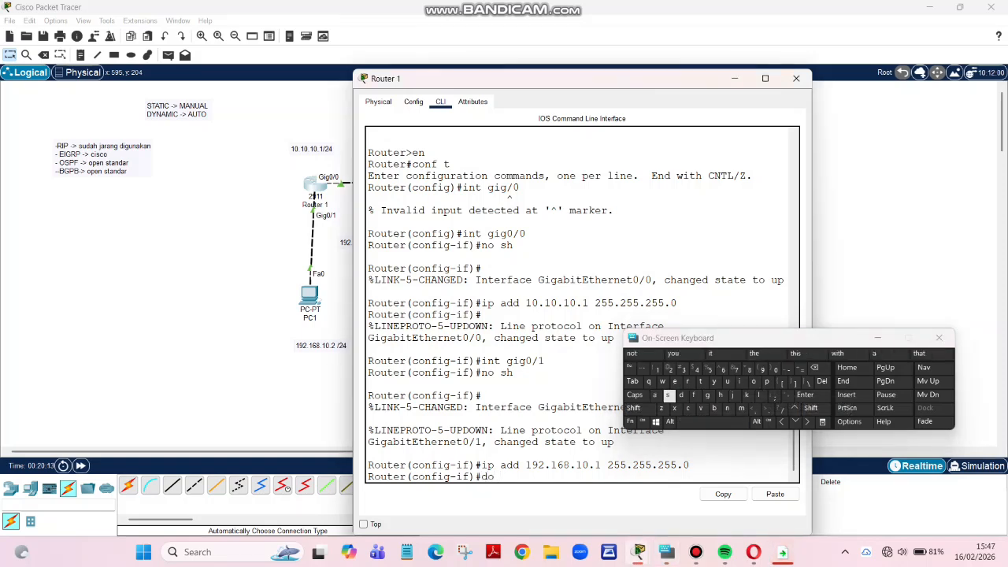
pyautogui.click(667, 395)
pyautogui.click(720, 394)
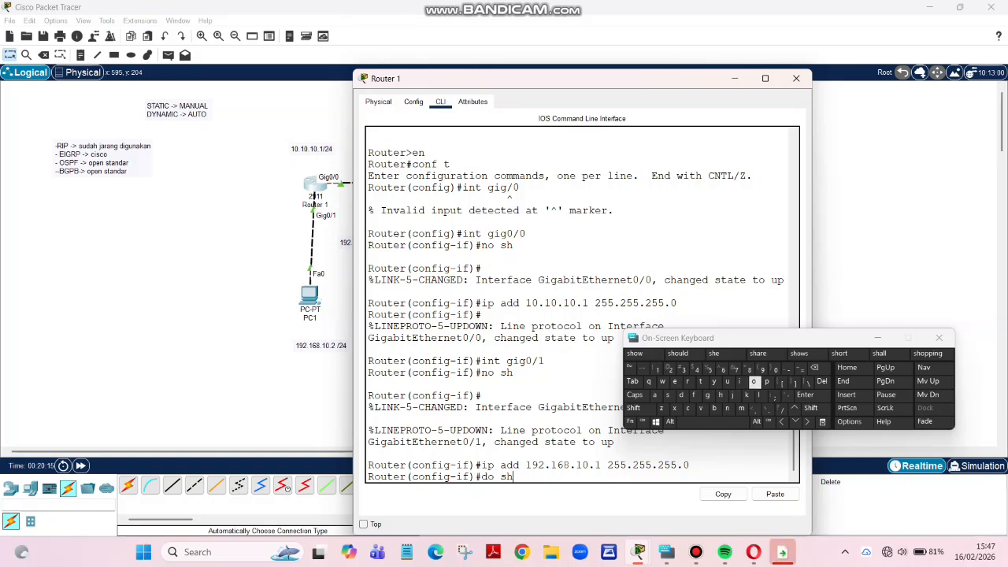
pyautogui.click(753, 381)
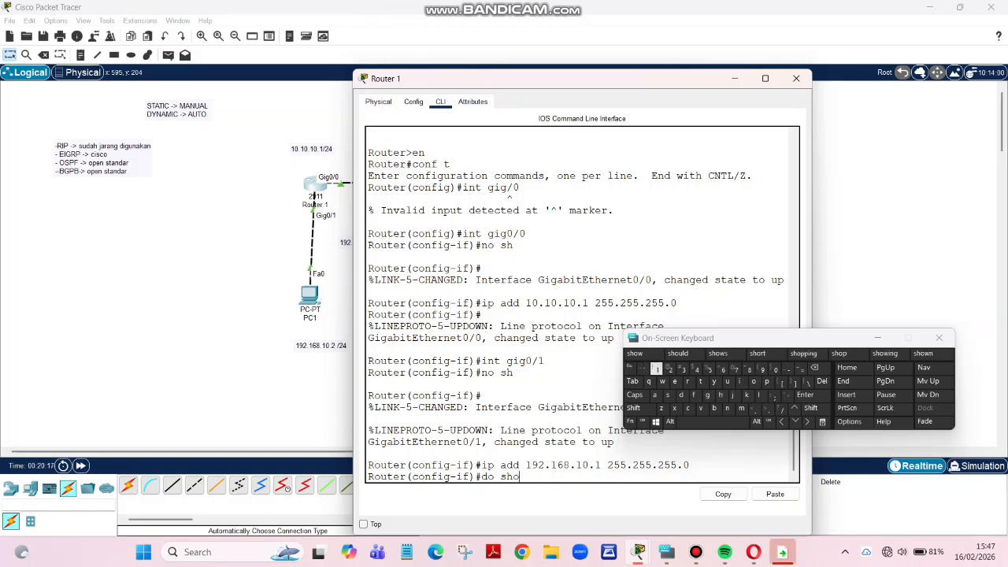
pyautogui.click(661, 381)
pyautogui.click(712, 422)
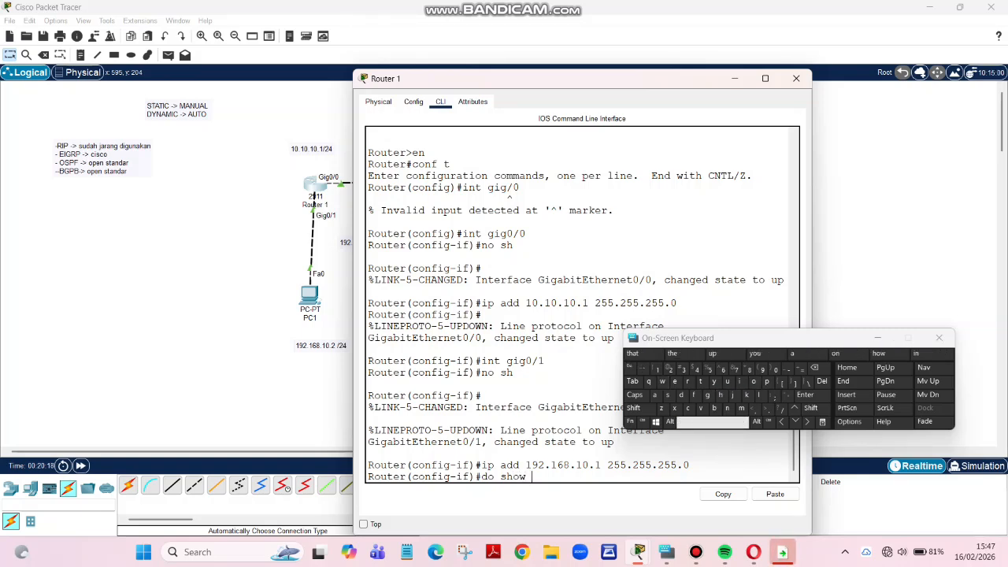
pyautogui.click(740, 381)
pyautogui.click(766, 381)
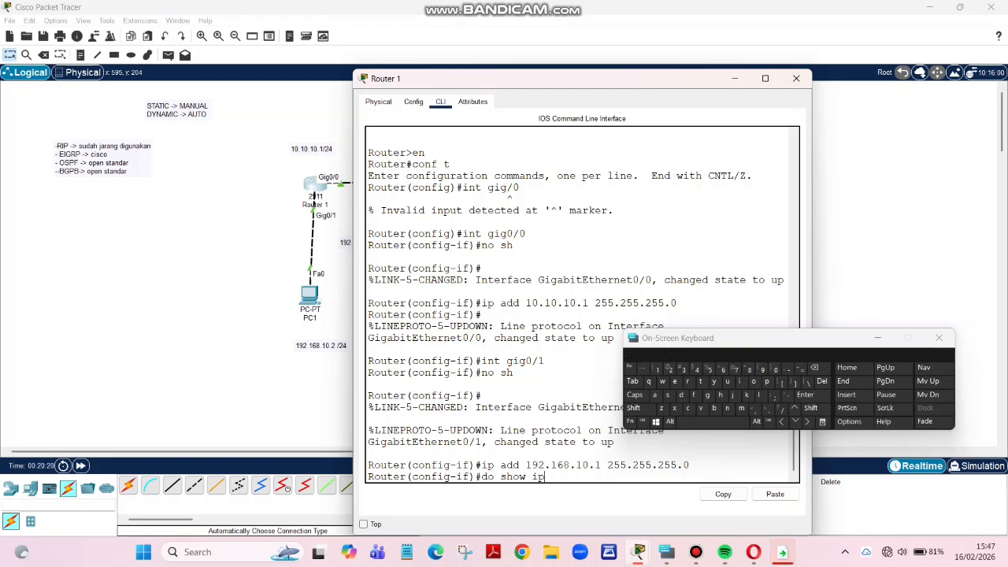
pyautogui.click(713, 422)
pyautogui.click(688, 381)
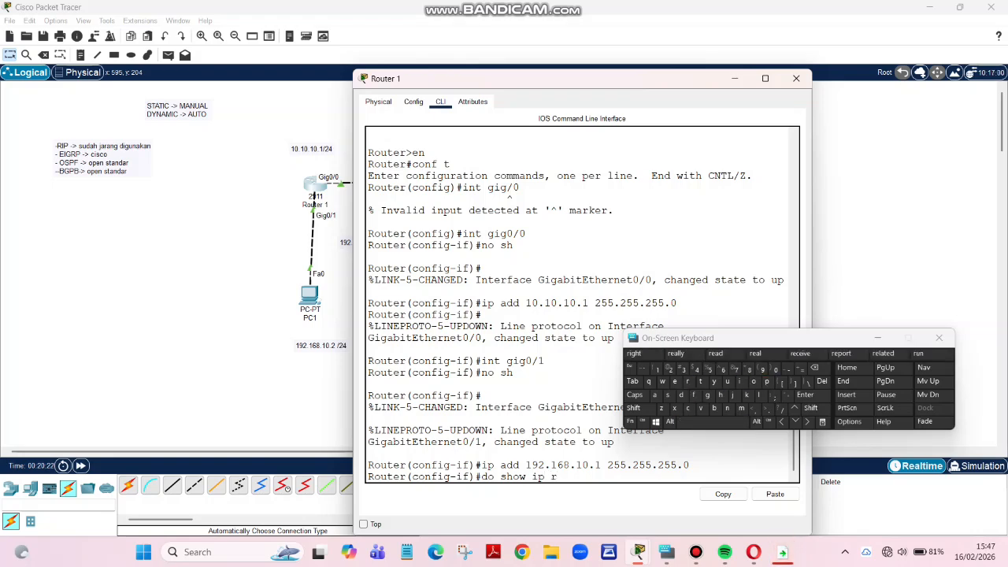
pyautogui.click(753, 381)
pyautogui.click(728, 381)
pyautogui.click(700, 381)
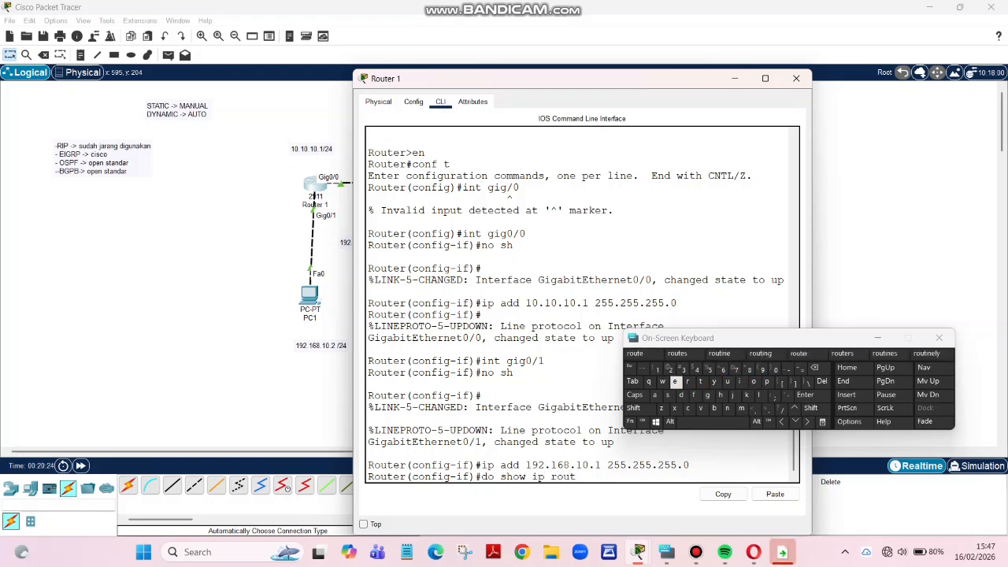
pyautogui.click(675, 381)
pyautogui.press('Return')
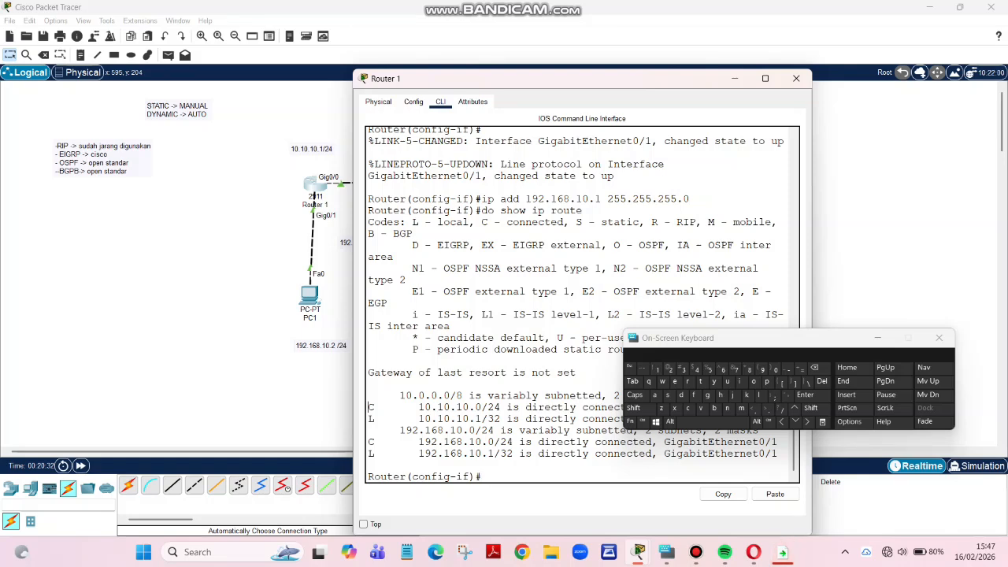
# Step: Match the C and L markers in Router 1's route entries to their meanings in the codes legend
pyautogui.moveTo(368, 407); pyautogui.dragTo(399, 407)
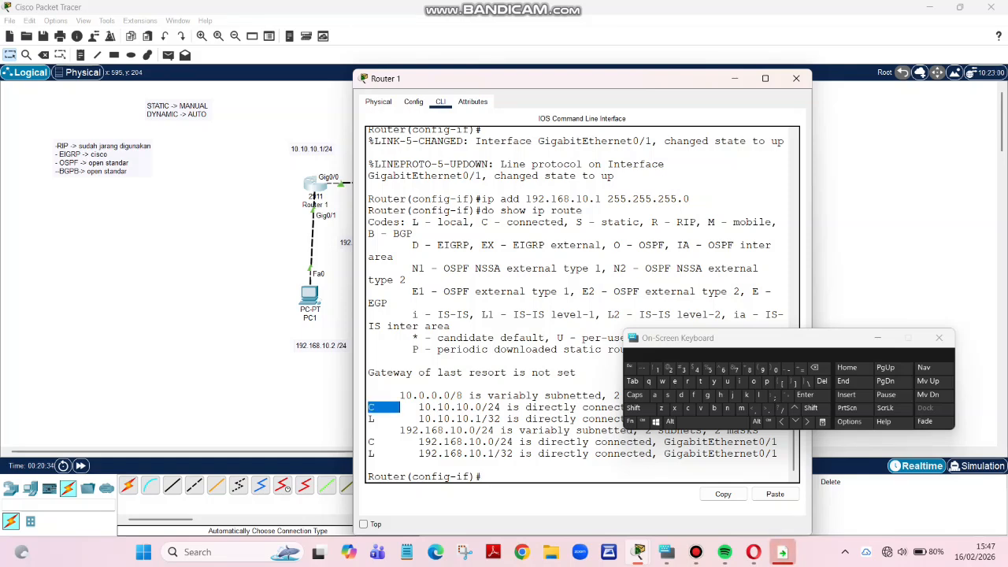
pyautogui.moveTo(475, 222); pyautogui.dragTo(412, 234)
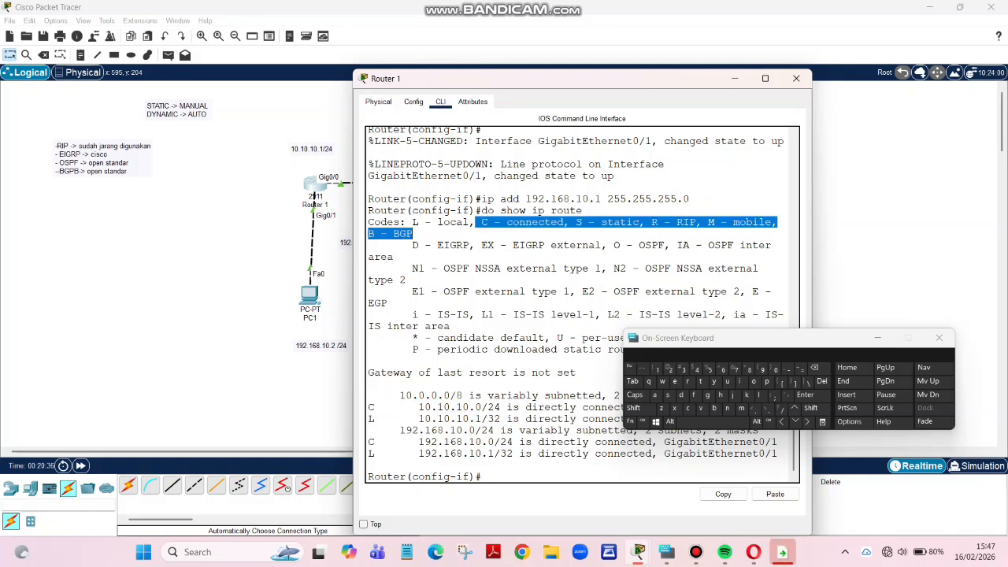
pyautogui.moveTo(480, 222); pyautogui.dragTo(569, 222)
pyautogui.click(568, 224)
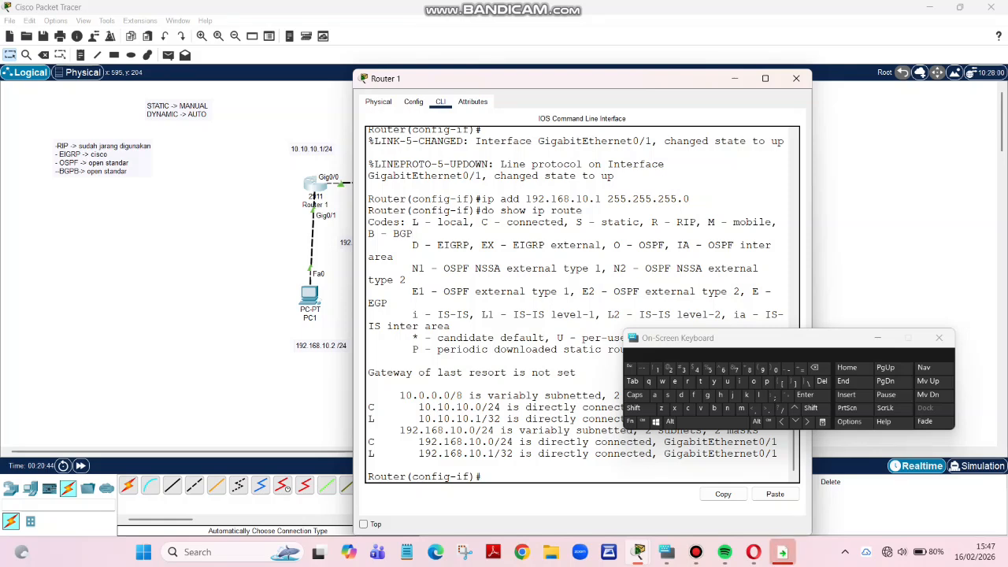
pyautogui.moveTo(366, 418); pyautogui.dragTo(381, 419)
pyautogui.moveTo(412, 222); pyautogui.dragTo(468, 222)
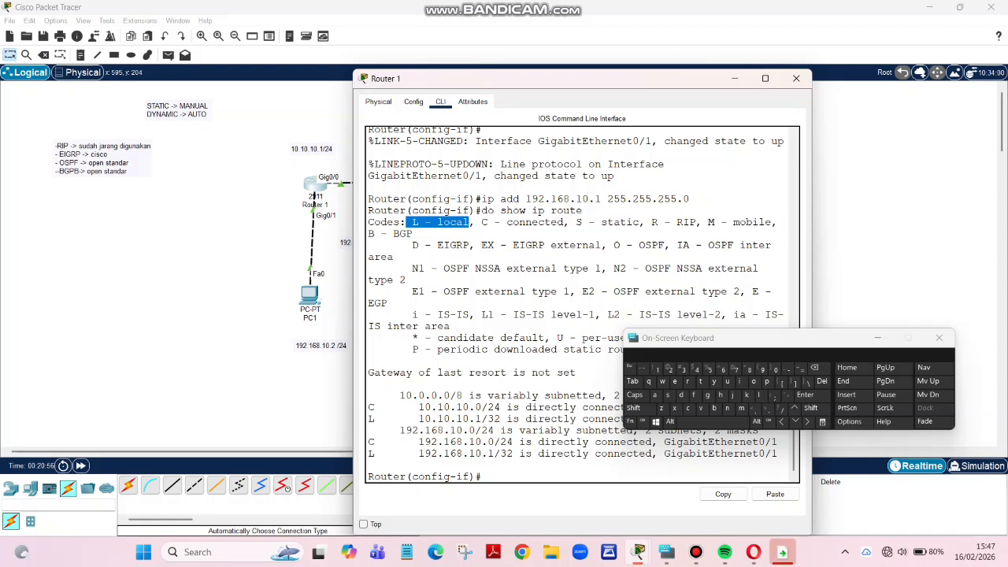
pyautogui.click(413, 234)
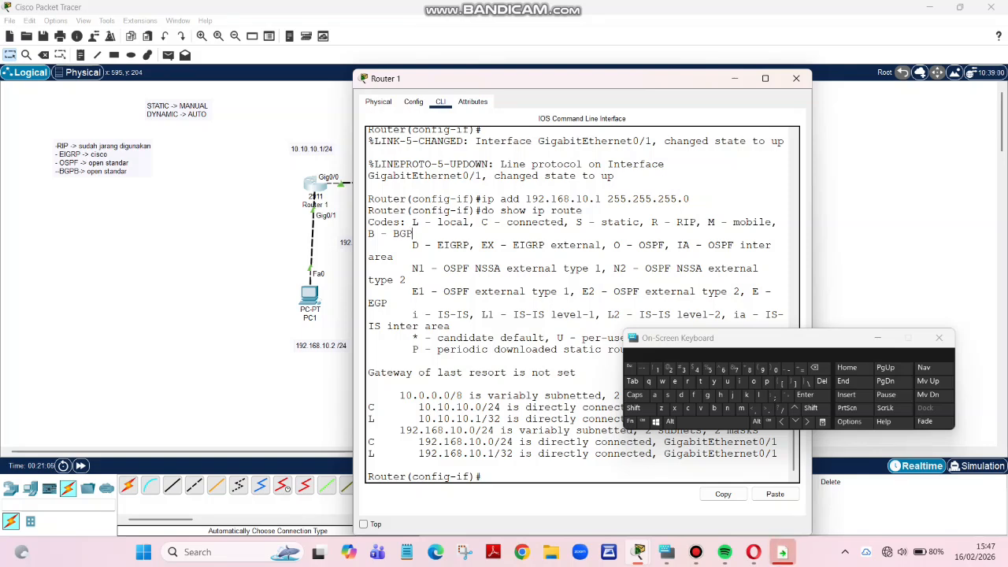
# Step: Examine the directly connected network entries for both interfaces in Router 1's routing table
pyautogui.moveTo(400, 396); pyautogui.dragTo(481, 407)
pyautogui.click(425, 396)
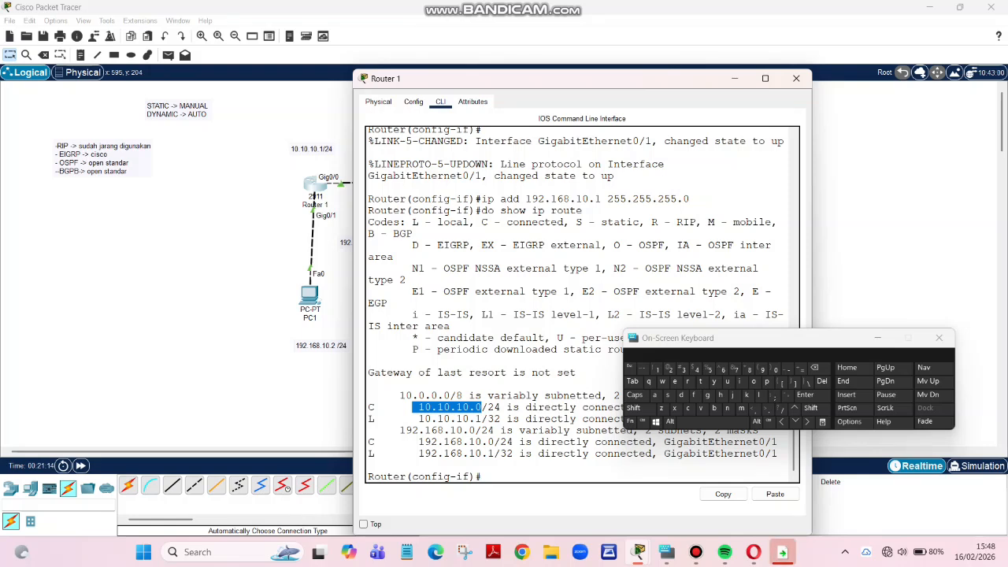
pyautogui.moveTo(419, 441); pyautogui.dragTo(778, 442)
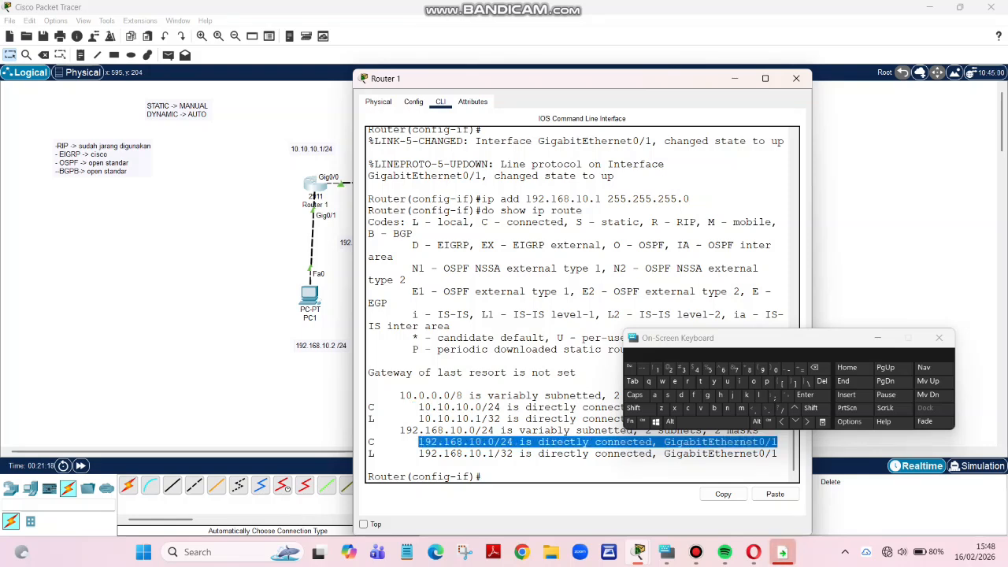
pyautogui.moveTo(506, 407); pyautogui.dragTo(368, 407)
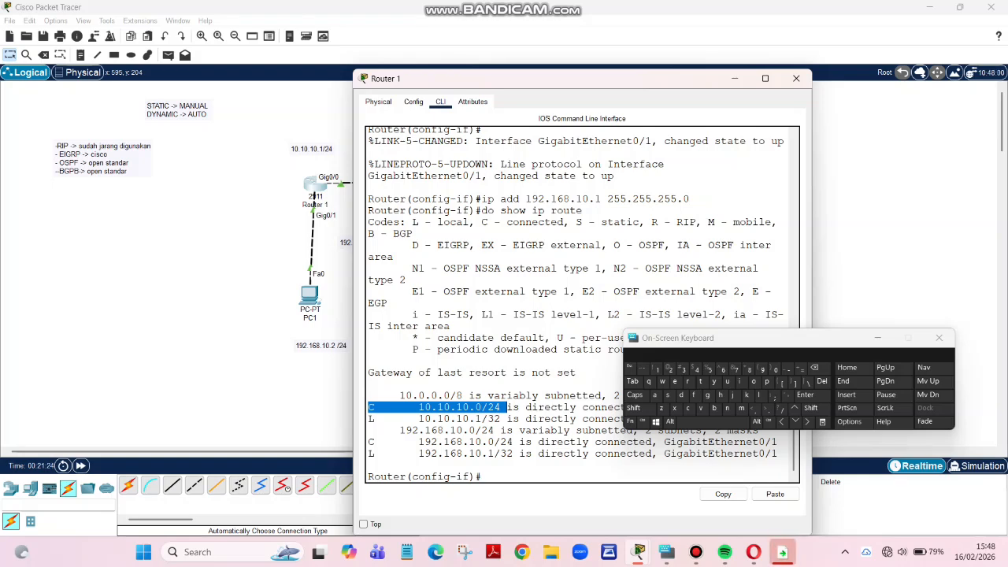
# Step: Switch from Router 1 to Router 2's command line and display its routing table with do show ip route
pyautogui.click(735, 78)
pyautogui.click(489, 183)
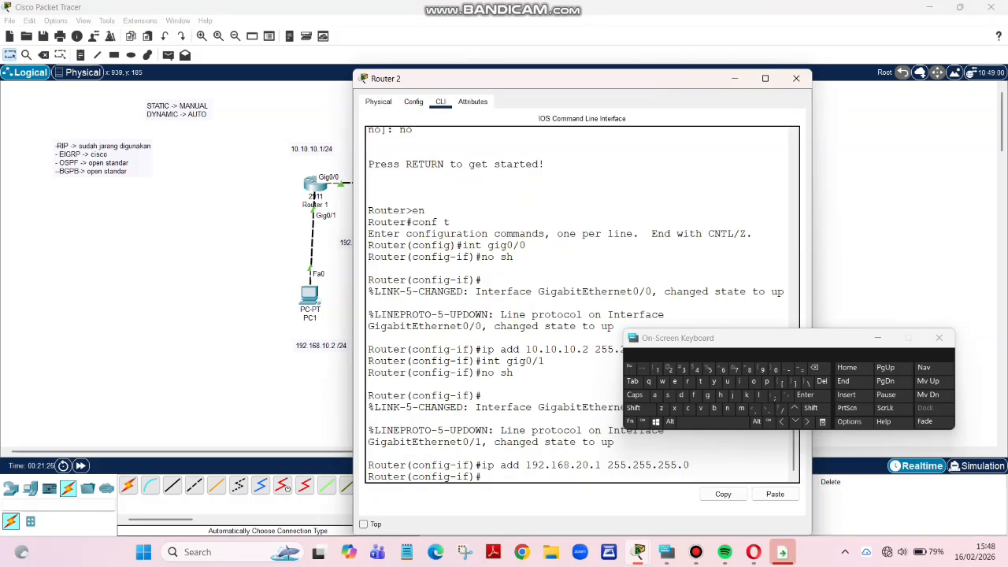
pyautogui.write('do s')
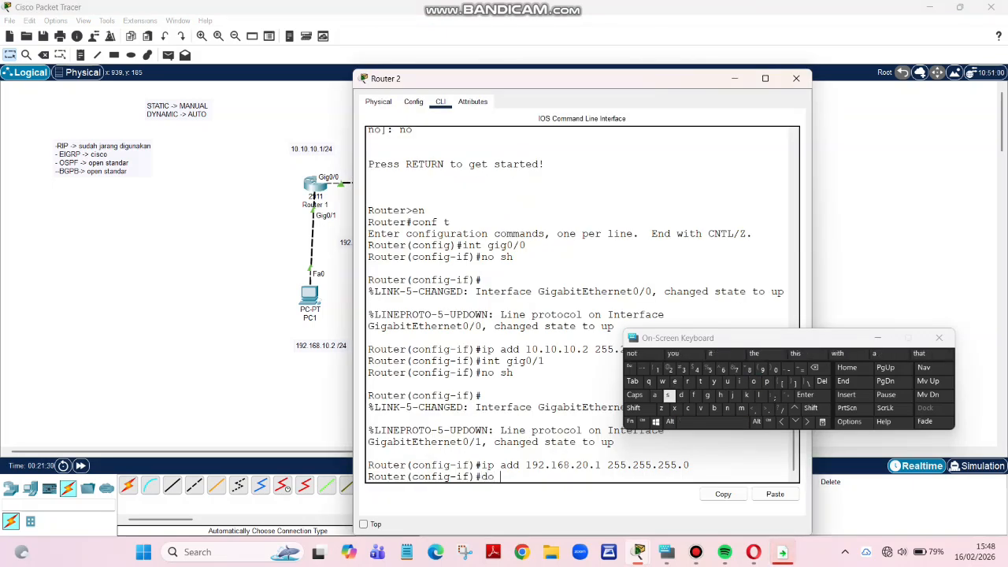
pyautogui.write('h')
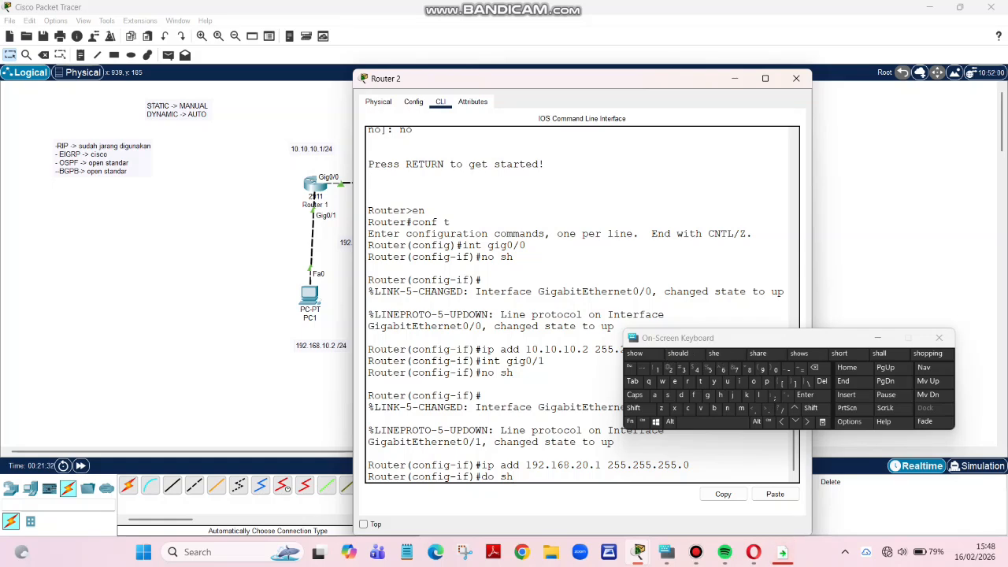
pyautogui.write('ow i')
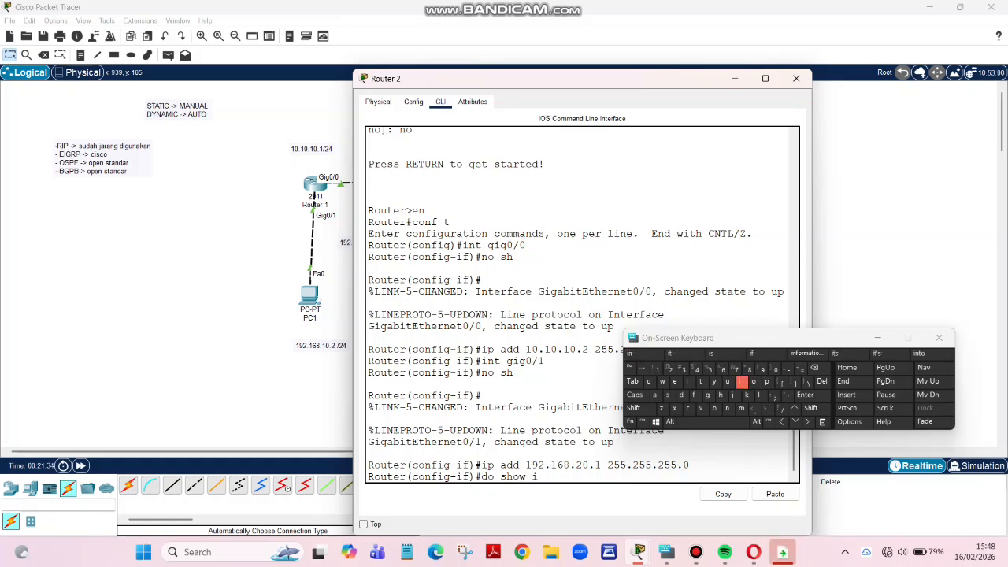
pyautogui.write('p r')
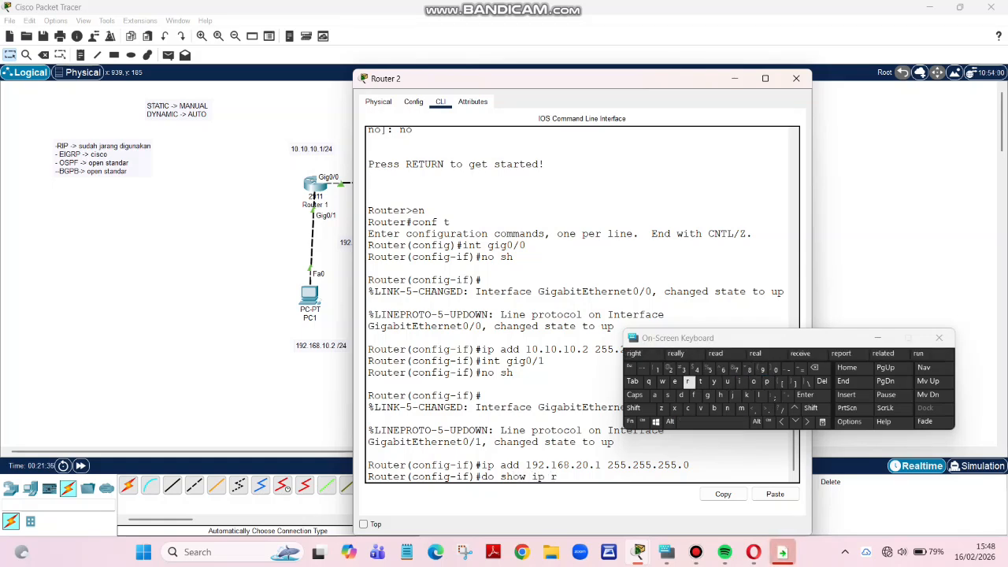
pyautogui.write('out')
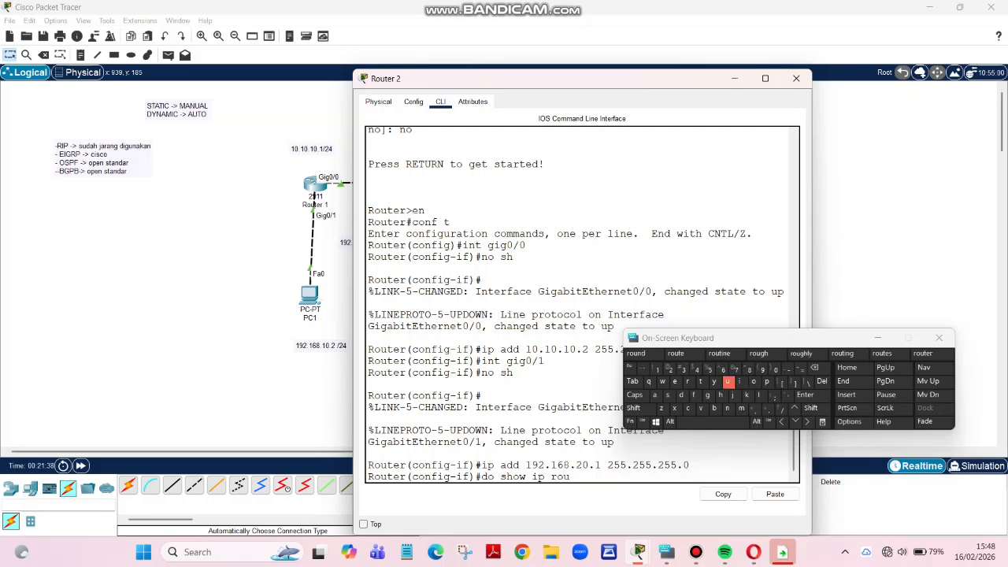
pyautogui.write('e')
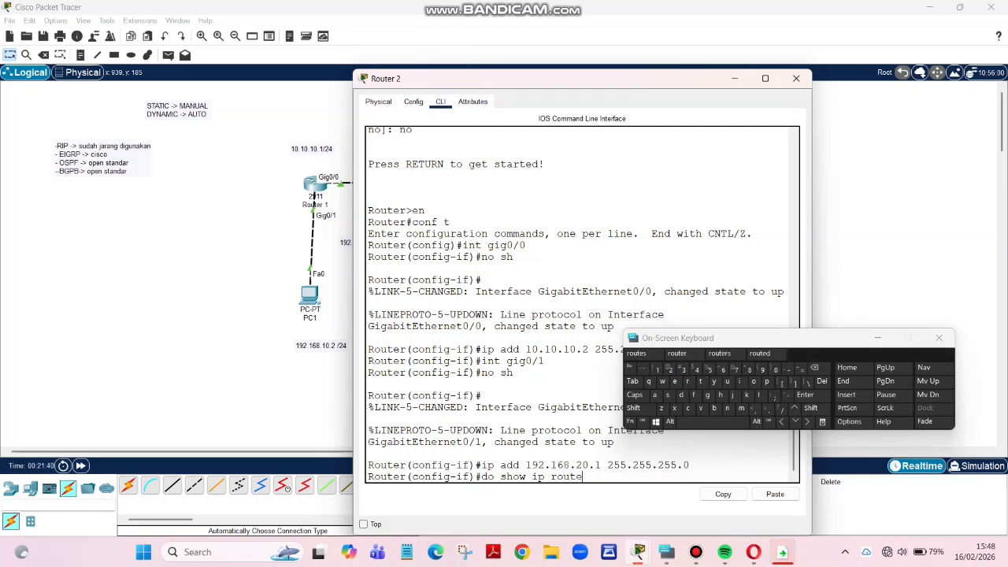
pyautogui.press('Return')
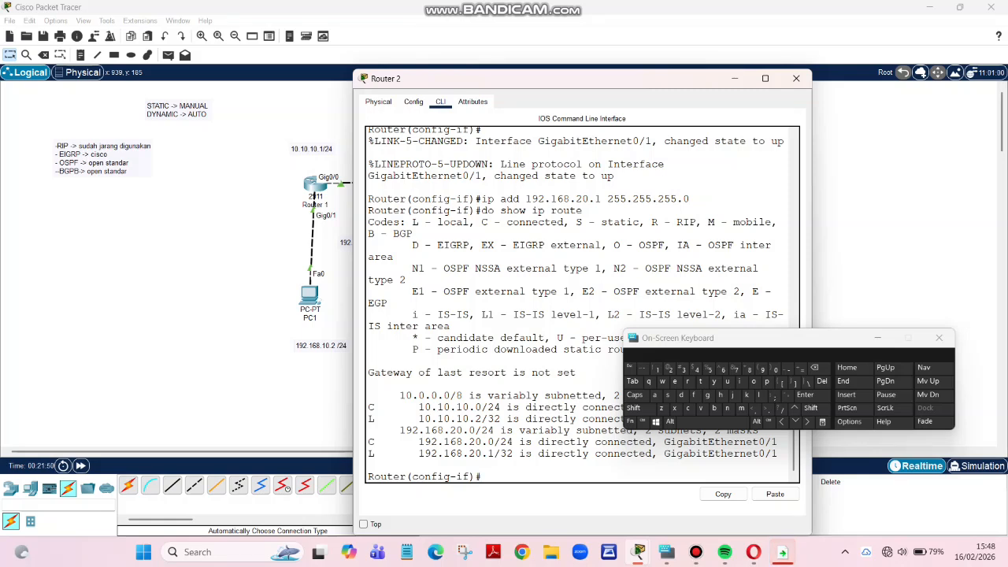
# Step: Examine the directly connected network entries in Router 2's routing table, and return to the topology
pyautogui.moveTo(418, 407); pyautogui.dragTo(508, 407)
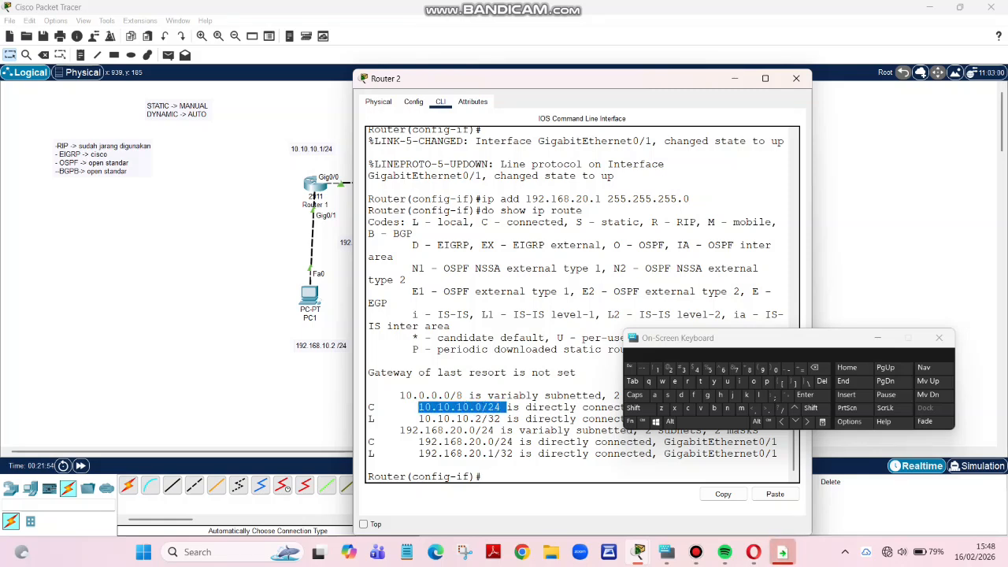
pyautogui.moveTo(418, 442); pyautogui.dragTo(513, 453)
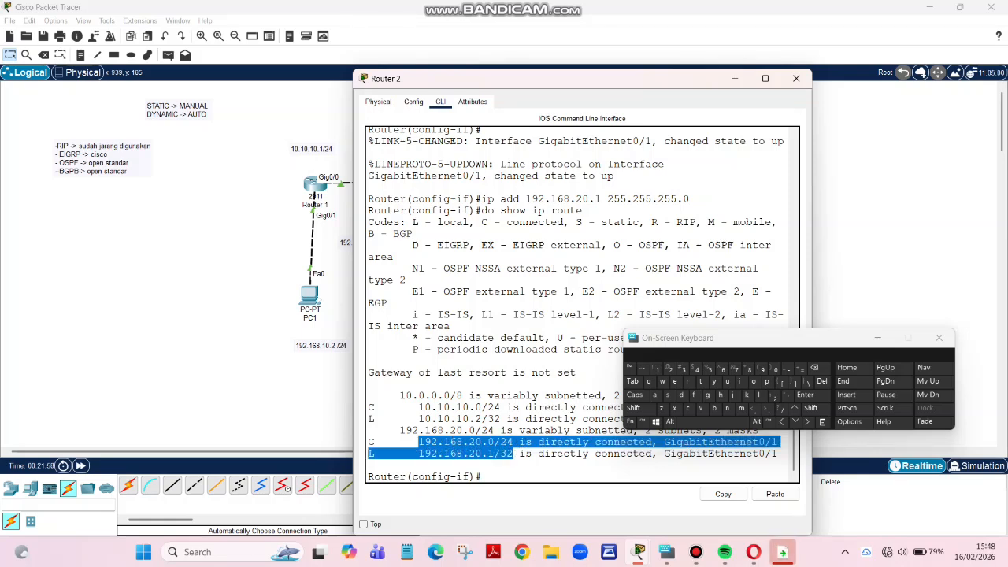
pyautogui.click(512, 454)
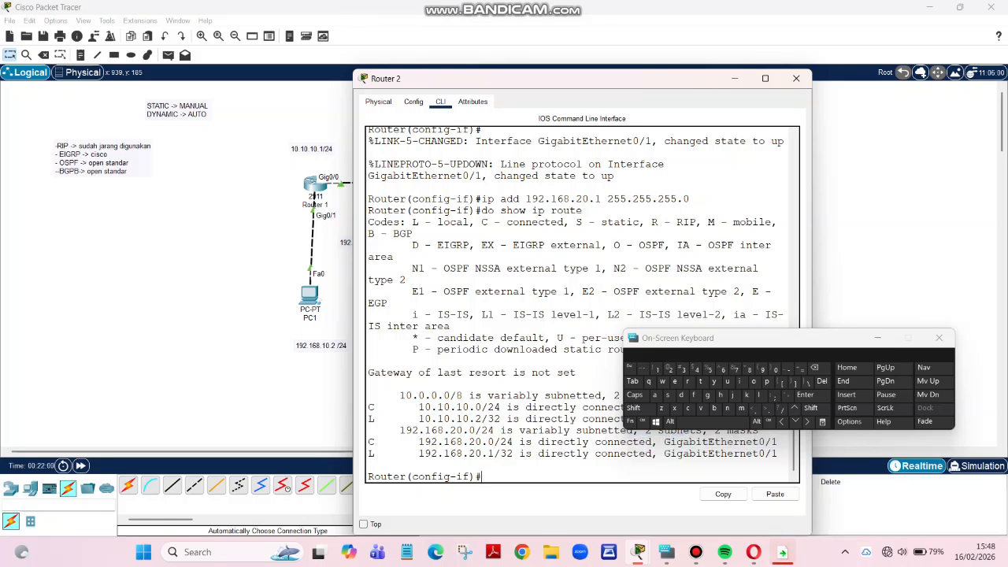
pyautogui.click(283, 350)
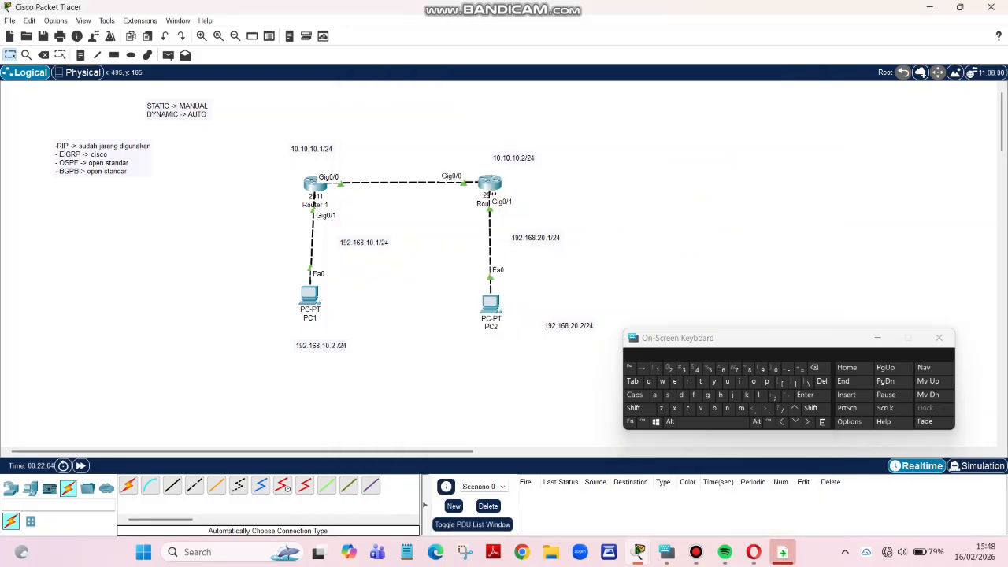
# Step: Place a note above Router 1 reading "c -> 10.10.10.0/24"
pyautogui.click(80, 54)
pyautogui.click(295, 110)
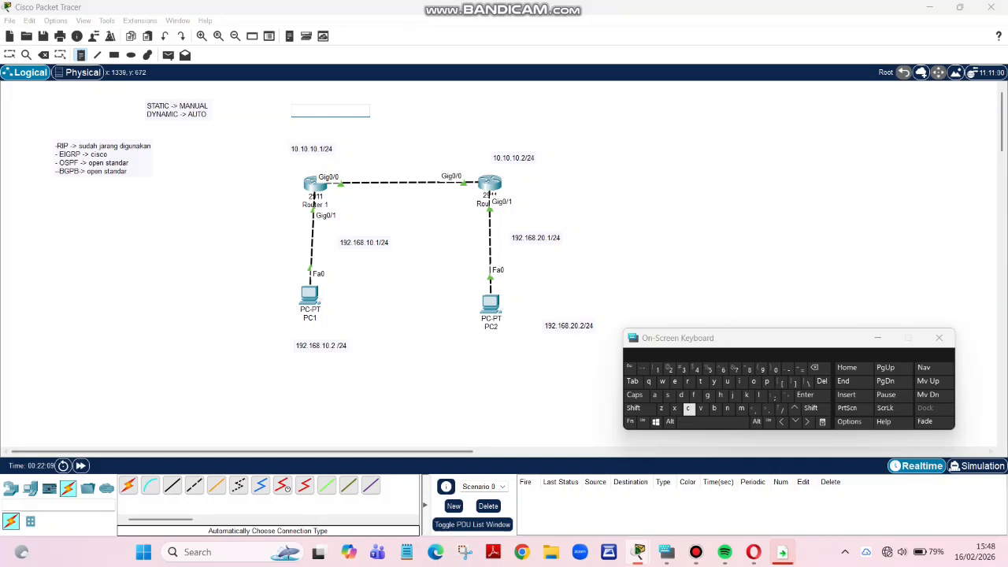
pyautogui.click(688, 408)
pyautogui.click(712, 422)
pyautogui.click(801, 367)
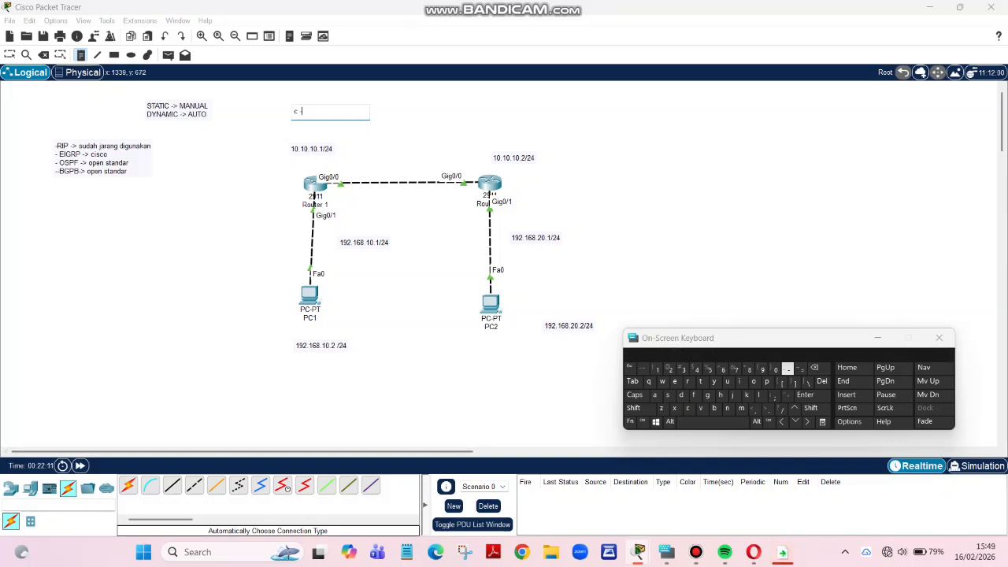
pyautogui.click(810, 408)
pyautogui.click(769, 408)
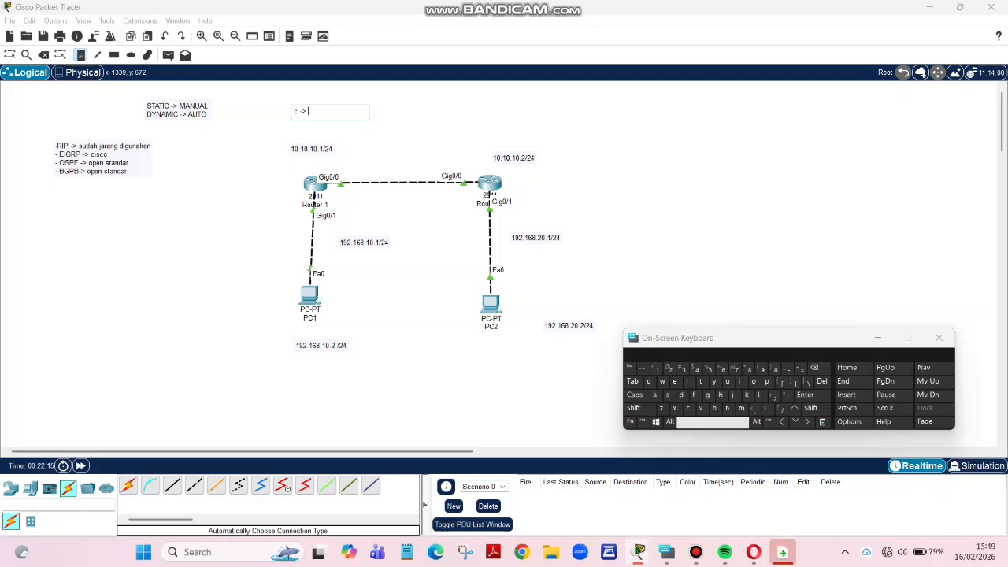
pyautogui.write('1')
pyautogui.click(774, 368)
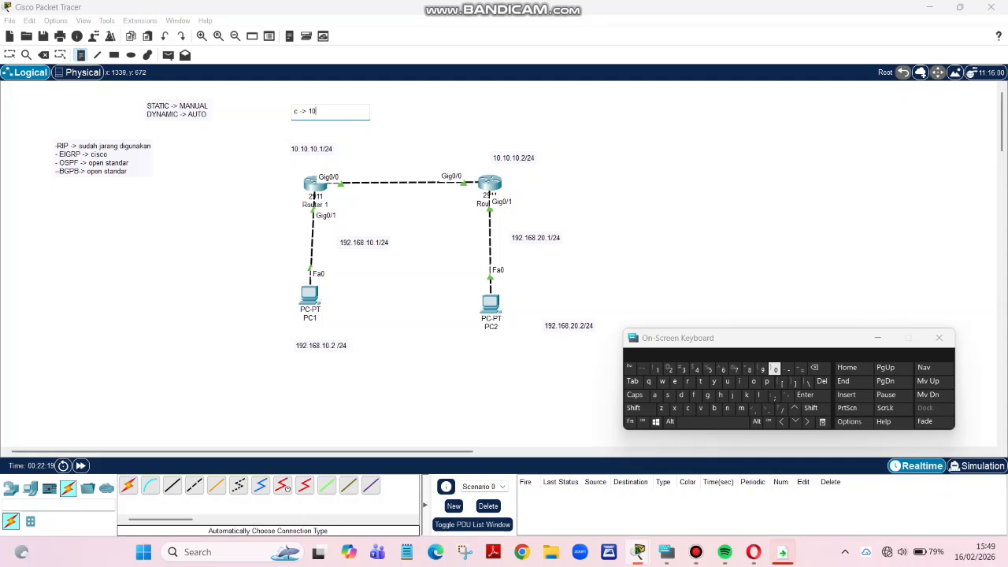
pyautogui.write('10.10')
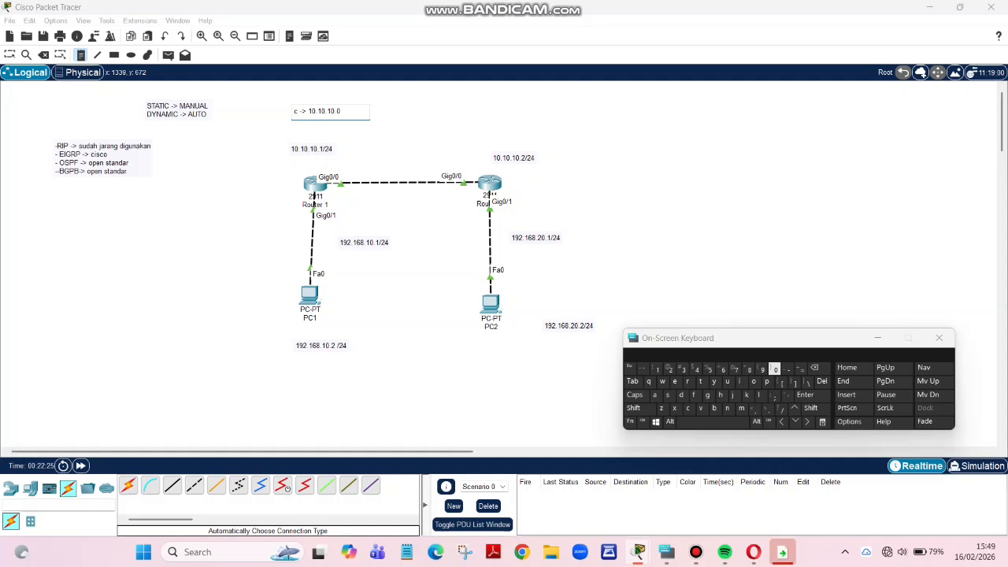
pyautogui.write('.10.0/24')
# Step: Add a second line reading "c -> 192.168.10.0/24" to the note above Router 1
pyautogui.press('Return')
pyautogui.write('c')
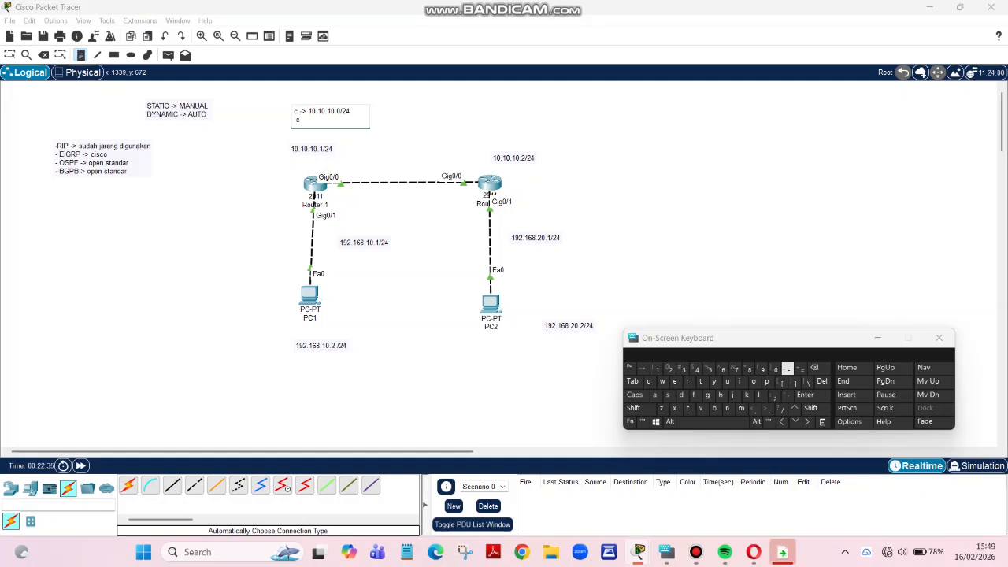
pyautogui.write(' -> ')
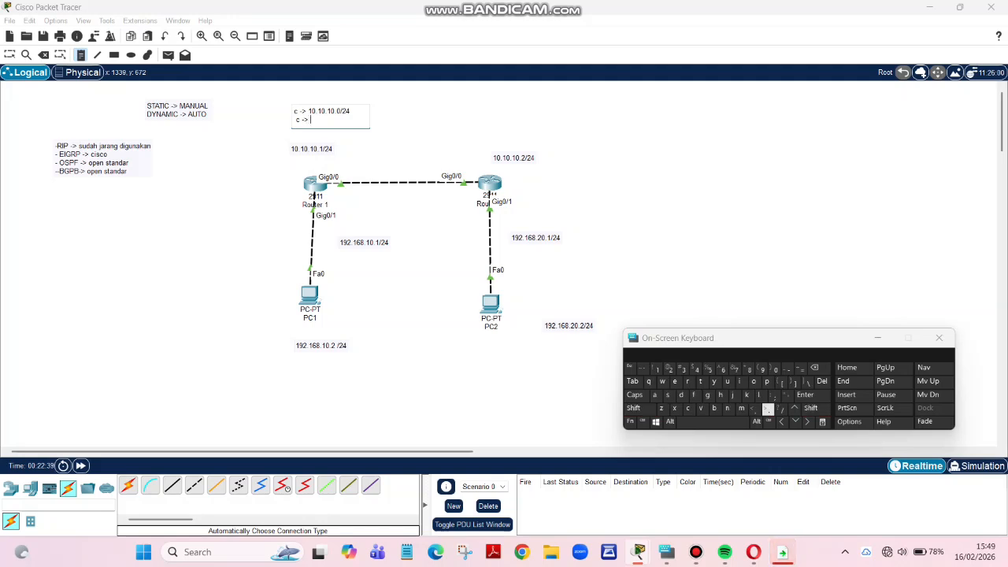
pyautogui.write('192.168')
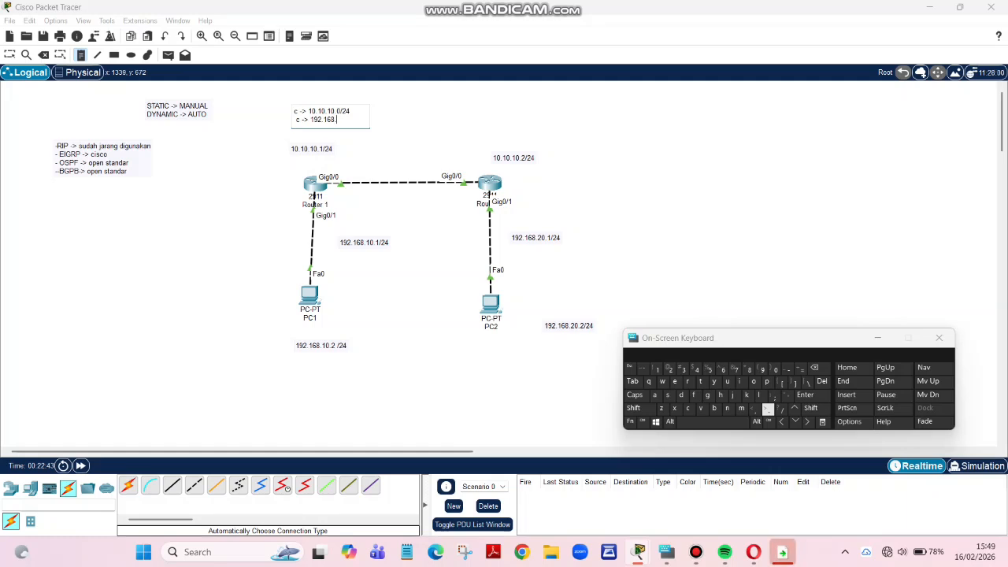
pyautogui.write('.10')
pyautogui.click(775, 369)
pyautogui.write('.0/24')
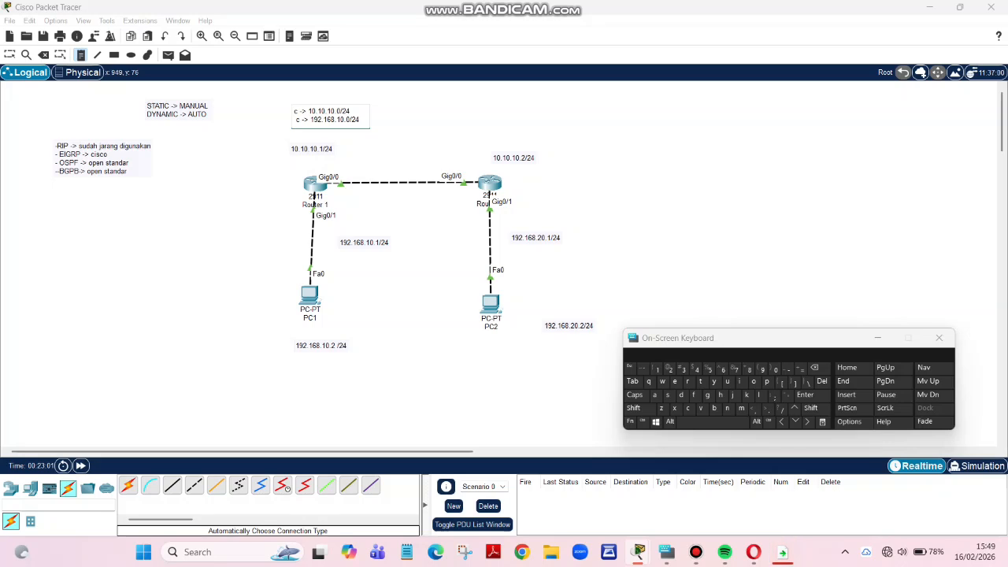
# Step: Place a note above Router 2 reading "c ->10.10.10.0/24"
pyautogui.click(494, 100)
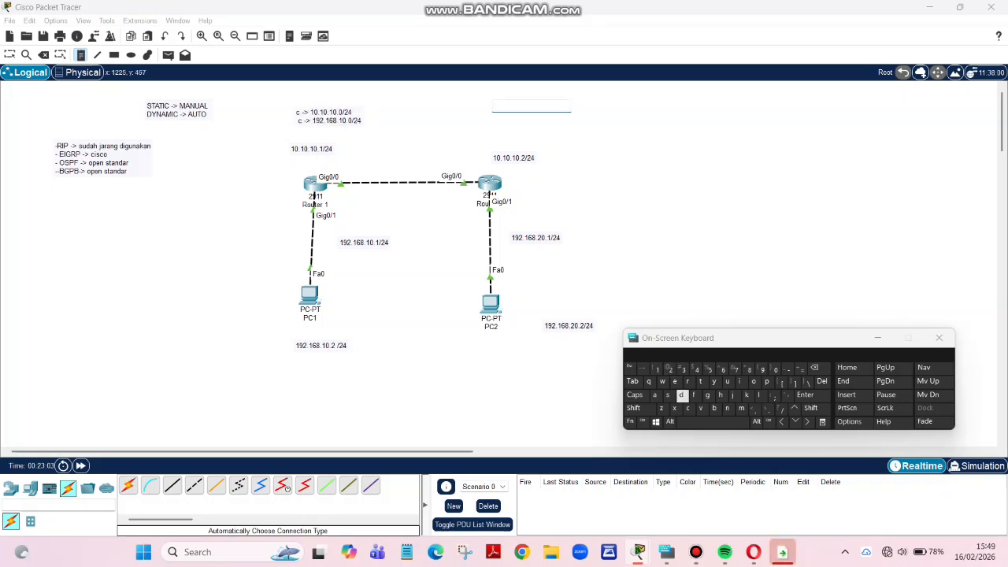
pyautogui.click(674, 408)
pyautogui.press('BackSpace')
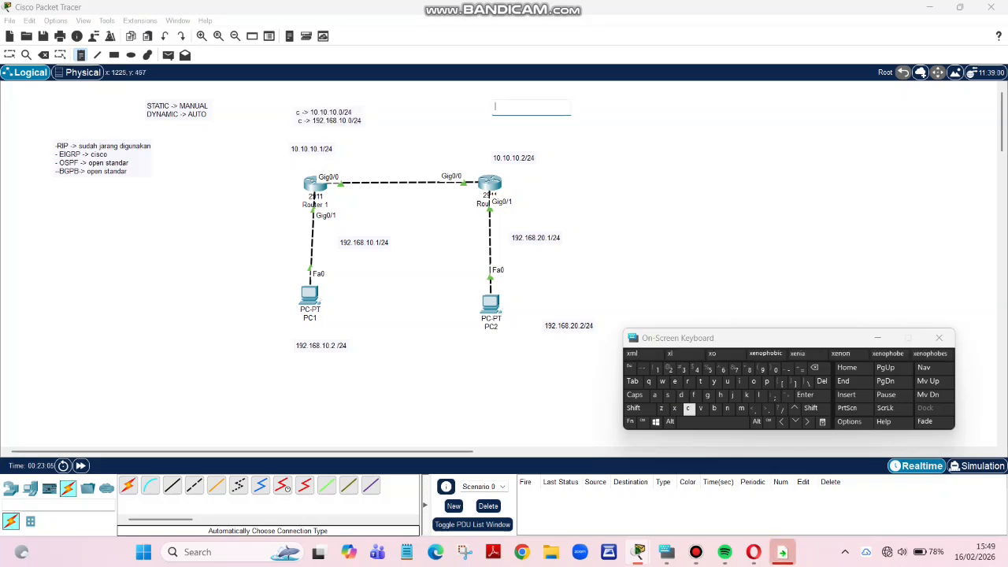
pyautogui.write('c -')
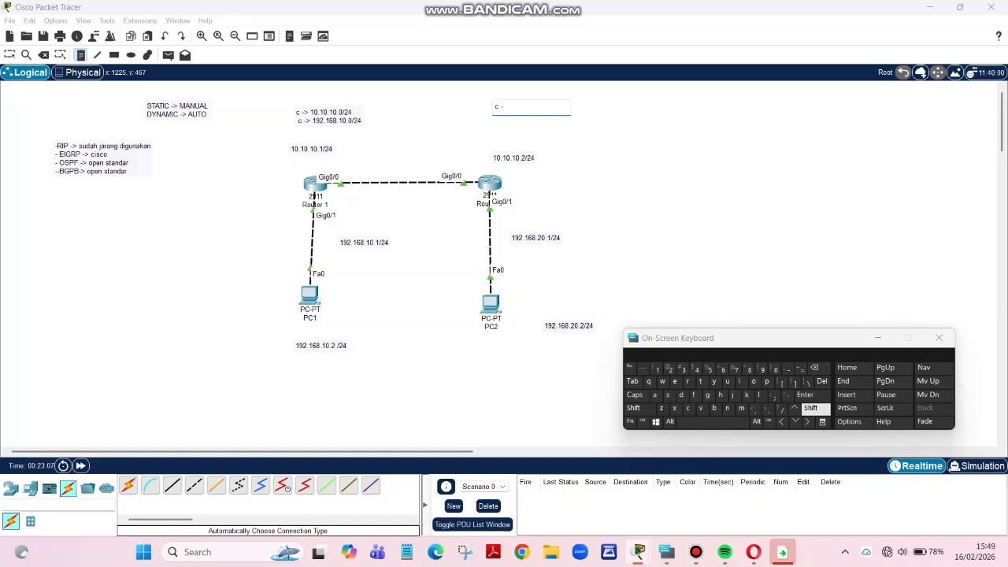
pyautogui.write('>')
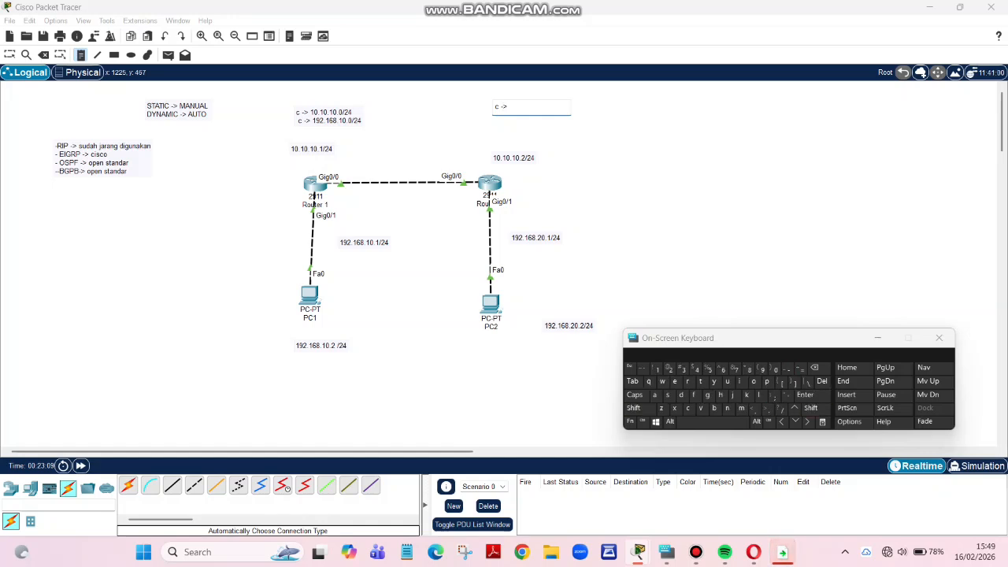
pyautogui.write('0')
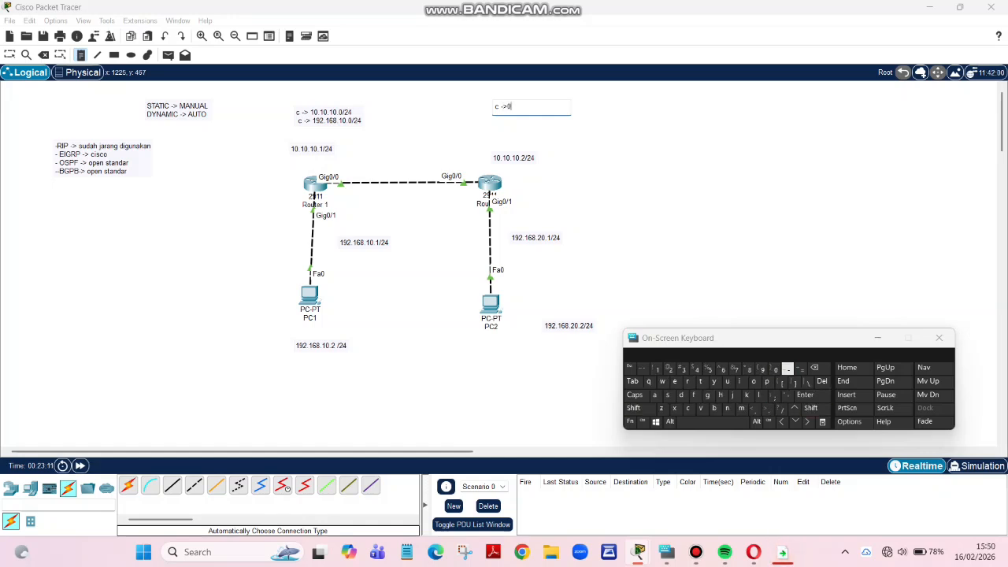
pyautogui.press('BackSpace')
pyautogui.write('1-')
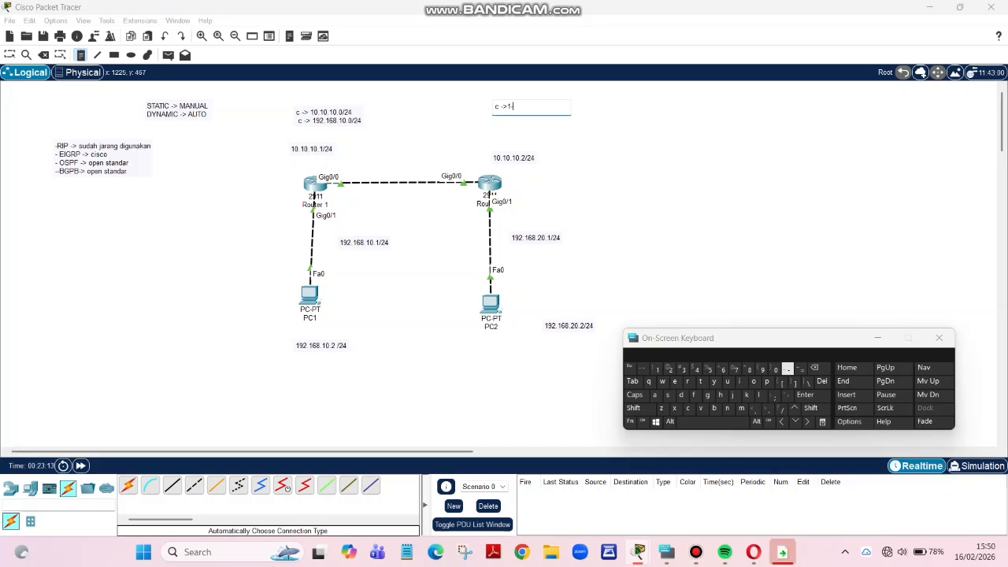
pyautogui.write('010')
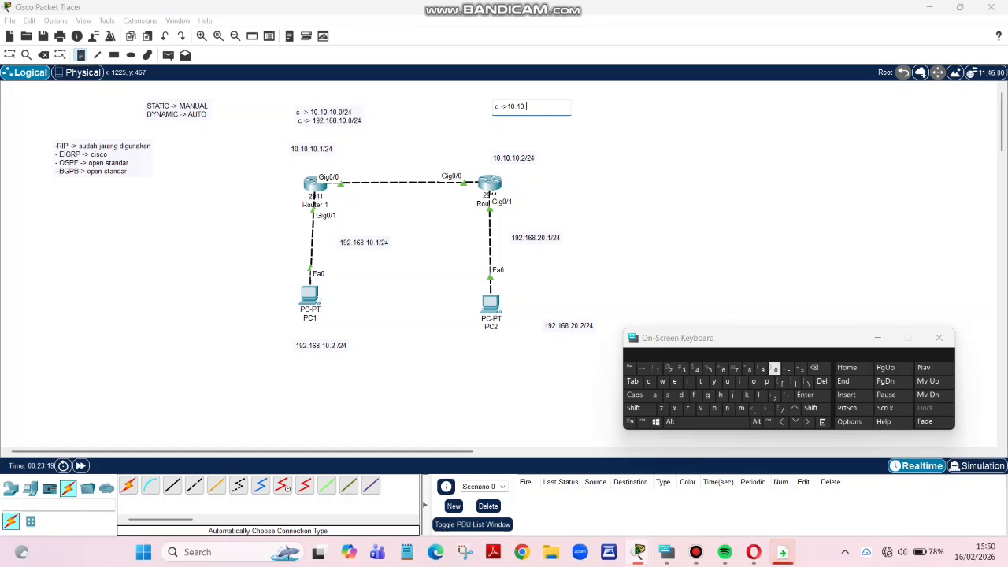
pyautogui.write('.10')
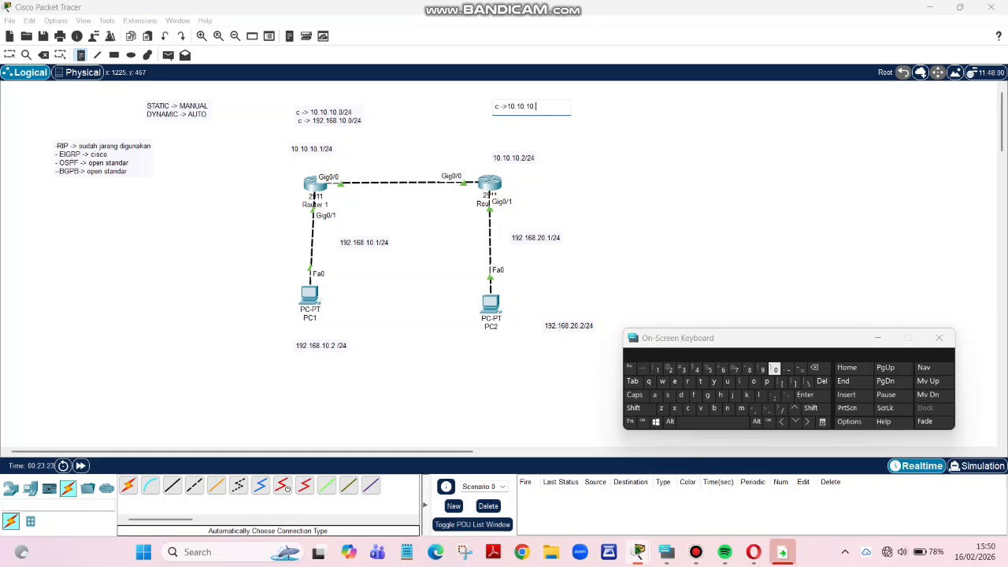
pyautogui.write('.0/24')
# Step: Start a second line reading "c ->" in the note above Router 2, and return to selection mode
pyautogui.press('Return')
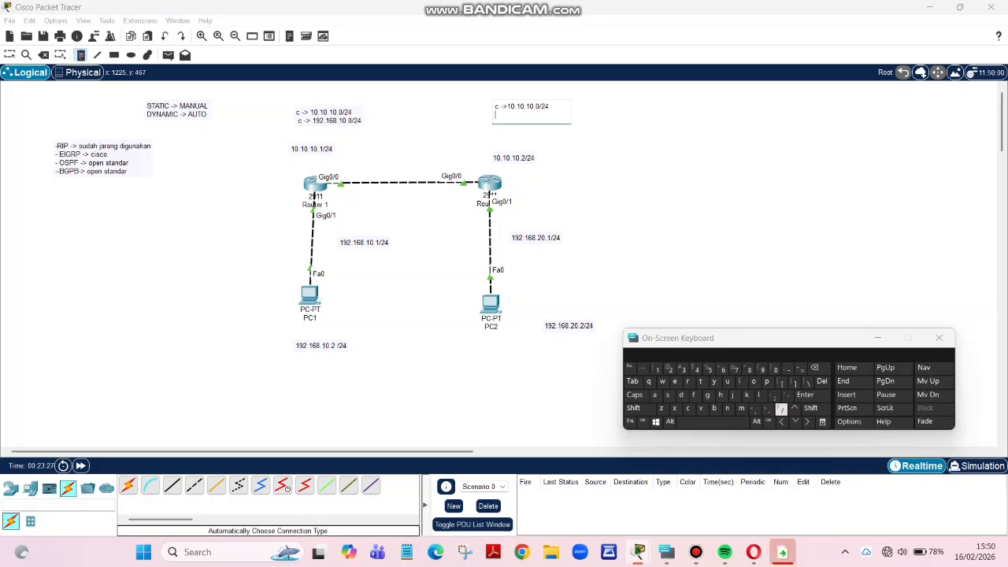
pyautogui.write('c')
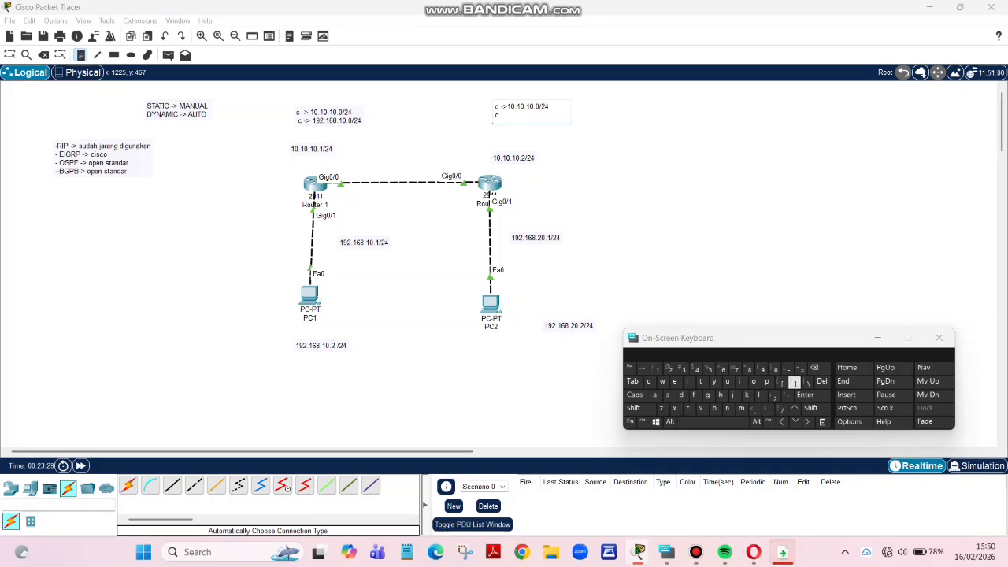
pyautogui.write(' ->')
pyautogui.press('space')
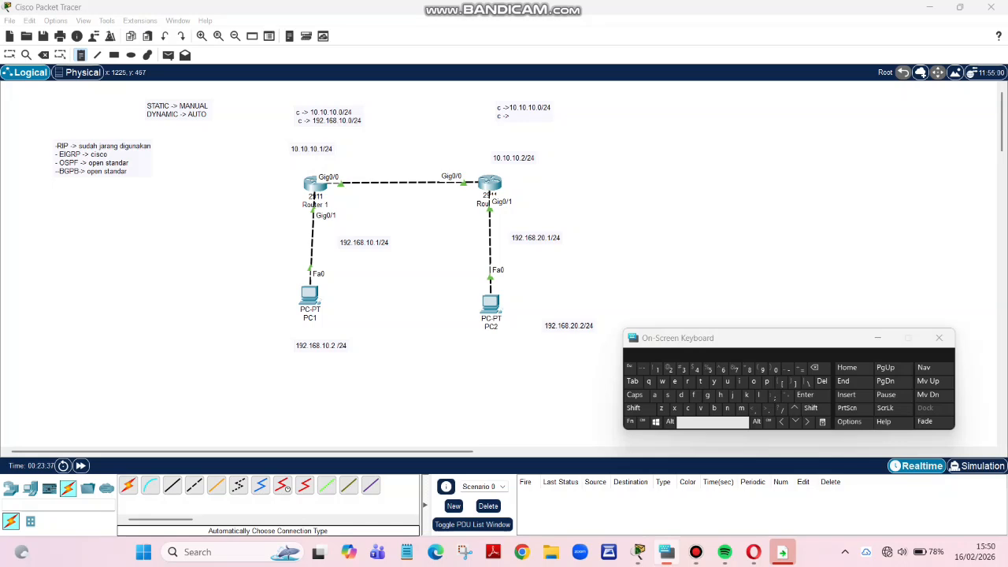
pyautogui.click(514, 115)
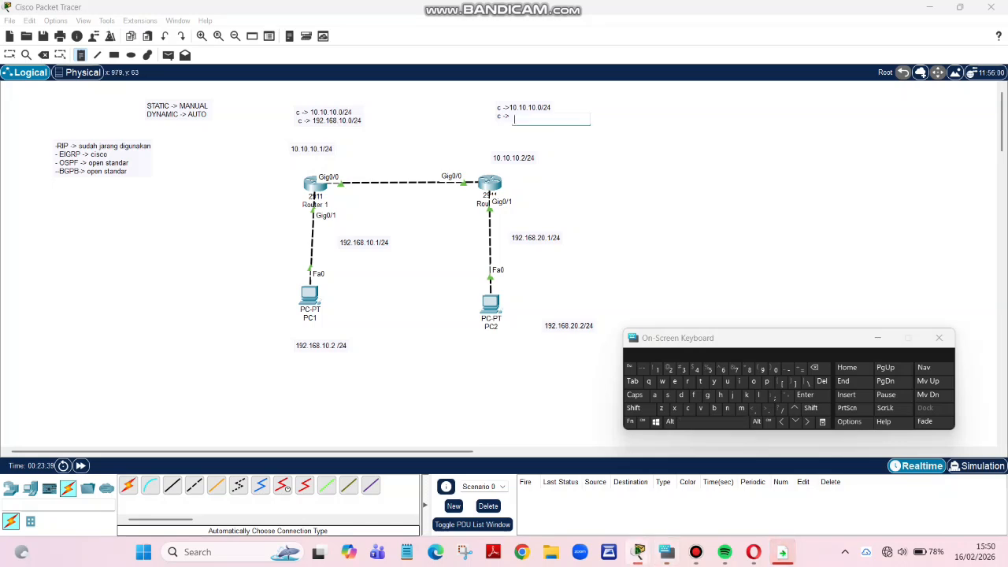
pyautogui.click(9, 55)
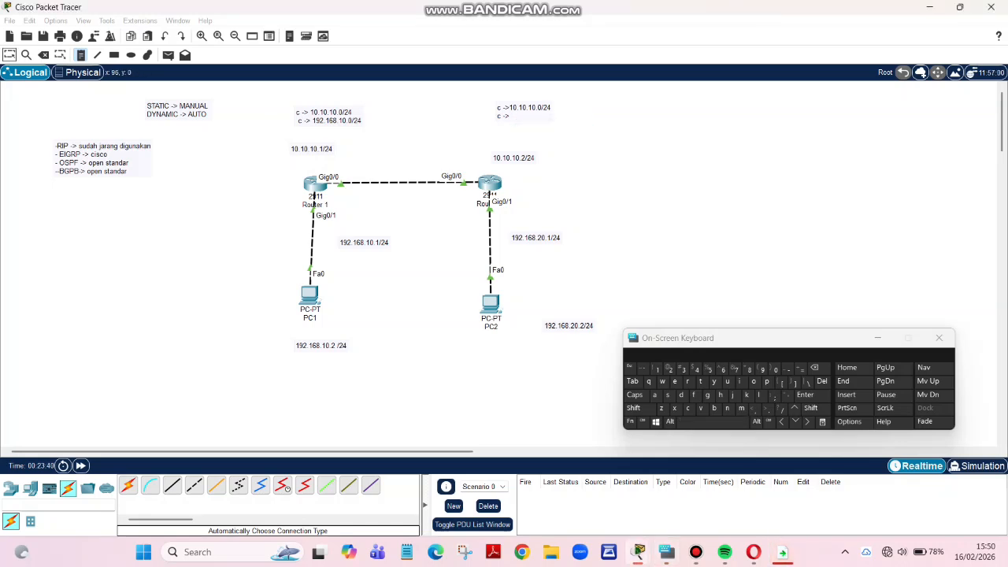
# Step: Complete the second line of Router 2's note with 192.168.20.0/24, and shift Router 1's network note slightly upward
pyautogui.click(512, 116)
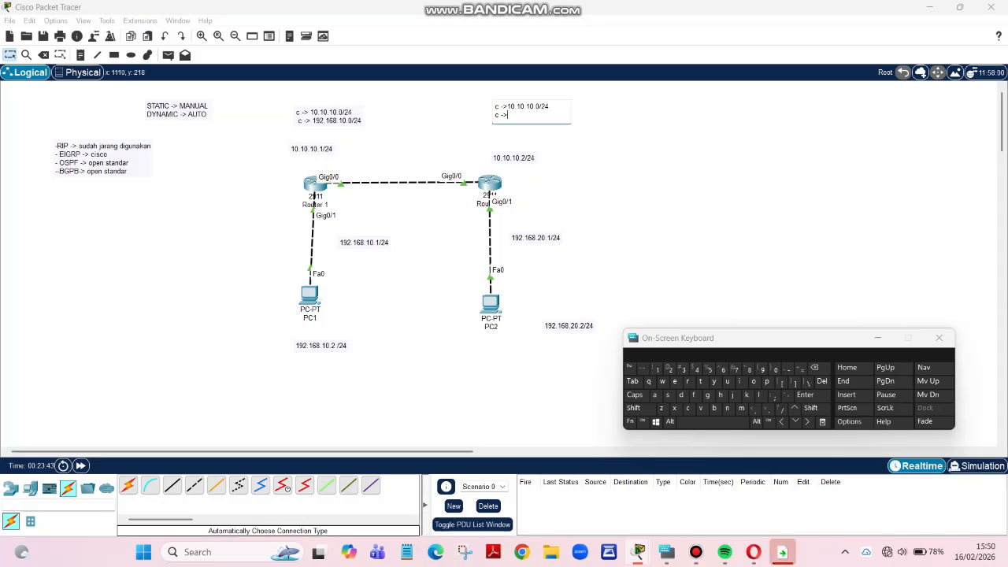
pyautogui.write('19')
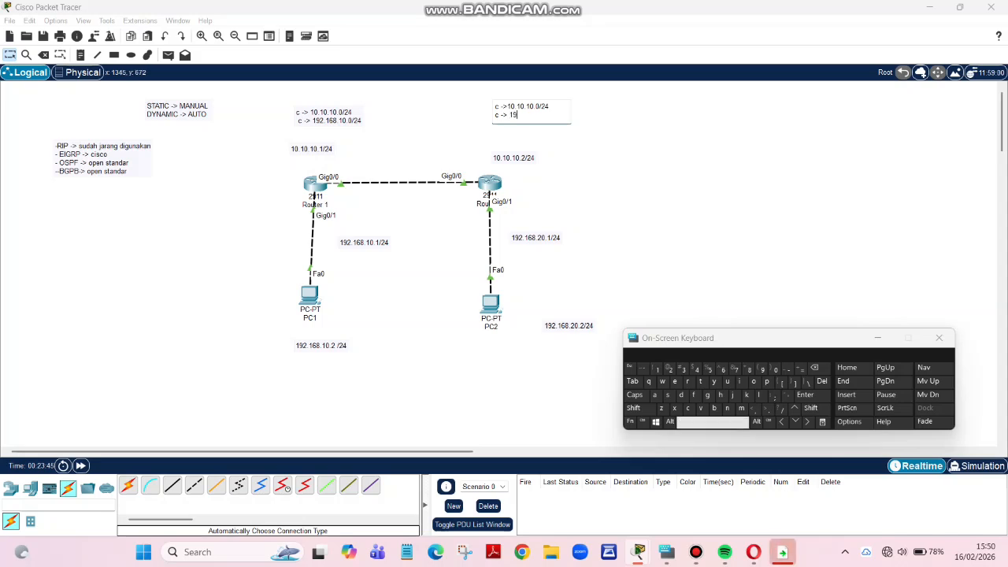
pyautogui.write('2.168')
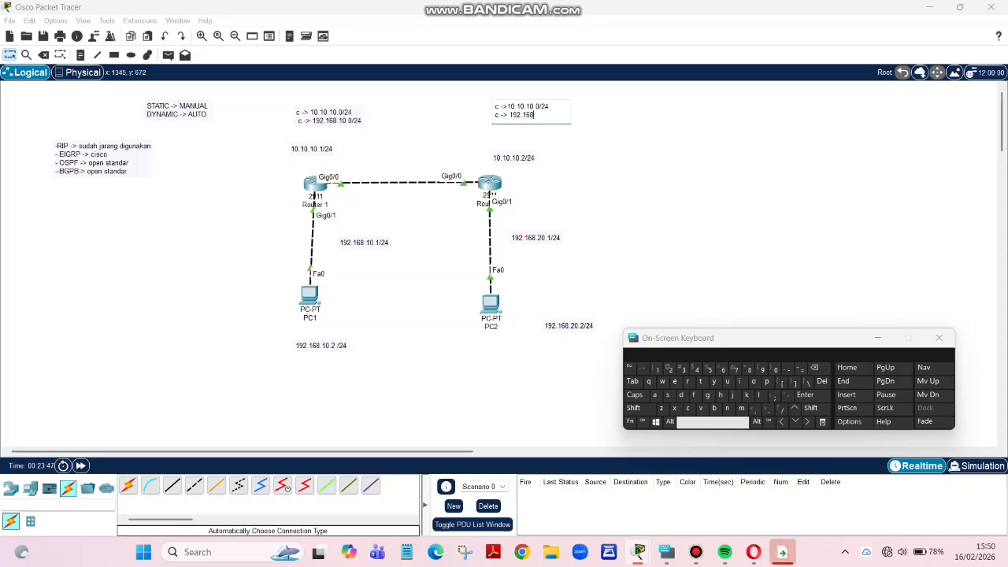
pyautogui.write('.')
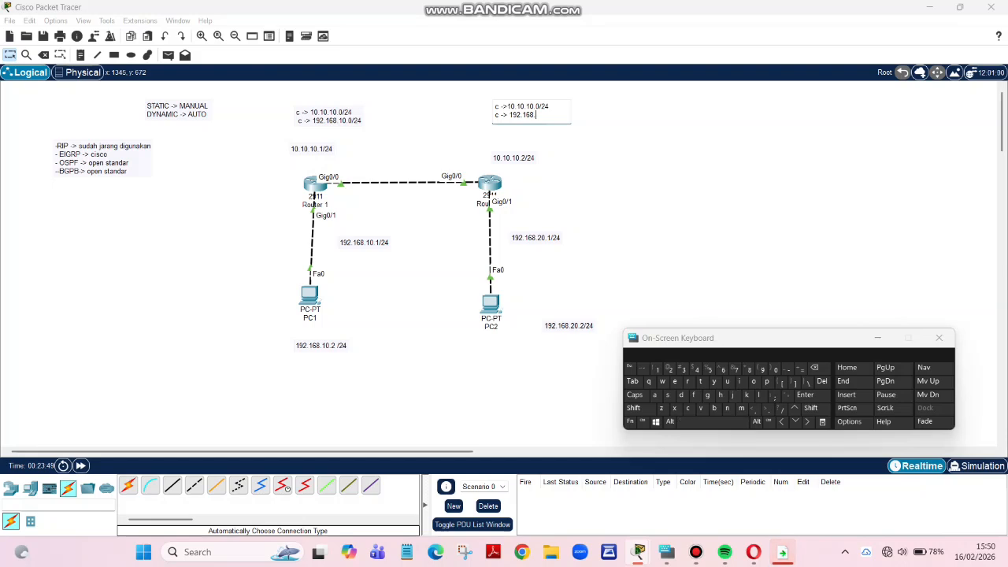
pyautogui.write('10')
pyautogui.press('BackSpace')
pyautogui.press('BackSpace')
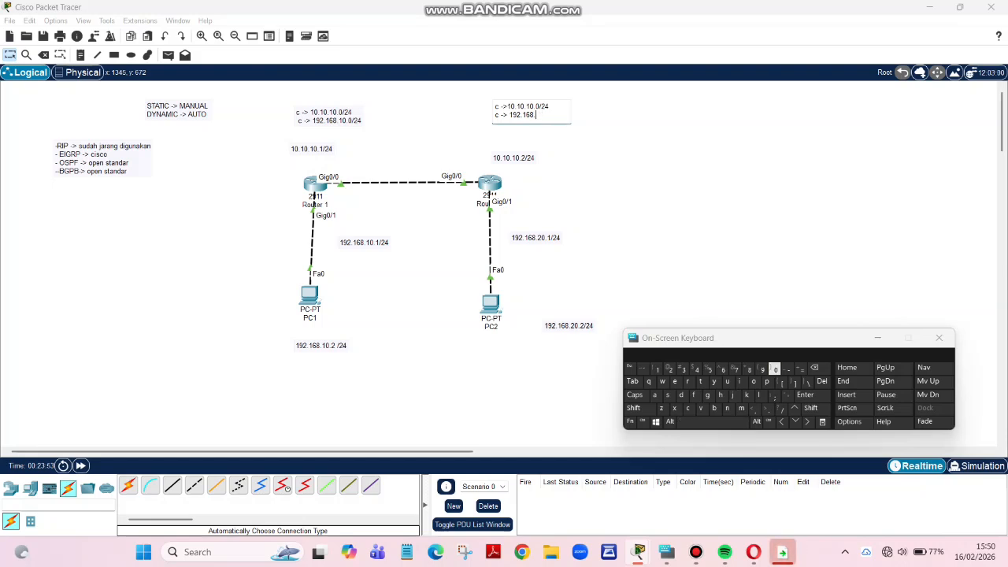
pyautogui.write('20.0/24')
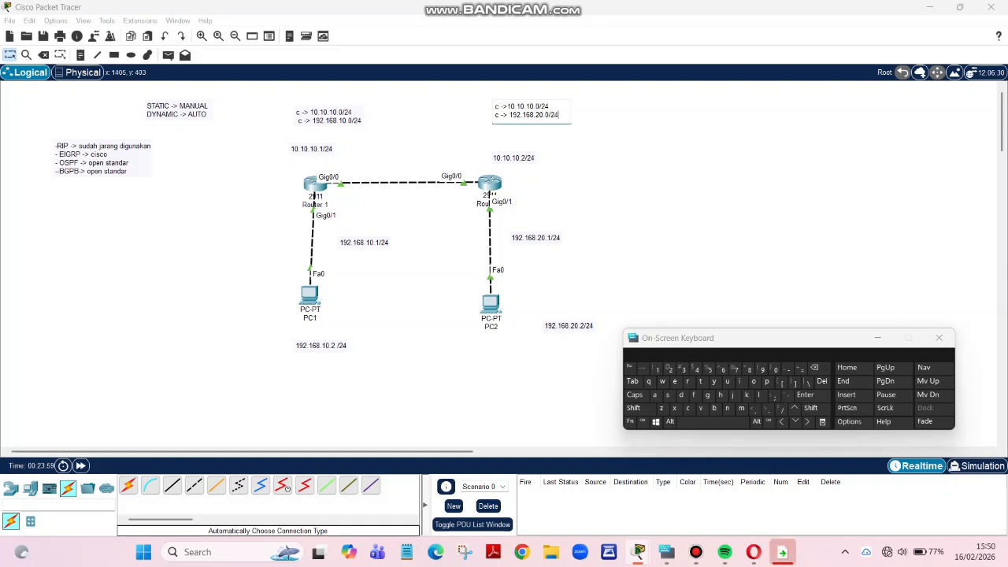
pyautogui.click(683, 231)
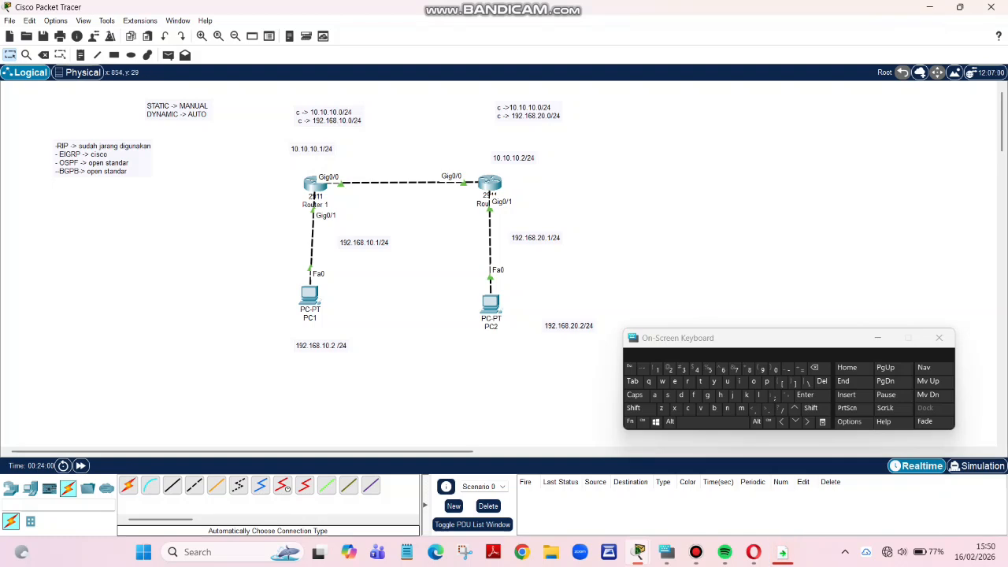
pyautogui.moveTo(325, 116); pyautogui.dragTo(330, 106)
pyautogui.click(746, 227)
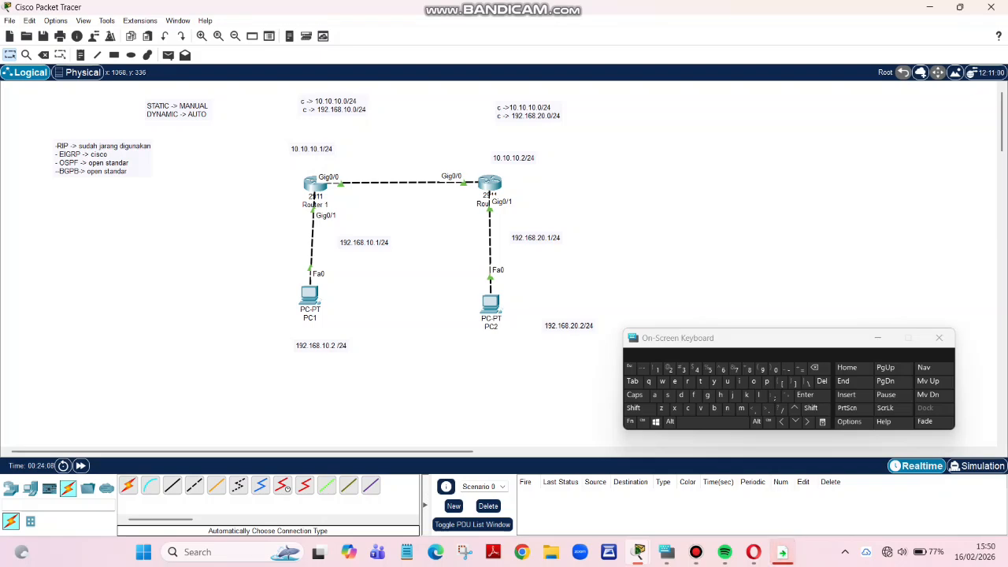
# Step: Open Router 1's command line and enter EIGRP configuration with "router eigrp 10"
pyautogui.click(311, 183)
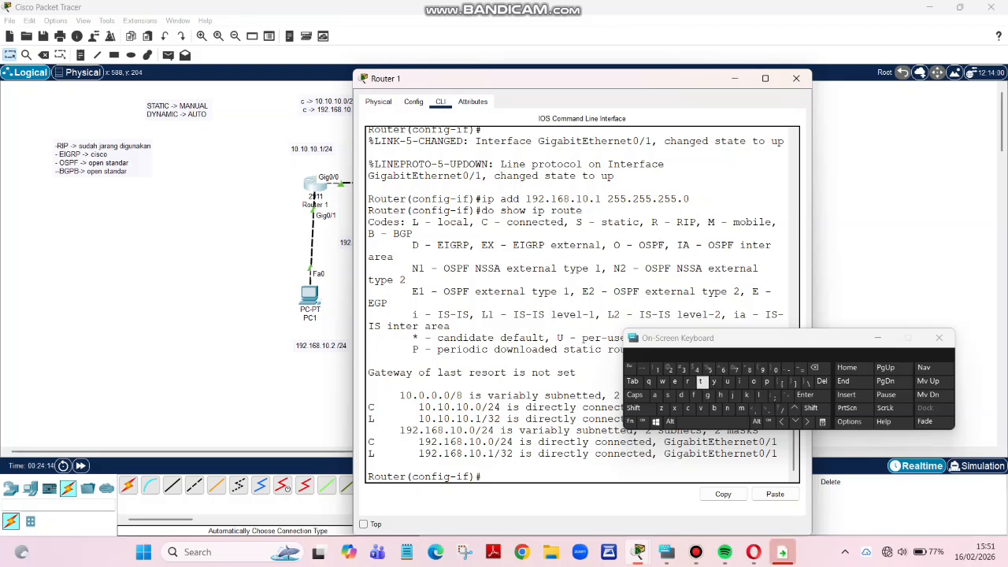
pyautogui.click(688, 381)
pyautogui.click(753, 382)
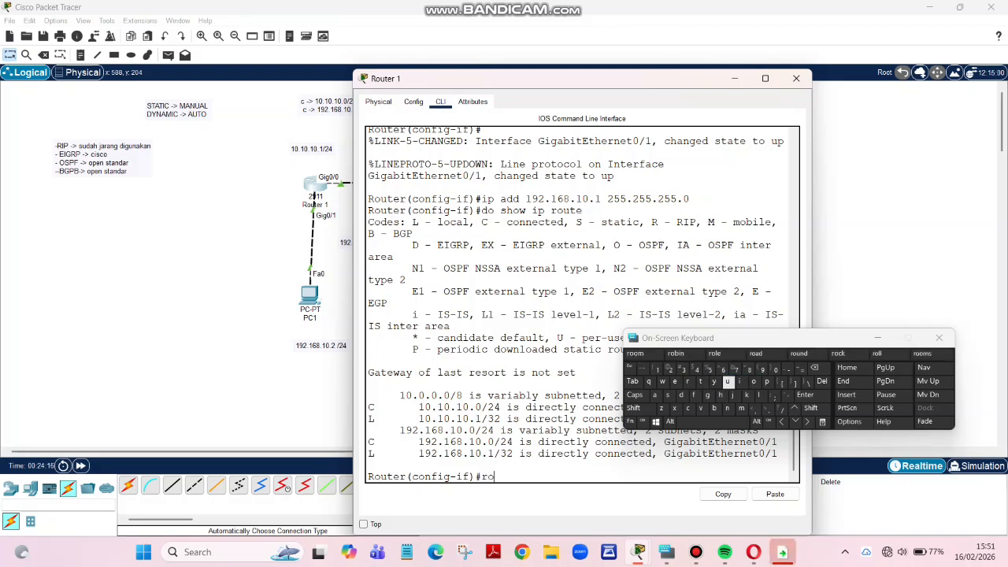
pyautogui.click(728, 382)
pyautogui.click(701, 382)
pyautogui.click(674, 381)
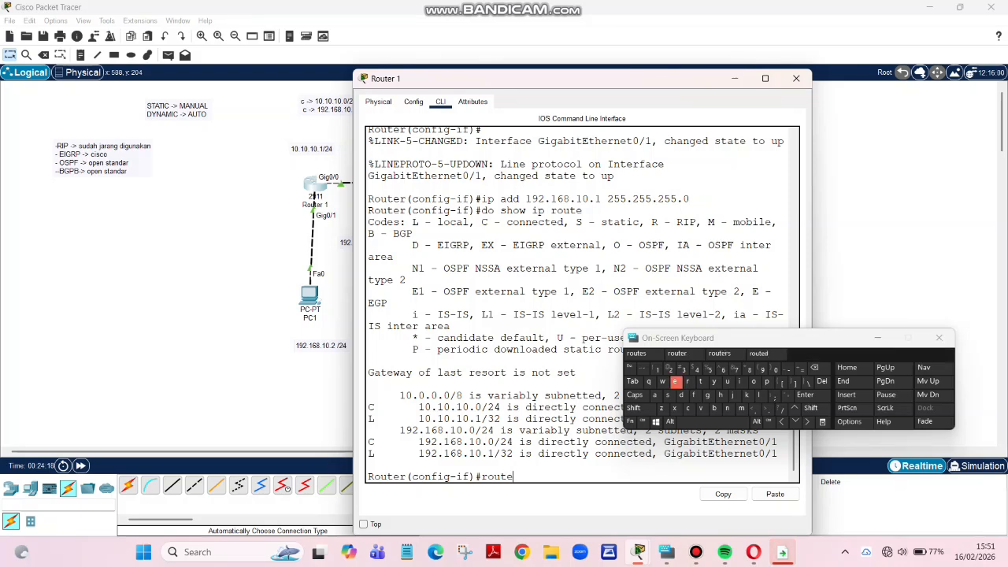
pyautogui.click(674, 381)
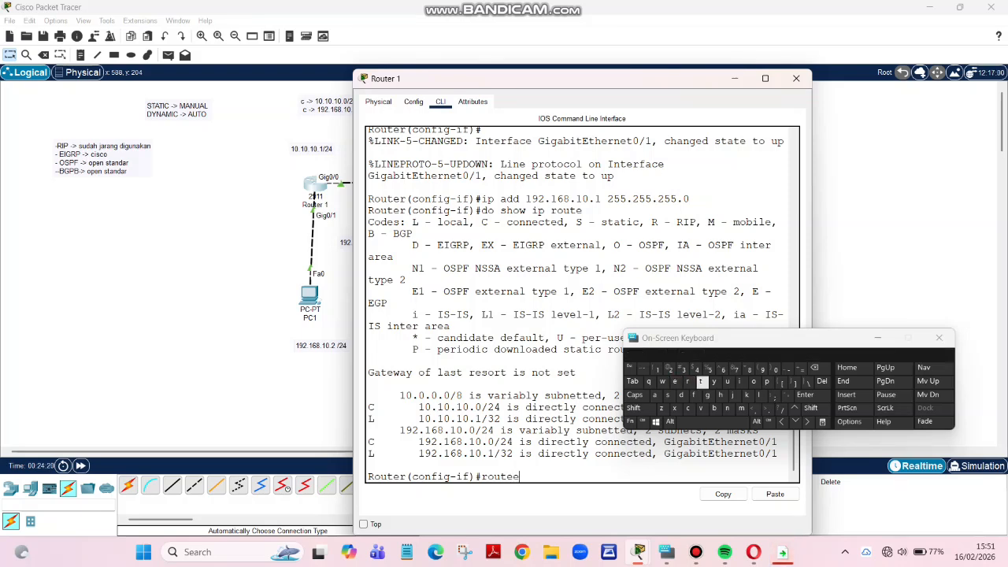
pyautogui.press('BackSpace')
pyautogui.write('r eig')
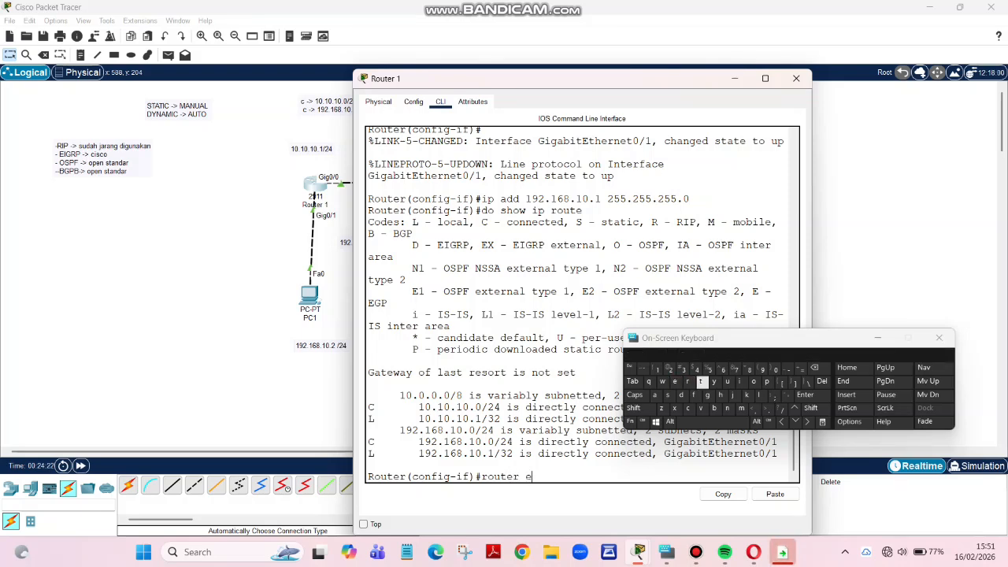
pyautogui.write('rp 10')
pyautogui.press('Return')
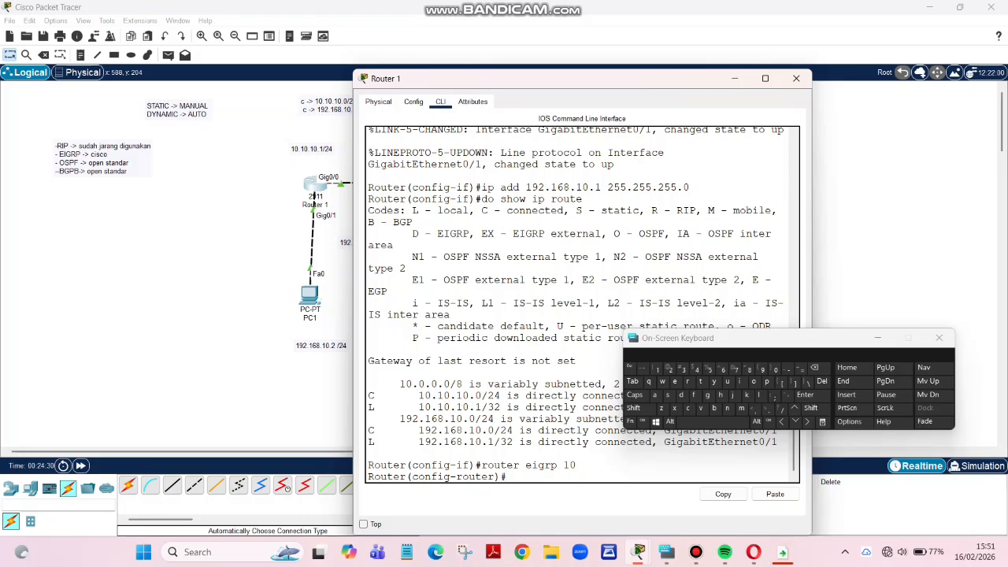
# Step: Advertise the network 10.10.10.0 in Router 1's EIGRP process
pyautogui.write('n')
pyautogui.write('et')
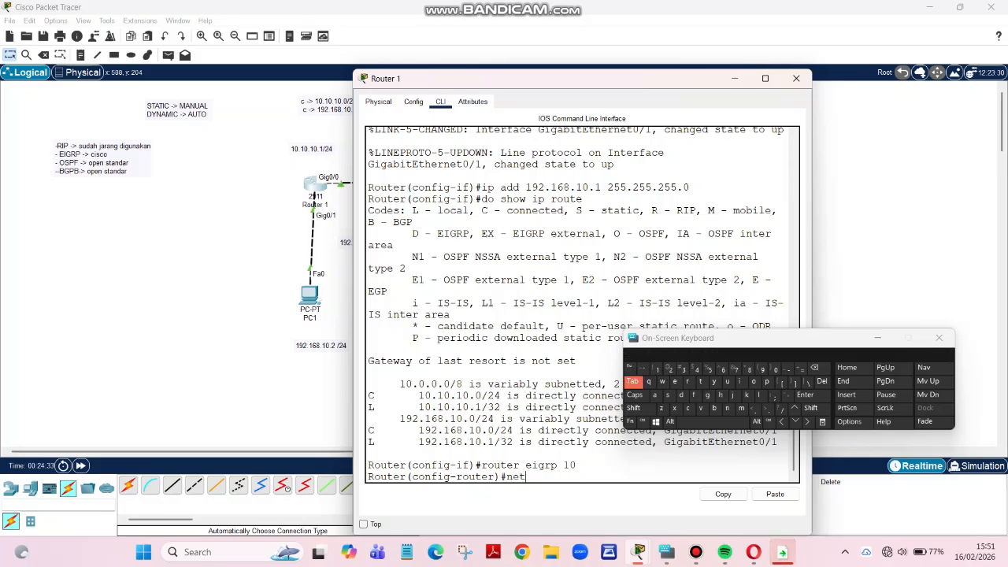
pyautogui.press('Tab')
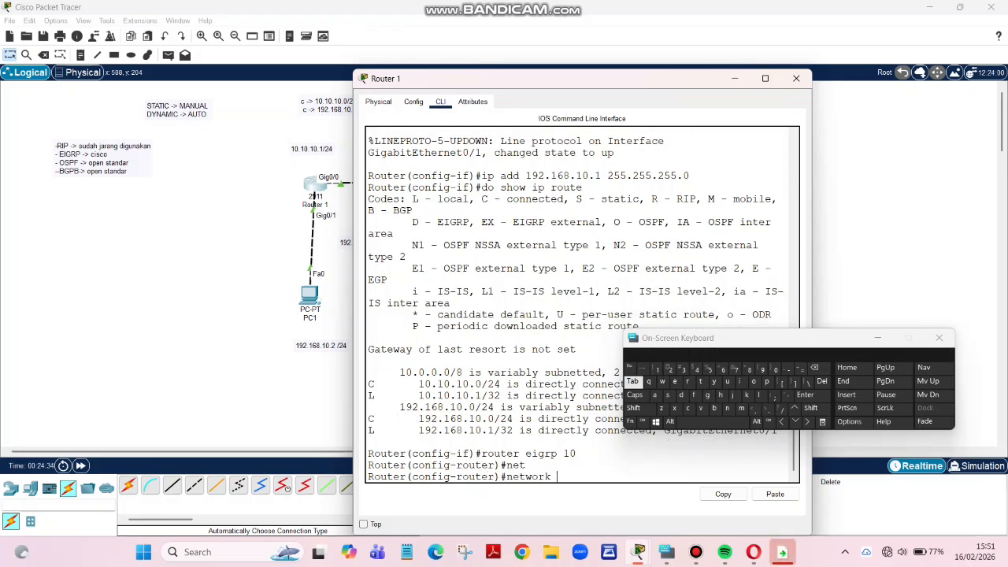
pyautogui.write('10.10.1')
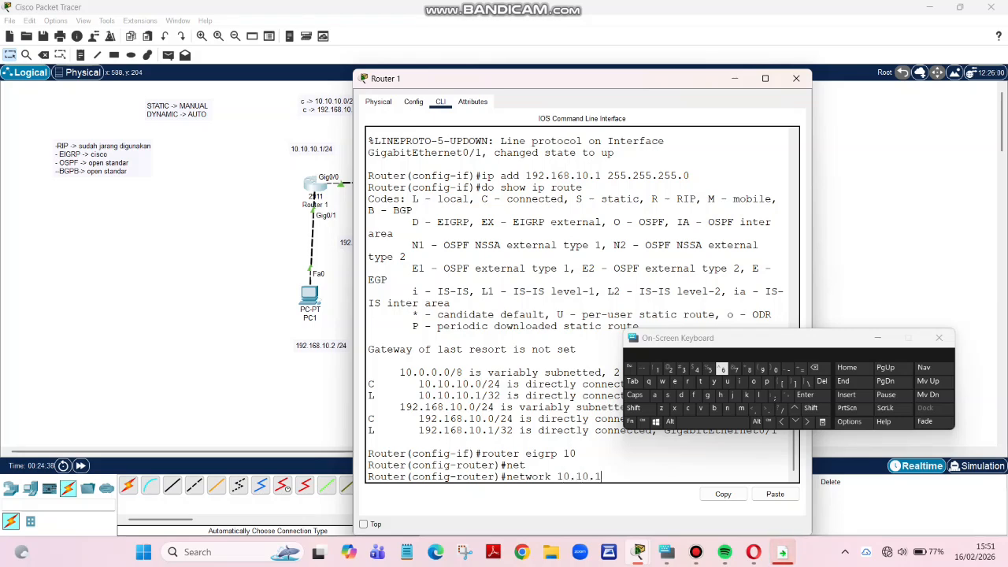
pyautogui.write('0.0')
pyautogui.press('Return')
# Step: Advertise the network 192.168.10.0 in Router 1's EIGRP process
pyautogui.press('Up')
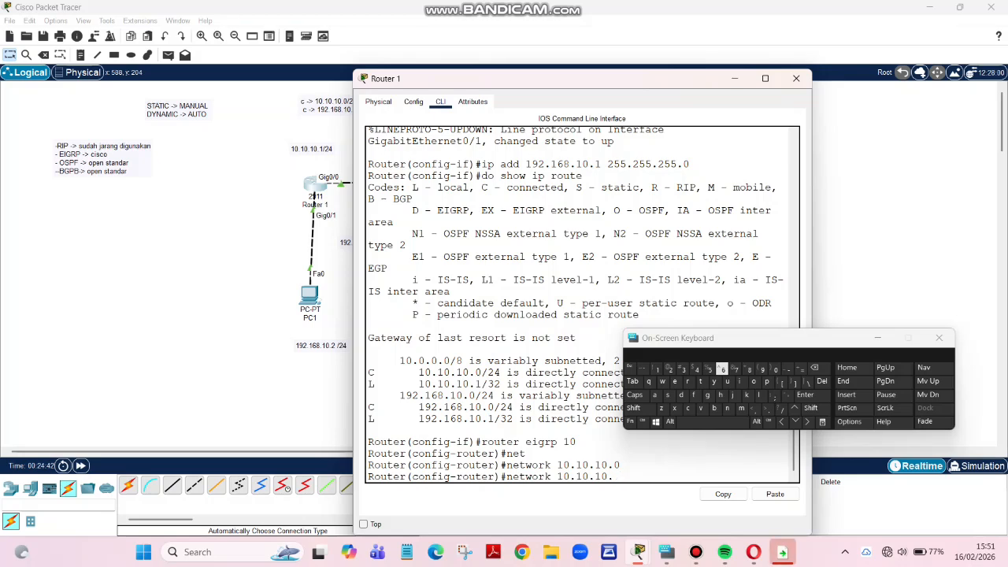
pyautogui.press('BackSpace')
pyautogui.press('BackSpace')
pyautogui.press('BackSpace')
pyautogui.press('BackSpace')
pyautogui.write('92')
pyautogui.press('BackSpace')
pyautogui.write('2.15')
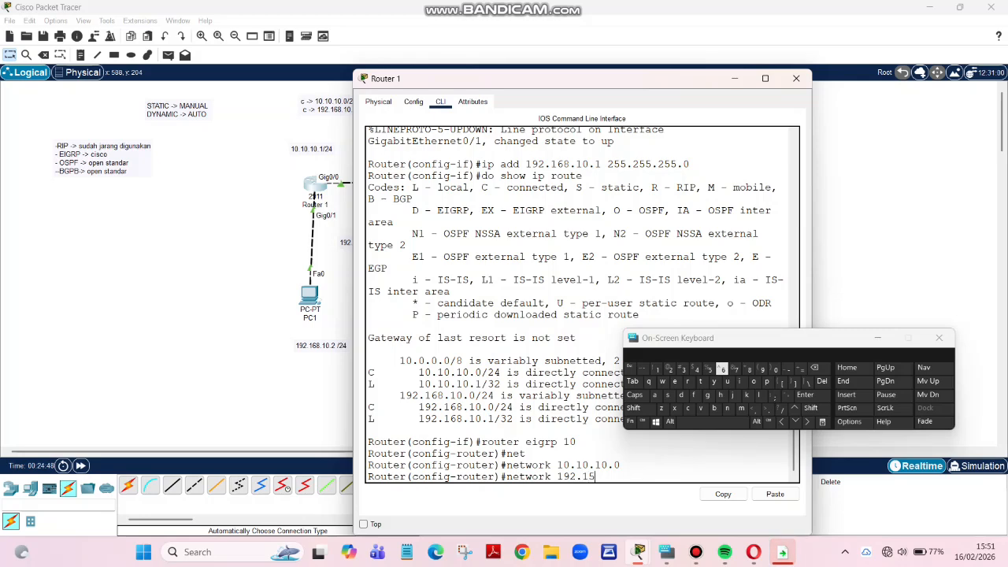
pyautogui.press('BackSpace')
pyautogui.write('68')
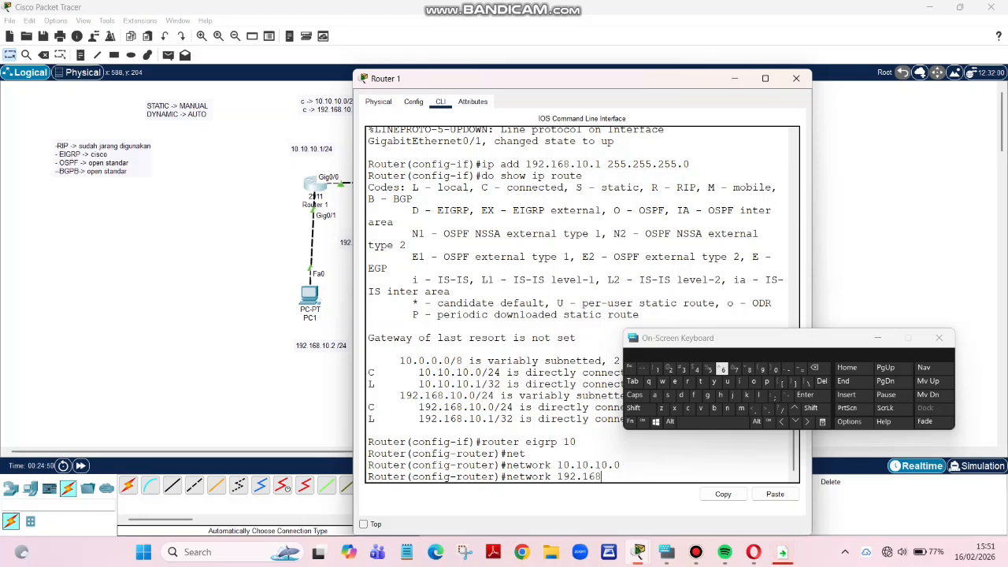
pyautogui.write('.10.0')
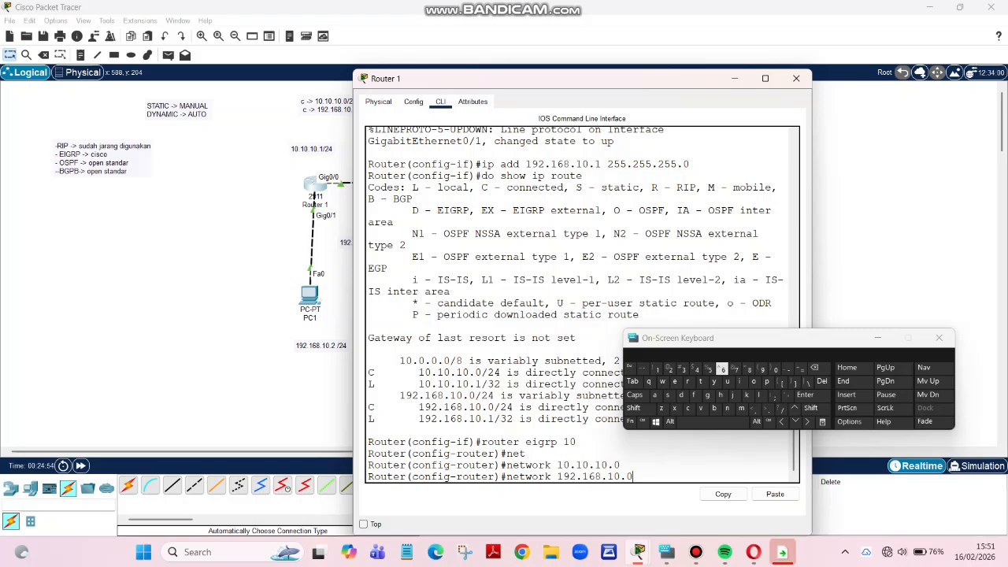
pyautogui.press('Return')
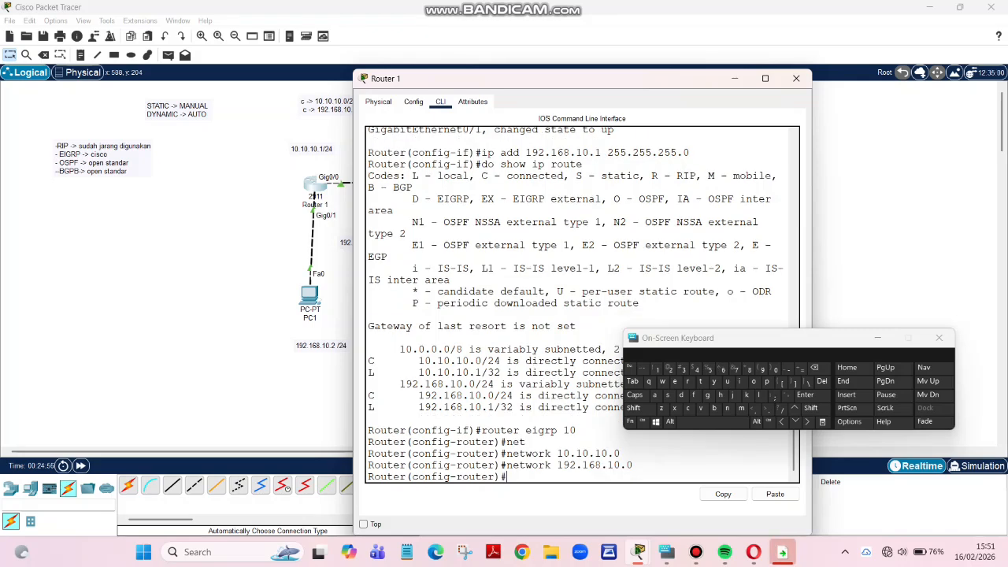
# Step: Switch to Router 2's command line and enter EIGRP configuration with "router eigrp 10"
pyautogui.click(530, 330)
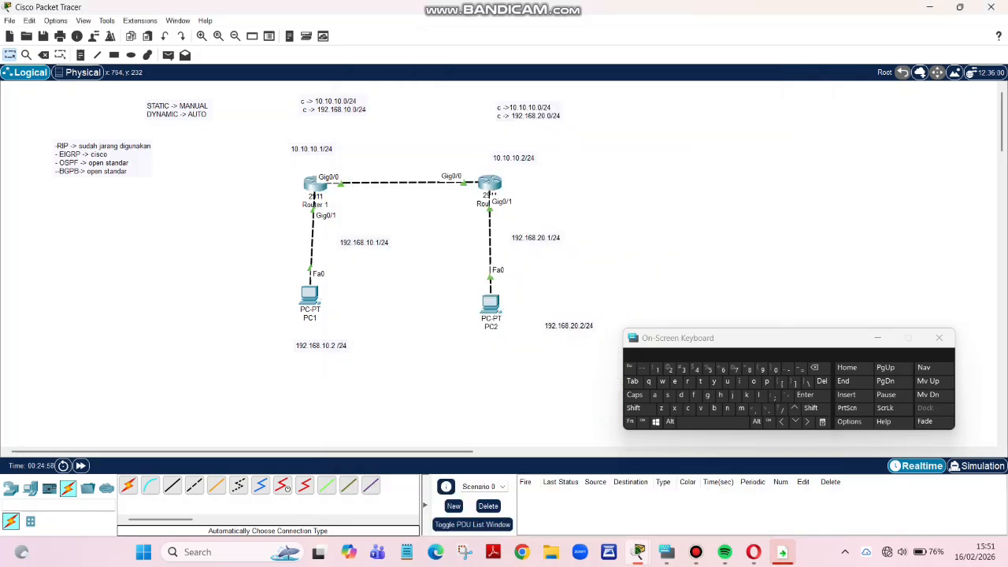
pyautogui.hotkey('alt', 'Tab')
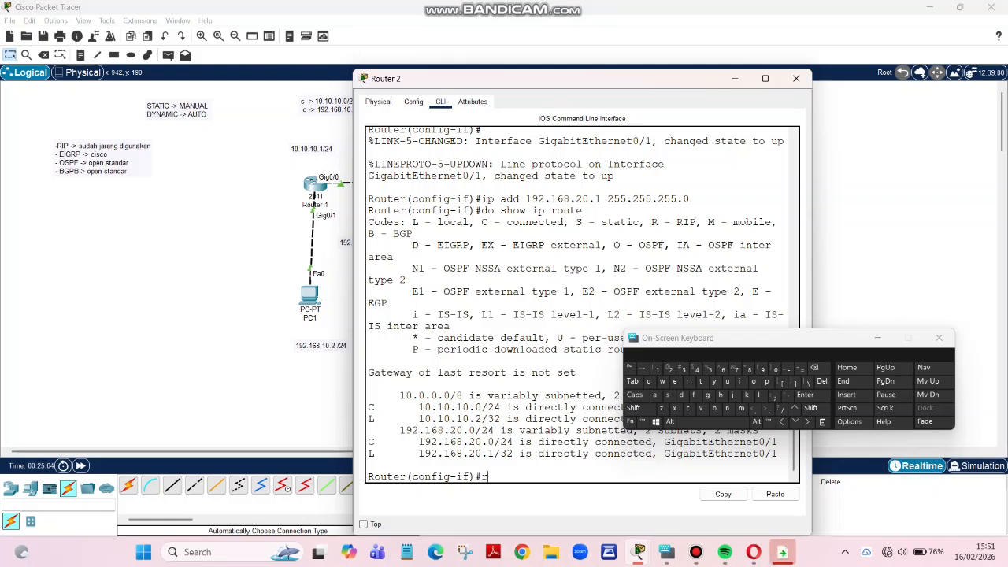
pyautogui.write('router eigrp 1')
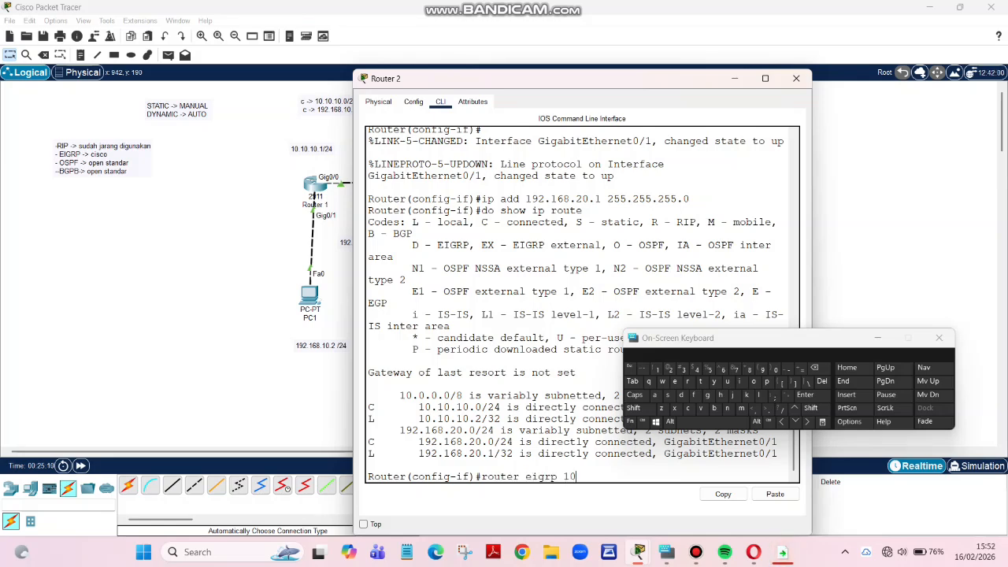
pyautogui.write('0')
pyautogui.press('Return')
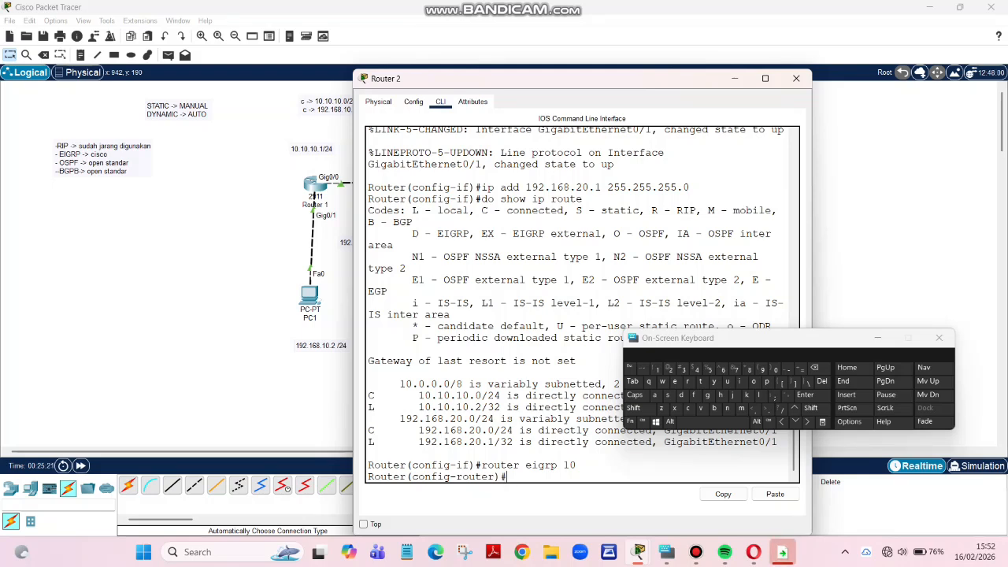
pyautogui.press('Up')
pyautogui.press('Up')
pyautogui.press('BackSpace')
pyautogui.press('BackSpace')
pyautogui.press('BackSpace')
pyautogui.press('BackSpace')
pyautogui.press('BackSpace')
pyautogui.press('BackSpace')
pyautogui.press('BackSpace')
pyautogui.press('BackSpace')
pyautogui.press('BackSpace')
pyautogui.press('BackSpace')
pyautogui.press('BackSpace')
pyautogui.press('BackSpace')
pyautogui.press('BackSpace')
pyautogui.press('BackSpace')
pyautogui.press('BackSpace')
pyautogui.press('BackSpace')
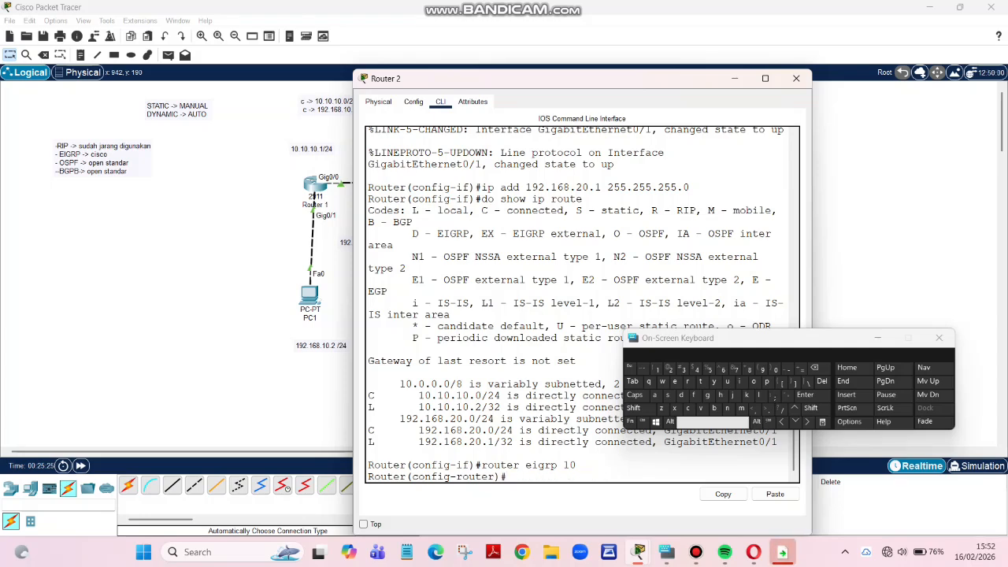
# Step: Advertise the network 10.10.10.0 in Router 2's EIGRP process and return to a clean prompt
pyautogui.write('ne')
pyautogui.click(700, 381)
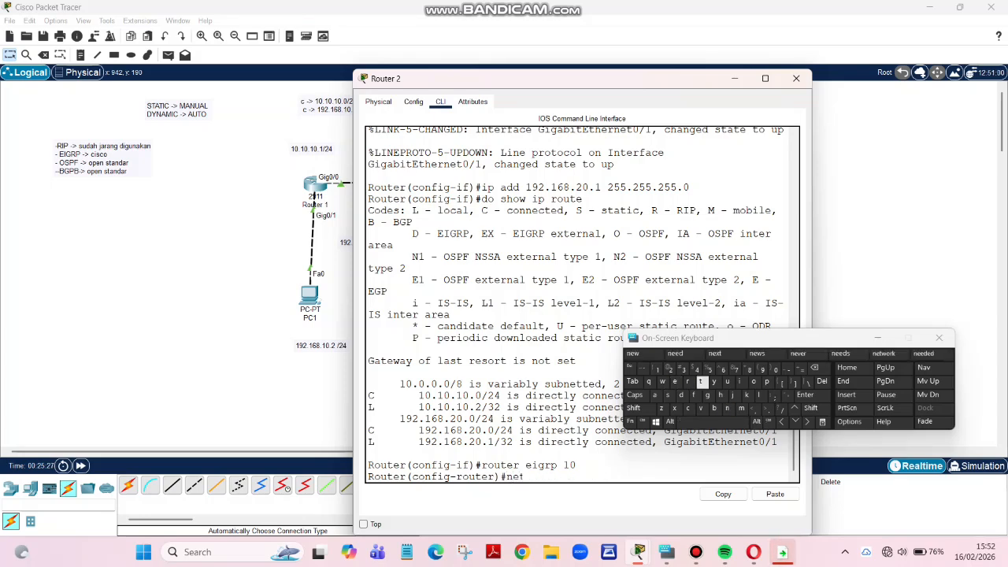
pyautogui.press('Tab')
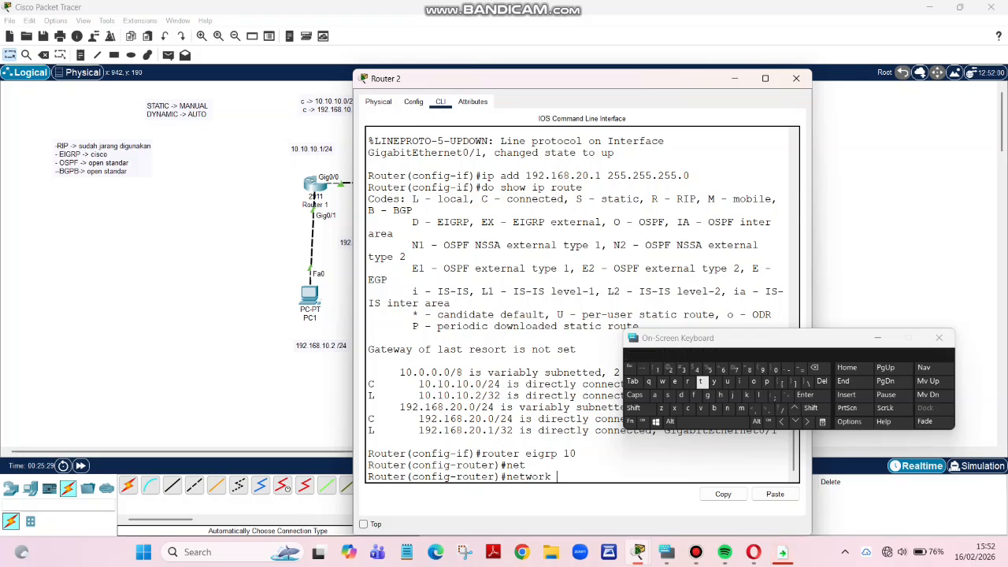
pyautogui.write('10')
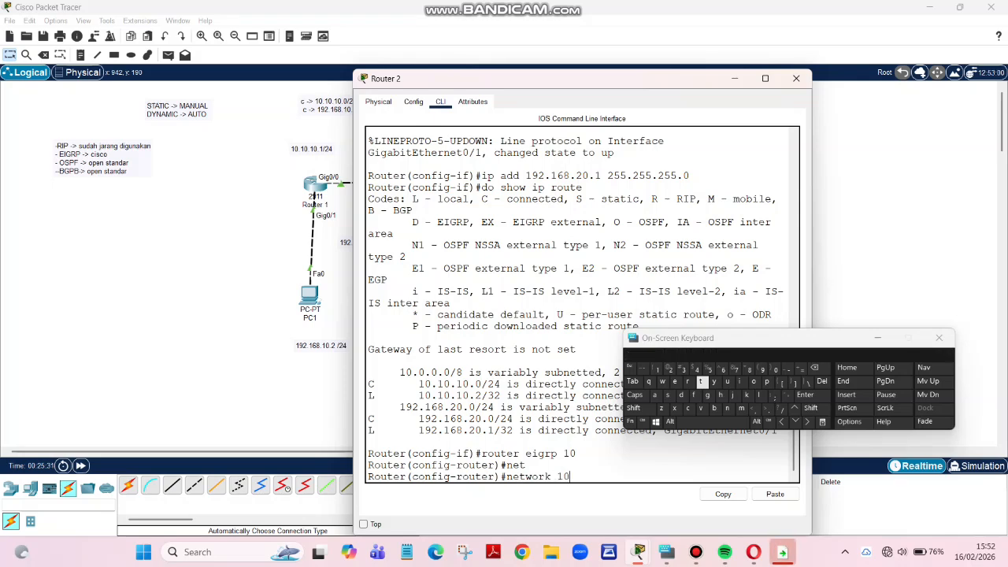
pyautogui.write('.10.10.0')
pyautogui.press('Return')
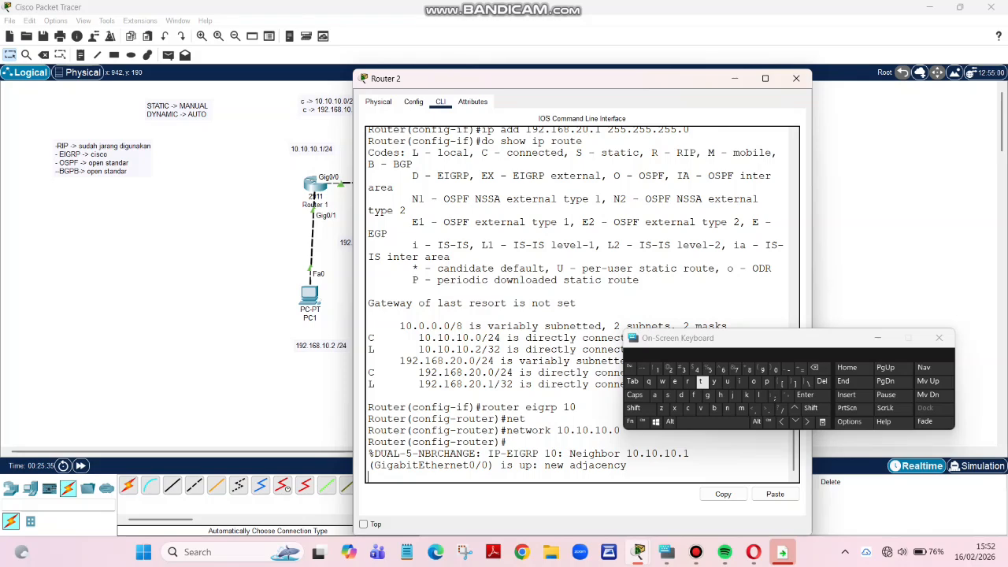
pyautogui.press('Return')
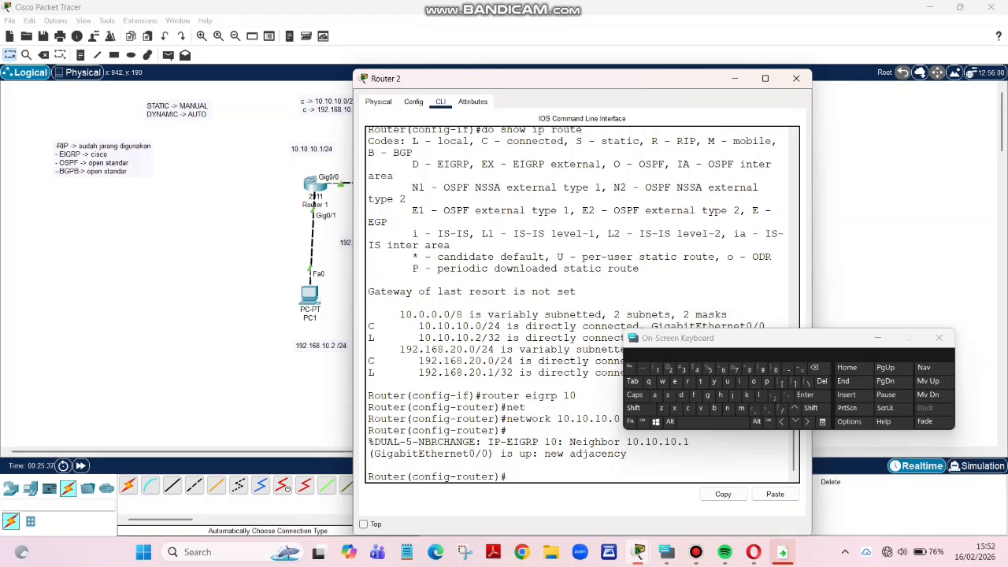
# Step: Examine the EIGRP neighbor adjacency message and the network command above it in Router 2's console
pyautogui.moveTo(369, 441); pyautogui.dragTo(627, 455)
pyautogui.click(625, 455)
pyautogui.moveTo(602, 419); pyautogui.dragTo(577, 419)
pyautogui.click(614, 454)
pyautogui.moveTo(626, 442); pyautogui.dragTo(628, 454)
pyautogui.click(508, 476)
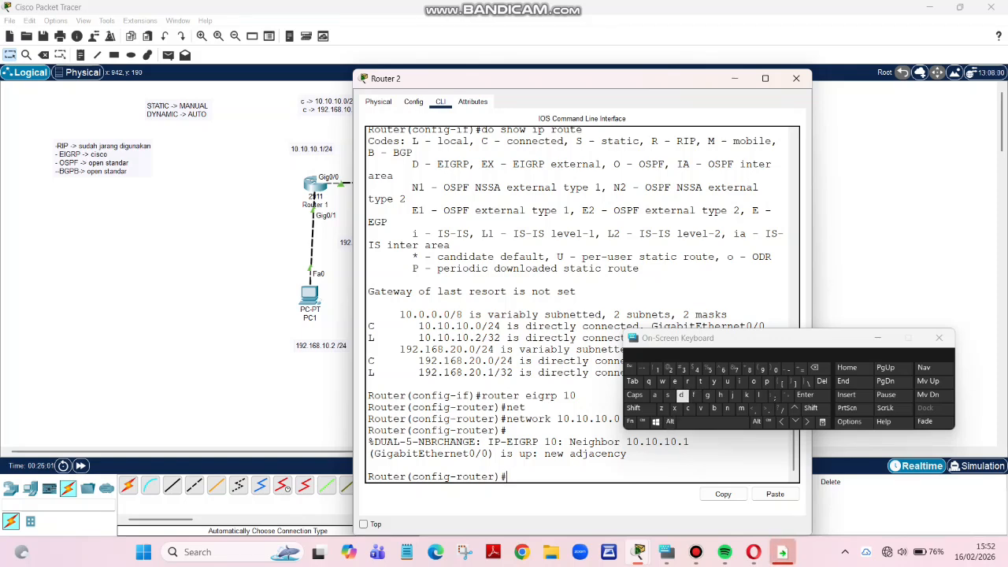
# Step: Show Router 2's EIGRP neighbor table with "do show ip eigrp neighbor" and uncover the full output
pyautogui.click(681, 395)
pyautogui.click(754, 381)
pyautogui.click(713, 421)
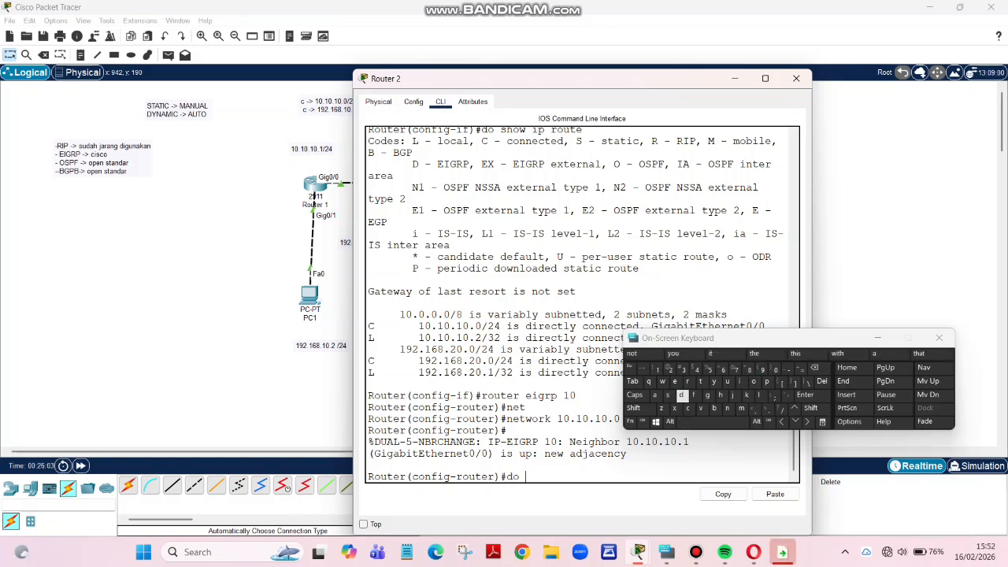
pyautogui.click(675, 394)
pyautogui.click(720, 394)
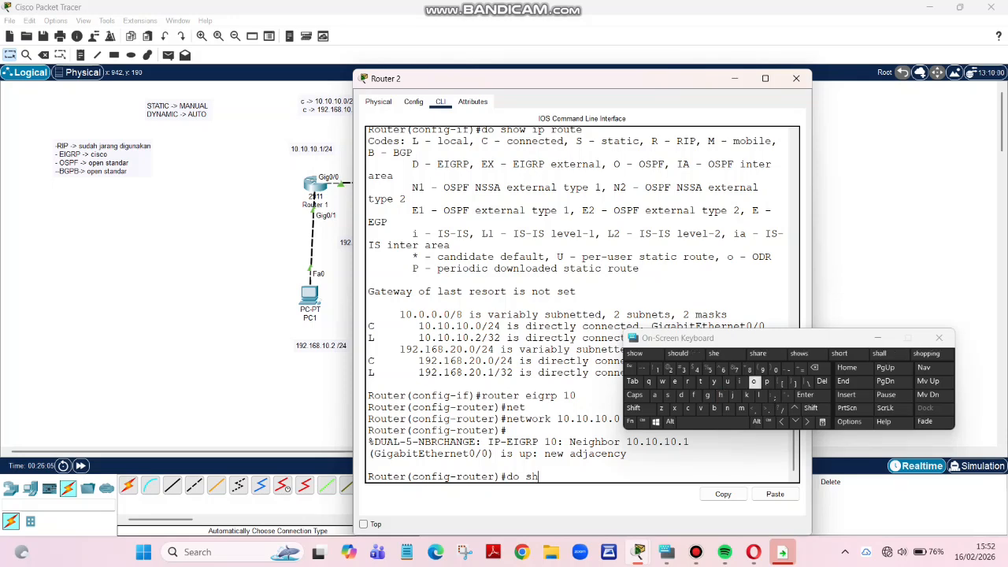
pyautogui.click(754, 381)
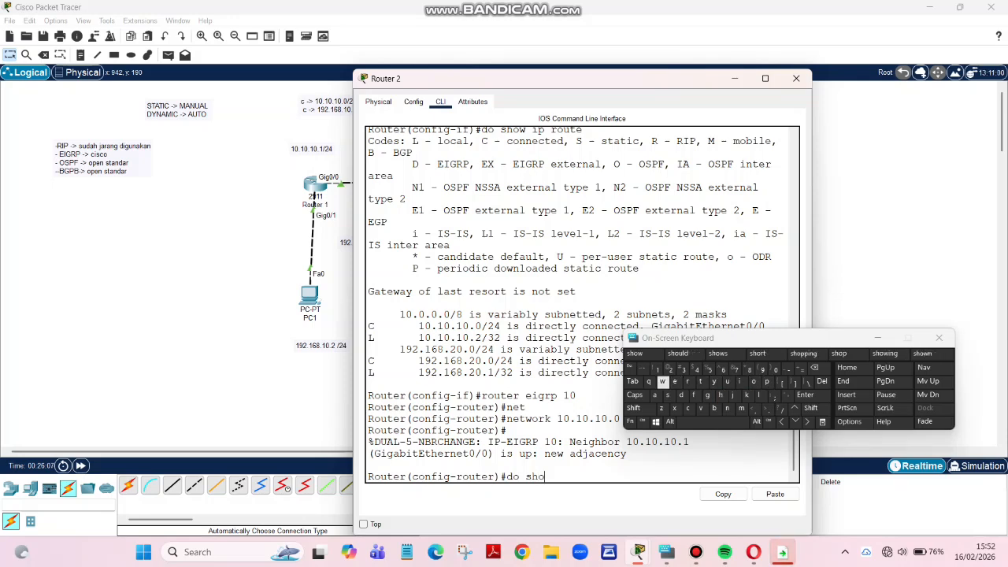
pyautogui.click(662, 381)
pyautogui.click(713, 422)
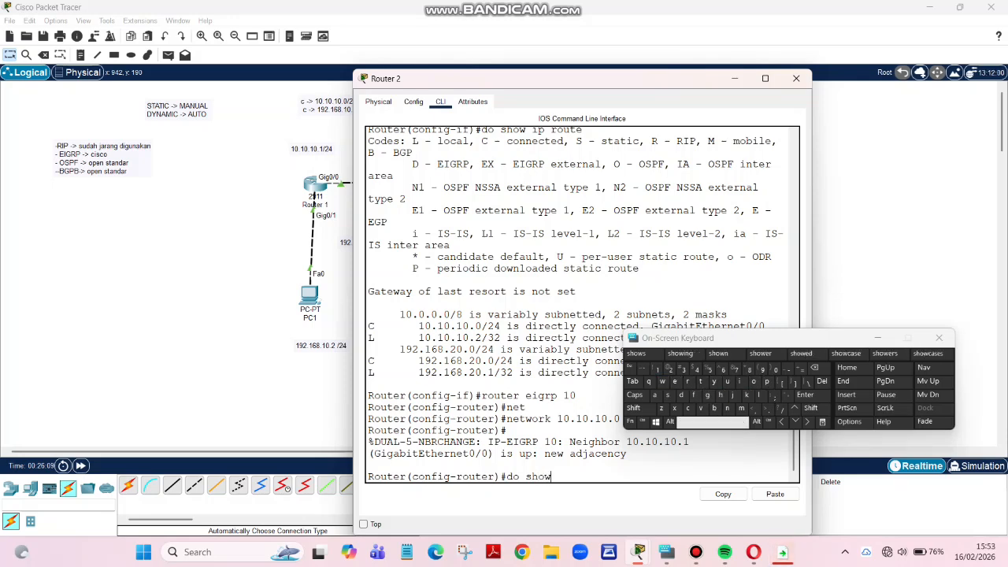
pyautogui.click(740, 381)
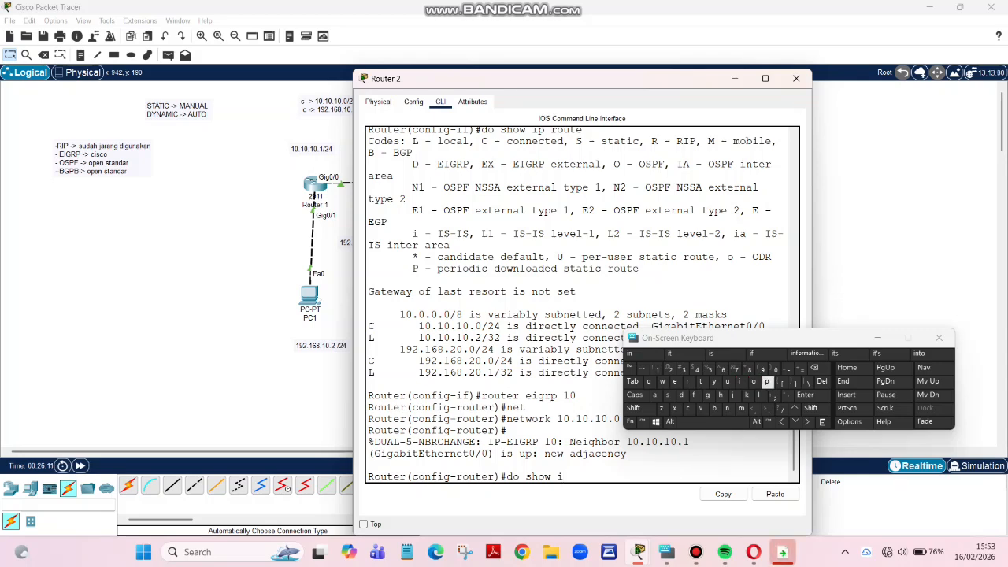
pyautogui.click(767, 381)
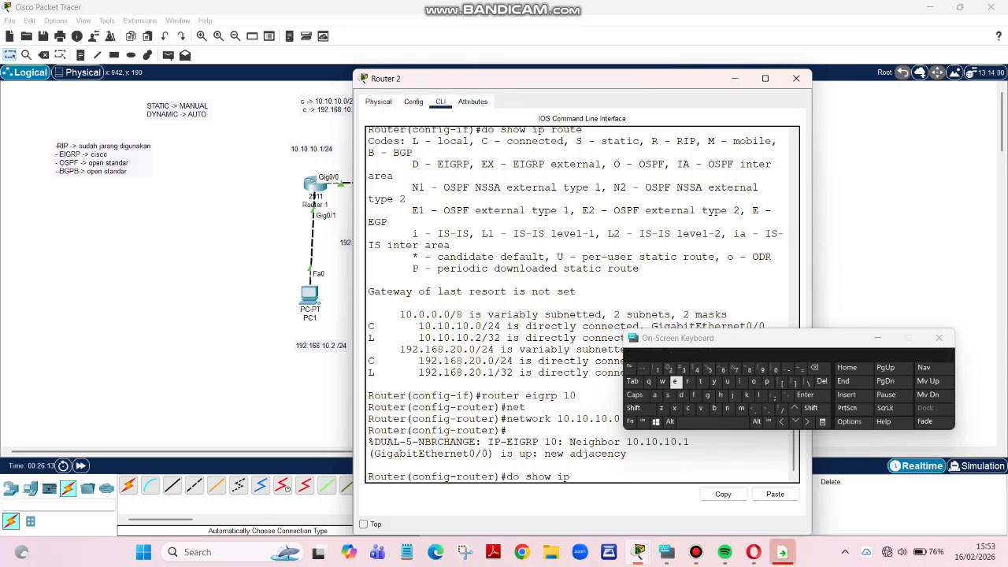
pyautogui.write('eigrop ')
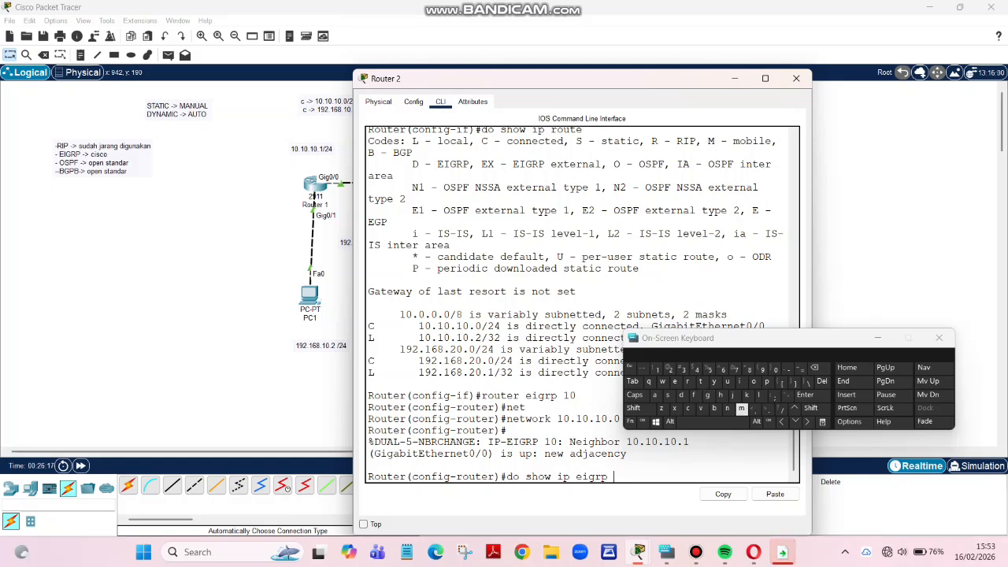
pyautogui.write('ne')
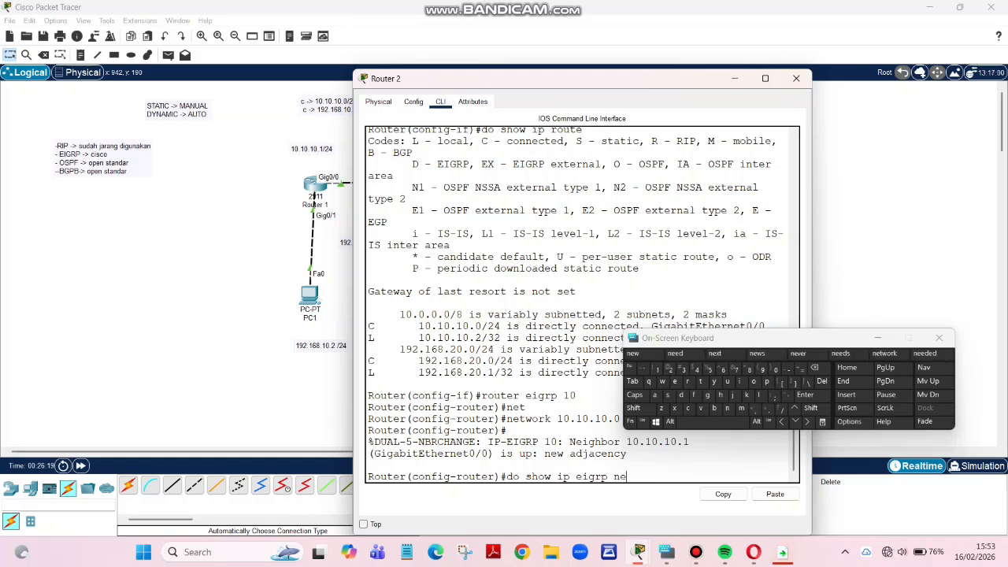
pyautogui.write('i')
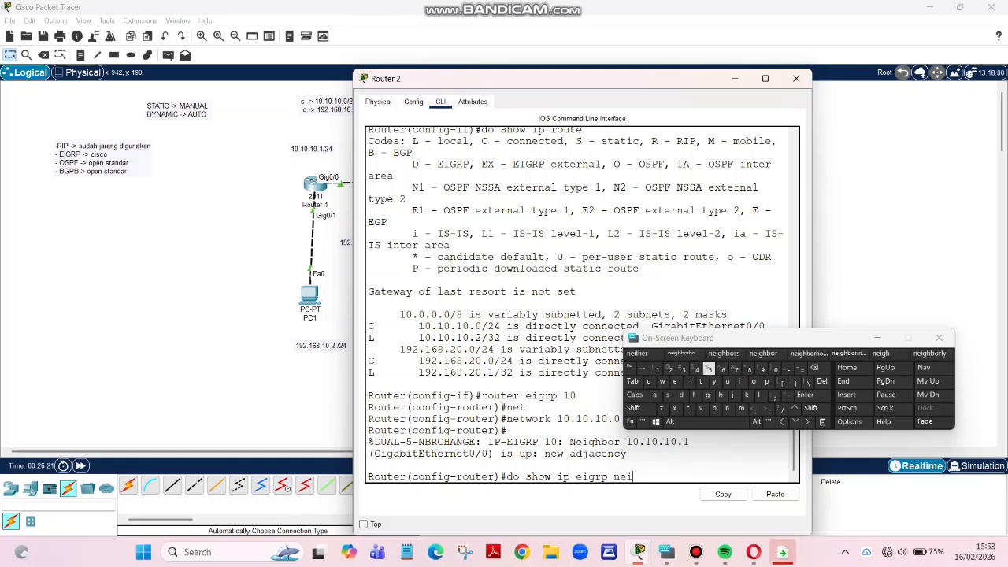
pyautogui.click(723, 353)
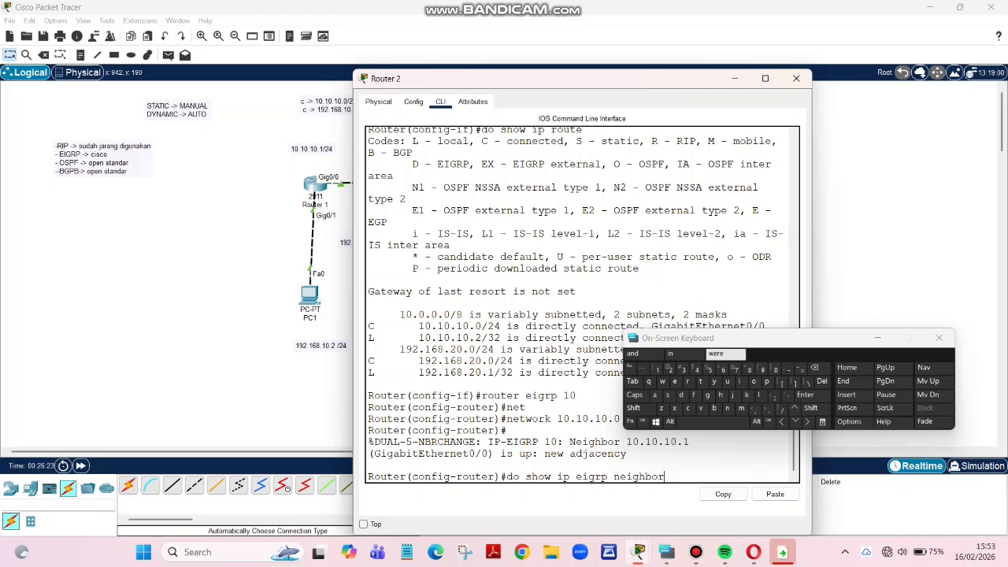
pyautogui.press('Return')
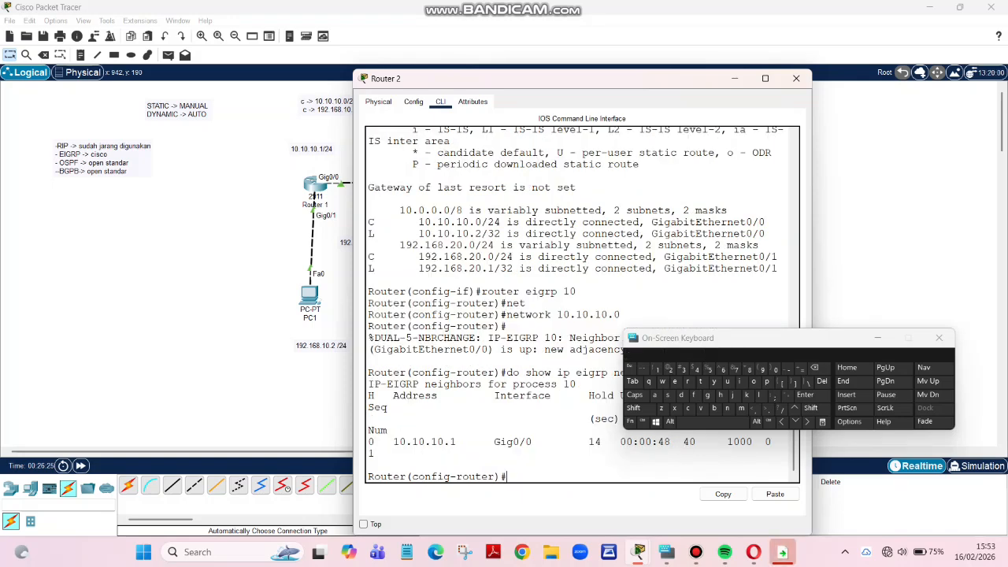
pyautogui.moveTo(773, 345); pyautogui.dragTo(765, 484)
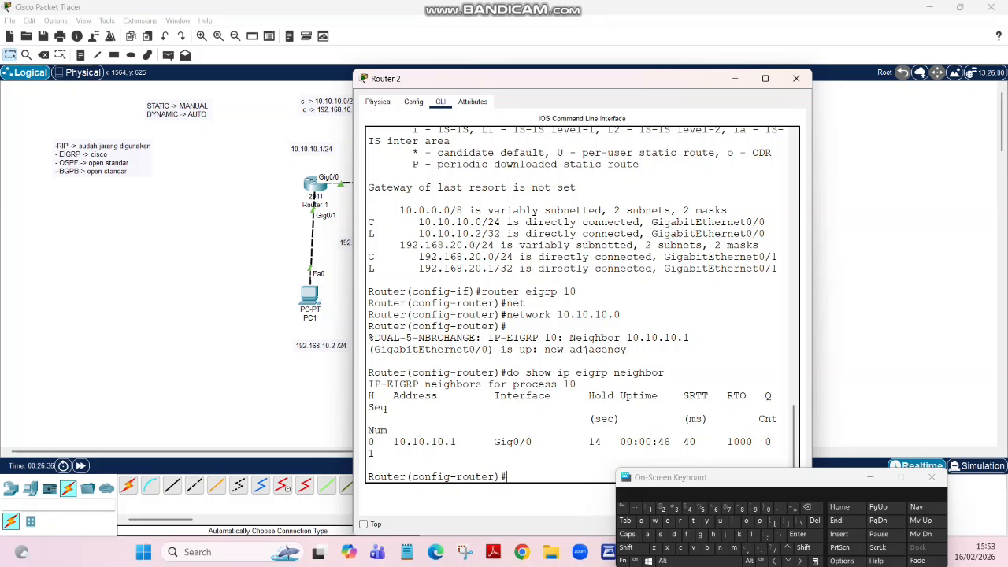
# Step: Advertise the network 192.168.20.0 in Router 2's EIGRP process
pyautogui.press('Up')
pyautogui.press('Up')
pyautogui.press('BackSpace')
pyautogui.press('BackSpace')
pyautogui.press('BackSpace')
pyautogui.press('BackSpace')
pyautogui.press('BackSpace')
pyautogui.press('BackSpace')
pyautogui.press('BackSpace')
pyautogui.press('BackSpace')
pyautogui.press('BackSpace')
pyautogui.write('92.168.2')
pyautogui.moveTo(535, 82); pyautogui.dragTo(446, 84)
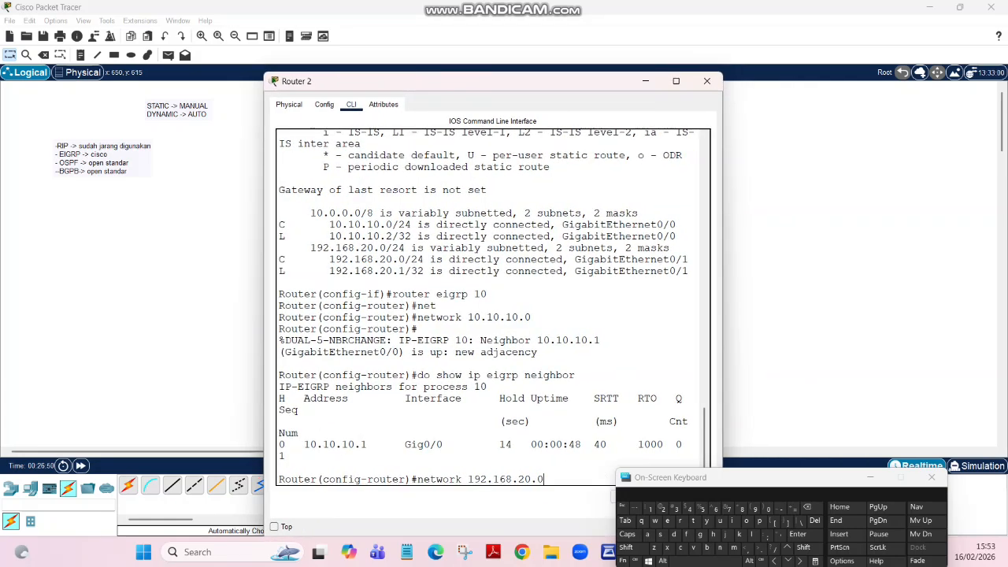
pyautogui.press('Return')
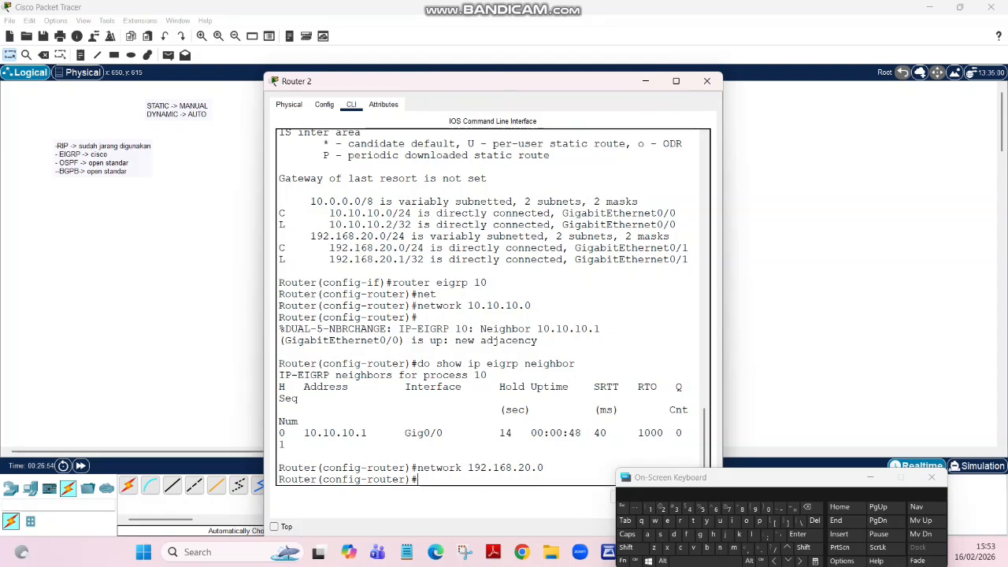
# Step: Show Router 2's routing table with "do show ip route" and examine the EIGRP-learned route and its code in the legend
pyautogui.click(675, 535)
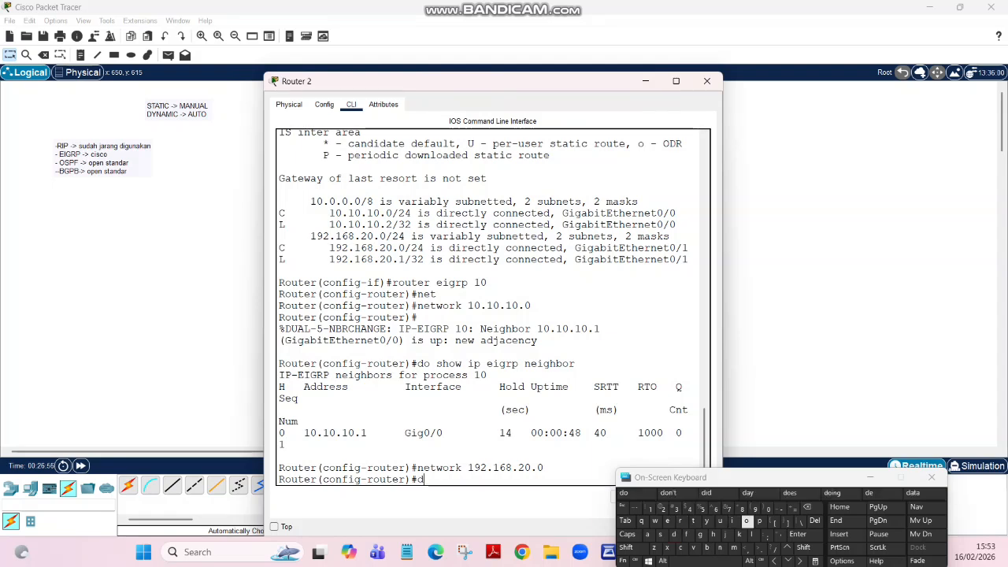
pyautogui.click(747, 521)
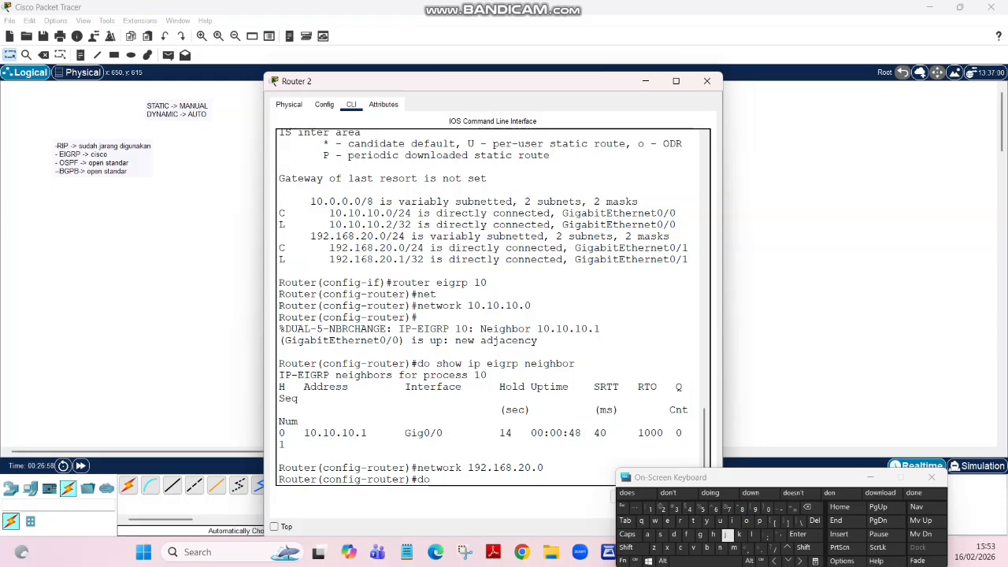
pyautogui.click(706, 560)
pyautogui.click(661, 535)
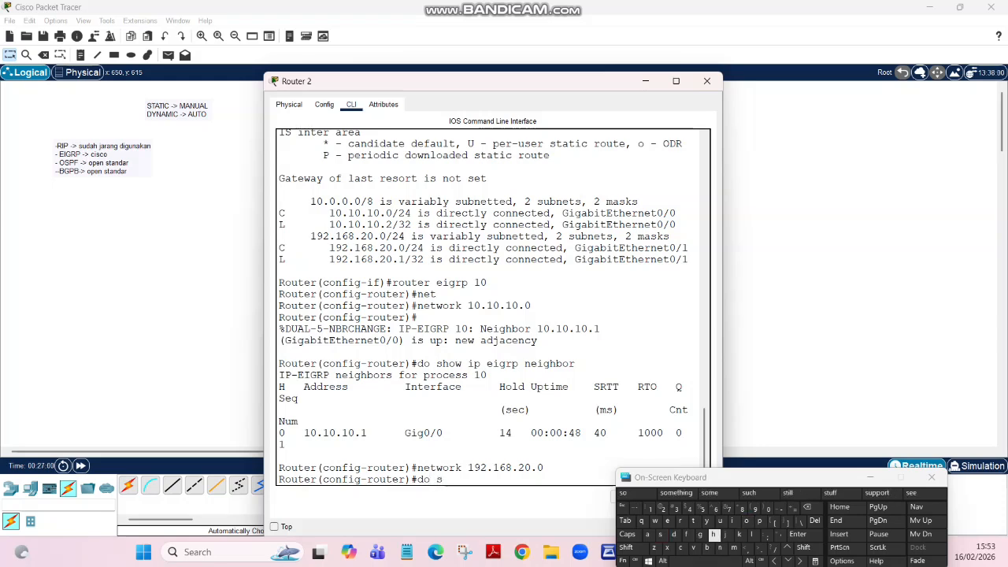
pyautogui.click(714, 535)
pyautogui.click(718, 493)
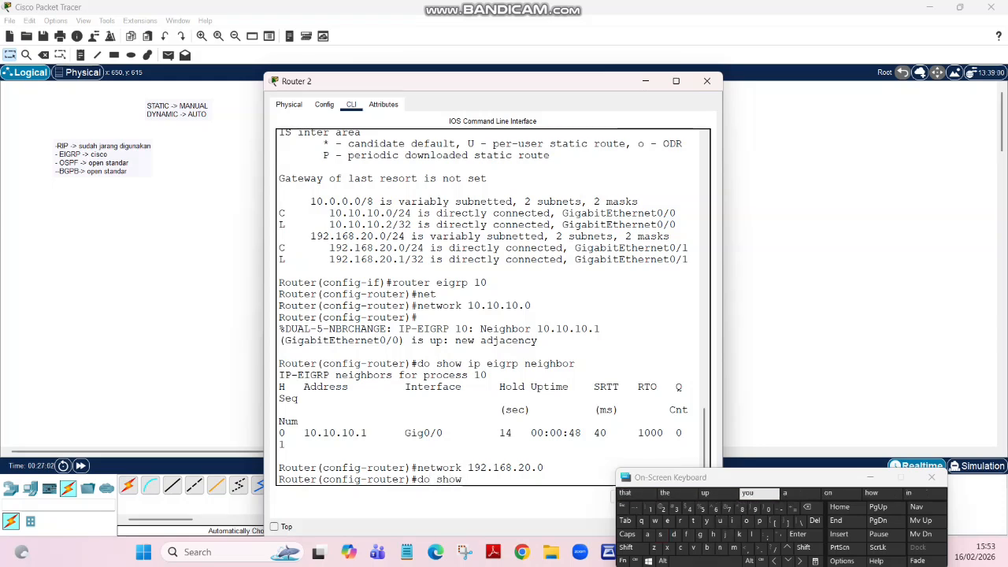
pyautogui.click(733, 521)
pyautogui.click(759, 521)
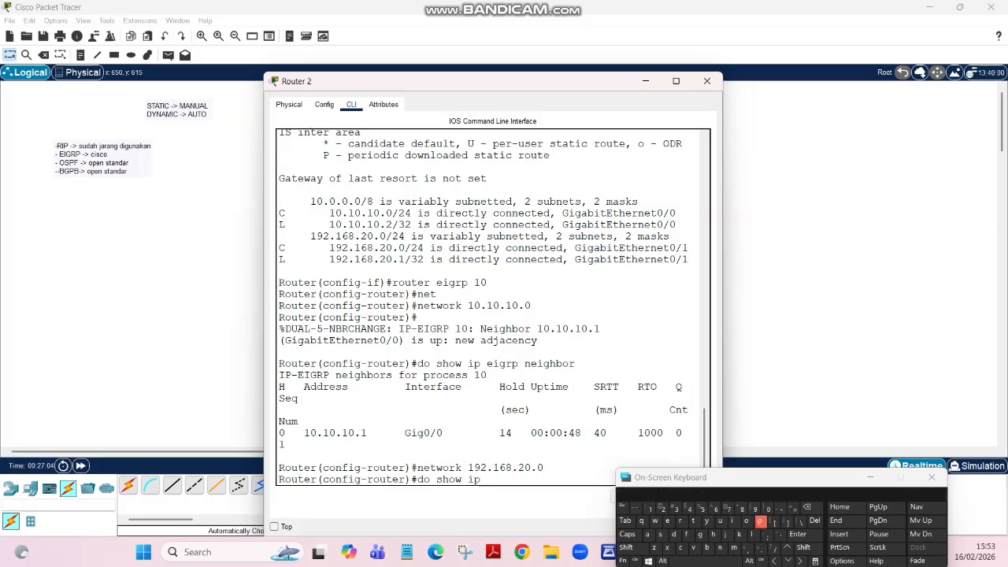
pyautogui.write('route')
pyautogui.press('Return')
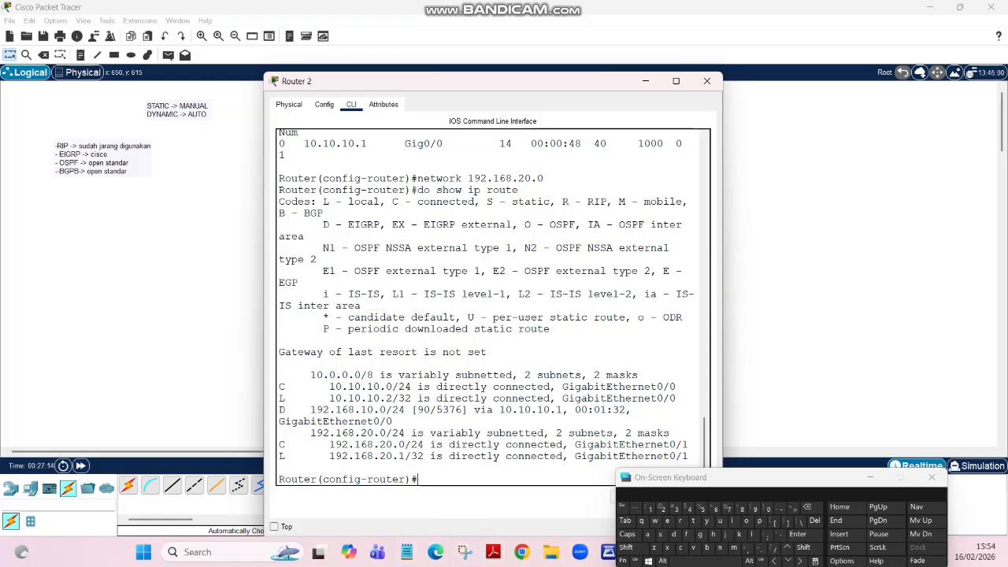
pyautogui.moveTo(280, 410); pyautogui.dragTo(455, 410)
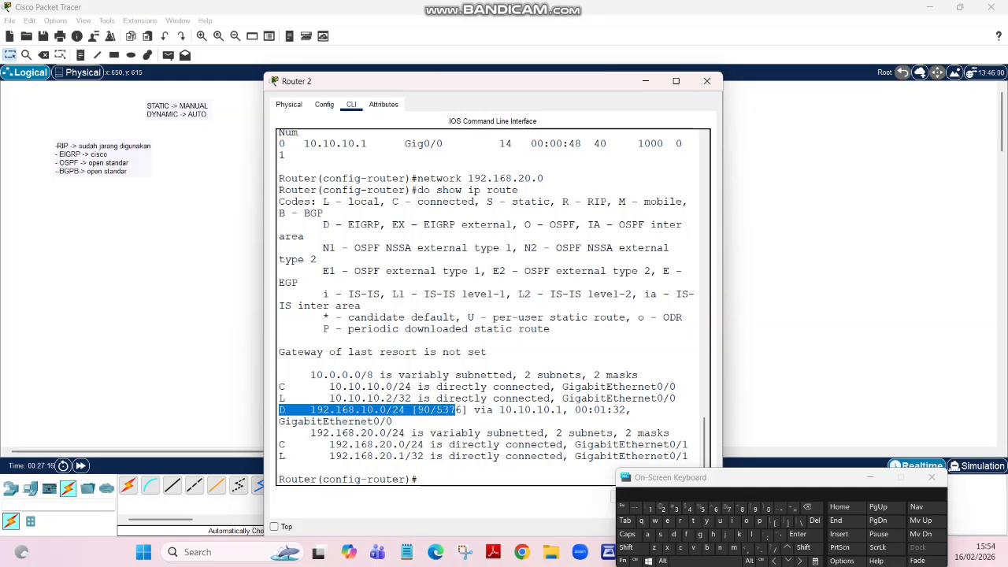
pyautogui.click(456, 410)
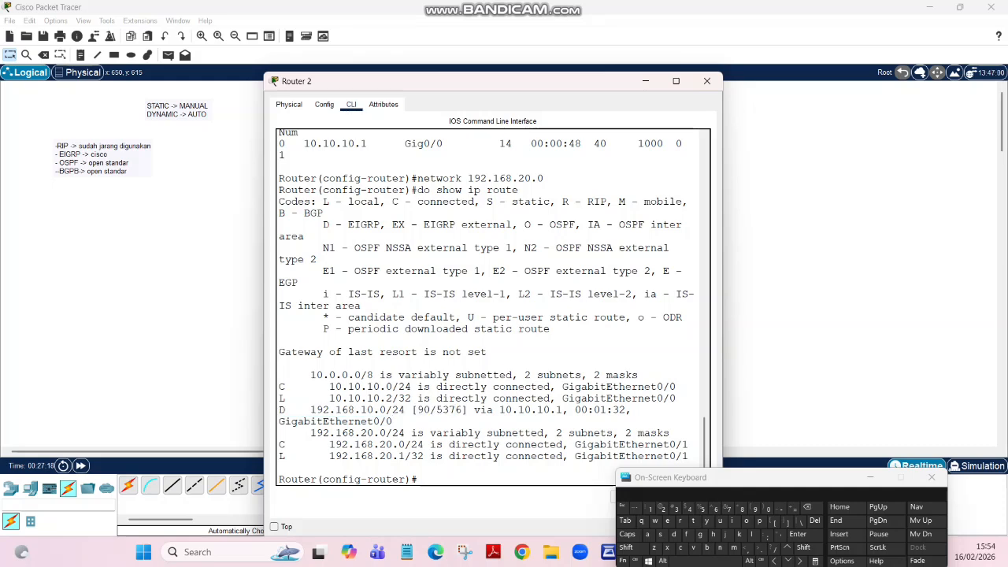
pyautogui.moveTo(317, 224); pyautogui.dragTo(382, 224)
pyautogui.click(354, 227)
pyautogui.moveTo(311, 409); pyautogui.dragTo(398, 409)
# Step: Switch to Router 1's command line, run "do show ip route" and examine the EIGRP-learned route in its routing table
pyautogui.click(645, 82)
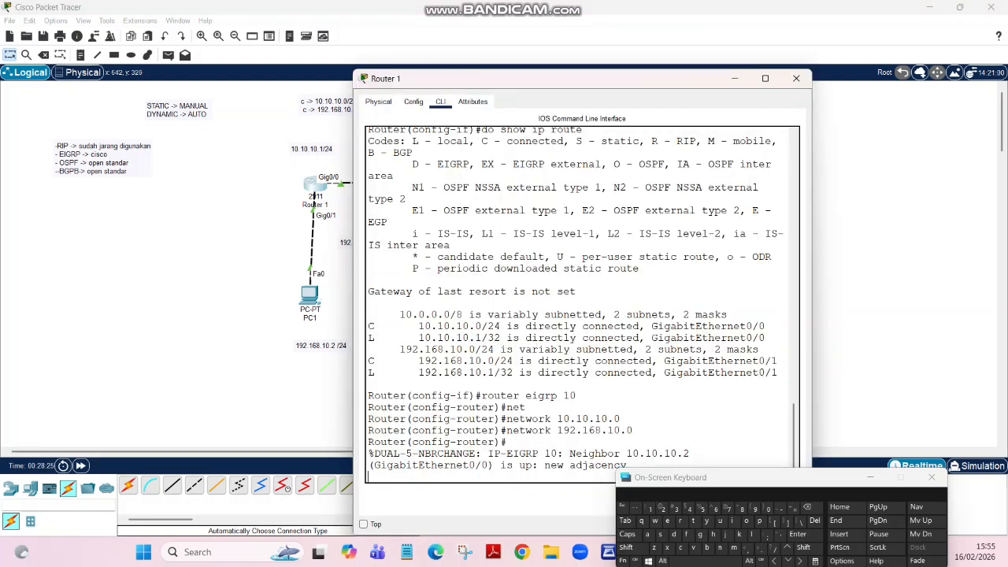
pyautogui.press('Return')
pyautogui.press('Up')
pyautogui.press('Up')
pyautogui.press('Up')
pyautogui.press('Up')
pyautogui.press('Up')
pyautogui.press('Up')
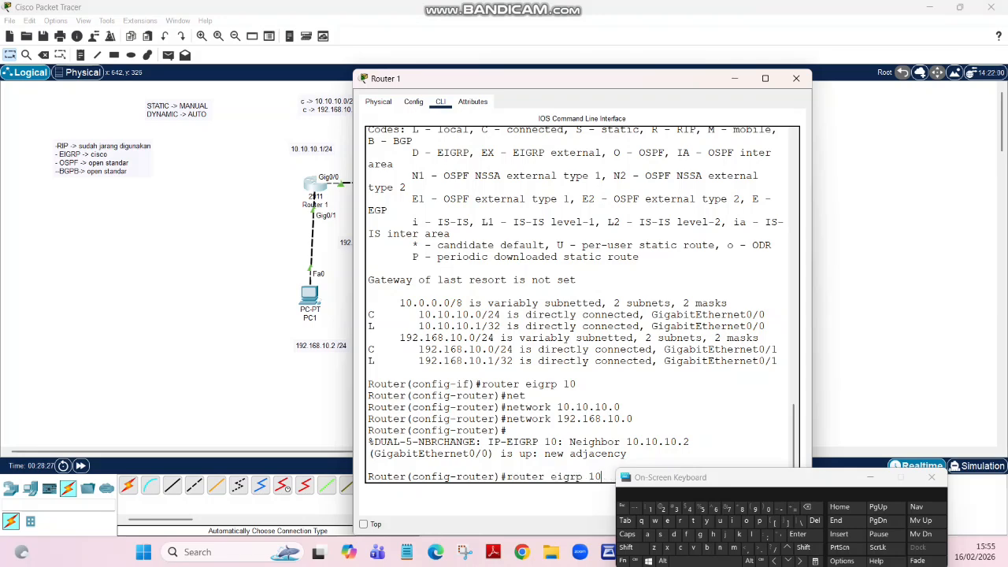
pyautogui.press('Up')
pyautogui.press('Return')
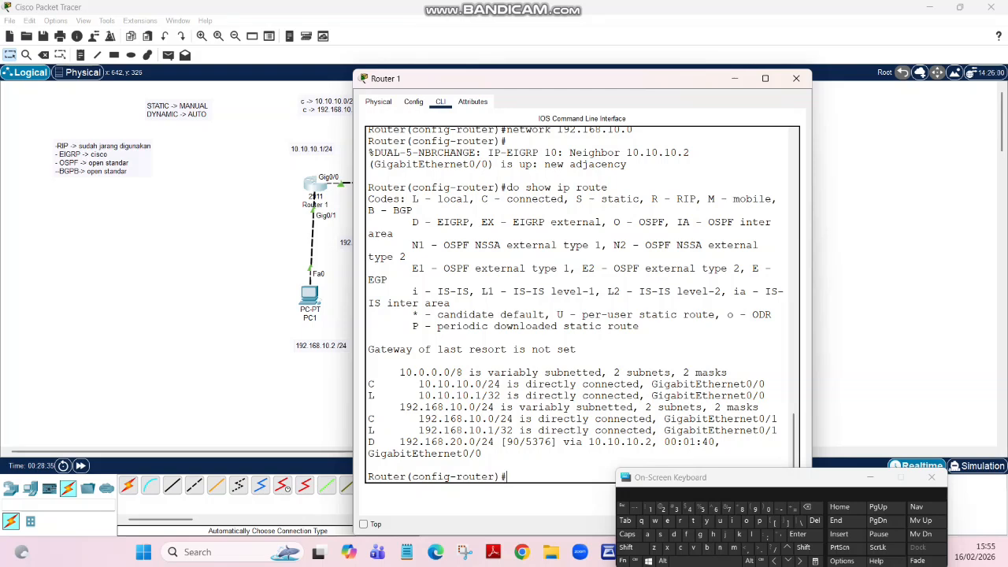
pyautogui.moveTo(368, 441); pyautogui.dragTo(493, 441)
pyautogui.moveTo(493, 442); pyautogui.dragTo(506, 442)
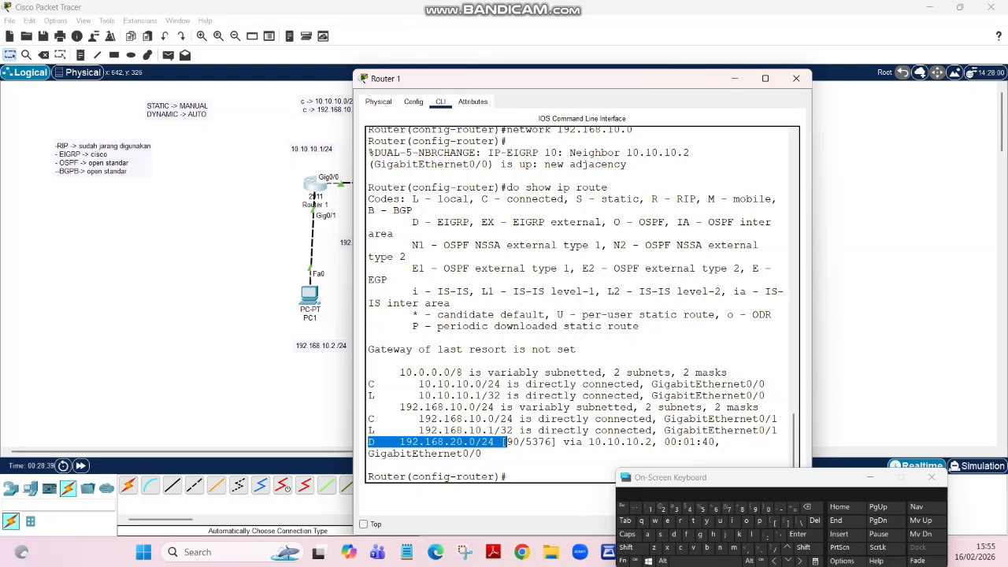
pyautogui.click(507, 476)
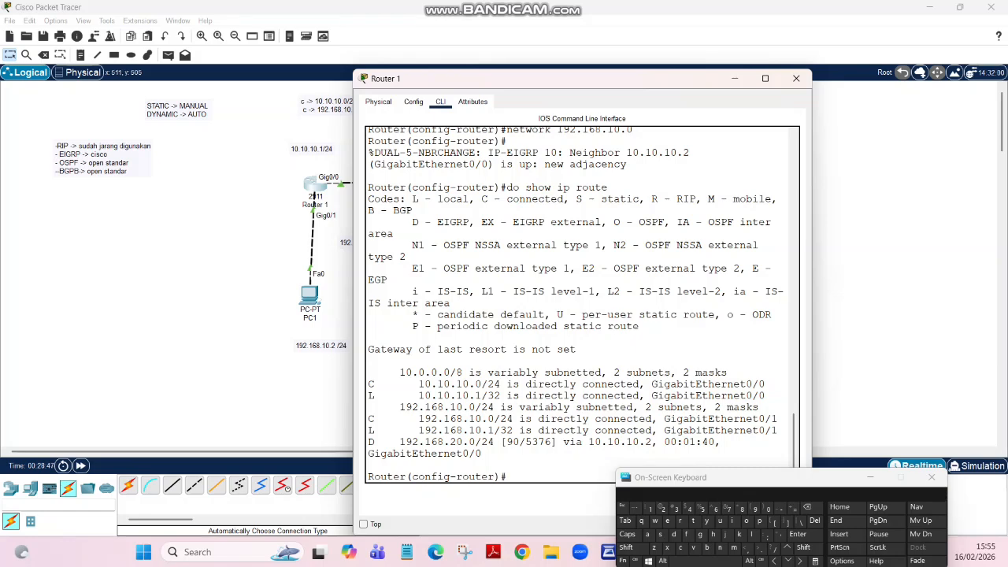
pyautogui.click(210, 334)
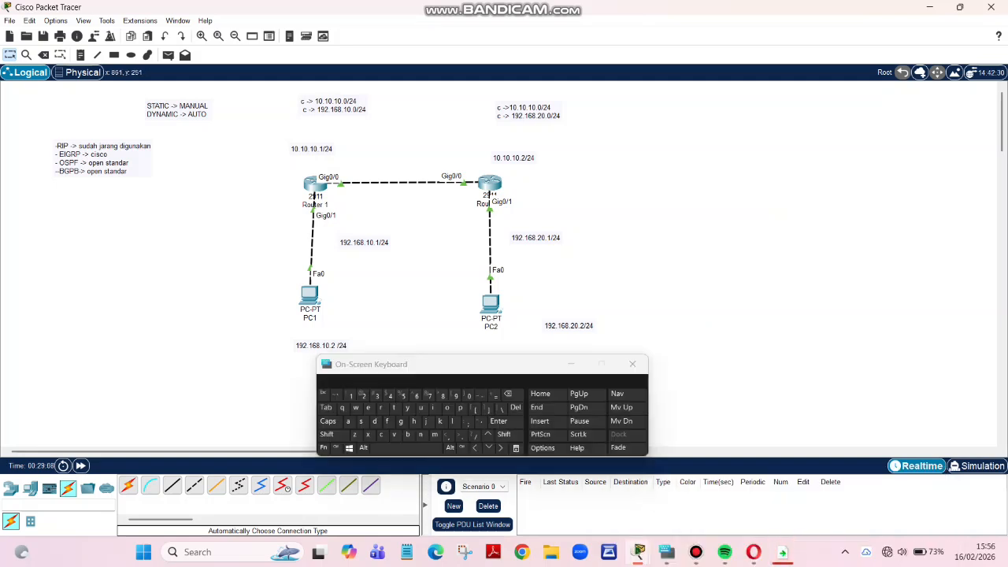
# Step: Add a third 2911 router beside Router 2 in the workspace and a PC-PT below the new router
pyautogui.click(11, 488)
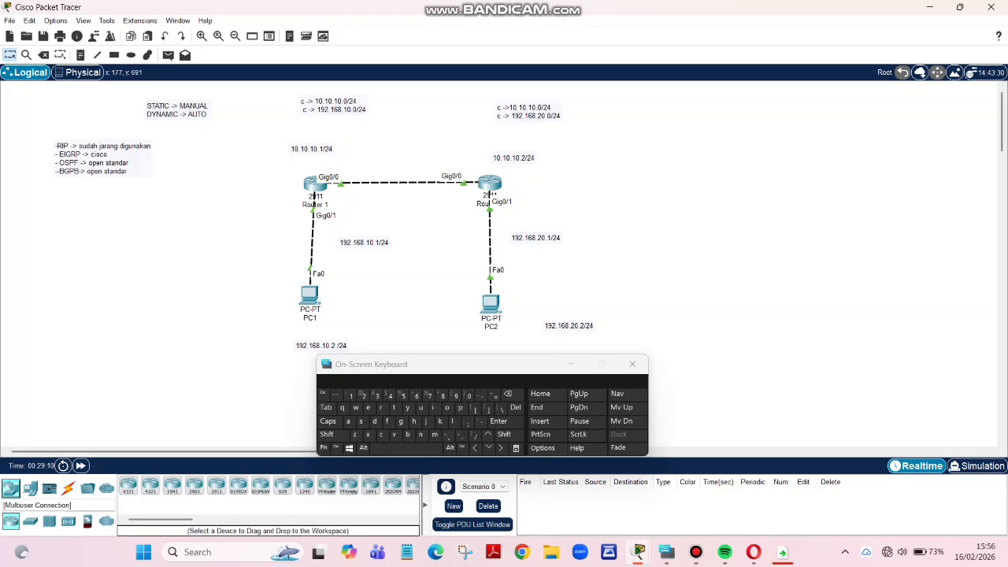
pyautogui.click(217, 485)
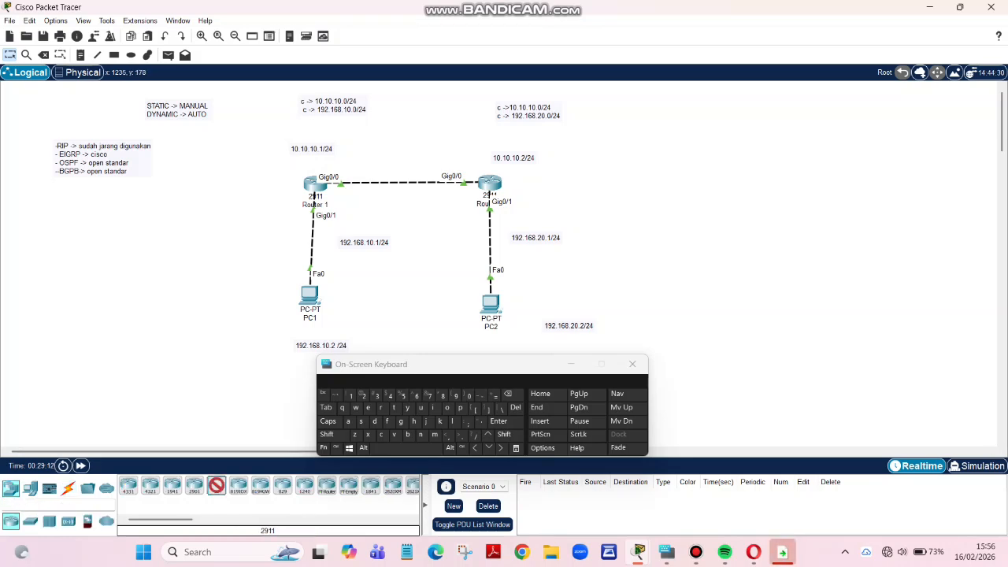
pyautogui.click(648, 181)
pyautogui.moveTo(501, 363); pyautogui.dragTo(218, 347)
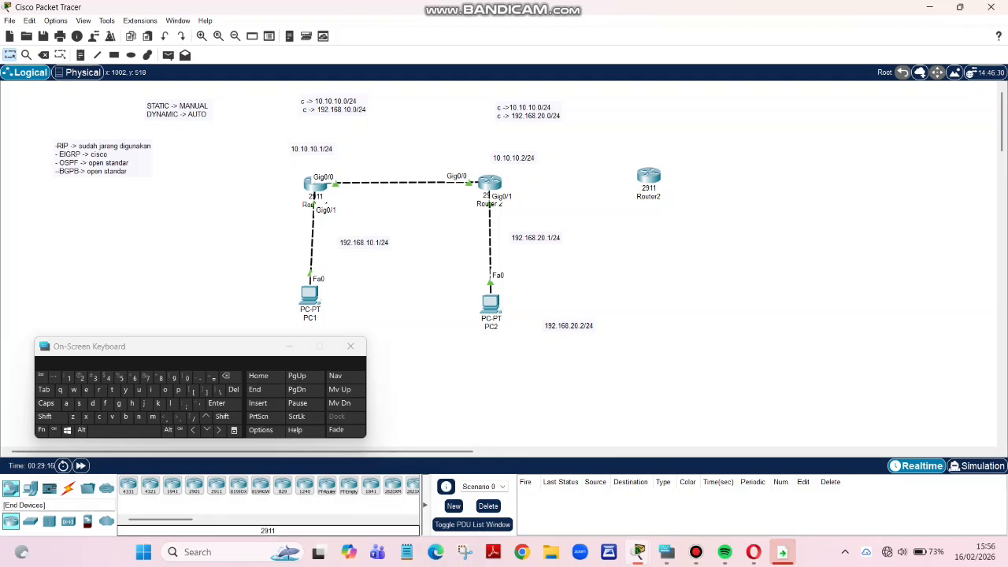
pyautogui.click(30, 488)
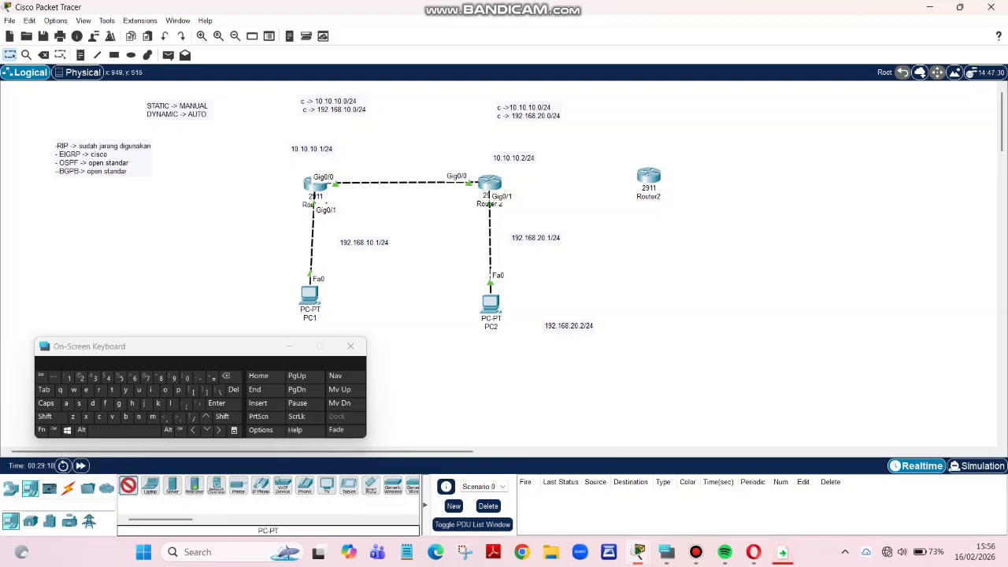
pyautogui.click(654, 318)
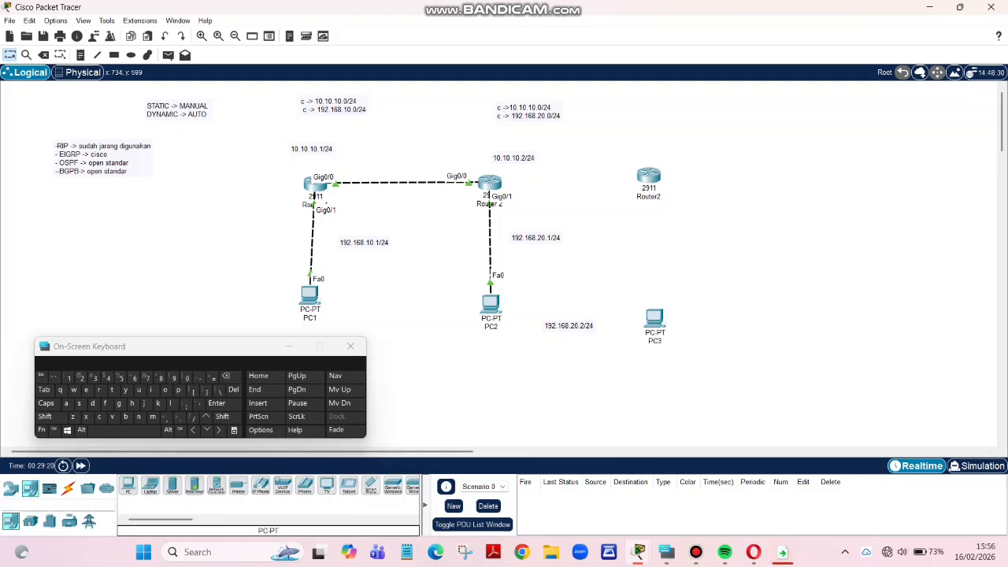
# Step: Connect Router 2 to the new third router with an automatically chosen cable
pyautogui.click(68, 489)
pyautogui.click(127, 486)
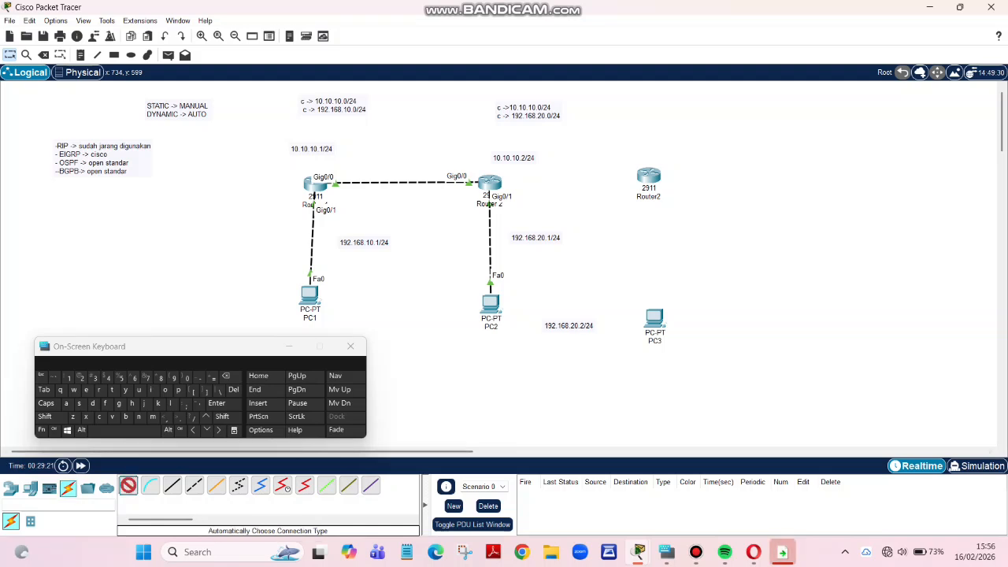
pyautogui.click(489, 183)
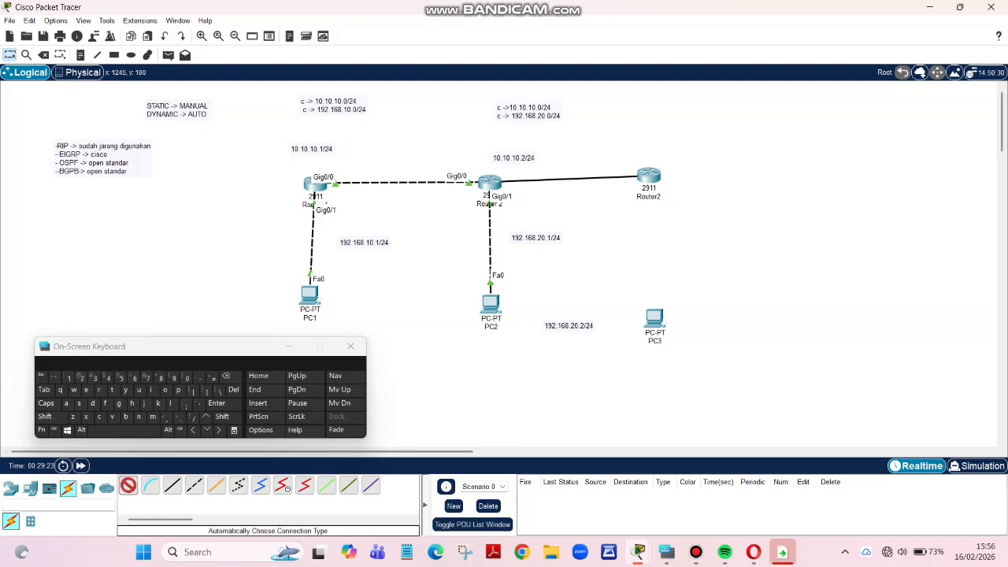
pyautogui.click(648, 176)
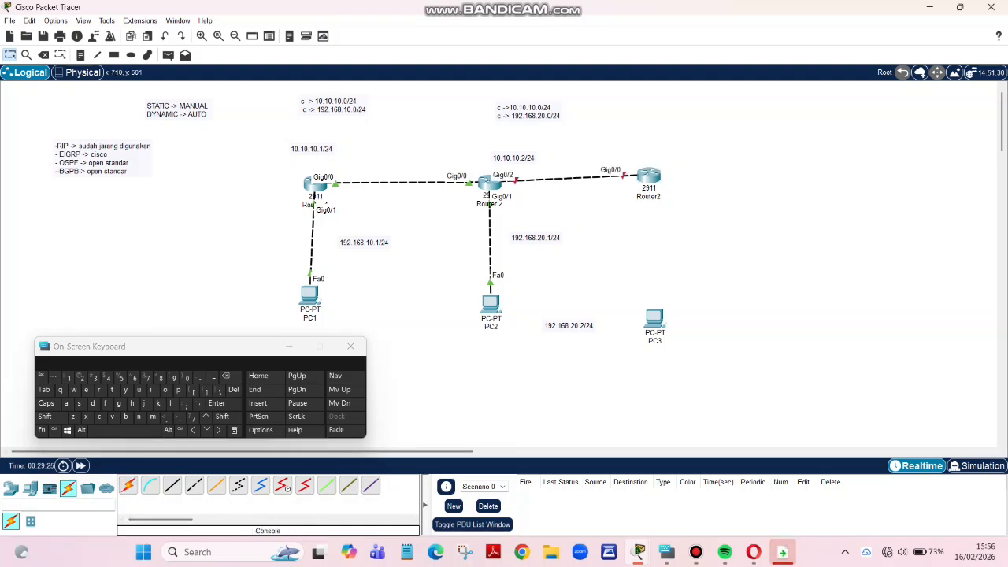
# Step: Connect the third router to PC3 with an automatically chosen cable and straighten the layout of both devices
pyautogui.click(127, 486)
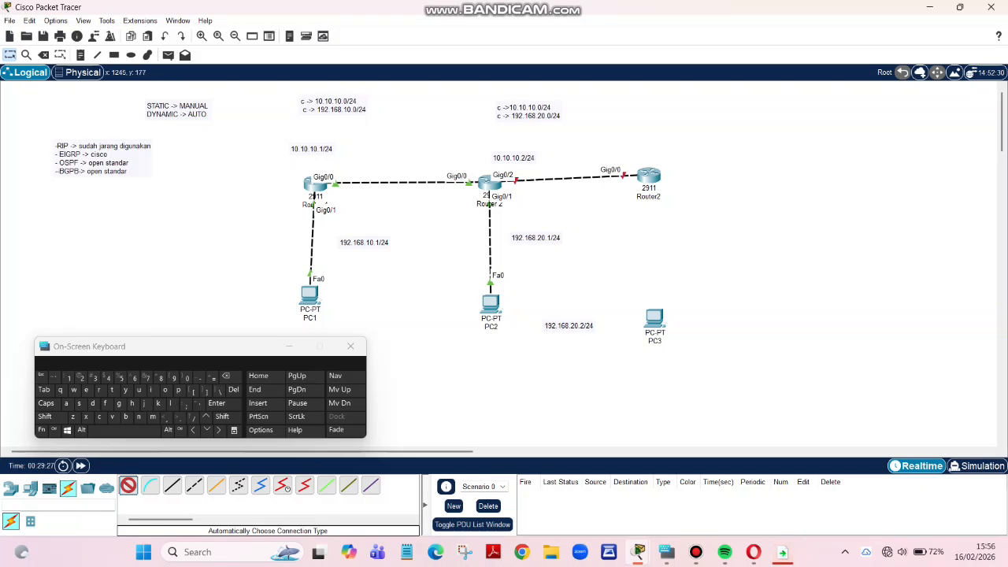
pyautogui.click(648, 176)
pyautogui.click(654, 318)
pyautogui.moveTo(649, 175); pyautogui.dragTo(648, 185)
pyautogui.moveTo(655, 313); pyautogui.dragTo(656, 301)
pyautogui.click(727, 304)
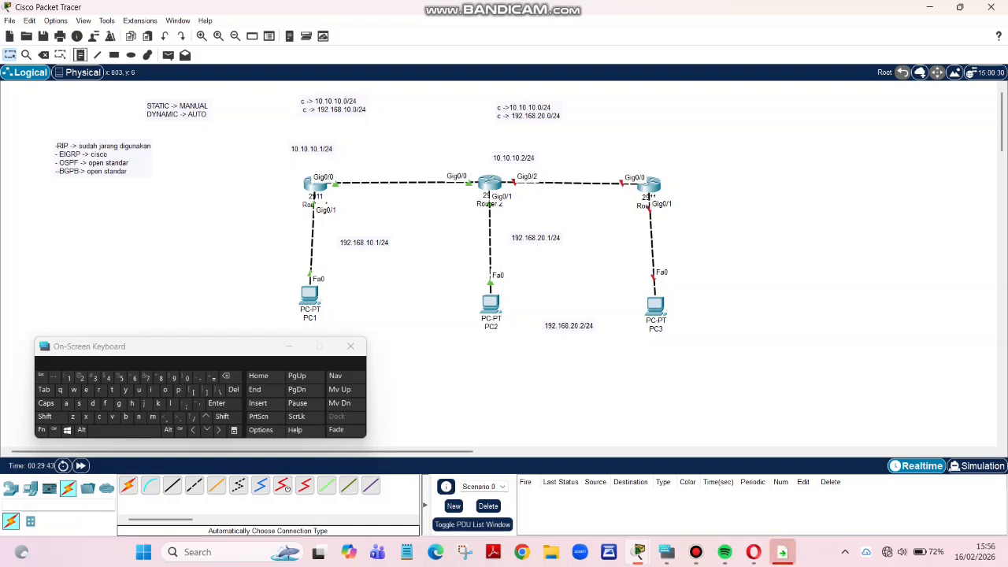
# Step: Add a note reading 192.168.30.2/24 beside PC3
pyautogui.click(80, 55)
pyautogui.click(692, 318)
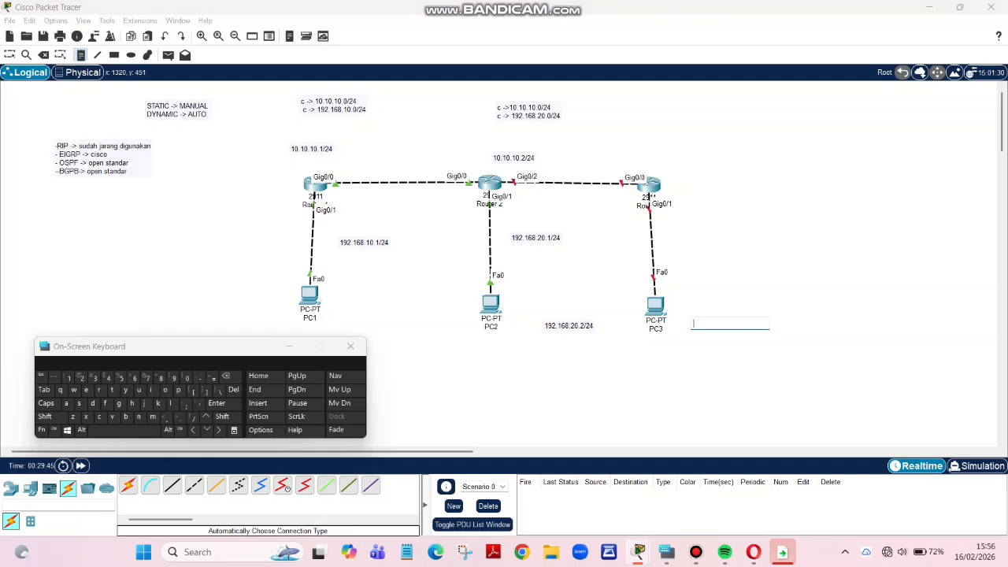
pyautogui.write('192.1')
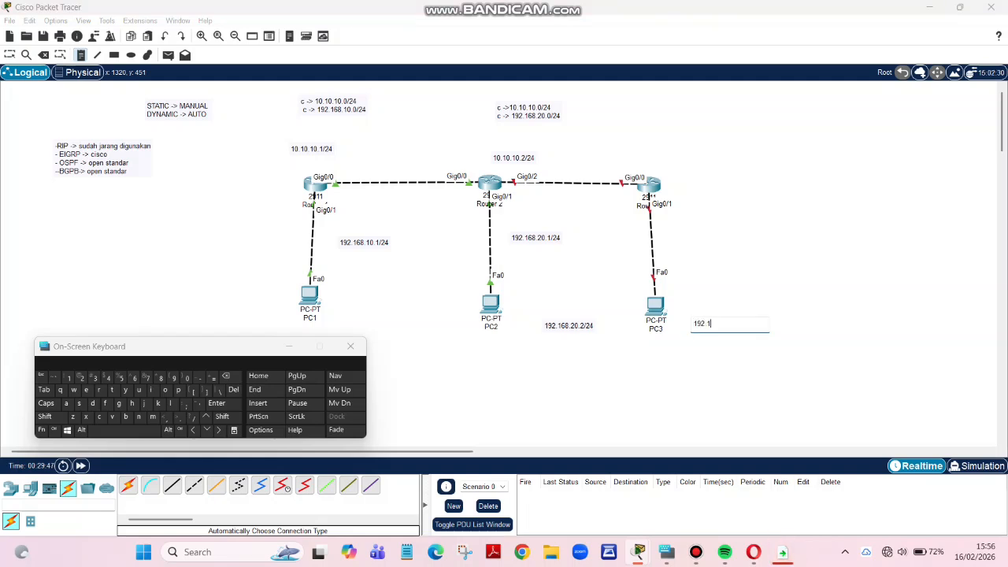
pyautogui.write('68.30.2')
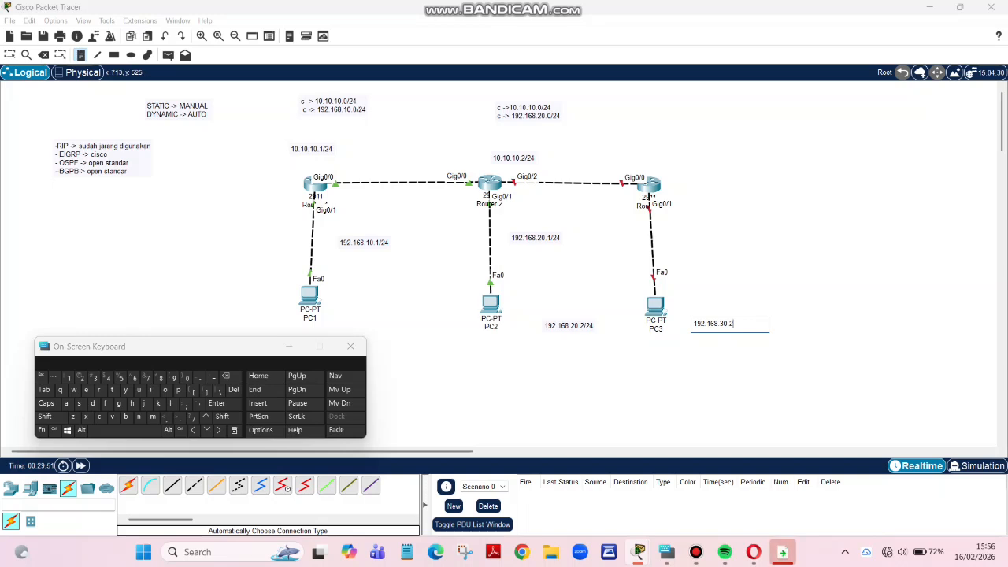
pyautogui.click(193, 418)
# Step: Add a note reading 192.168.30.1/24 beside the link between the third router and PC3
pyautogui.click(664, 236)
pyautogui.write('192')
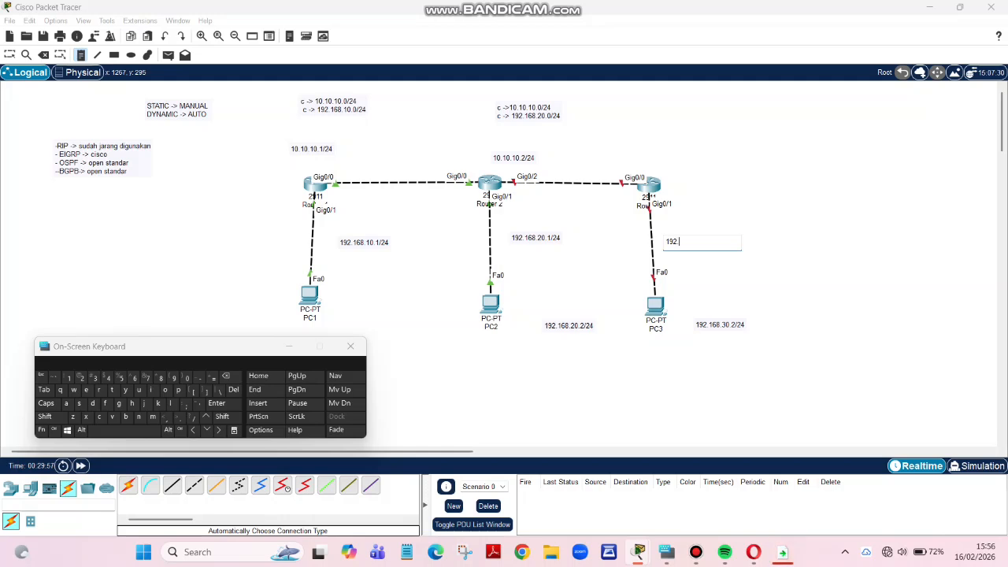
pyautogui.write('.168.30.1')
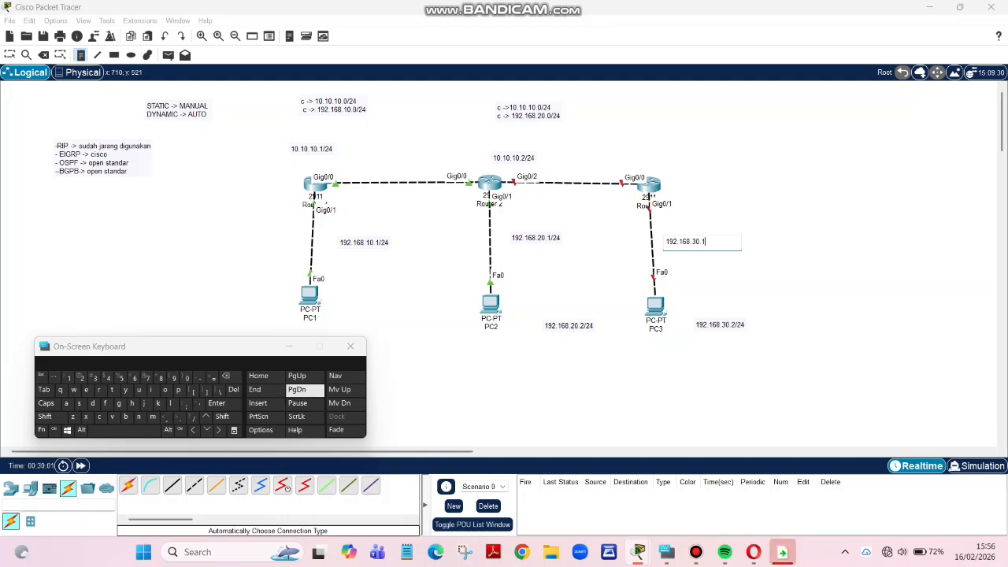
pyautogui.write('/2')
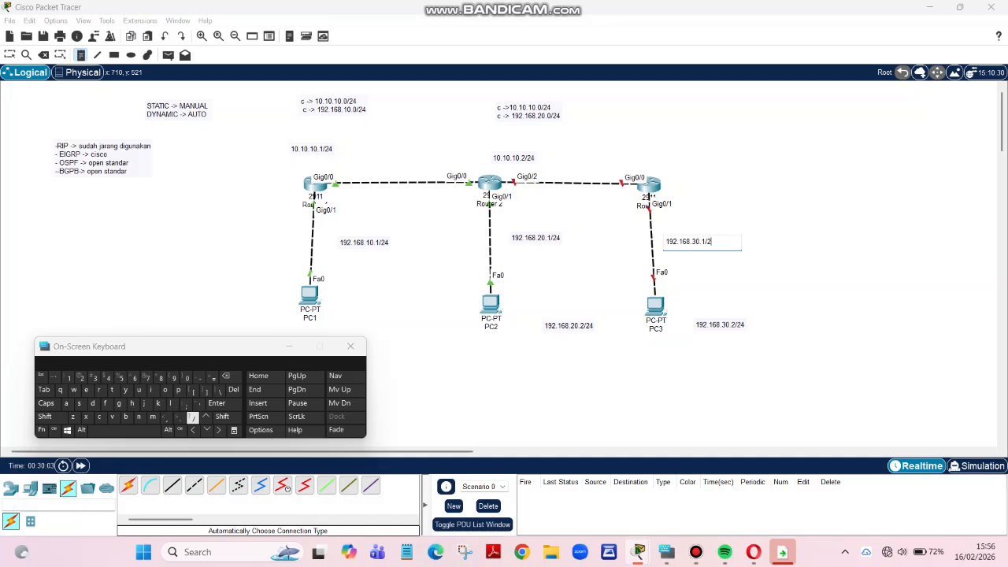
pyautogui.write('4')
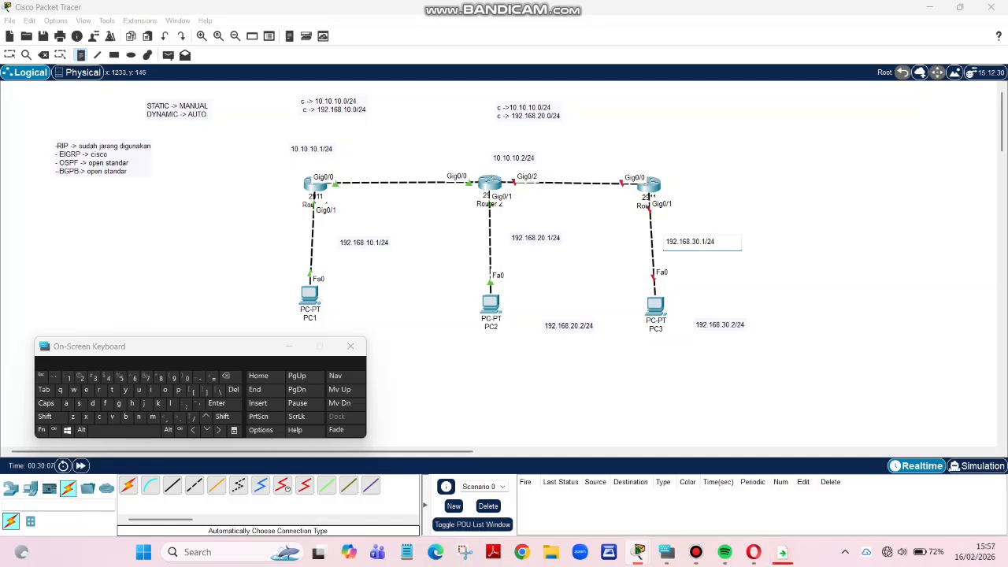
# Step: Add a note reading 20.20.20.2/24 above the third router
pyautogui.click(647, 158)
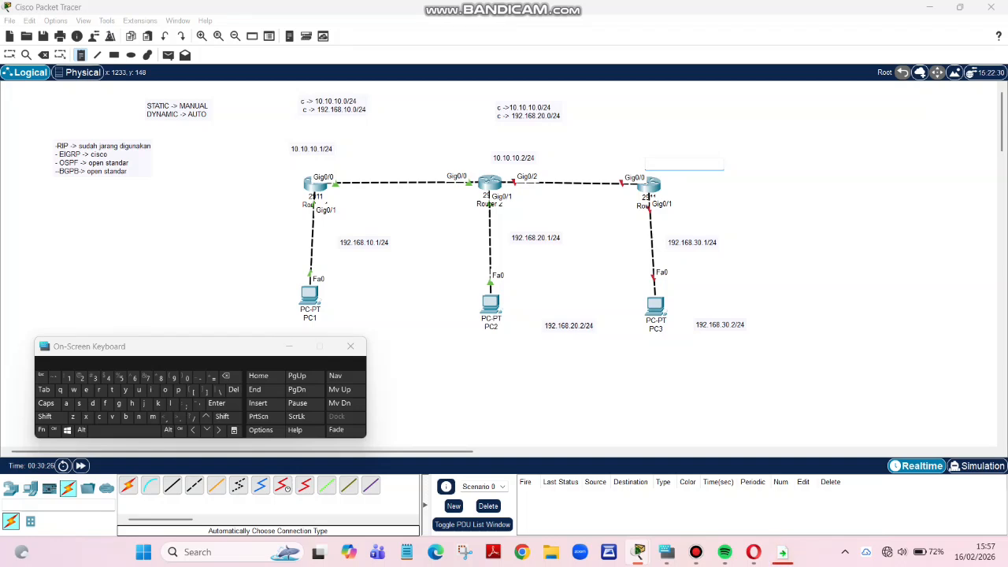
pyautogui.write('20.20')
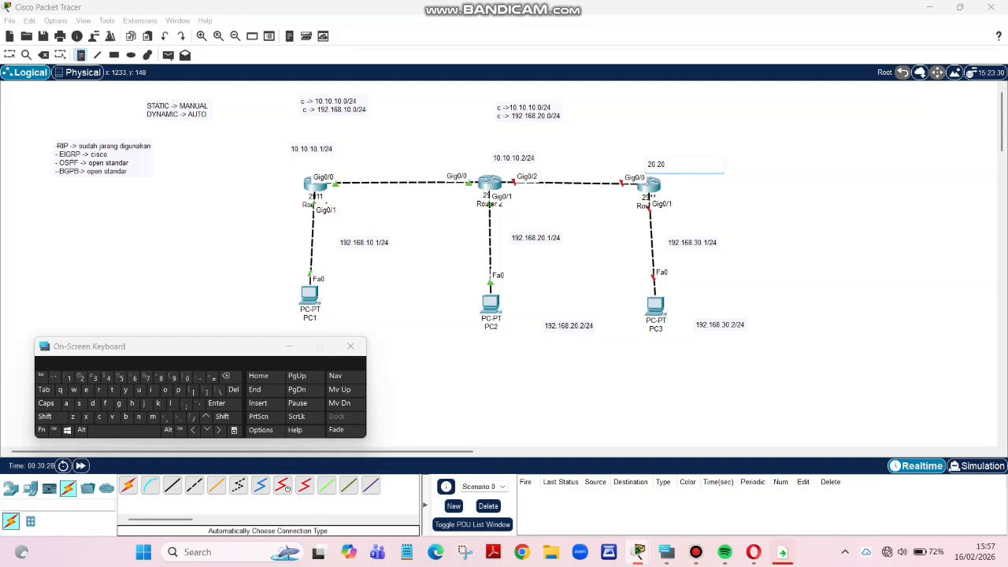
pyautogui.write('.20.2')
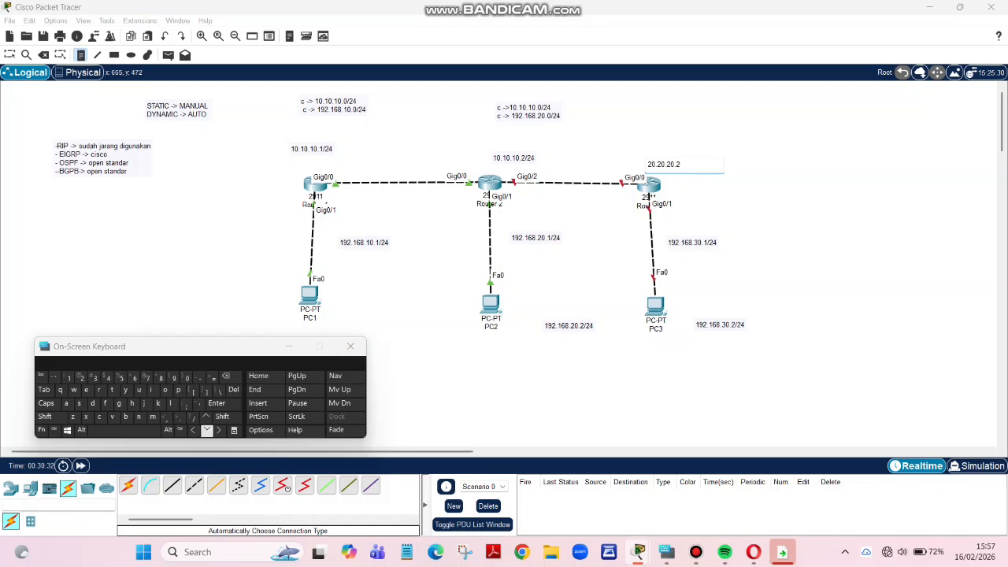
pyautogui.click(193, 418)
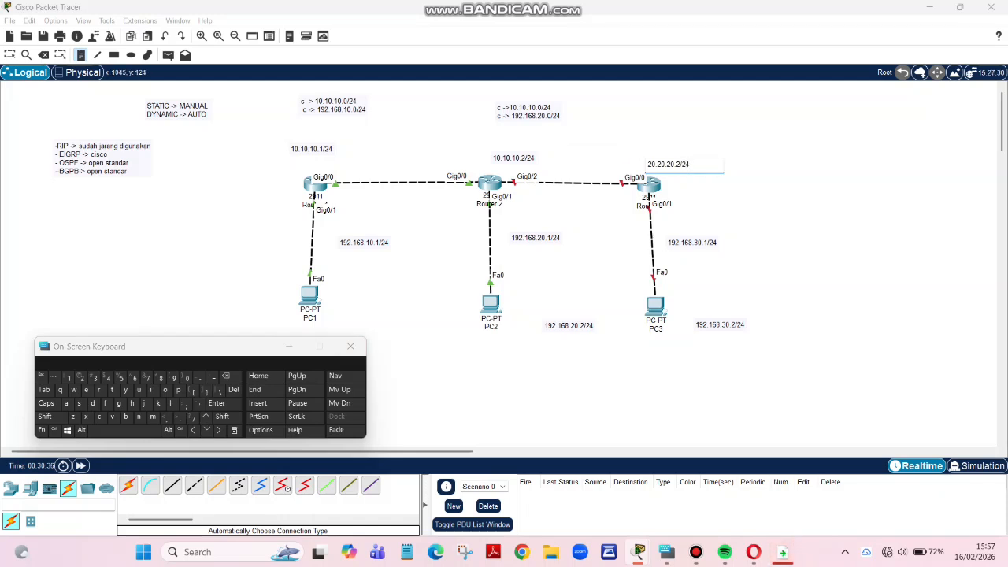
# Step: Add a note reading 20.20.20.1/24 above the link between Router 2 and the third router
pyautogui.click(549, 146)
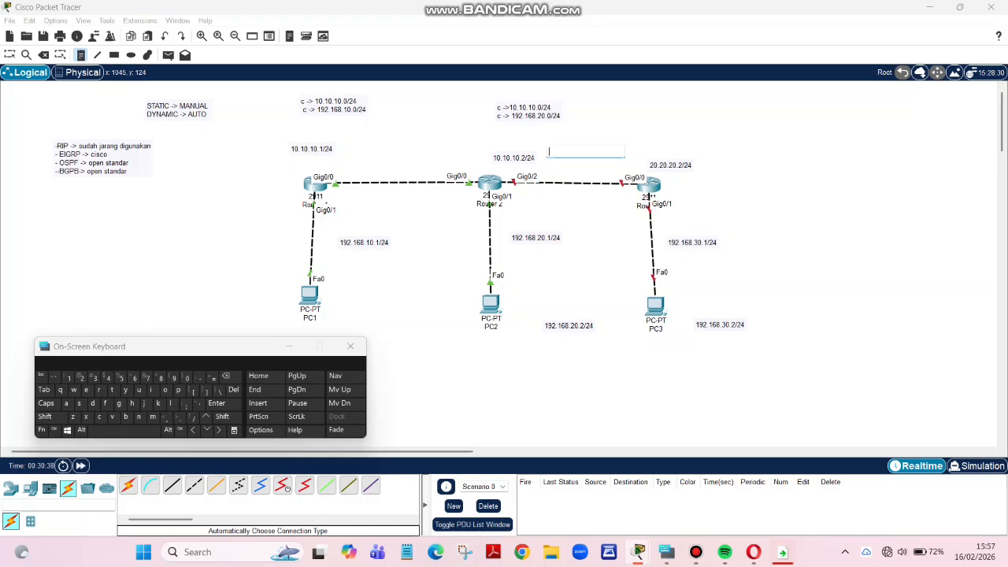
pyautogui.write('20.20')
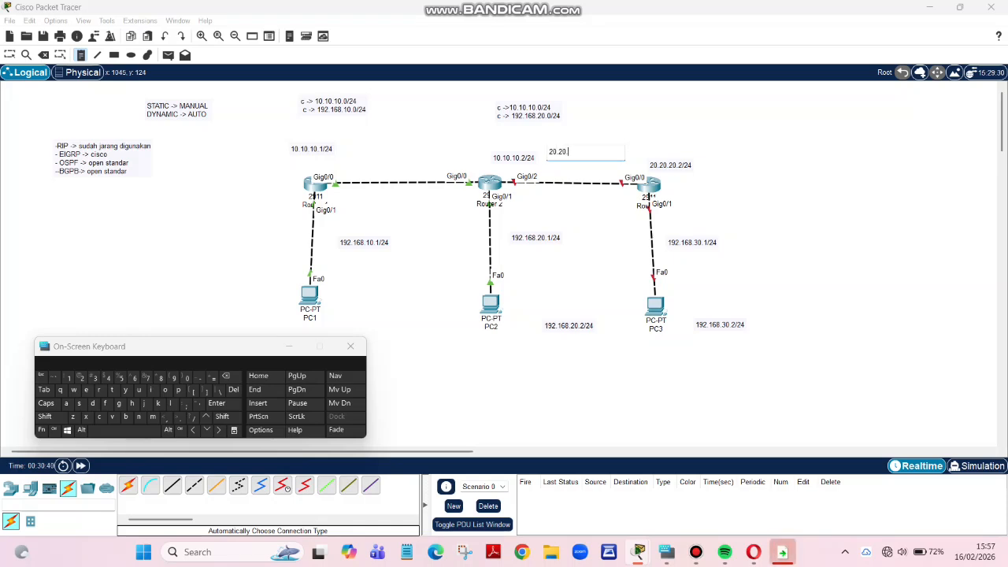
pyautogui.write('.20.1')
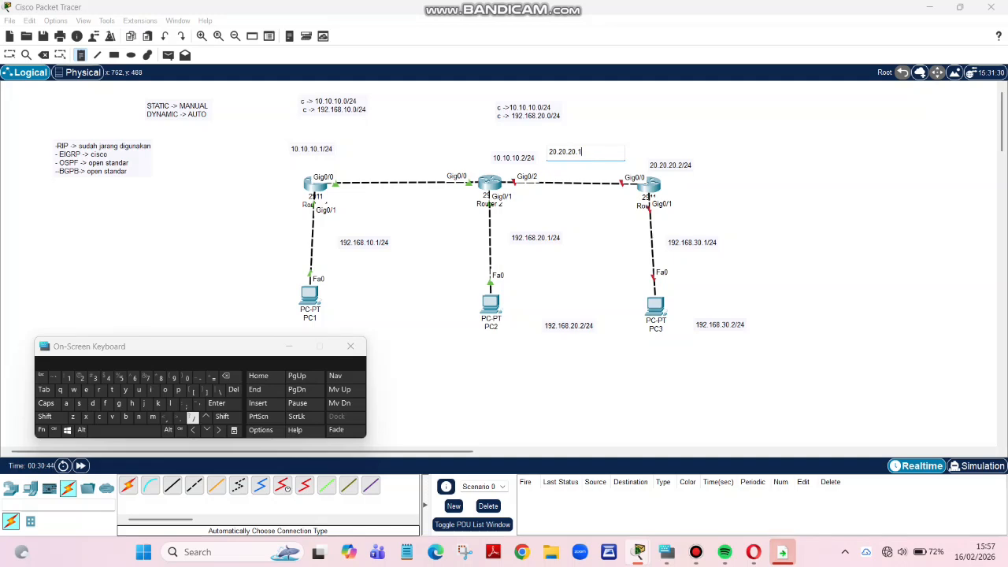
pyautogui.write('/24')
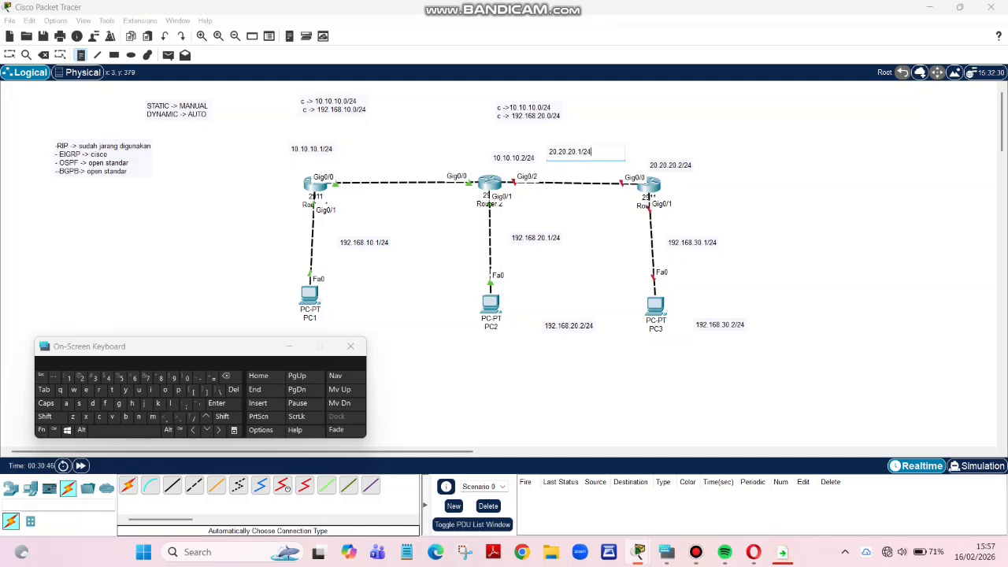
# Step: Move the 10.10.10.2/24 note over Router 2's Gig0/0 side and the 20.20.20.1/24 note over its Gig0/2 side
pyautogui.click(10, 55)
pyautogui.moveTo(525, 158); pyautogui.dragTo(453, 155)
pyautogui.moveTo(593, 154); pyautogui.dragTo(518, 153)
pyautogui.click(554, 240)
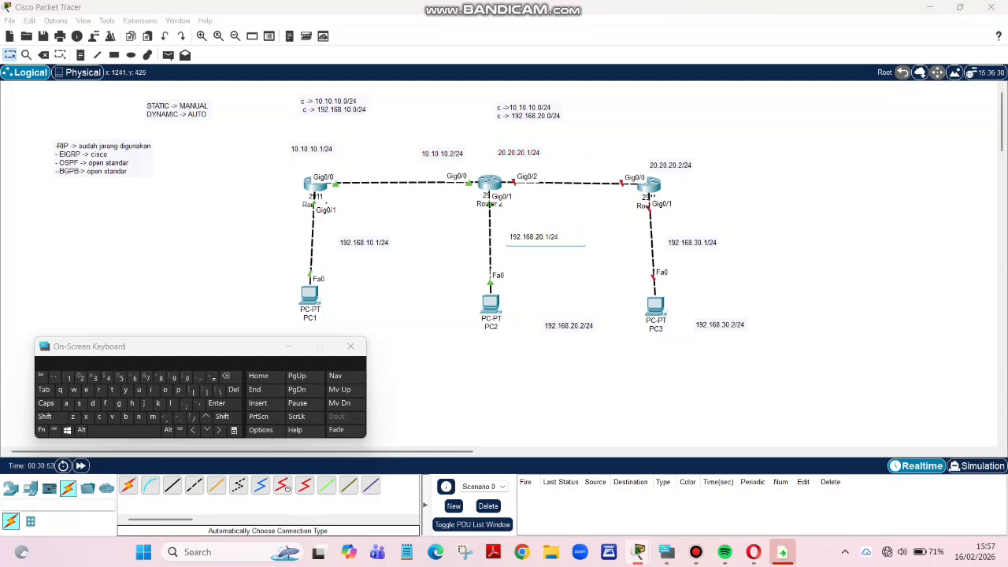
# Step: Give PC3 the static IPv4 address 192.168.30.2 with subnet mask 255.255.255.0
pyautogui.click(652, 305)
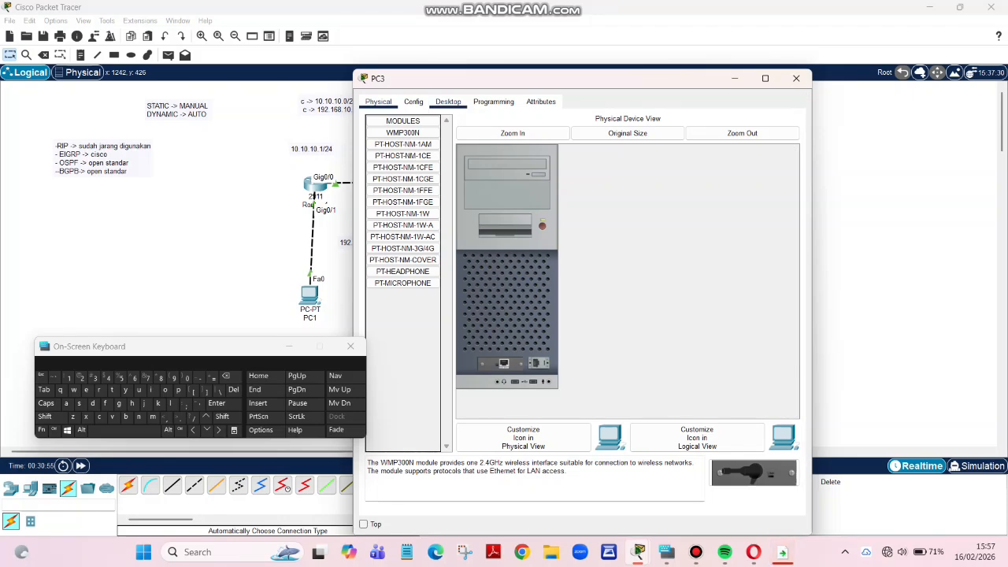
pyautogui.click(448, 101)
pyautogui.click(407, 144)
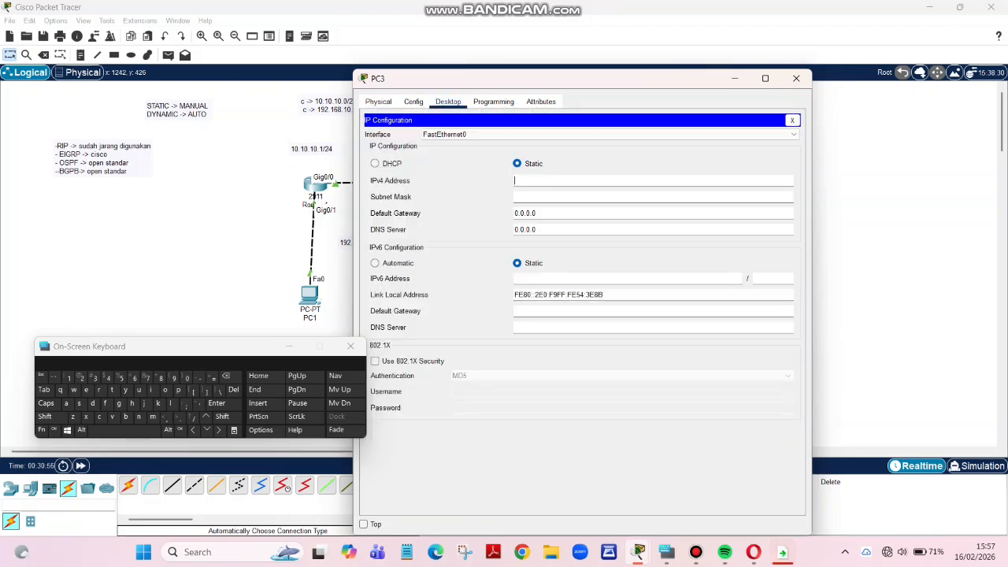
pyautogui.write('192.16')
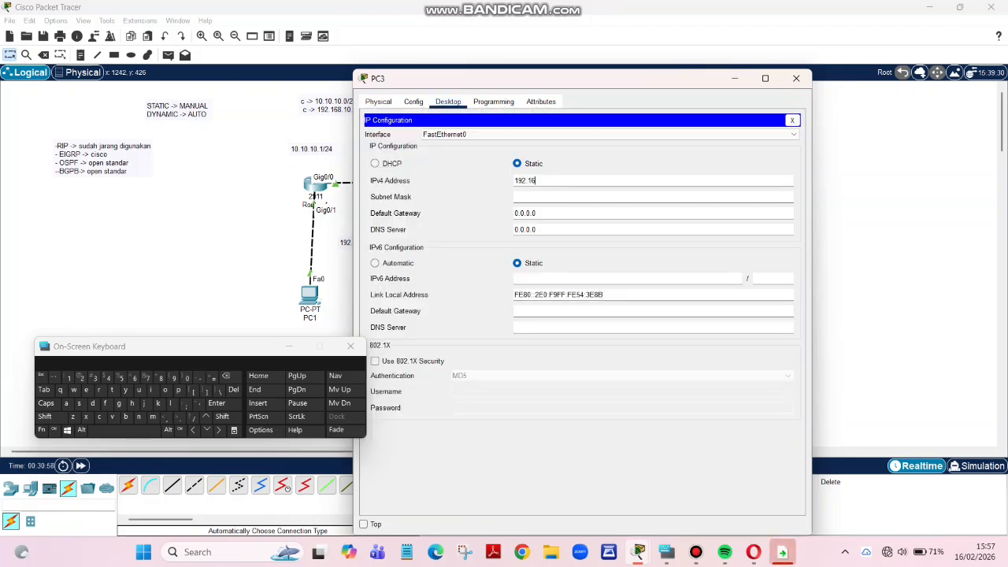
pyautogui.write('8.30.2')
pyautogui.press('Tab')
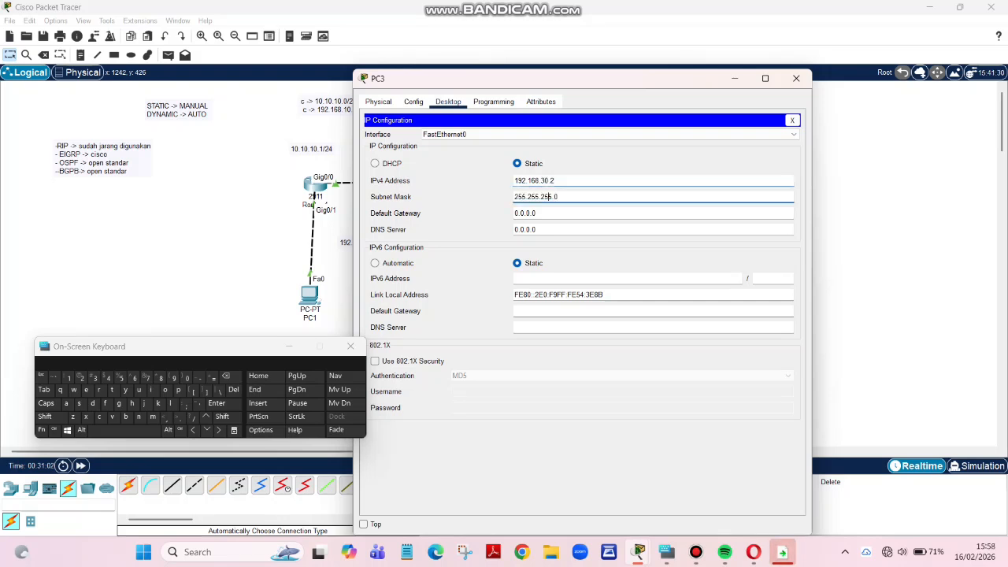
# Step: Set PC3's default gateway to 192.168.30.1 and close its configuration window
pyautogui.press('BackSpace')
pyautogui.press('BackSpace')
pyautogui.press('BackSpace')
pyautogui.press('BackSpace')
pyautogui.press('BackSpace')
pyautogui.press('BackSpace')
pyautogui.press('BackSpace')
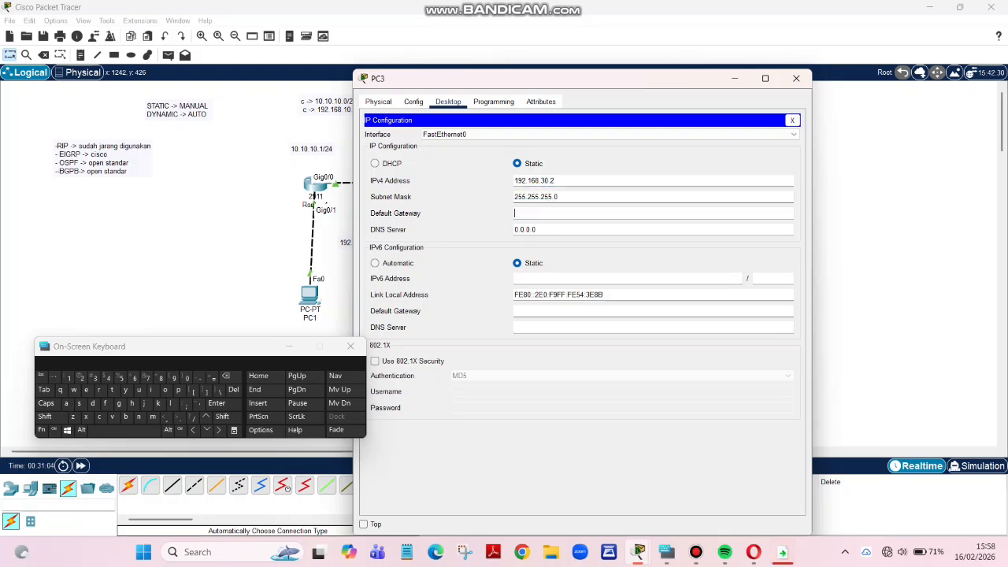
pyautogui.write('192.168.30.1')
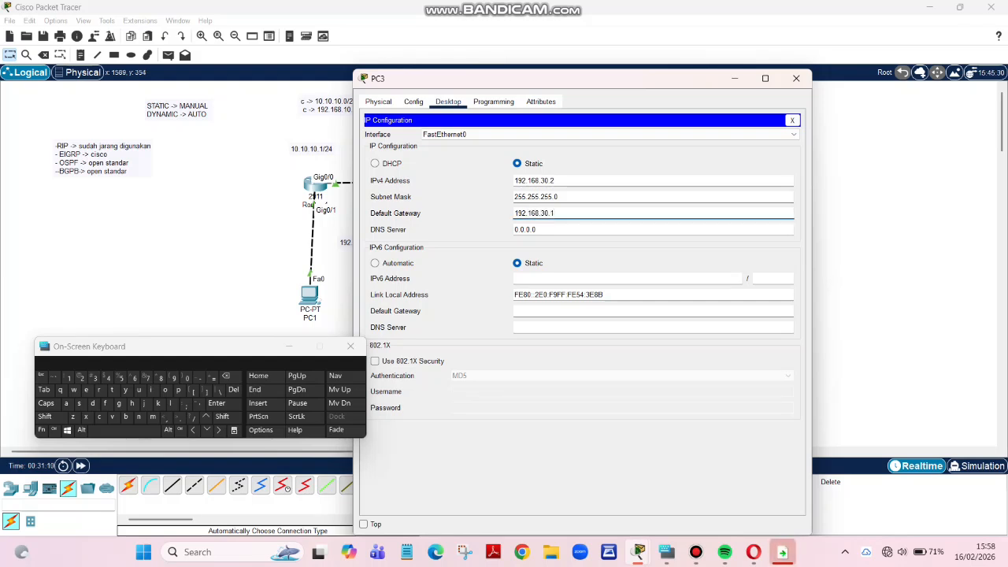
pyautogui.click(796, 78)
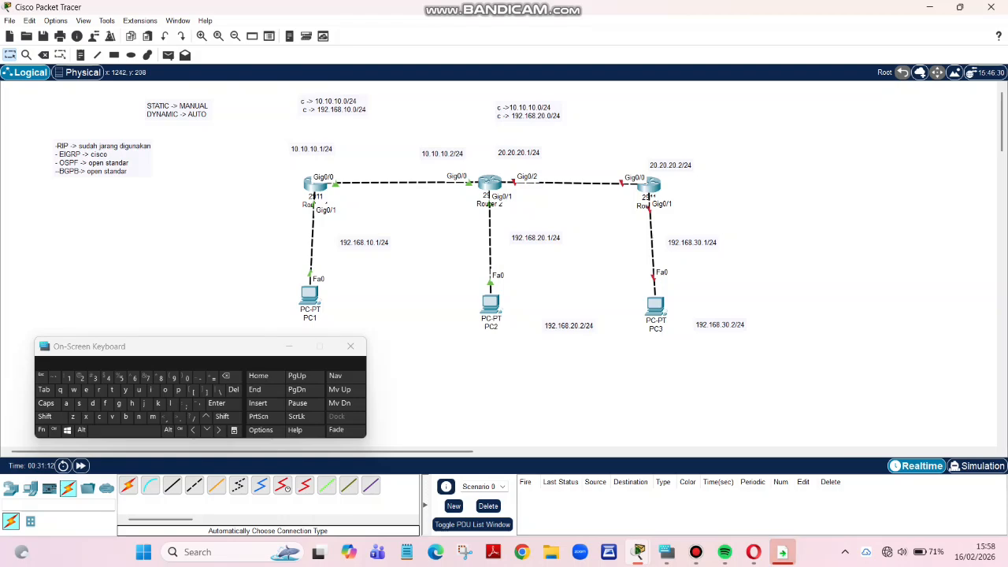
# Step: Open the third router's command line and minimize its window
pyautogui.click(489, 183)
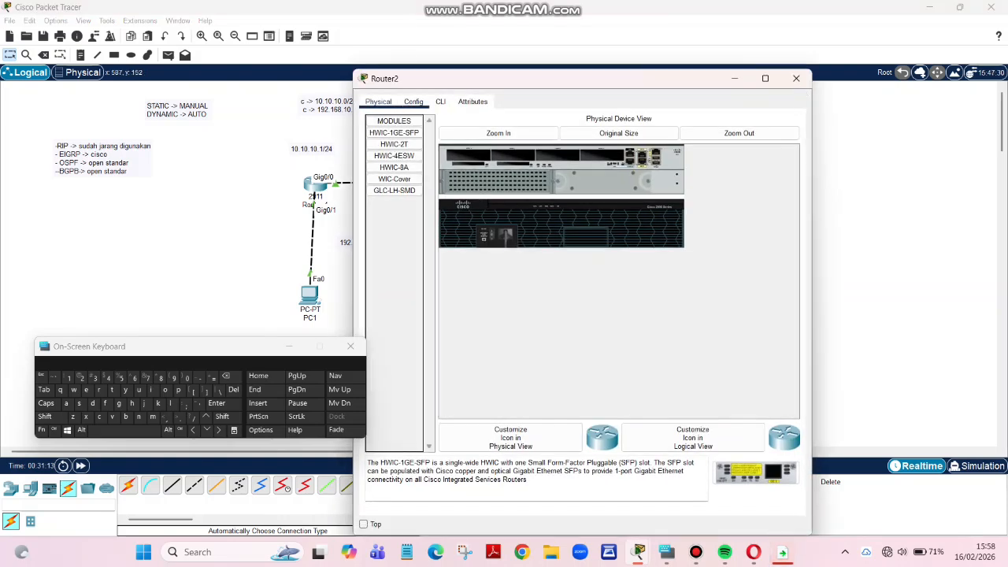
pyautogui.click(440, 102)
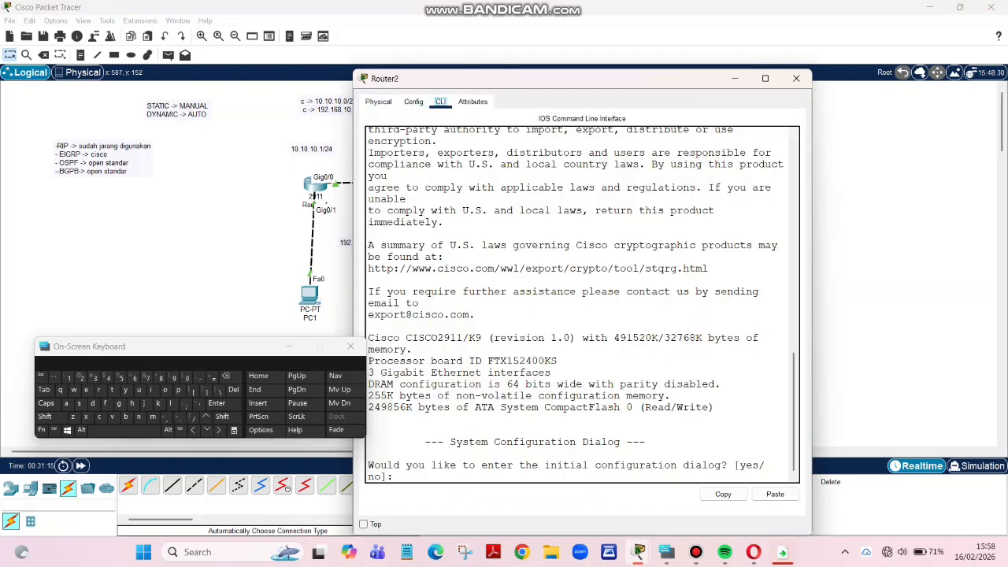
pyautogui.click(734, 78)
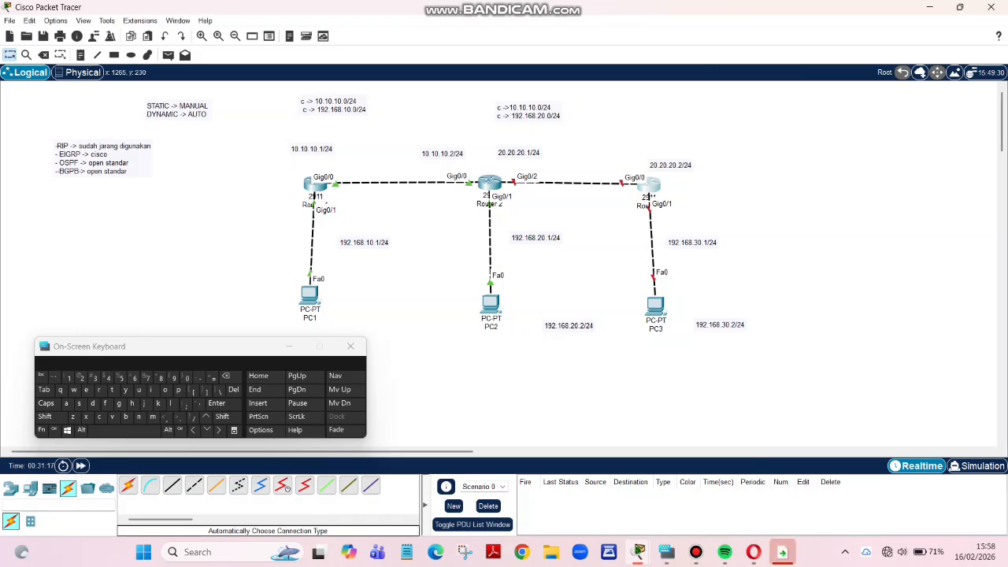
# Step: Rename the router connected to PC3 as Router 3
pyautogui.click(639, 205)
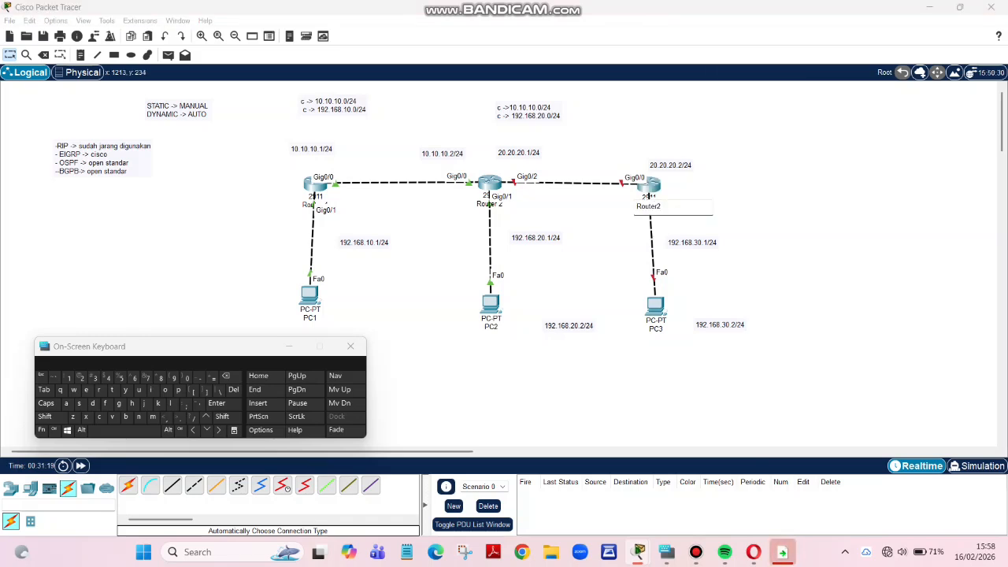
pyautogui.press('BackSpace')
pyautogui.write('3')
pyautogui.press('Return')
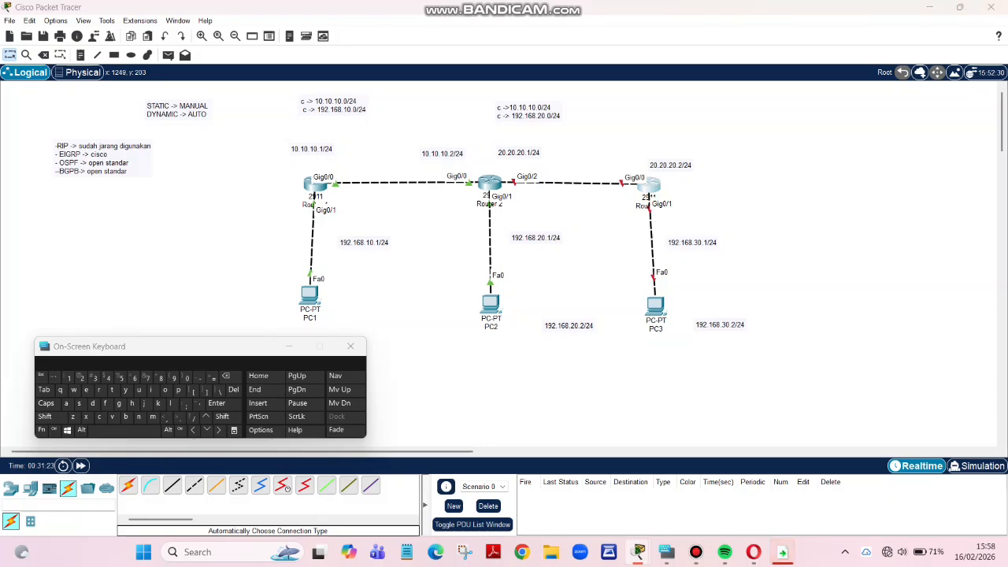
# Step: Open Router 3's command line and decline the initial configuration dialog with no
pyautogui.click(649, 184)
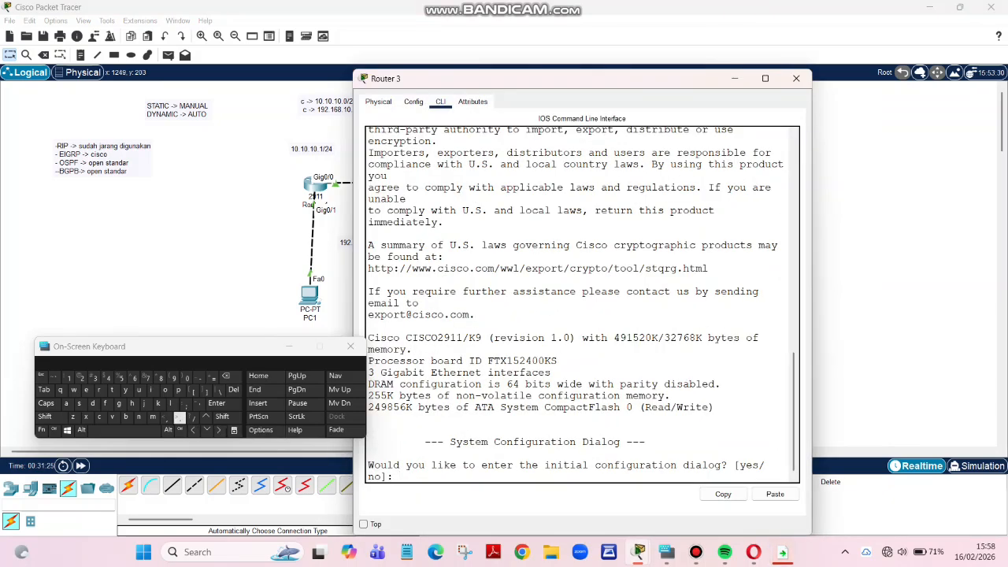
pyautogui.write('no')
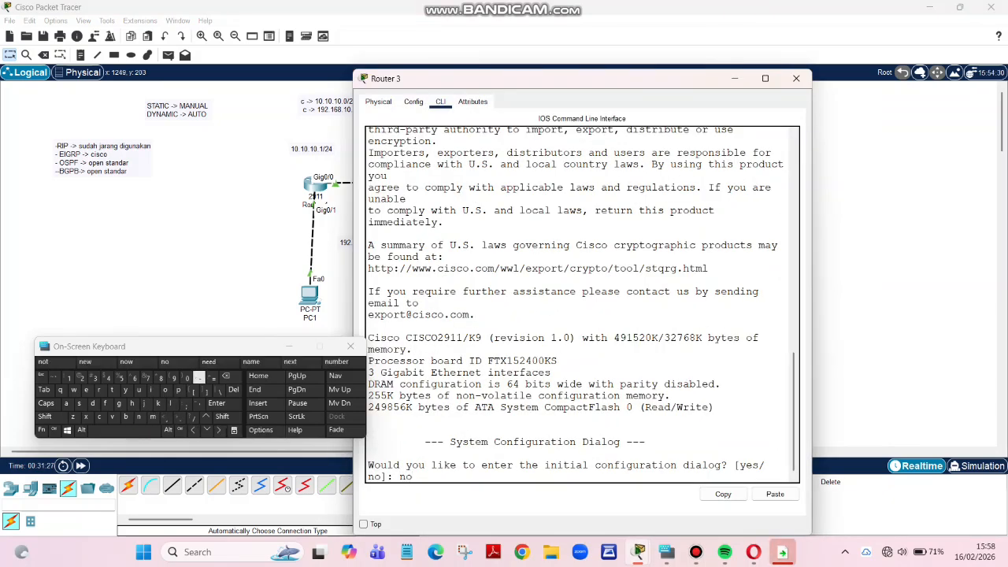
pyautogui.press('Return')
pyautogui.press('Return')
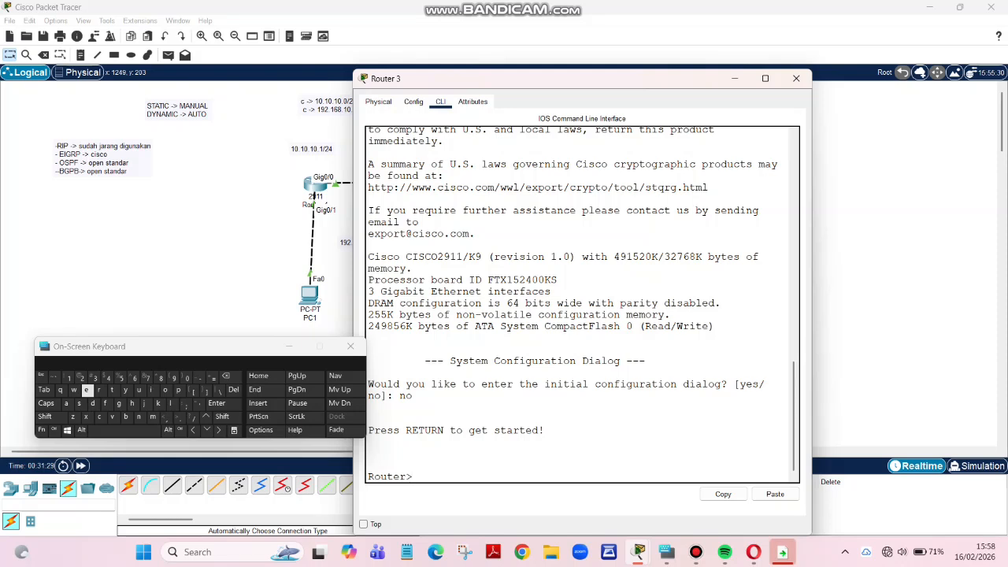
# Step: Enter privileged mode with en and global configuration mode with conf t on Router 3
pyautogui.write('en')
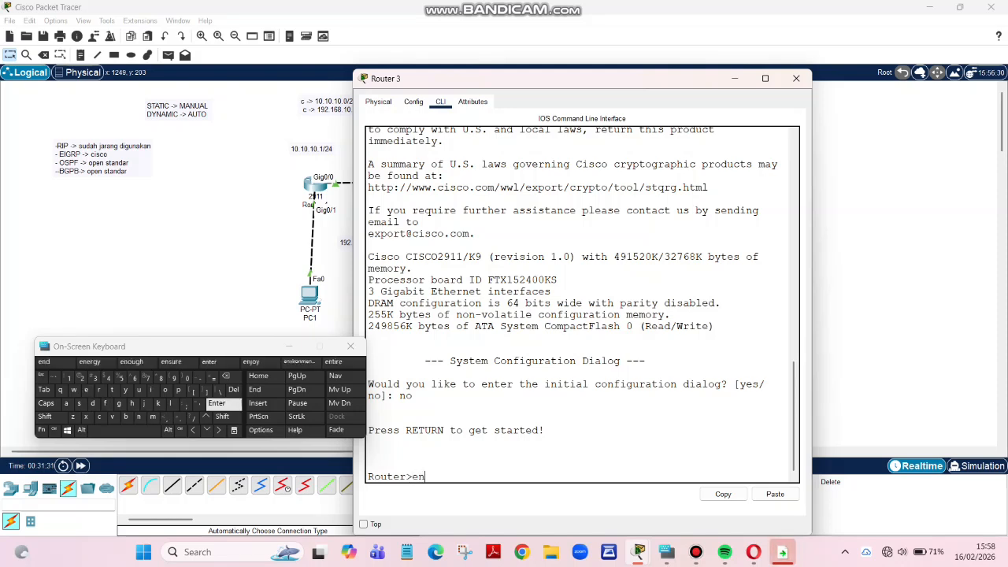
pyautogui.press('Return')
pyautogui.write('c')
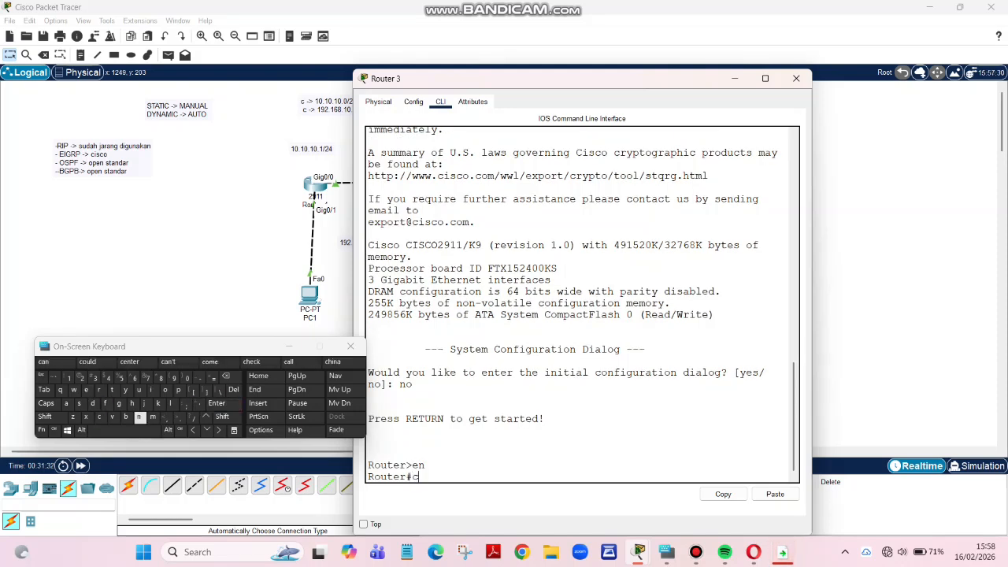
pyautogui.write('on')
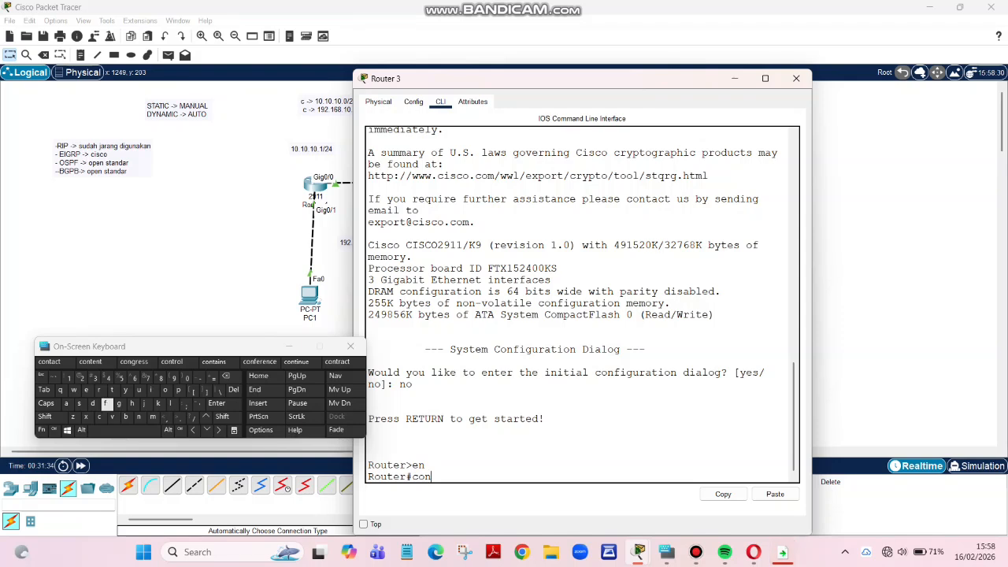
pyautogui.write('f t')
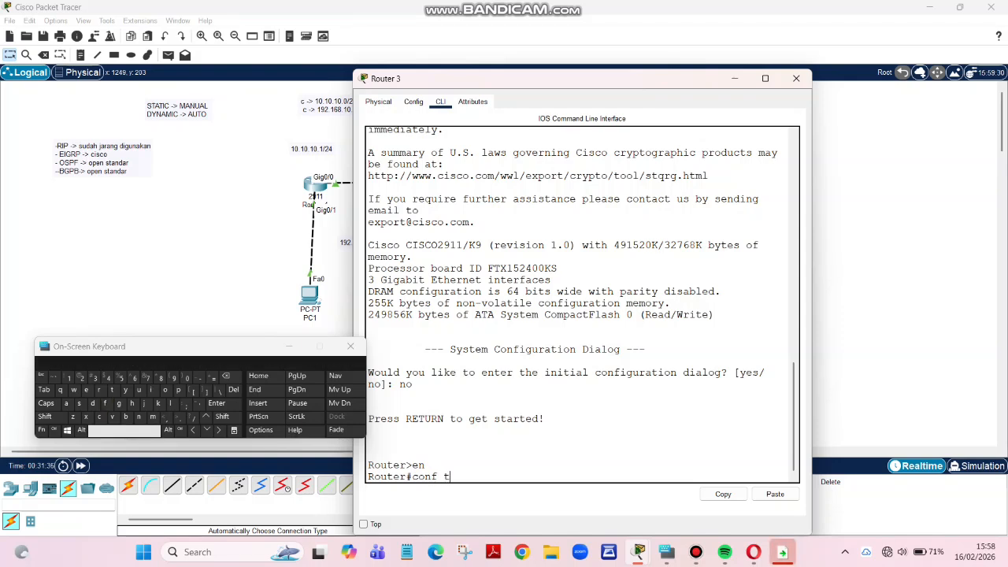
pyautogui.press('Return')
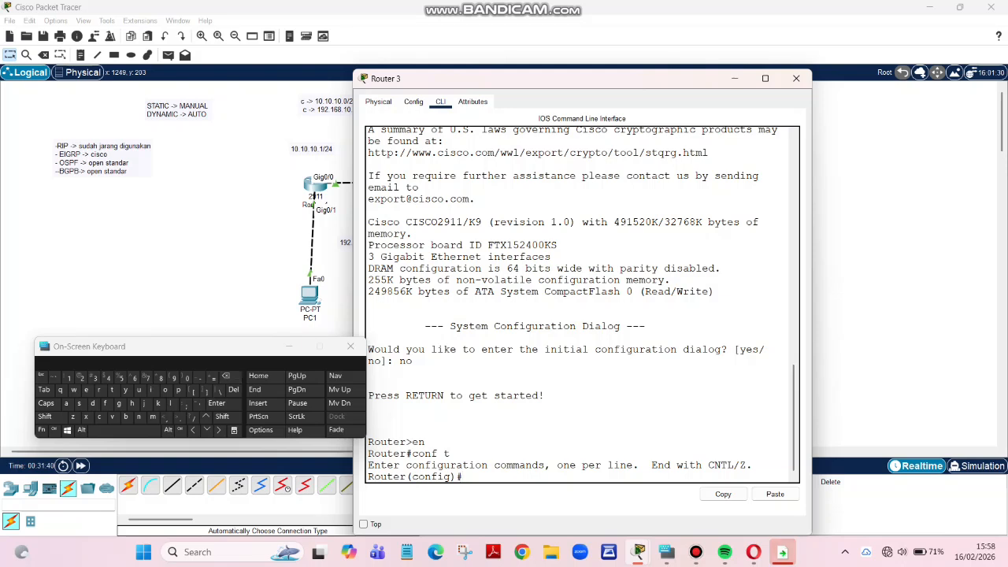
# Step: Enable Router 3's gig0/0 interface using int gig0/0 and no sh
pyautogui.write('in')
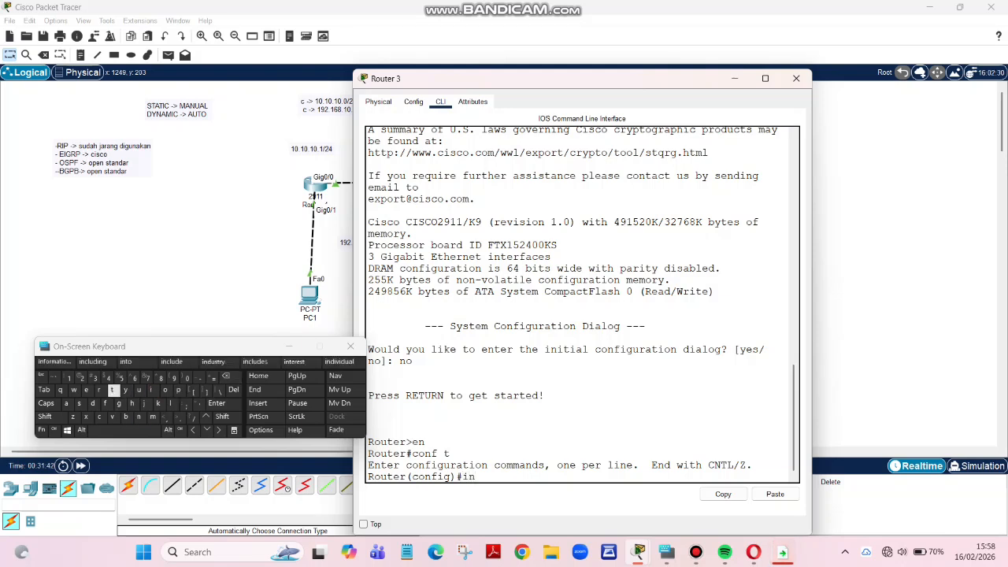
pyautogui.write('t g')
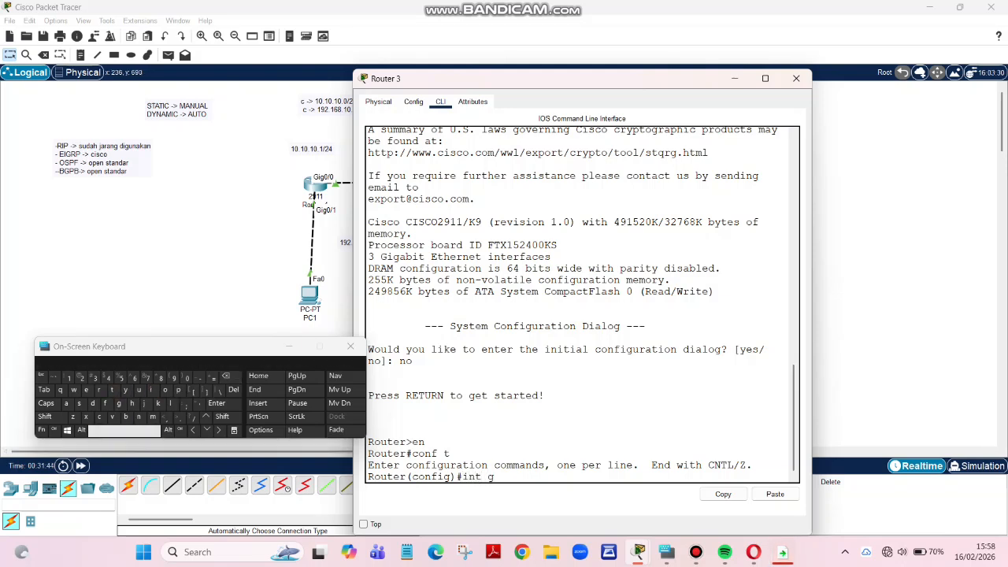
pyautogui.write('ig0')
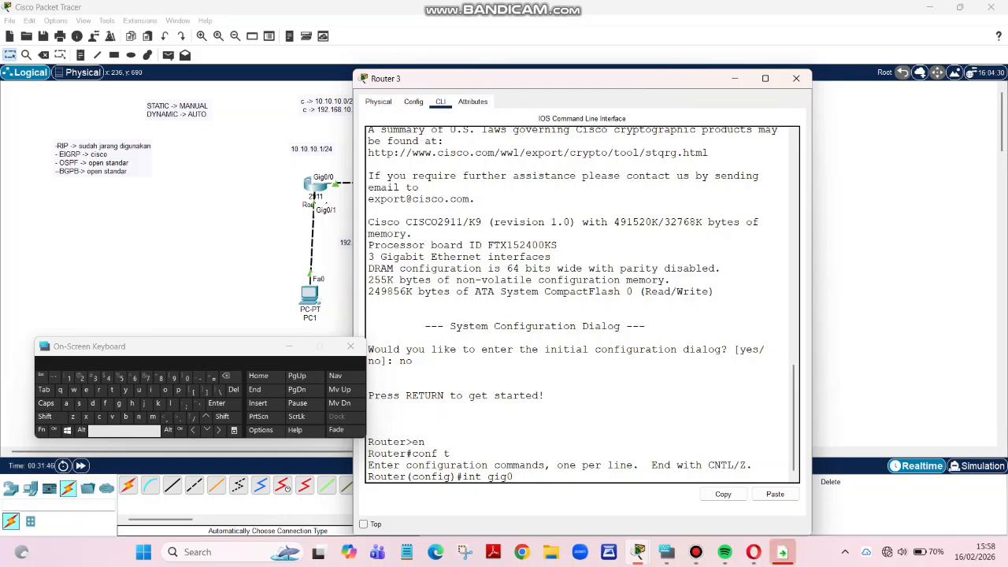
pyautogui.write('/0')
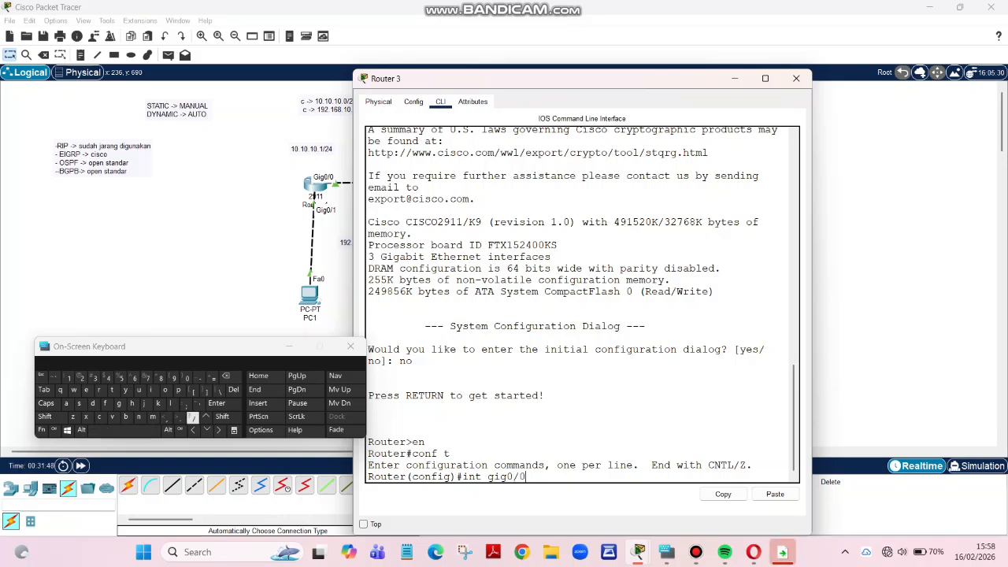
pyautogui.press('Return')
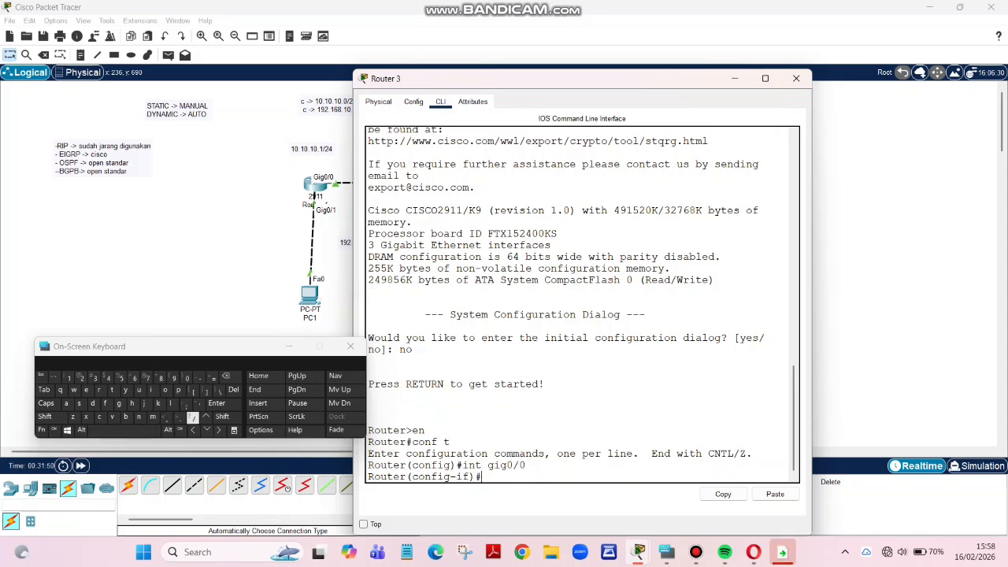
pyautogui.write('n')
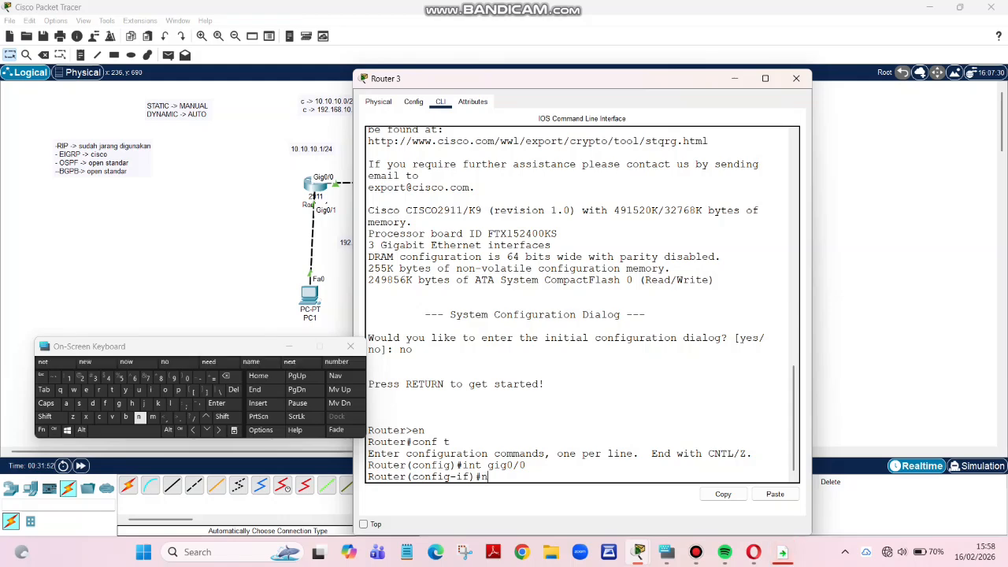
pyautogui.write('o sh')
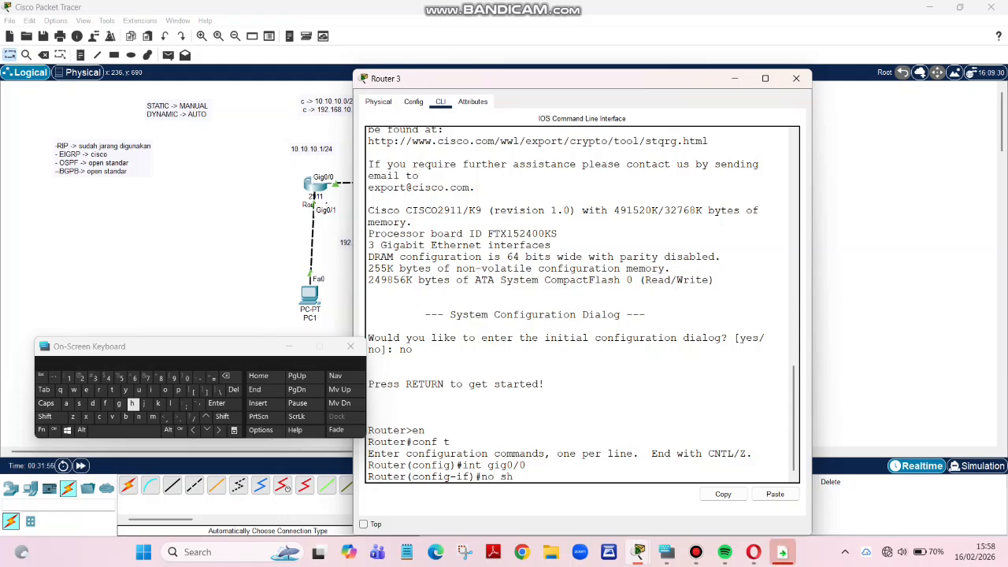
pyautogui.press('Return')
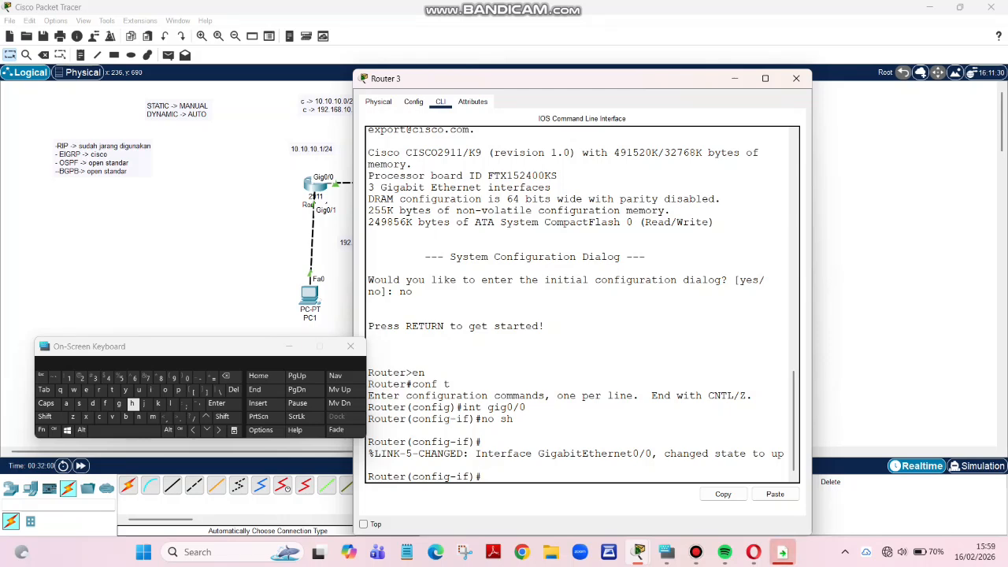
# Step: Assign IP address 20.20.20.2 with subnet mask 255.255.255.0 to Router 3's gig0/0 interface
pyautogui.write('ip')
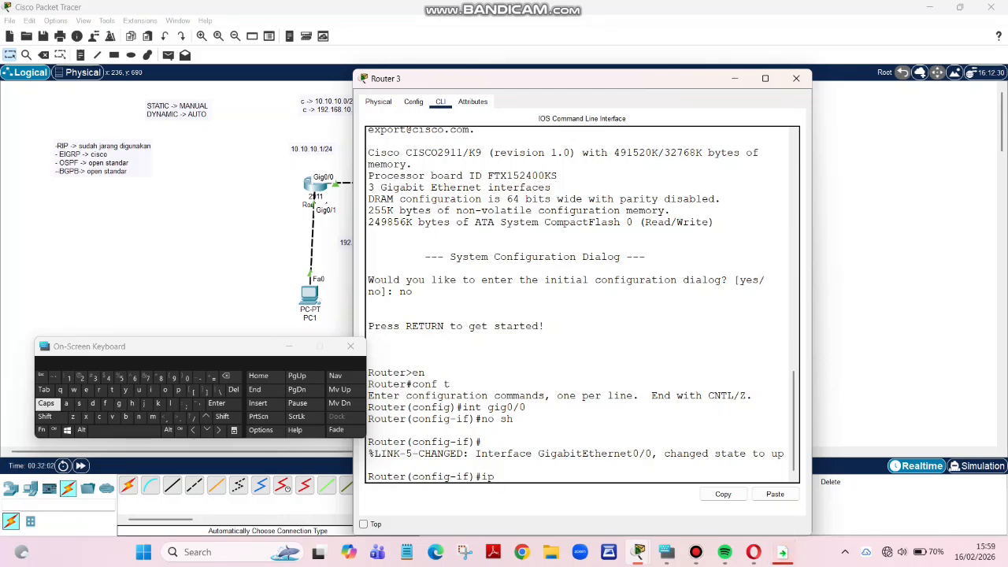
pyautogui.write(' add')
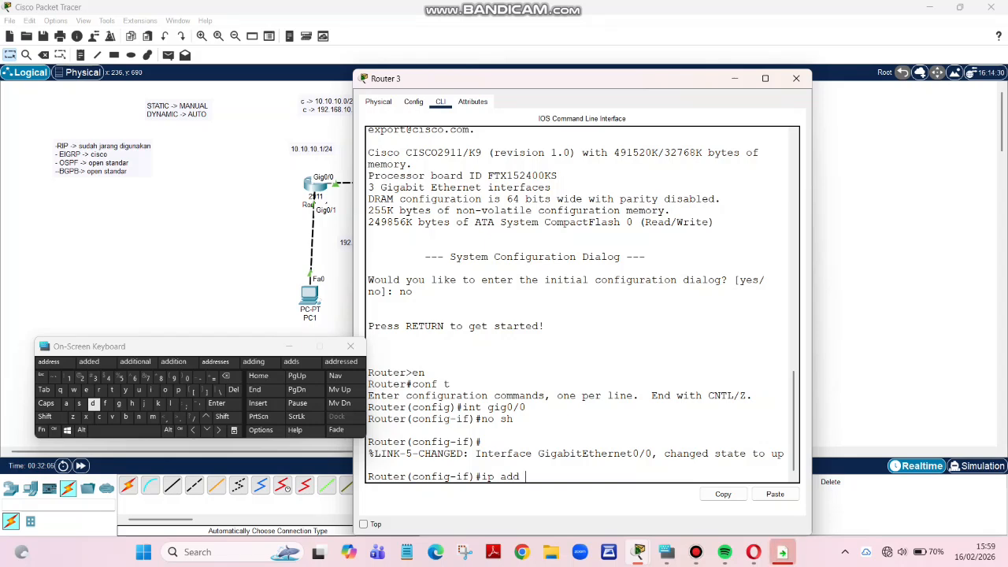
pyautogui.write('20.20.20.2 255.255')
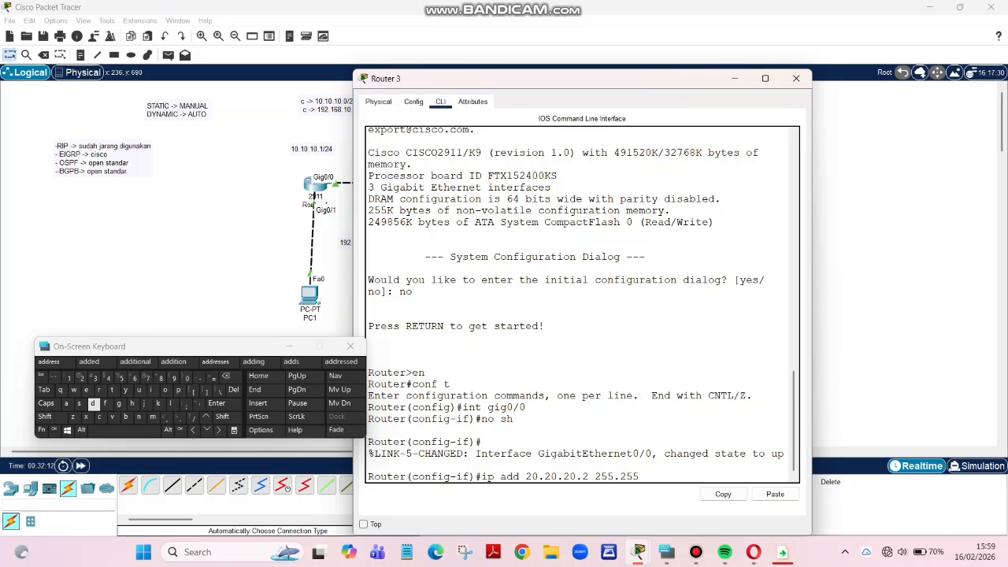
pyautogui.write('.255.0')
pyautogui.press('Return')
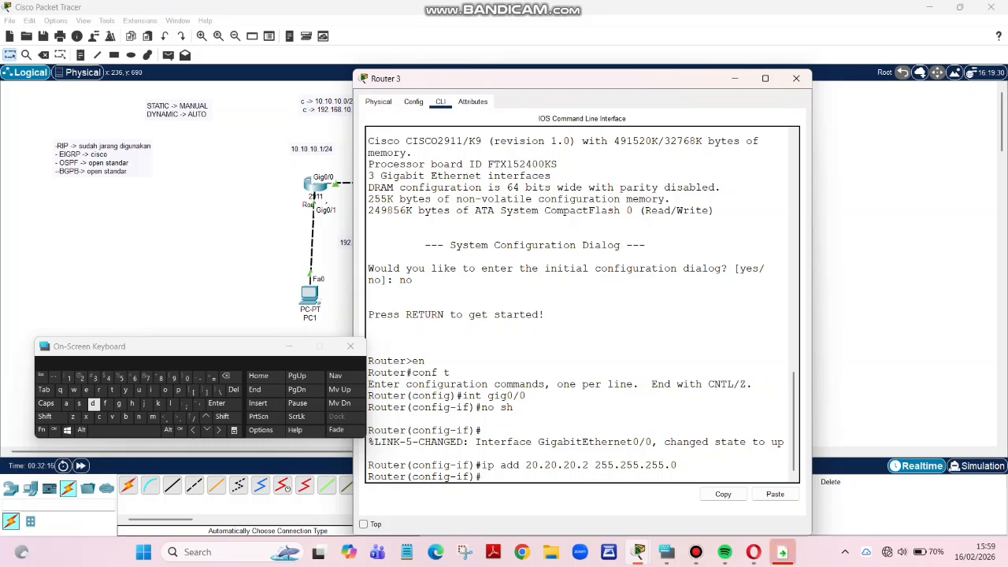
# Step: Switch to Router 3's gig0/1 interface and enable it with no sh
pyautogui.press('Up')
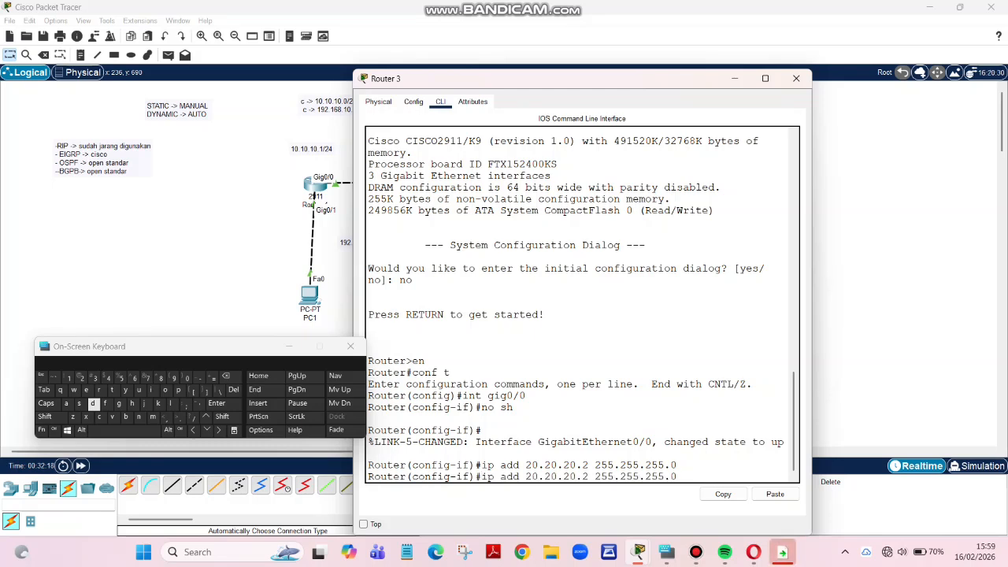
pyautogui.press('Up')
pyautogui.press('Up')
pyautogui.press('BackSpace')
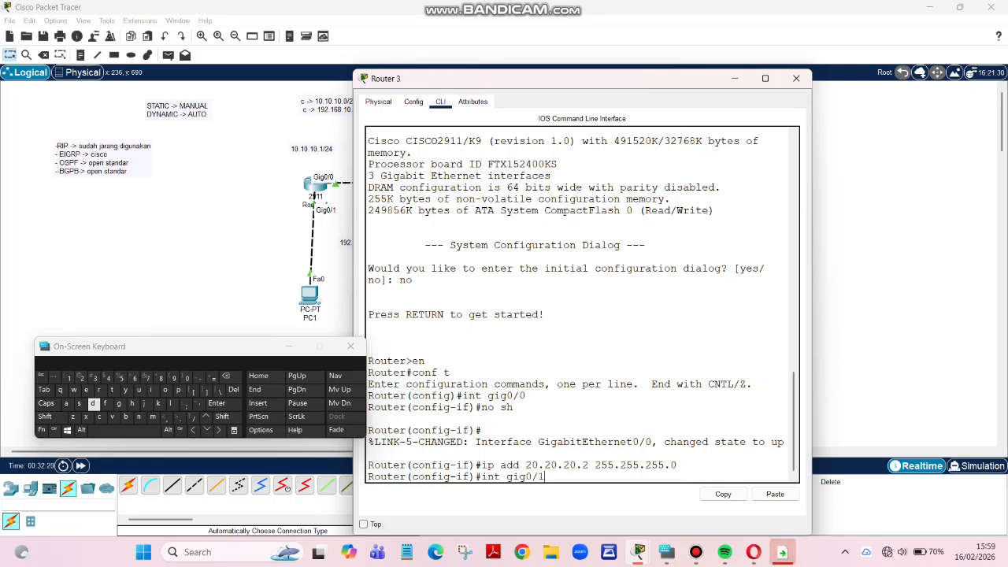
pyautogui.write('1')
pyautogui.press('Return')
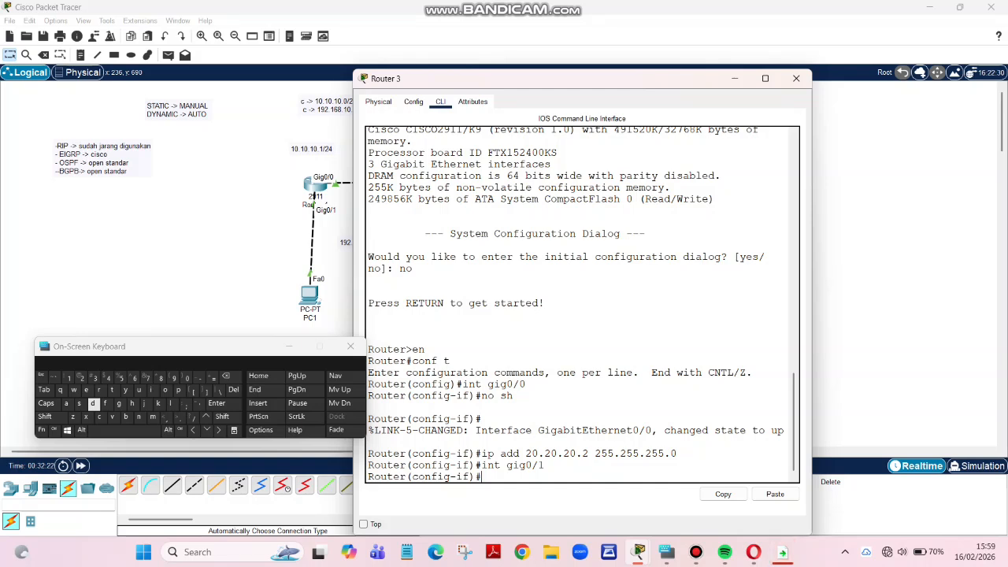
pyautogui.press('Up')
pyautogui.press('Up')
pyautogui.press('Up')
pyautogui.press('BackSpace')
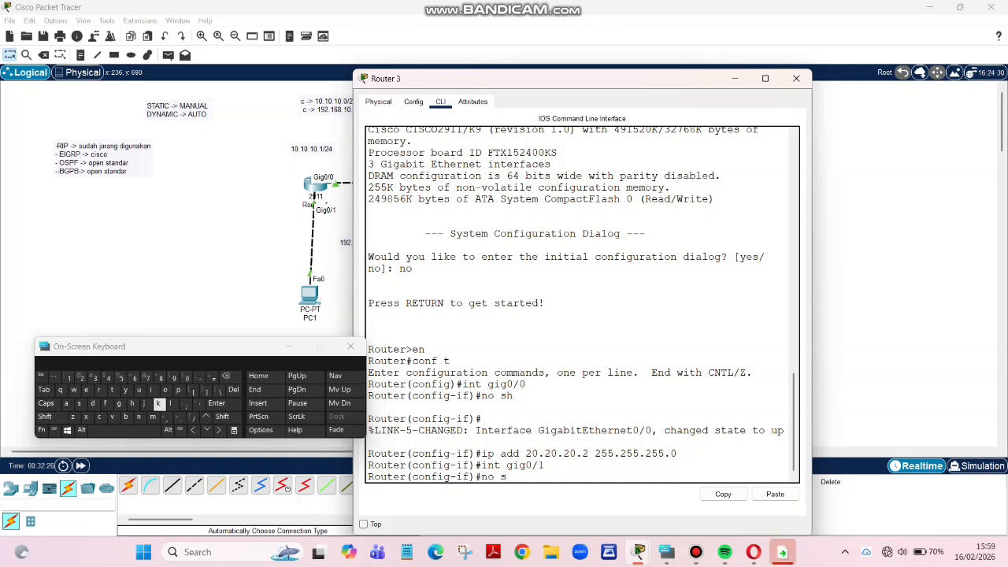
pyautogui.click(132, 403)
pyautogui.press('Return')
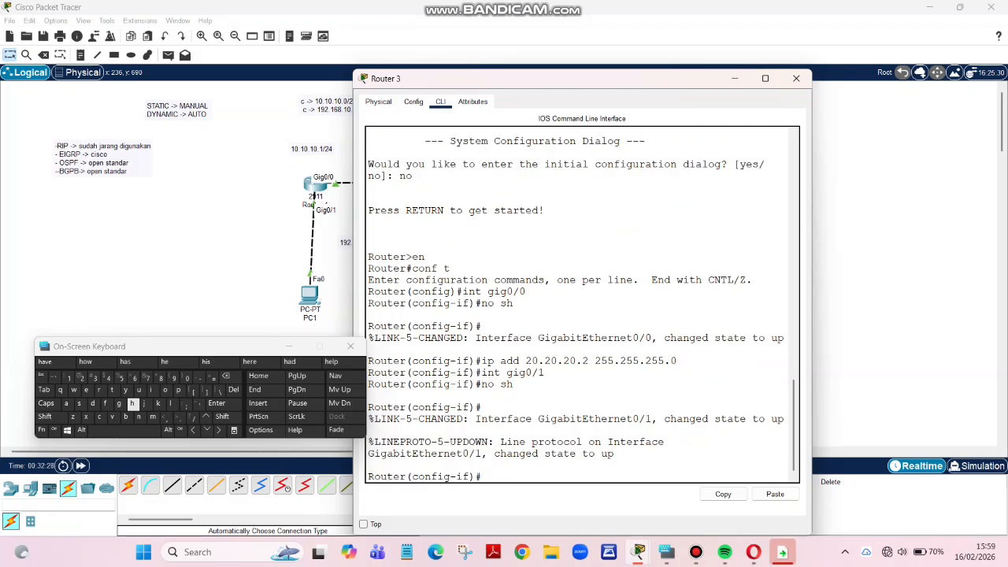
# Step: Assign IP address 192.168.30.1 with subnet mask 255.255.255.0 to Router 3's gig0/1 interface
pyautogui.press('Up')
pyautogui.press('Up')
pyautogui.press('Up')
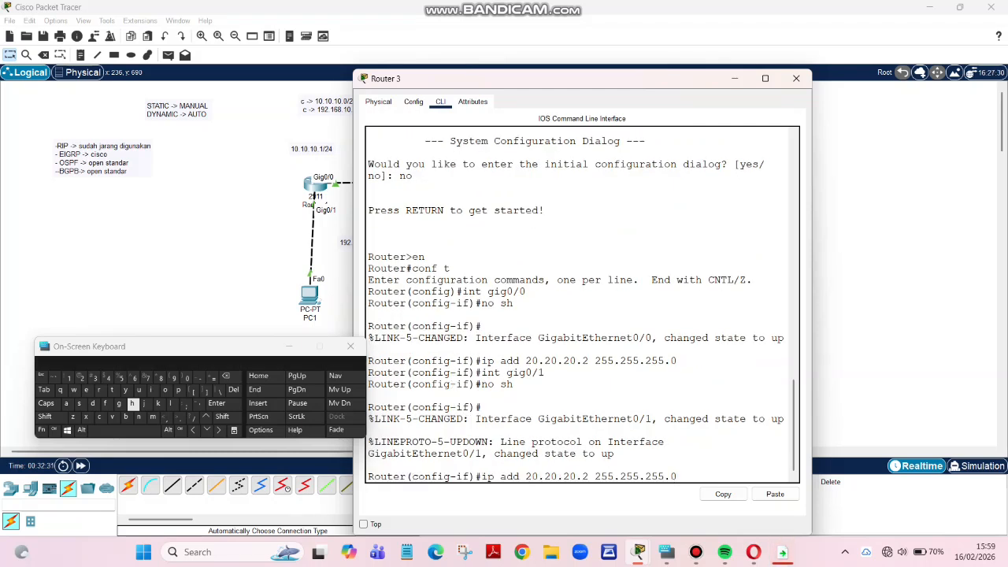
pyautogui.press('BackSpace')
pyautogui.press('BackSpace')
pyautogui.press('BackSpace')
pyautogui.press('BackSpace')
pyautogui.press('BackSpace')
pyautogui.press('BackSpace')
pyautogui.press('BackSpace')
pyautogui.press('BackSpace')
pyautogui.press('BackSpace')
pyautogui.press('BackSpace')
pyautogui.press('BackSpace')
pyautogui.press('BackSpace')
pyautogui.press('BackSpace')
pyautogui.press('BackSpace')
pyautogui.press('BackSpace')
pyautogui.press('BackSpace')
pyautogui.press('BackSpace')
pyautogui.press('BackSpace')
pyautogui.press('BackSpace')
pyautogui.press('BackSpace')
pyautogui.press('BackSpace')
pyautogui.press('BackSpace')
pyautogui.press('BackSpace')
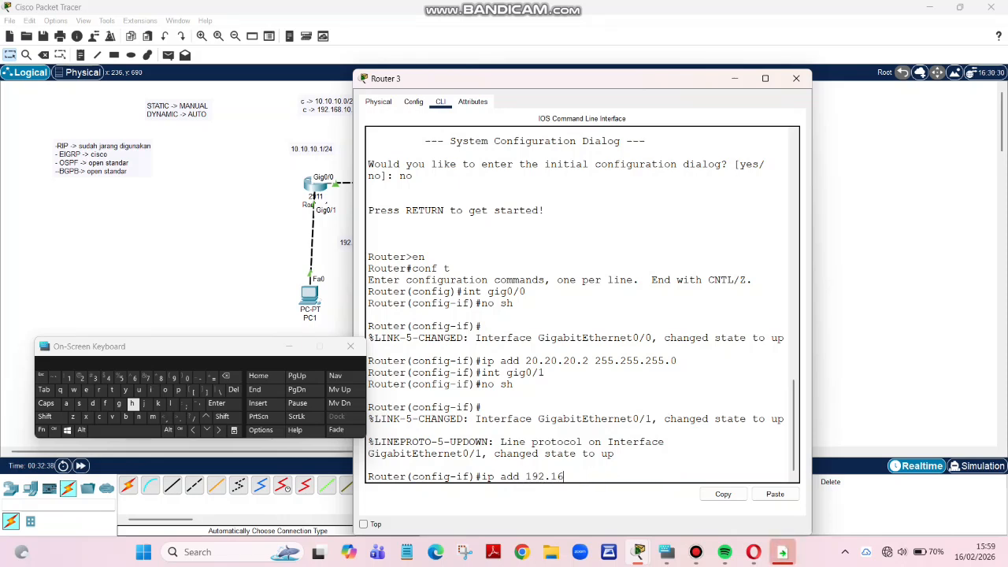
pyautogui.write('.30.1 2')
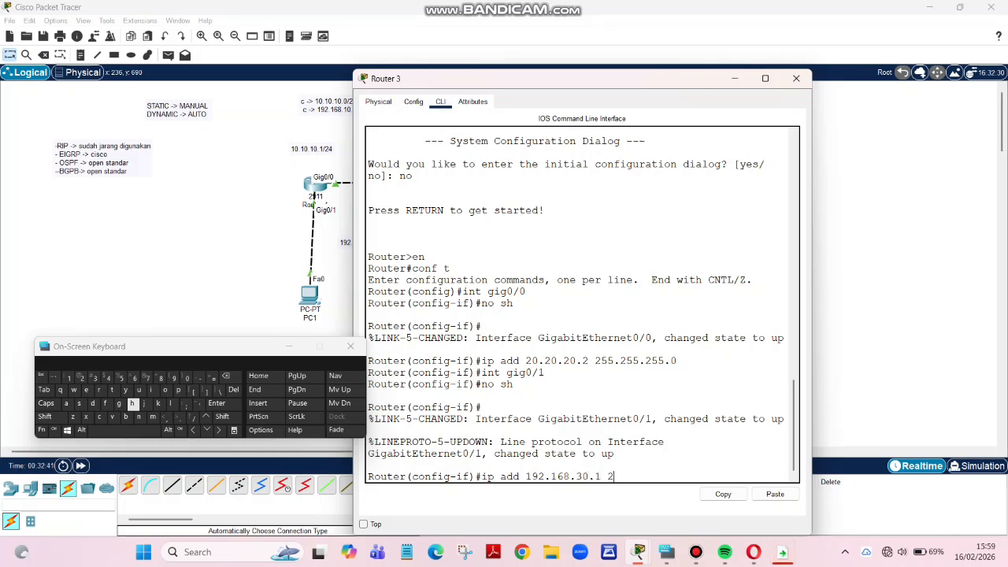
pyautogui.write('55.255.255.0')
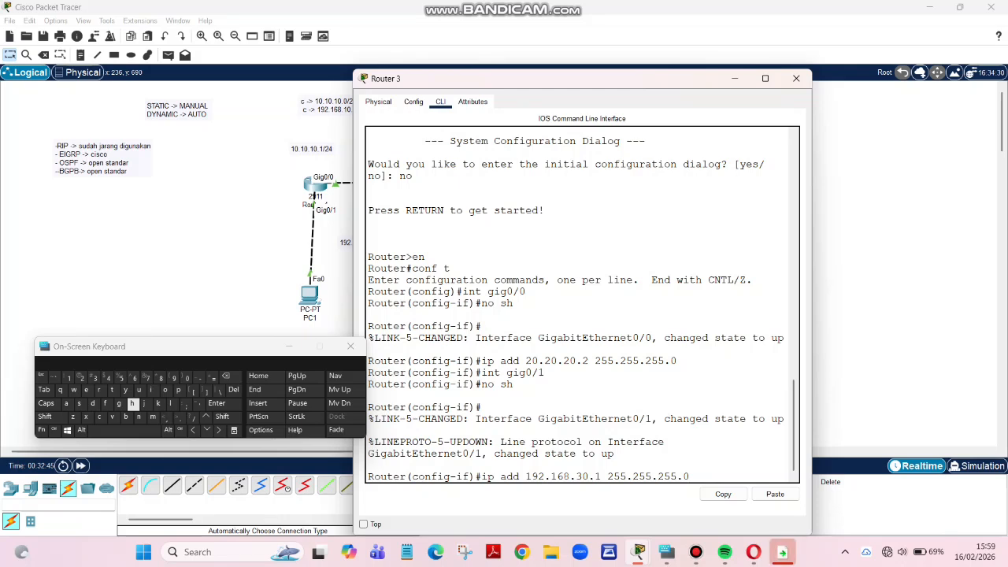
pyautogui.press('Return')
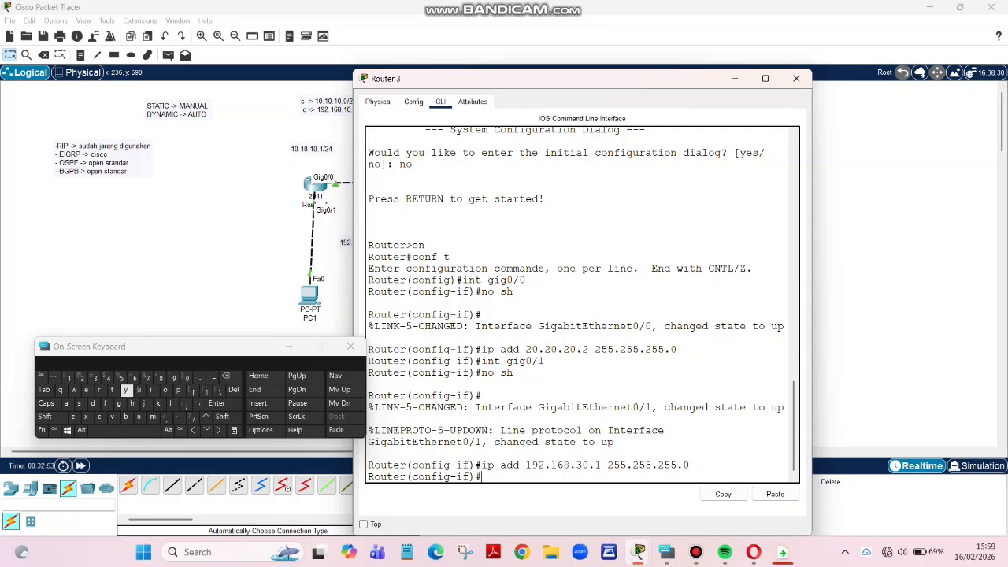
# Step: Open Router 2's command line and enter configuration of its second-router link interface with int gig0/2
pyautogui.click(126, 315)
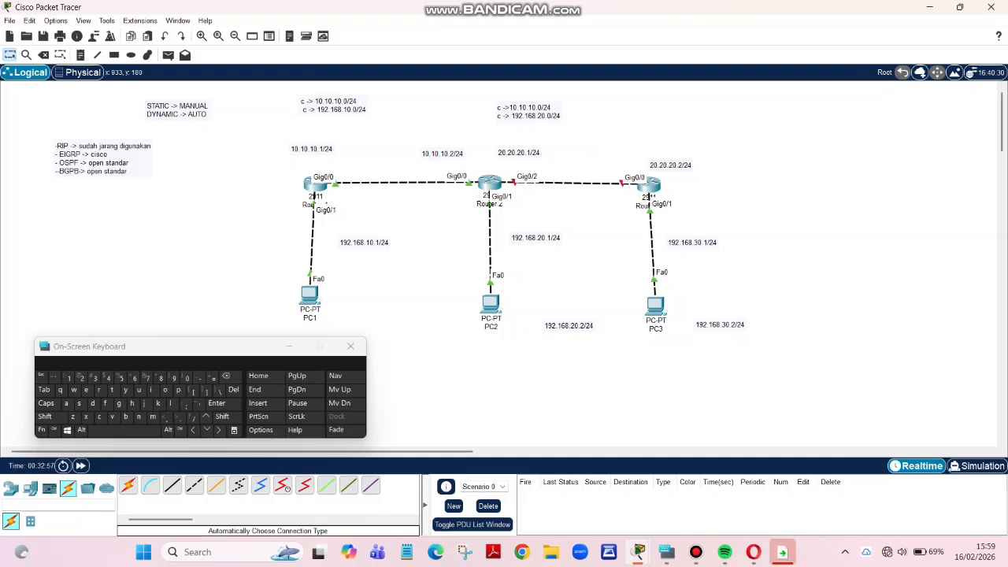
pyautogui.click(482, 187)
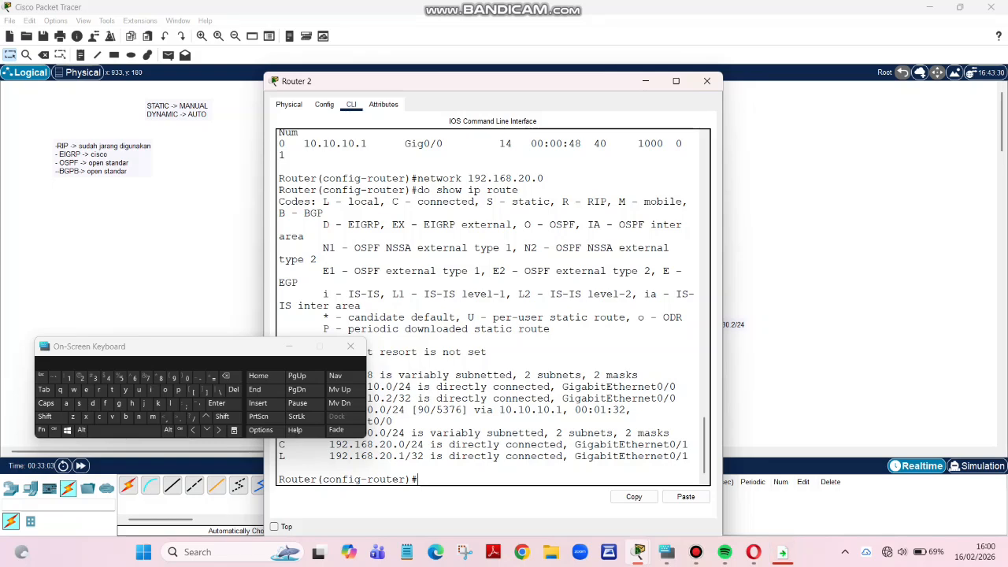
pyautogui.click(153, 389)
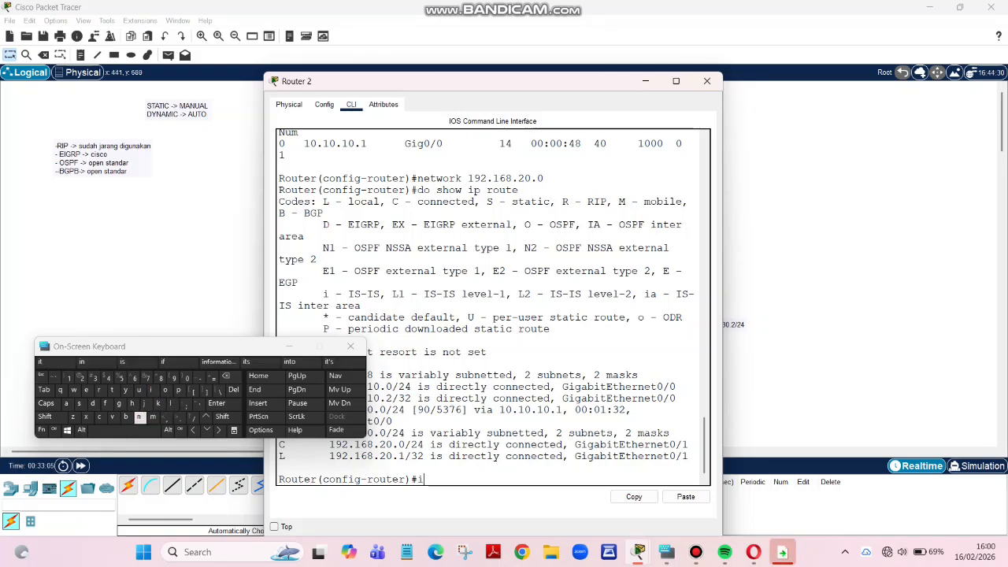
pyautogui.click(140, 417)
pyautogui.click(112, 390)
pyautogui.click(125, 430)
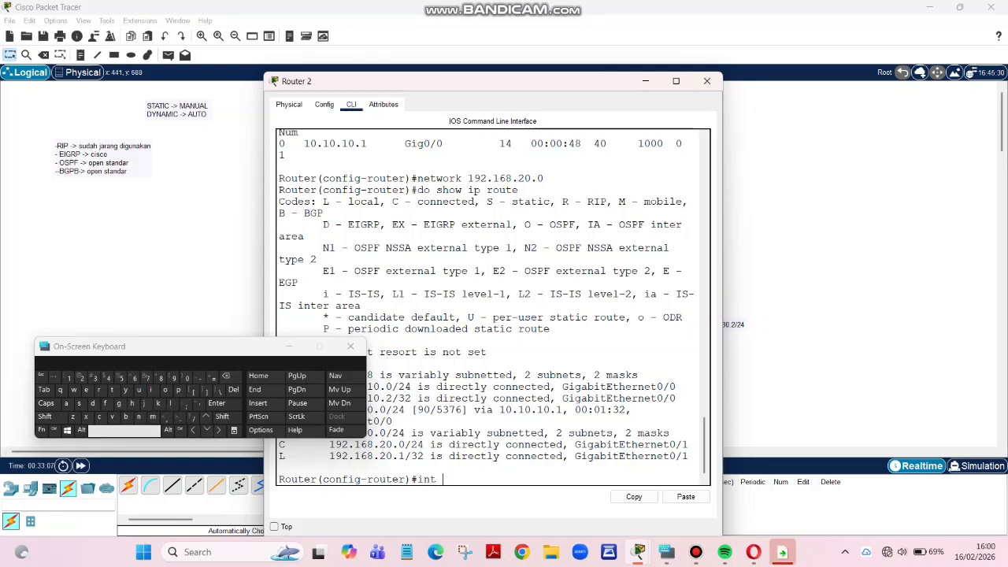
pyautogui.write('gig0')
pyautogui.click(191, 418)
pyautogui.write('2')
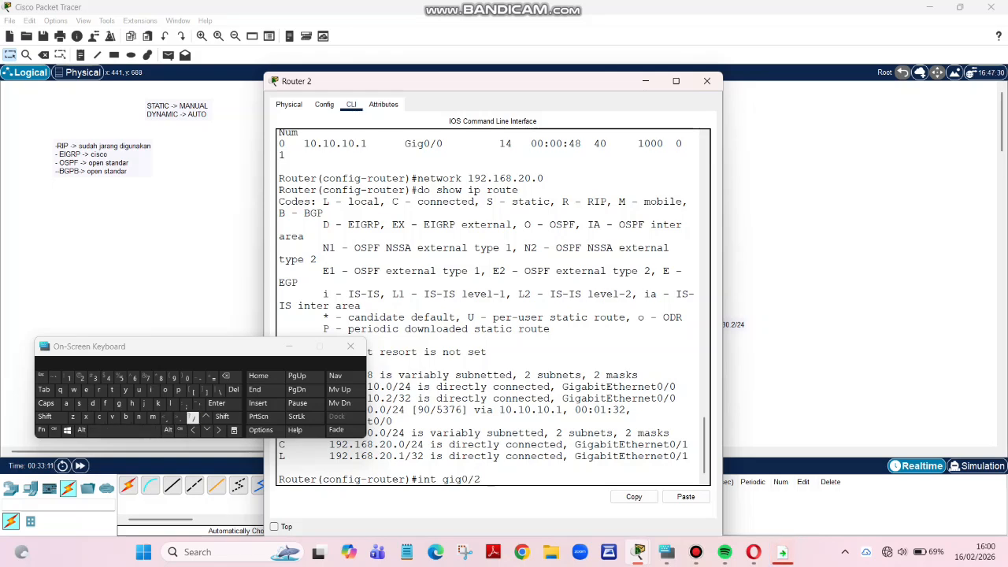
pyautogui.press('Return')
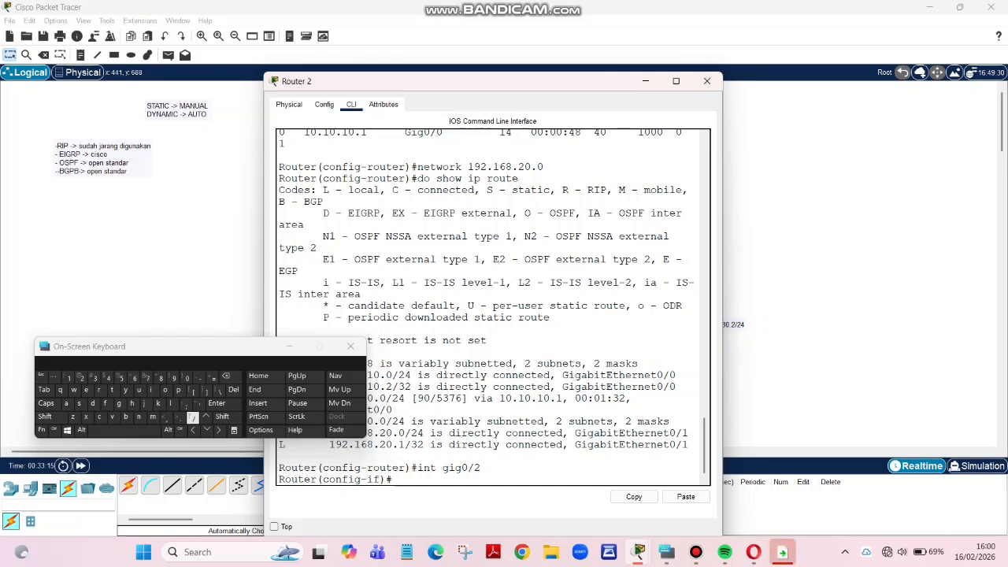
# Step: Enable Router 2's gig0/2 interface with no sh
pyautogui.click(139, 418)
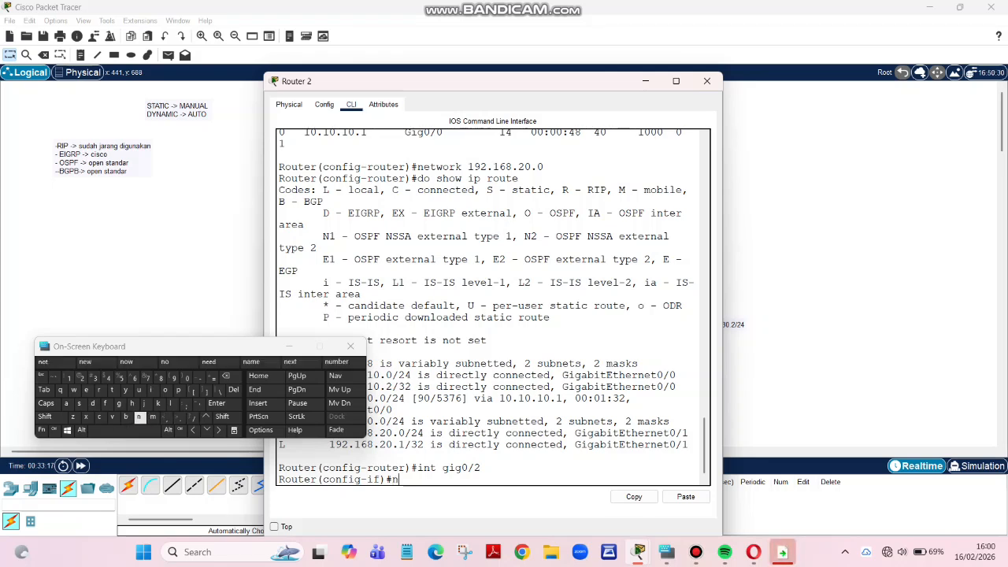
pyautogui.click(165, 390)
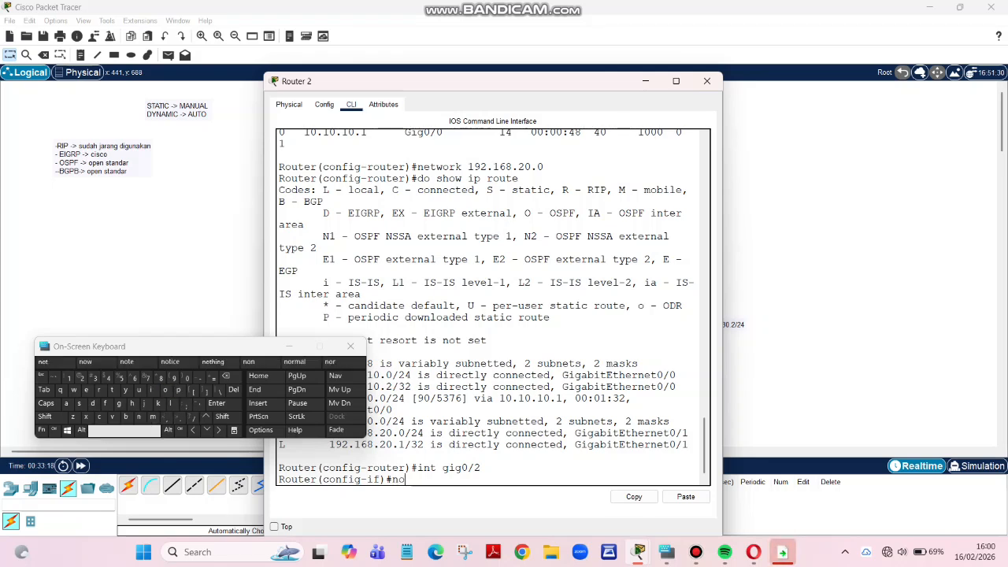
pyautogui.click(78, 403)
pyautogui.click(132, 403)
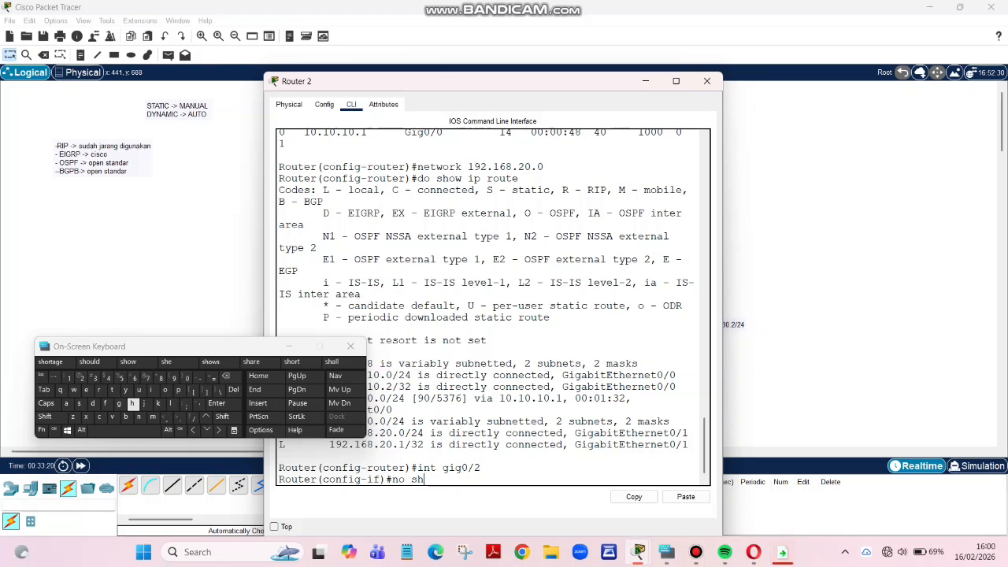
pyautogui.press('Return')
pyautogui.press('Return')
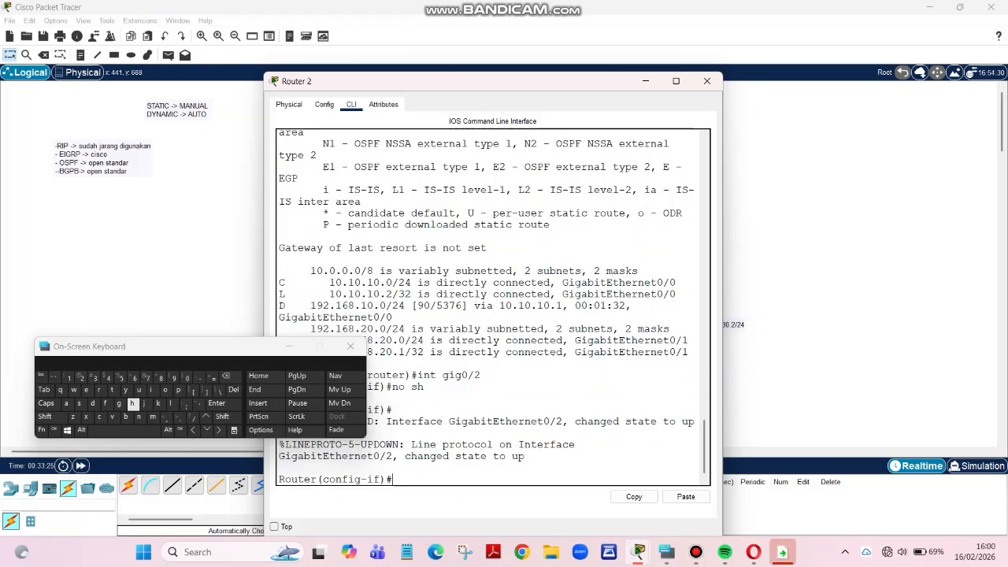
# Step: Assign IP address 20.20.20.1 with subnet mask 255.255.255.0 to Router 2's gig0/2 interface and return to the topology
pyautogui.write('ip')
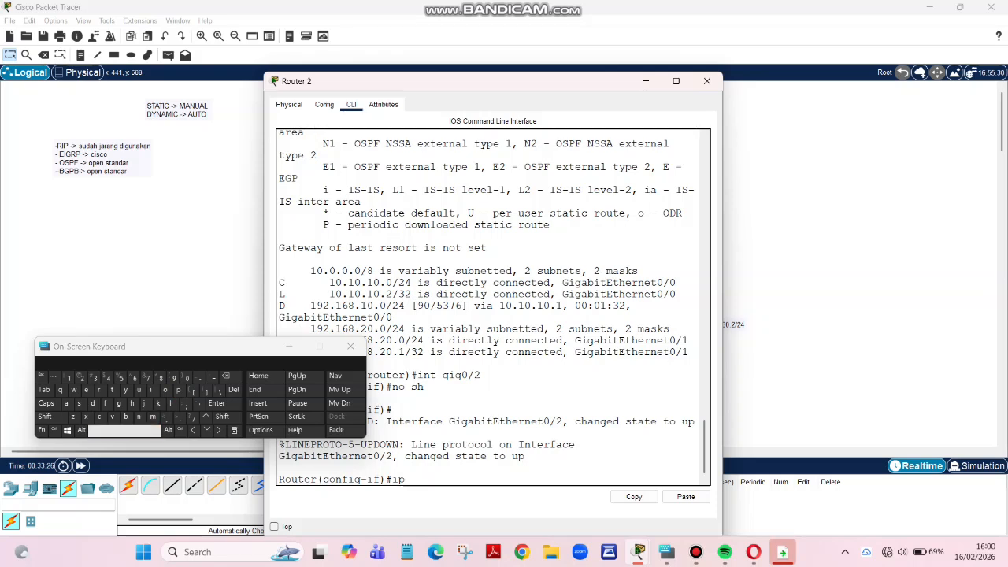
pyautogui.write(' add')
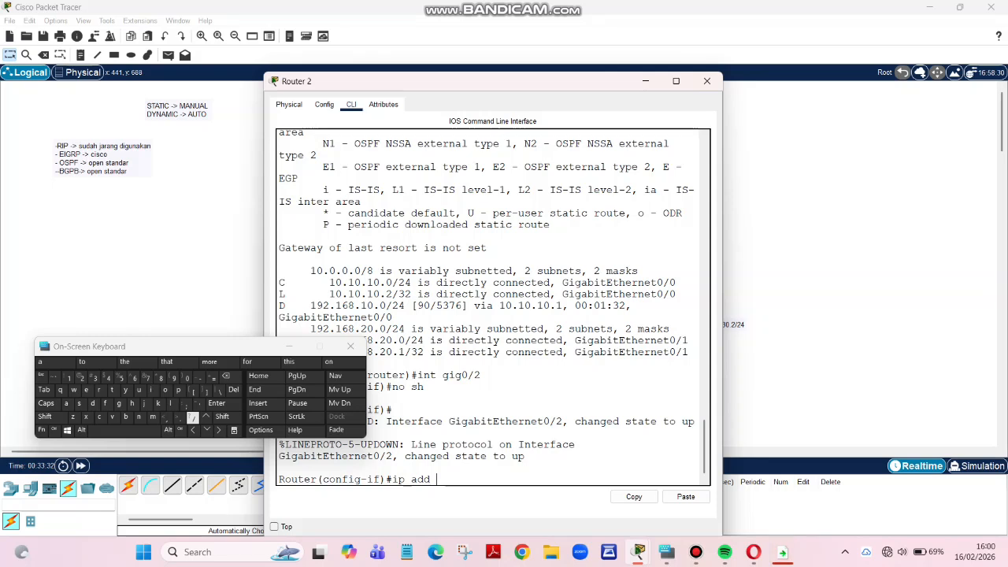
pyautogui.write(' 20.20.')
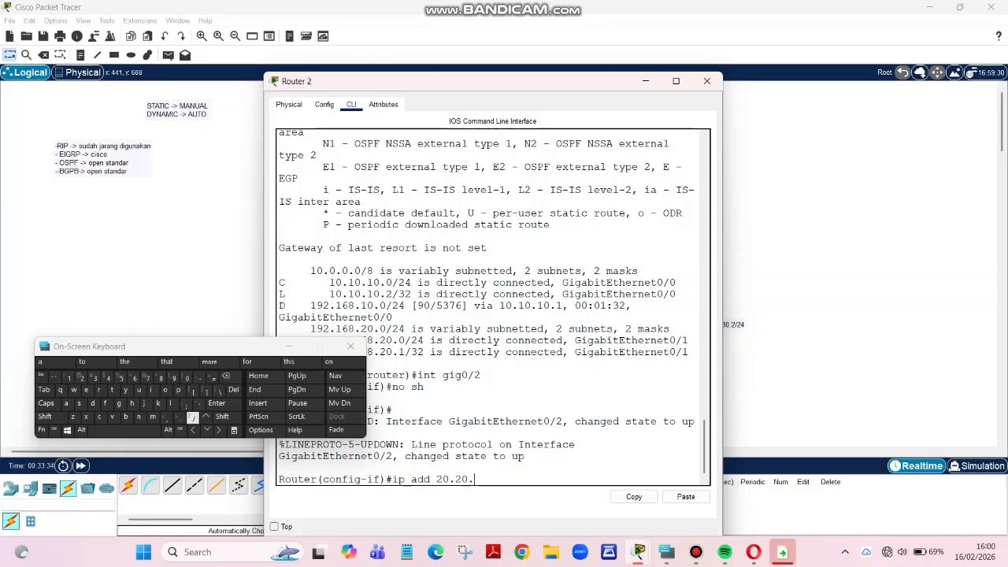
pyautogui.write('20.1 255.255.255.0')
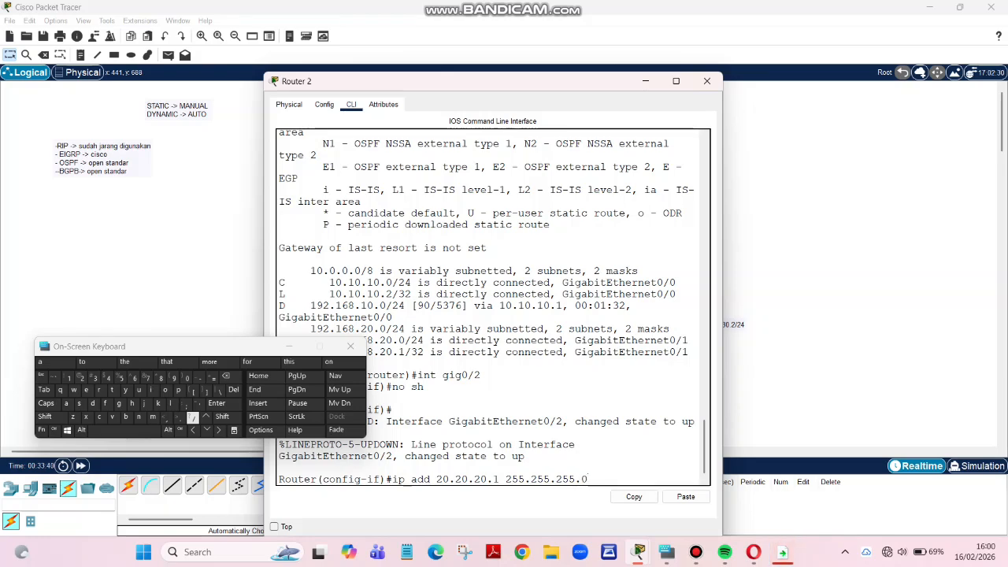
pyautogui.press('Return')
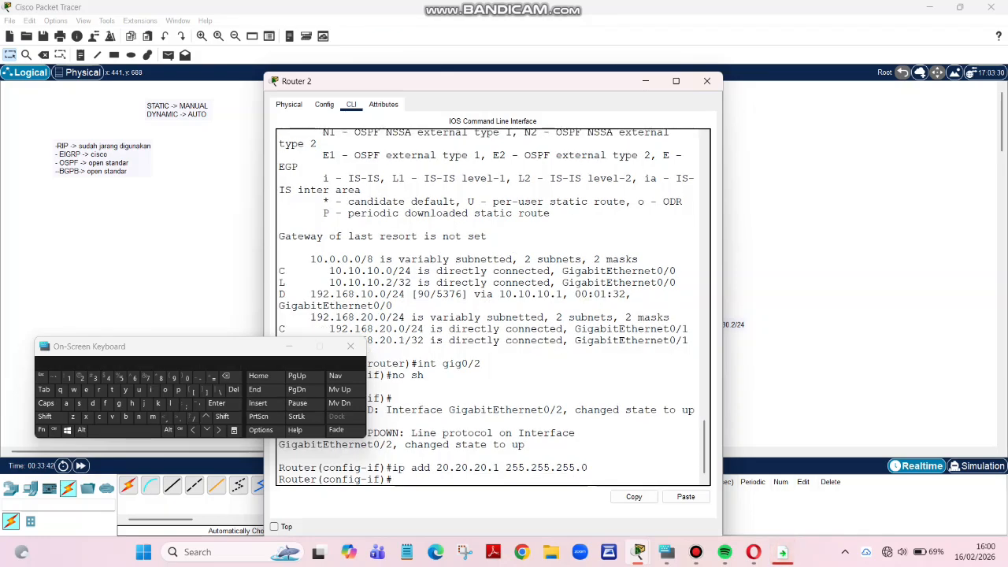
pyautogui.click(229, 306)
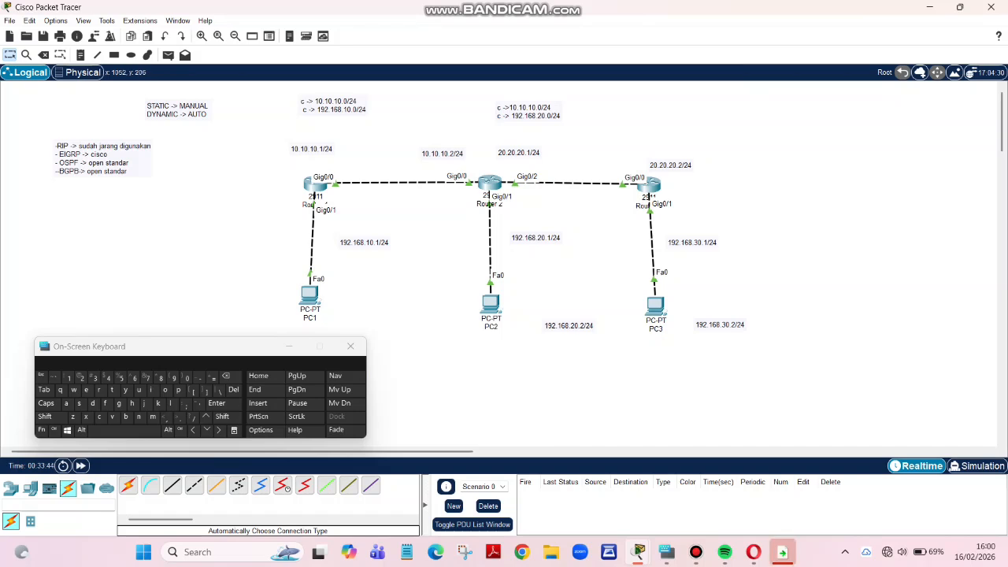
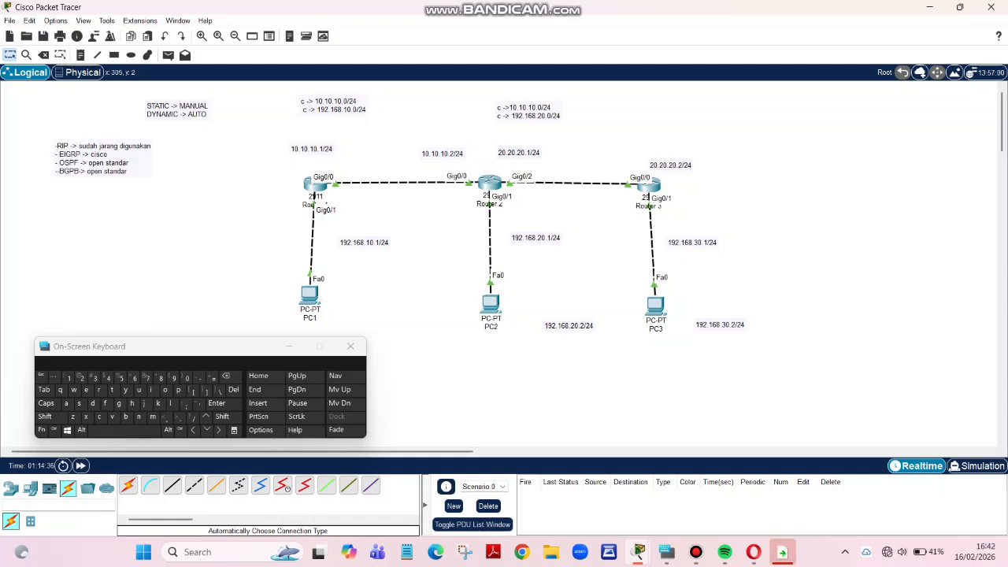
# Step: Place a text note above Router 3 with the connected network line "c-> 20.20.20.0/24"
pyautogui.click(81, 55)
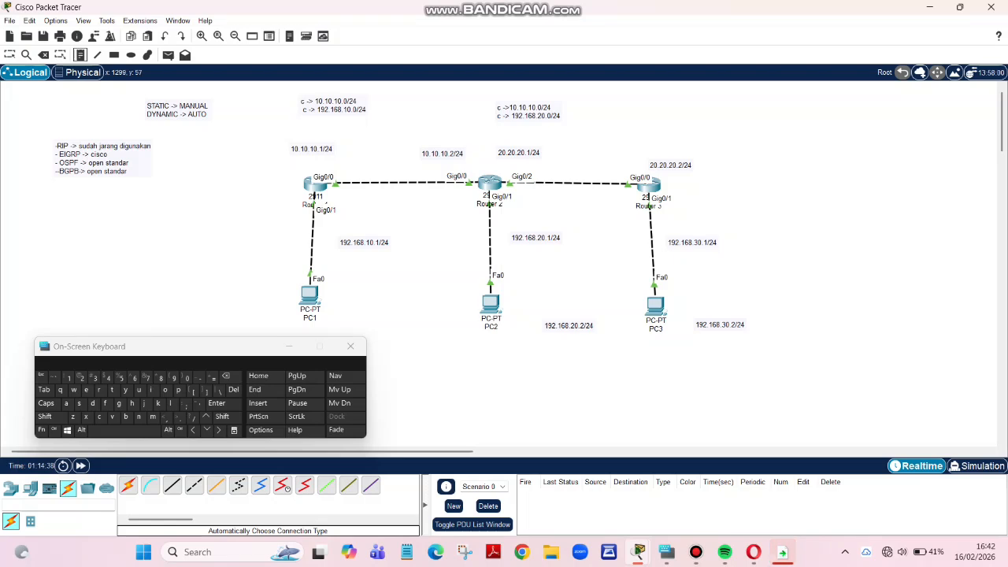
pyautogui.click(688, 108)
pyautogui.write('c')
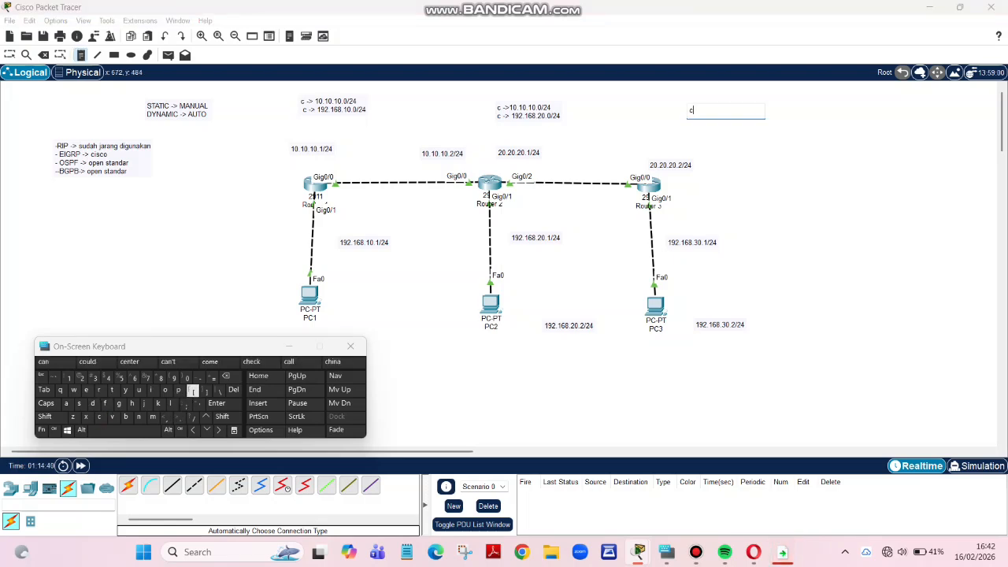
pyautogui.write('->')
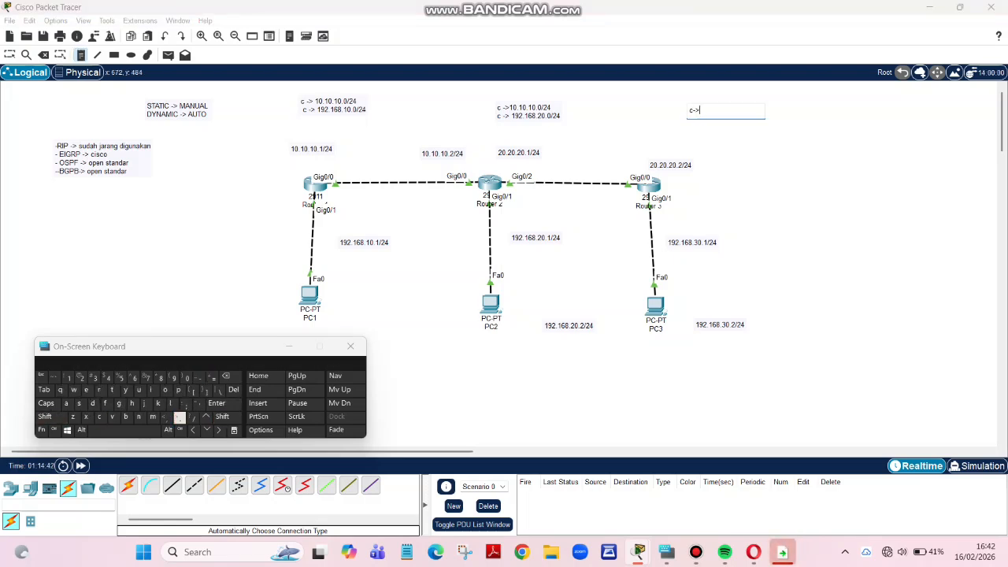
pyautogui.press('pagedown')
pyautogui.write('20.20.20')
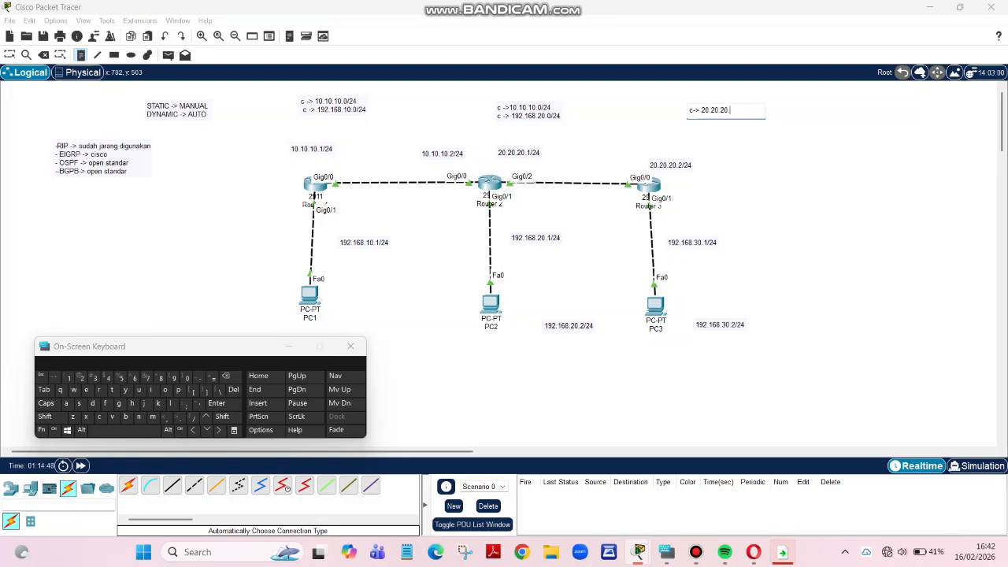
pyautogui.write('.0')
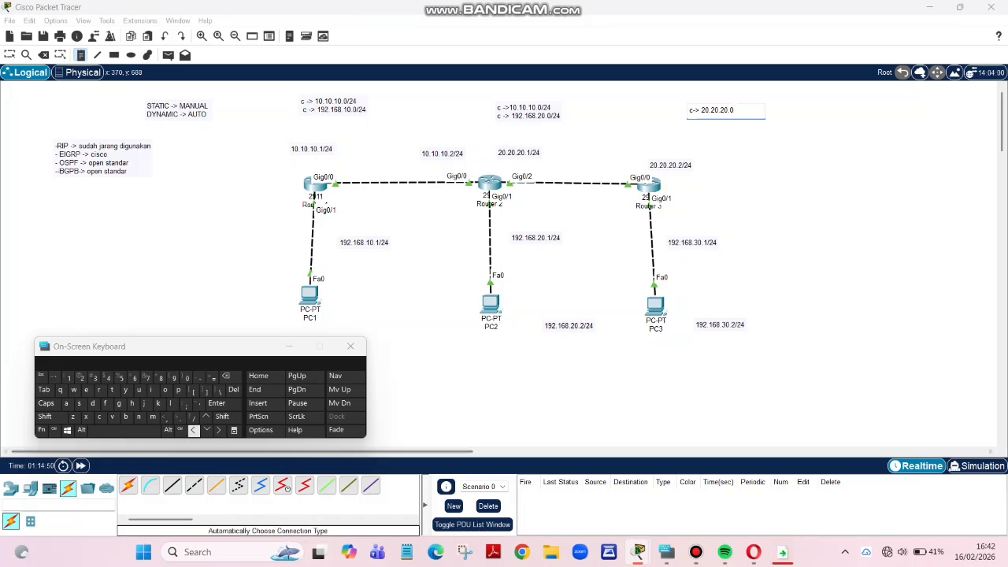
pyautogui.write('/24')
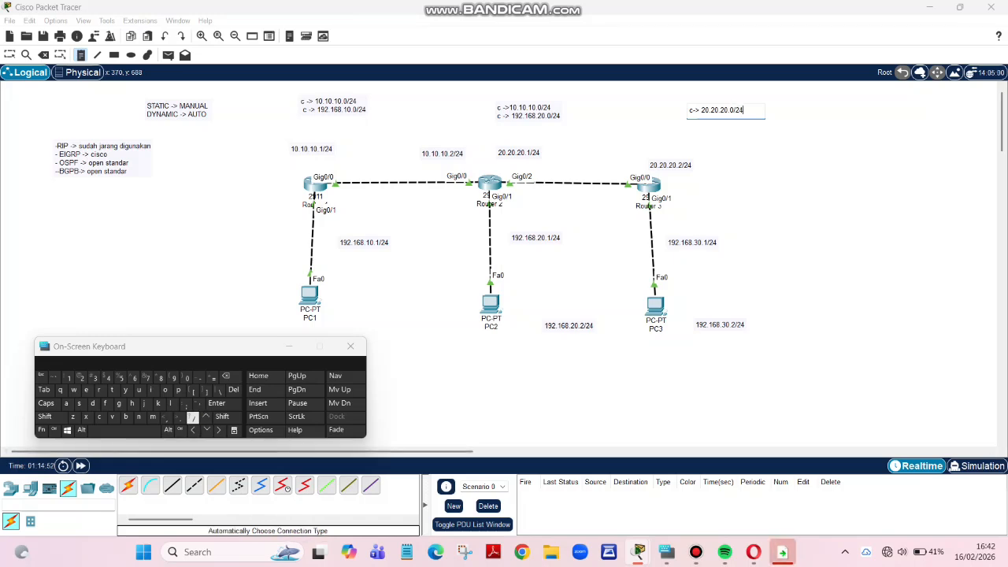
# Step: Add the line "c-> 192.168.30.0/24" to Router 3's note and move the note slightly down, closer to the router
pyautogui.press('Return')
pyautogui.write('c')
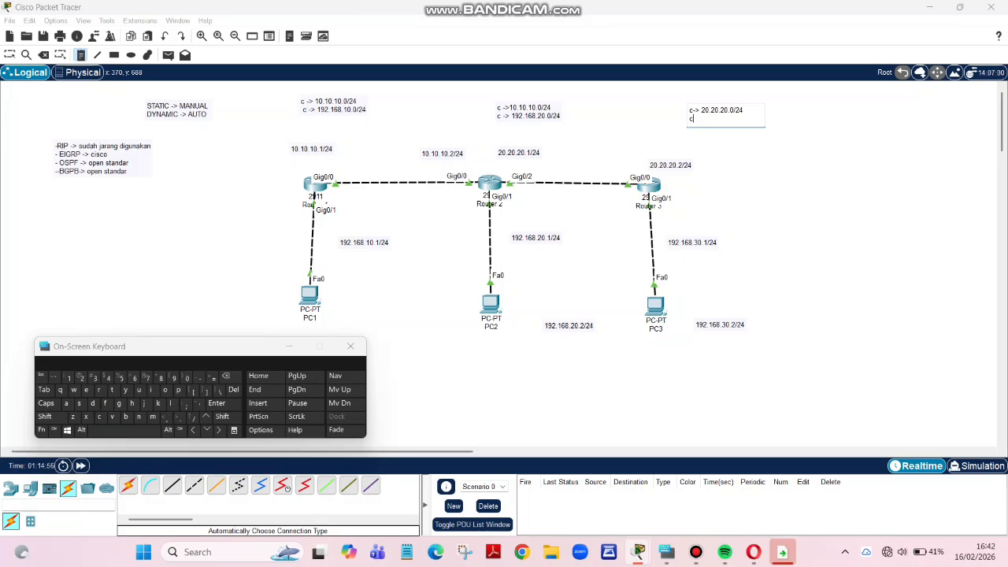
pyautogui.write('-')
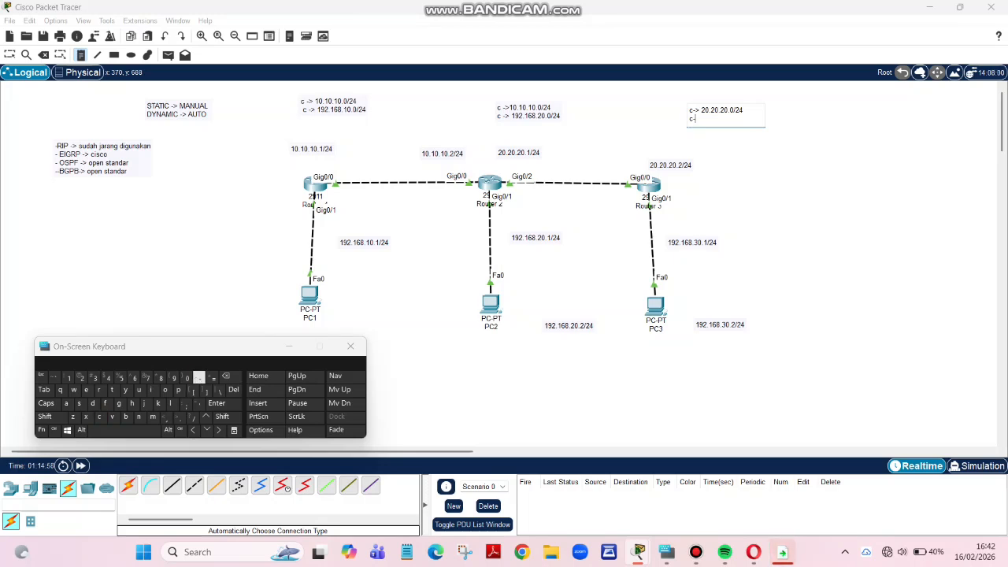
pyautogui.write('> 192')
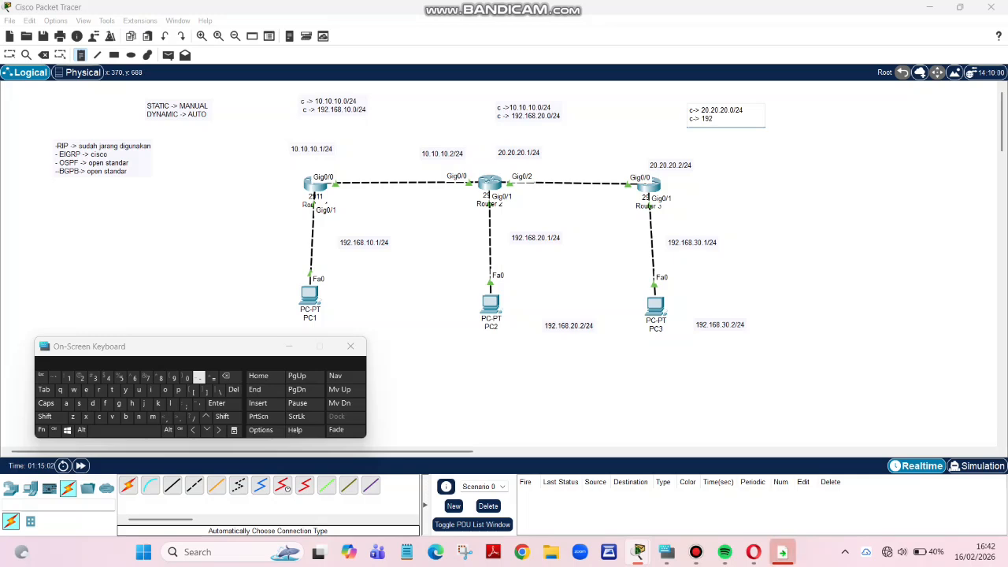
pyautogui.write('.168')
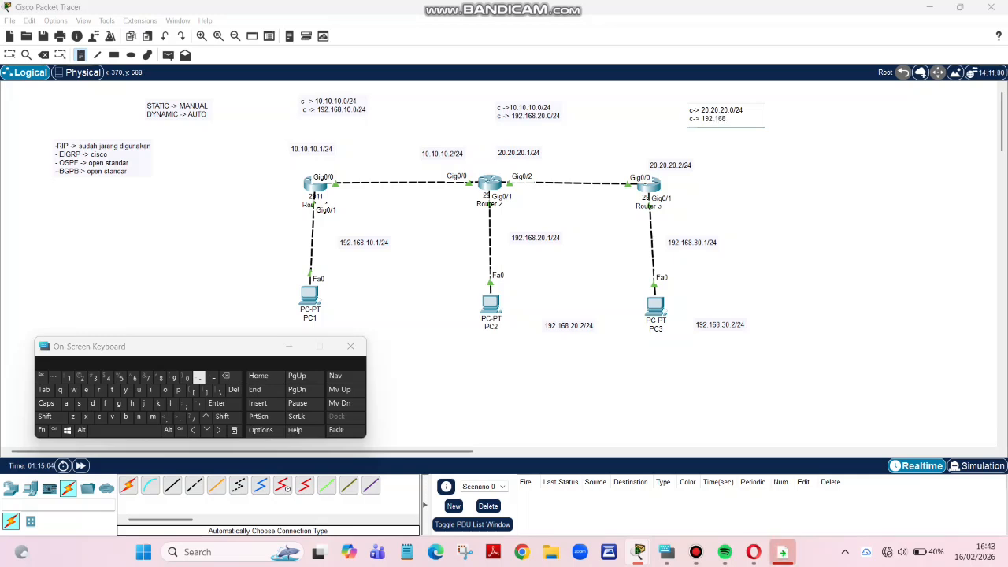
pyautogui.write('.30.0')
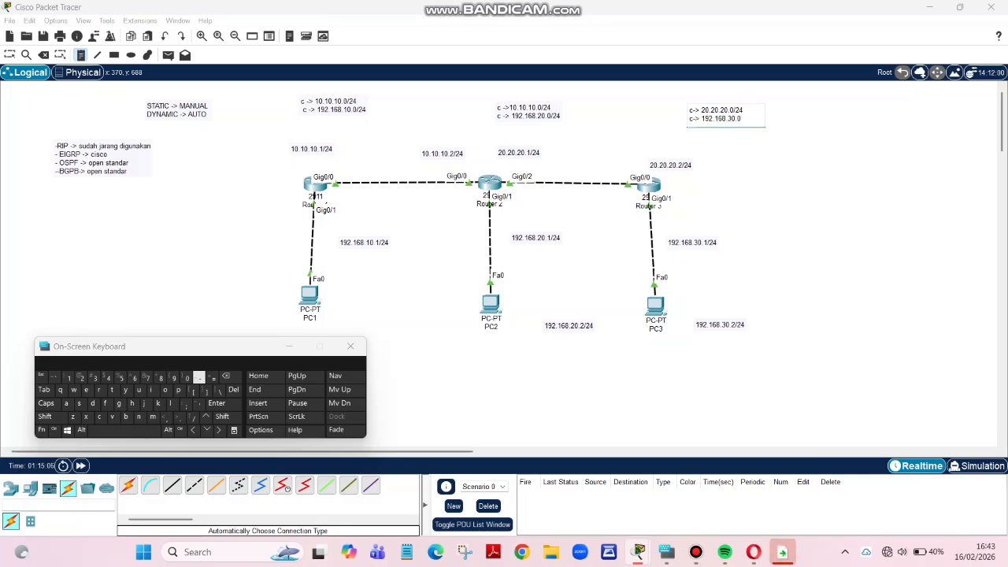
pyautogui.write('/24')
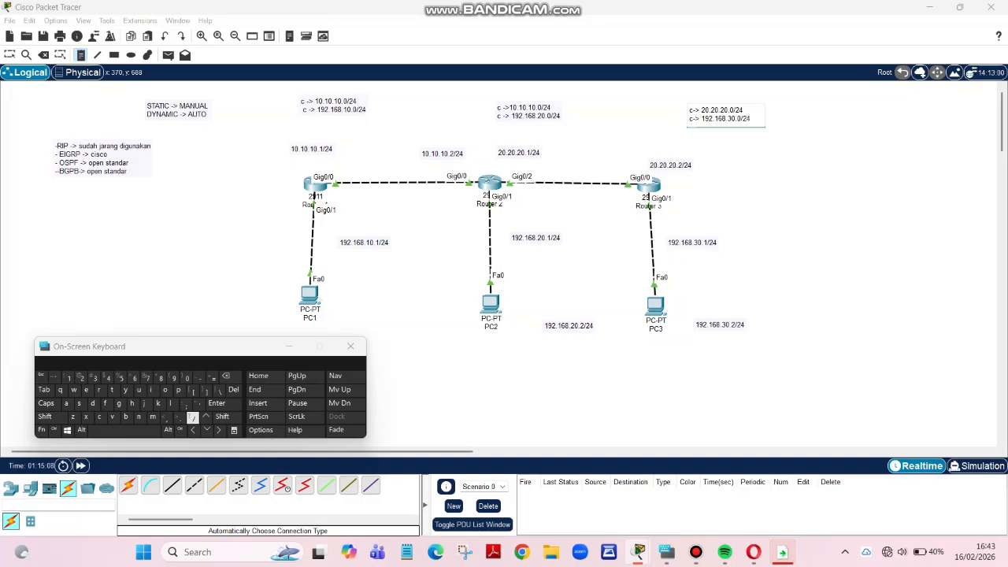
pyautogui.click(9, 55)
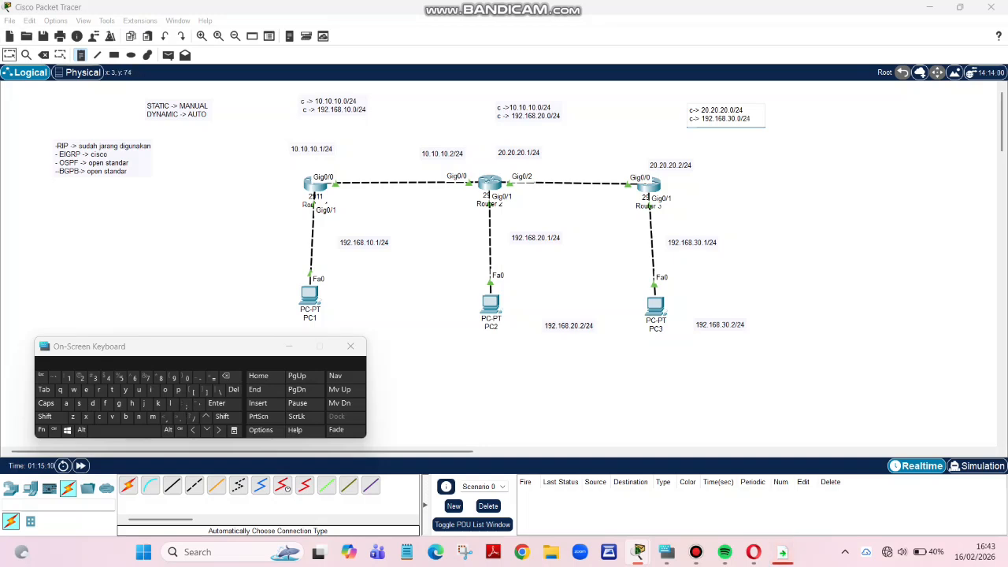
pyautogui.moveTo(712, 118); pyautogui.dragTo(705, 138)
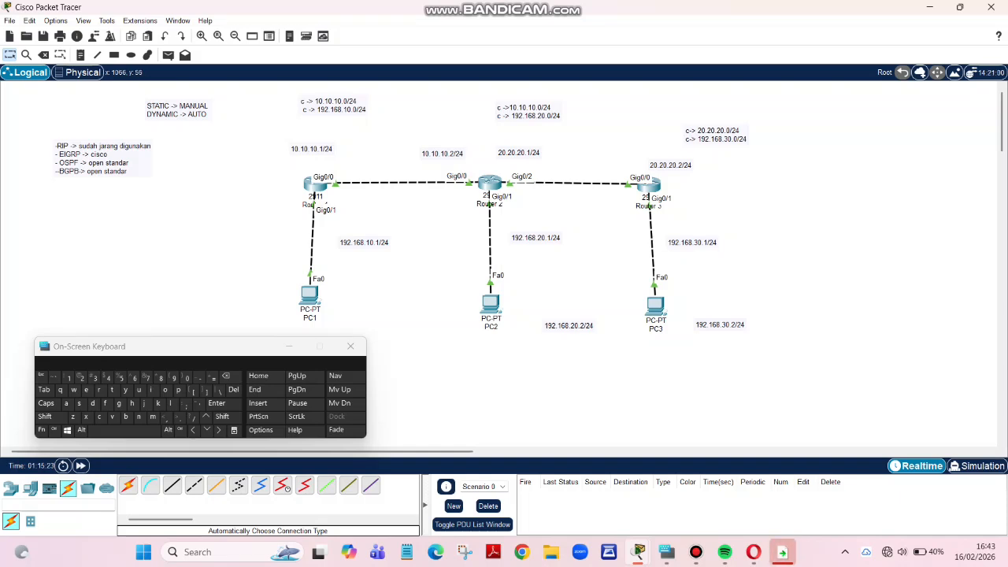
# Step: Add the line "c-> 20.20.20.0/24" to the connected-networks note above Router 2
pyautogui.click(551, 111)
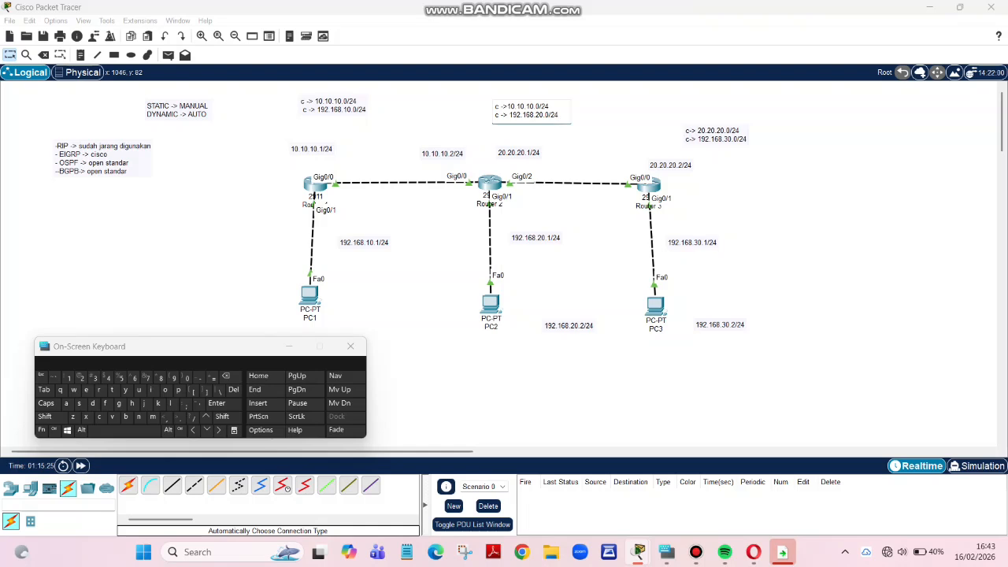
pyautogui.press('Return')
pyautogui.write('c')
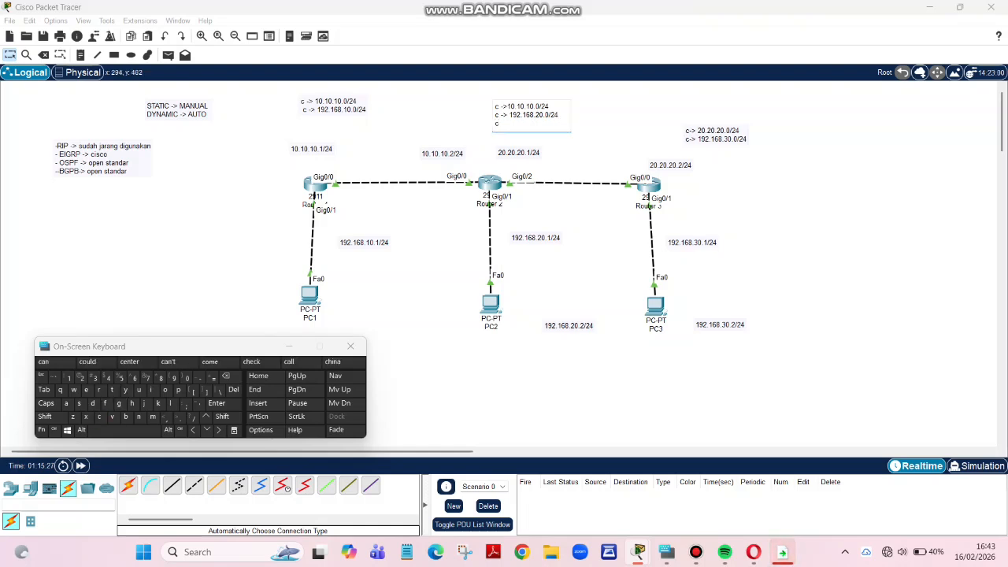
pyautogui.click(199, 377)
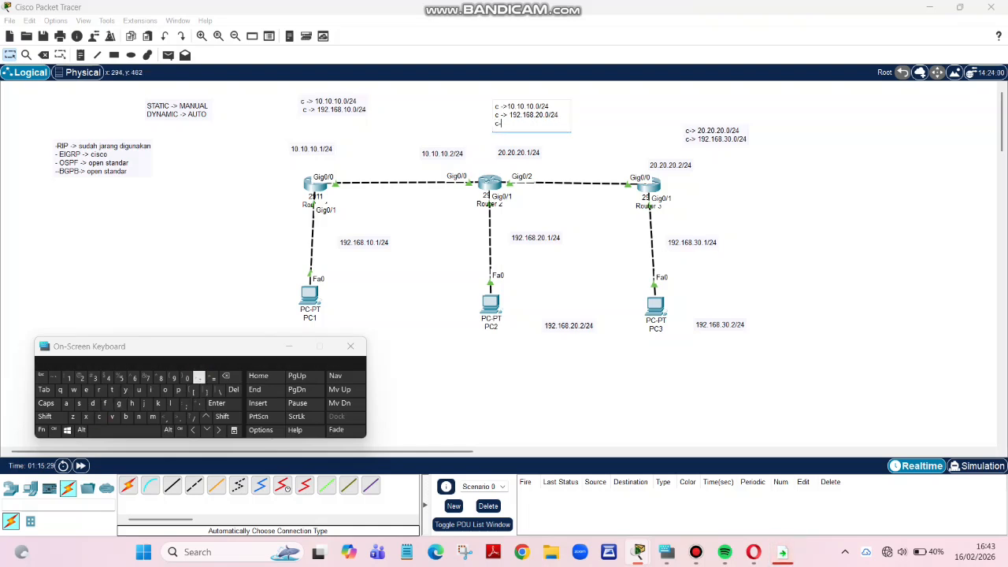
pyautogui.write('>')
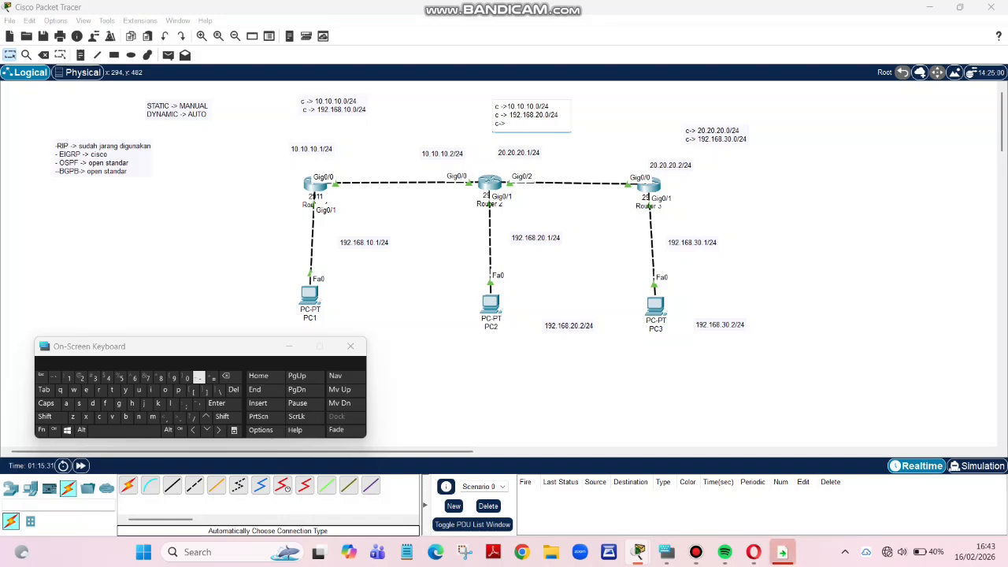
pyautogui.write(' 20.20.20.0/2')
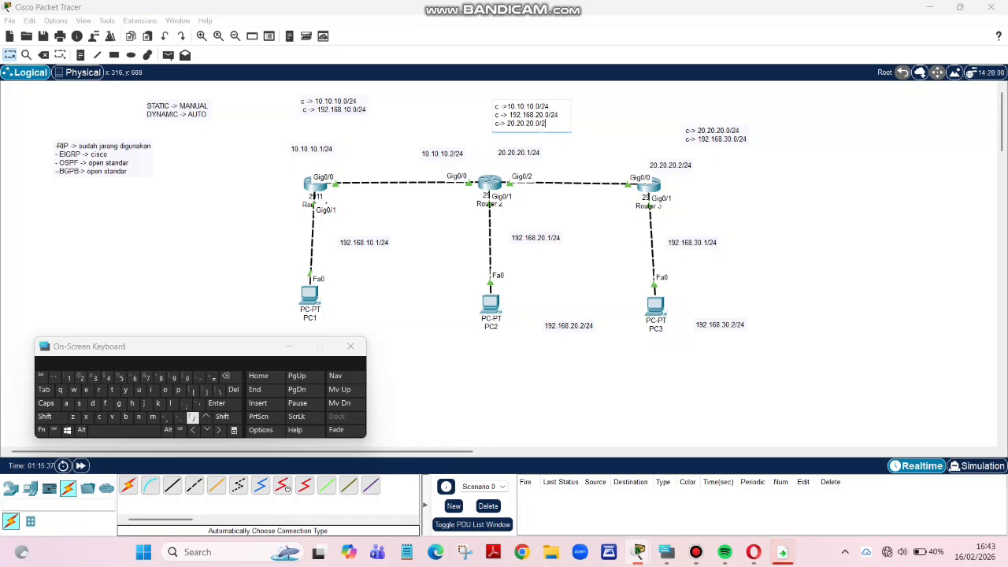
pyautogui.write('4')
pyautogui.click(495, 413)
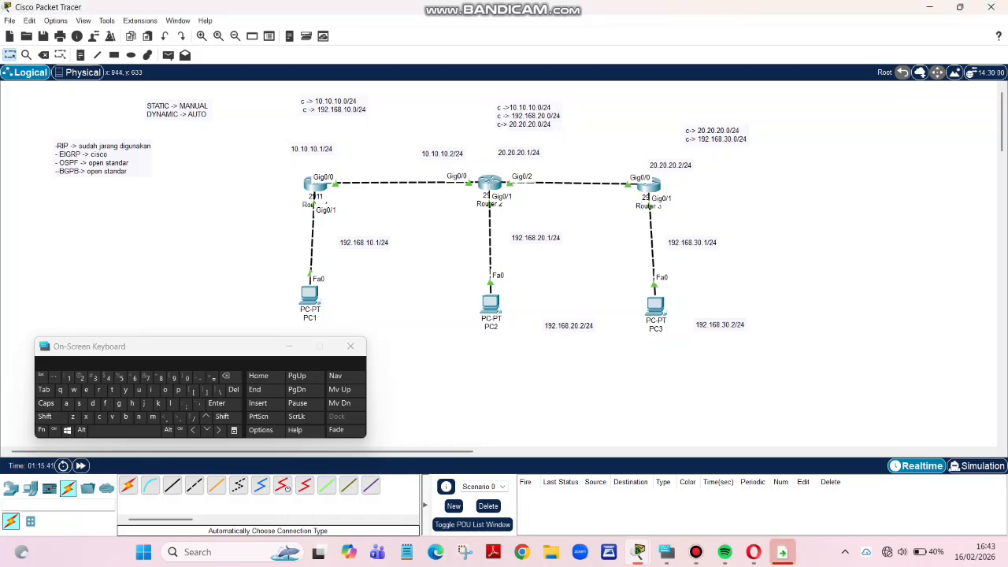
# Step: Open Router 3's command line and enter global configuration mode with en and conf t
pyautogui.click(648, 184)
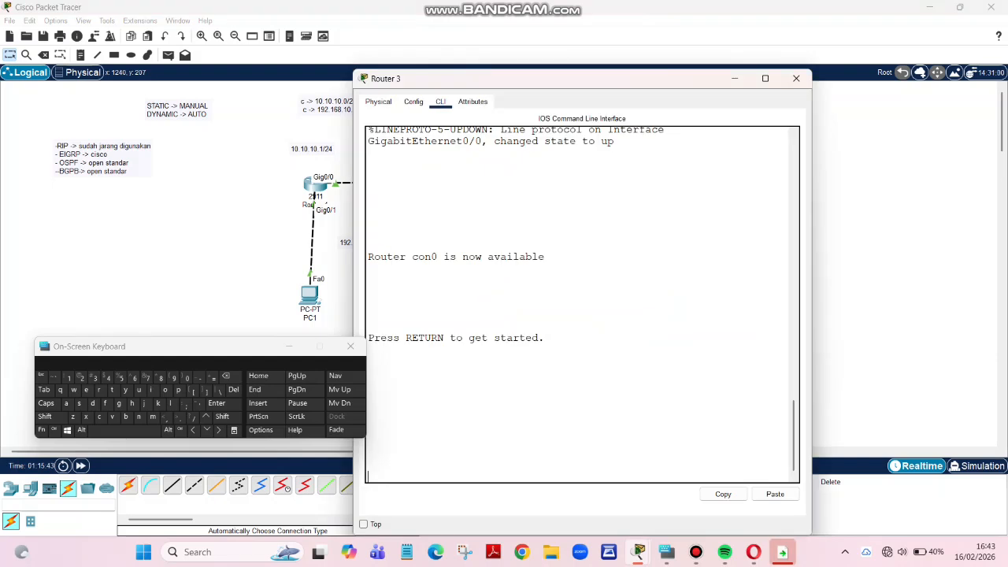
pyautogui.press('Return')
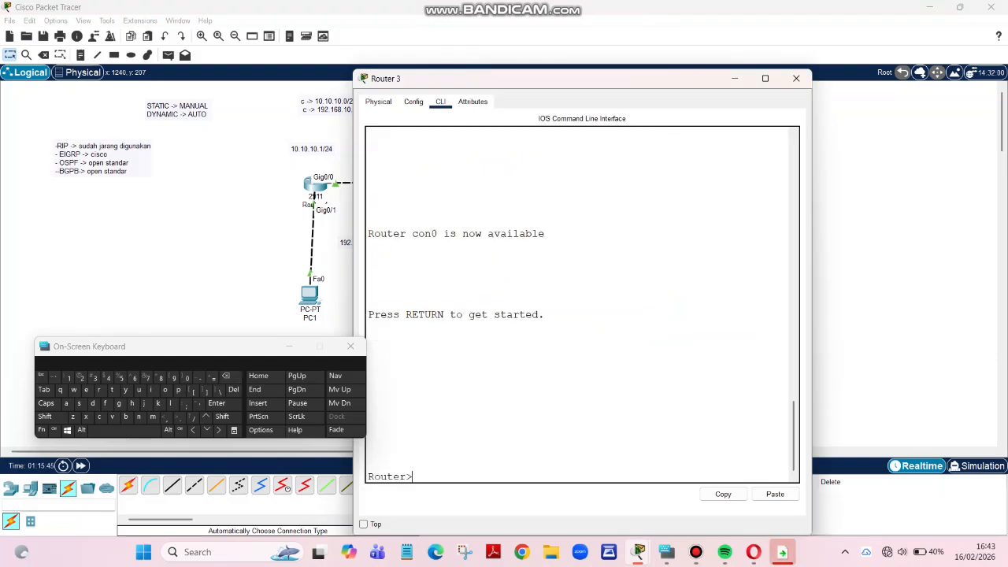
pyautogui.write('en')
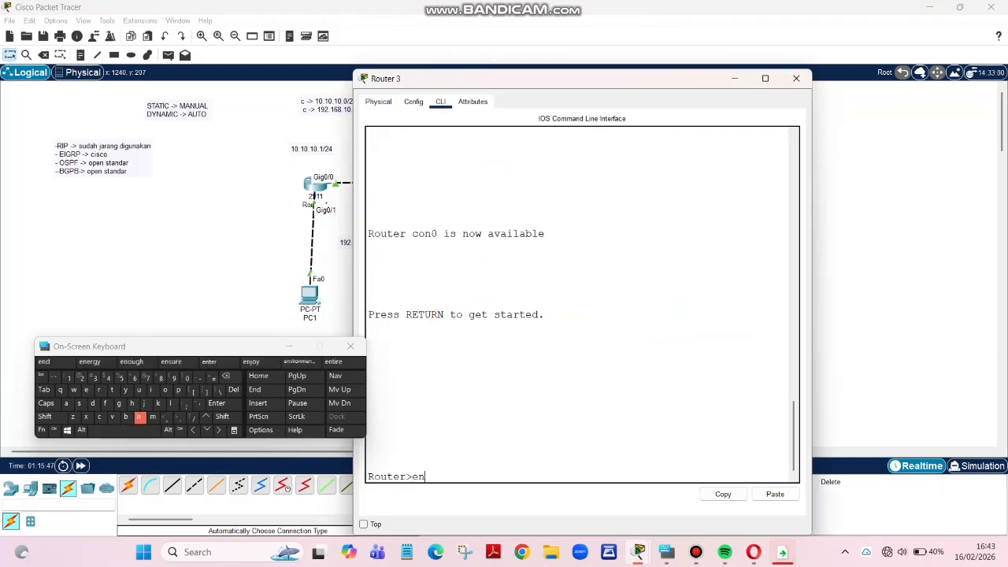
pyautogui.press('Return')
pyautogui.write('c')
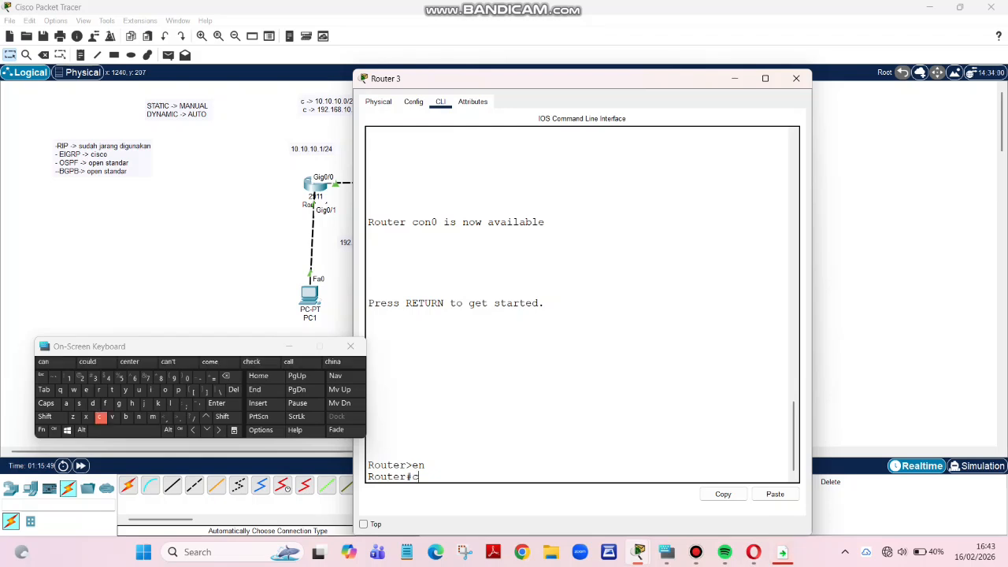
pyautogui.write('on')
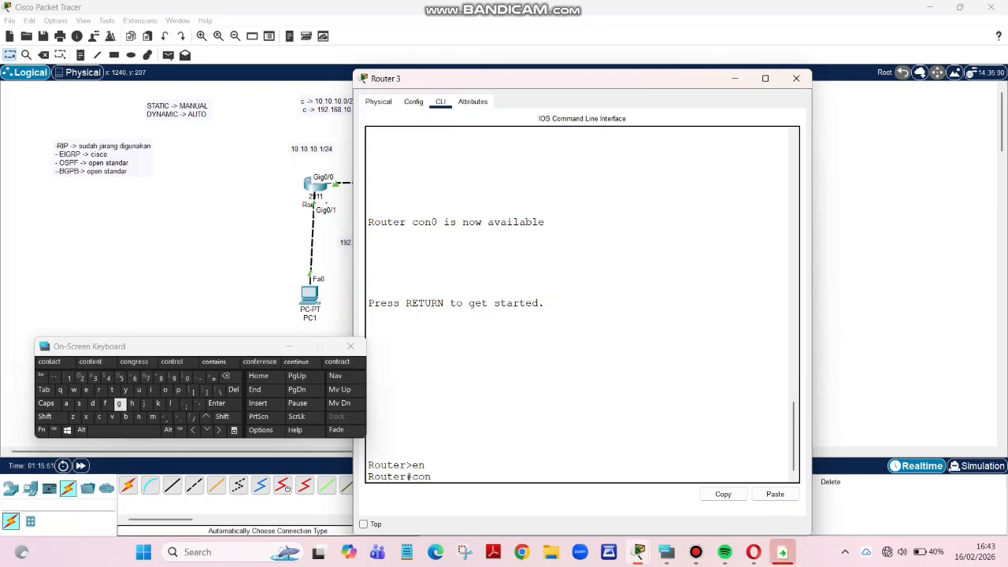
pyautogui.write('f t')
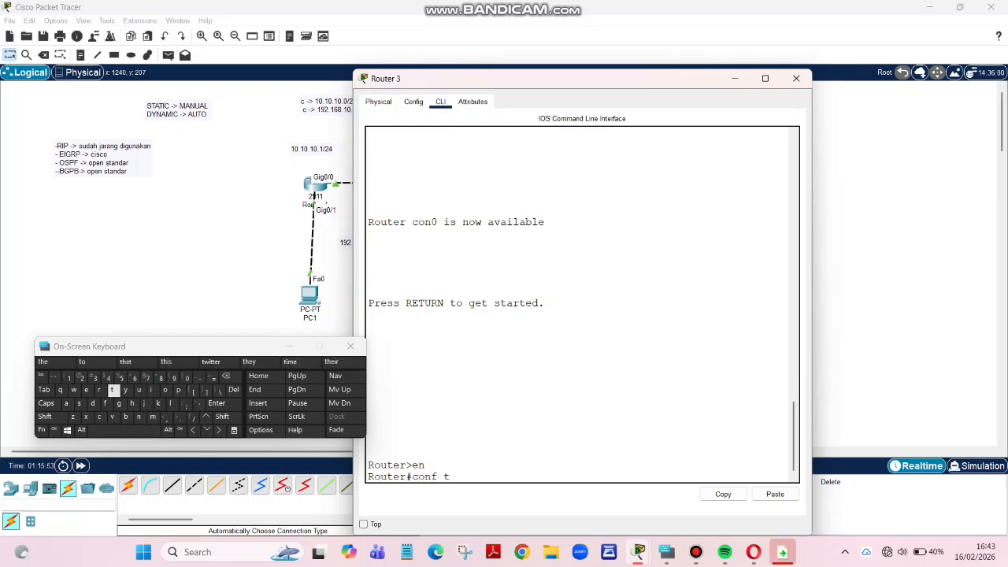
pyautogui.press('Return')
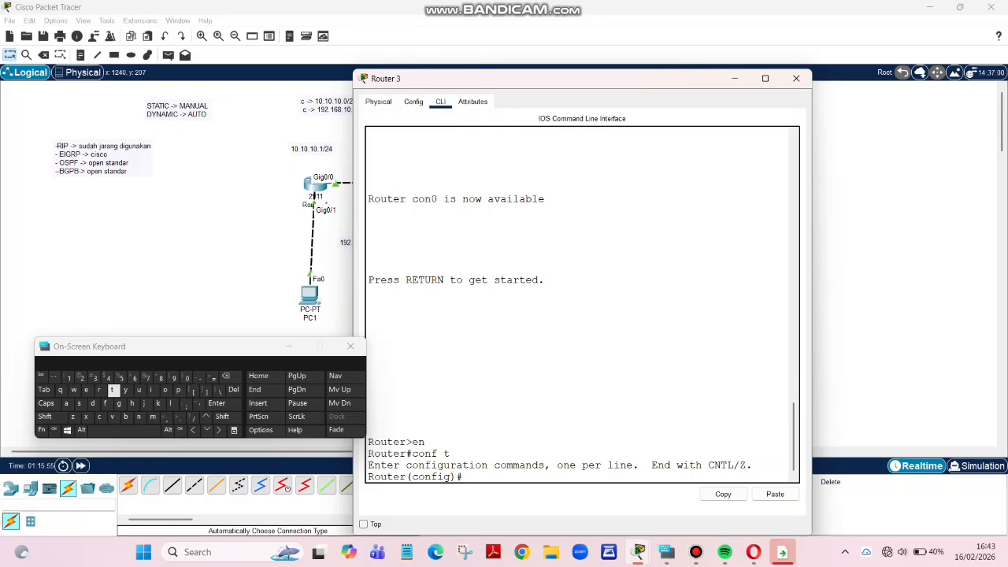
# Step: Start EIGRP process 10 on Router 3 with router eigrp 10 and advertise network 20.20.20.0
pyautogui.press('End')
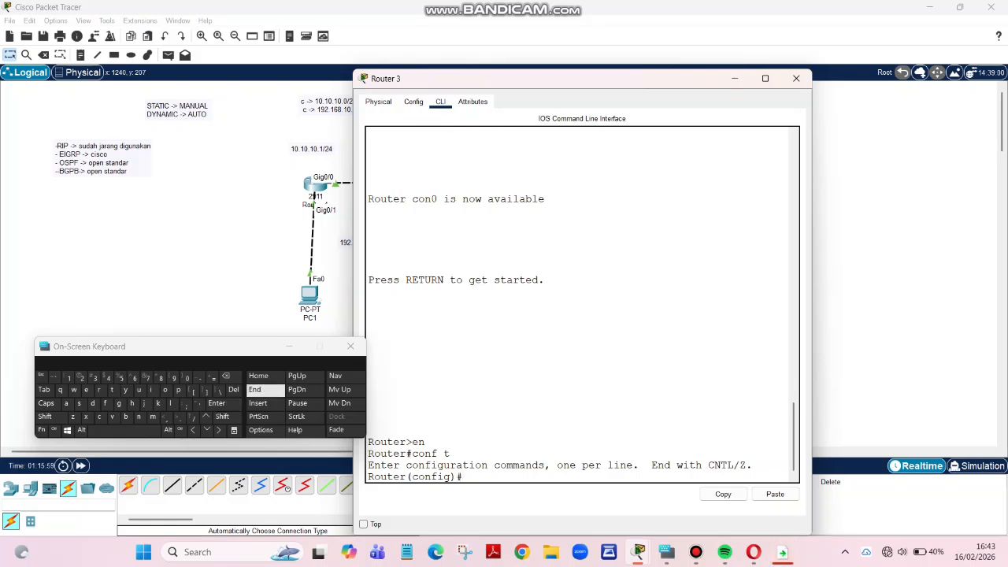
pyautogui.write('router')
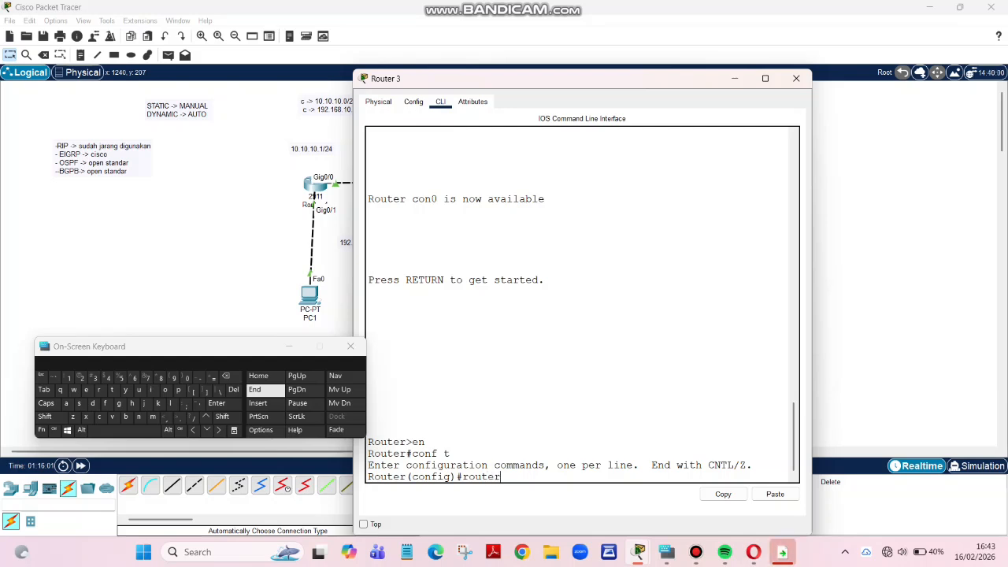
pyautogui.write(' eigrp 10')
pyautogui.press('Return')
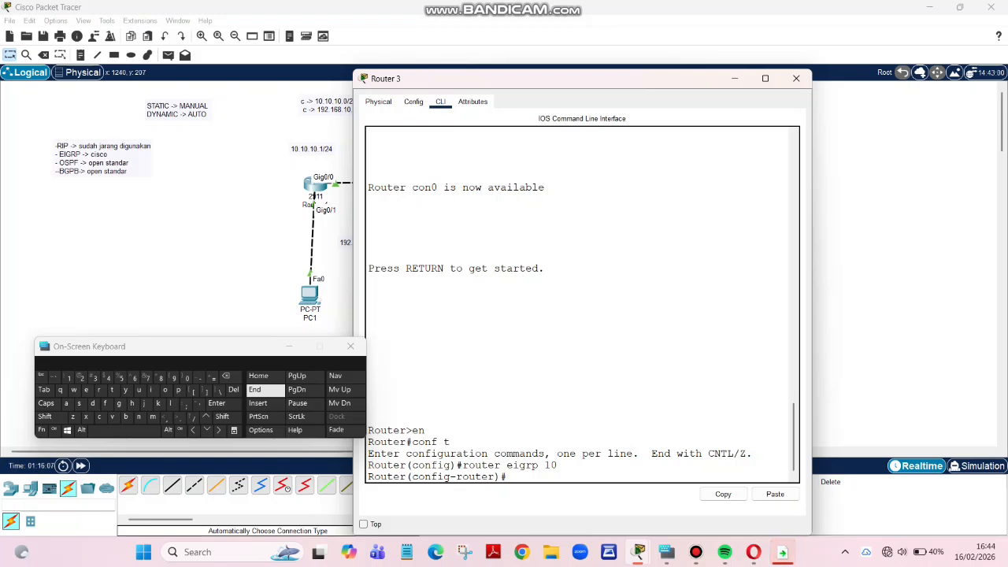
pyautogui.write('ne')
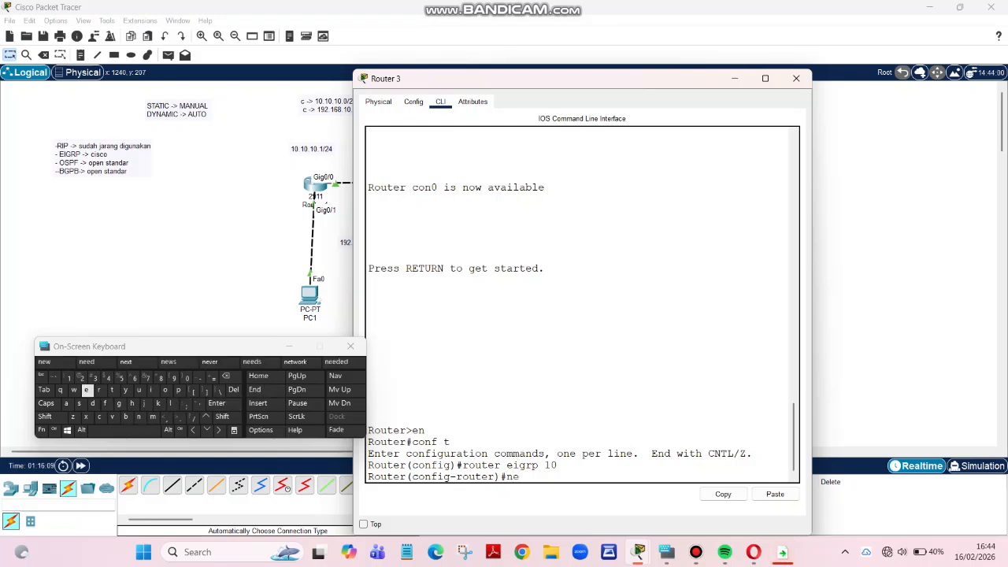
pyautogui.press('Tab')
pyautogui.write('t')
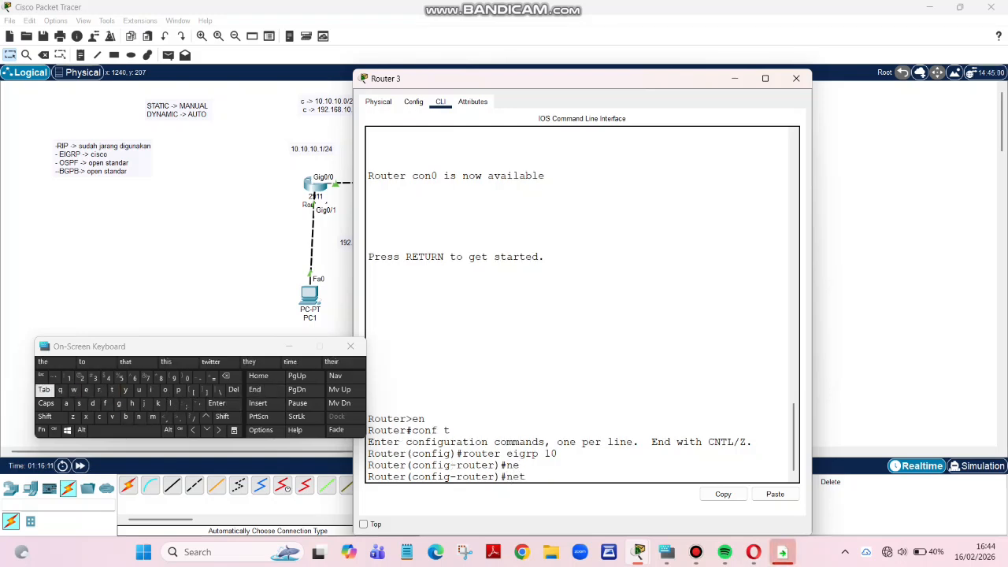
pyautogui.press('Tab')
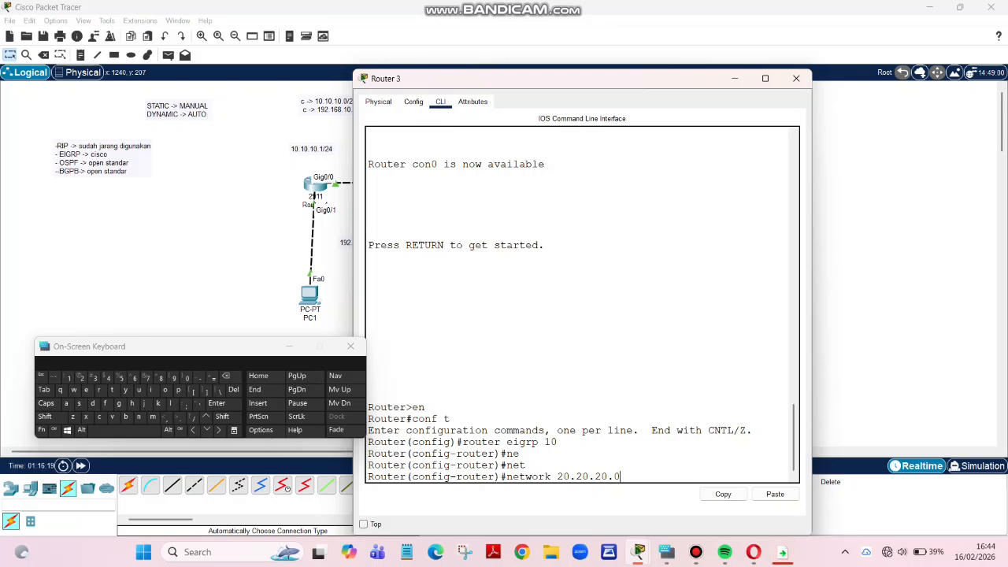
pyautogui.press('Return')
# Step: Advertise network 192.168.30.0 in Router 3's EIGRP process and return to the topology
pyautogui.press('Up')
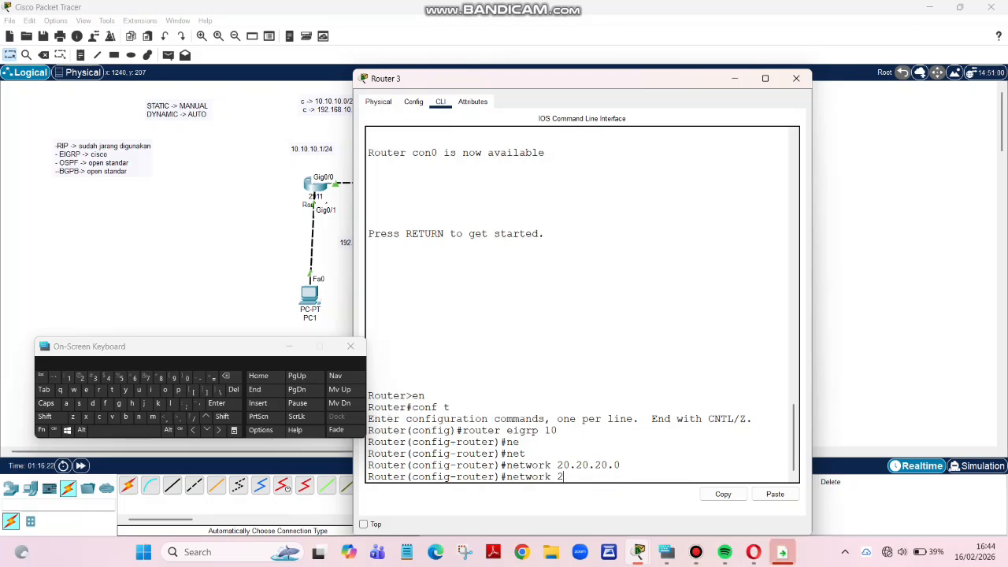
pyautogui.write('192.168')
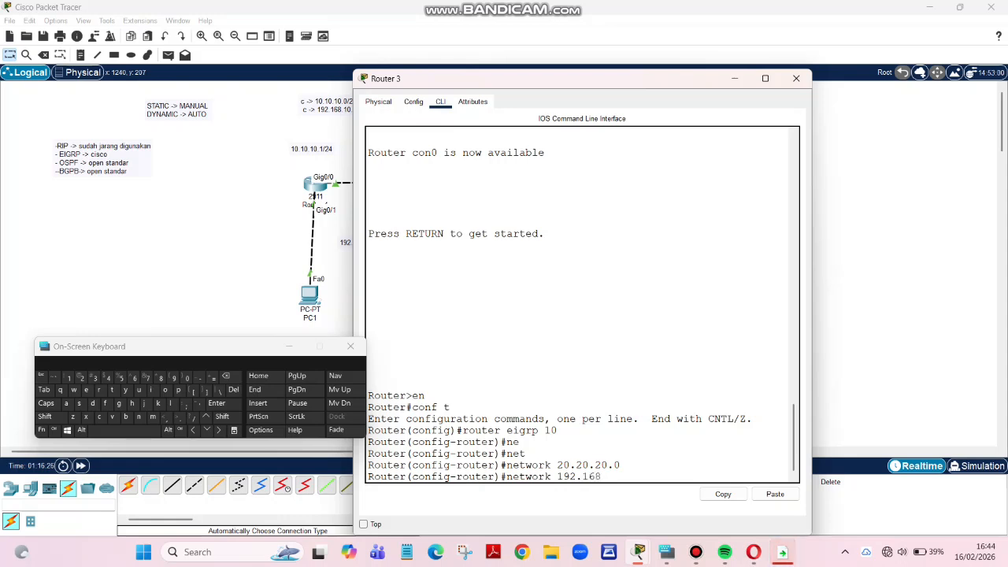
pyautogui.write('.30.0')
pyautogui.press('Return')
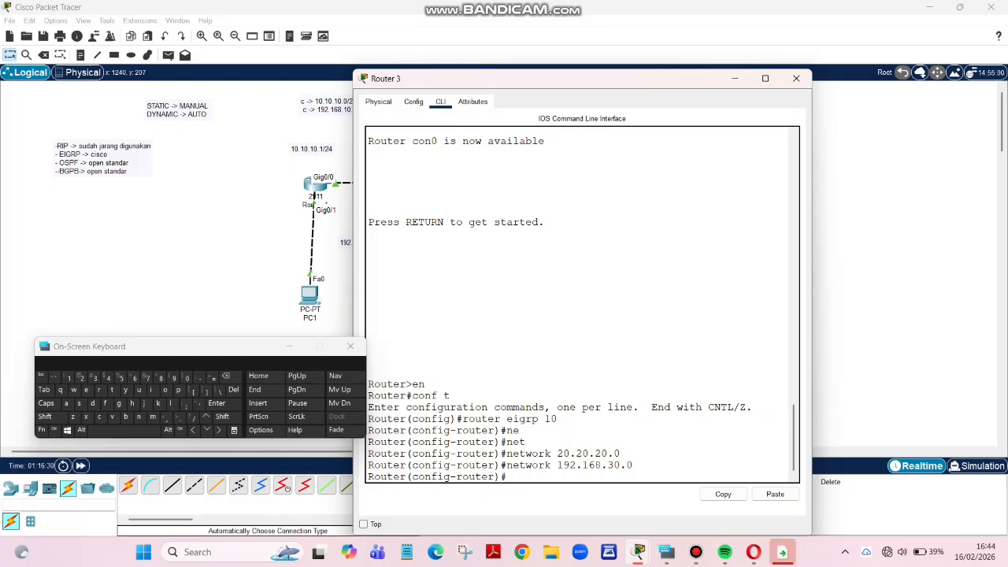
pyautogui.click(796, 78)
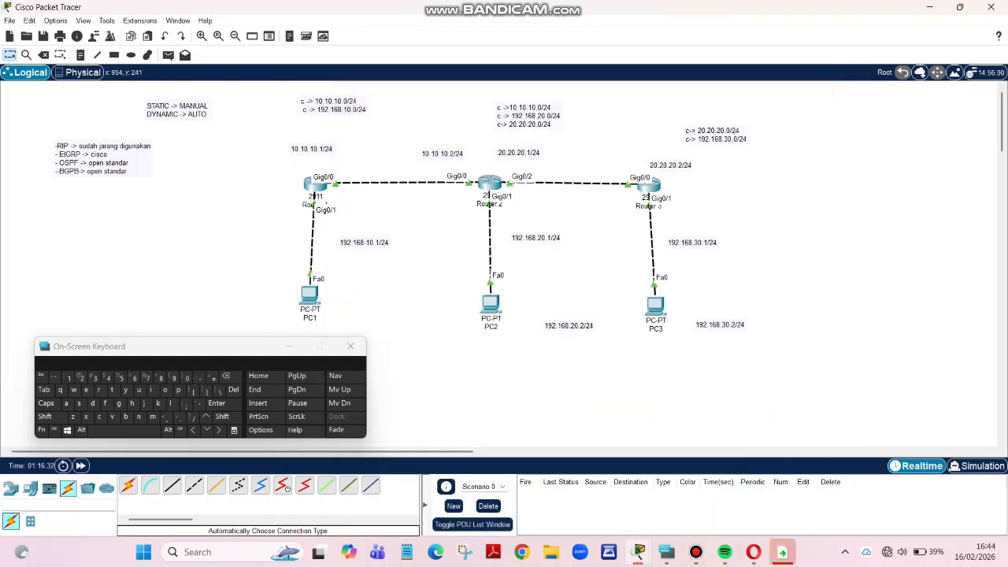
# Step: Open Router 2's command line, move the on-screen keyboard clear of its output, and enter privileged mode with en
pyautogui.click(489, 182)
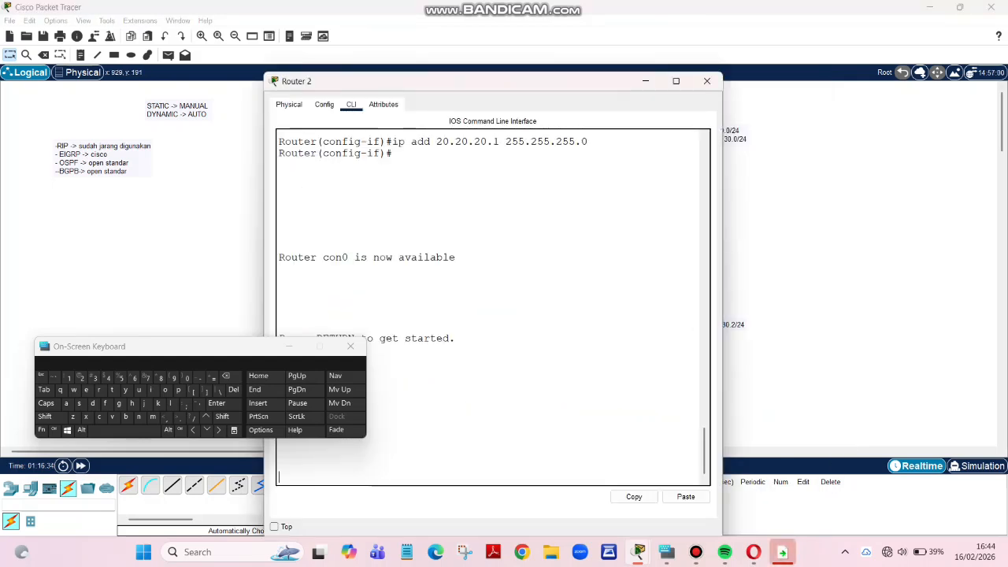
pyautogui.moveTo(240, 346); pyautogui.dragTo(811, 463)
pyautogui.click(602, 386)
pyautogui.press('Return')
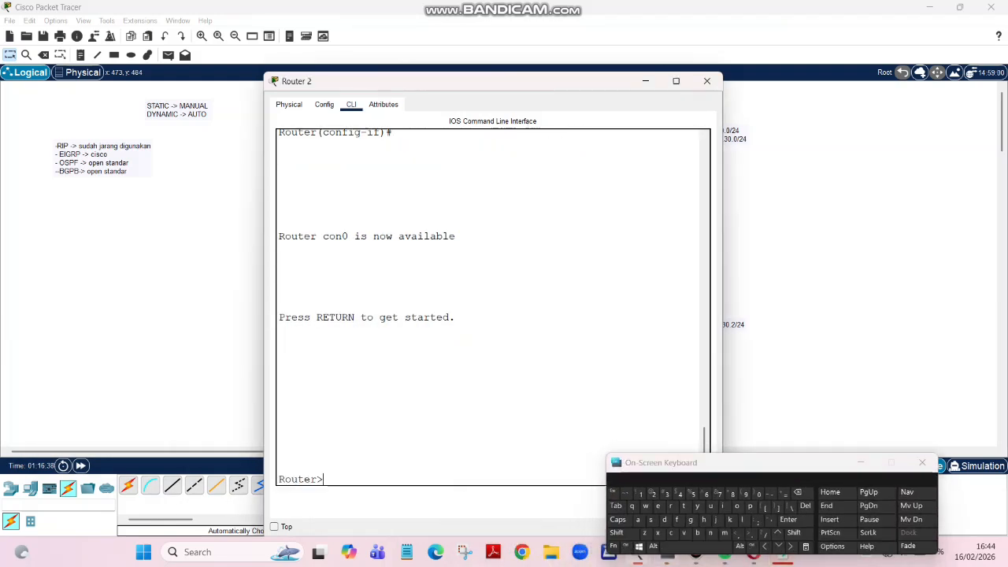
pyautogui.click(658, 505)
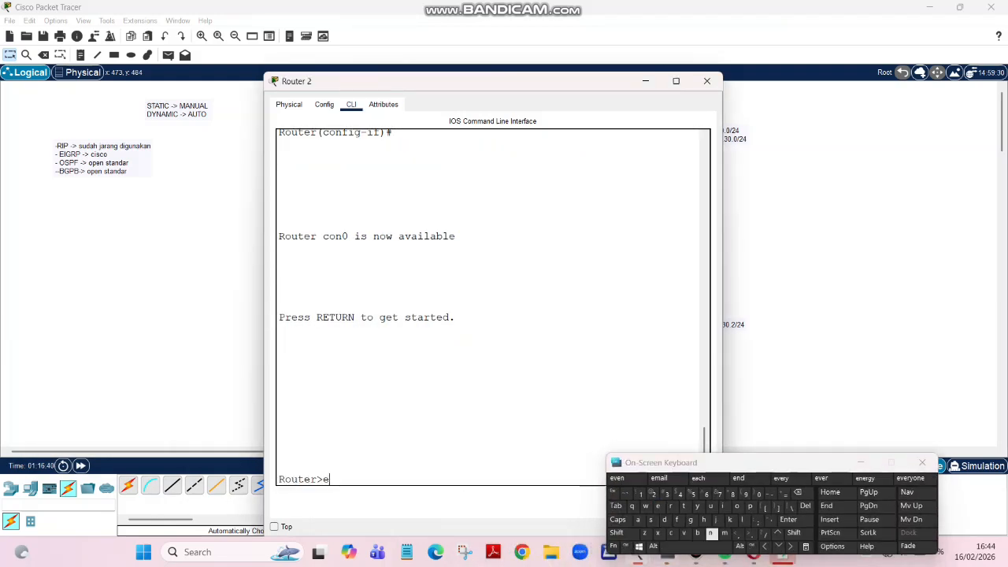
pyautogui.click(711, 533)
pyautogui.click(787, 519)
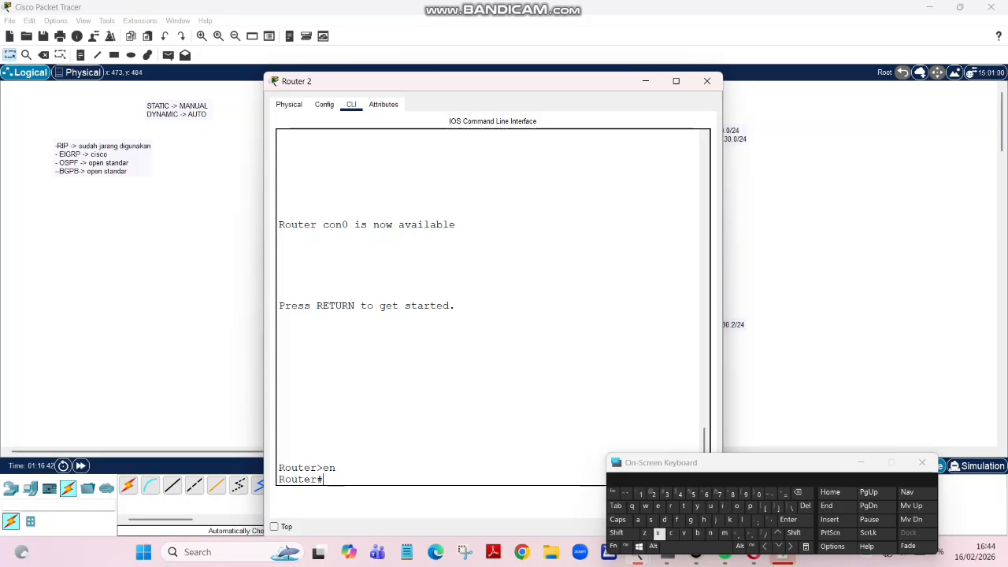
# Step: Enter global configuration mode on Router 2 with conf t and open its EIGRP process with router eigrp 10
pyautogui.click(672, 533)
pyautogui.click(737, 506)
pyautogui.click(711, 533)
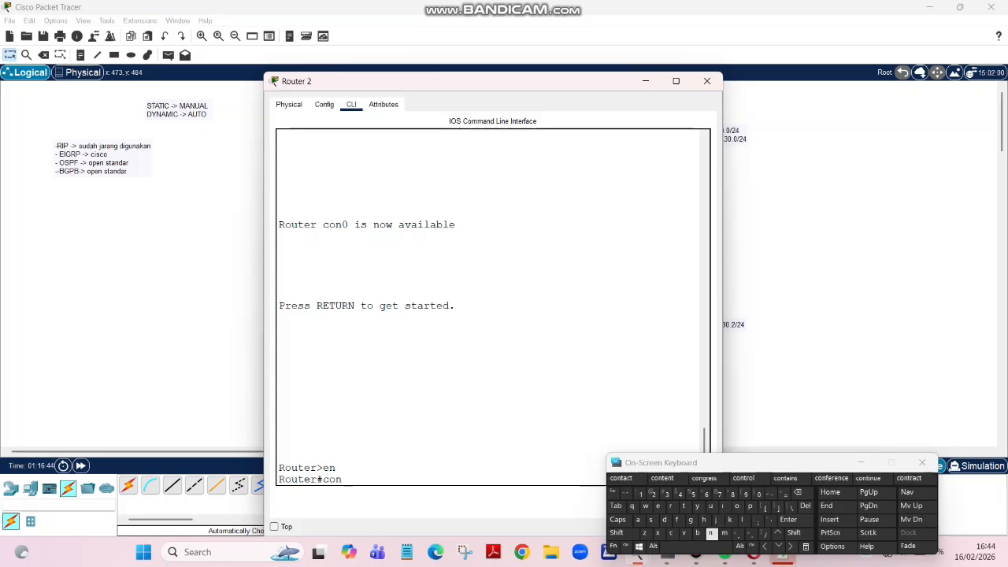
pyautogui.click(676, 519)
pyautogui.click(696, 547)
pyautogui.click(685, 507)
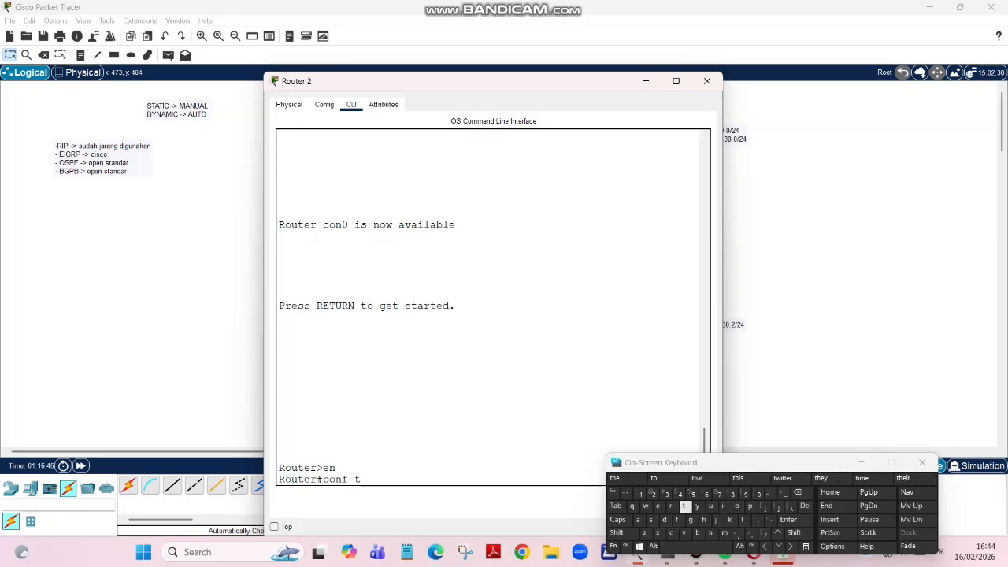
pyautogui.press('Return')
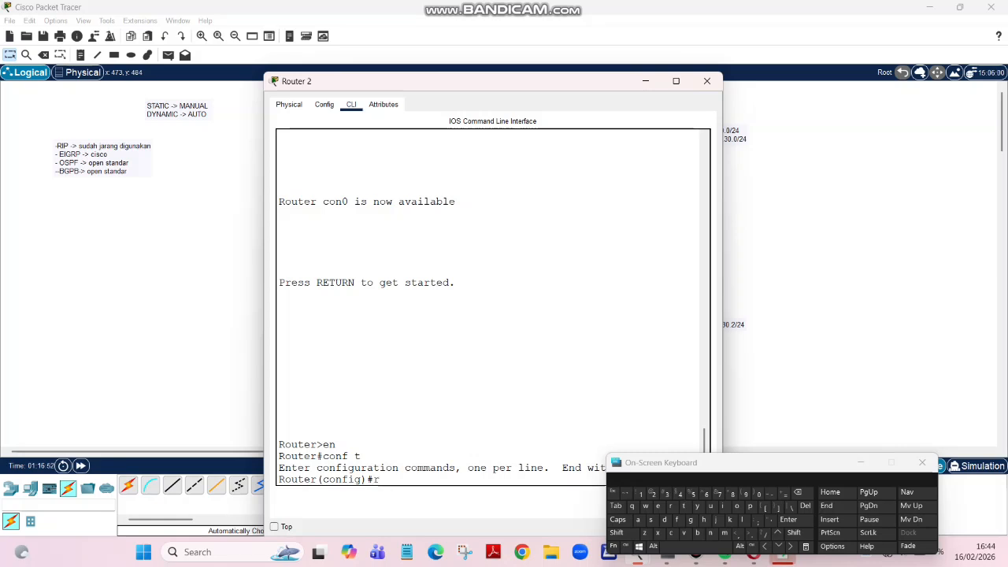
pyautogui.write('uter eigrp 10')
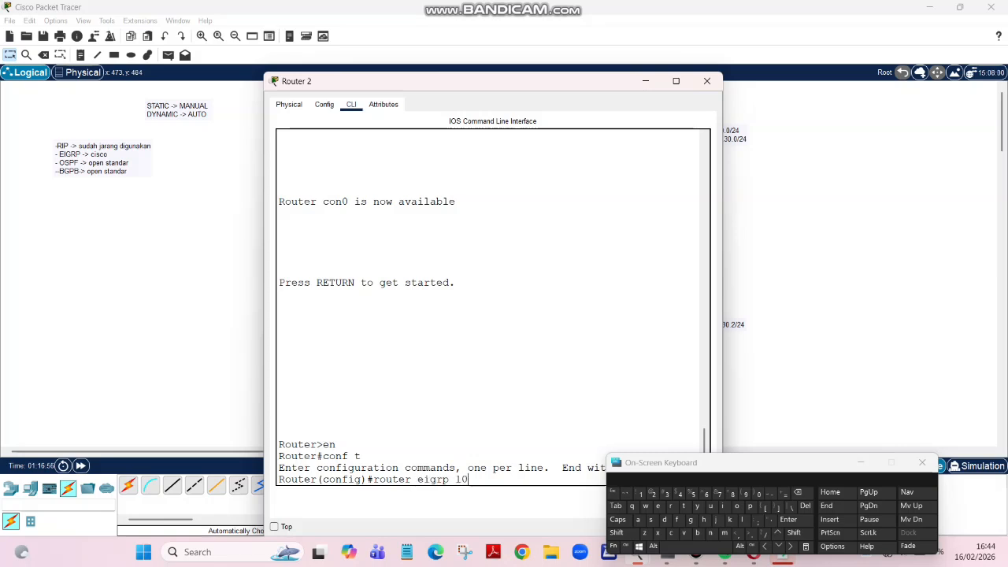
pyautogui.press('Return')
# Step: Advertise network 20.20.20.0 in Router 2's EIGRP process and check the neighbor adjacency message
pyautogui.write('ne')
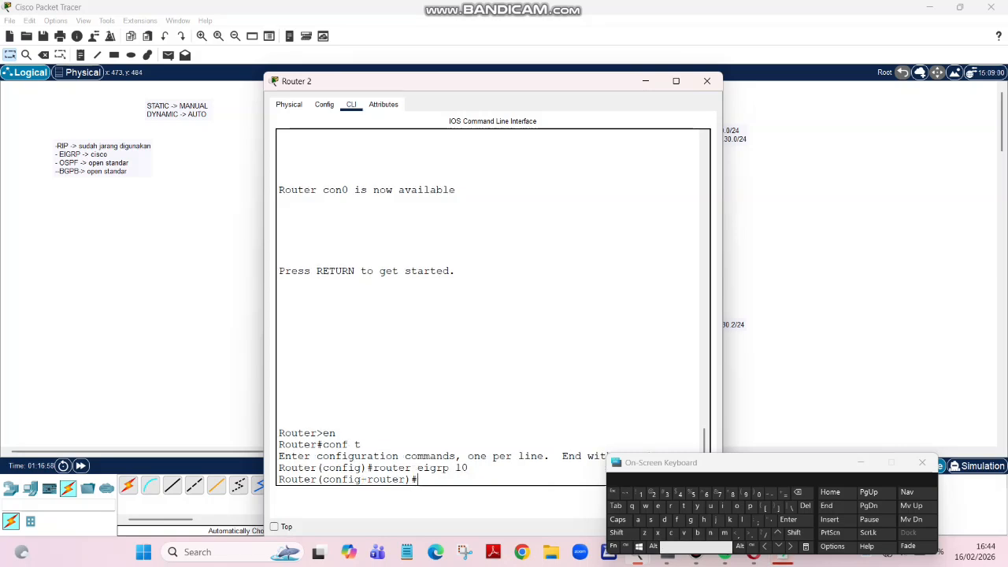
pyautogui.write('t')
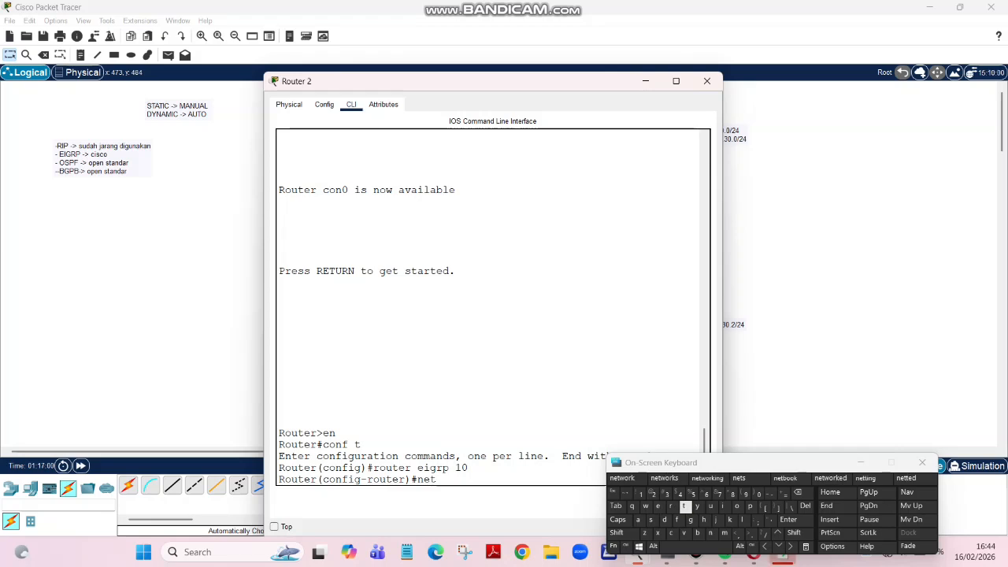
pyautogui.press('Tab')
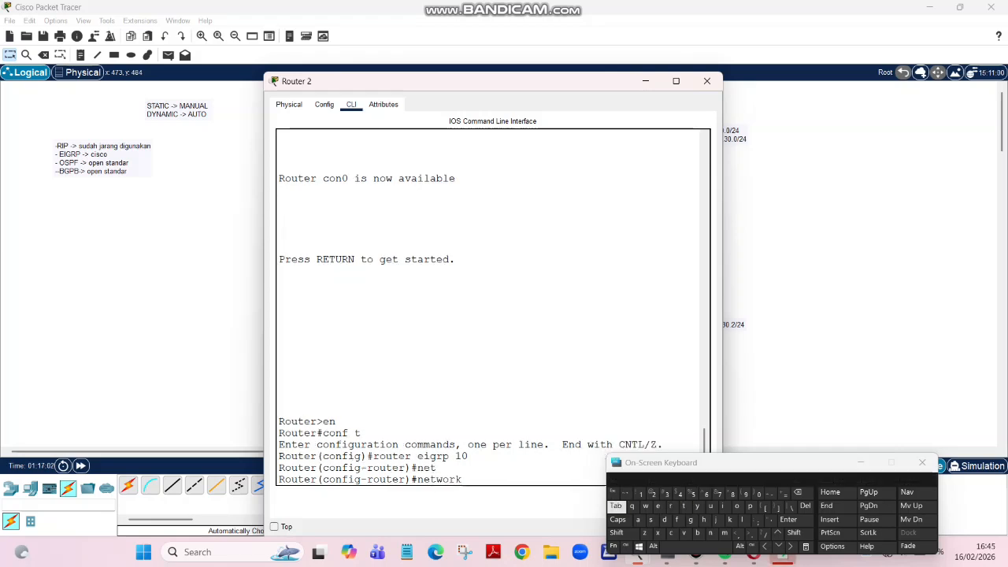
pyautogui.write('20.')
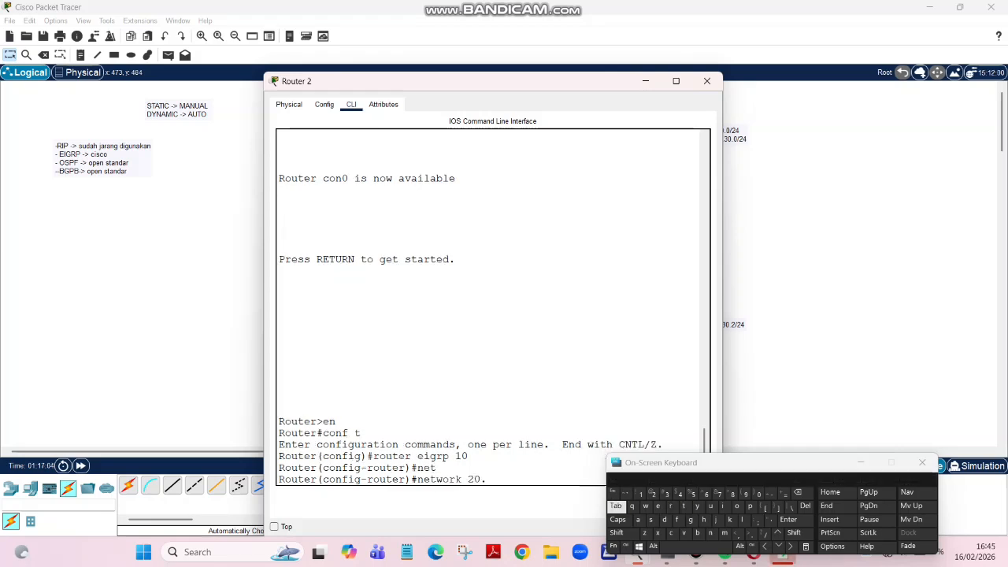
pyautogui.write('20.20.0')
pyautogui.press('Return')
pyautogui.press('Return')
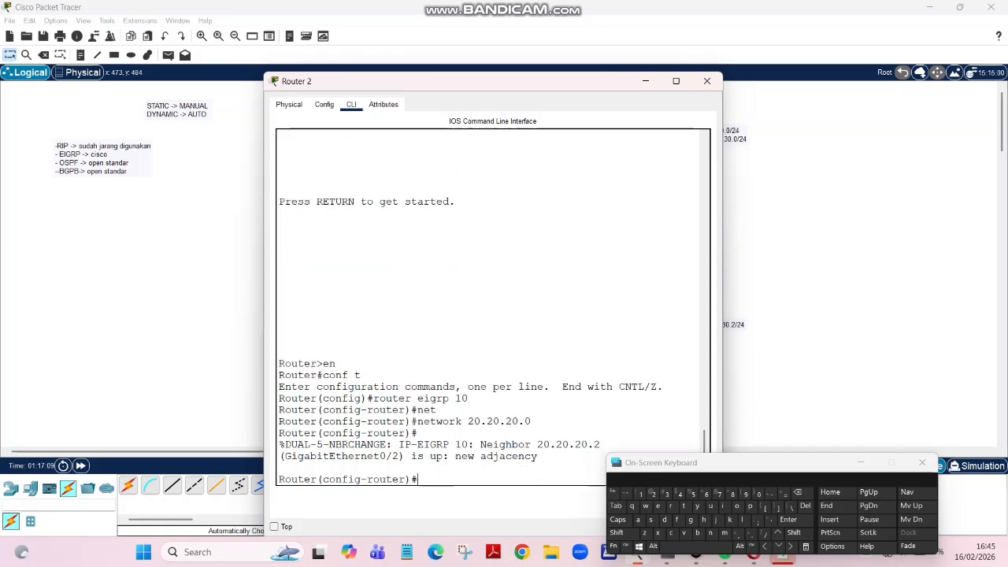
pyautogui.moveTo(279, 444); pyautogui.dragTo(472, 467)
pyautogui.click(481, 471)
pyautogui.press('Up')
pyautogui.press('Up')
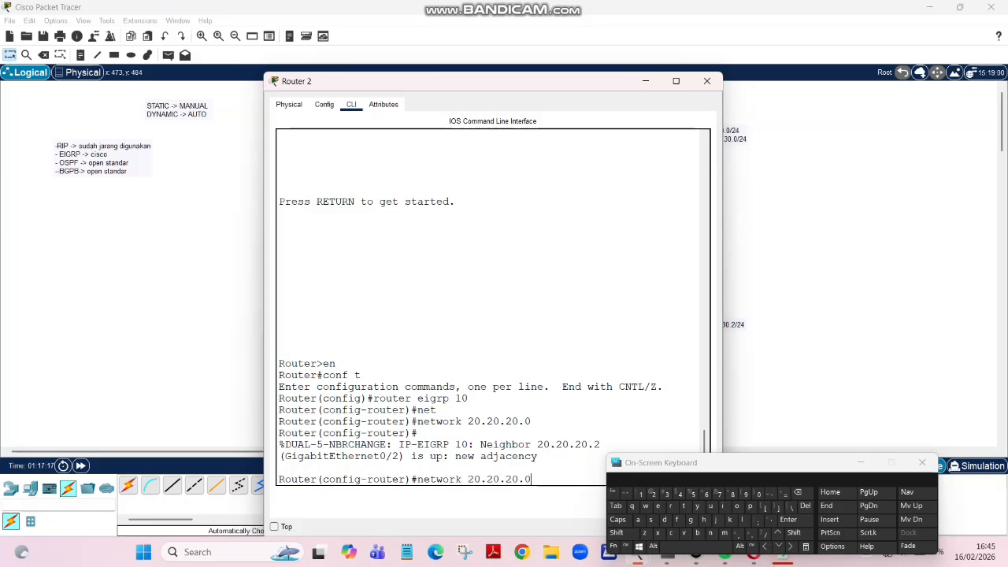
pyautogui.press('BackSpace')
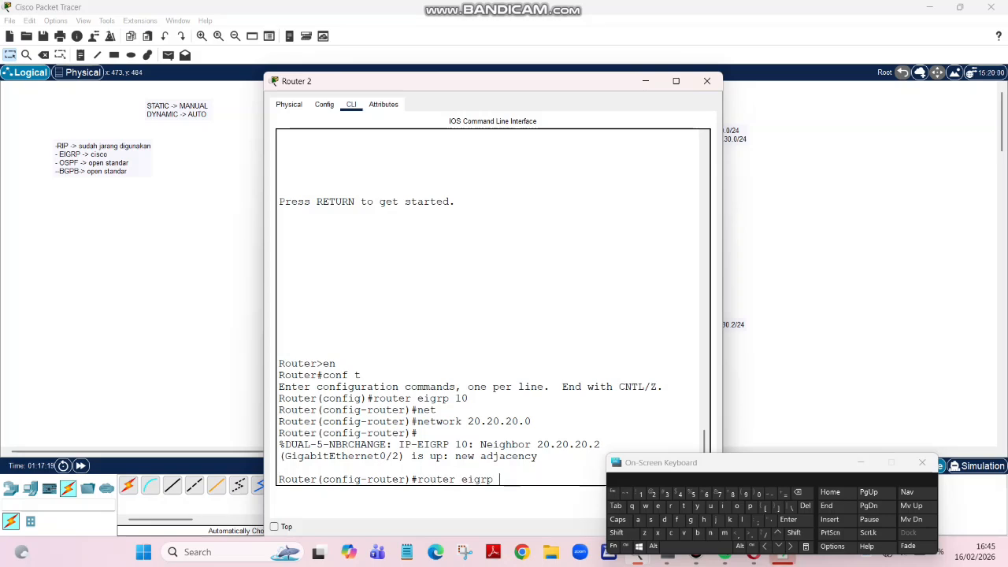
pyautogui.press('BackSpace')
pyautogui.press('BackSpace')
pyautogui.press('BackSpace')
pyautogui.press('BackSpace')
pyautogui.press('BackSpace')
pyautogui.press('BackSpace')
pyautogui.press('BackSpace')
pyautogui.press('BackSpace')
pyautogui.press('BackSpace')
pyautogui.press('BackSpace')
pyautogui.press('BackSpace')
pyautogui.press('BackSpace')
pyautogui.press('BackSpace')
pyautogui.press('BackSpace')
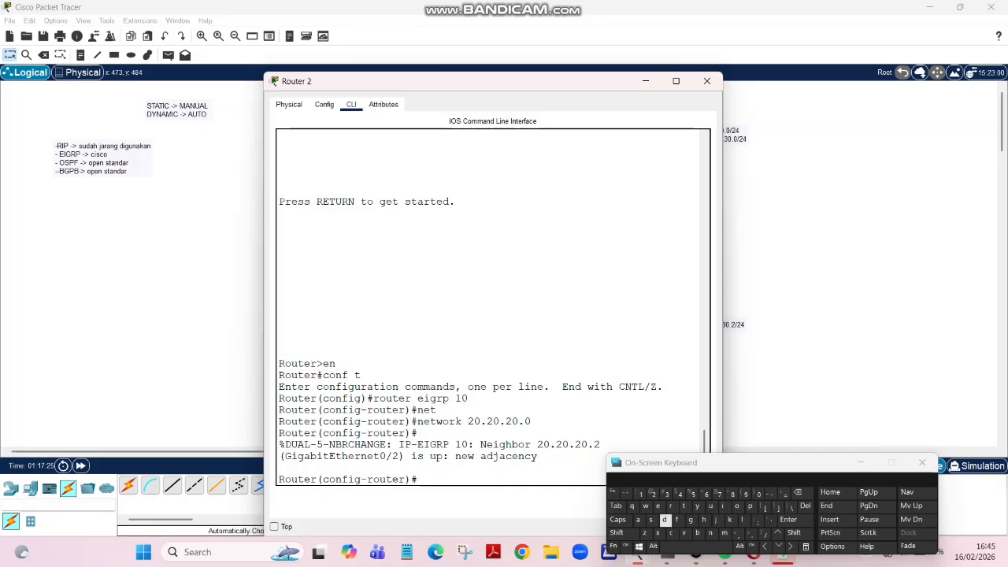
# Step: List Router 2's EIGRP neighbors with do show ip eigrp neighbor and examine the neighbor addresses
pyautogui.write('do ')
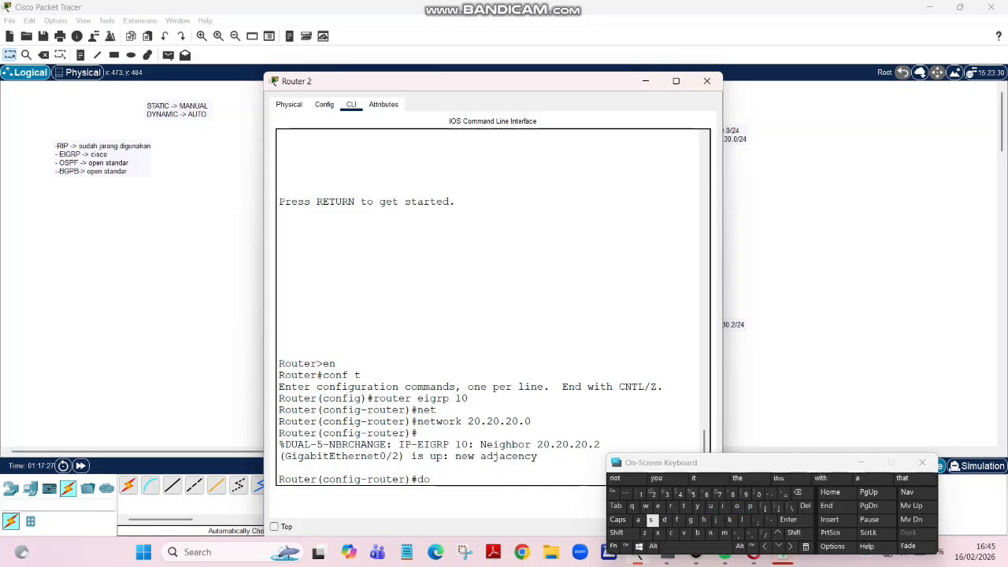
pyautogui.write('sh')
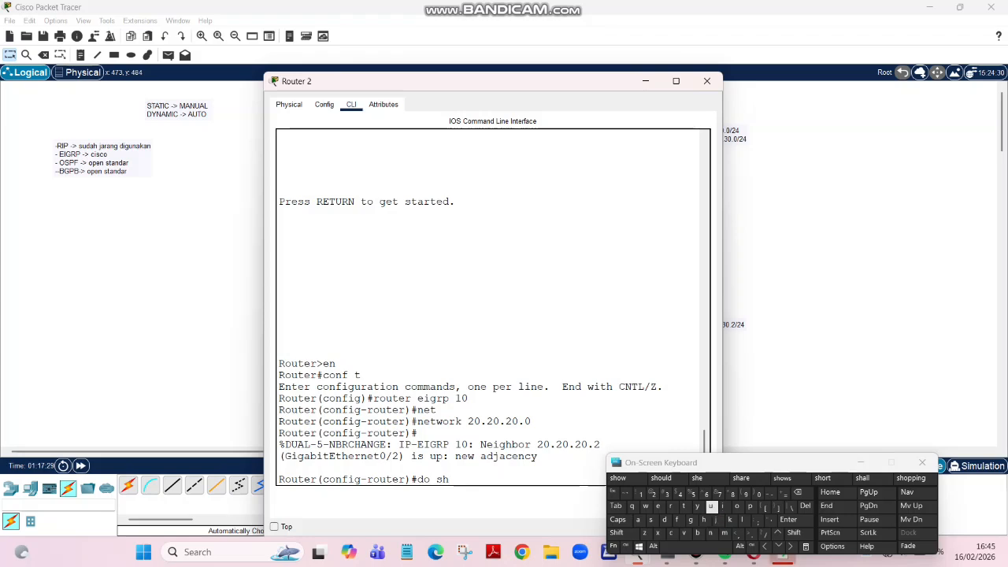
pyautogui.write('ow i')
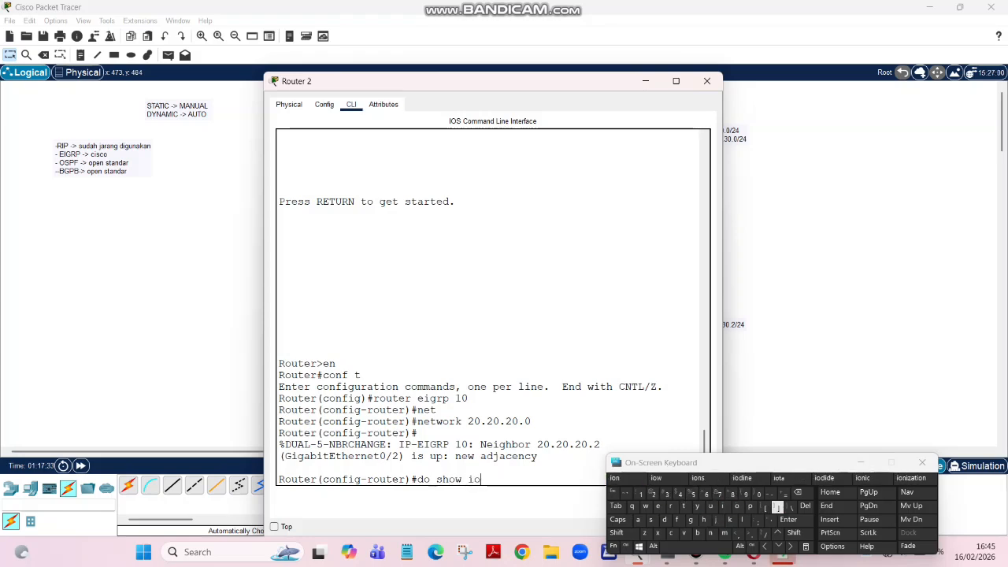
pyautogui.write('p eigrp ne')
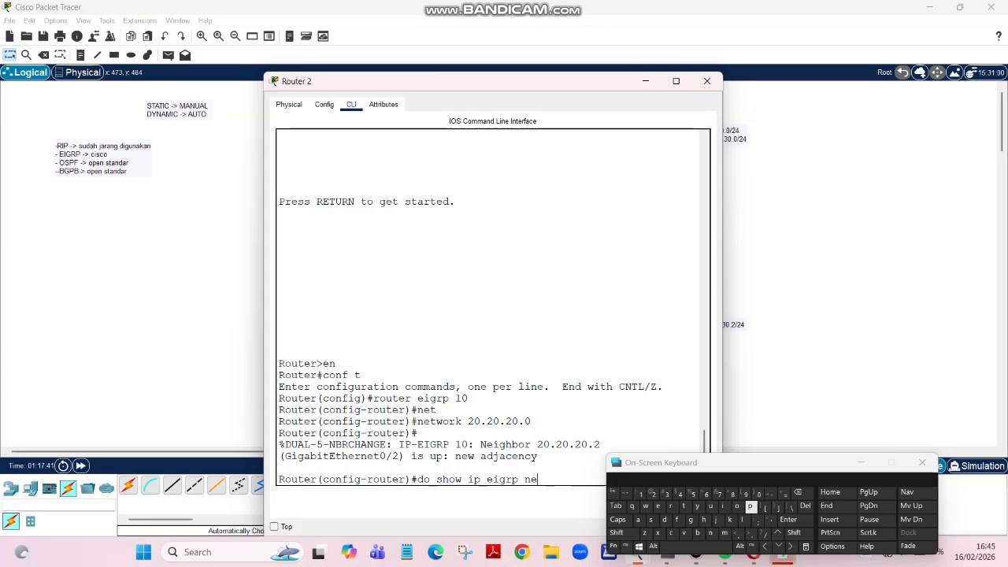
pyautogui.write('ighbo')
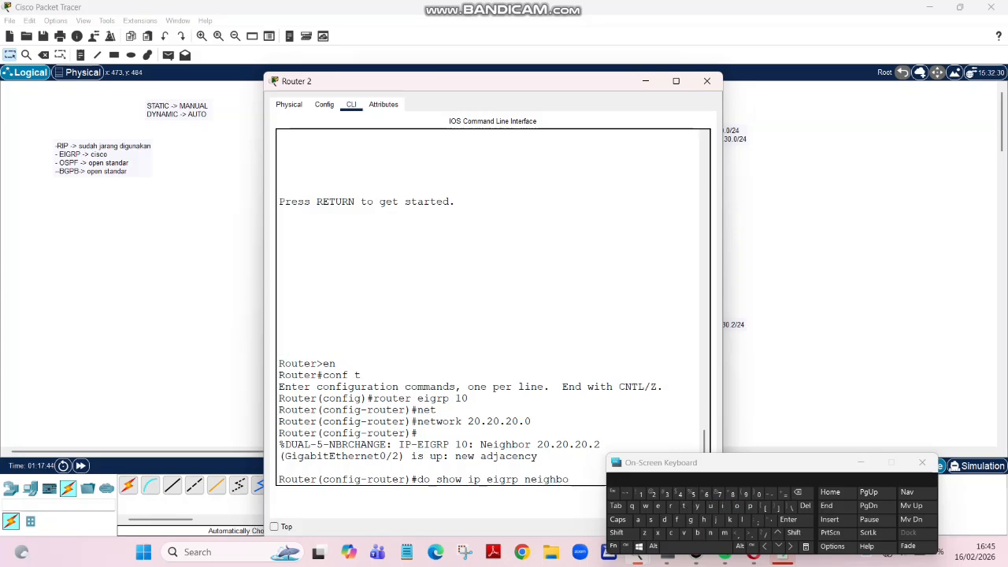
pyautogui.write('r')
pyautogui.press('Return')
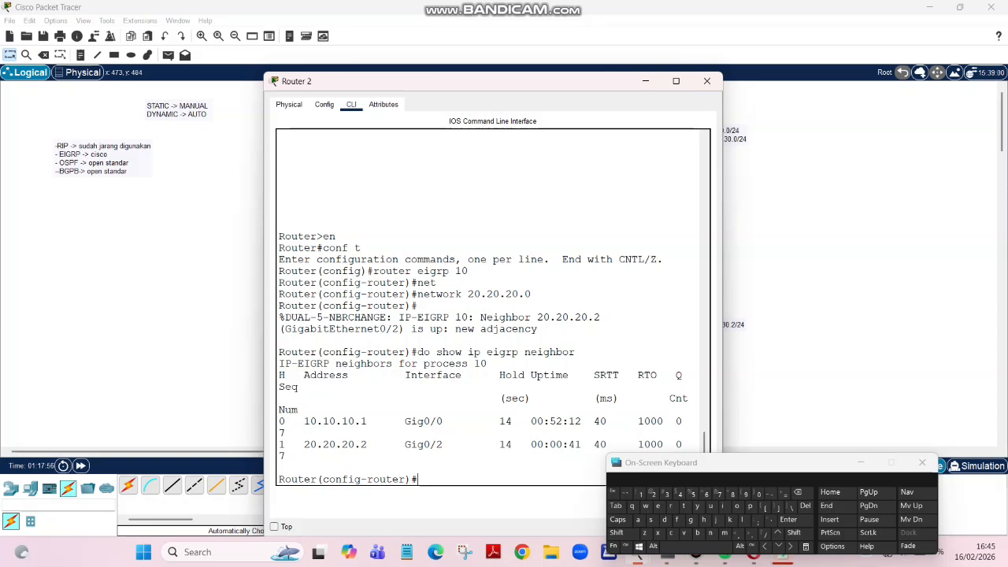
pyautogui.moveTo(329, 421); pyautogui.dragTo(356, 444)
pyautogui.click(356, 445)
# Step: Display Router 2's routing table with do sh ip route and examine the 192.168.30.0/24 route and its next hop
pyautogui.click(665, 520)
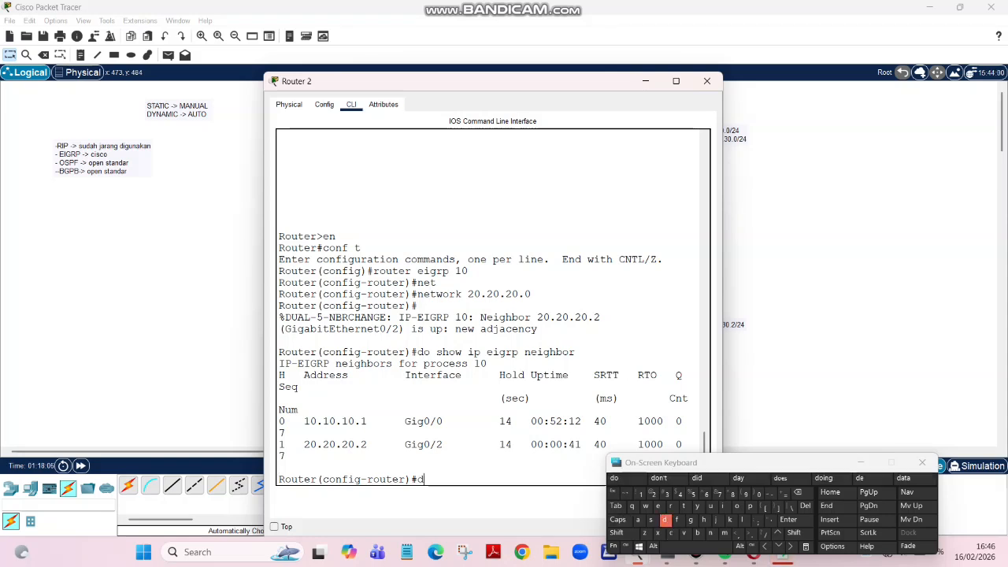
pyautogui.click(738, 506)
pyautogui.click(697, 546)
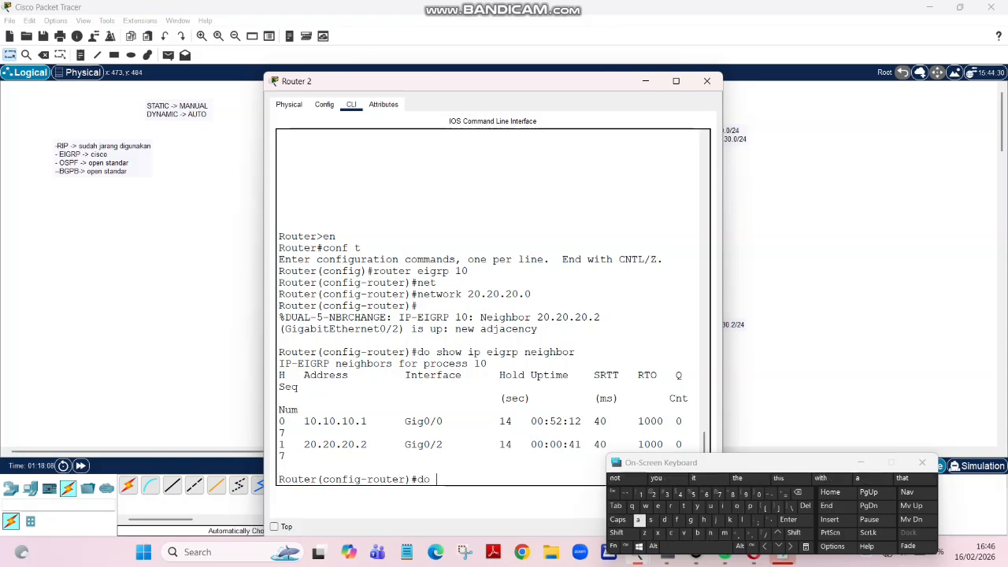
pyautogui.click(650, 520)
pyautogui.click(703, 520)
pyautogui.click(697, 546)
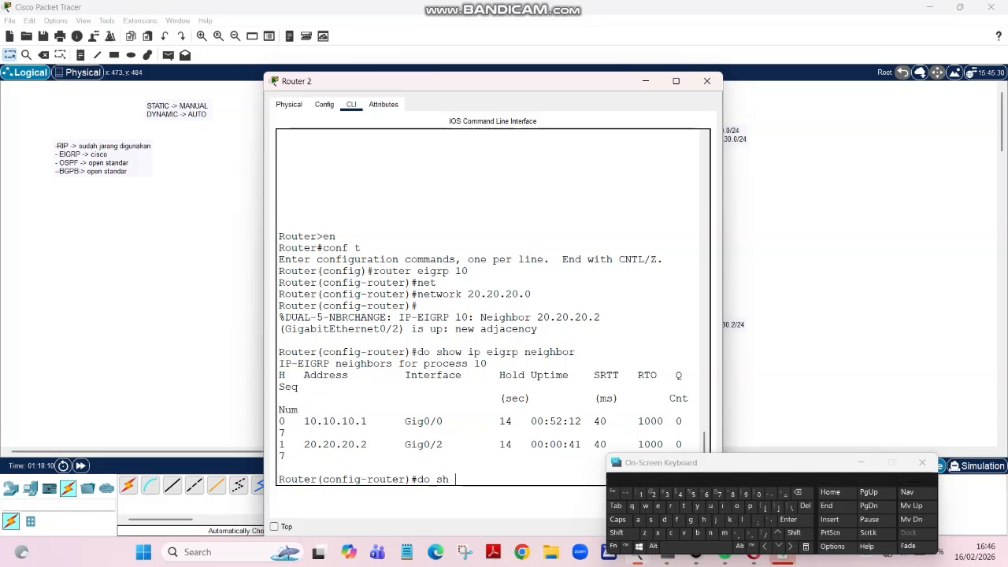
pyautogui.click(723, 506)
pyautogui.click(764, 506)
pyautogui.press('BackSpace')
pyautogui.write('p route')
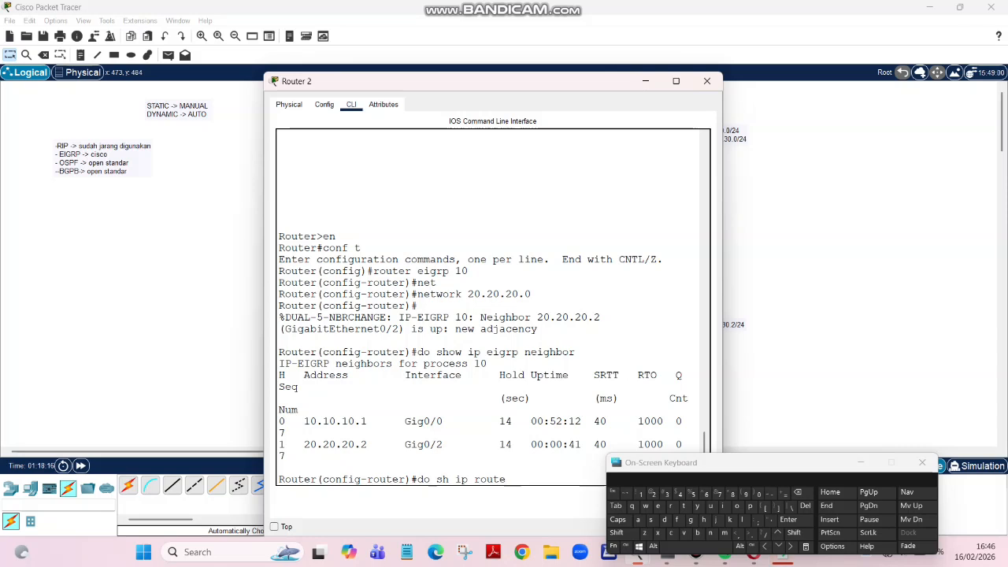
pyautogui.press('Return')
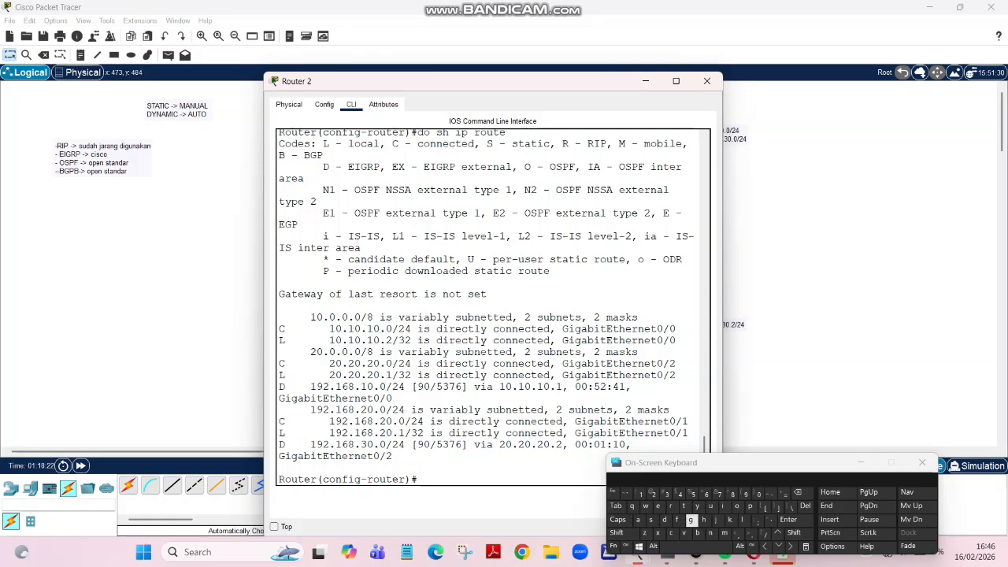
pyautogui.moveTo(304, 444); pyautogui.dragTo(402, 444)
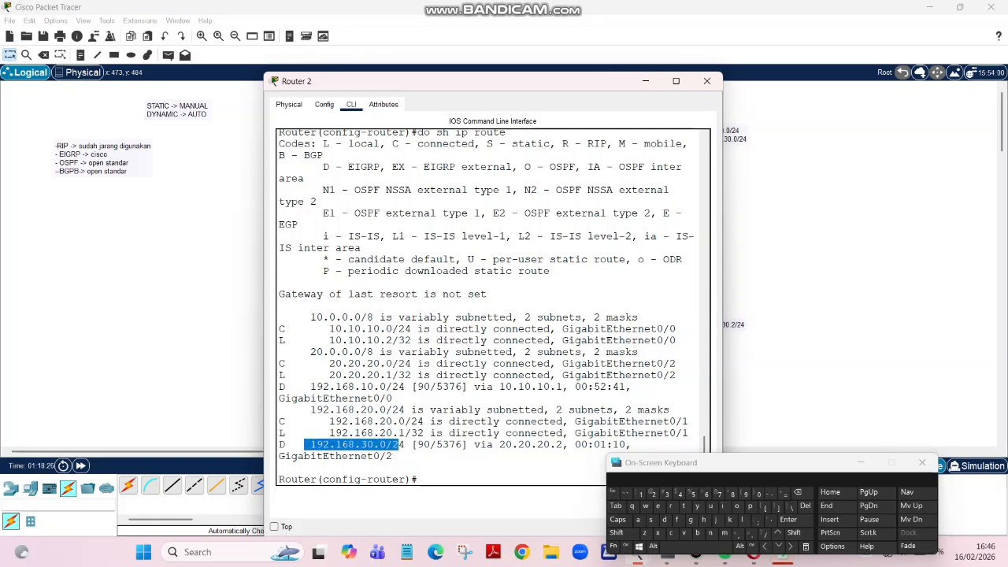
pyautogui.moveTo(537, 444); pyautogui.dragTo(568, 444)
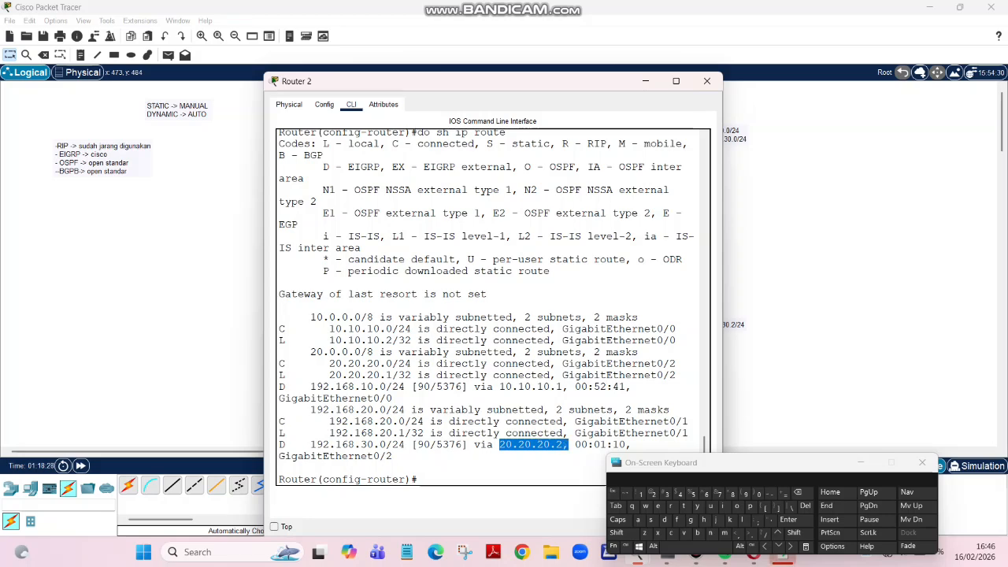
pyautogui.click(568, 445)
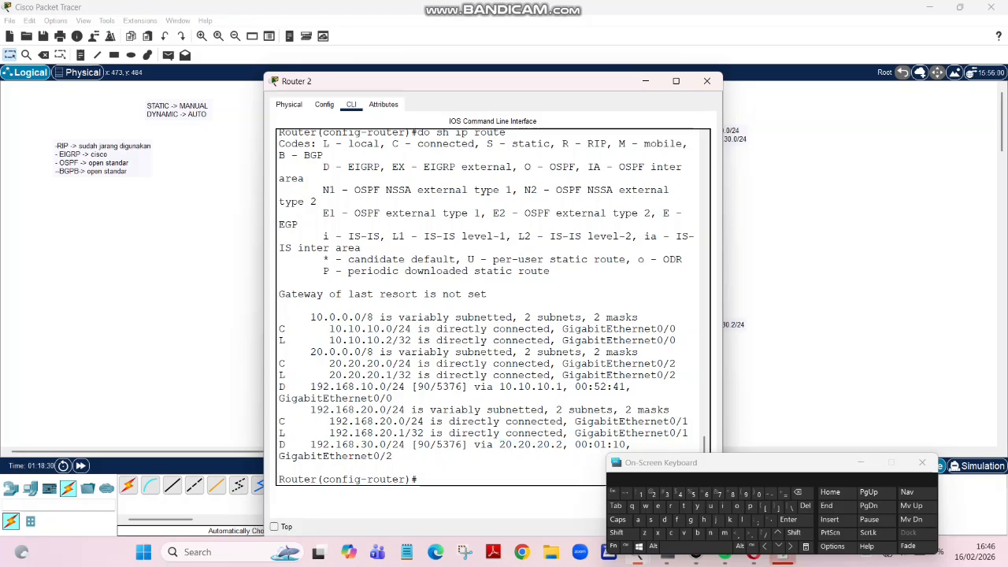
# Step: Open Router 3's command line from the topology and display its routing table with do sh ip route
pyautogui.click(224, 335)
pyautogui.hscroll(15, 224, 334)
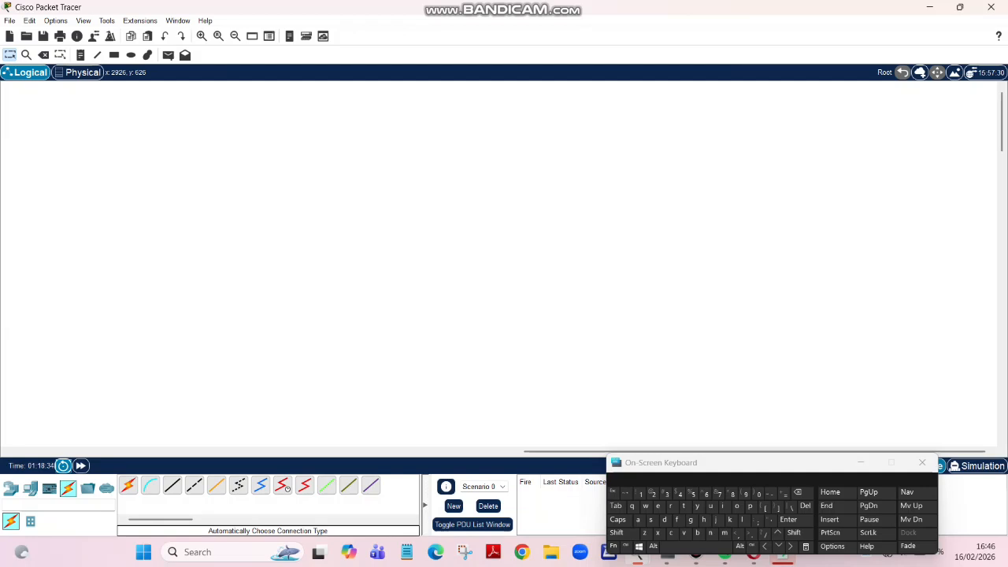
pyautogui.hscroll(-15, 504, 260)
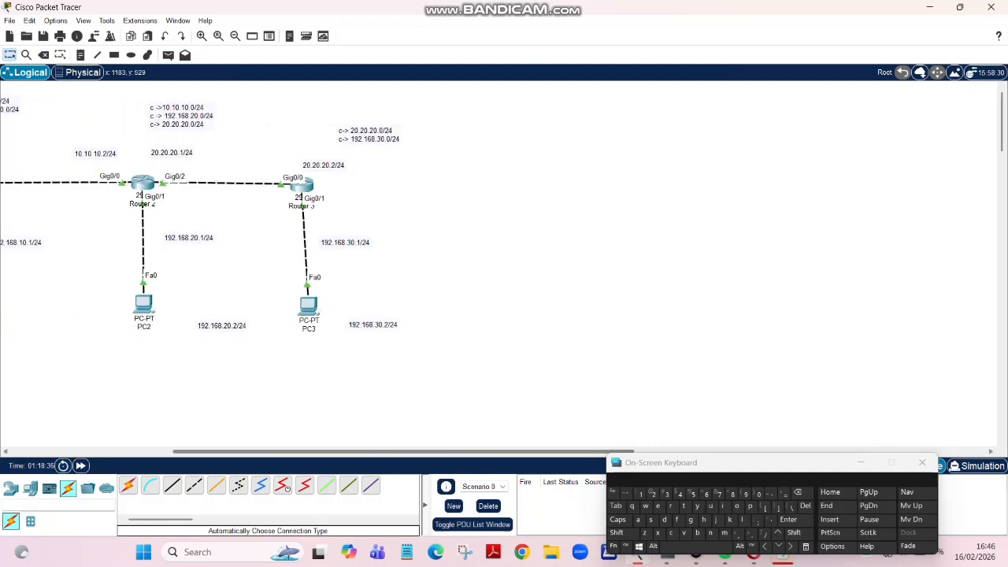
pyautogui.click(302, 186)
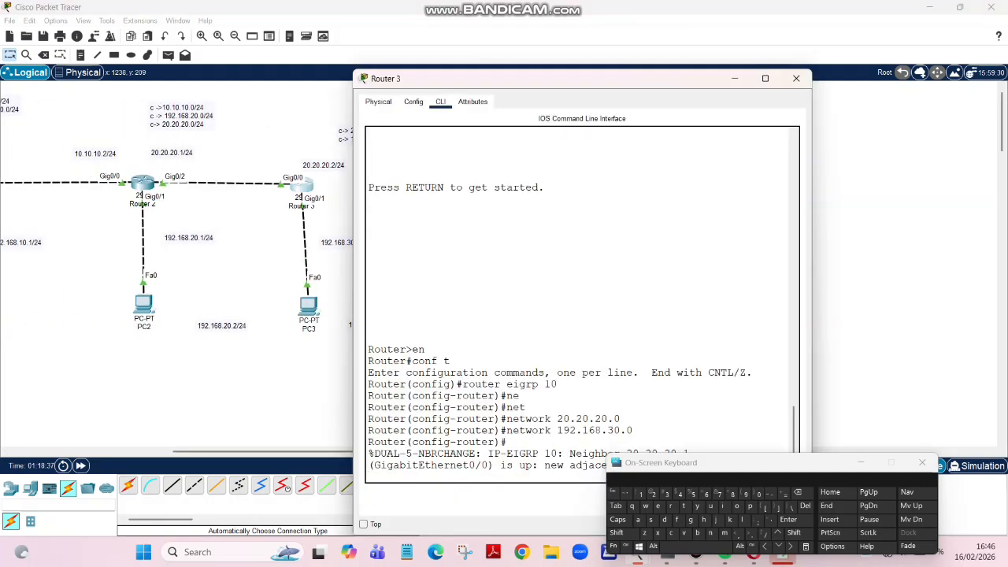
pyautogui.press('Return')
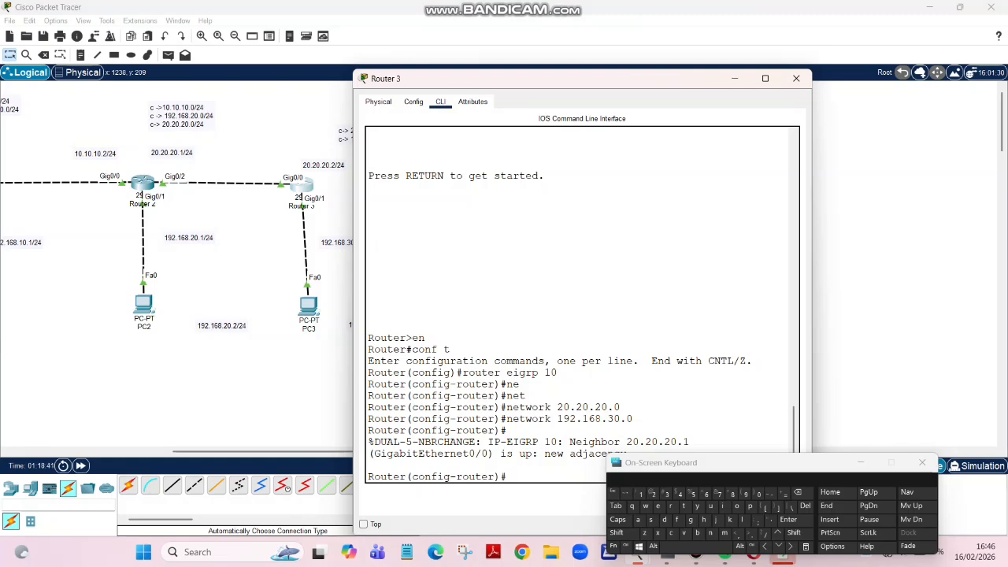
pyautogui.write('do ')
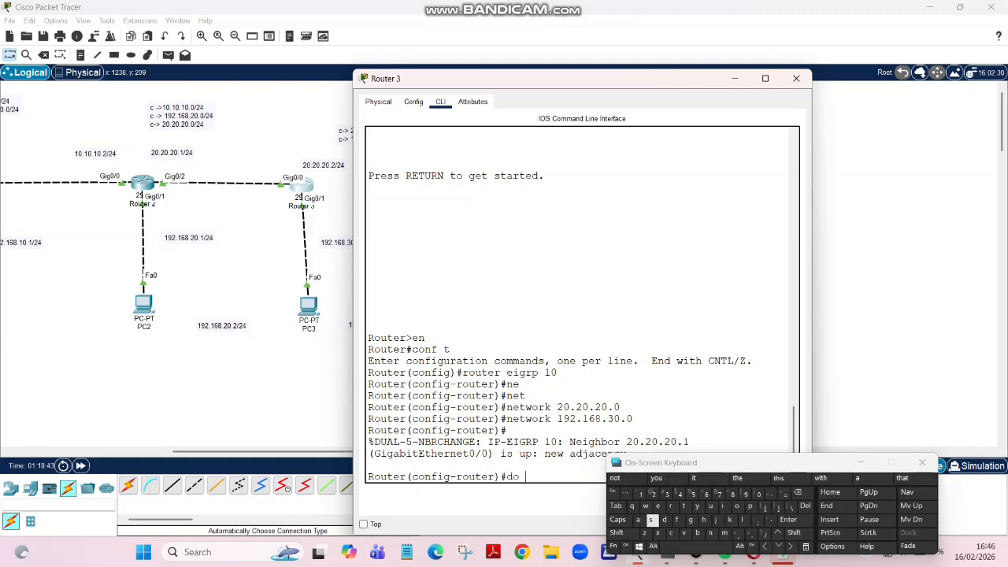
pyautogui.write('sh')
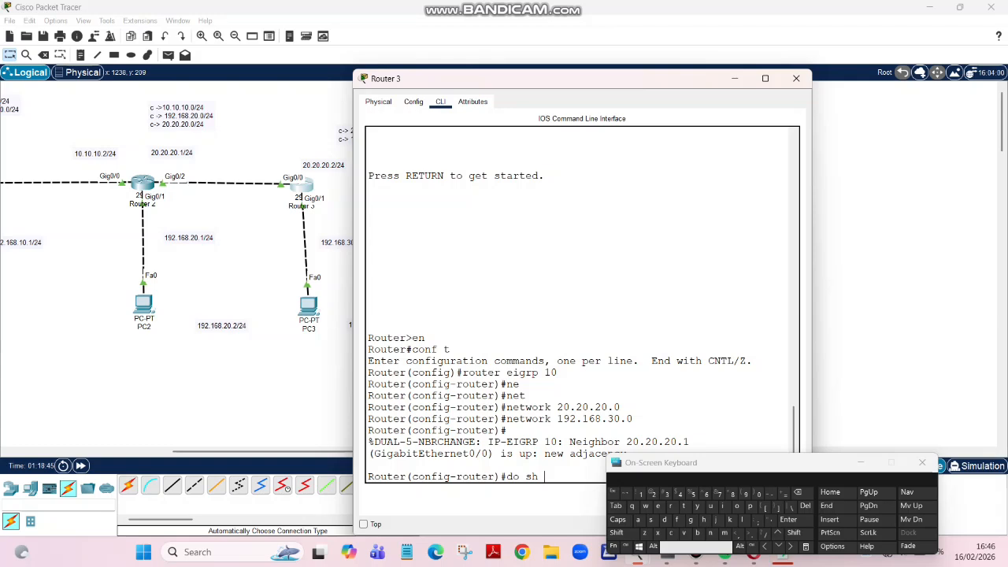
pyautogui.write(' ip route')
pyautogui.press('Return')
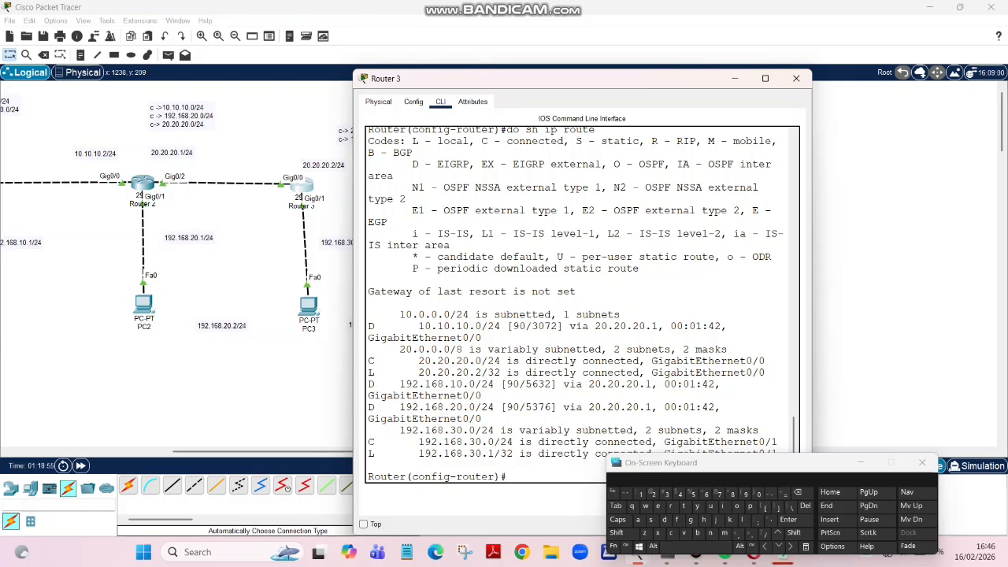
# Step: Examine Router 3's EIGRP-learned routes to 10.10.10.0/24, 192.168.10.0/24 and 192.168.20.0/24
pyautogui.moveTo(373, 326); pyautogui.dragTo(482, 337)
pyautogui.click(482, 337)
pyautogui.moveTo(367, 384); pyautogui.dragTo(513, 384)
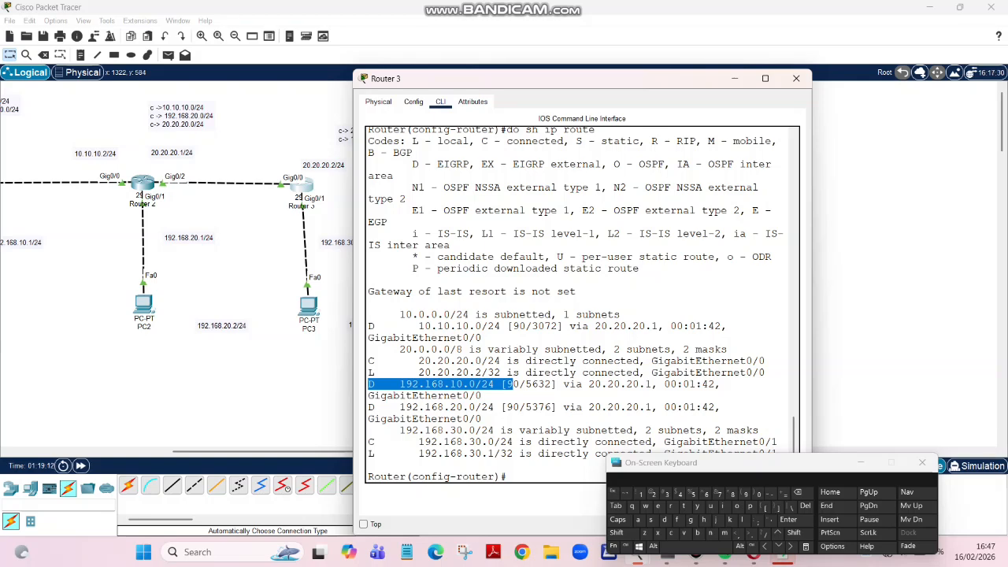
pyautogui.click(482, 418)
pyautogui.moveTo(399, 408); pyautogui.dragTo(525, 407)
pyautogui.click(568, 430)
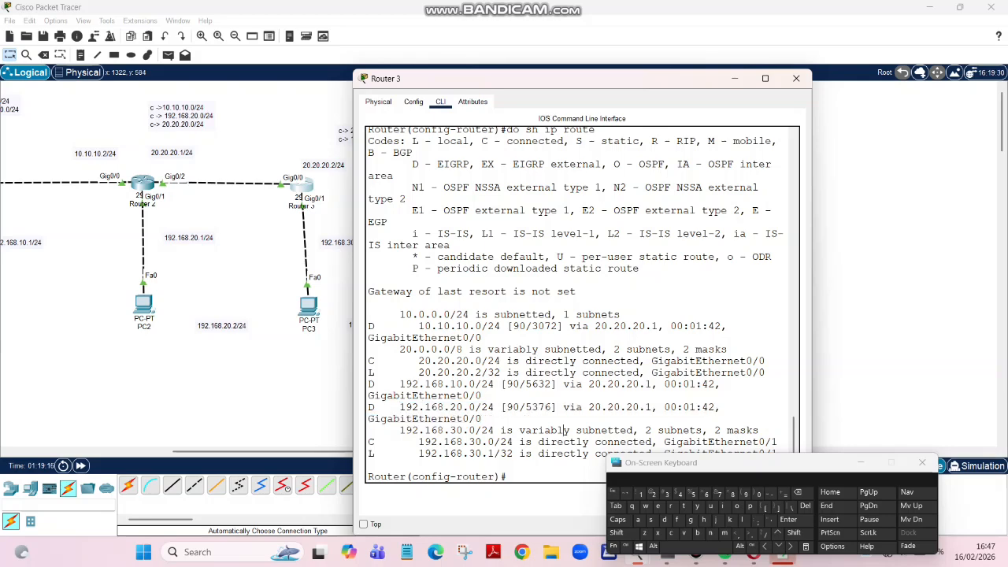
# Step: Return to the full three-router topology and place the on-screen keyboard in the empty workspace area beside PC3
pyautogui.moveTo(729, 464); pyautogui.dragTo(737, 485)
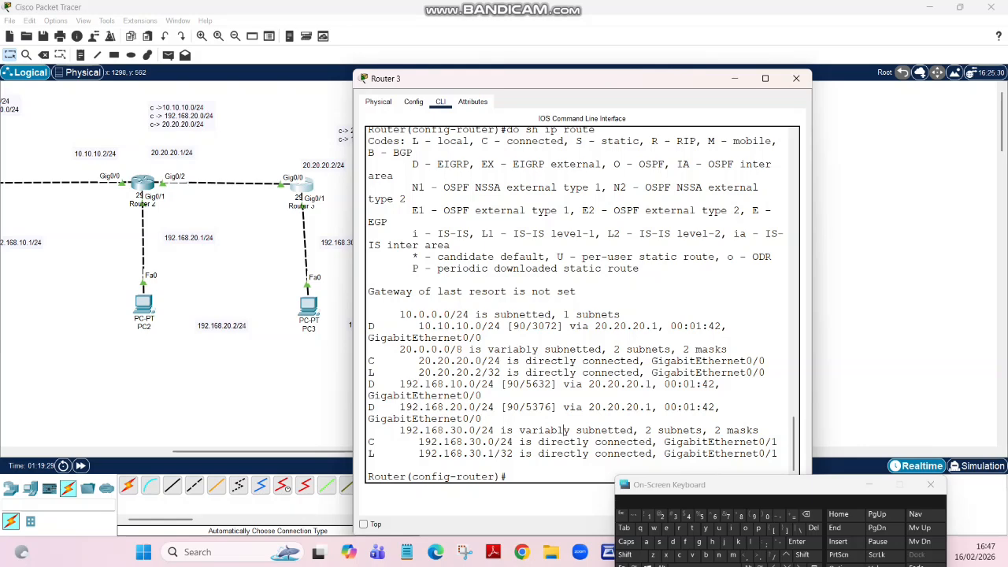
pyautogui.click(325, 378)
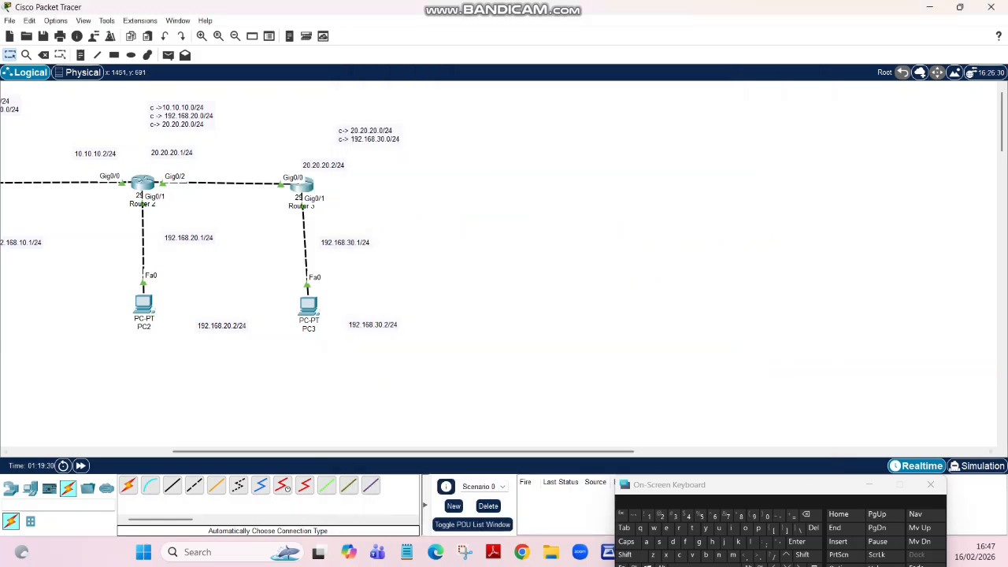
pyautogui.moveTo(410, 451); pyautogui.dragTo(276, 451)
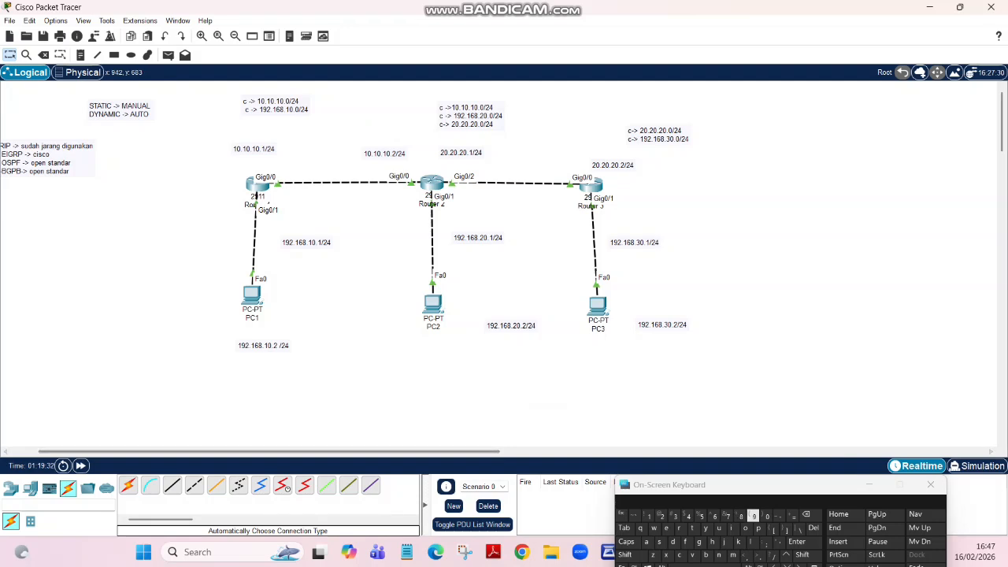
pyautogui.moveTo(751, 494); pyautogui.dragTo(795, 348)
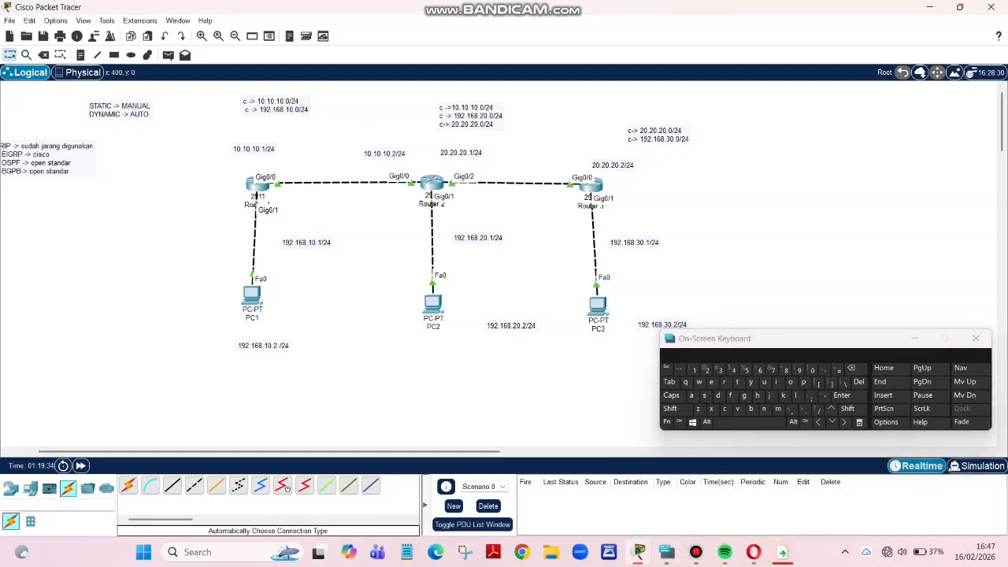
# Step: Send a simple PDU from PC1 to PC2 twice to test connectivity between their networks
pyautogui.click(168, 55)
pyautogui.click(252, 296)
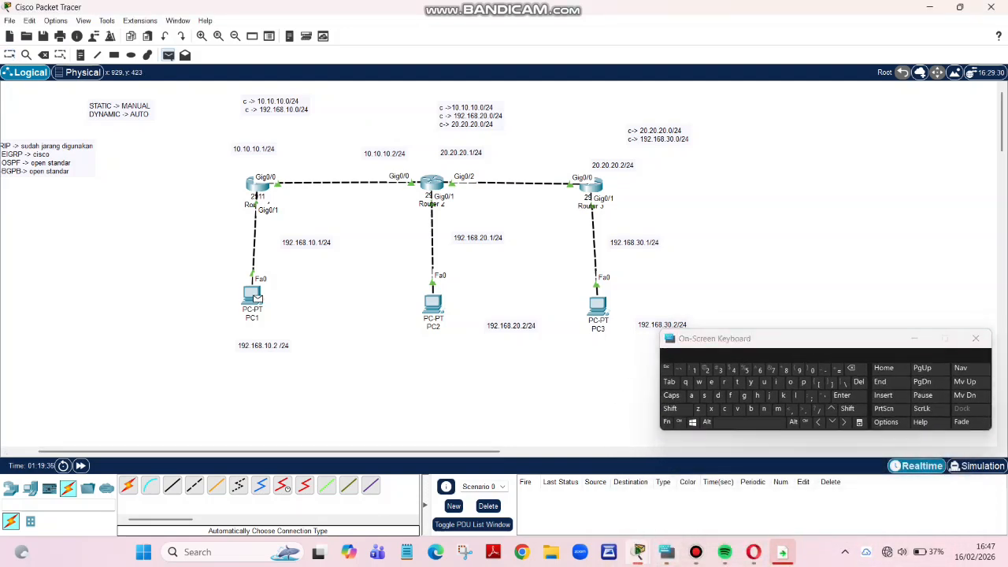
pyautogui.click(433, 303)
pyautogui.click(168, 56)
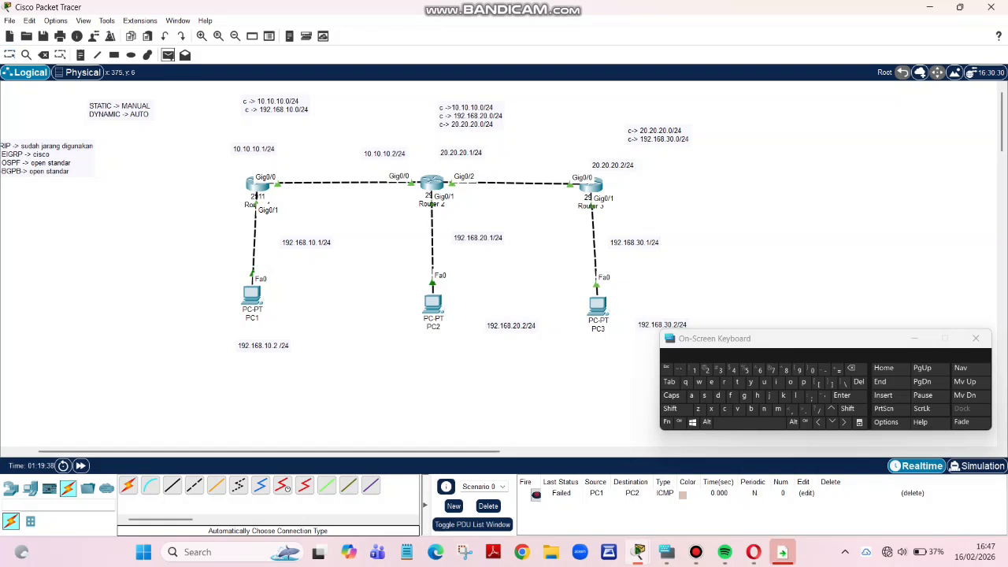
pyautogui.click(252, 296)
pyautogui.click(433, 304)
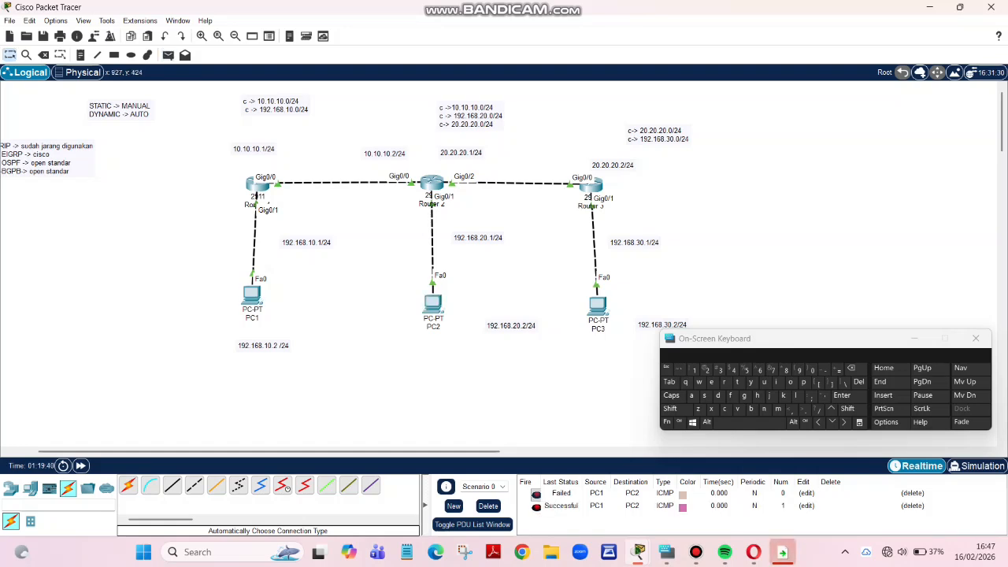
# Step: Send a simple PDU from PC1 to PC3 twice to test the path across all three routers
pyautogui.click(167, 55)
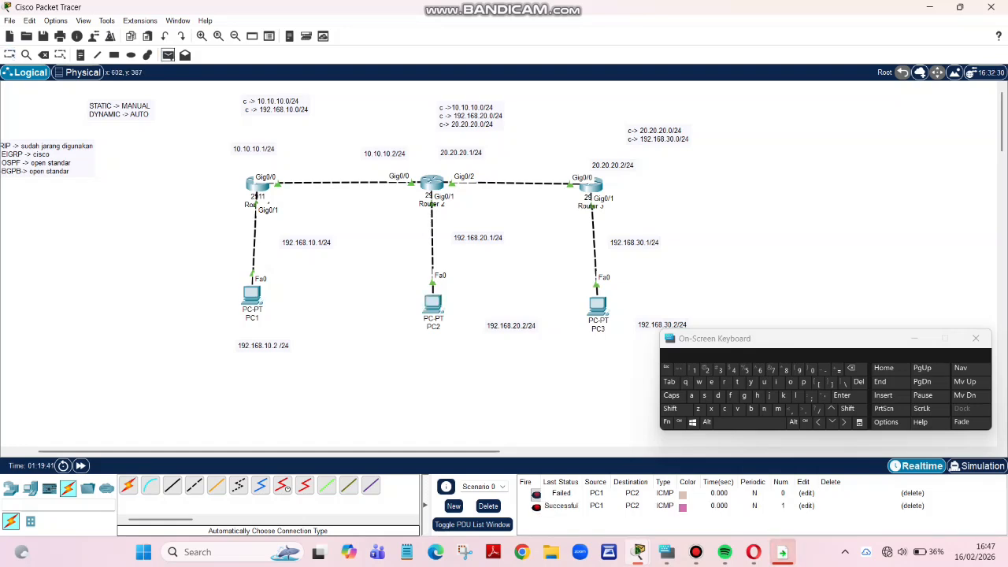
pyautogui.click(253, 296)
pyautogui.click(597, 304)
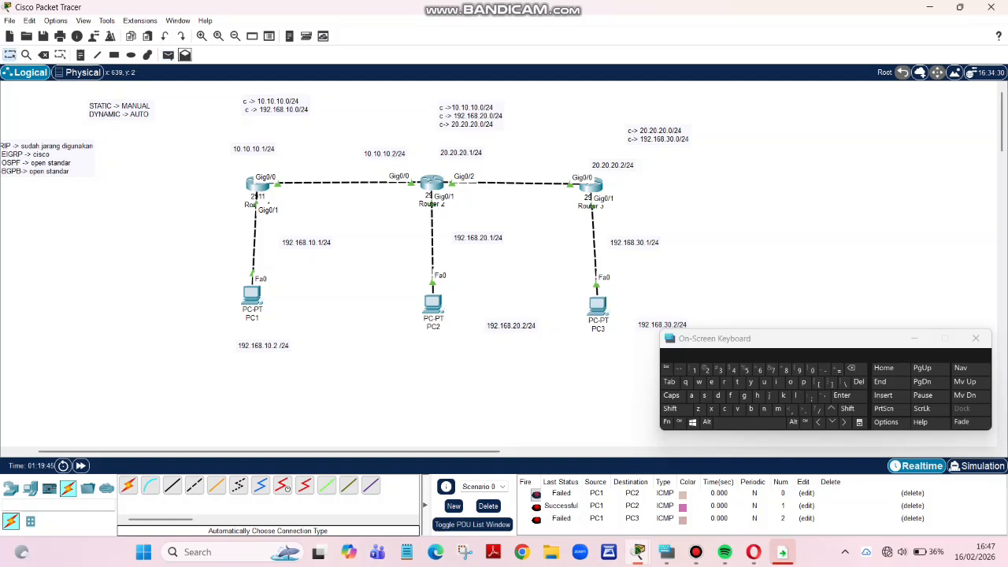
pyautogui.click(167, 55)
pyautogui.click(252, 296)
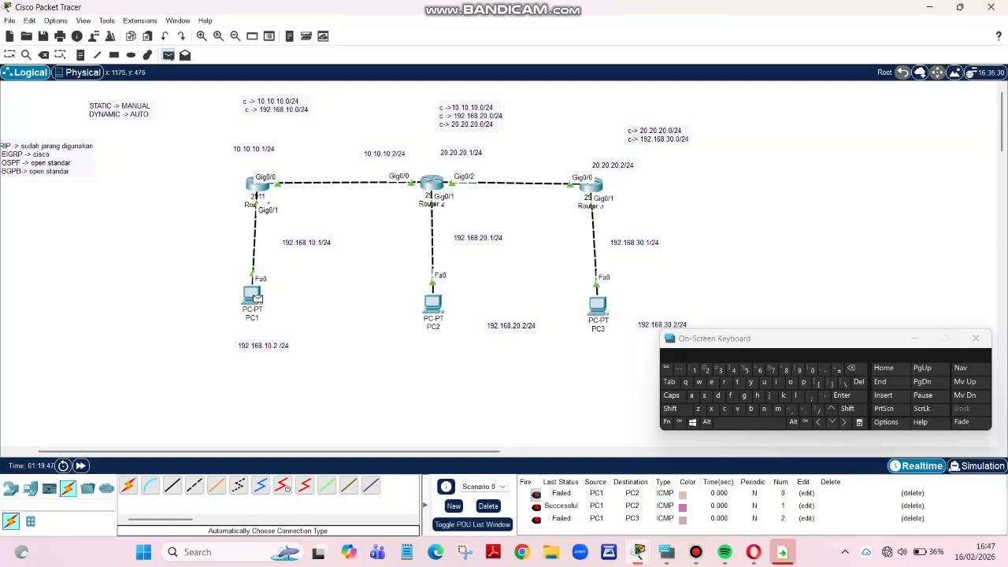
pyautogui.click(598, 304)
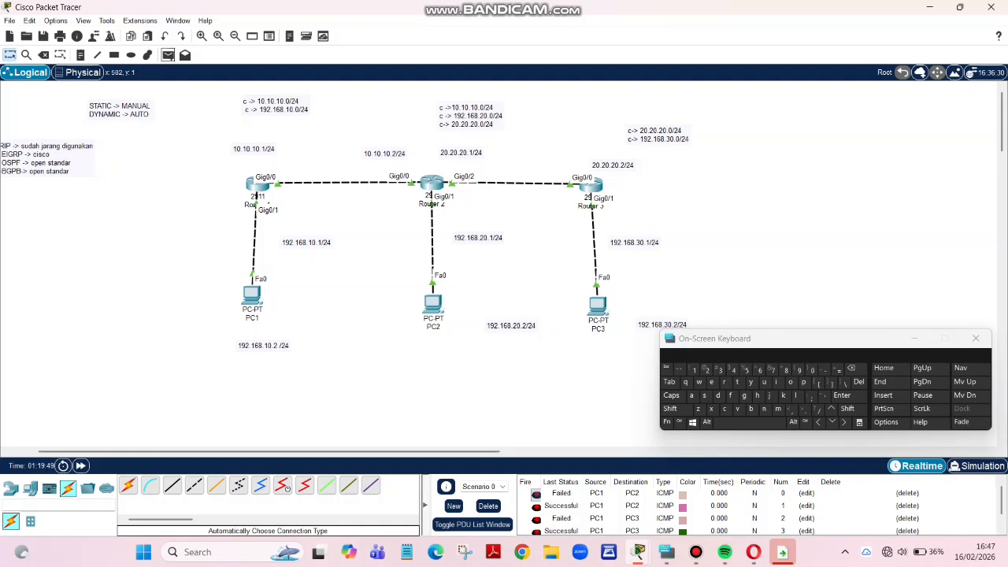
# Step: Send a simple PDU from PC2 to PC3 to test connectivity between those networks
pyautogui.click(168, 55)
pyautogui.click(432, 303)
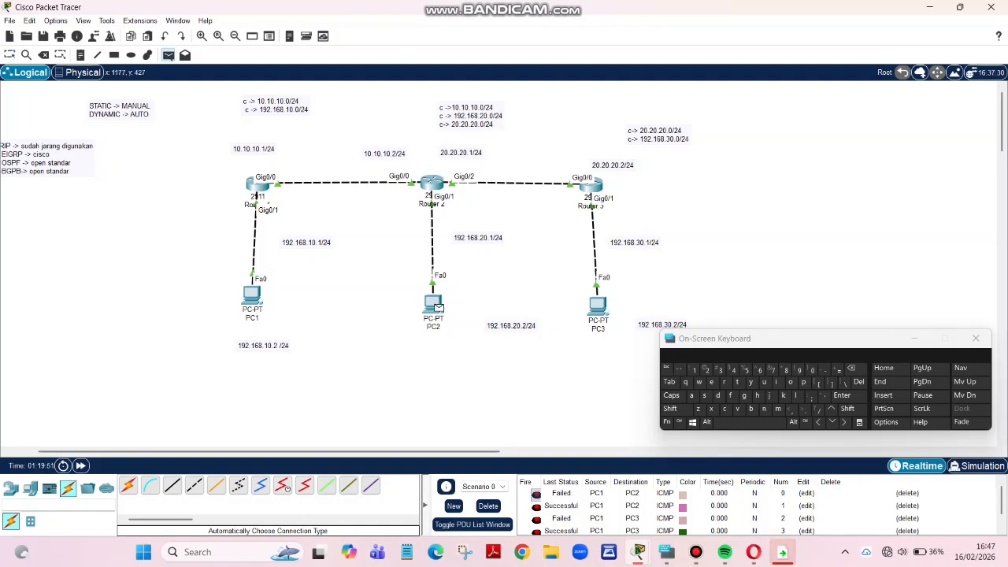
pyautogui.click(598, 304)
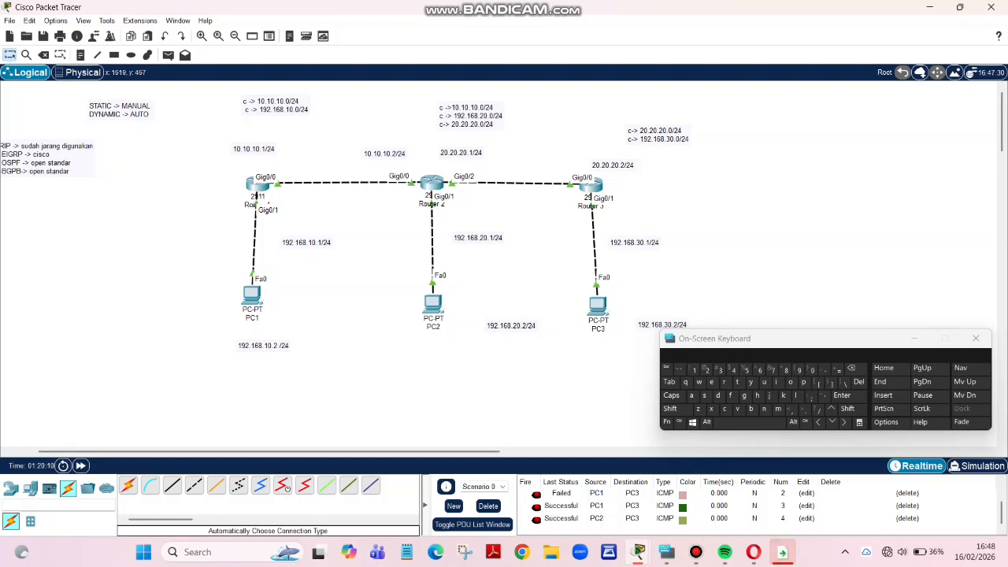
# Step: Move the on-screen keyboard clear of the workspace and add a 2960 switch in the empty area beyond Router 3
pyautogui.moveTo(780, 338); pyautogui.dragTo(703, 472)
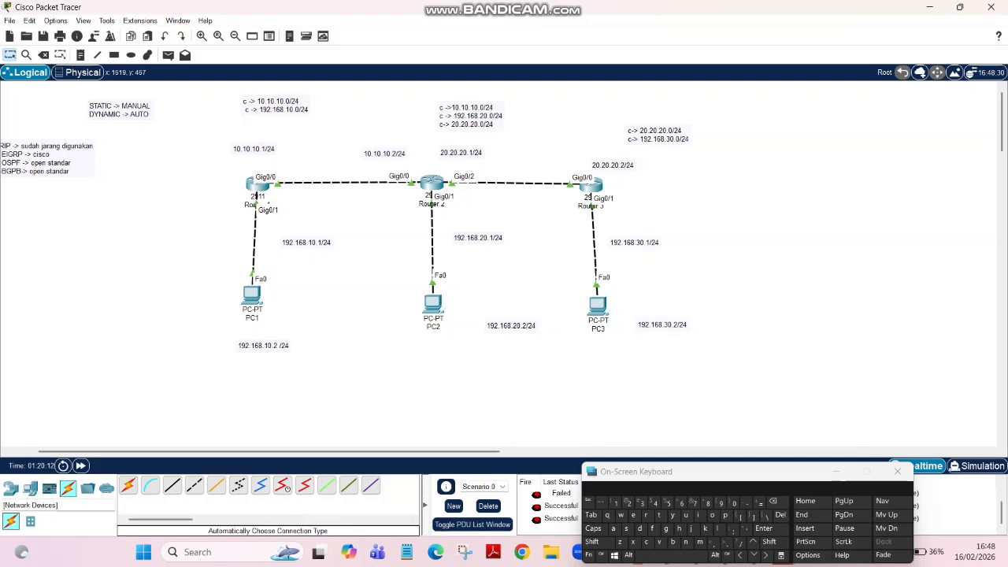
pyautogui.click(10, 488)
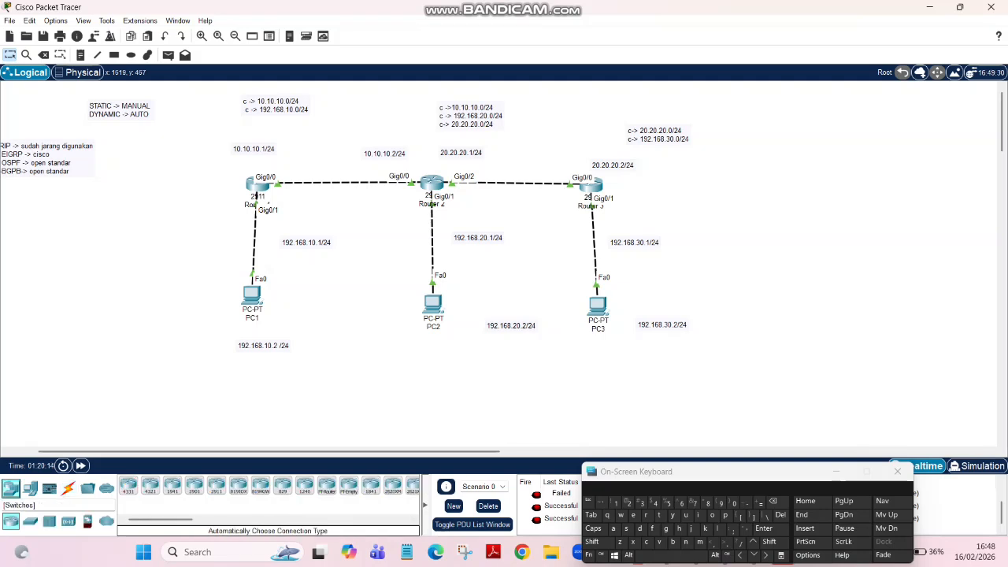
pyautogui.click(30, 520)
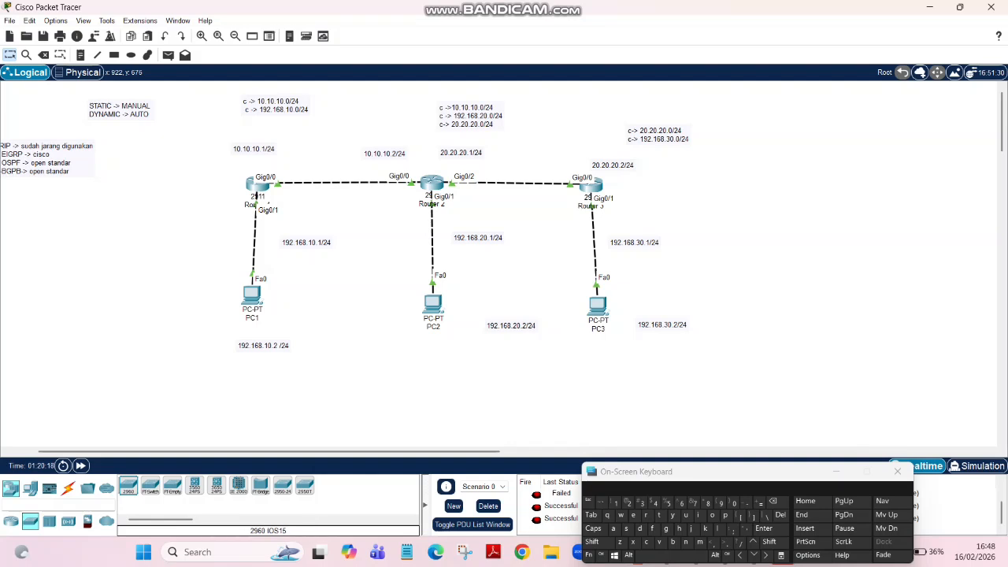
pyautogui.click(128, 485)
pyautogui.click(772, 190)
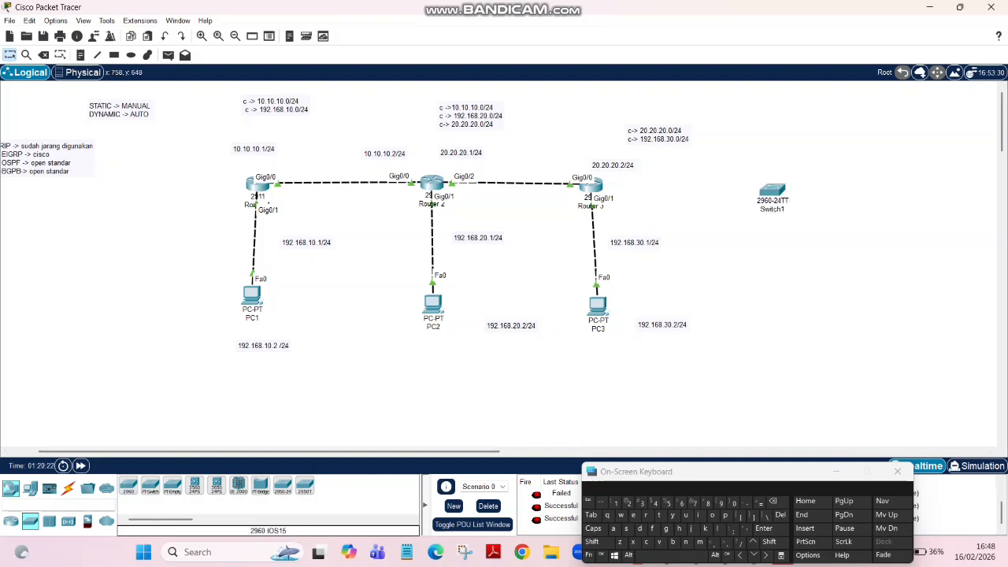
# Step: Add two PCs beyond the new switch, one above the other
pyautogui.click(29, 488)
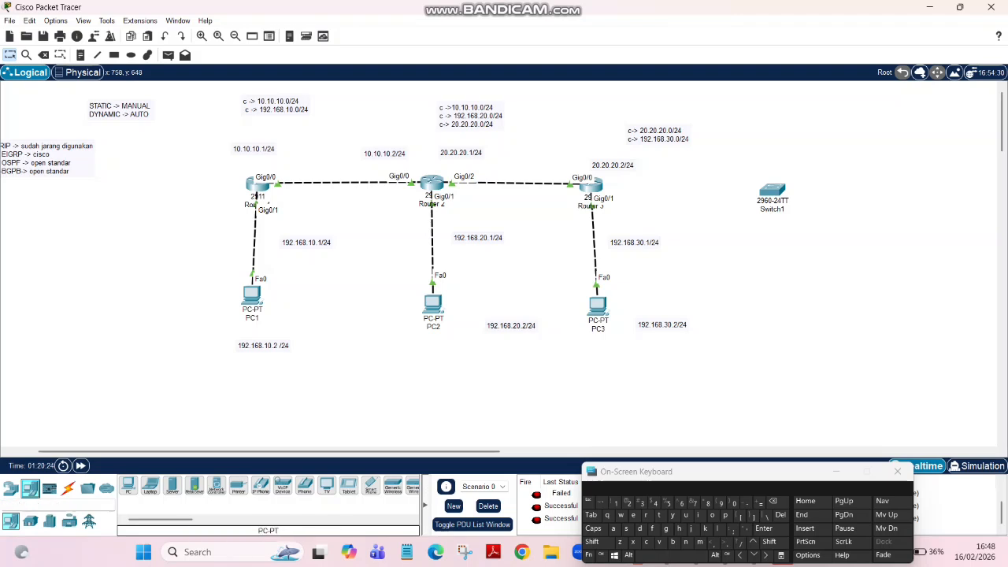
pyautogui.click(127, 485)
pyautogui.click(929, 150)
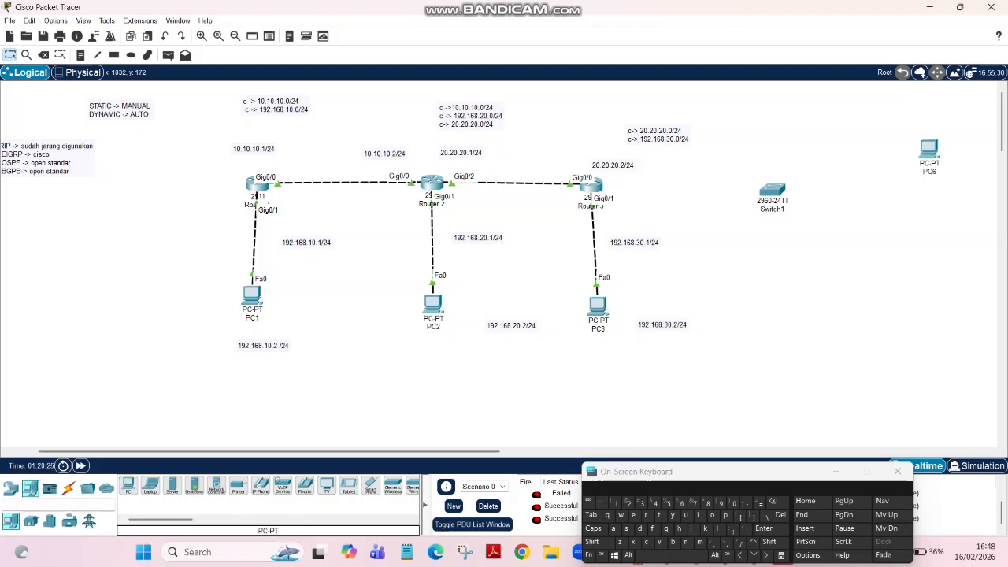
pyautogui.click(128, 485)
pyautogui.click(913, 251)
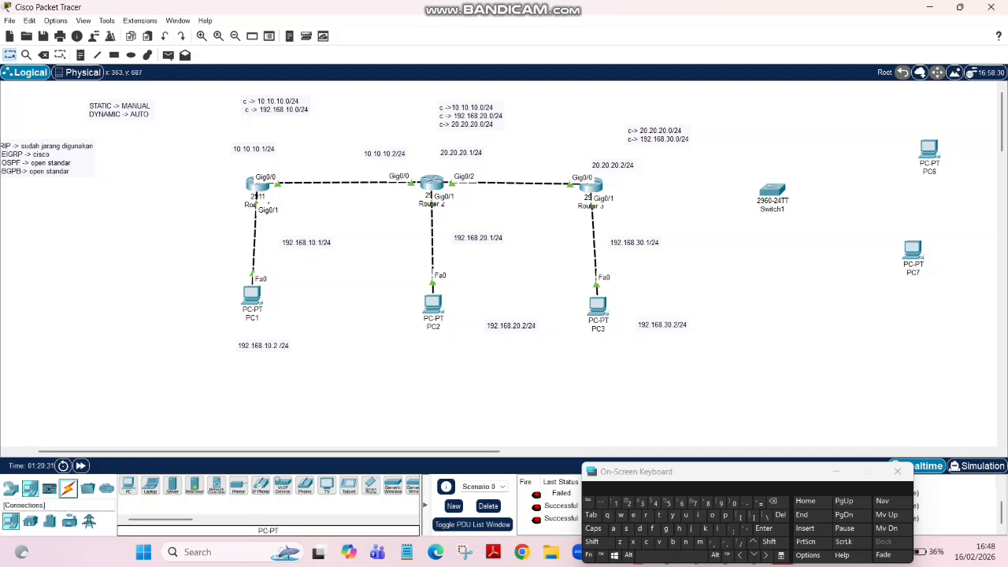
# Step: Connect Router 3 to the new 2960 switch with an automatically chosen cable
pyautogui.click(68, 488)
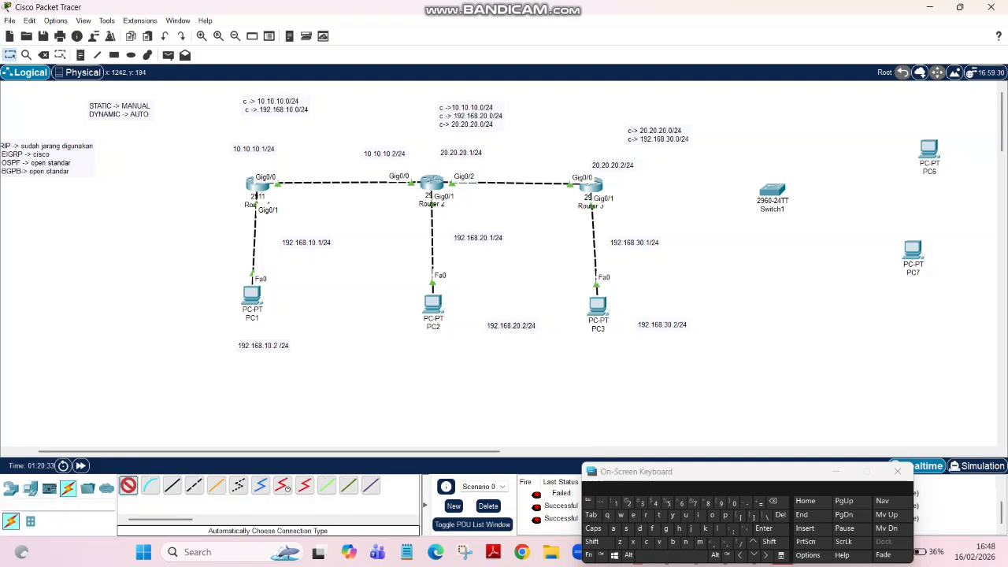
pyautogui.click(591, 183)
pyautogui.click(771, 190)
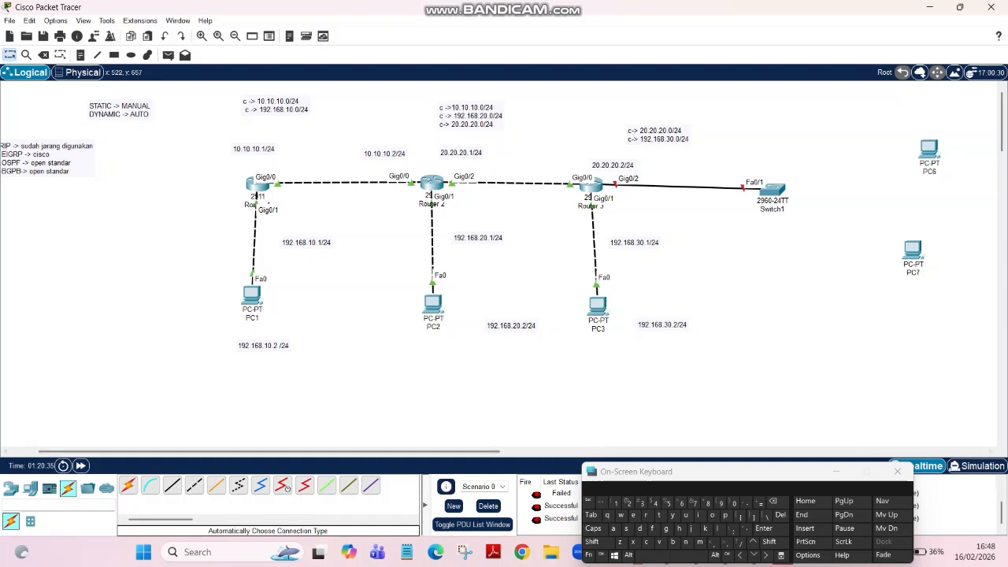
# Step: Connect the switch to PC6 and to PC7 with automatically chosen cables
pyautogui.click(129, 486)
pyautogui.click(772, 190)
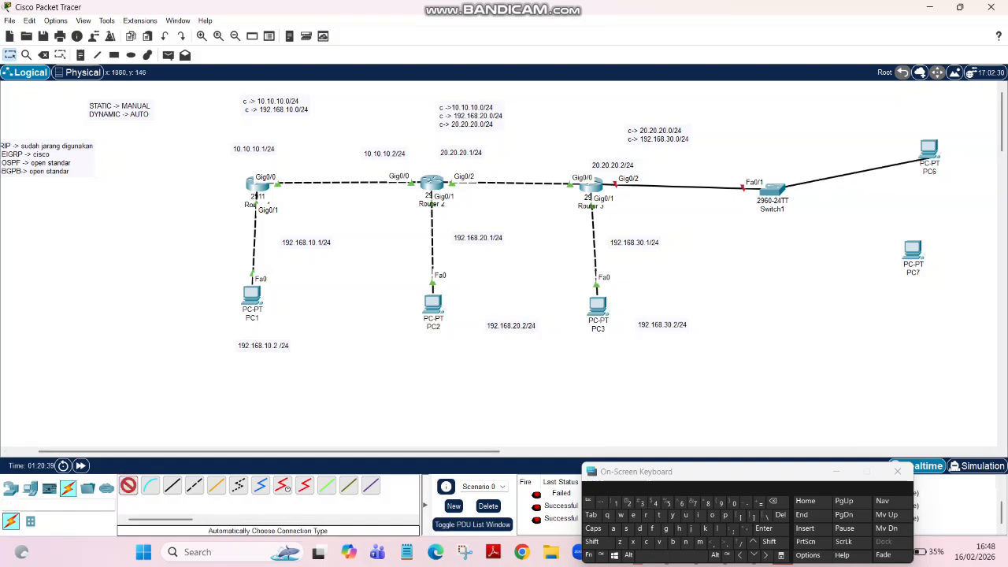
pyautogui.click(923, 148)
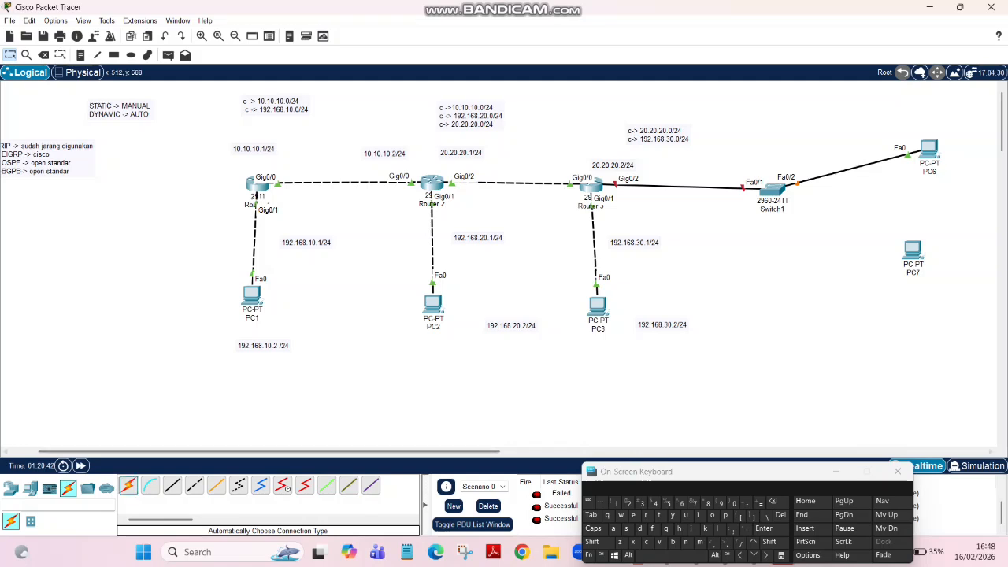
pyautogui.click(127, 485)
pyautogui.click(771, 189)
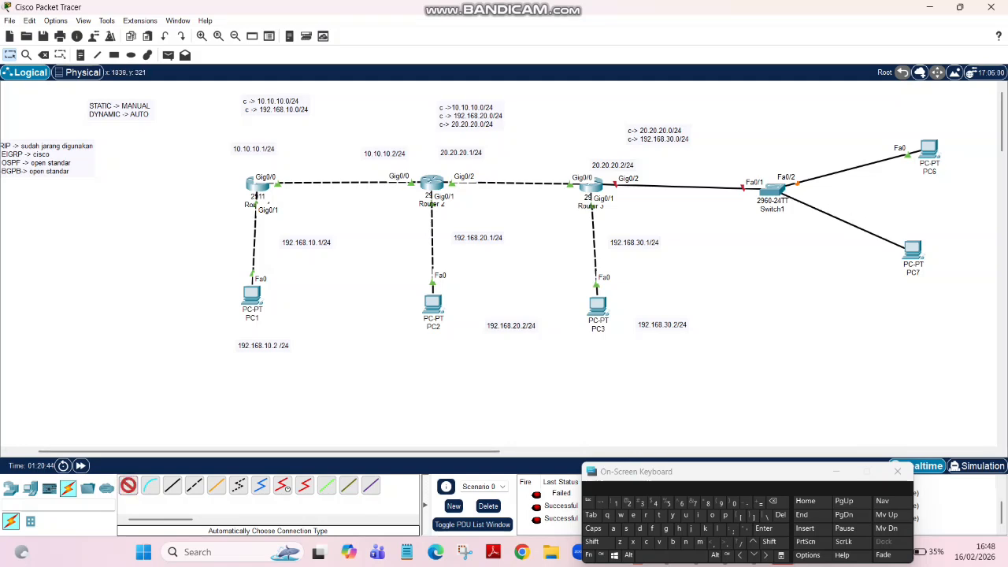
pyautogui.click(912, 250)
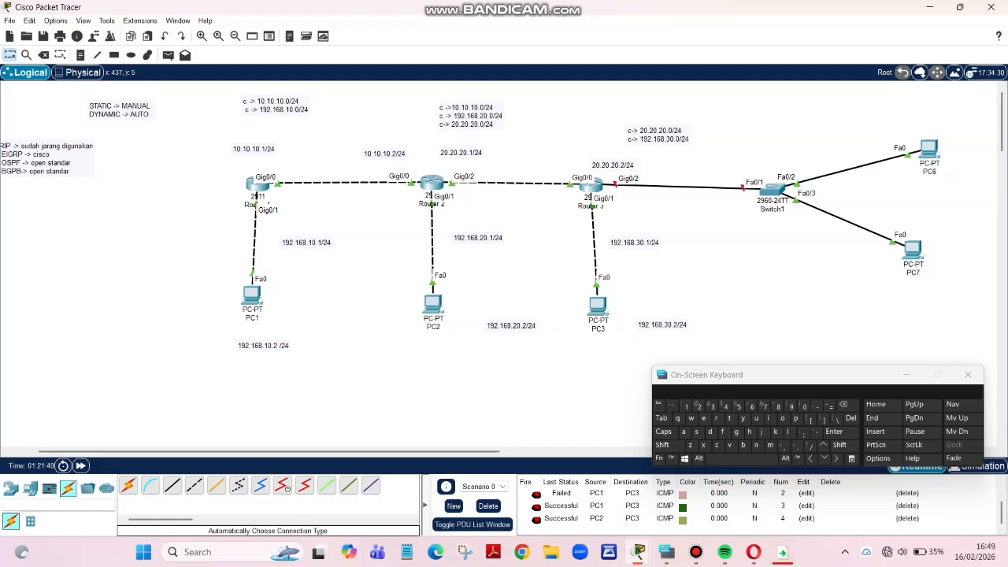
# Step: Draw a pink filled rectangle around PC6 and a cyan #55ffff filled rectangle around PC7
pyautogui.click(114, 54)
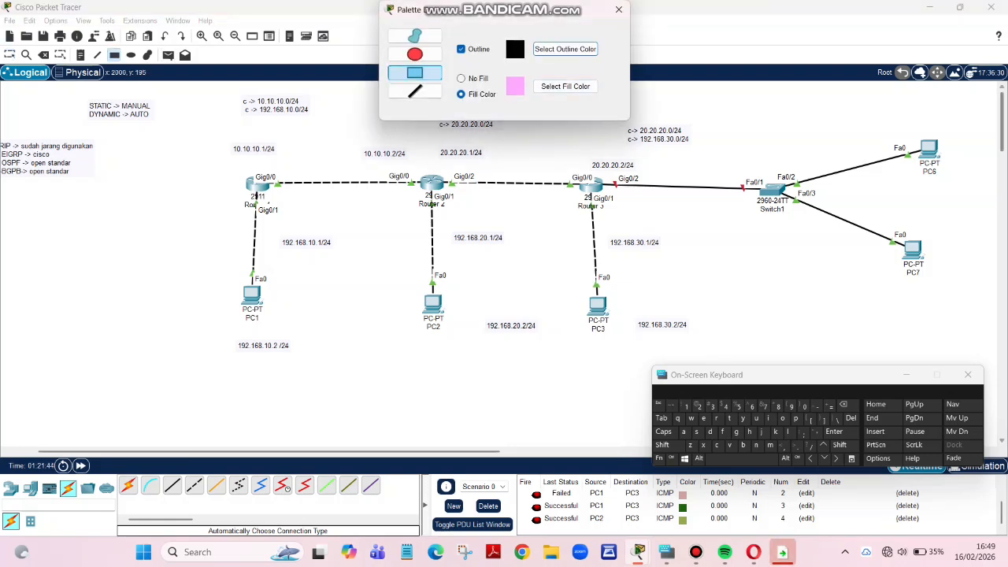
pyautogui.moveTo(885, 135)
pyautogui.mouseDown()
pyautogui.moveTo(965, 170)
pyautogui.moveTo(993, 212)
pyautogui.mouseUp()
pyautogui.click(564, 85)
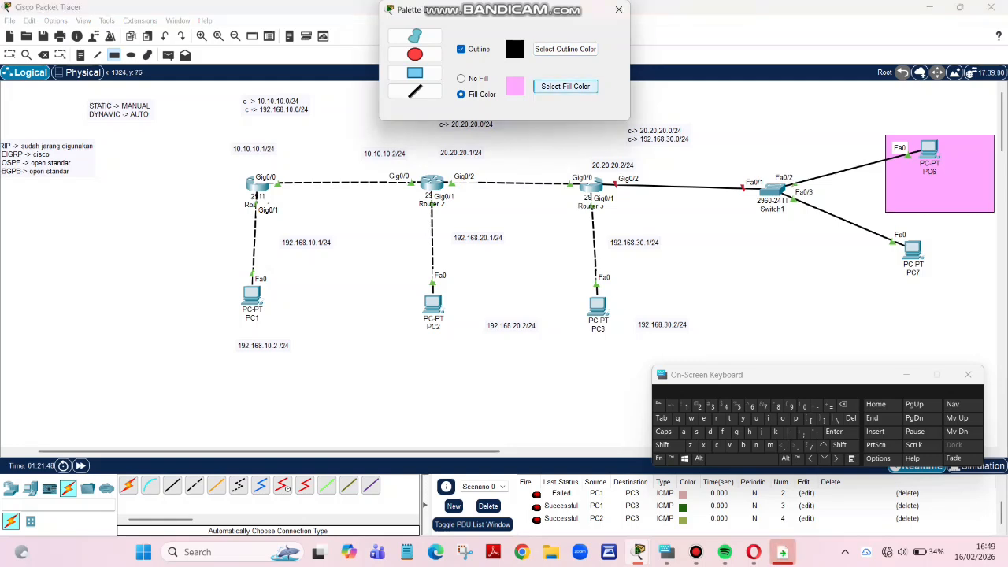
pyautogui.click(466, 243)
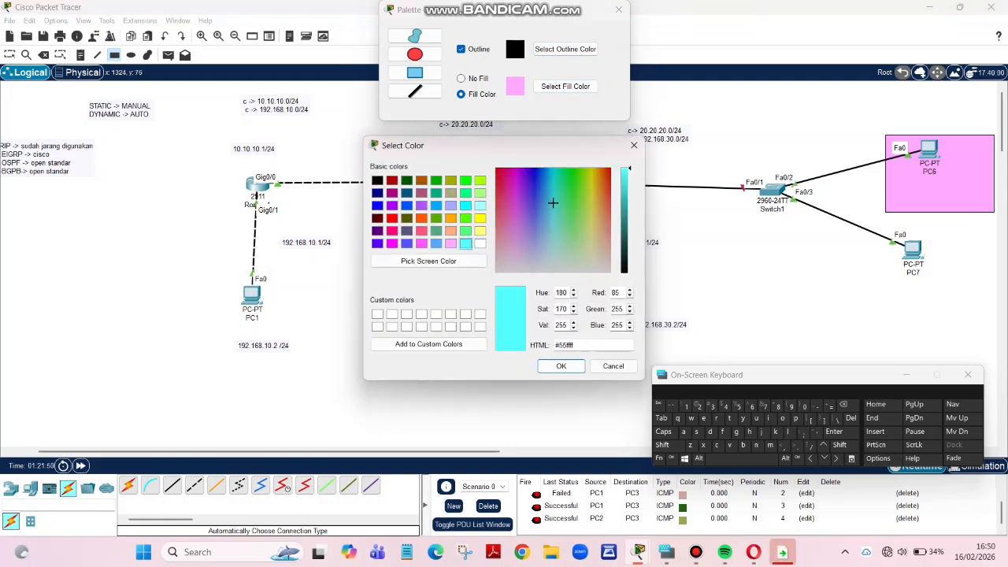
pyautogui.click(561, 365)
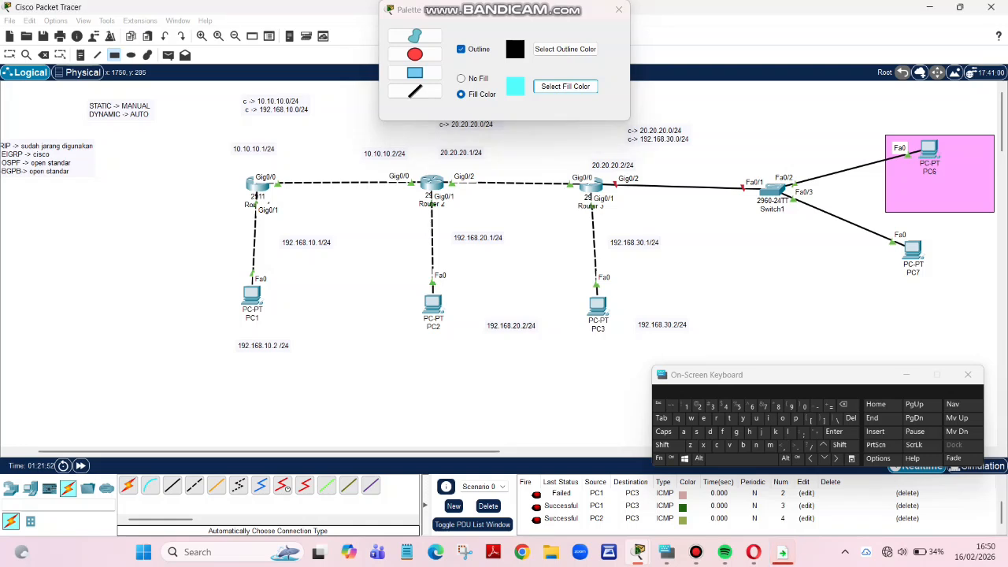
pyautogui.moveTo(860, 230); pyautogui.dragTo(986, 308)
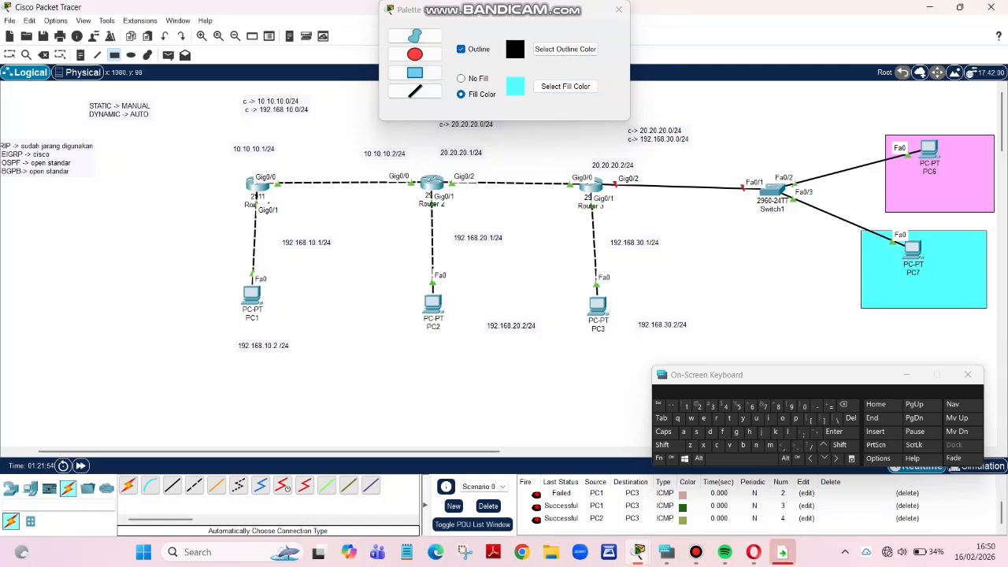
pyautogui.click(618, 9)
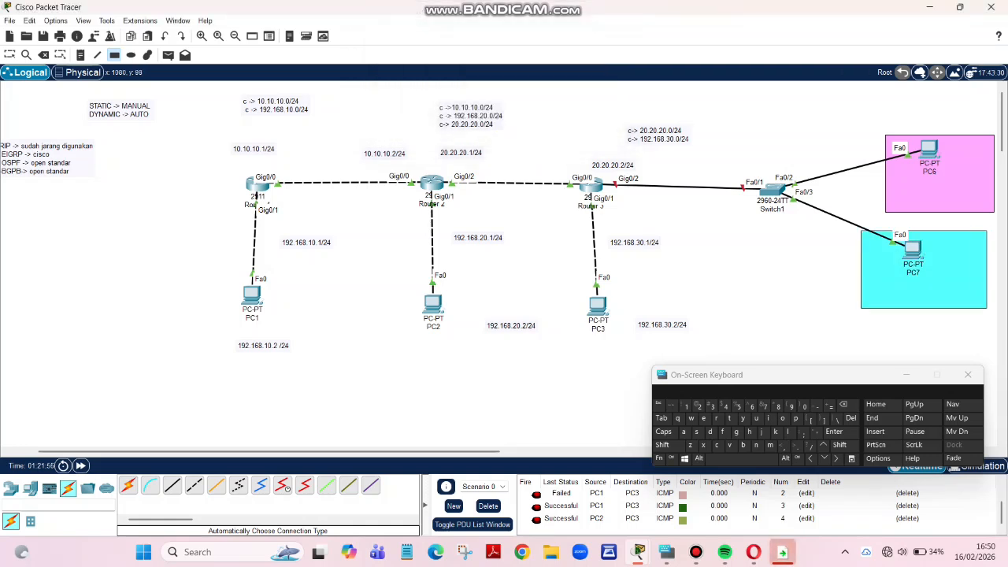
pyautogui.click(10, 54)
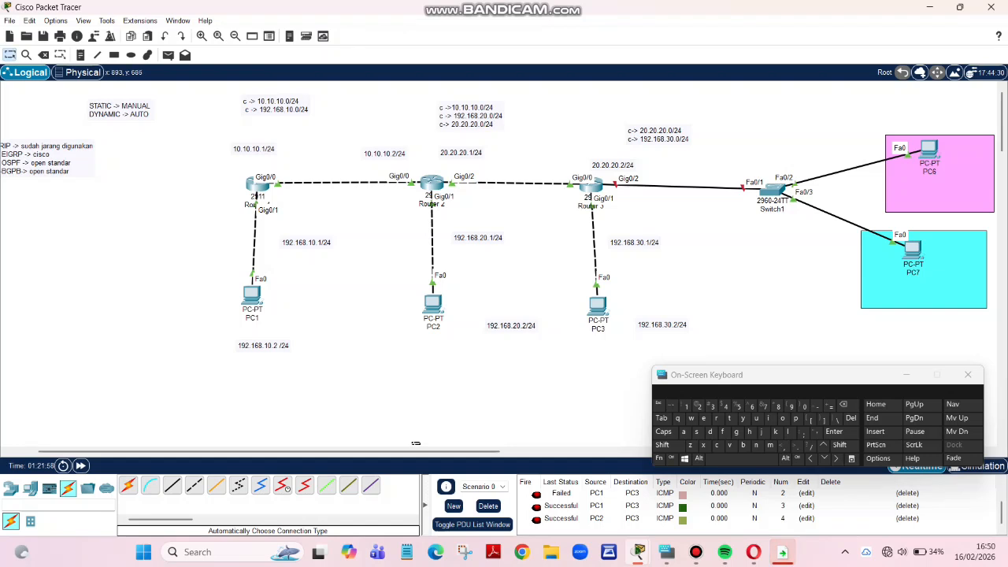
# Step: Add the note "c-> 192.168.40.2/24" below PC6 inside the pink rectangle
pyautogui.moveTo(415, 451); pyautogui.dragTo(469, 452)
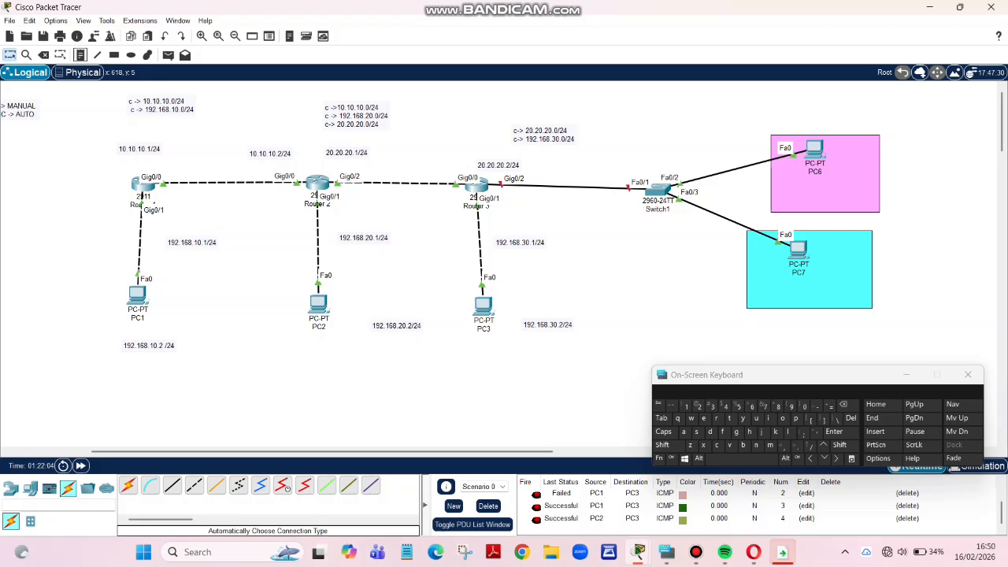
pyautogui.click(81, 55)
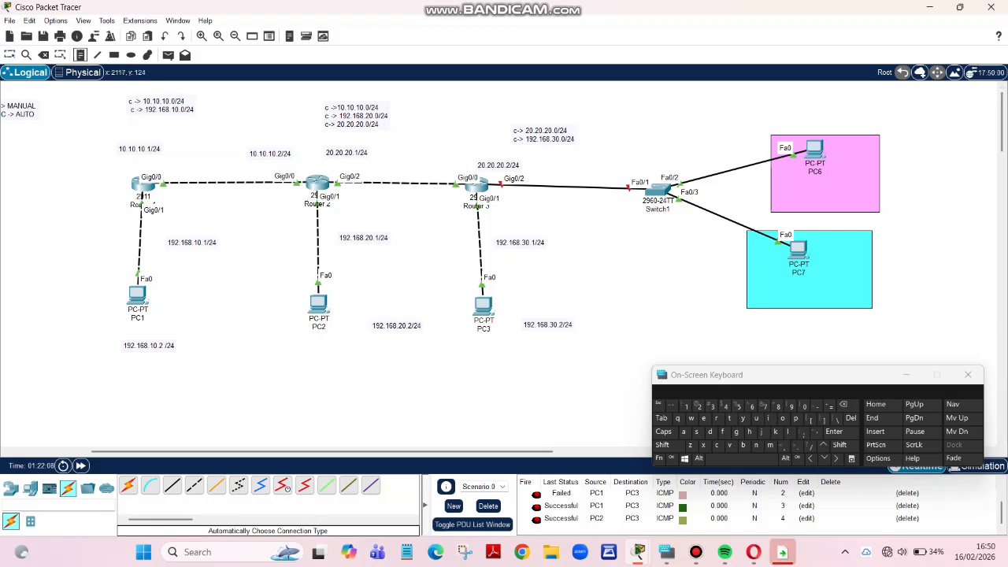
pyautogui.click(778, 189)
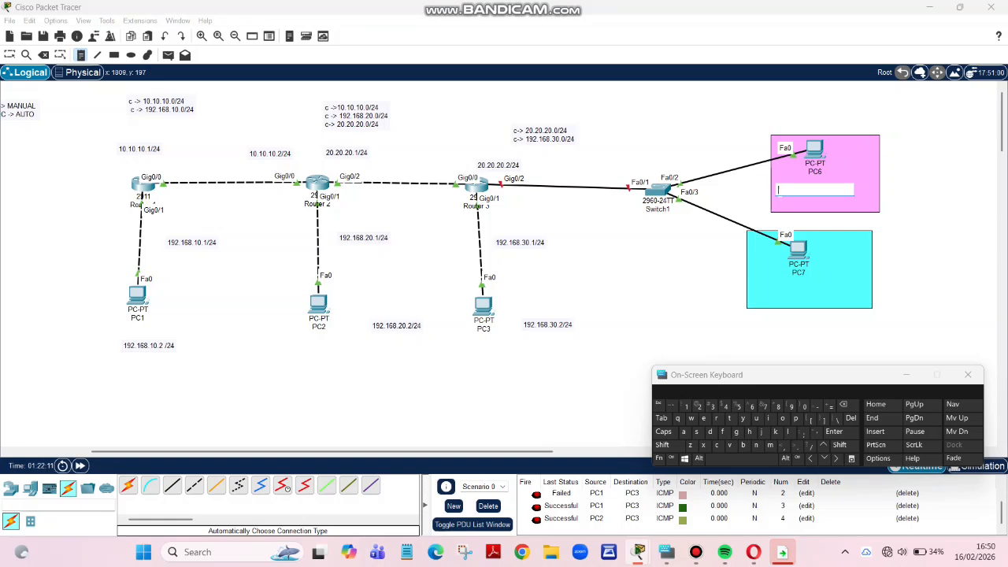
pyautogui.click(717, 445)
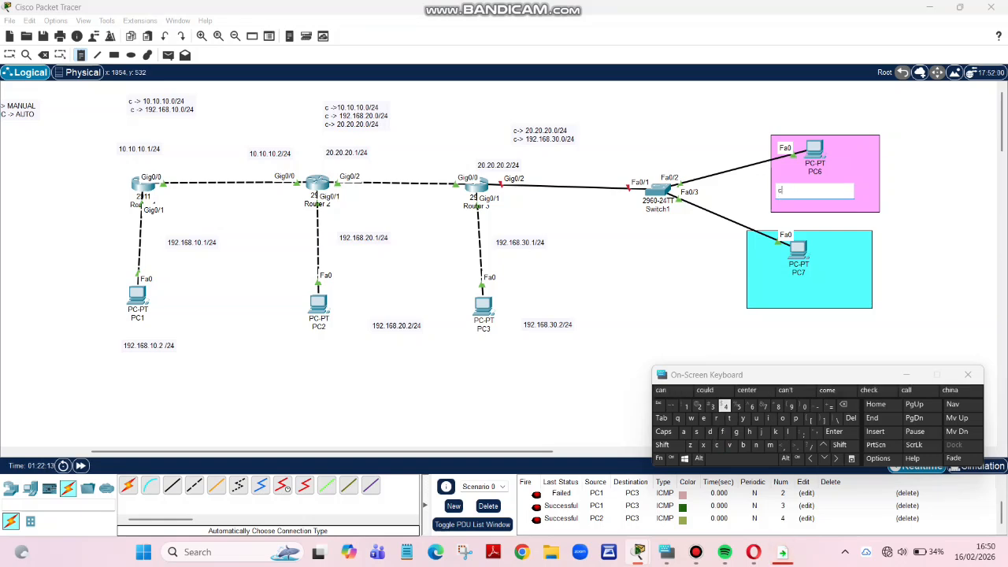
pyautogui.write('->')
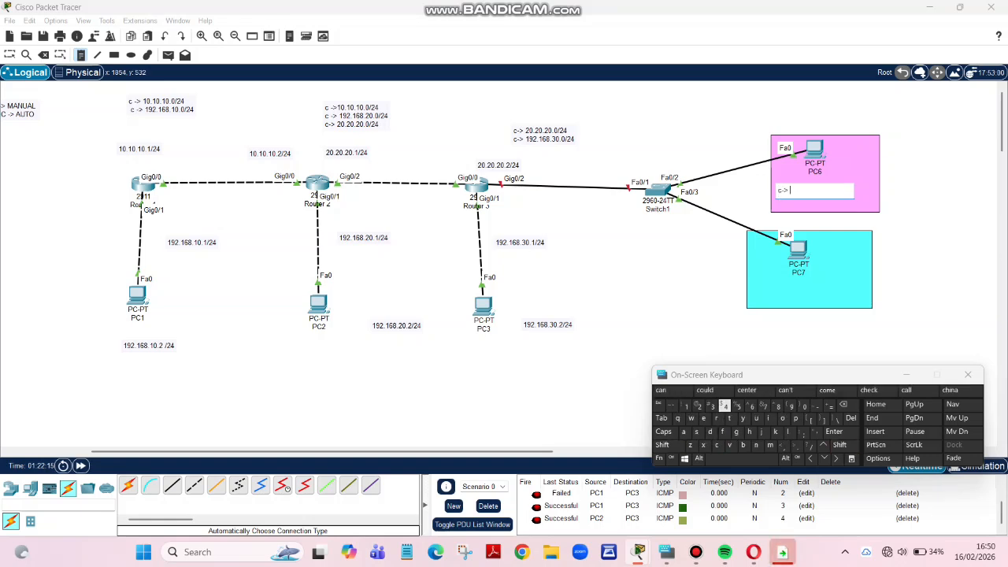
pyautogui.write(' 192.168.')
pyautogui.write('40.2')
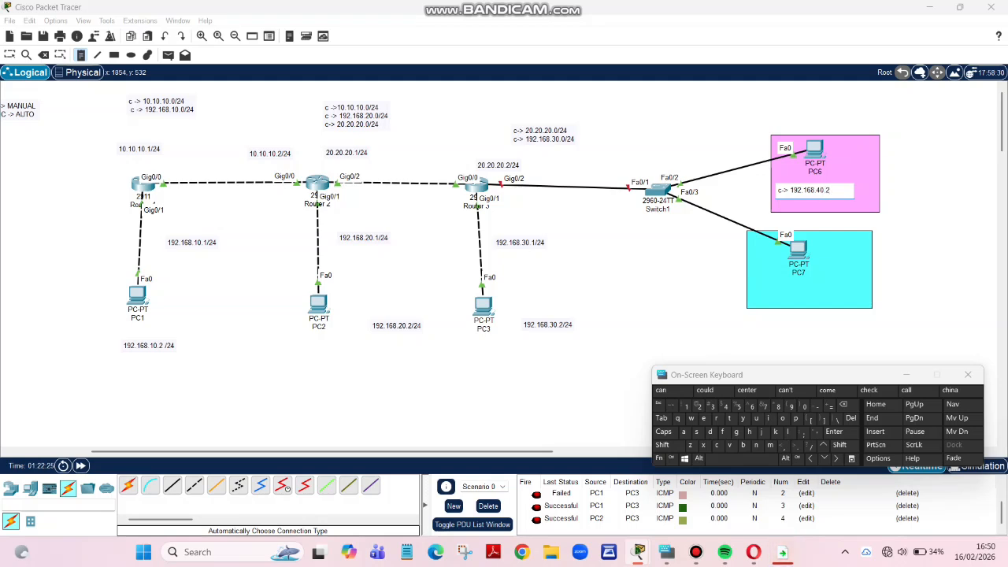
pyautogui.write('/24')
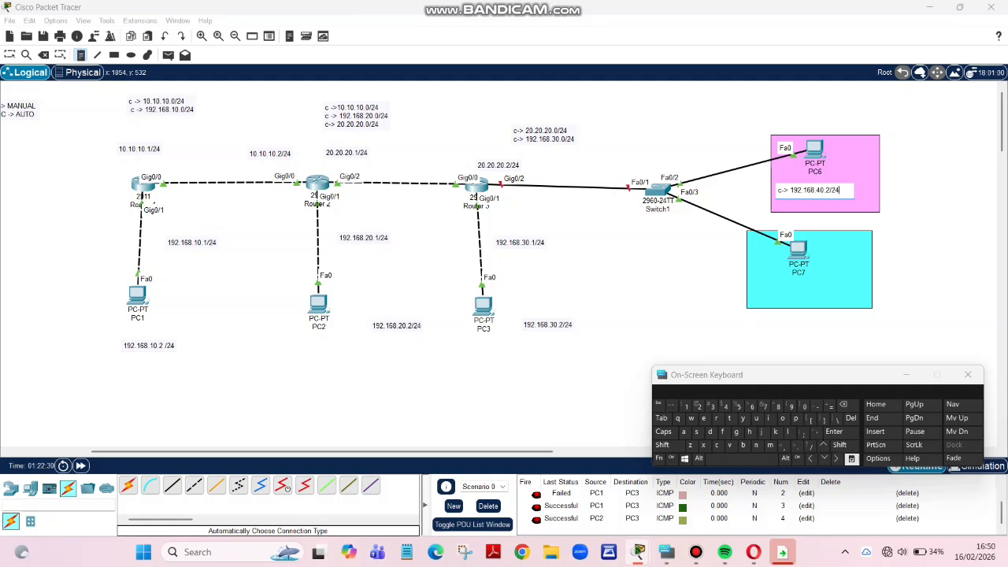
# Step: Add the note "c-> 192.168.50.2/24" below PC7 inside the cyan rectangle
pyautogui.click(754, 288)
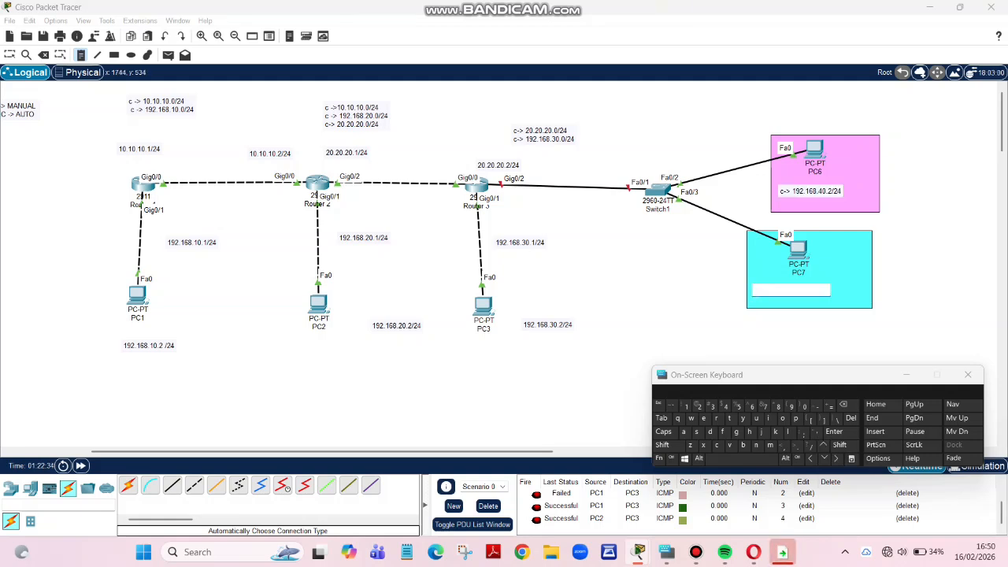
pyautogui.write('c-')
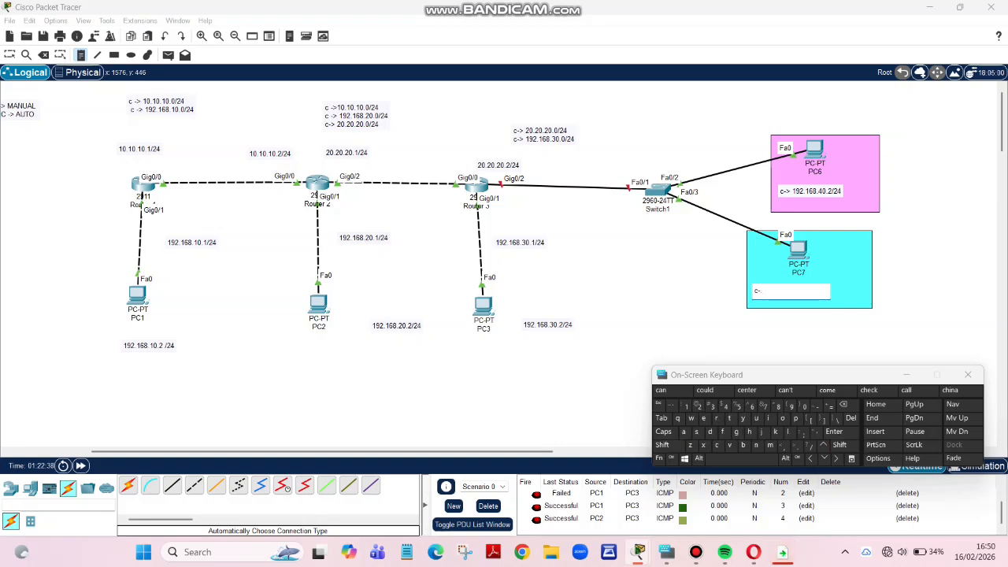
pyautogui.write('>')
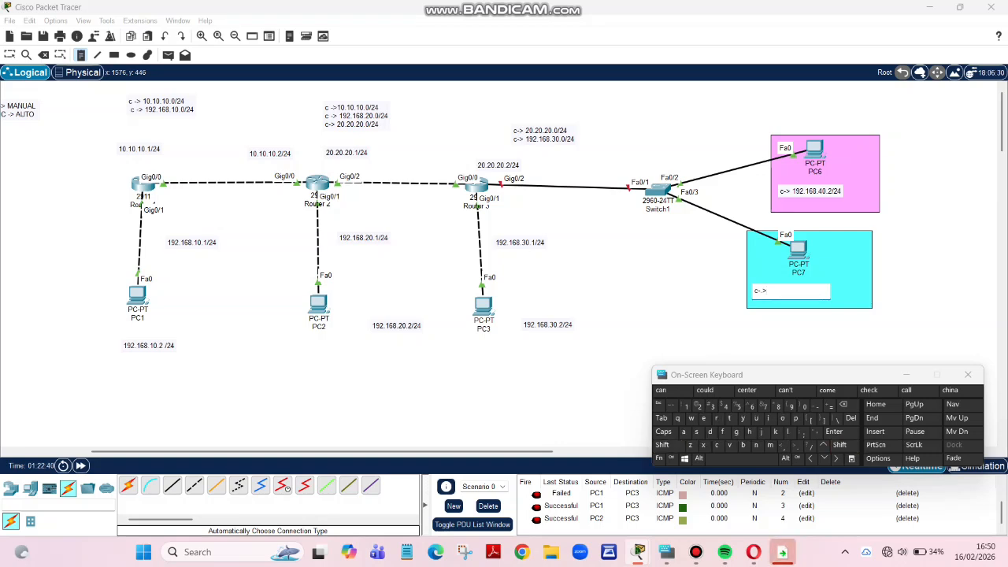
pyautogui.write(' 192.1')
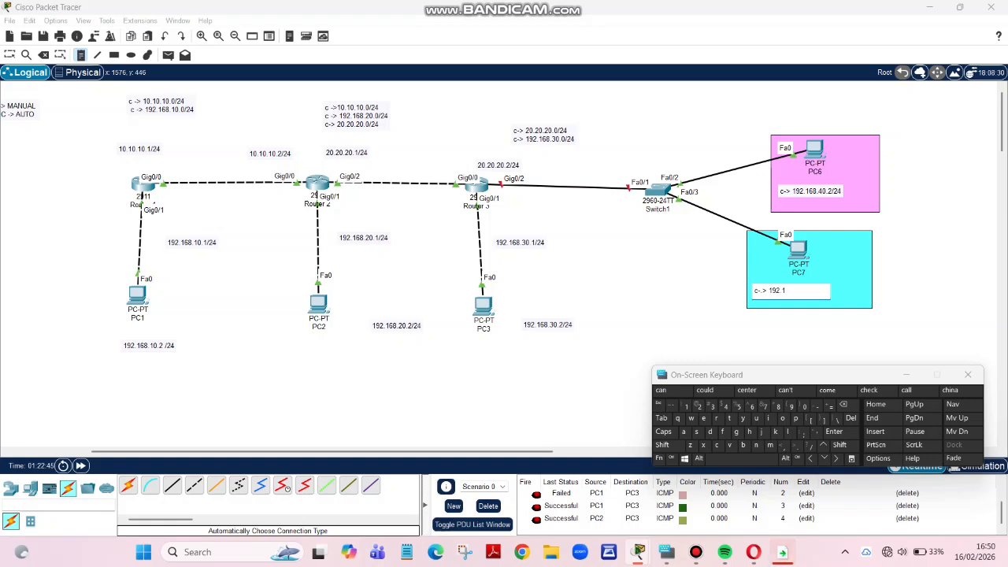
pyautogui.write('68')
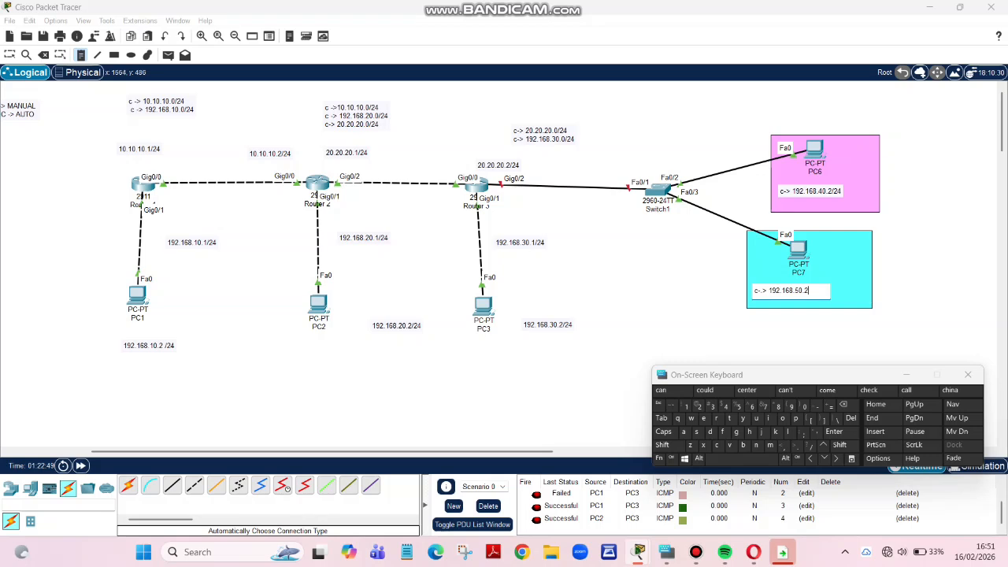
pyautogui.write('.50.2')
pyautogui.click(809, 445)
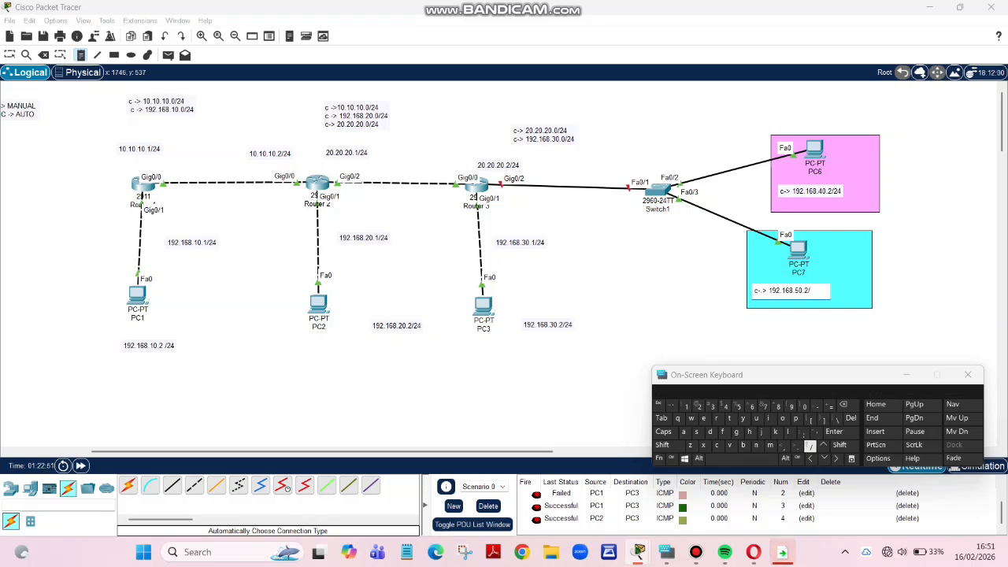
pyautogui.write('24')
# Step: Add the note "VLAN 40" beside PC6 in the pink rectangle
pyautogui.click(840, 161)
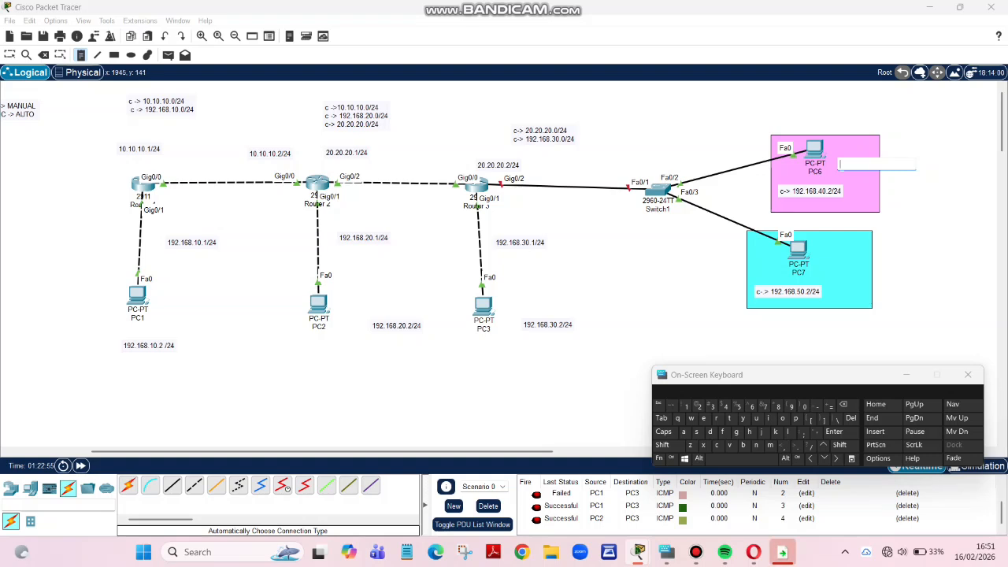
pyautogui.click(664, 431)
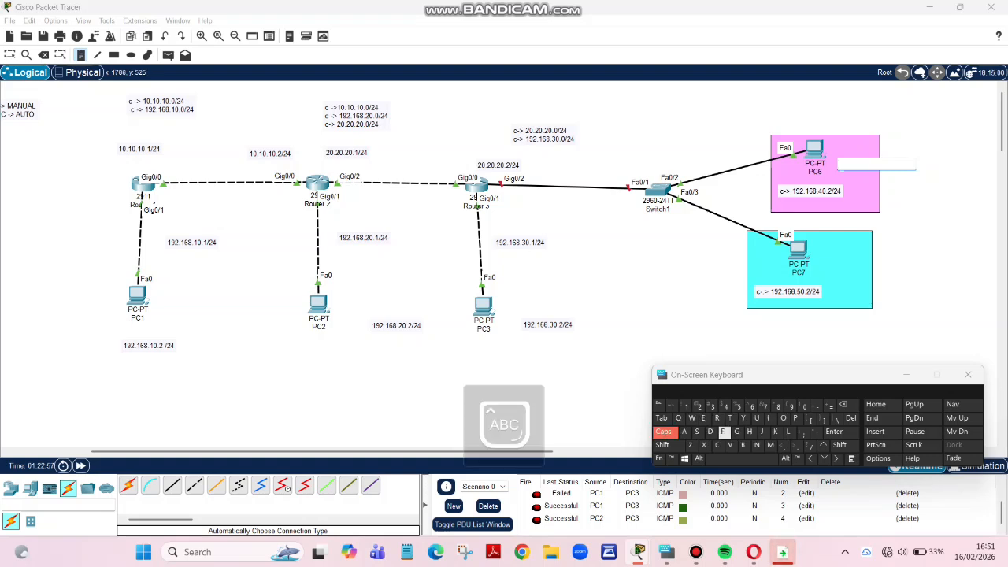
pyautogui.click(729, 445)
pyautogui.click(789, 432)
pyautogui.click(683, 431)
pyautogui.click(756, 445)
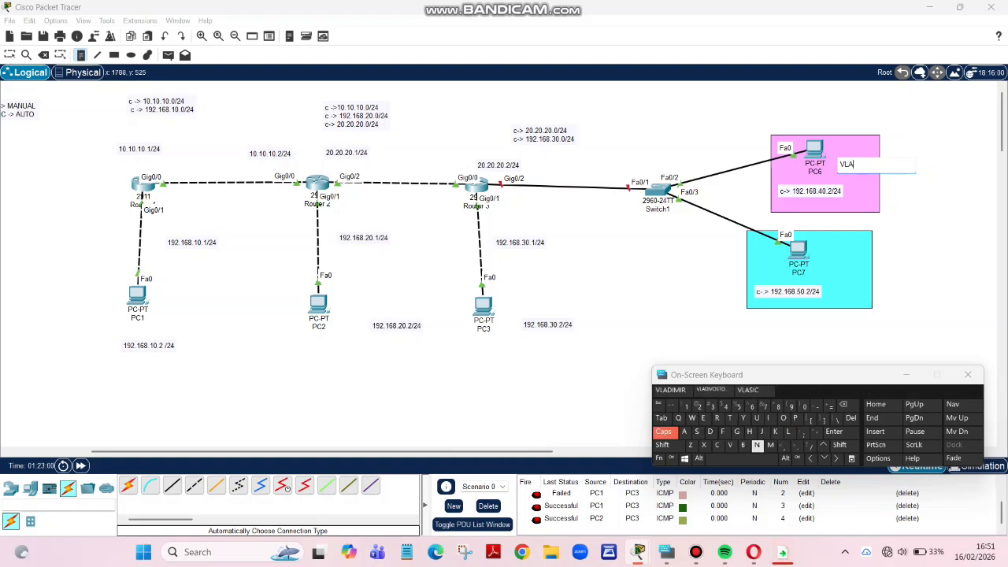
pyautogui.click(741, 458)
pyautogui.click(725, 405)
pyautogui.click(805, 406)
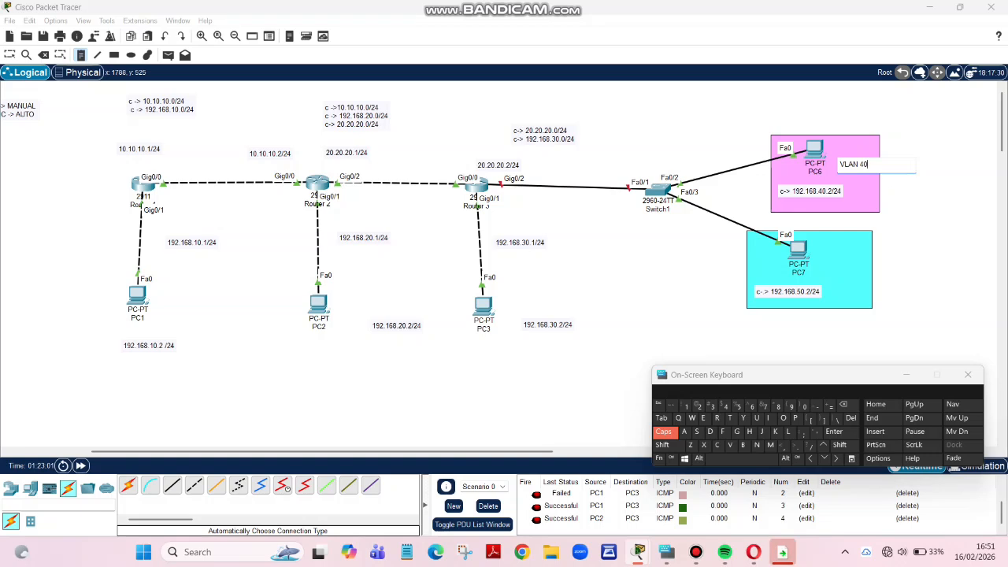
# Step: Add the note "VLAN 50" beside PC7 in the cyan rectangle and leave note placement
pyautogui.click(851, 270)
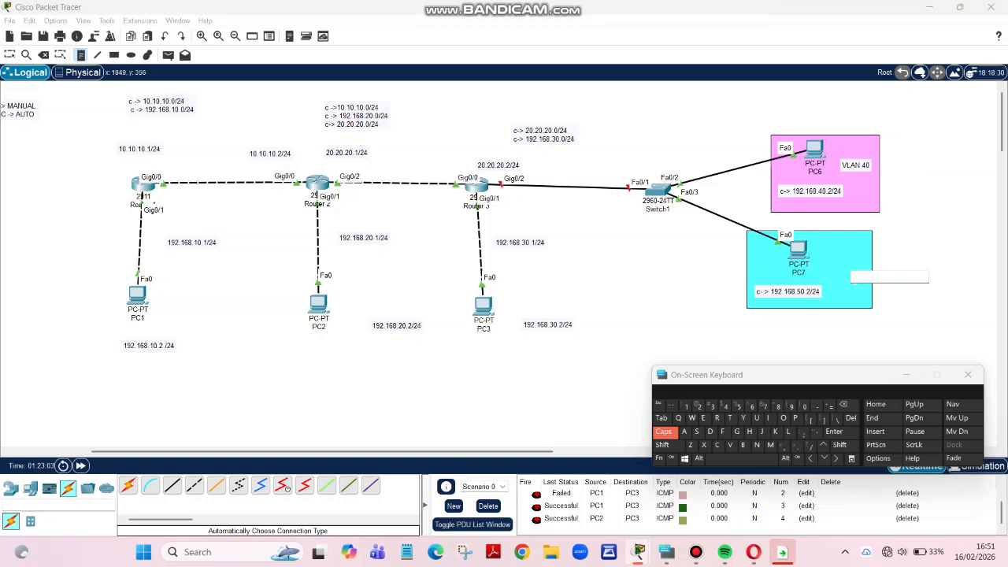
pyautogui.click(826, 267)
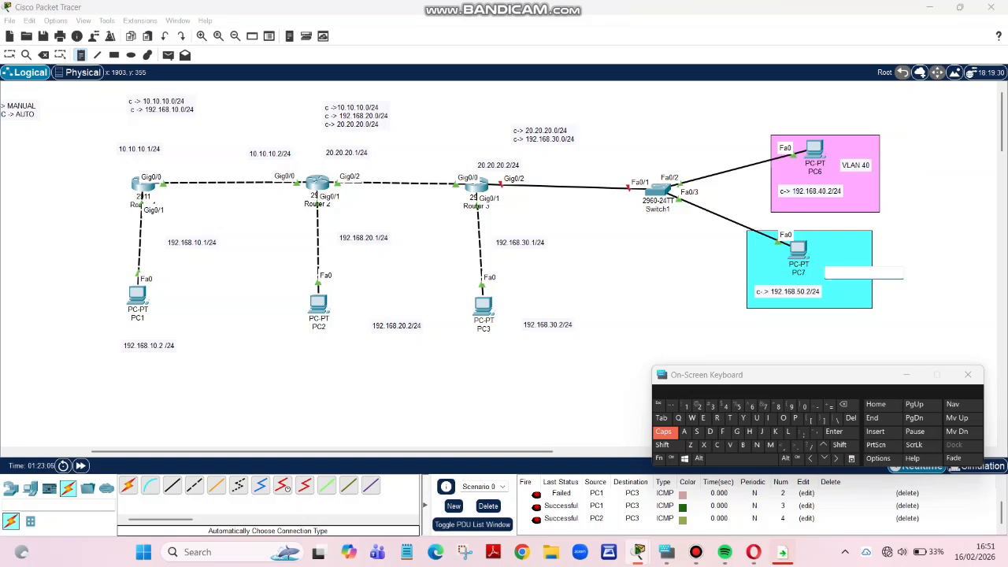
pyautogui.write('VLA')
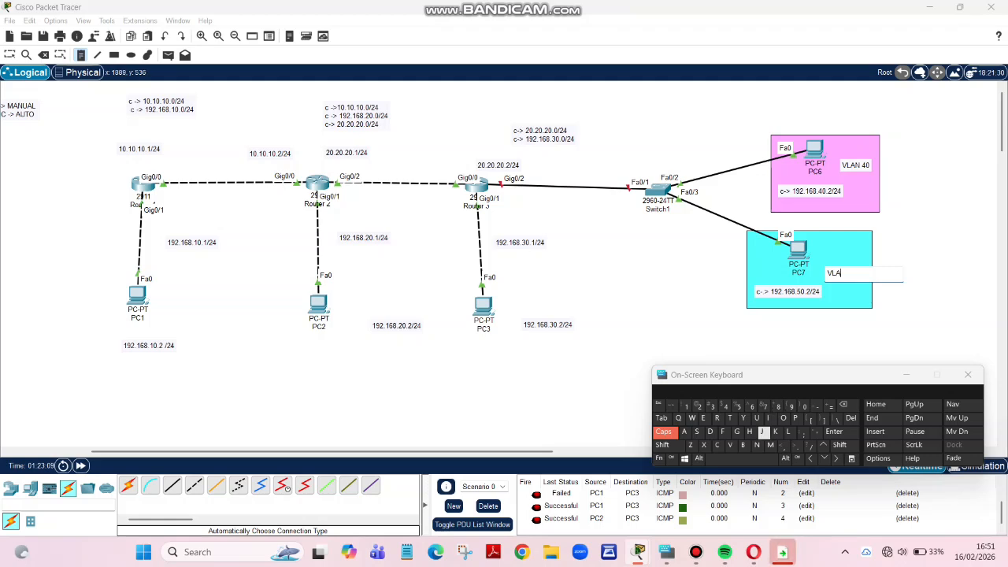
pyautogui.click(763, 433)
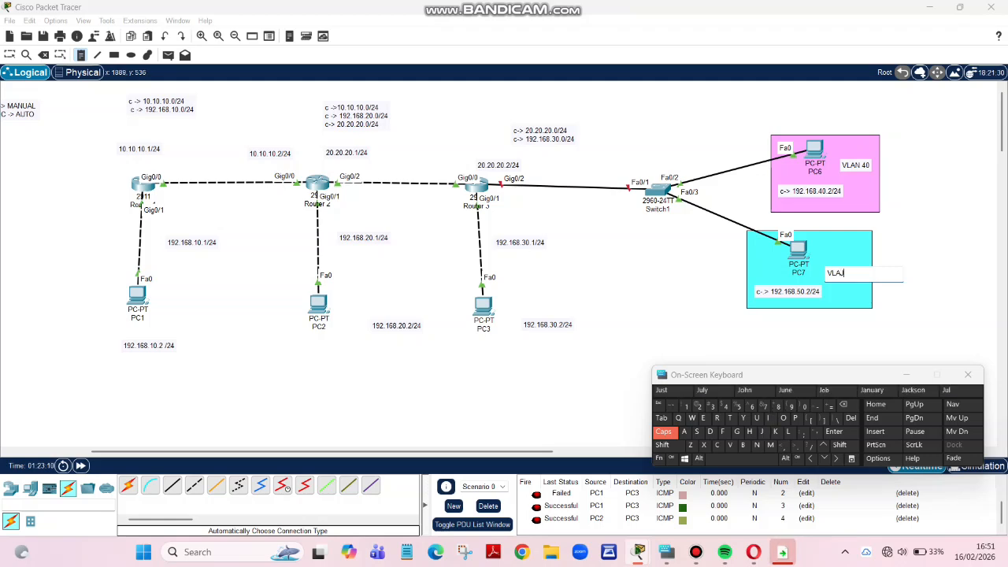
pyautogui.press('BackSpace')
pyautogui.write('A')
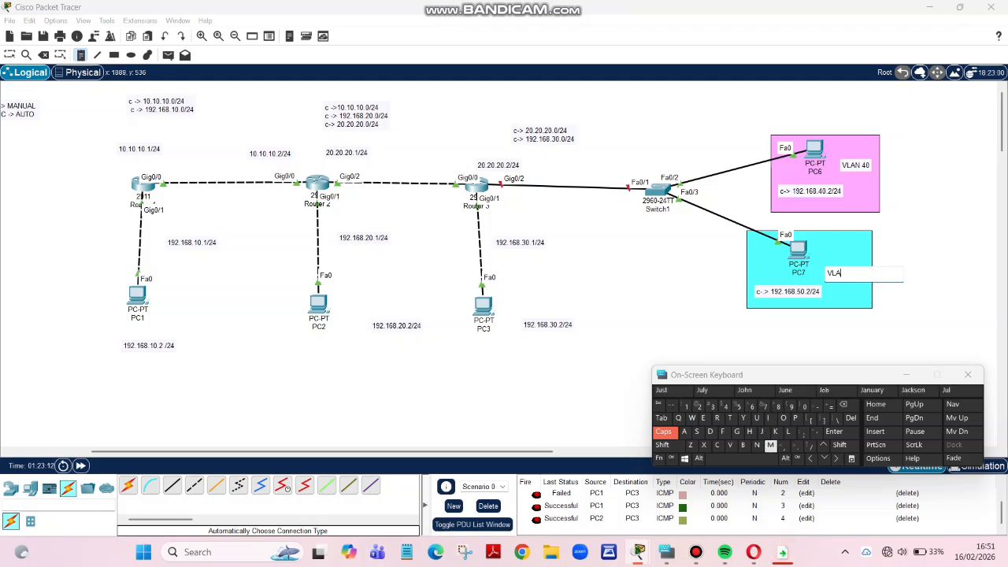
pyautogui.write('N 50')
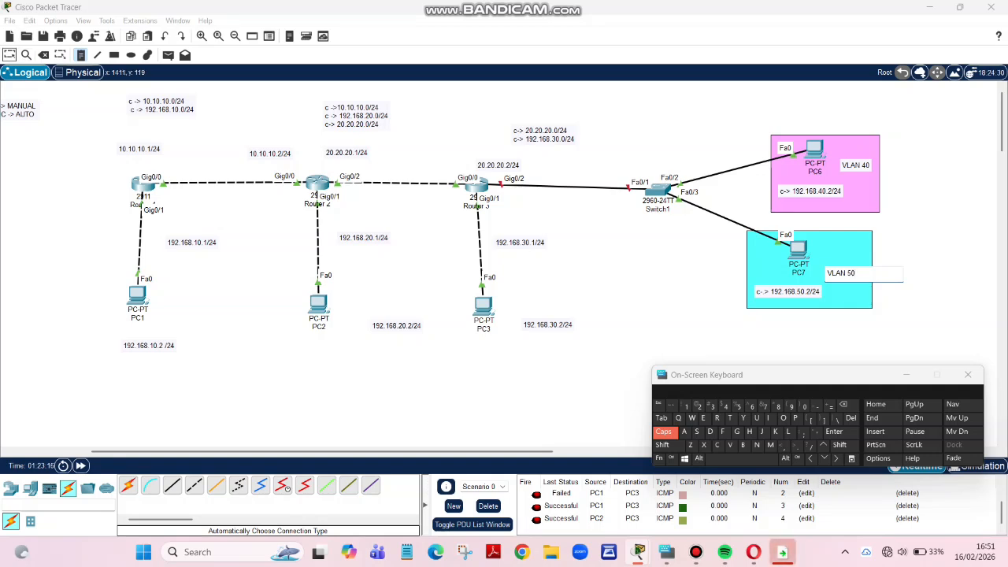
pyautogui.click(9, 55)
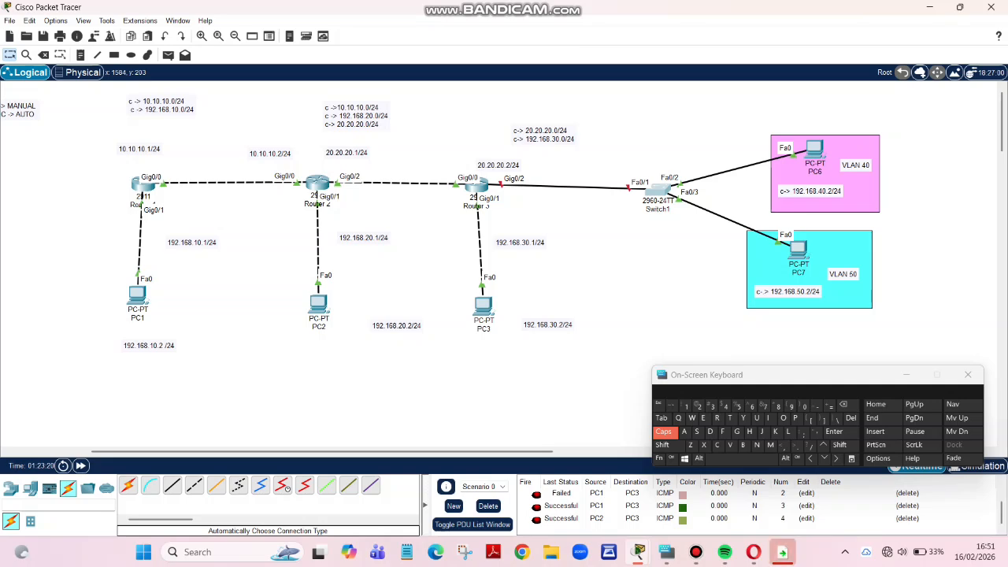
# Step: Open the command line of Switch1 and enter privileged mode with en
pyautogui.click(657, 191)
pyautogui.click(440, 101)
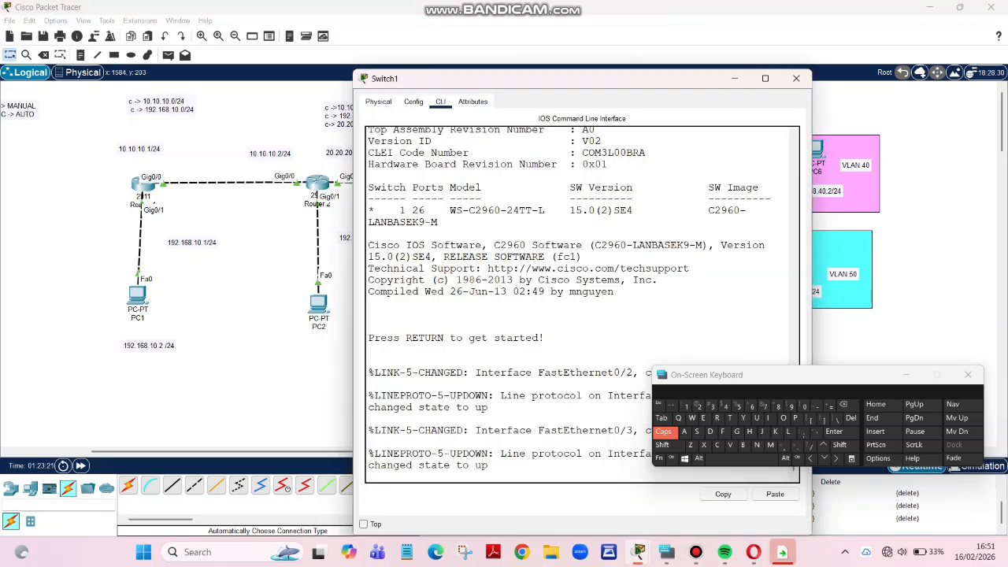
pyautogui.press('capslock')
pyautogui.press('Return')
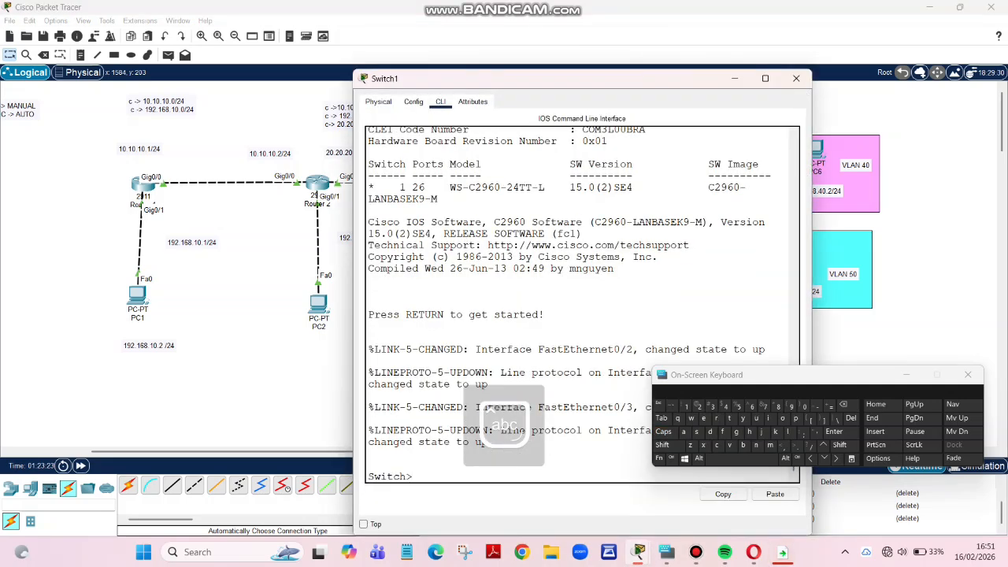
pyautogui.click(705, 419)
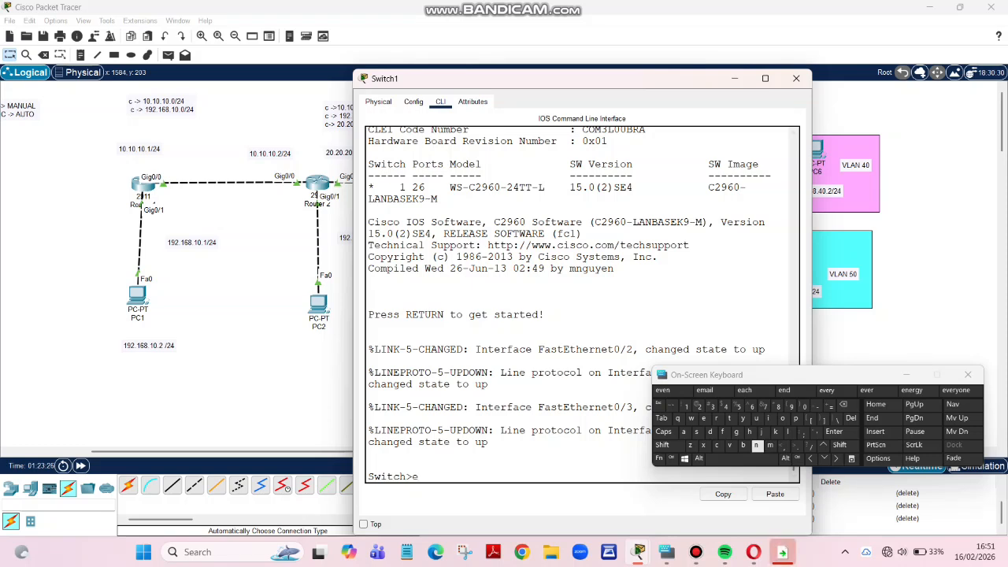
pyautogui.click(756, 445)
pyautogui.press('Return')
# Step: Enter global configuration mode on Switch1 with conf t
pyautogui.click(717, 446)
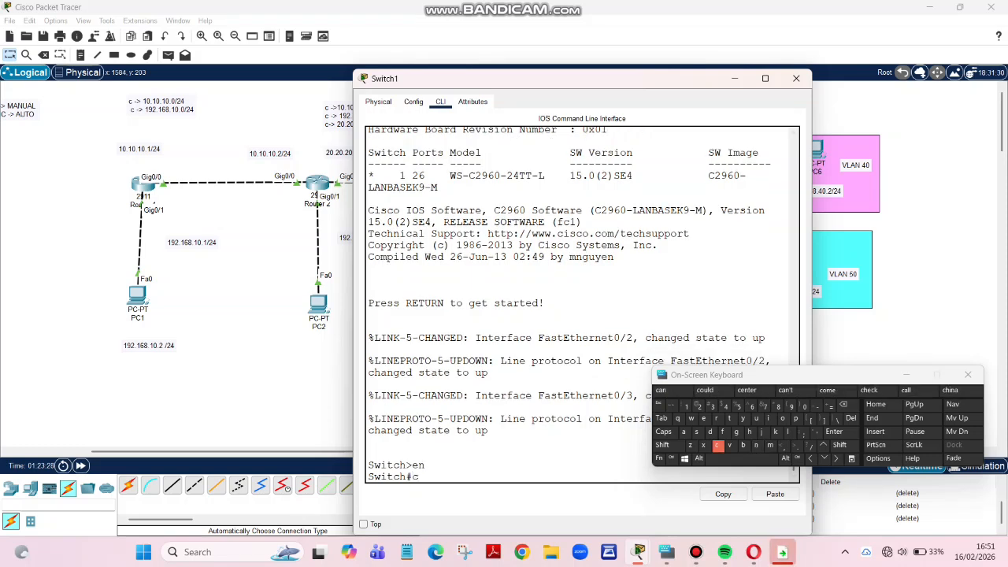
pyautogui.click(784, 418)
pyautogui.click(756, 445)
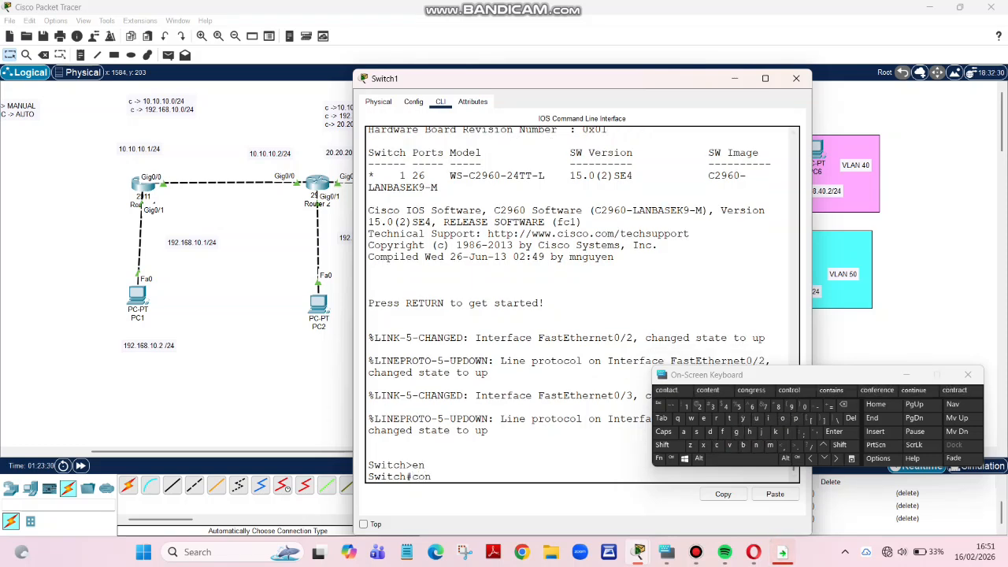
pyautogui.click(723, 431)
pyautogui.click(742, 459)
pyautogui.click(730, 418)
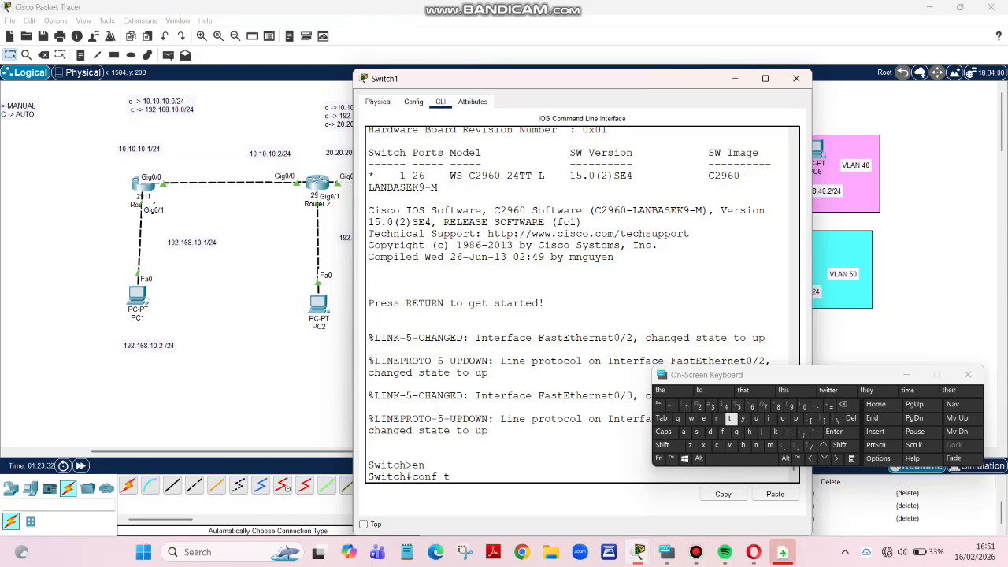
pyautogui.press('Return')
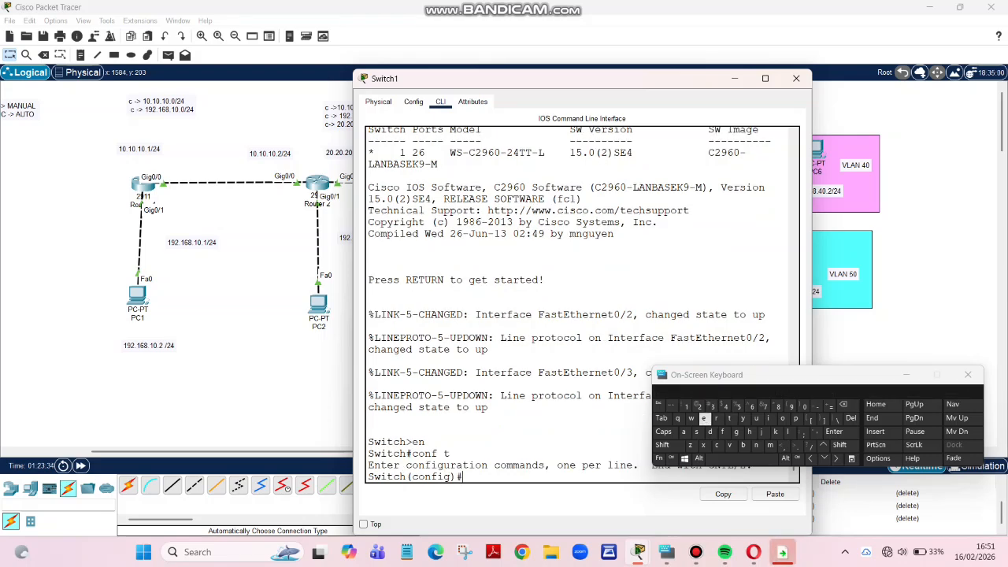
# Step: Create VLAN 40 and VLAN 50 on Switch1 with the commands vlan 40 and vlan 50
pyautogui.click(730, 446)
pyautogui.click(790, 431)
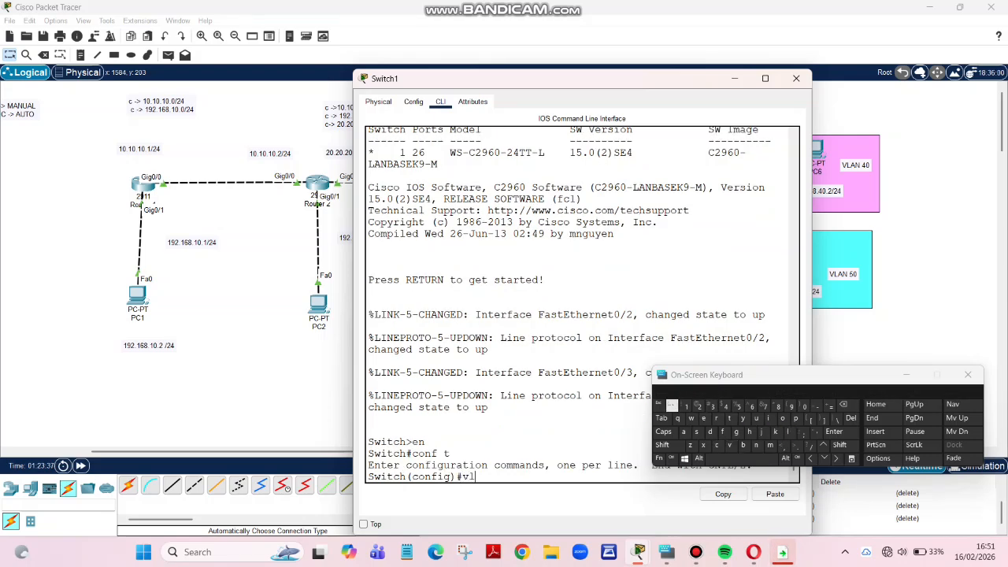
pyautogui.click(662, 418)
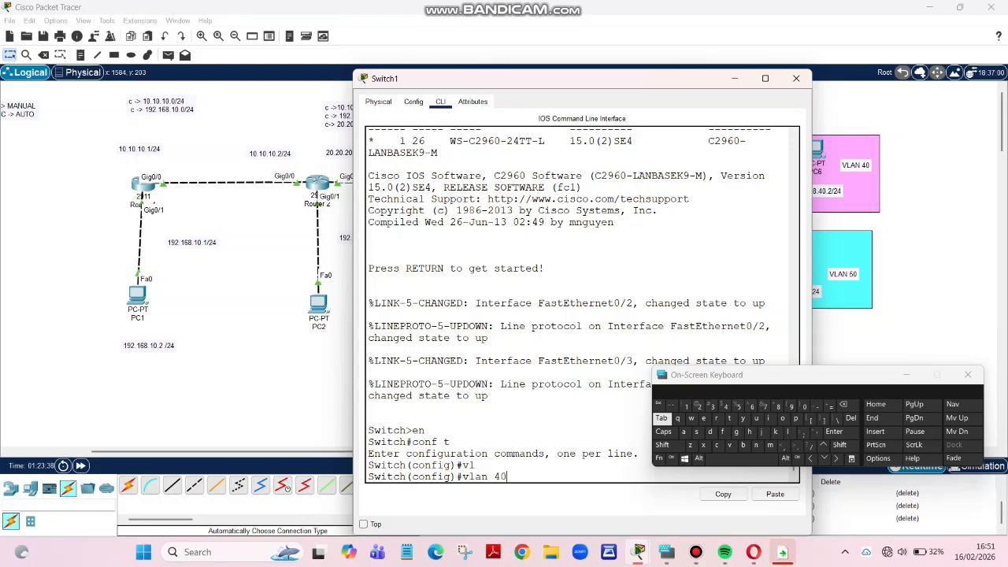
pyautogui.press('Return')
pyautogui.press('Up')
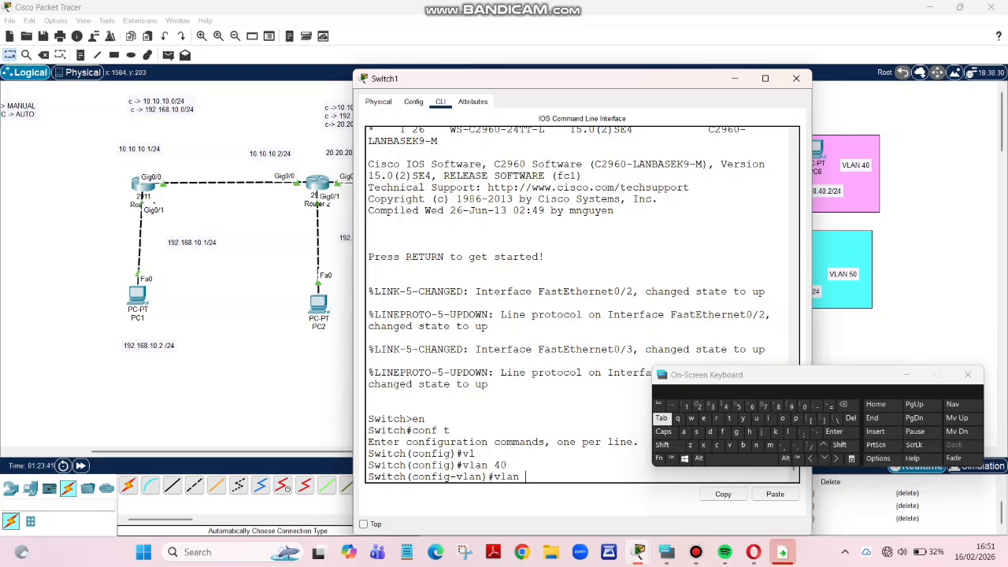
pyautogui.write('5')
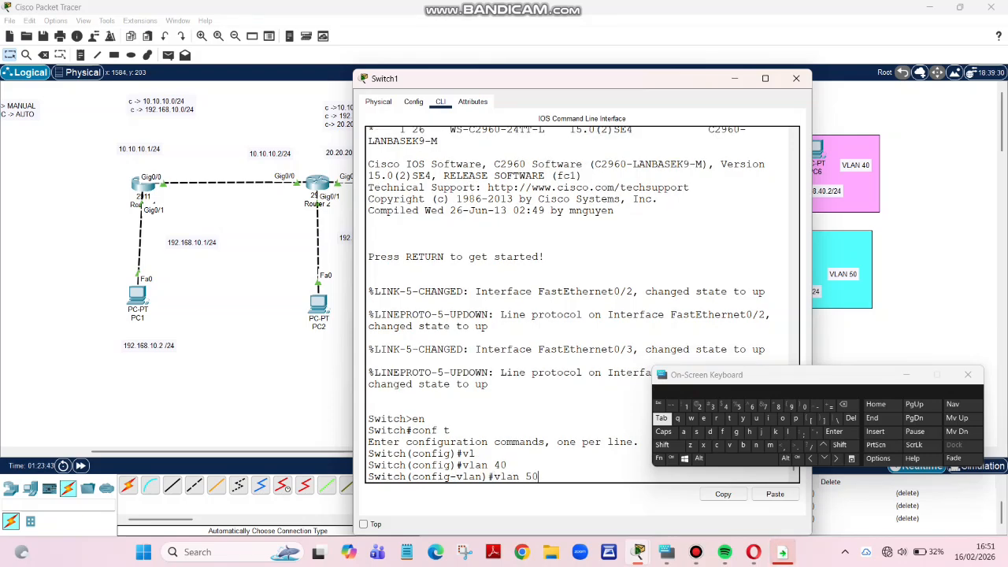
pyautogui.write('0')
pyautogui.press('Return')
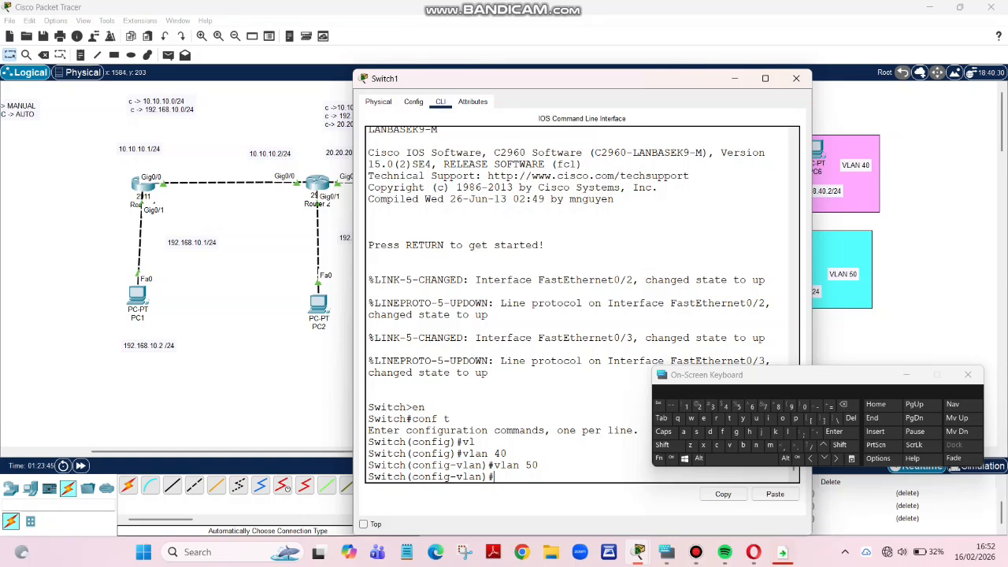
# Step: Enter interface configuration mode for Switch1's port toward PC6 with int fa0/2
pyautogui.write('in')
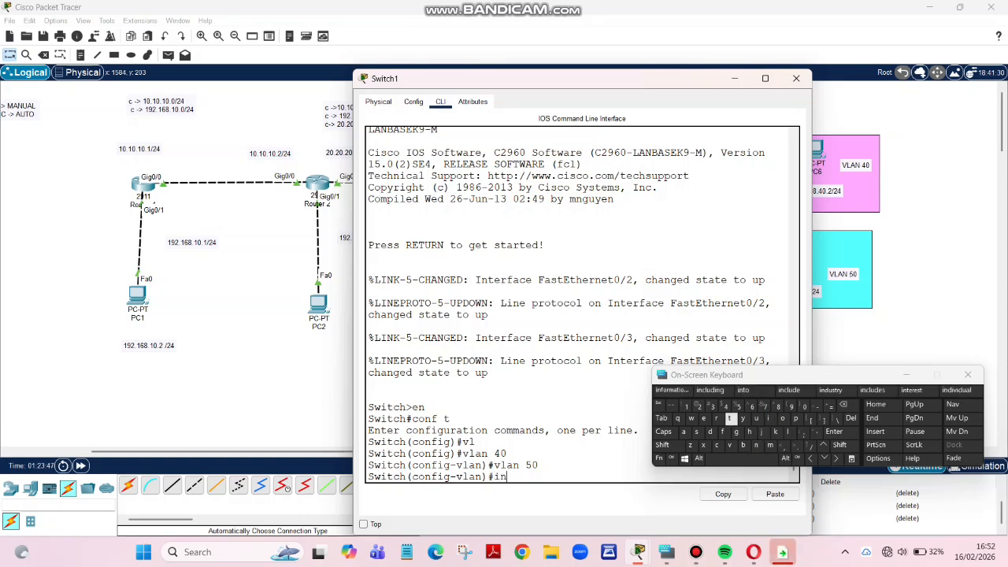
pyautogui.write('t ')
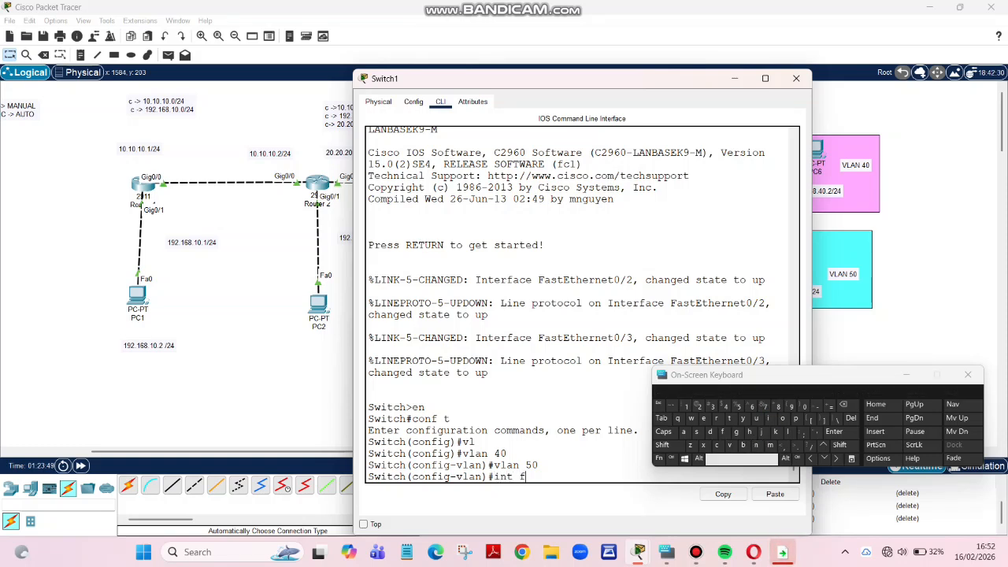
pyautogui.write('fa0')
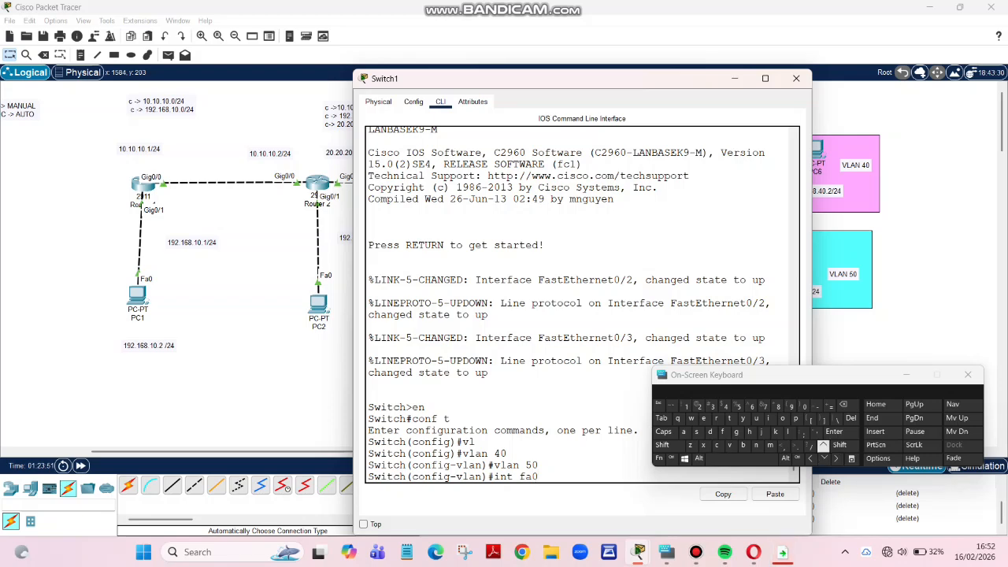
pyautogui.write('/')
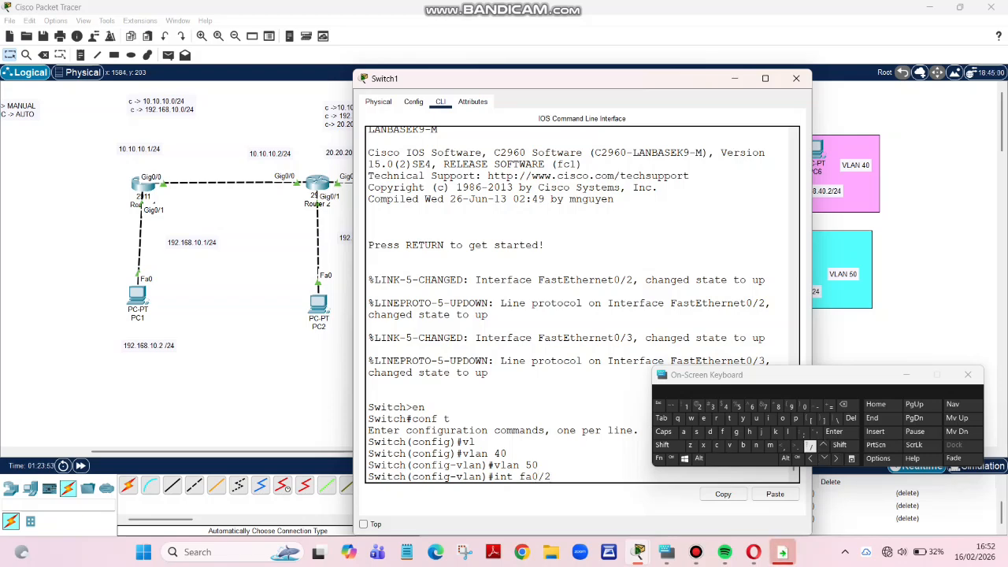
pyautogui.write('2')
pyautogui.press('Return')
# Step: Set interface fa0/2 to access mode with switchport mode access
pyautogui.click(697, 432)
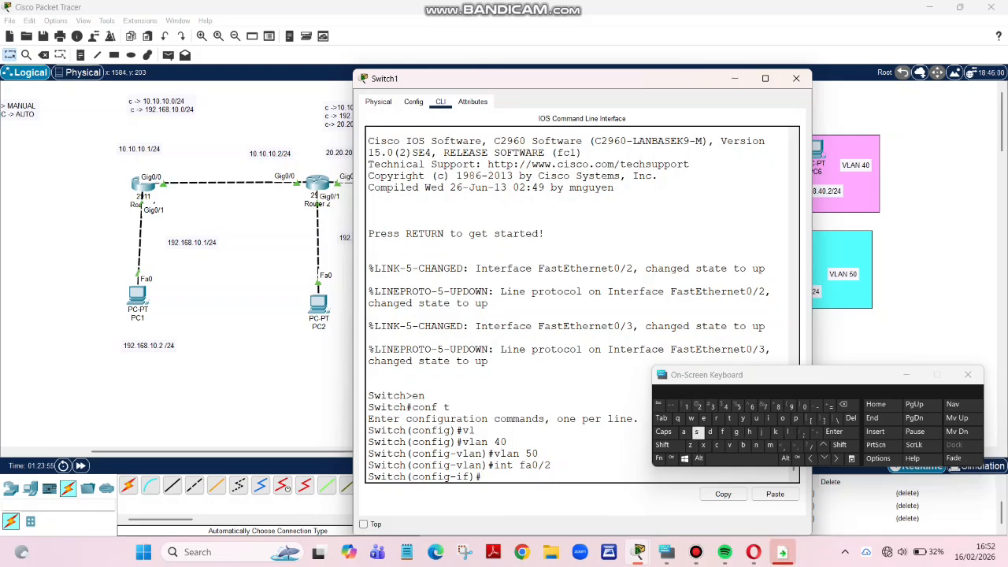
pyautogui.click(691, 418)
pyautogui.click(661, 418)
pyautogui.click(770, 445)
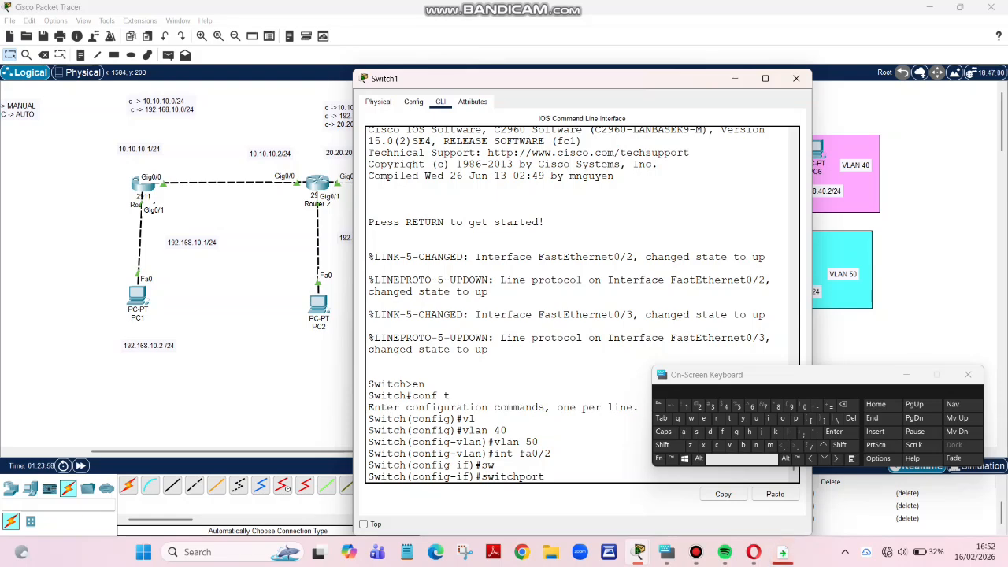
pyautogui.click(661, 418)
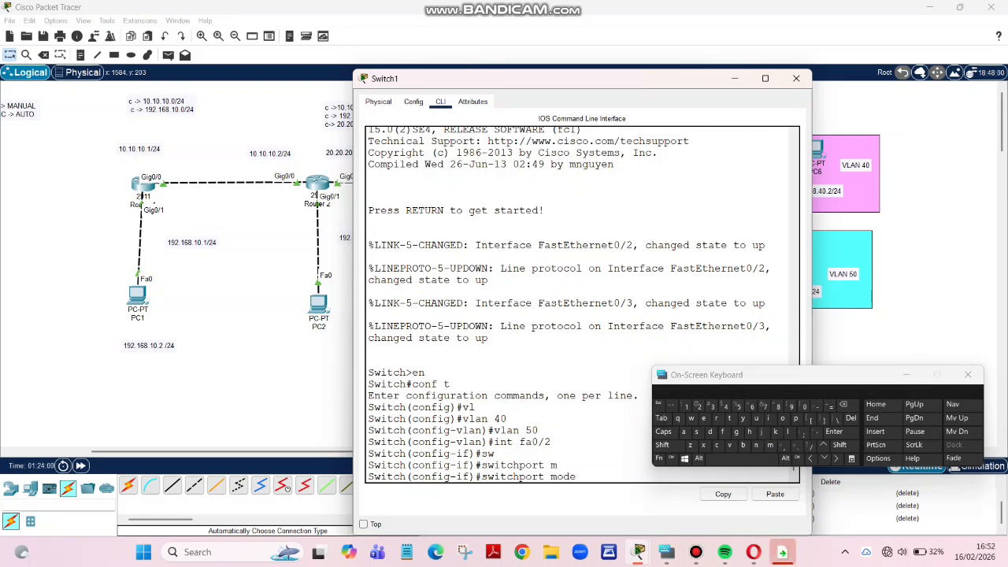
pyautogui.click(683, 433)
pyautogui.click(661, 418)
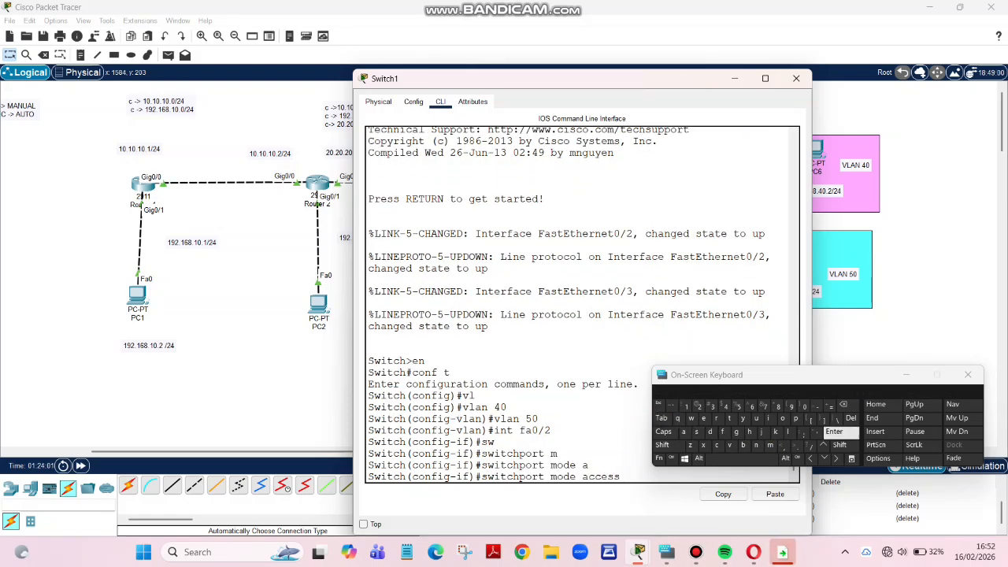
pyautogui.click(833, 431)
# Step: Assign interface fa0/2 to VLAN 40 with switchport access vlan 40
pyautogui.click(697, 432)
pyautogui.click(661, 418)
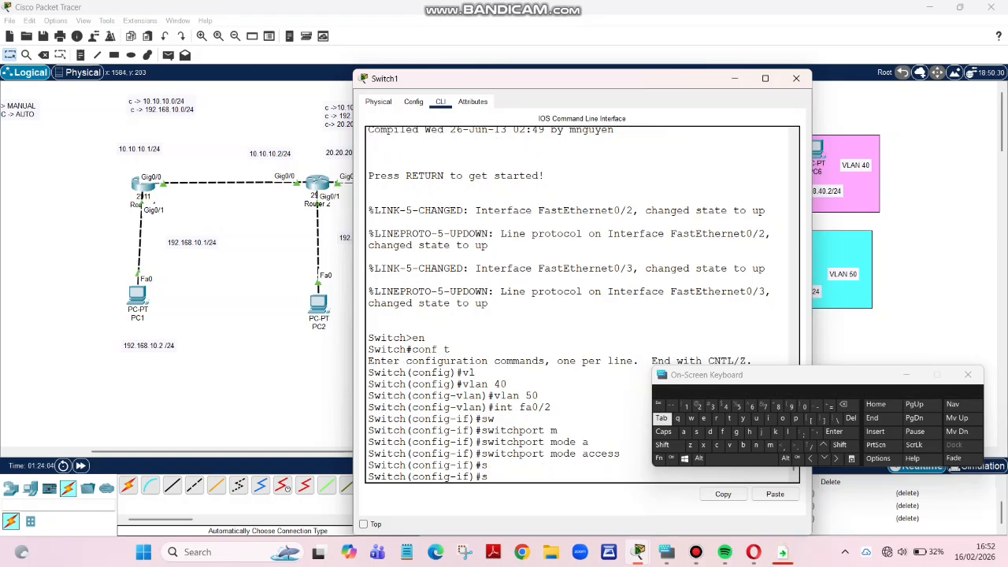
pyautogui.click(690, 419)
pyautogui.click(661, 419)
pyautogui.click(684, 433)
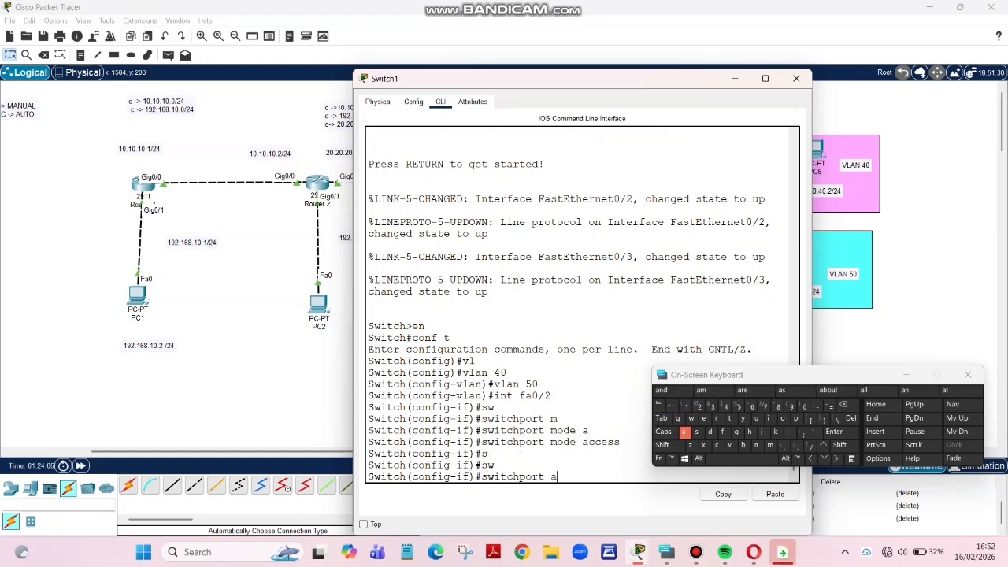
pyautogui.click(661, 418)
pyautogui.click(729, 445)
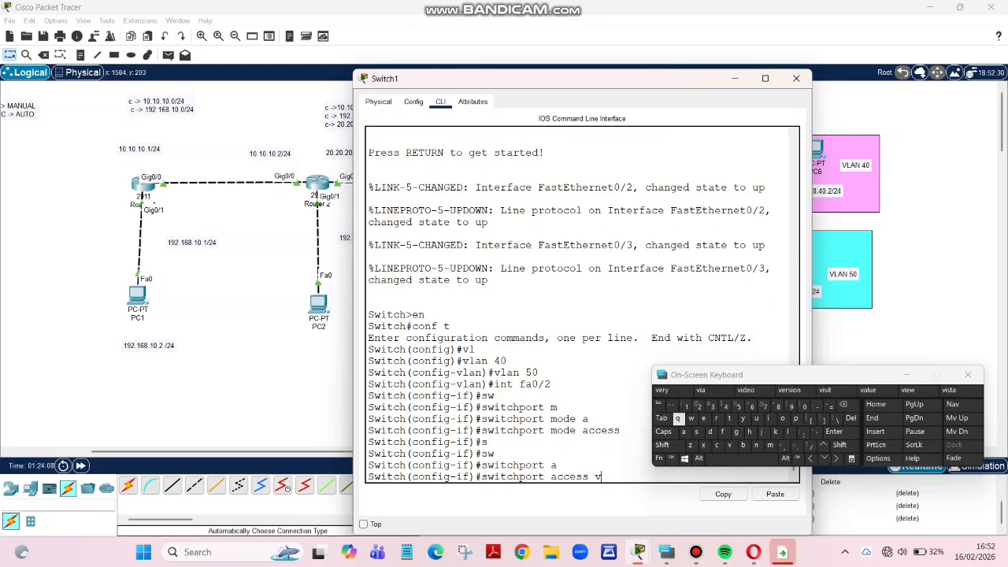
pyautogui.click(661, 418)
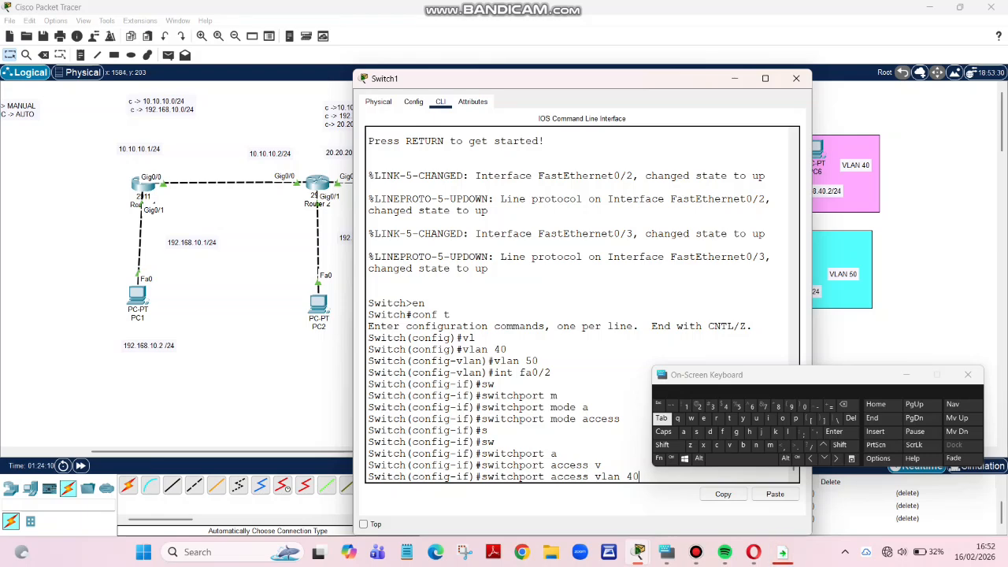
pyautogui.click(833, 432)
# Step: Switch to interface fa0/3 and set it to access mode with switchport mode access
pyautogui.press('Up')
pyautogui.press('Up')
pyautogui.press('Up')
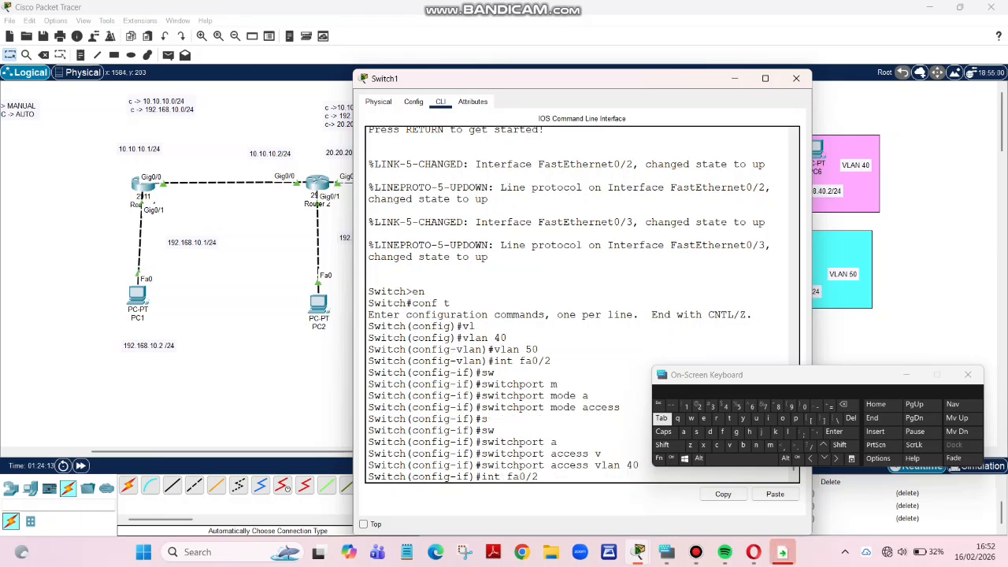
pyautogui.press('BackSpace')
pyautogui.write('3')
pyautogui.press('Return')
pyautogui.press('Up')
pyautogui.press('Up')
pyautogui.press('Up')
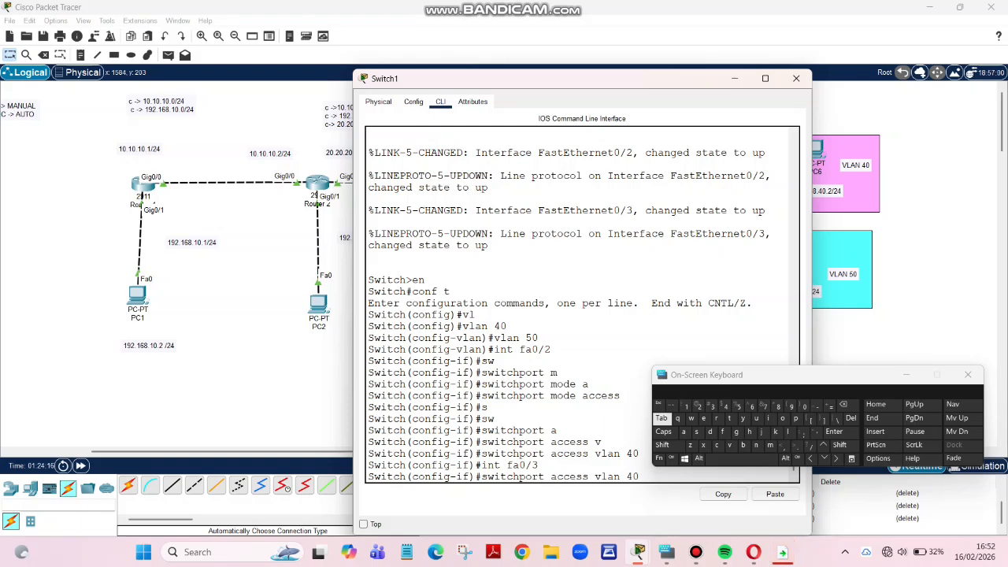
pyautogui.press('Return')
# Step: Assign interface fa0/3 to VLAN 50 with switchport access vlan 50
pyautogui.press('Up')
pyautogui.press('Up')
pyautogui.press('Up')
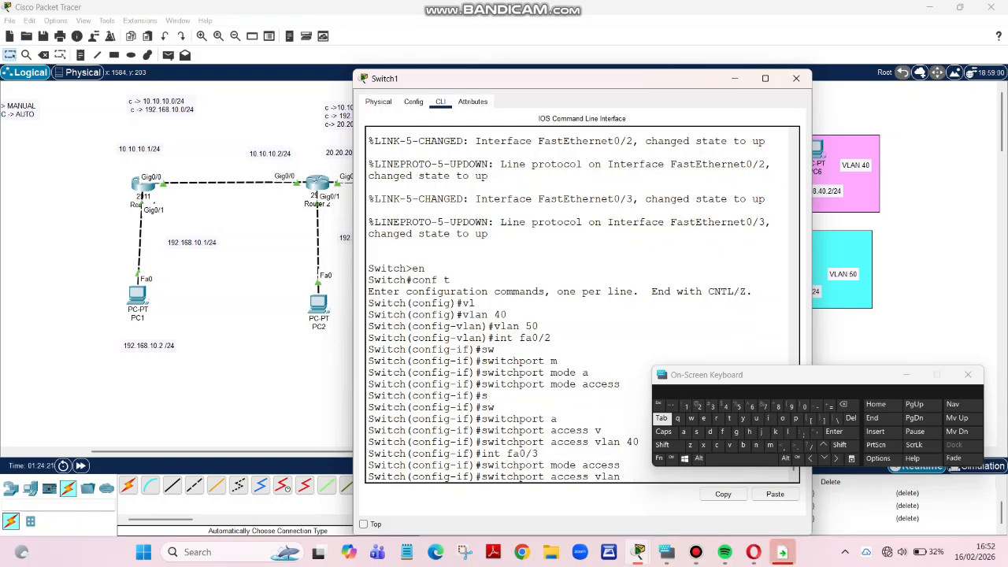
pyautogui.press('Return')
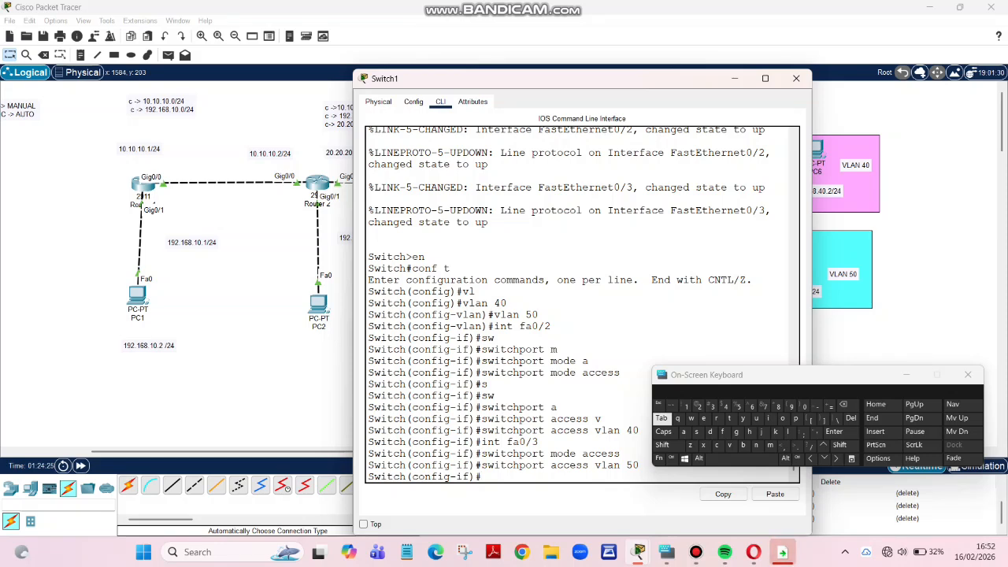
# Step: Display the complete VLAN table of Switch1 with do sh vlan to check the port assignments
pyautogui.write('d')
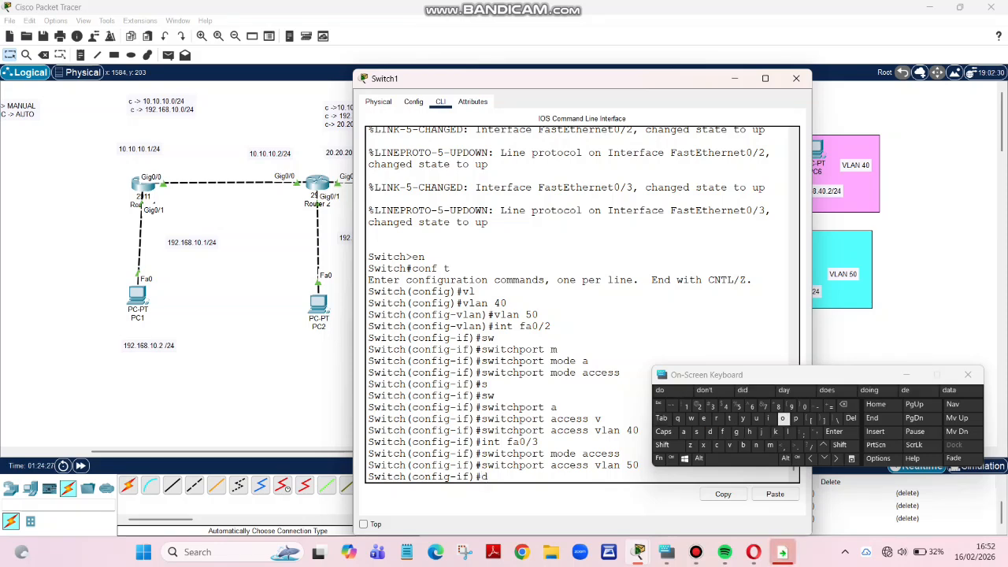
pyautogui.write('o sh')
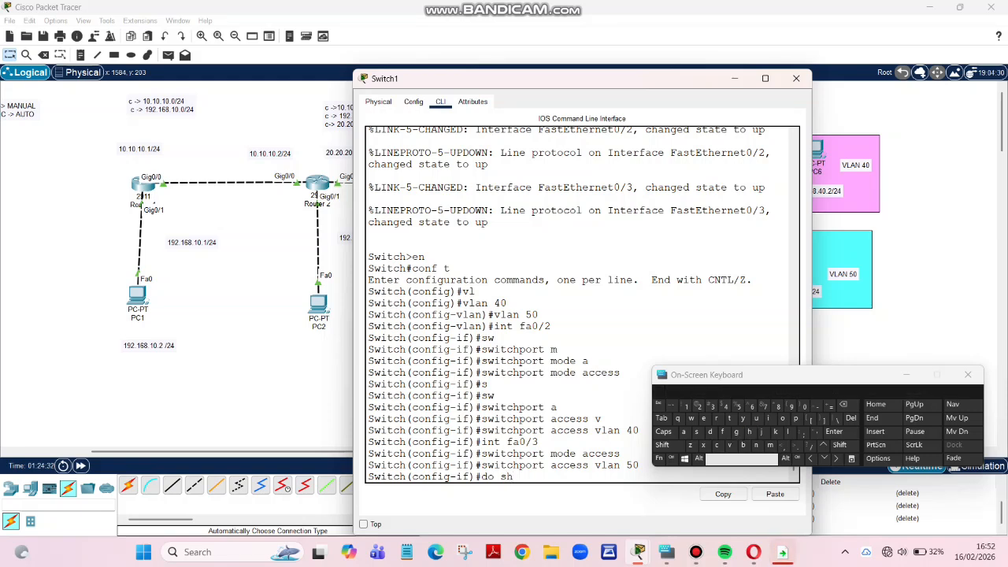
pyautogui.write(' vlan')
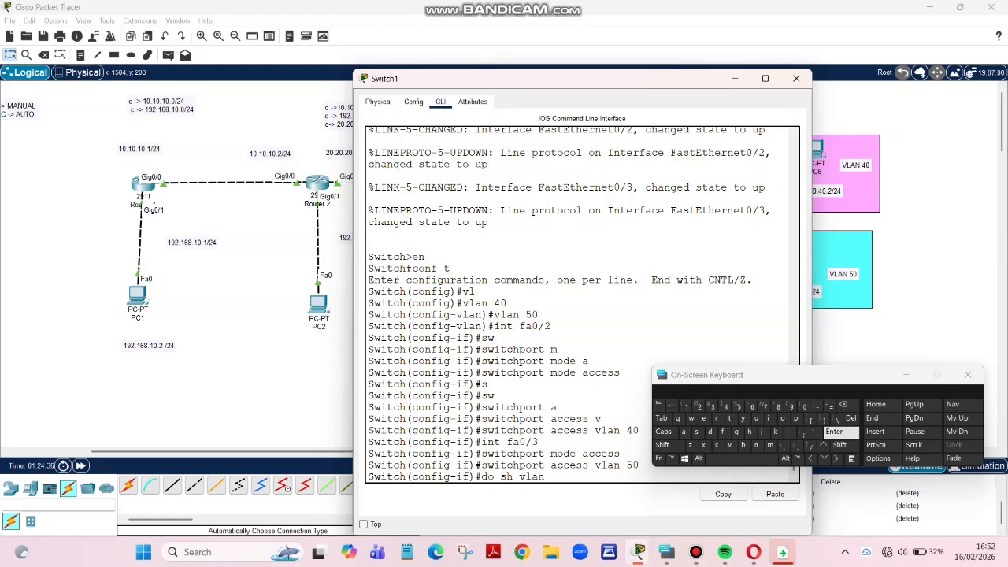
pyautogui.click(833, 432)
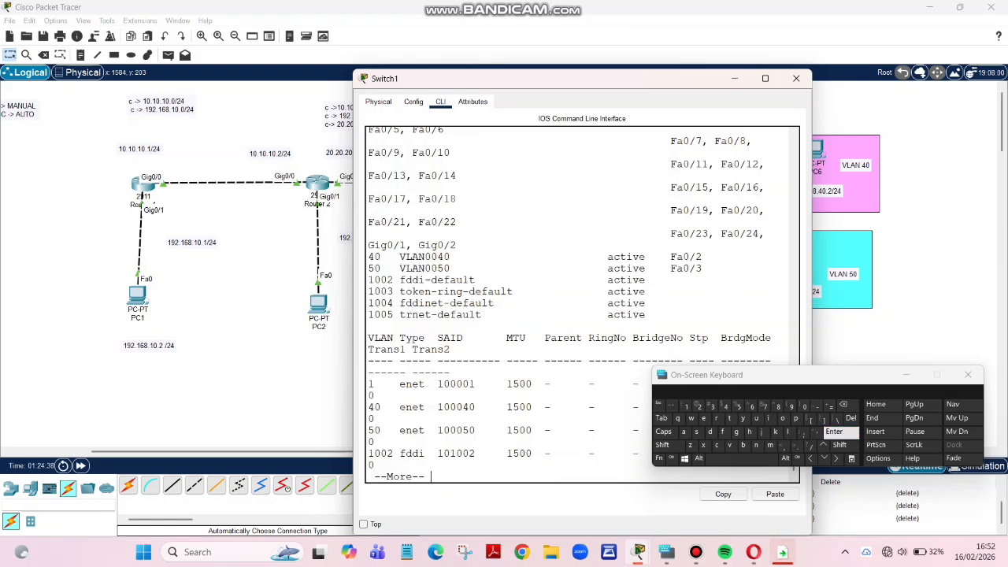
pyautogui.press('space')
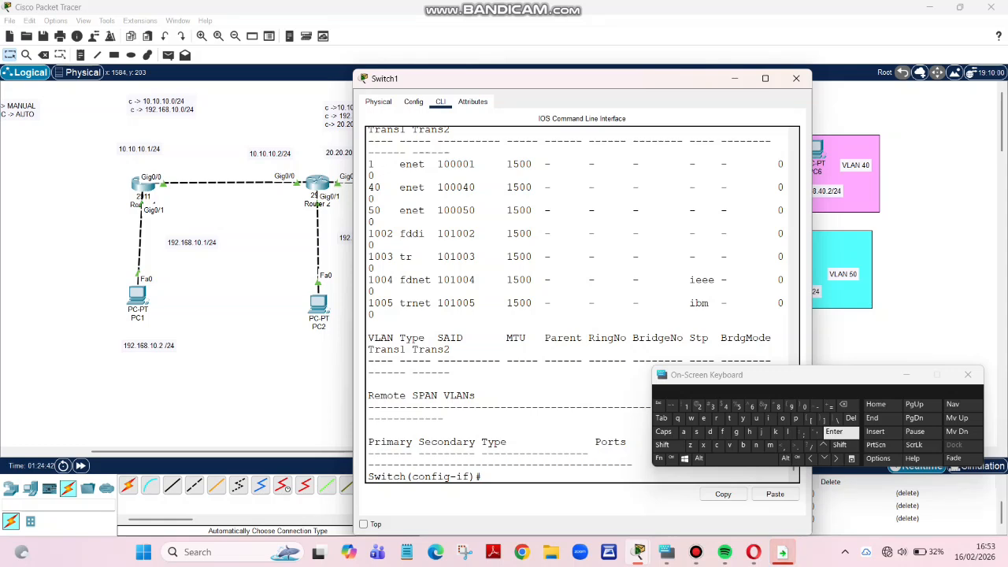
# Step: Enter interface configuration mode for Switch1's port fa0/1 with int fa0/1
pyautogui.click(771, 418)
pyautogui.click(756, 445)
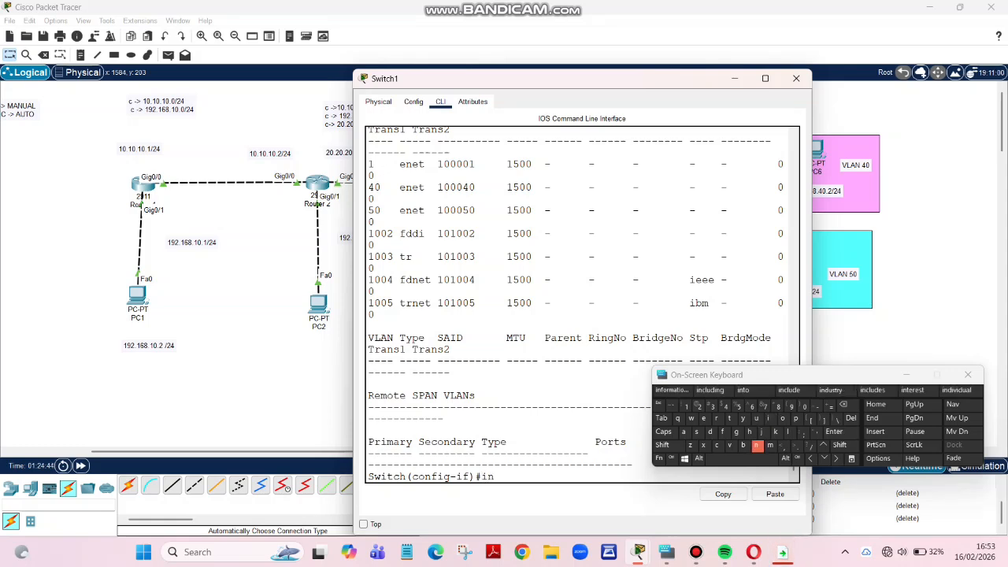
pyautogui.click(731, 418)
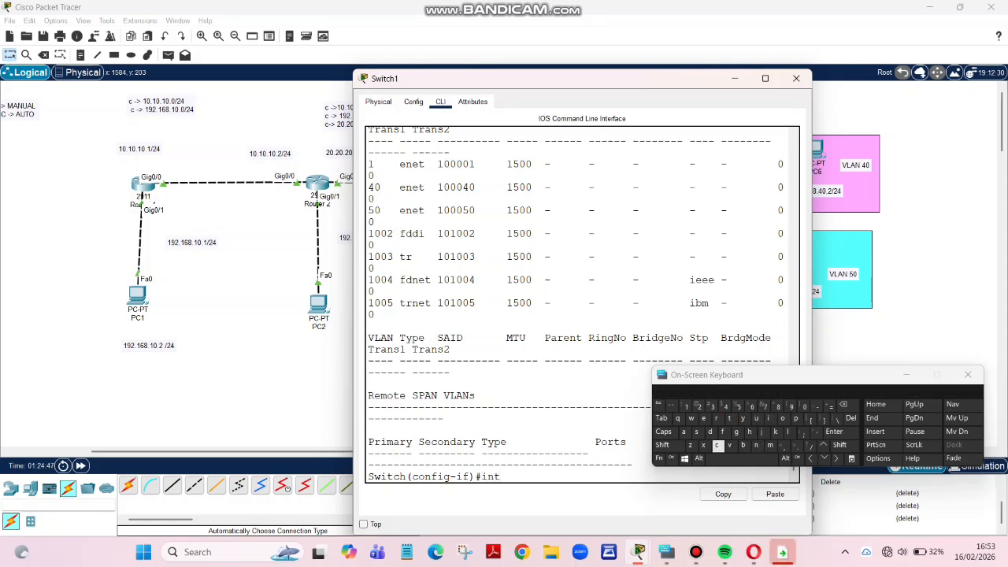
pyautogui.write('fa0')
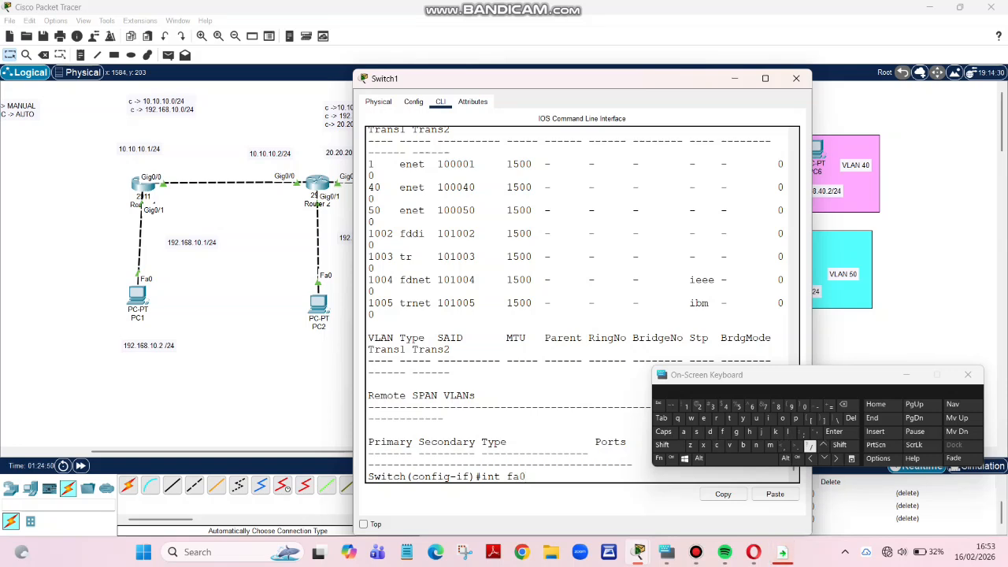
pyautogui.click(809, 445)
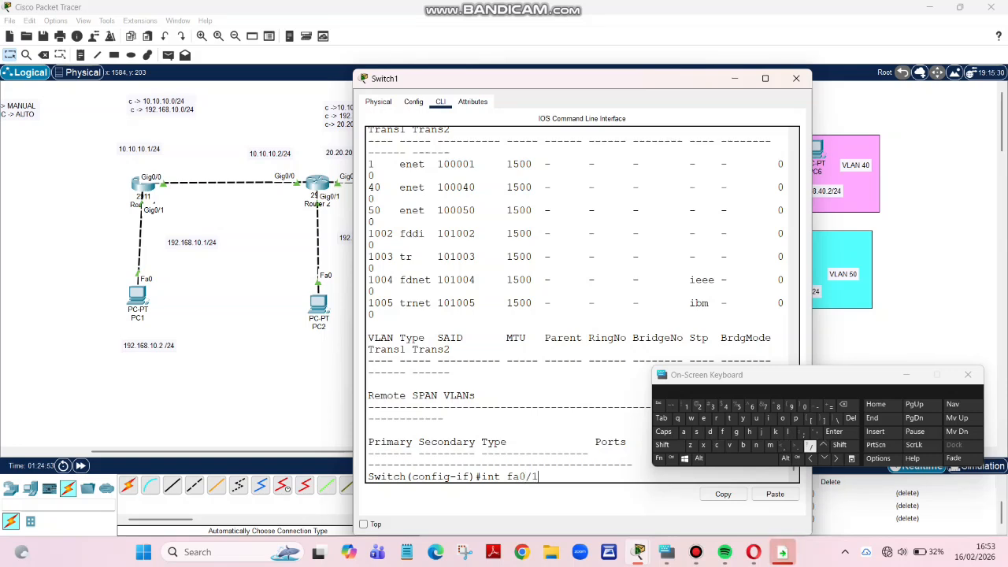
pyautogui.write('1')
pyautogui.click(833, 432)
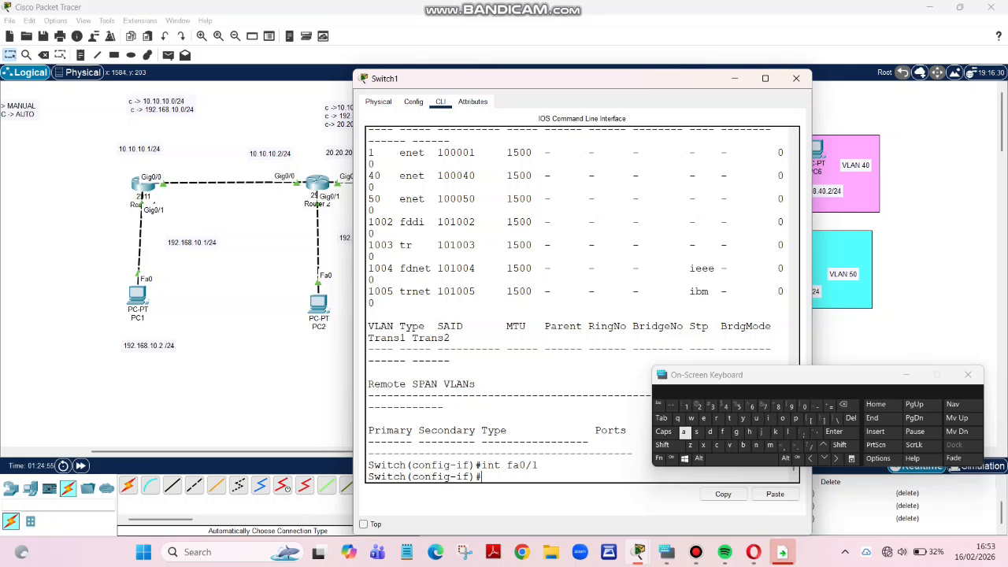
# Step: Set interface fa0/1 to trunk mode with switchport mode trunk
pyautogui.click(691, 418)
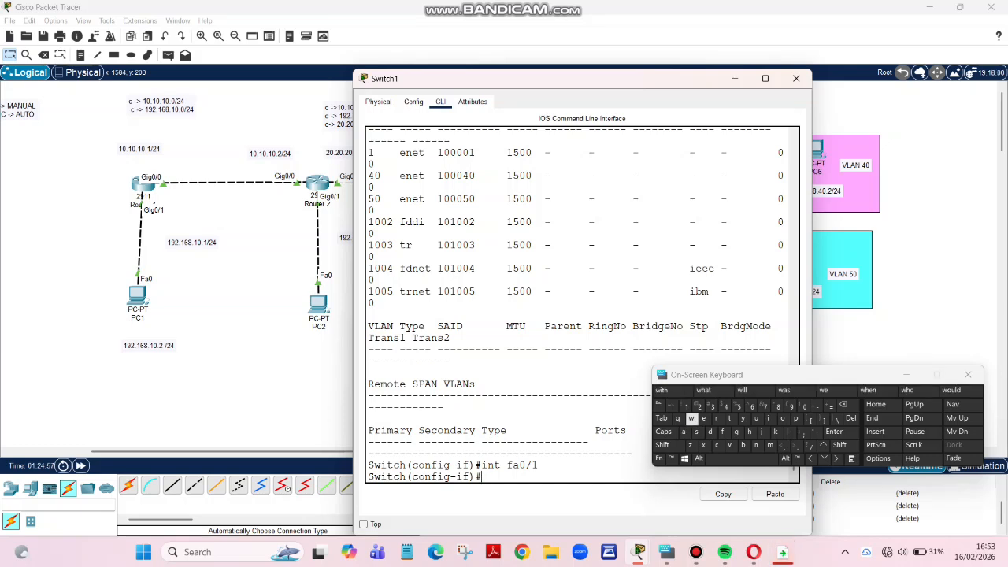
pyautogui.click(697, 432)
pyautogui.click(691, 418)
pyautogui.click(662, 418)
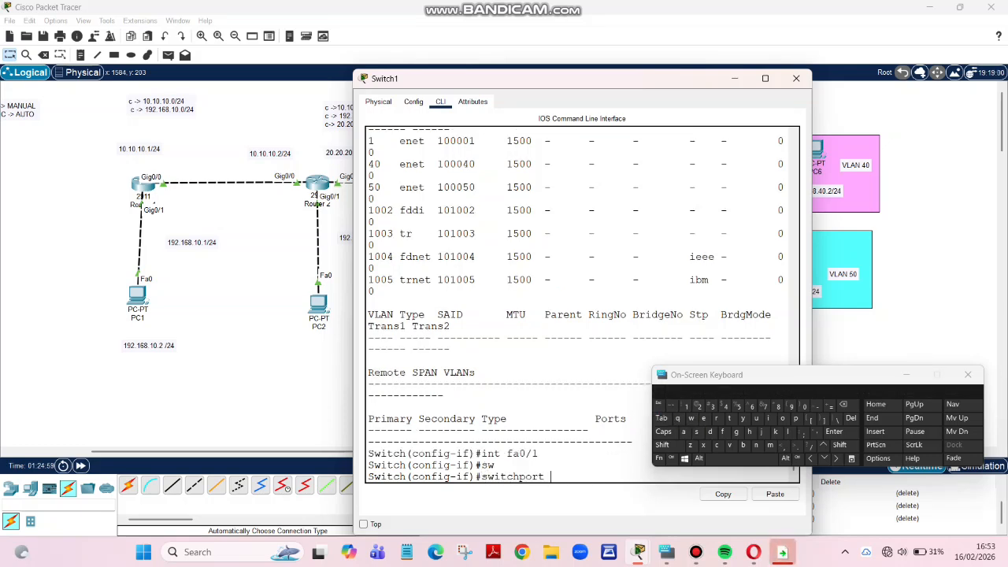
pyautogui.click(770, 445)
pyautogui.click(661, 418)
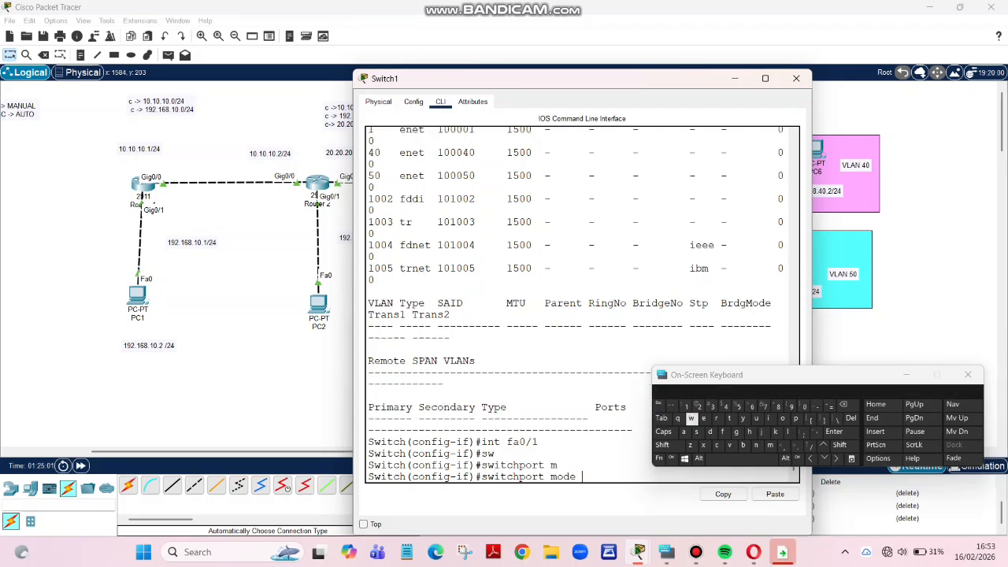
pyautogui.click(730, 418)
pyautogui.click(662, 418)
pyautogui.press('Return')
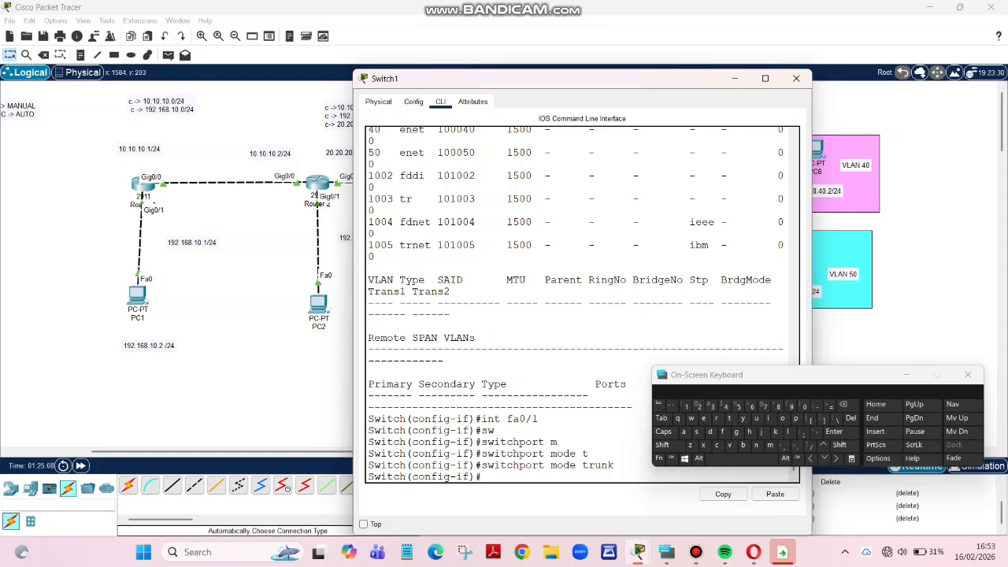
# Step: Close the Switch1 window and add the note 30.30.30.1/24 above the link between Router 3 and Switch1
pyautogui.click(796, 78)
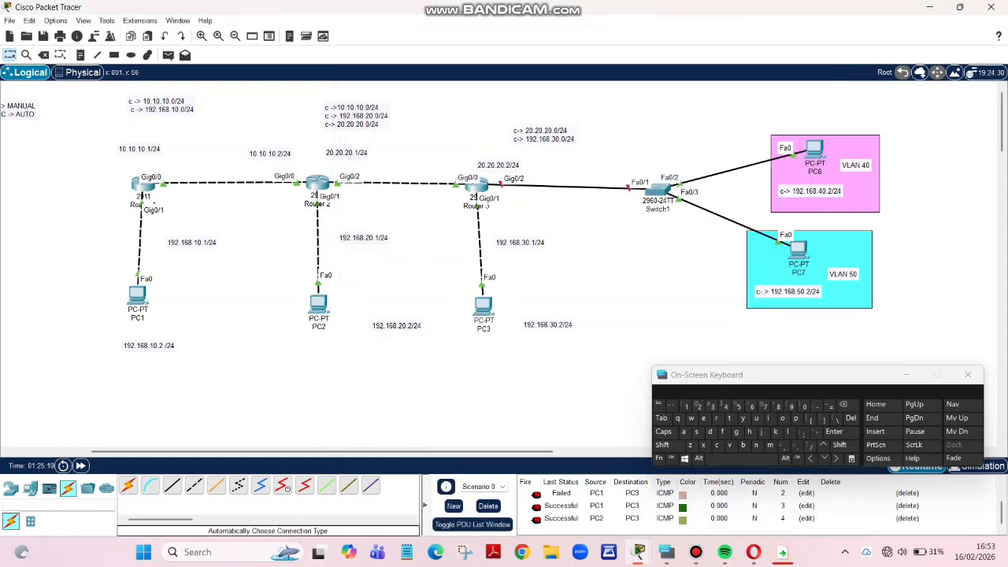
pyautogui.click(80, 55)
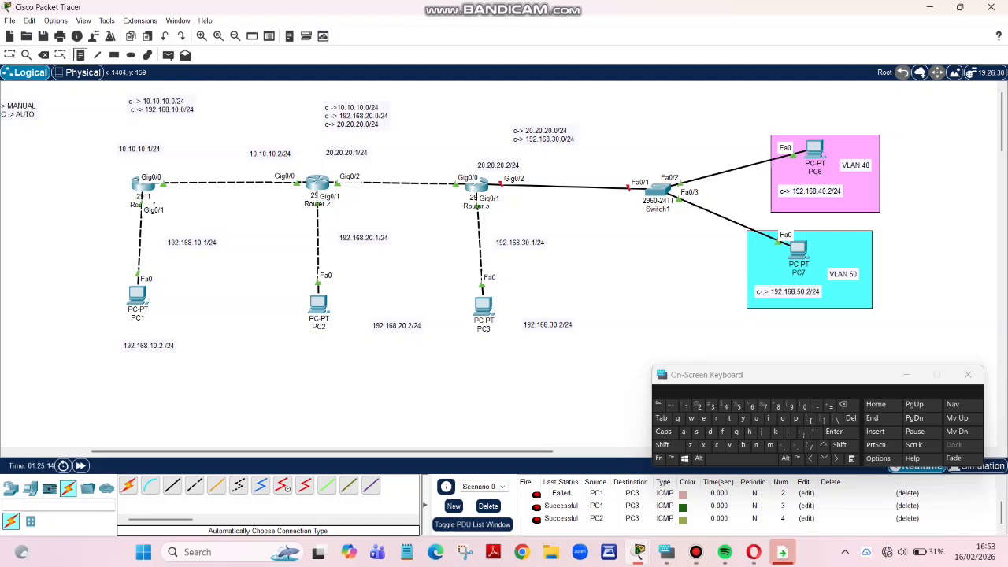
pyautogui.click(549, 163)
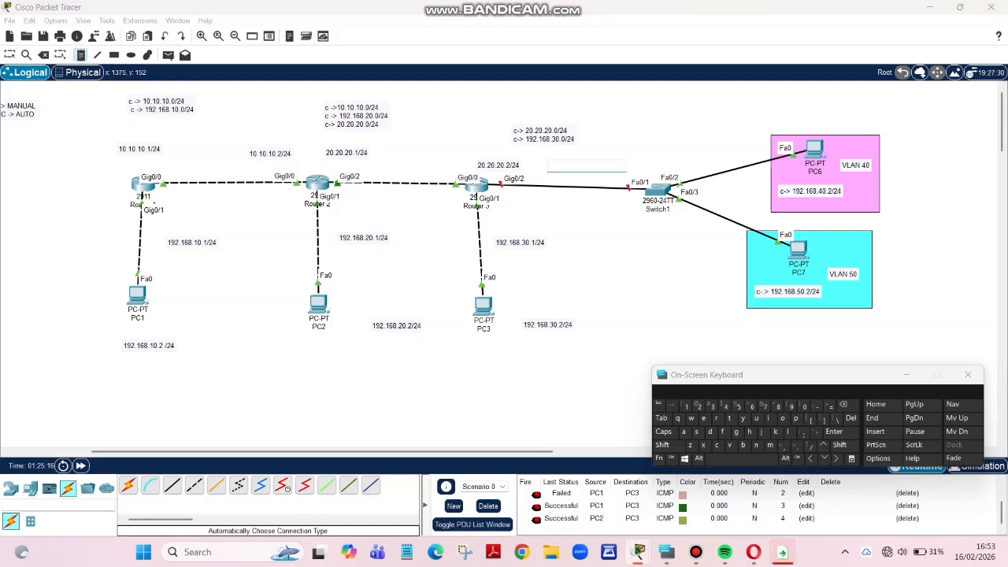
pyautogui.write('30')
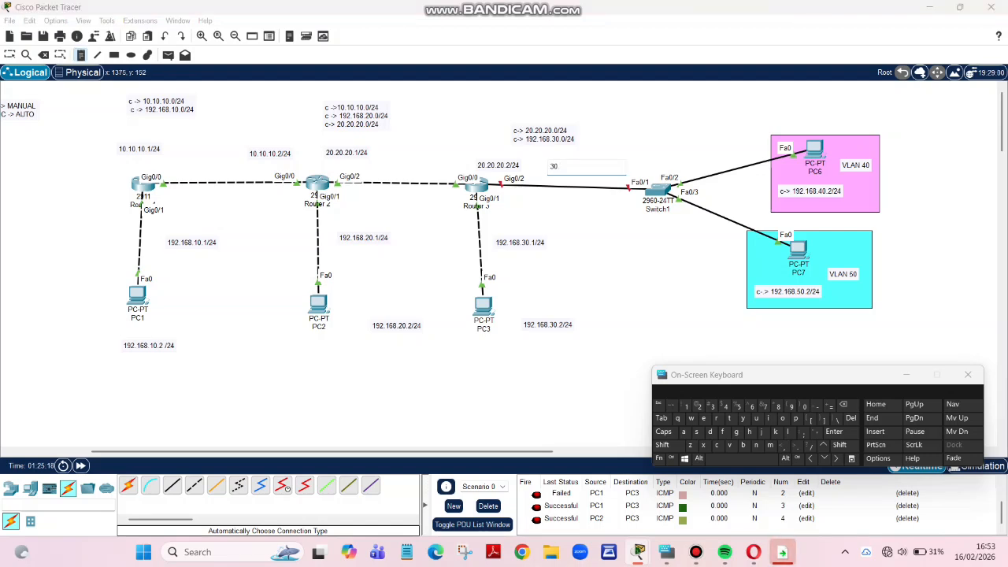
pyautogui.write('.30.30')
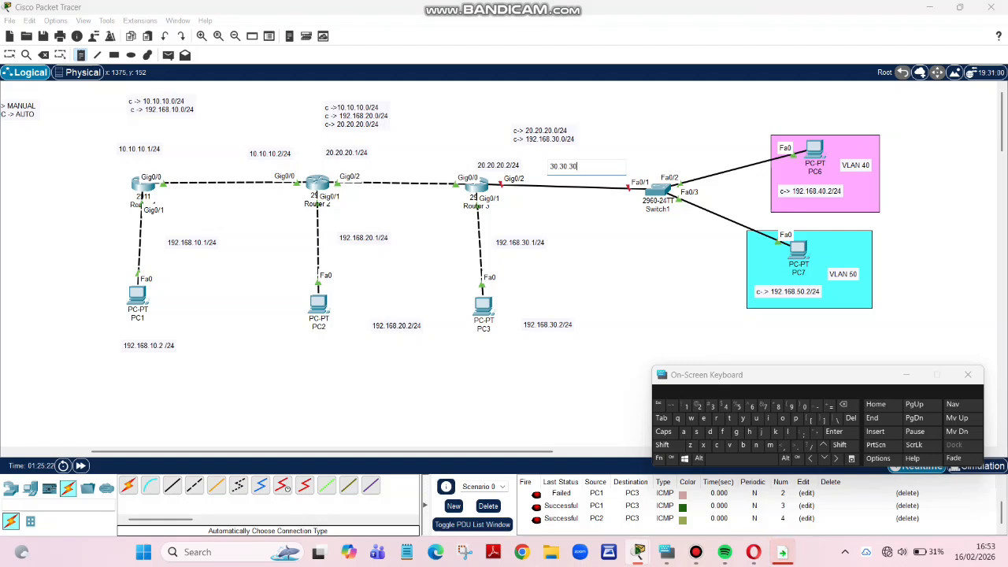
pyautogui.write('.1')
pyautogui.click(811, 446)
pyautogui.write('24')
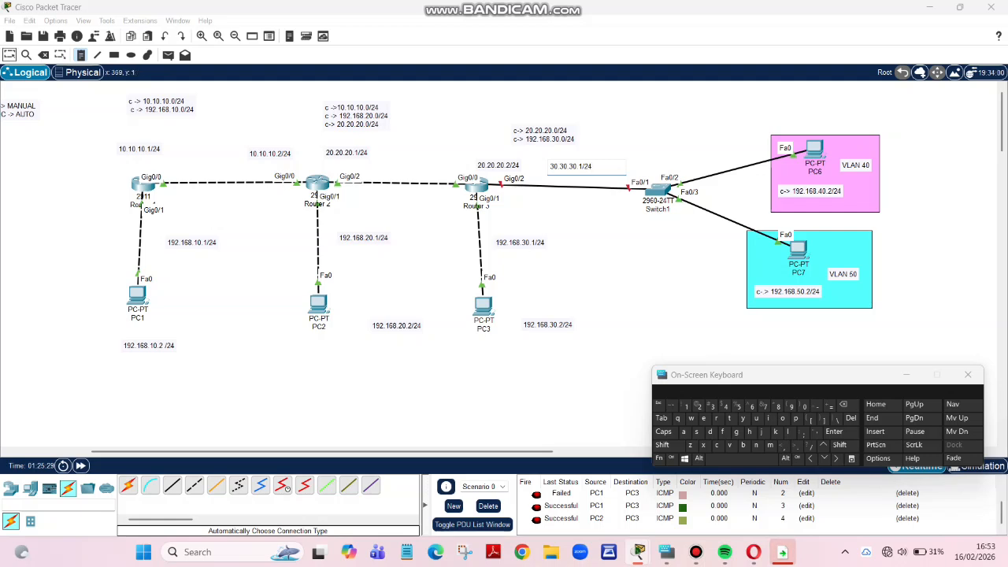
pyautogui.press('Escape')
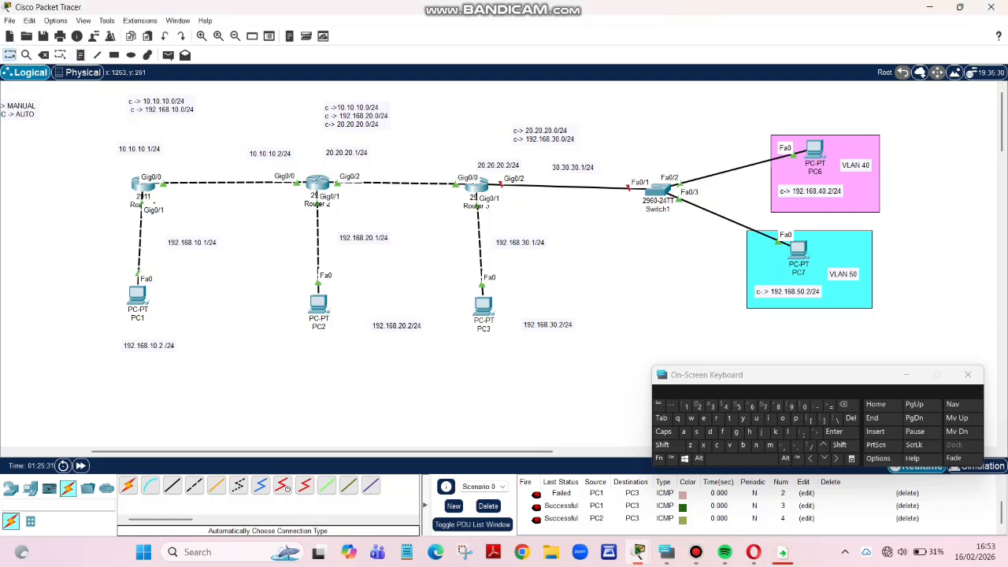
# Step: Open Router 3's command line and enter interface configuration mode for its switch-facing port with int gig0/2
pyautogui.click(476, 182)
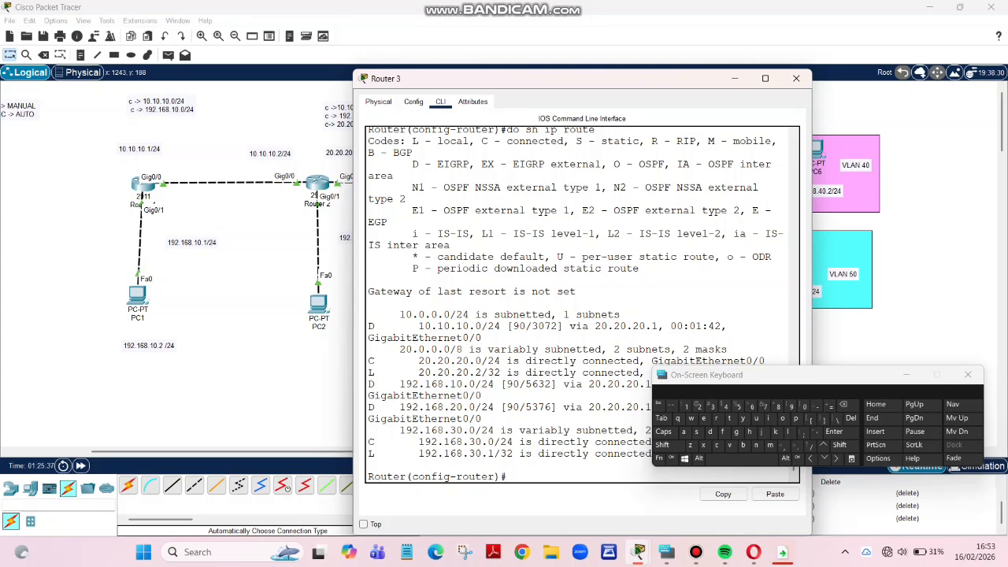
pyautogui.click(769, 418)
pyautogui.click(755, 445)
pyautogui.click(715, 418)
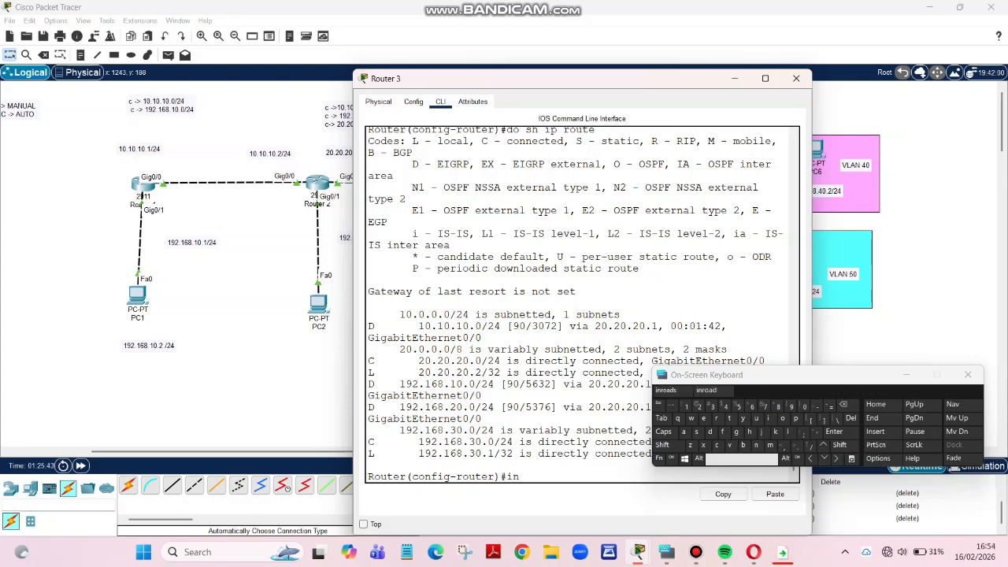
pyautogui.click(729, 418)
pyautogui.click(741, 459)
pyautogui.click(736, 431)
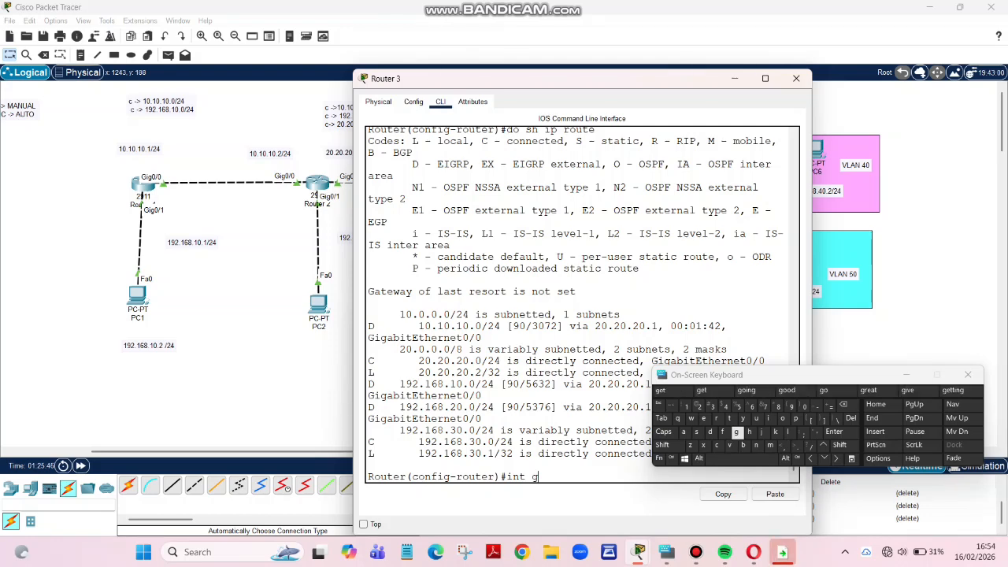
pyautogui.click(769, 418)
pyautogui.click(736, 431)
pyautogui.click(742, 458)
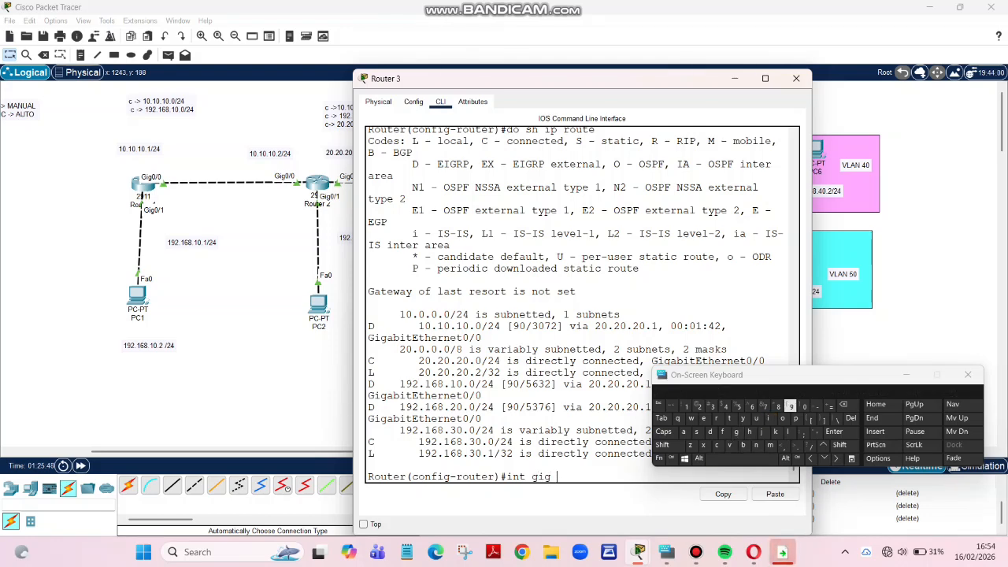
pyautogui.click(843, 404)
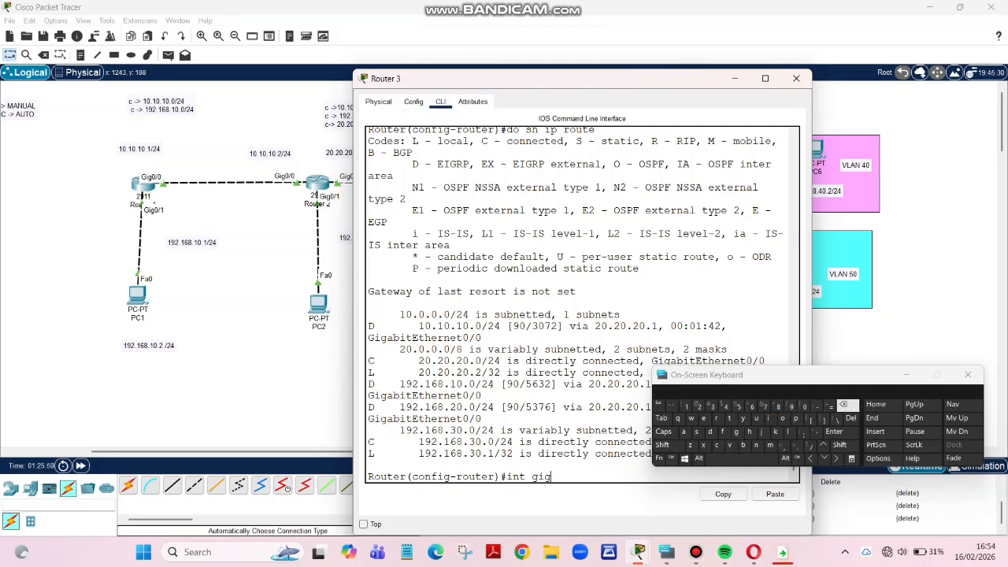
pyautogui.click(804, 404)
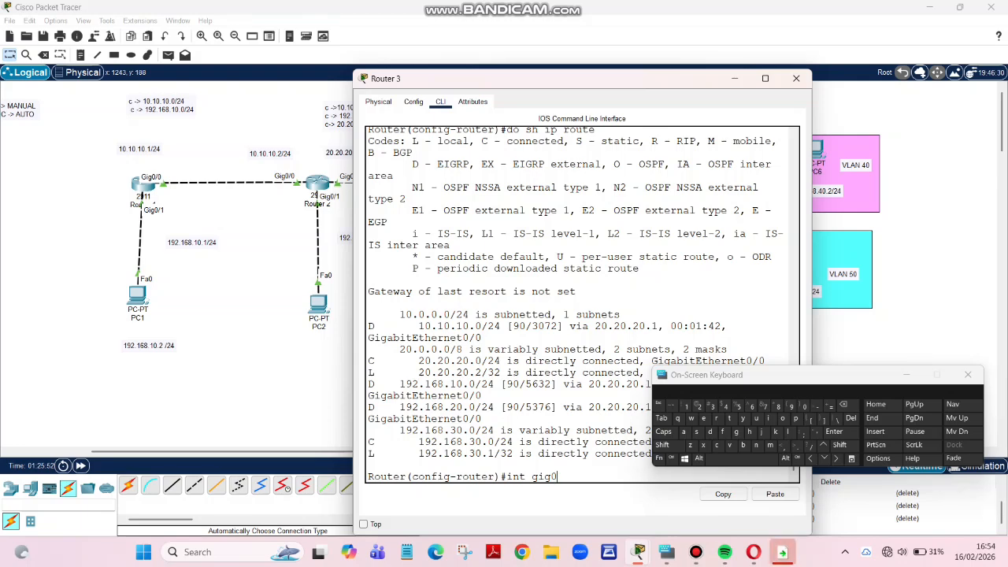
pyautogui.click(809, 445)
pyautogui.click(698, 405)
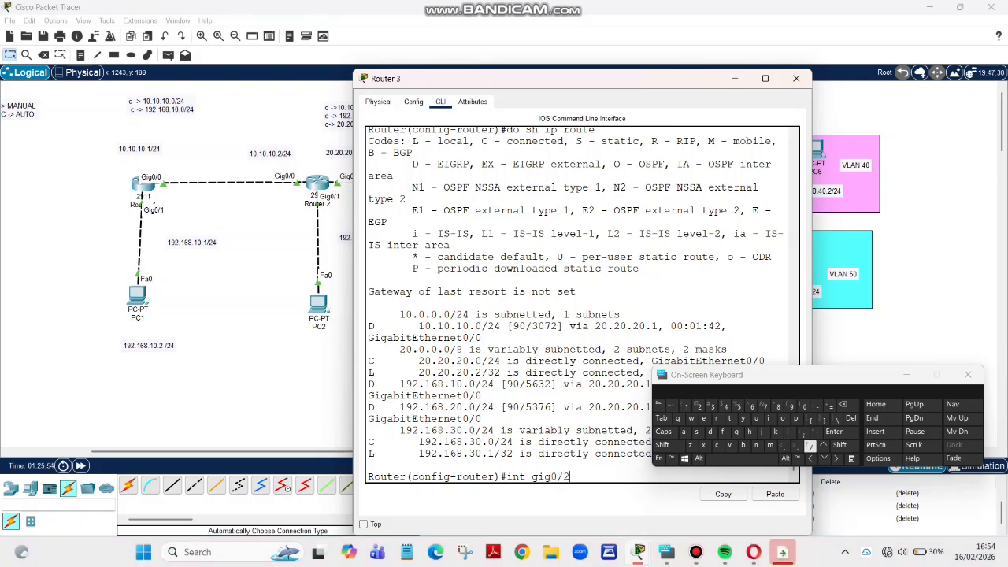
pyautogui.press('Return')
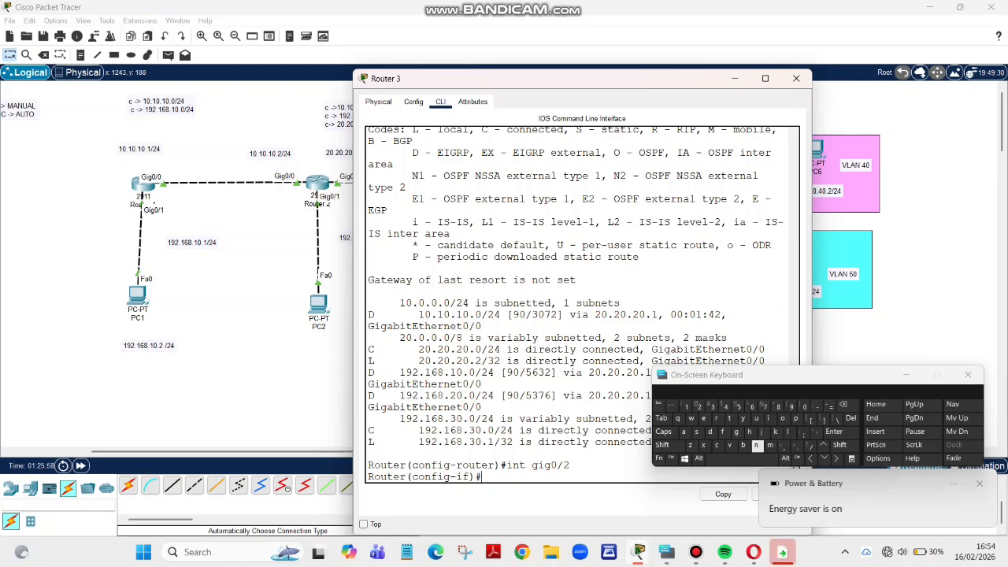
# Step: Enable Router 3's interface gig0/2 with no sh
pyautogui.click(756, 444)
pyautogui.click(785, 419)
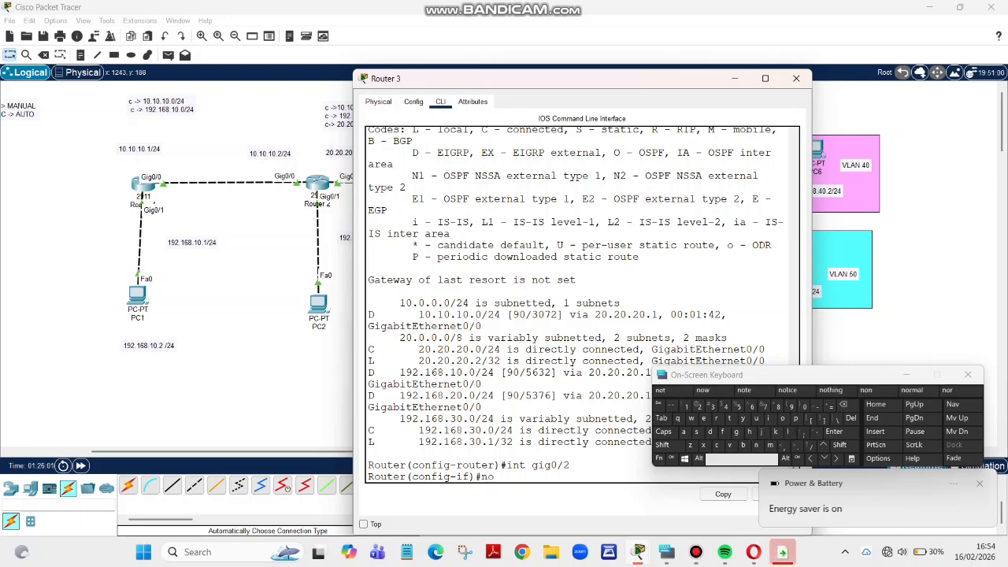
pyautogui.click(740, 459)
pyautogui.click(697, 433)
pyautogui.write('h')
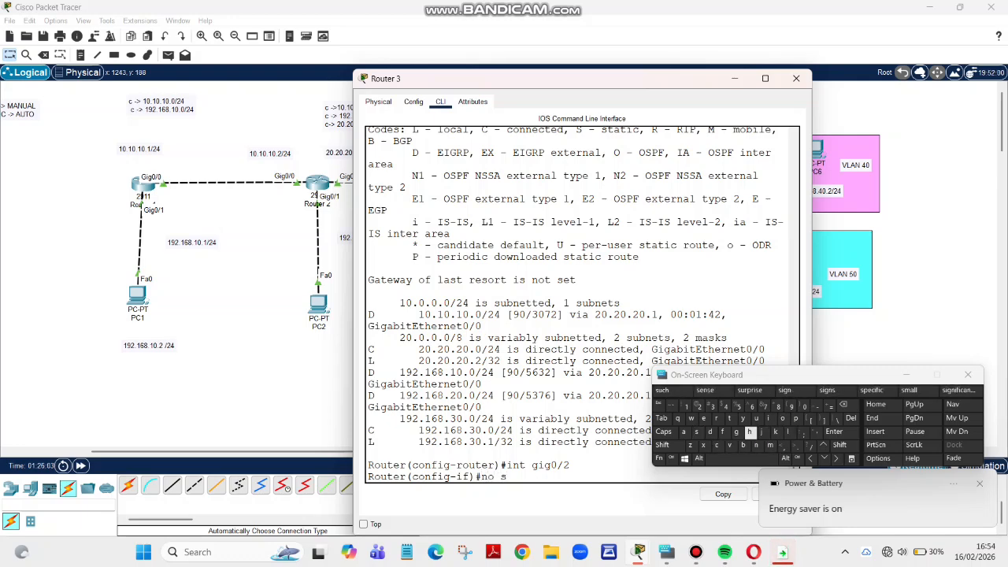
pyautogui.press('Return')
pyautogui.press('Return')
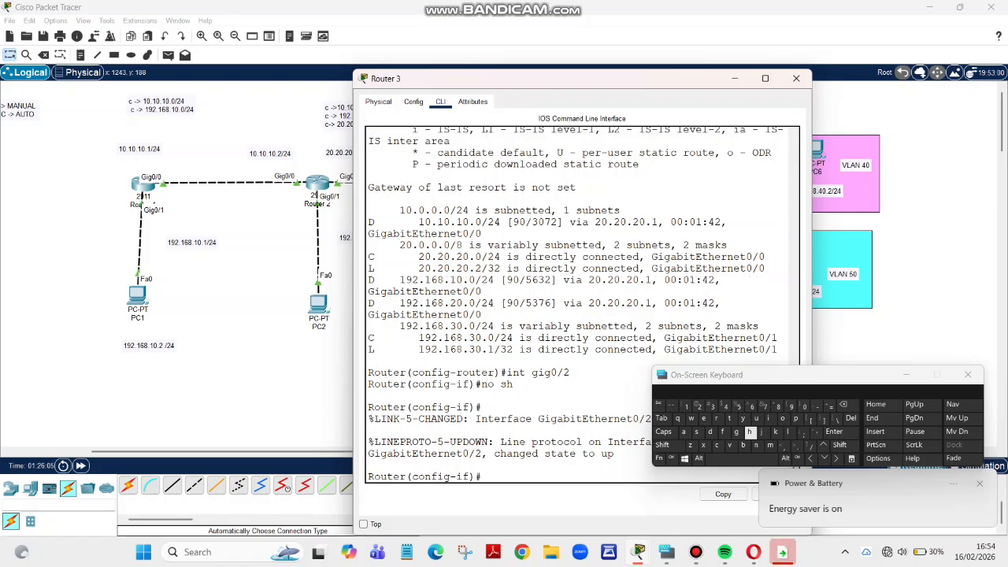
# Step: Assign Router 3's interface gig0/2 its address with ip add 30.30.30.1 255.255.255.0
pyautogui.moveTo(664, 81); pyautogui.dragTo(636, 103)
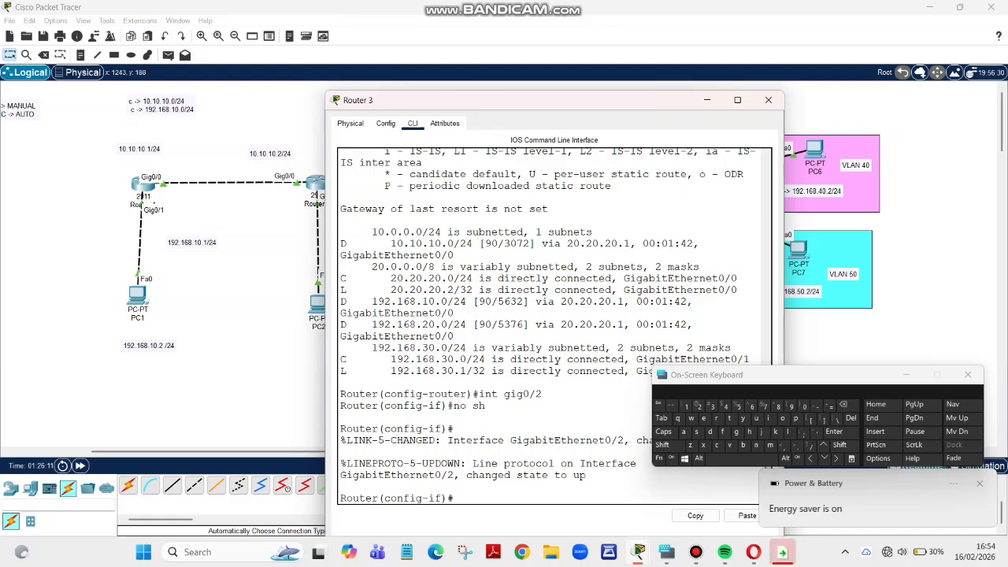
pyautogui.write('ip')
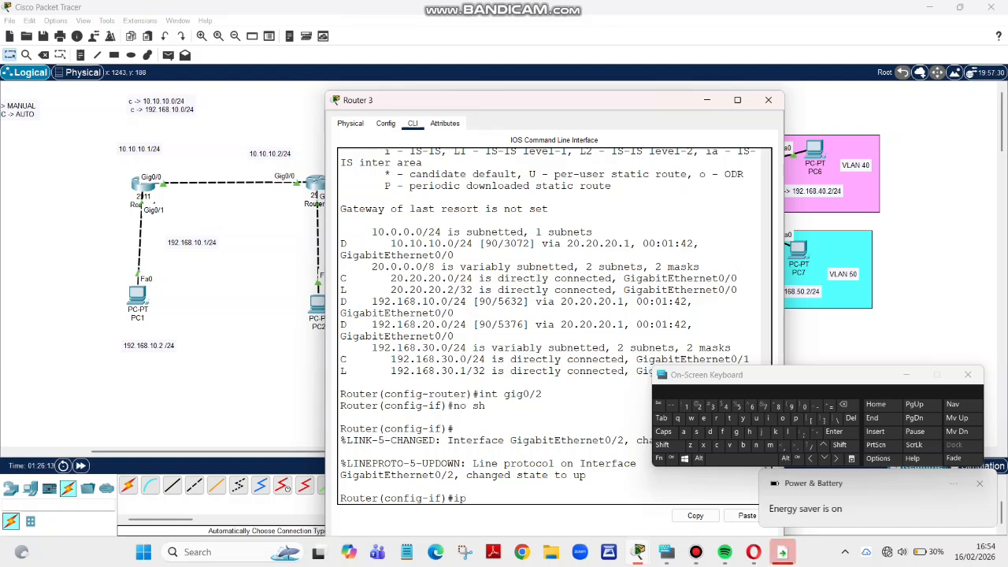
pyautogui.write(' add ')
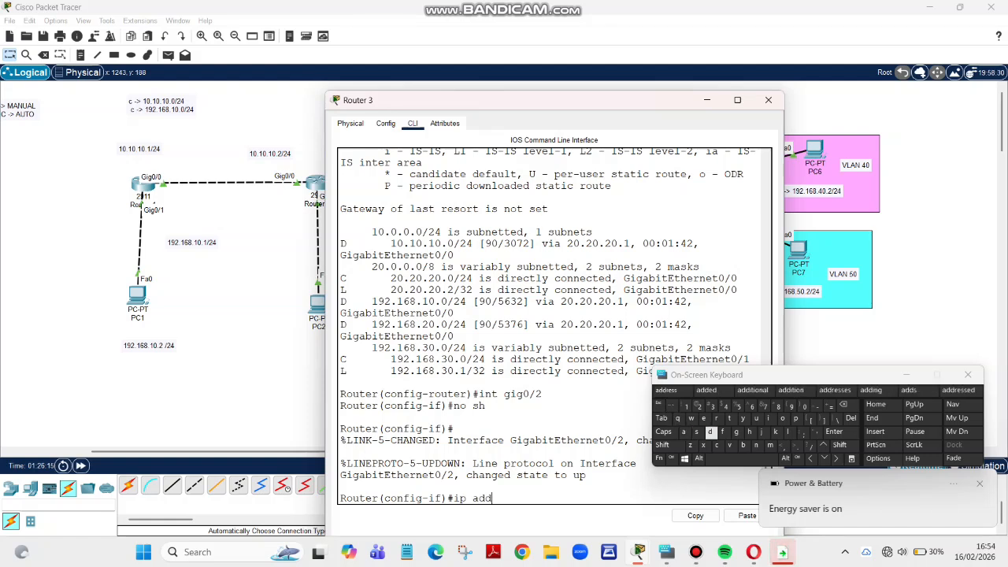
pyautogui.write(' 30.30.30')
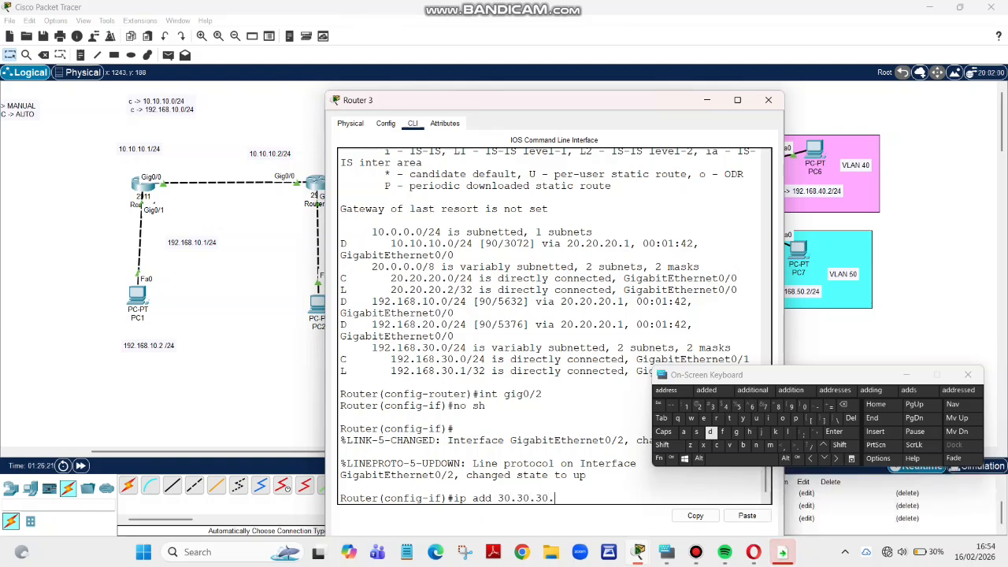
pyautogui.write('.2 s')
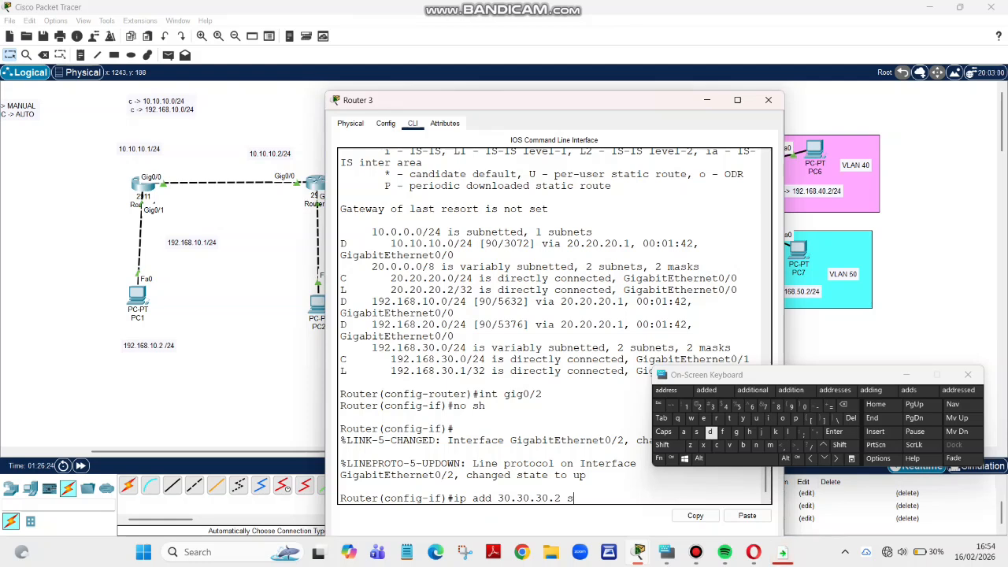
pyautogui.press('BackSpace')
pyautogui.press('BackSpace')
pyautogui.press('BackSpace')
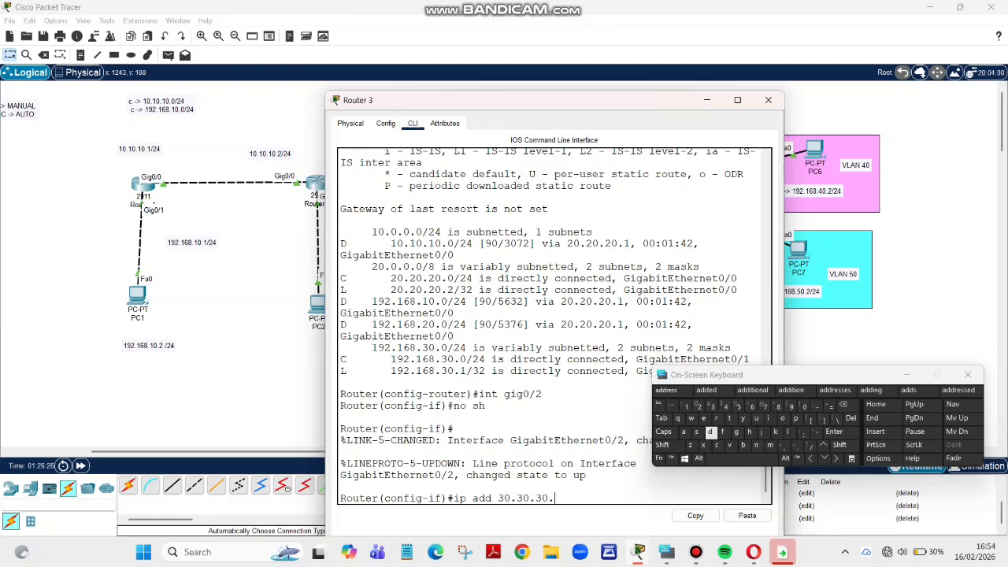
pyautogui.write('1 255.255')
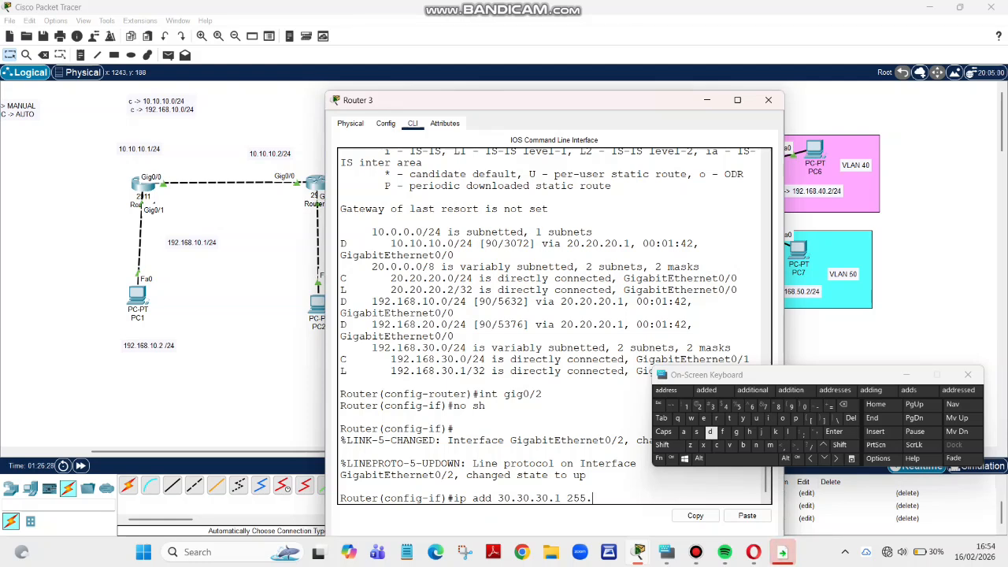
pyautogui.write('.25')
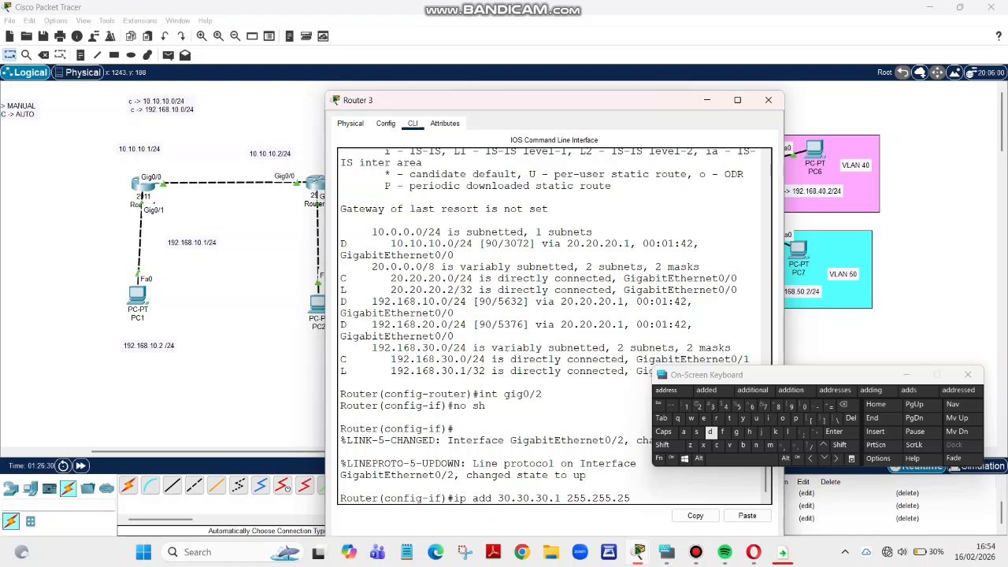
pyautogui.write('5.0')
pyautogui.press('Return')
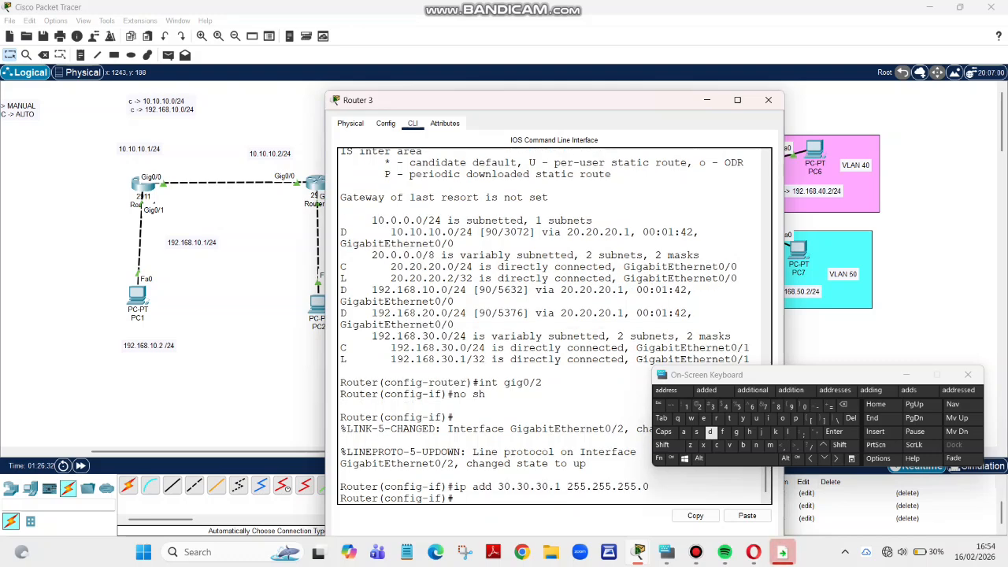
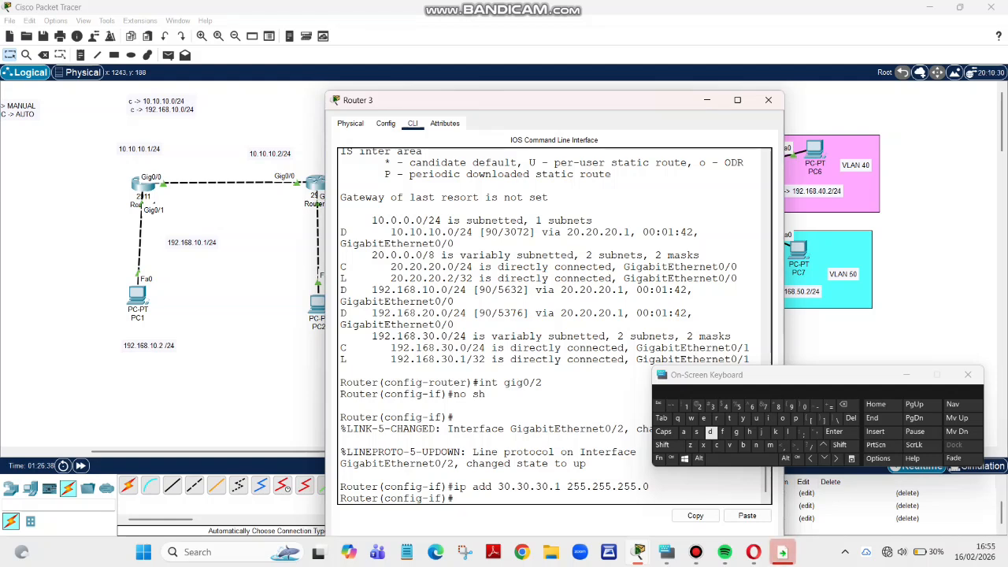
# Step: Create the VLAN 40 subinterface on Router 3 with int gig0/2.40
pyautogui.press('Up')
pyautogui.press('Up')
pyautogui.press('Up')
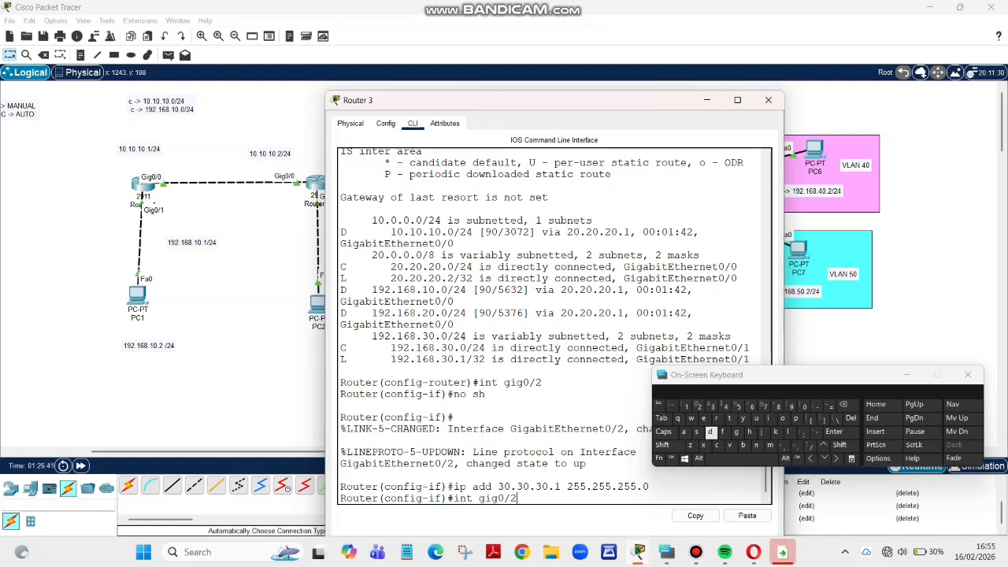
pyautogui.write('.40')
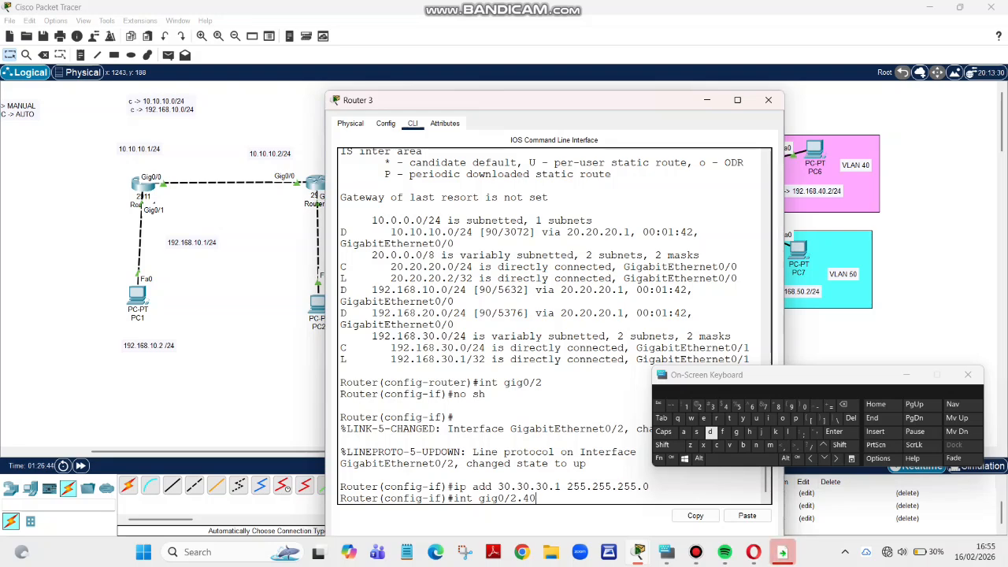
pyautogui.press('Return')
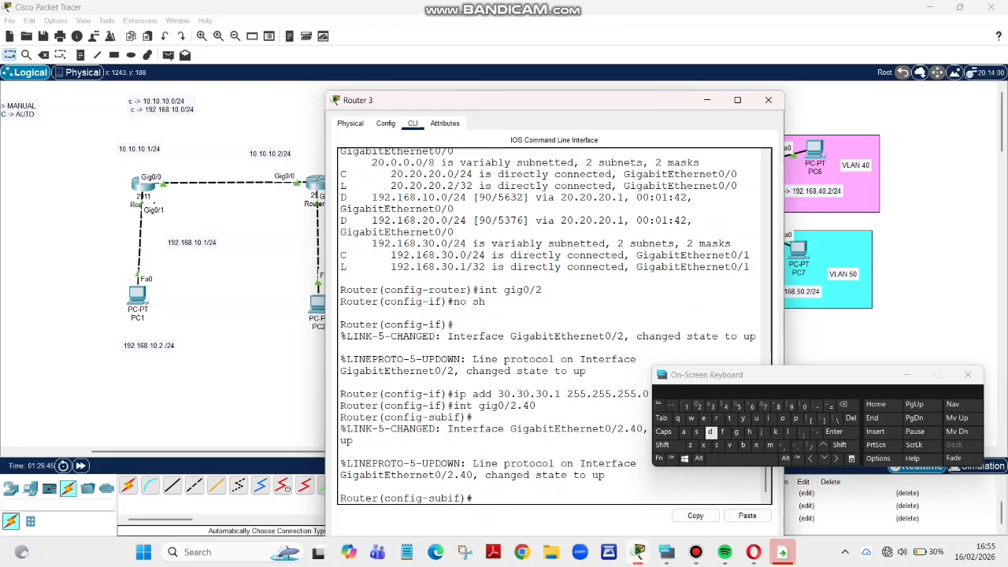
pyautogui.press('Up')
pyautogui.press('Up')
pyautogui.press('Up')
pyautogui.press('Down')
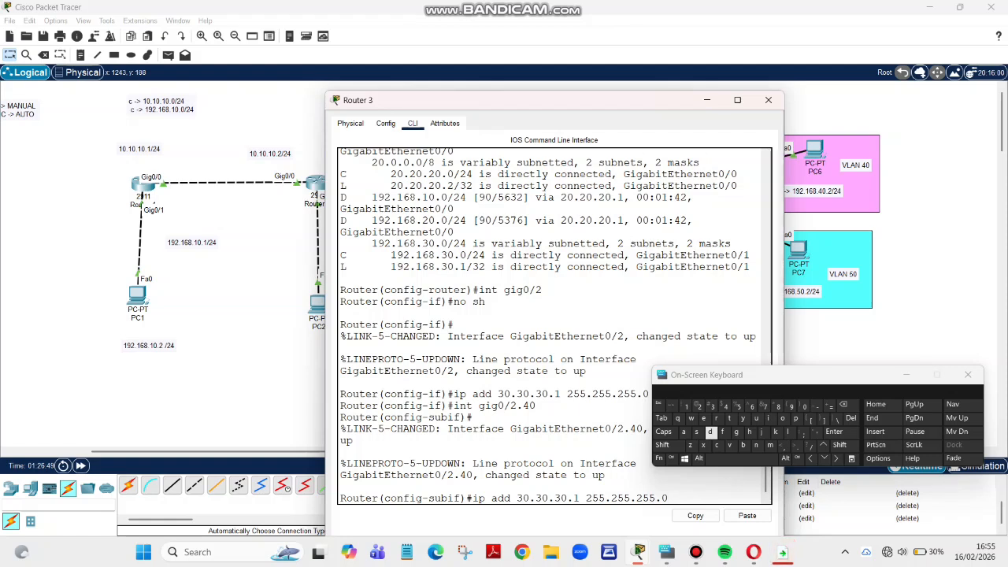
pyautogui.press('BackSpace')
pyautogui.press('BackSpace')
pyautogui.press('BackSpace')
pyautogui.press('BackSpace')
pyautogui.press('BackSpace')
pyautogui.press('BackSpace')
pyautogui.press('BackSpace')
pyautogui.press('BackSpace')
pyautogui.press('BackSpace')
pyautogui.press('BackSpace')
pyautogui.press('BackSpace')
pyautogui.press('BackSpace')
pyautogui.press('BackSpace')
pyautogui.press('BackSpace')
pyautogui.press('BackSpace')
pyautogui.press('BackSpace')
pyautogui.press('BackSpace')
pyautogui.press('BackSpace')
pyautogui.press('BackSpace')
pyautogui.press('BackSpace')
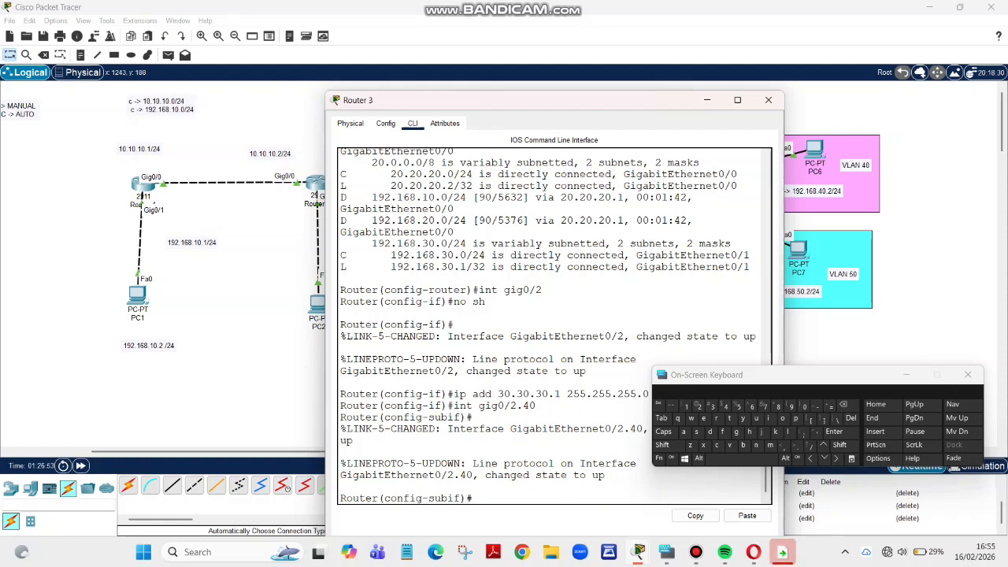
# Step: Set the VLAN 40 subinterface's trunk tagging with encapsulation dot1Q 40
pyautogui.write('enc')
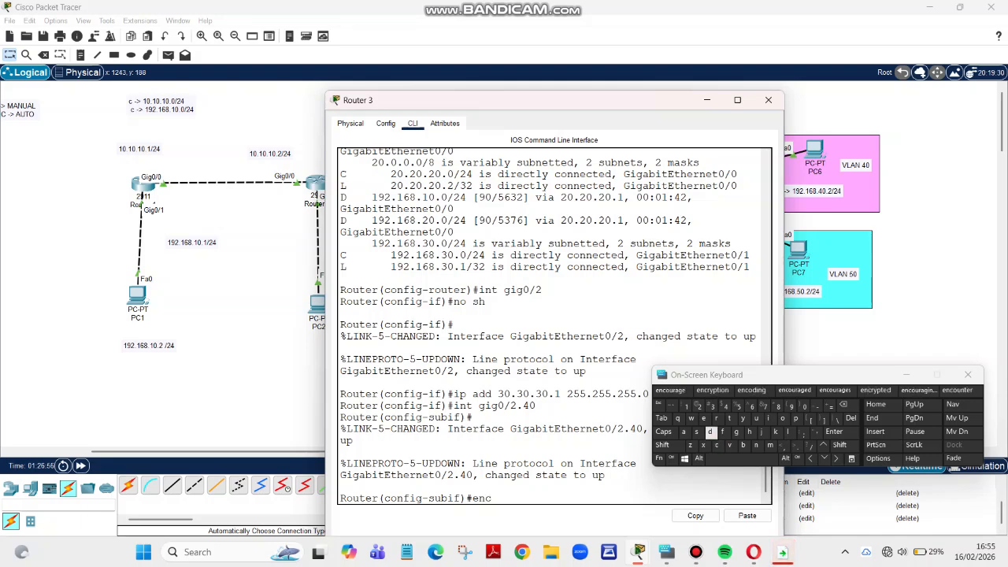
pyautogui.press('Tab')
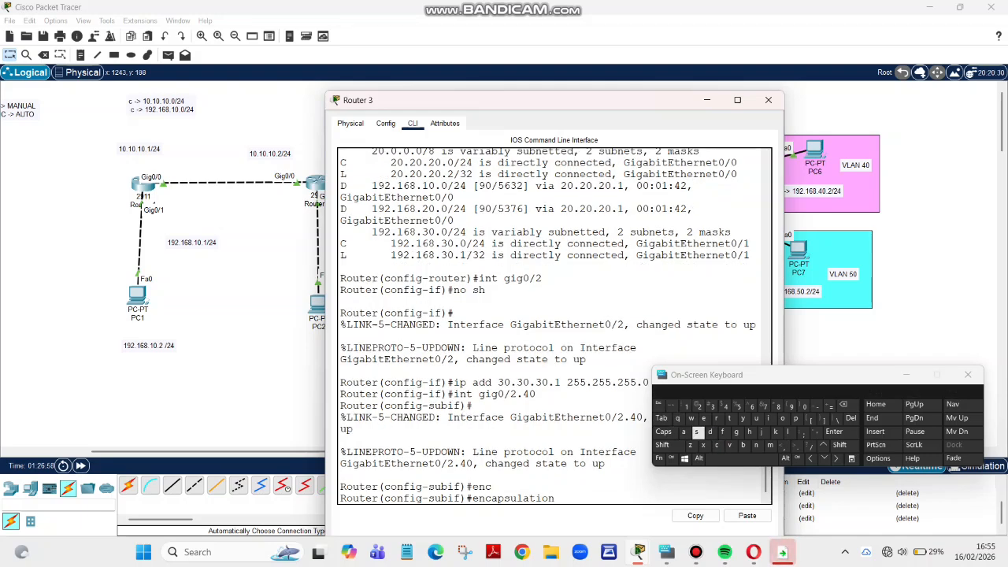
pyautogui.write('d')
pyautogui.press('Tab')
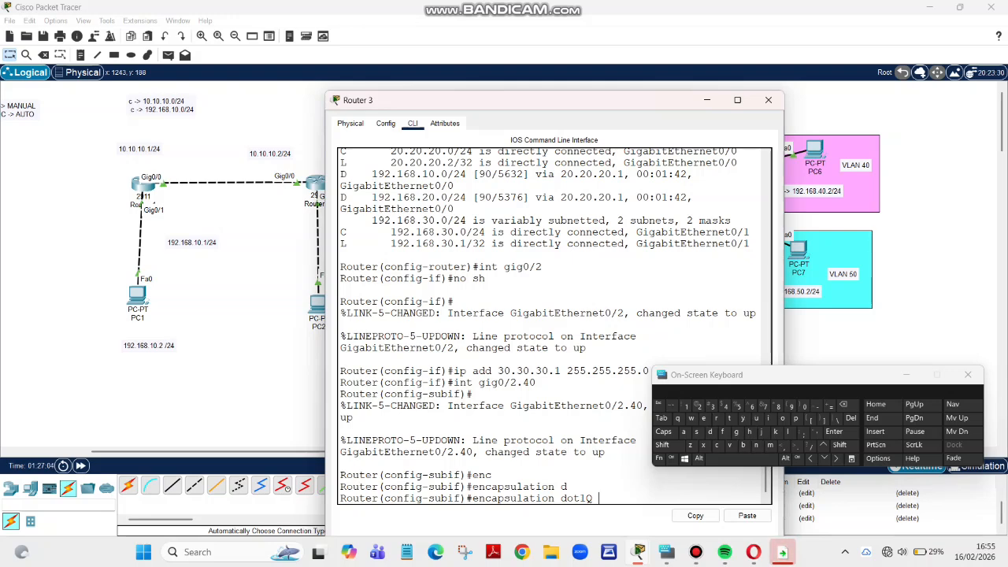
pyautogui.write('40')
pyautogui.press('Return')
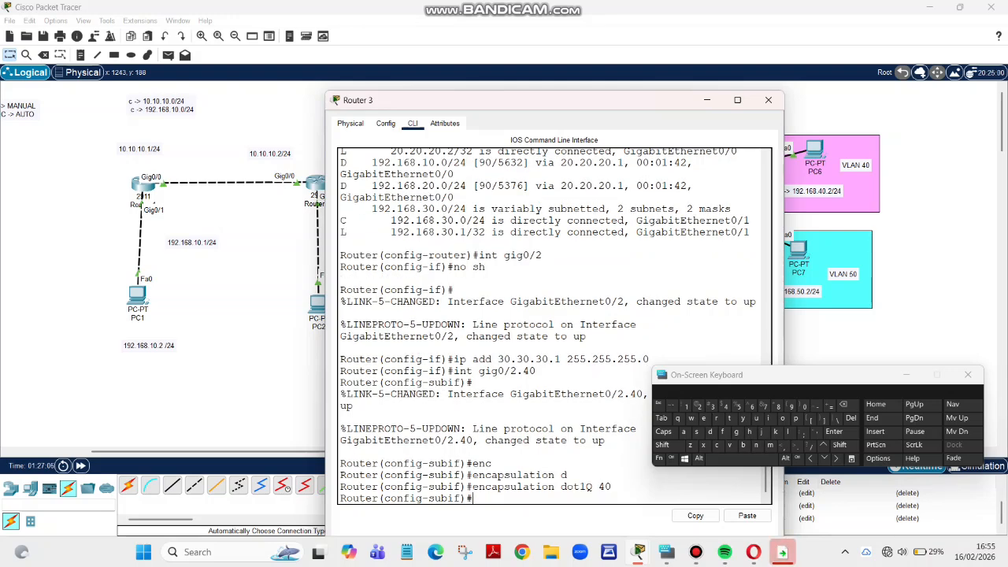
# Step: Assign Router 3's subinterface gig0/2.40 its gateway address with ip add 192.168.40.1 255.255.255.0
pyautogui.press('Up')
pyautogui.press('Up')
pyautogui.press('Up')
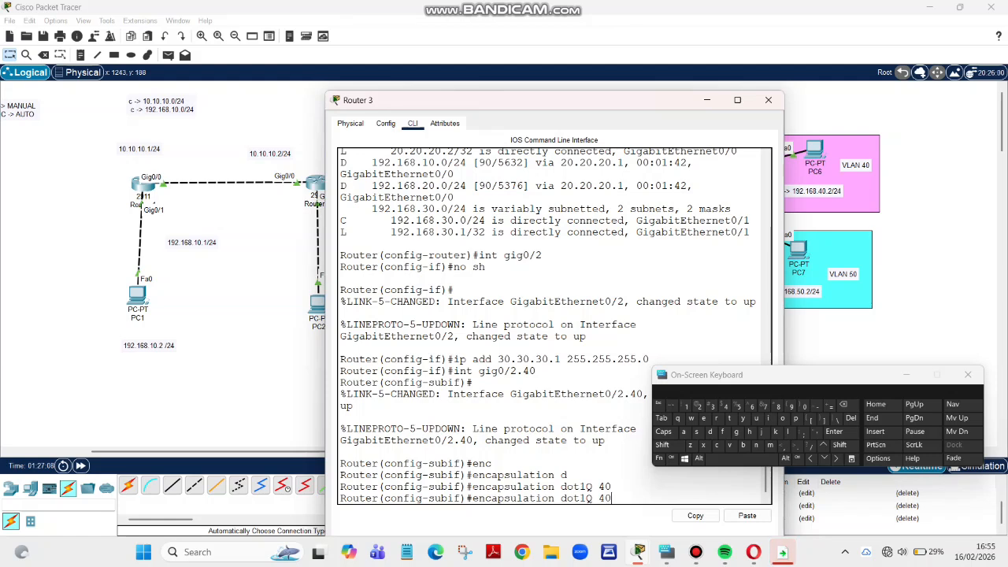
pyautogui.press('BackSpace')
pyautogui.press('BackSpace')
pyautogui.press('BackSpace')
pyautogui.press('BackSpace')
pyautogui.press('BackSpace')
pyautogui.press('BackSpace')
pyautogui.press('BackSpace')
pyautogui.press('BackSpace')
pyautogui.press('BackSpace')
pyautogui.press('BackSpace')
pyautogui.press('BackSpace')
pyautogui.press('BackSpace')
pyautogui.press('BackSpace')
pyautogui.press('BackSpace')
pyautogui.press('BackSpace')
pyautogui.press('BackSpace')
pyautogui.press('BackSpace')
pyautogui.press('BackSpace')
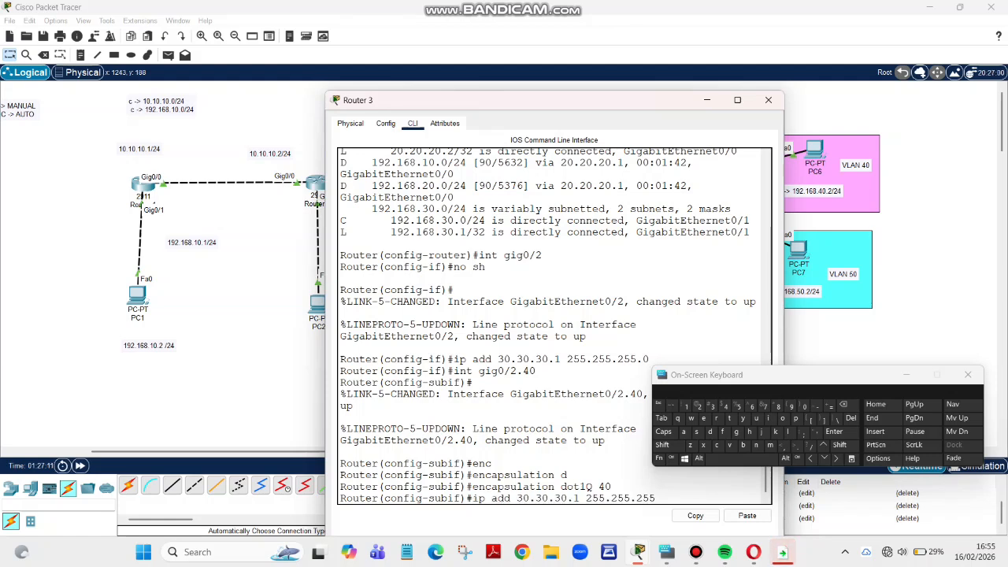
pyautogui.press('BackSpace')
pyautogui.press('BackSpace')
pyautogui.press('BackSpace')
pyautogui.press('BackSpace')
pyautogui.press('BackSpace')
pyautogui.press('BackSpace')
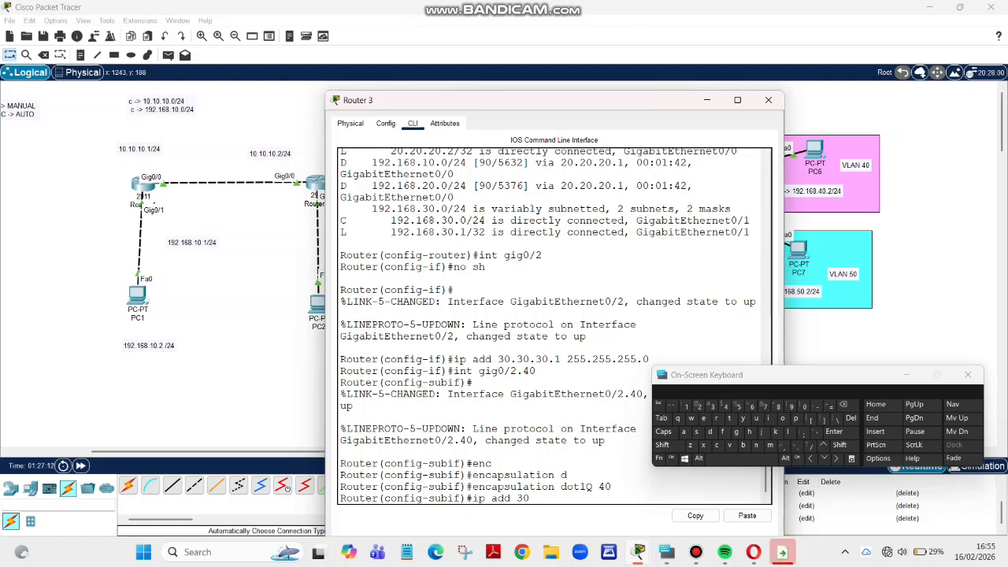
pyautogui.write('192')
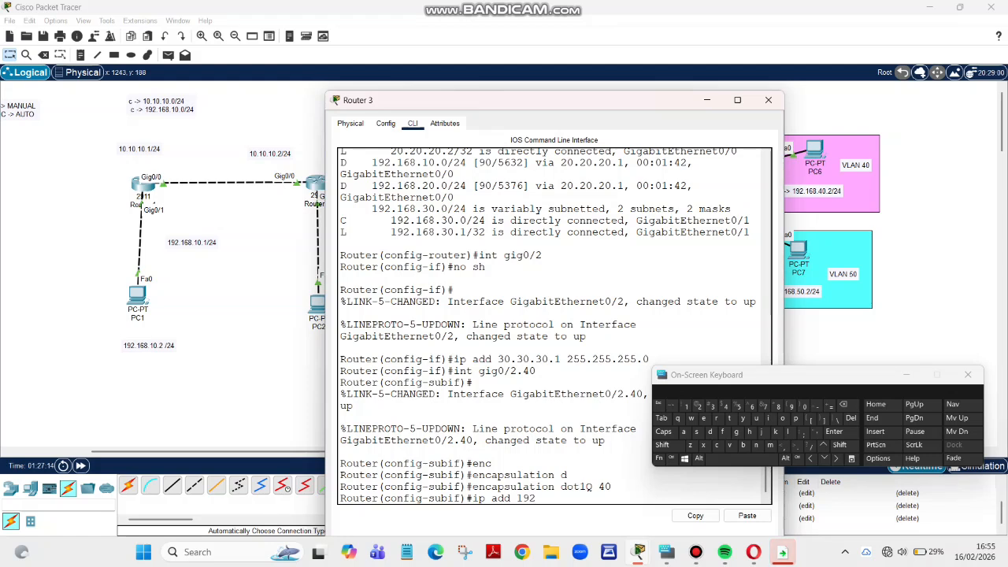
pyautogui.write('.168.')
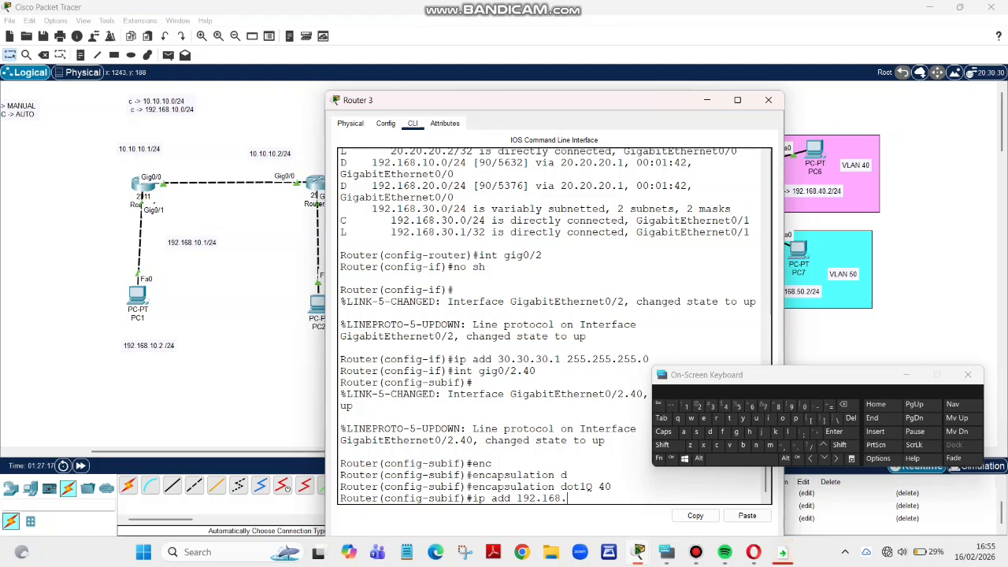
pyautogui.write('40.1')
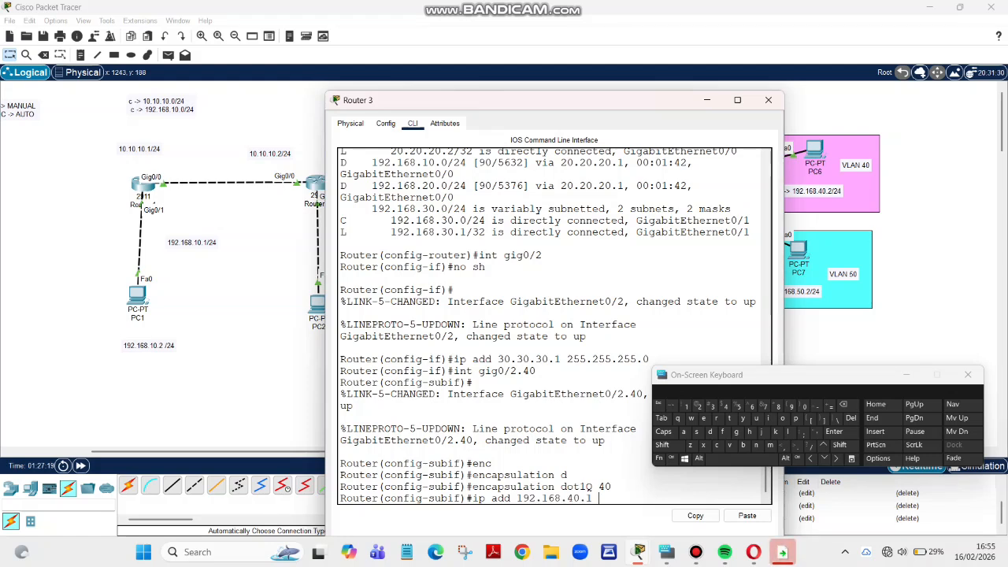
pyautogui.write(' 255.255.')
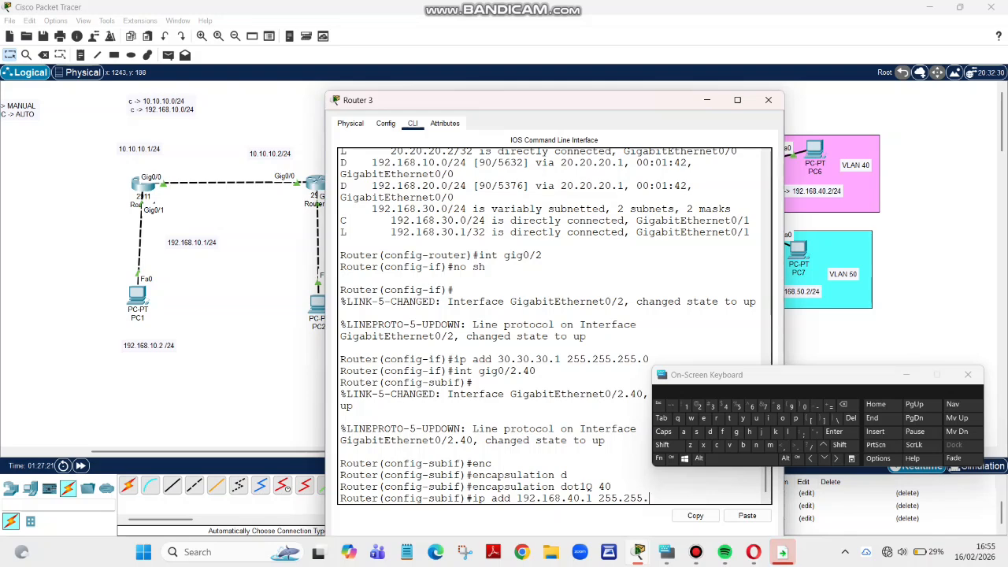
pyautogui.write('255.0')
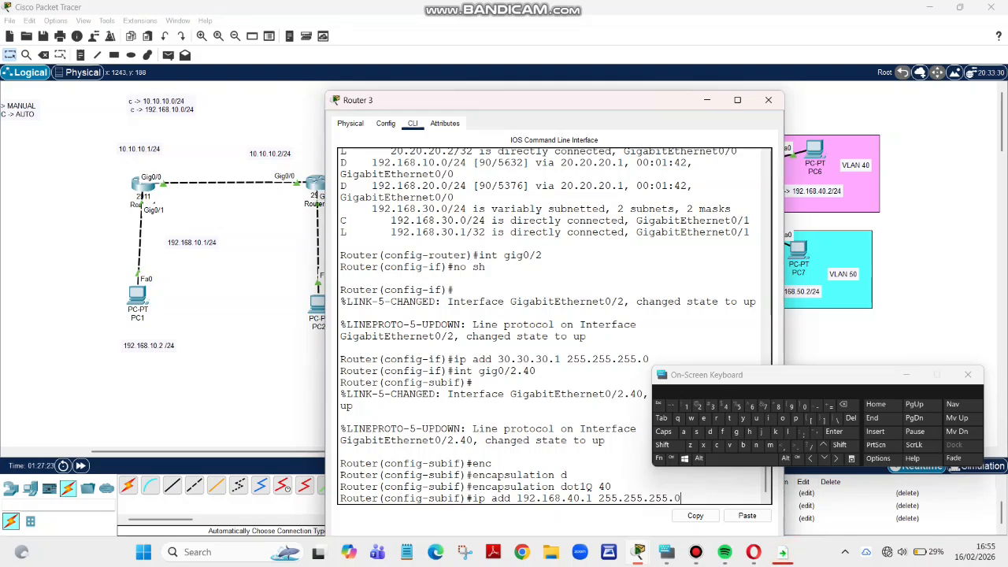
pyautogui.press('Return')
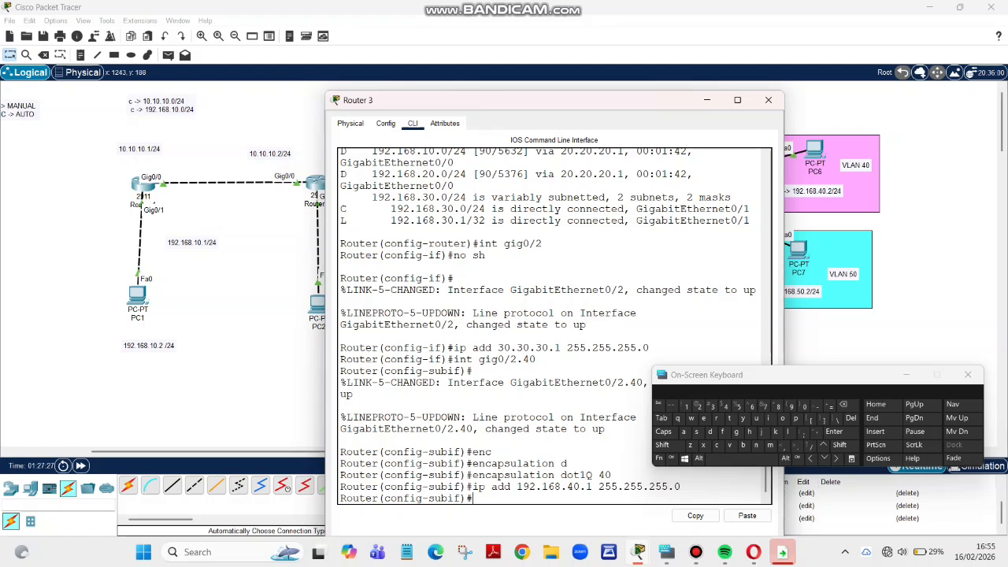
# Step: Create the VLAN 50 subinterface on Router 3 with int gig0/2.50
pyautogui.press('Up')
pyautogui.press('Up')
pyautogui.press('Up')
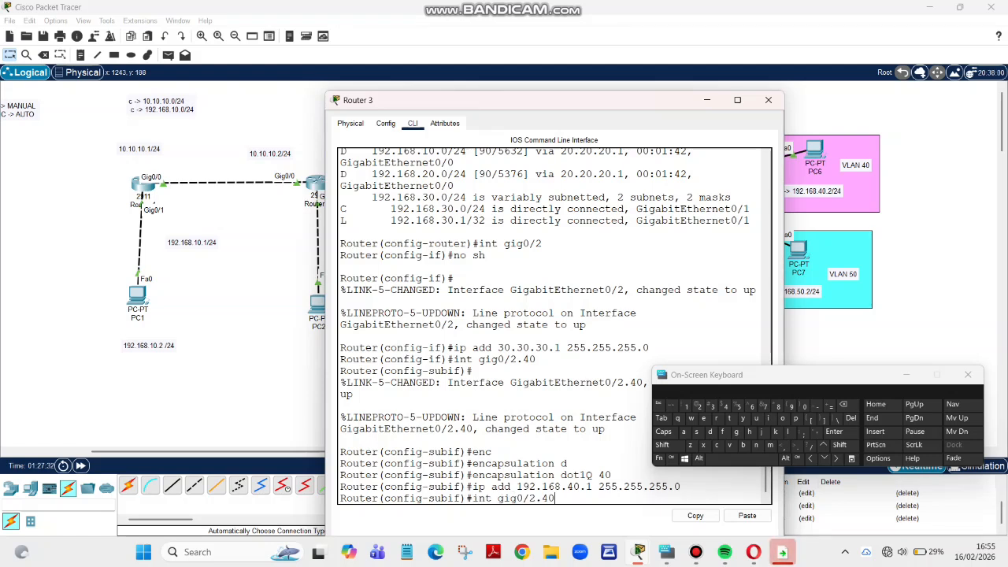
pyautogui.press('BackSpace')
pyautogui.press('BackSpace')
pyautogui.write('50')
pyautogui.press('Return')
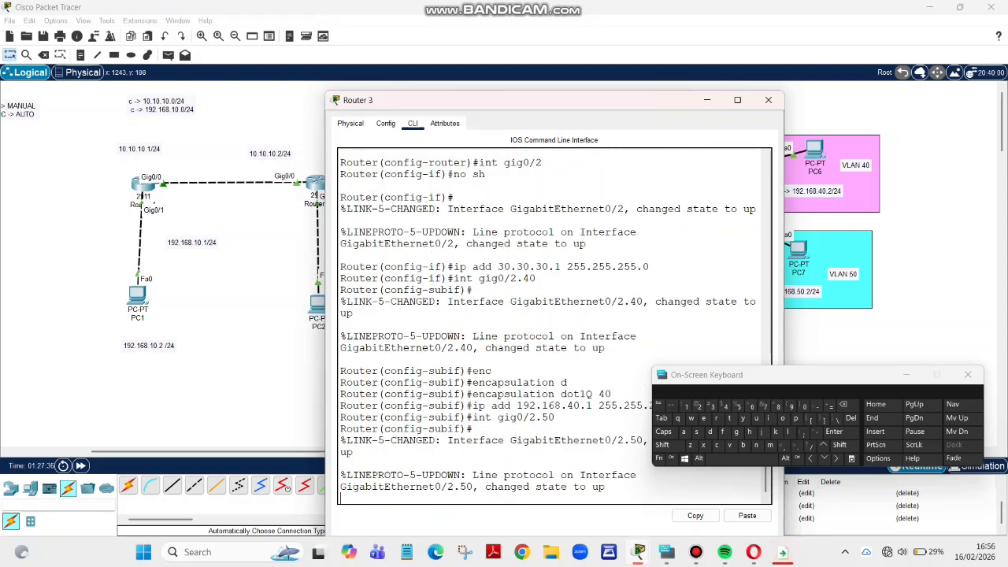
pyautogui.press('Up')
pyautogui.press('BackSpace')
pyautogui.press('BackSpace')
pyautogui.press('BackSpace')
pyautogui.press('BackSpace')
pyautogui.press('BackSpace')
pyautogui.press('BackSpace')
pyautogui.press('BackSpace')
pyautogui.press('BackSpace')
pyautogui.press('BackSpace')
pyautogui.press('BackSpace')
pyautogui.press('BackSpace')
pyautogui.press('BackSpace')
pyautogui.press('BackSpace')
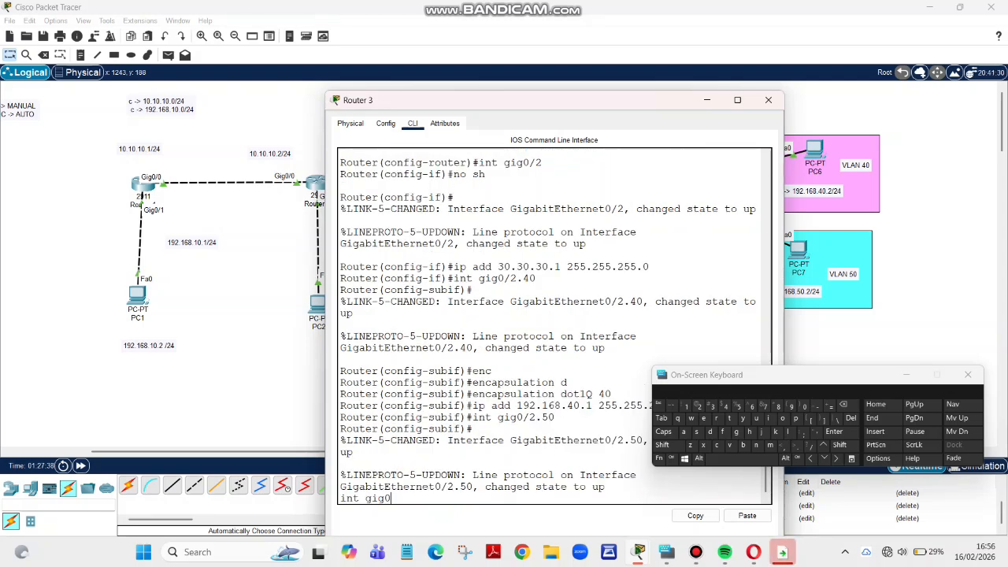
pyautogui.press('Return')
# Step: Set the VLAN 50 subinterface's trunk tagging with encapsulation dot1Q 50
pyautogui.press('Up')
pyautogui.press('Up')
pyautogui.press('Up')
pyautogui.press('Up')
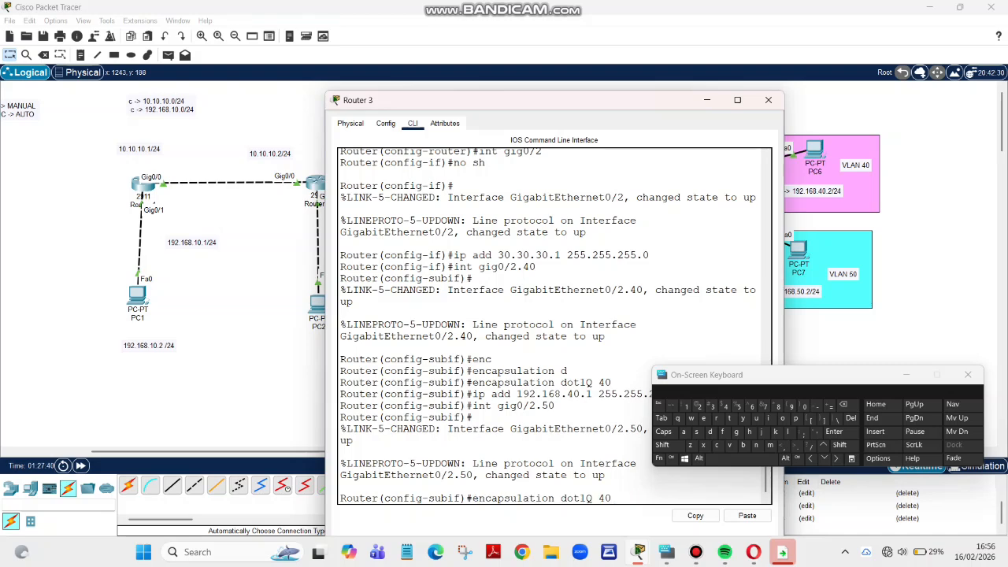
pyautogui.press('Down')
pyautogui.press('BackSpace')
pyautogui.press('BackSpace')
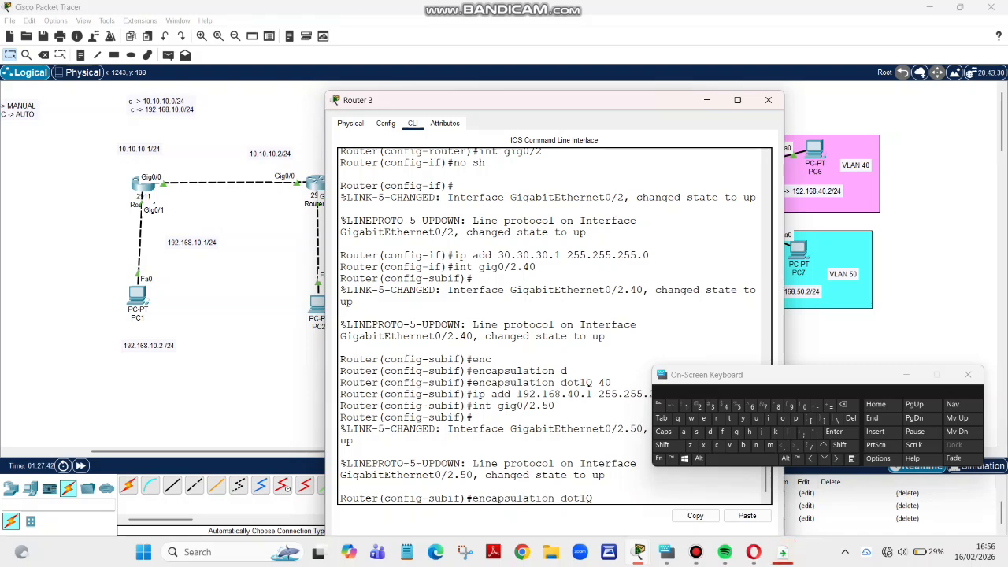
pyautogui.write('50')
pyautogui.press('Return')
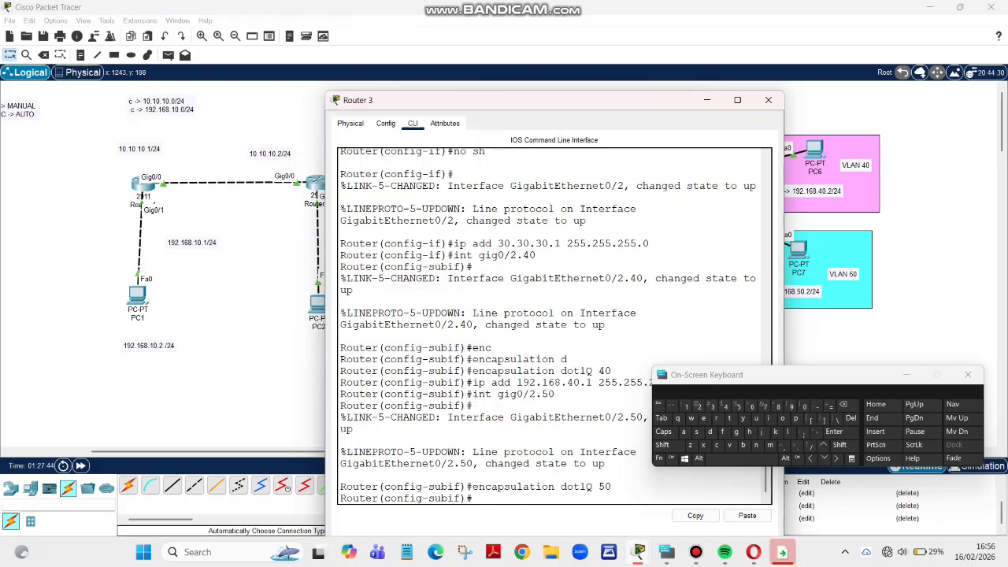
# Step: Assign Router 3's subinterface gig0/2.50 its gateway address with ip add 192.168.50.1 255.255.255.0
pyautogui.press('Up')
pyautogui.press('Up')
pyautogui.press('Up')
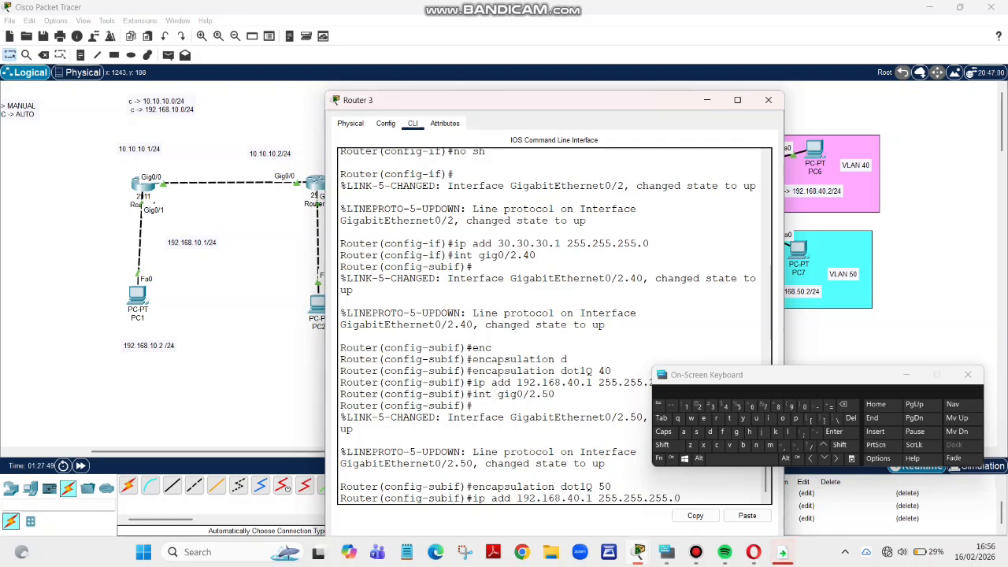
pyautogui.press('Left')
pyautogui.press('Left')
pyautogui.press('Left')
pyautogui.press('Left')
pyautogui.press('Left')
pyautogui.press('Left')
pyautogui.press('Left')
pyautogui.press('Left')
pyautogui.press('Left')
pyautogui.press('Left')
pyautogui.press('Left')
pyautogui.press('Left')
pyautogui.press('Left')
pyautogui.press('Left')
pyautogui.press('Left')
pyautogui.press('Left')
pyautogui.press('Left')
pyautogui.press('BackSpace')
pyautogui.write('5')
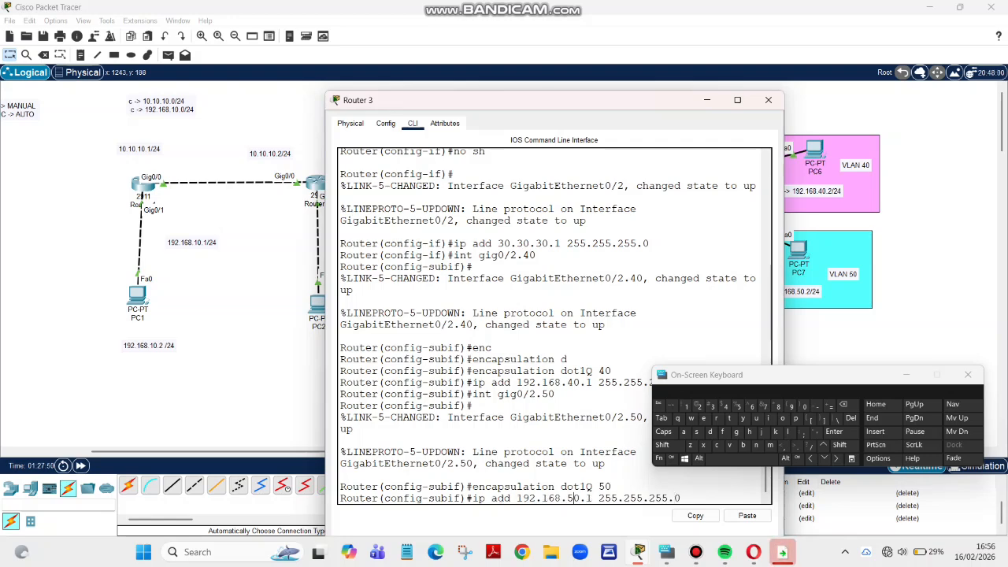
pyautogui.press('Return')
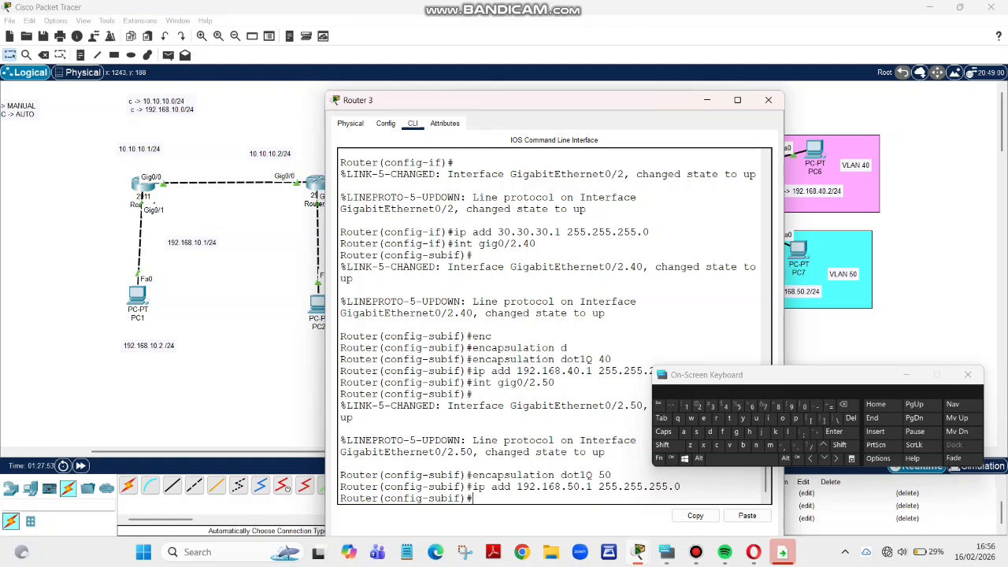
# Step: Run do sh ip int brief on Router 3, examine the gig0/2.40 and gig0/2.50 entries, and close the router's window
pyautogui.write('do')
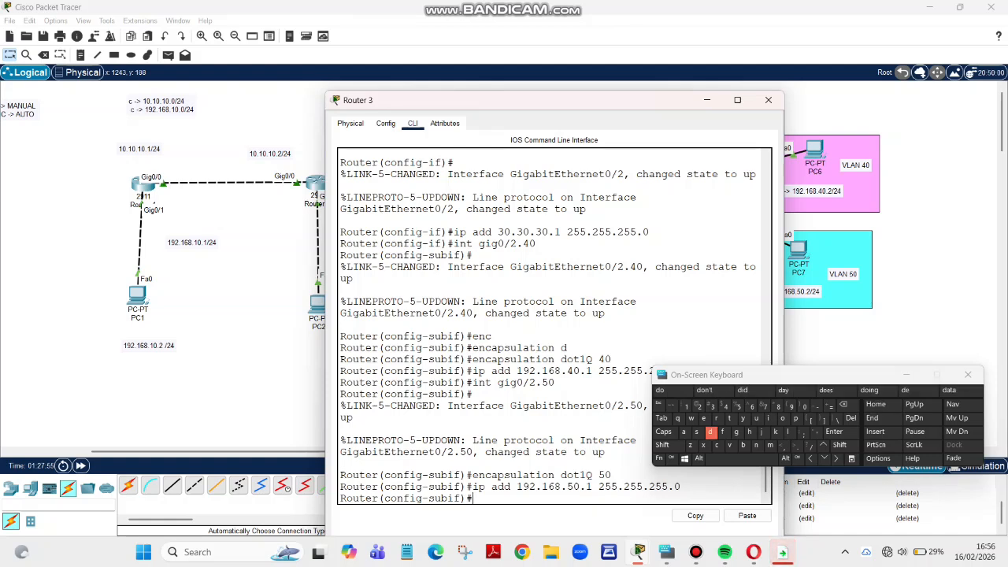
pyautogui.write(' sh')
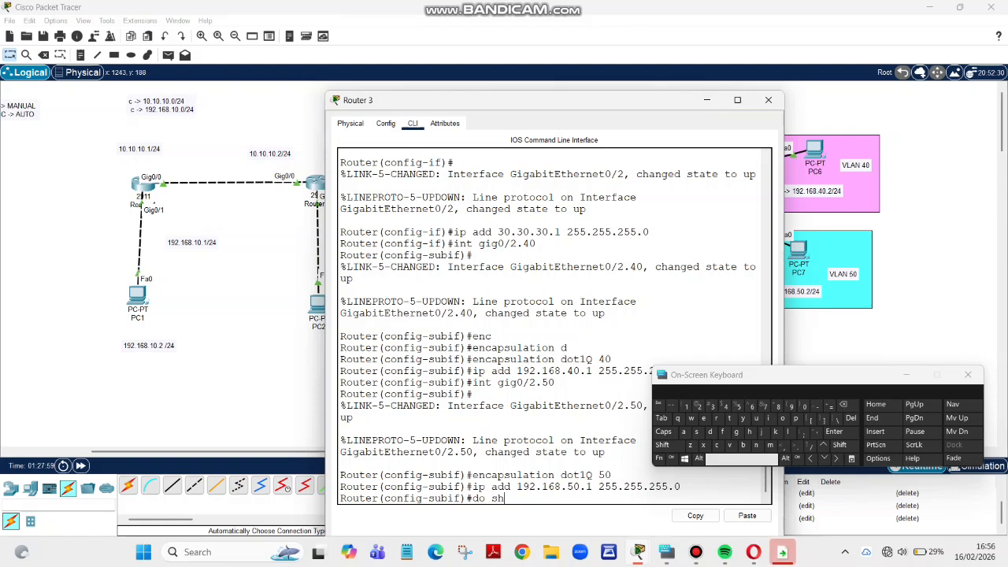
pyautogui.write('i')
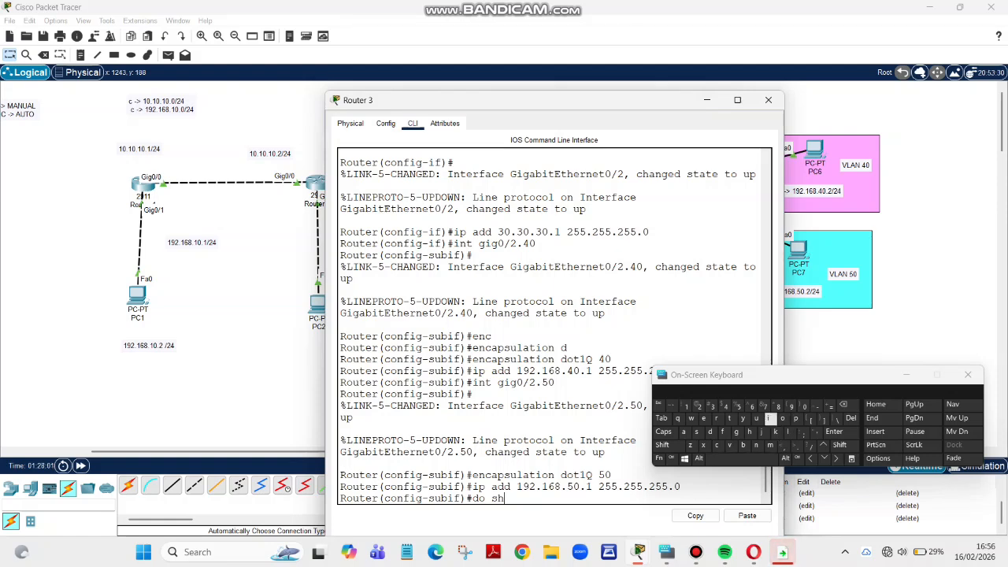
pyautogui.write('p')
pyautogui.press('BackSpace')
pyautogui.write('i')
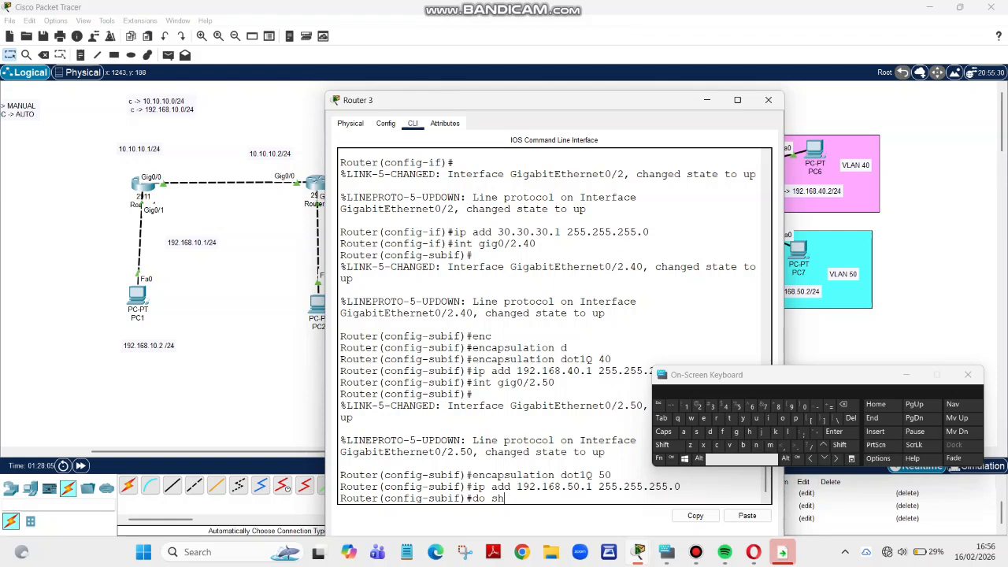
pyautogui.write('p ')
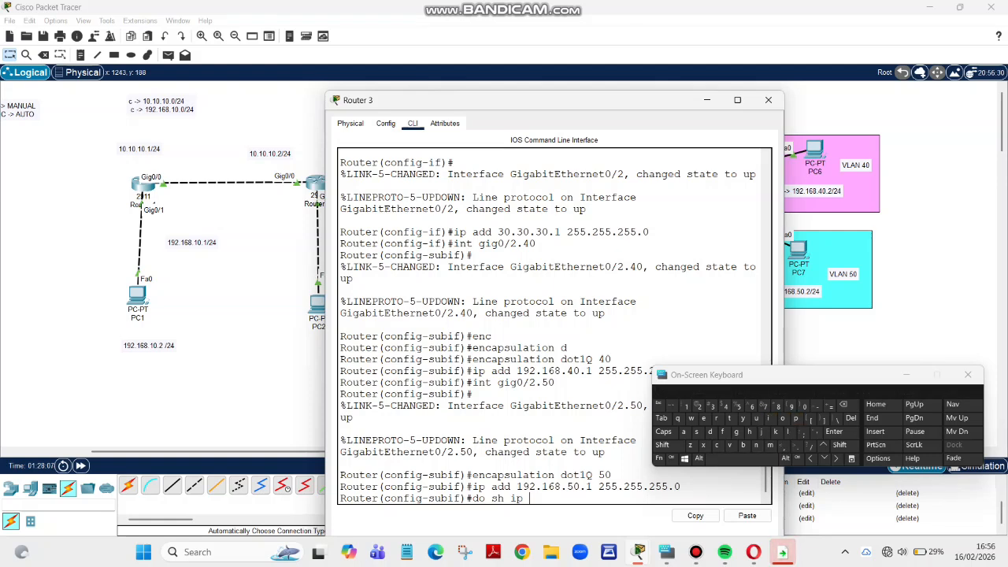
pyautogui.write('int')
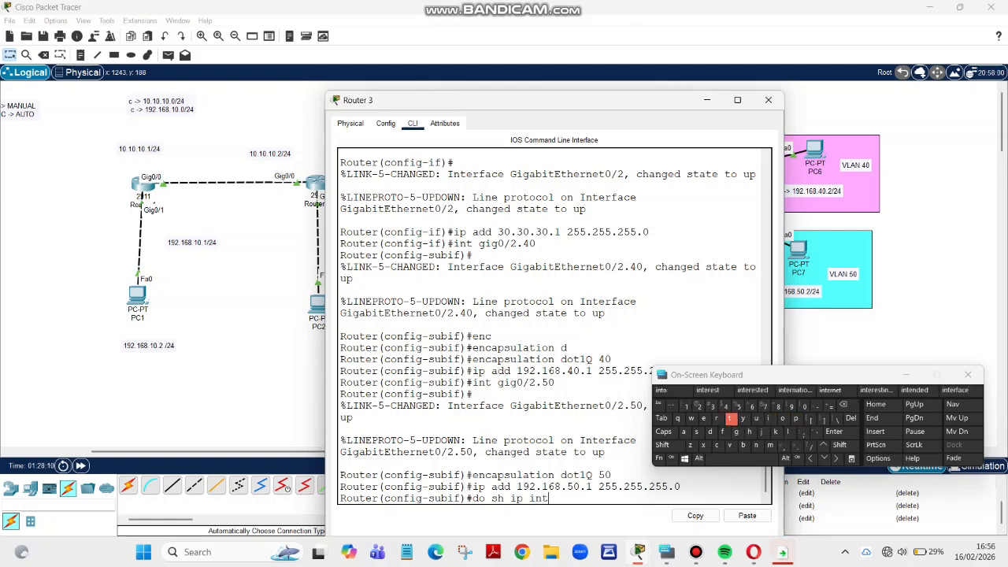
pyautogui.write(' br')
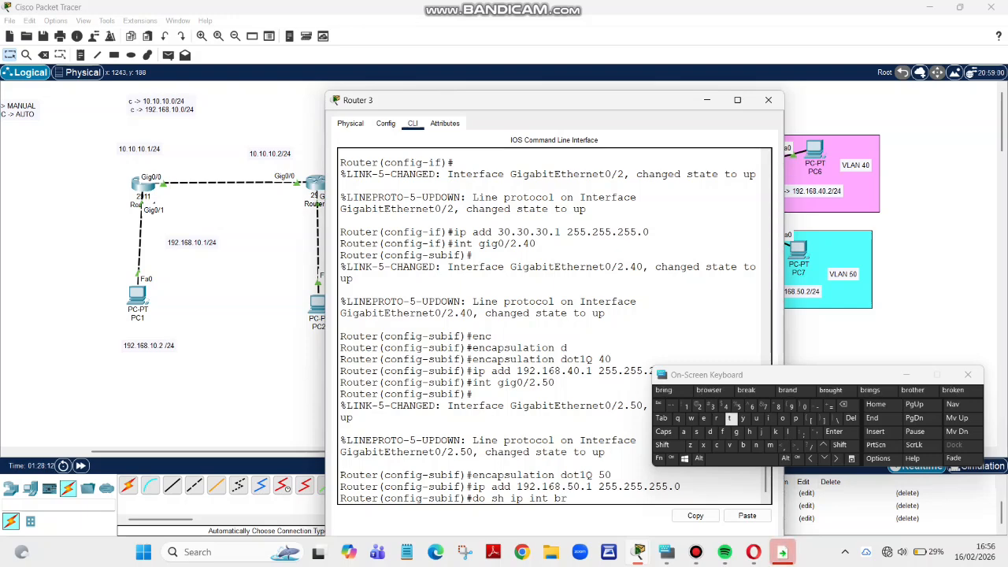
pyautogui.write('ief')
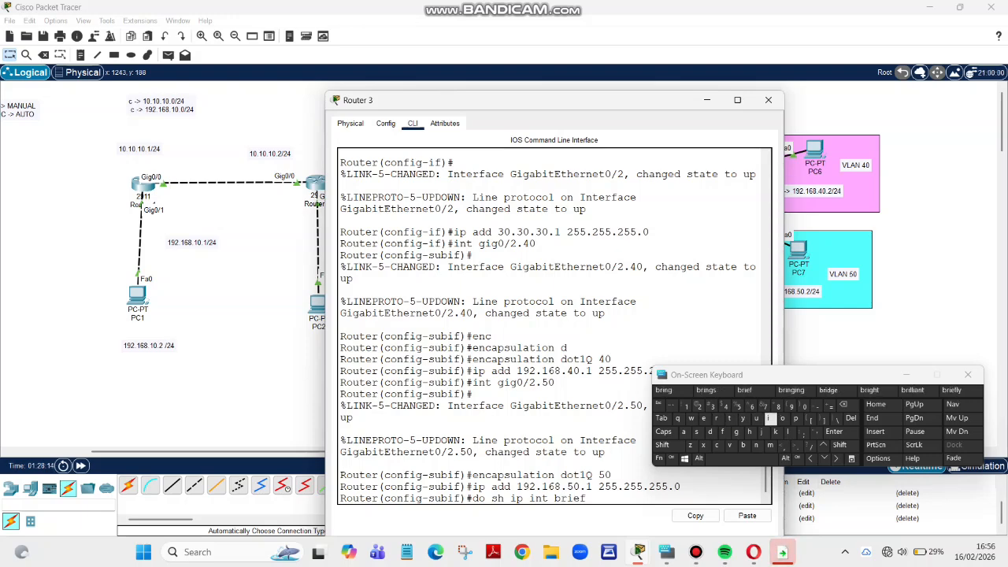
pyautogui.press('Return')
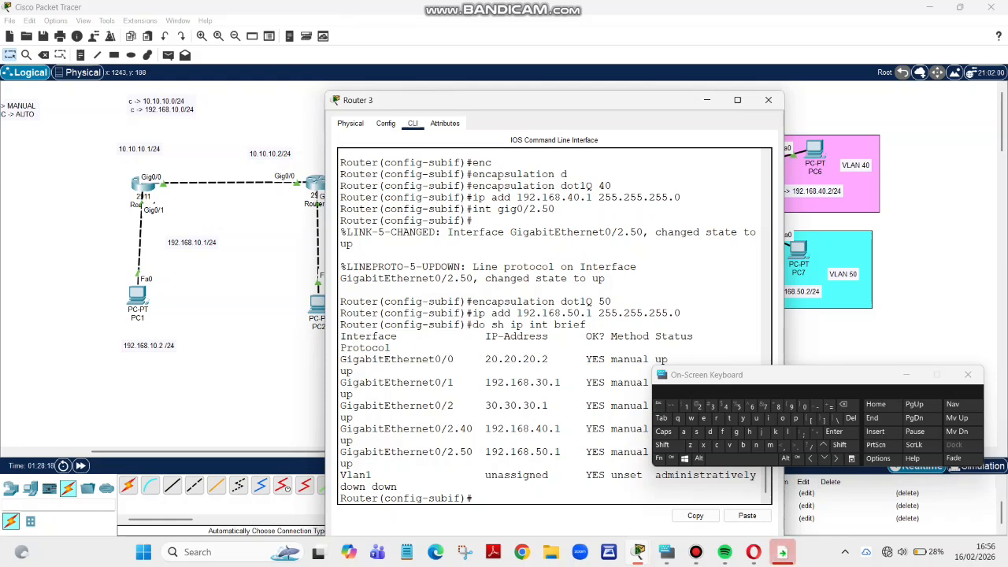
pyautogui.moveTo(746, 377); pyautogui.dragTo(816, 382)
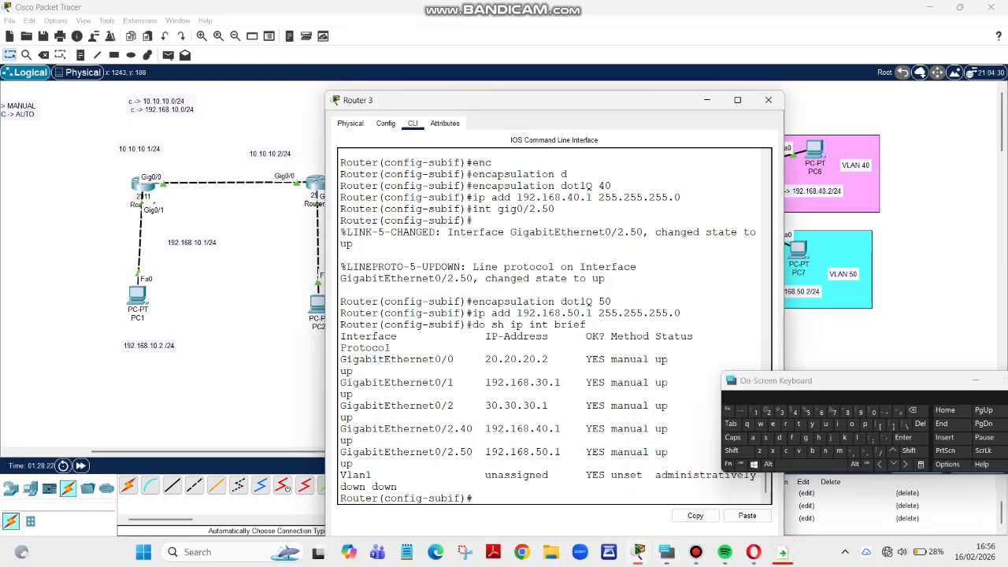
pyautogui.moveTo(340, 428); pyautogui.dragTo(359, 463)
pyautogui.click(474, 498)
pyautogui.click(769, 100)
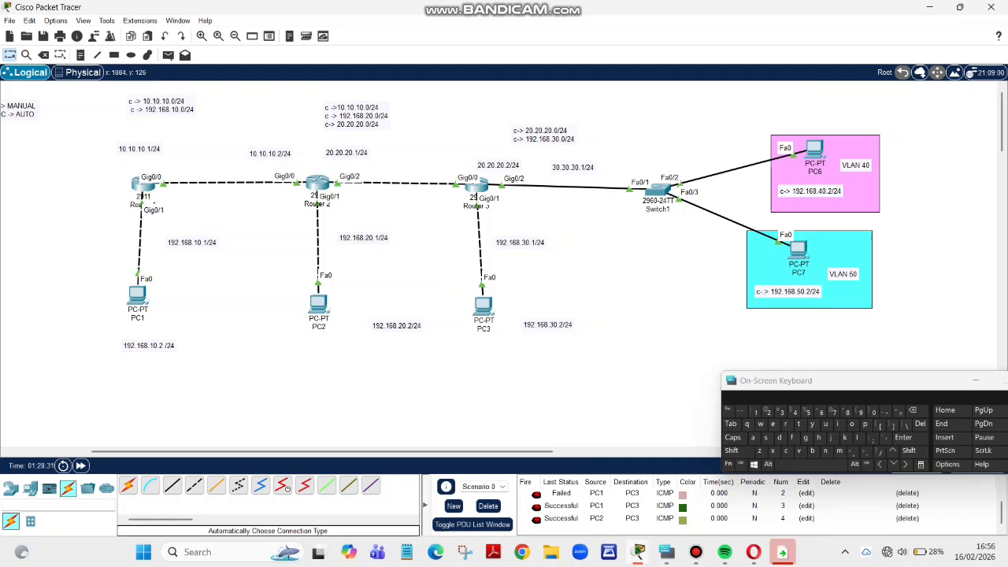
# Step: Assign PC6 the static IPv4 address 192.168.40.2 with subnet mask 255.255.255.0
pyautogui.moveTo(816, 150)
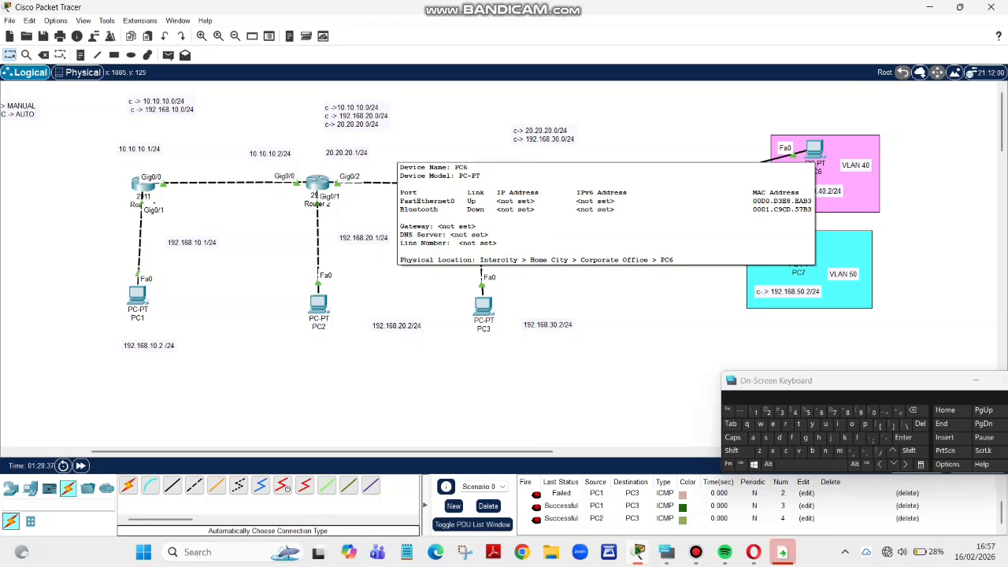
pyautogui.click(816, 150)
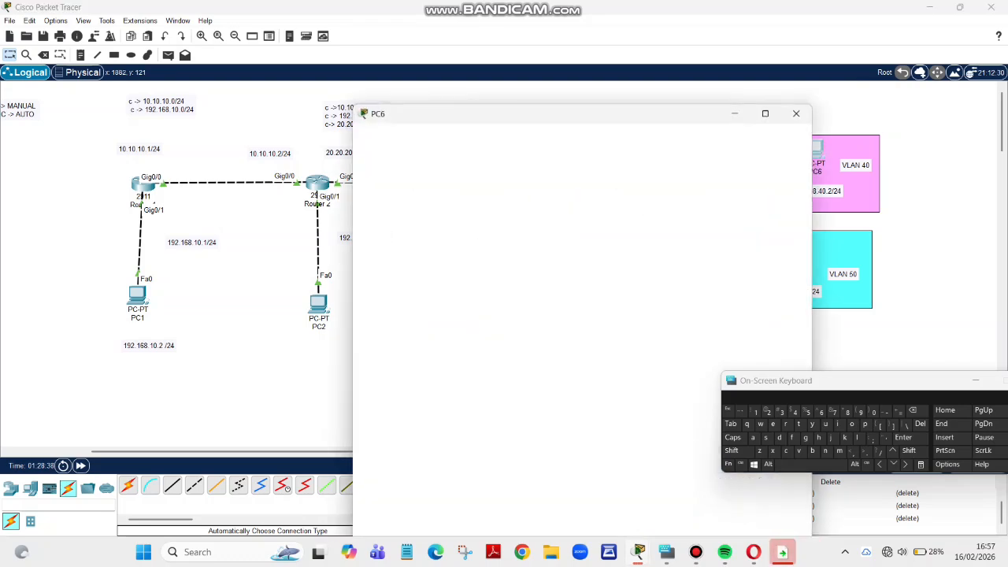
pyautogui.click(448, 101)
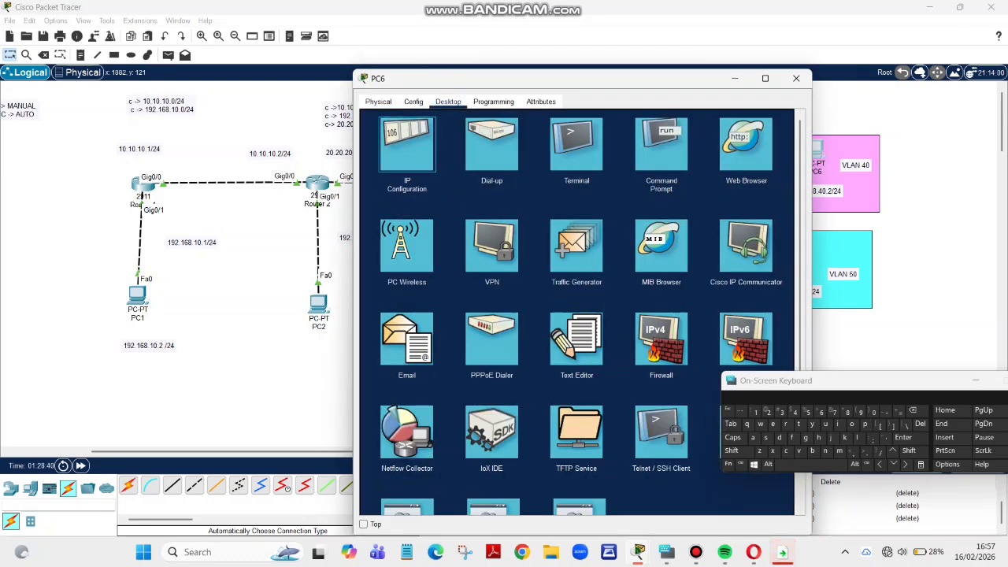
pyautogui.click(406, 144)
pyautogui.write('1')
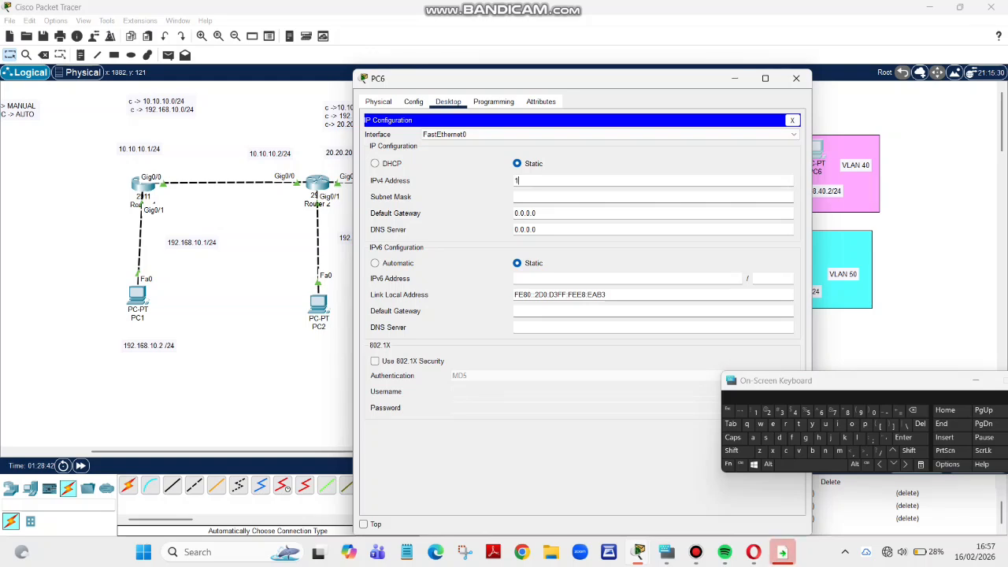
pyautogui.write('92.168.40')
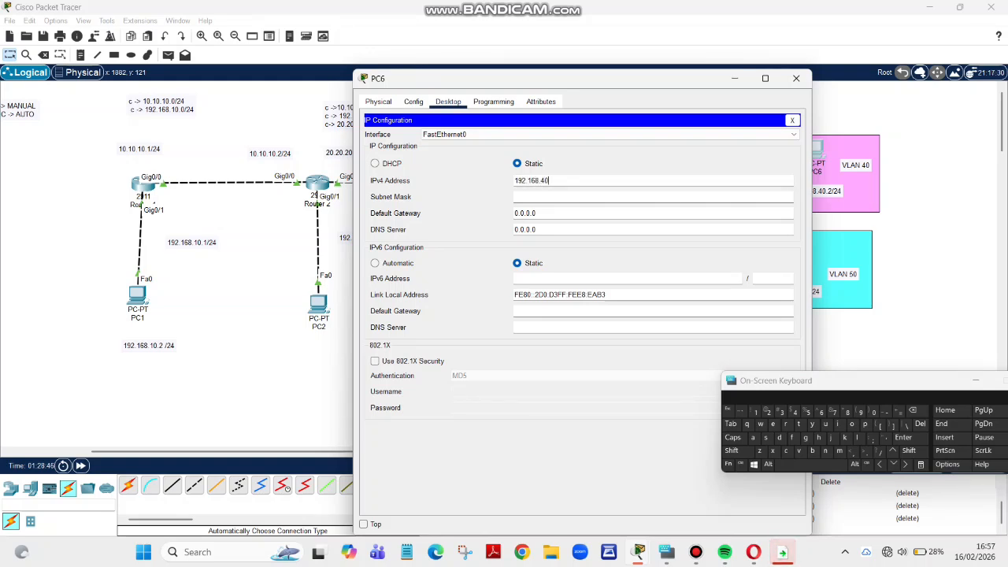
pyautogui.write('.2')
pyautogui.press('Tab')
pyautogui.press('Tab')
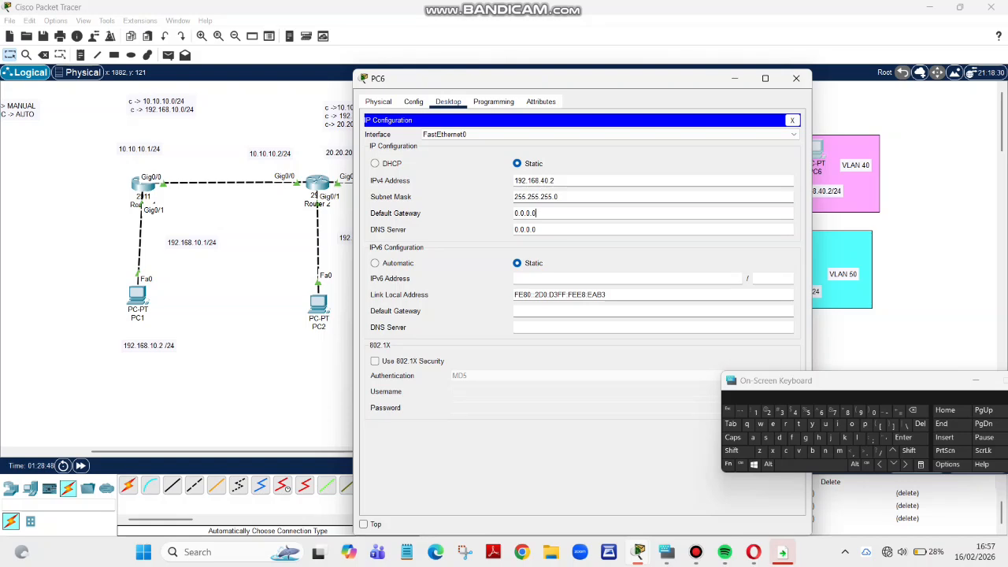
# Step: Set PC6's IPv4 default gateway to 192.168.40.1 and close its window
pyautogui.press('BackSpace')
pyautogui.press('BackSpace')
pyautogui.press('BackSpace')
pyautogui.press('BackSpace')
pyautogui.press('BackSpace')
pyautogui.press('BackSpace')
pyautogui.press('BackSpace')
pyautogui.write('1')
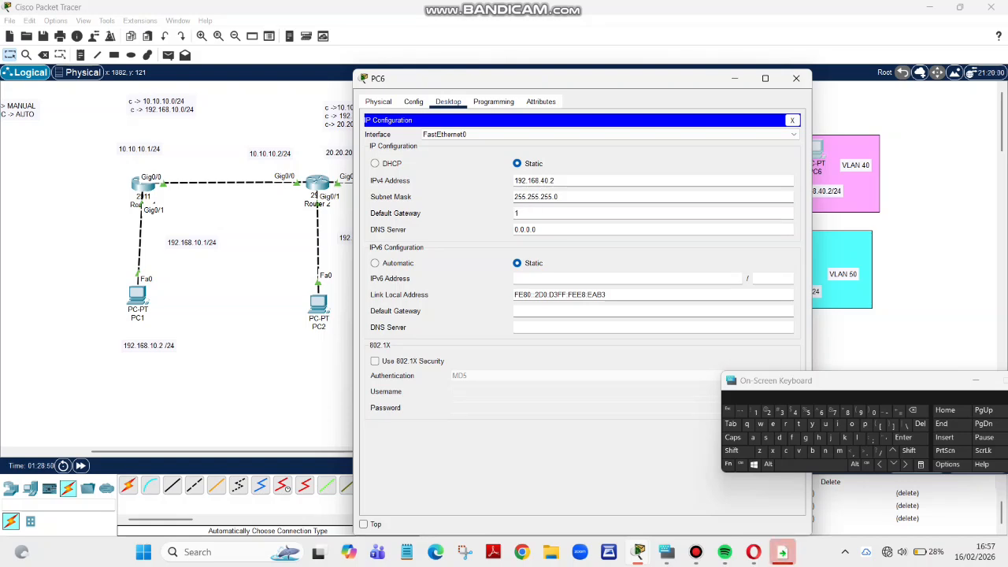
pyautogui.write('92.168')
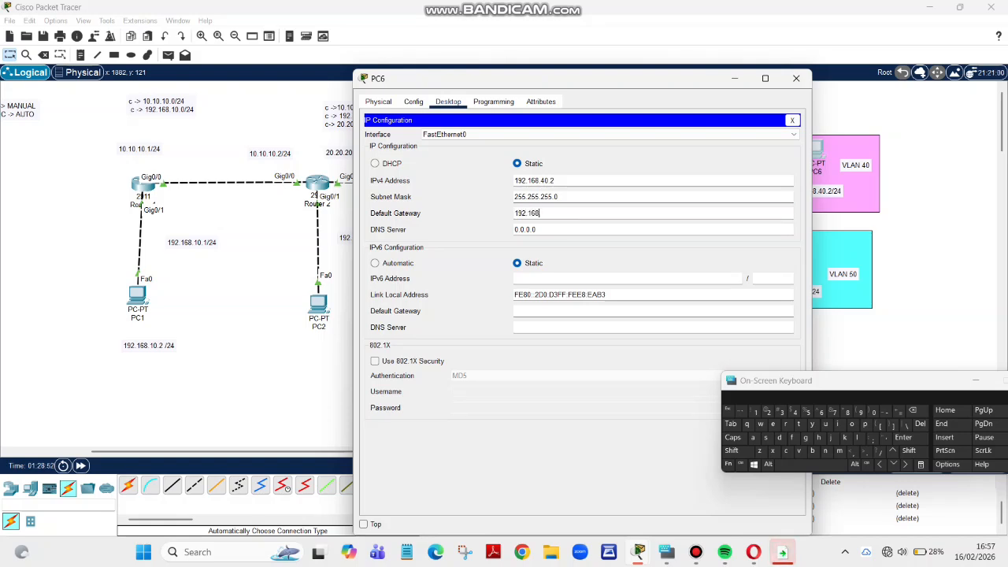
pyautogui.write('.40.1')
pyautogui.click(944, 326)
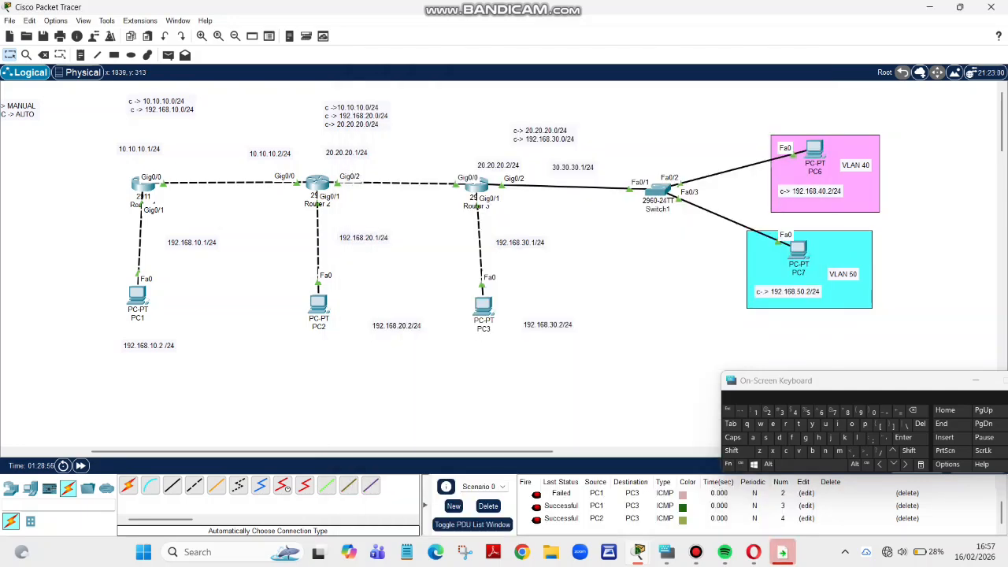
# Step: Assign PC7 the static IPv4 address 192.168.50.2 with subnet mask 255.255.255.0
pyautogui.click(798, 250)
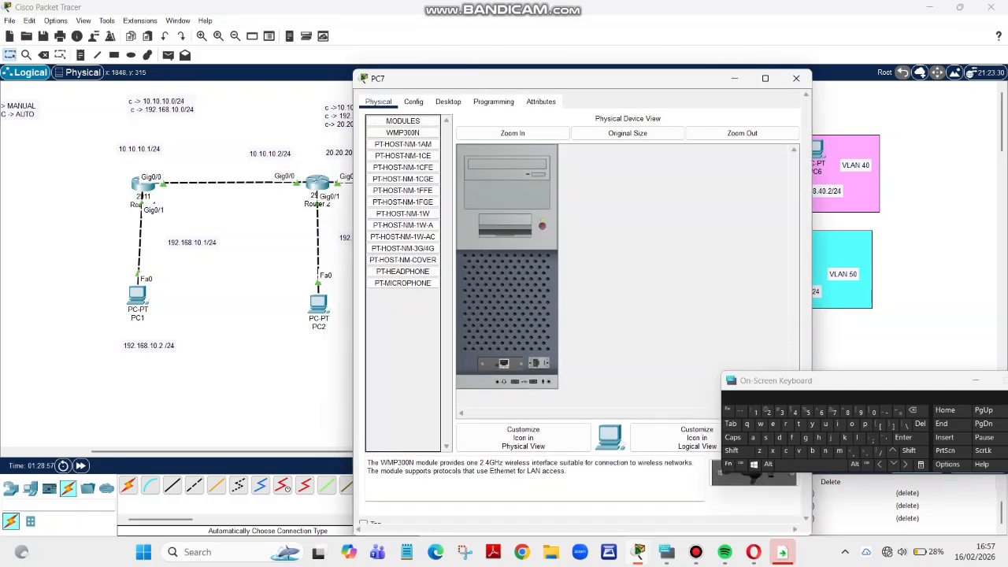
pyautogui.click(448, 102)
pyautogui.click(406, 144)
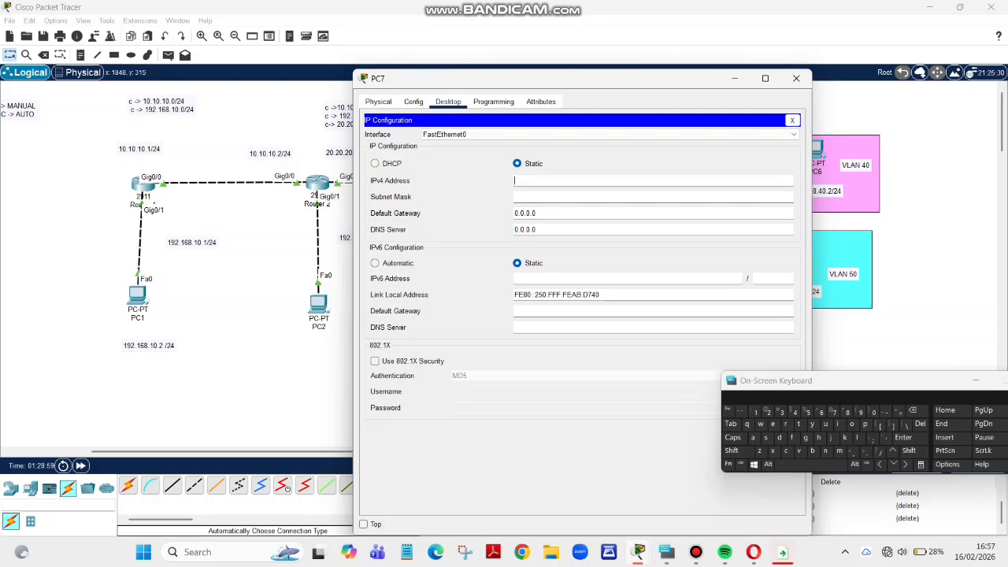
pyautogui.write('192.16')
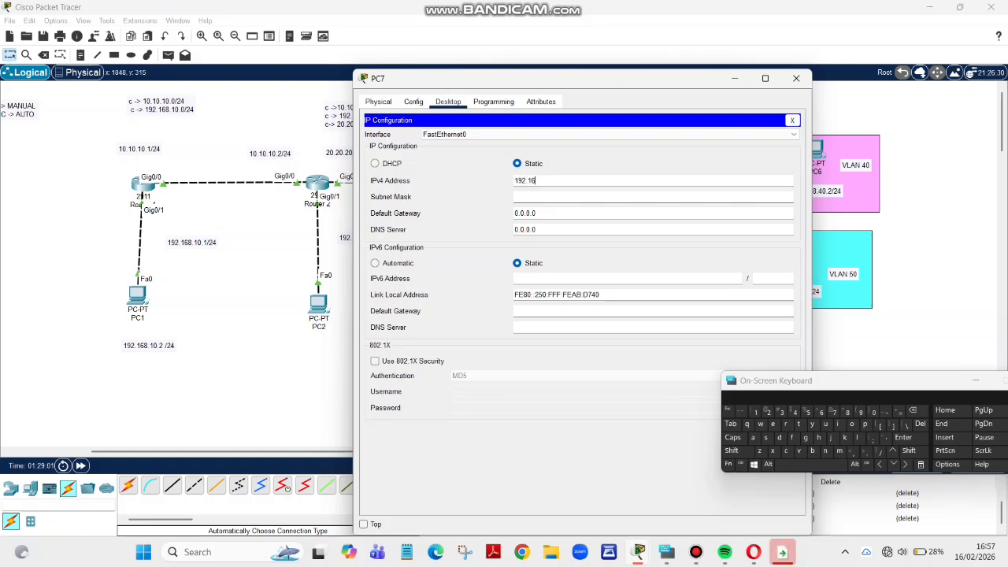
pyautogui.write('8.50')
pyautogui.press('Tab')
pyautogui.press('Tab')
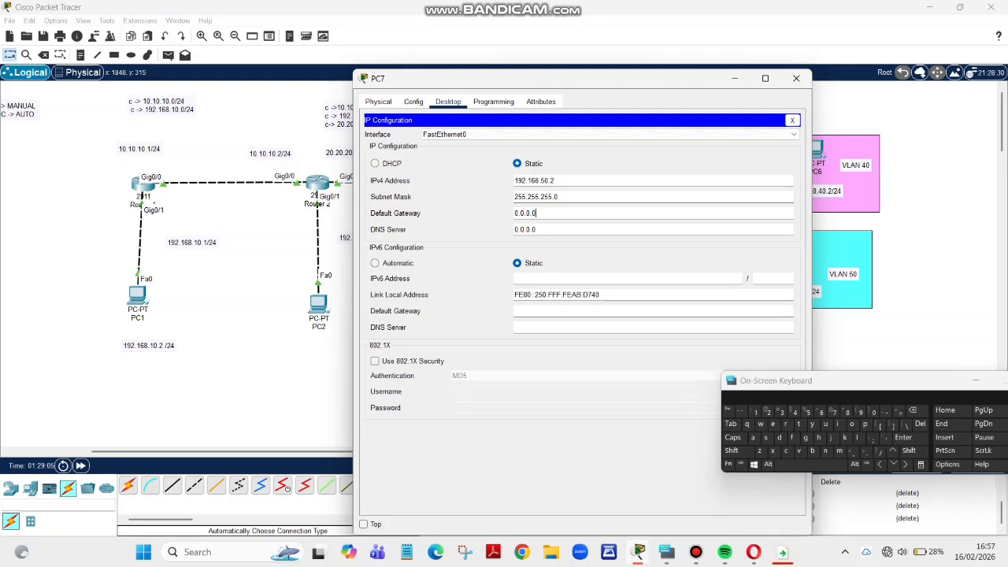
# Step: Set PC7's IPv4 default gateway to 192.168.50.1 and close its window
pyautogui.press('BackSpace')
pyautogui.press('BackSpace')
pyautogui.press('BackSpace')
pyautogui.press('BackSpace')
pyautogui.press('BackSpace')
pyautogui.press('BackSpace')
pyautogui.write('192')
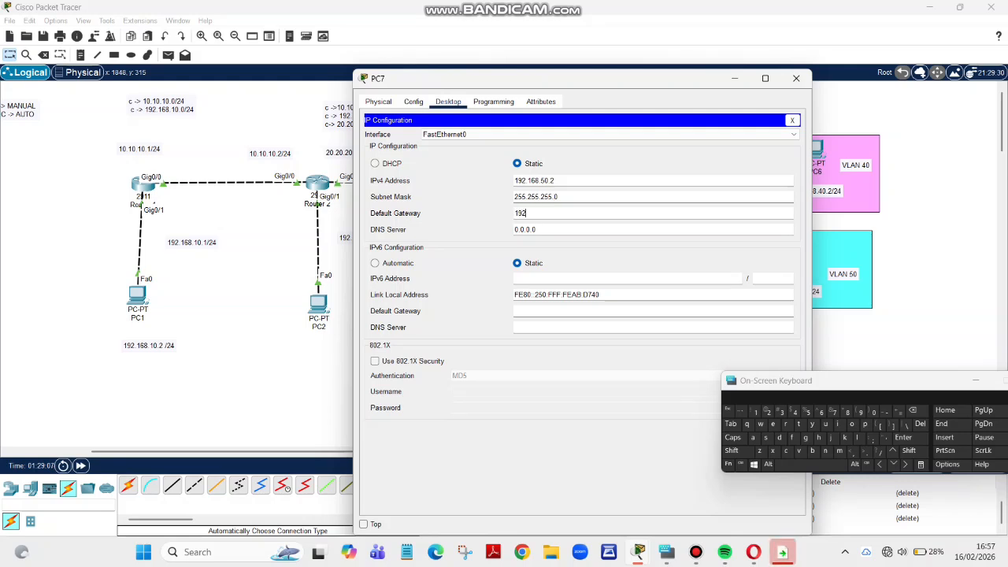
pyautogui.write('.168.50.1')
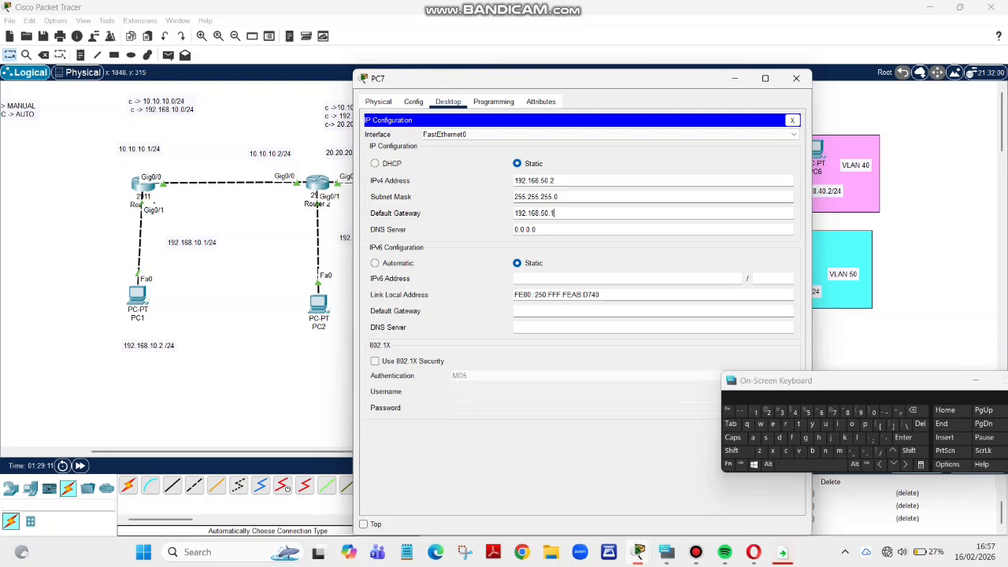
pyautogui.hotkey('alt', 'F4')
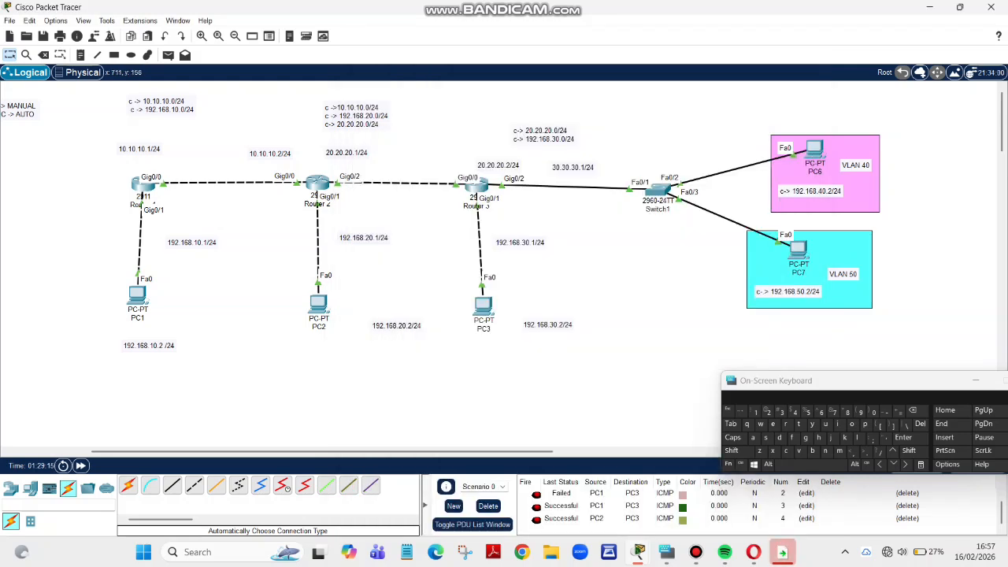
# Step: Delete the old PDU scenario results and test VLAN 40 by sending a simple PDU from PC3 to PC6 twice
pyautogui.click(167, 55)
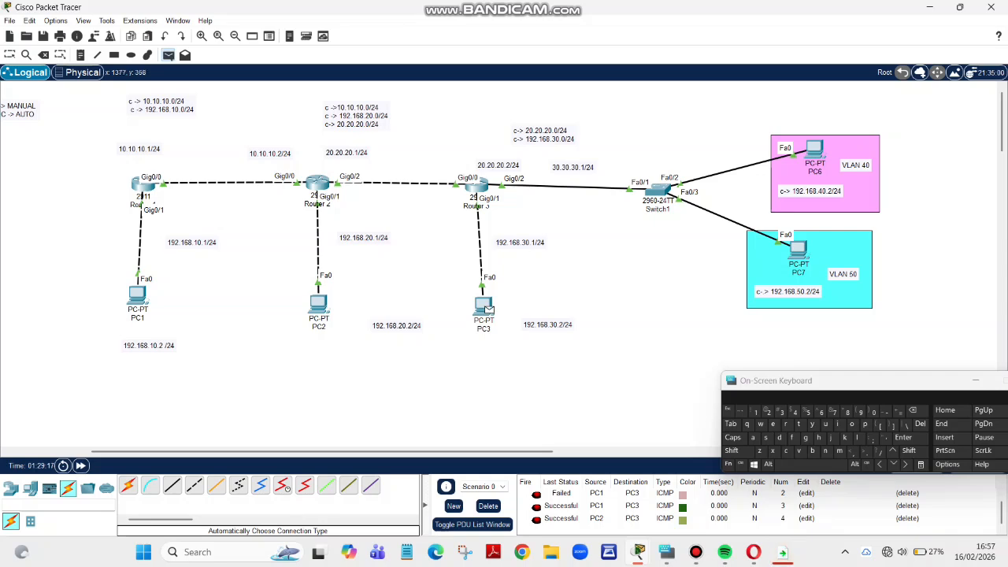
pyautogui.click(488, 505)
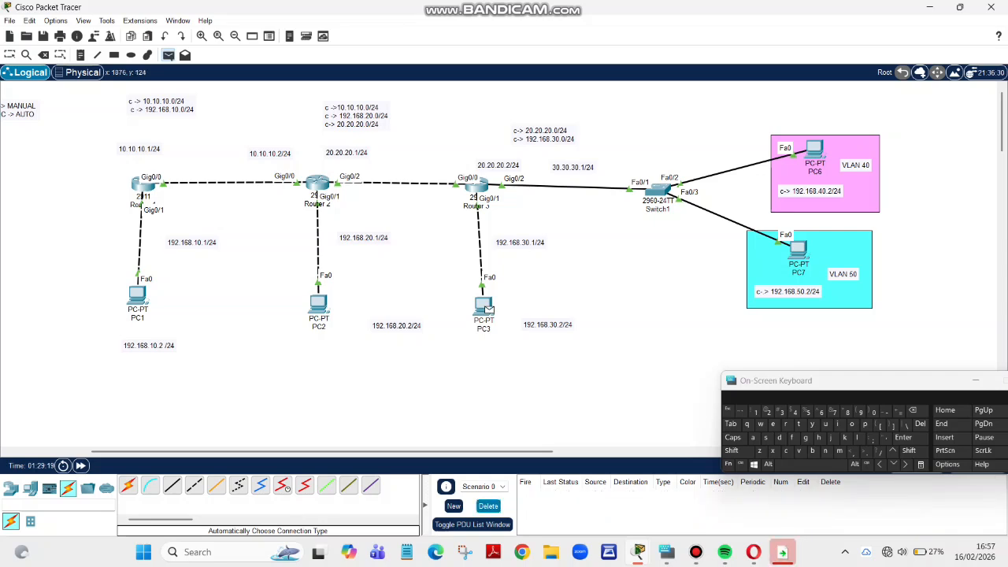
pyautogui.click(485, 304)
pyautogui.click(813, 151)
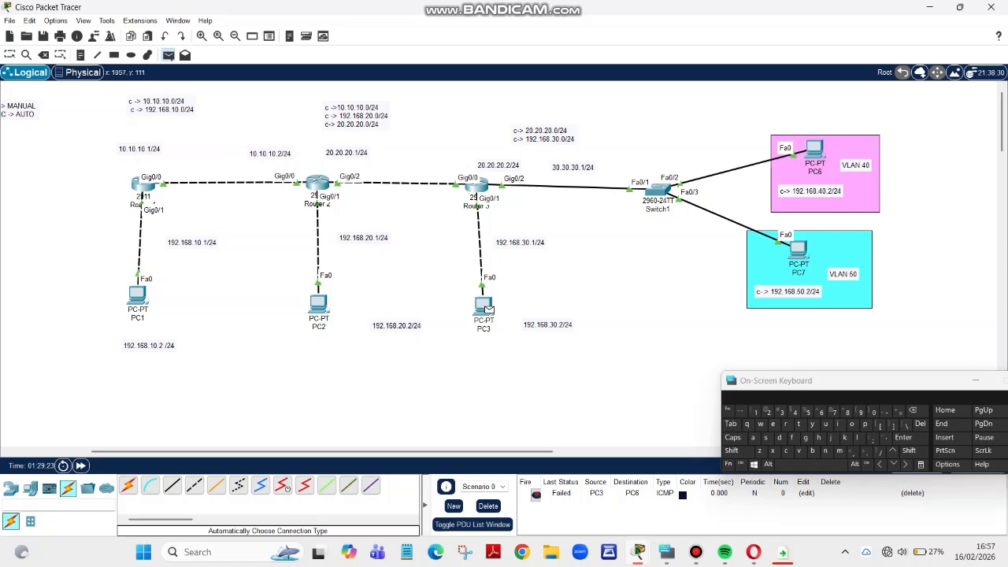
pyautogui.click(485, 305)
pyautogui.click(814, 152)
# Step: Test VLAN 50 connectivity by sending a simple PDU from PC3 to PC7 twice
pyautogui.click(168, 54)
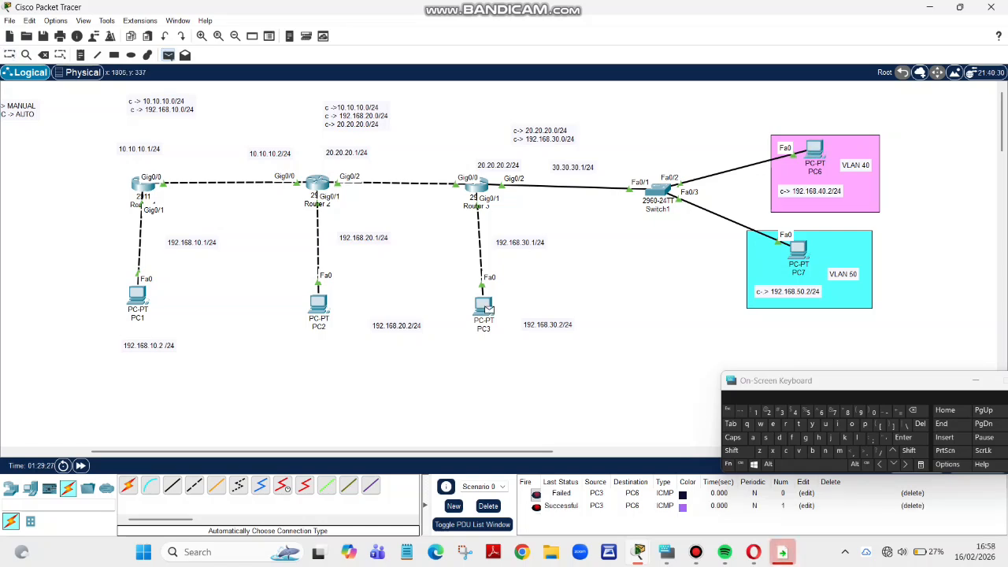
pyautogui.click(485, 305)
pyautogui.click(798, 250)
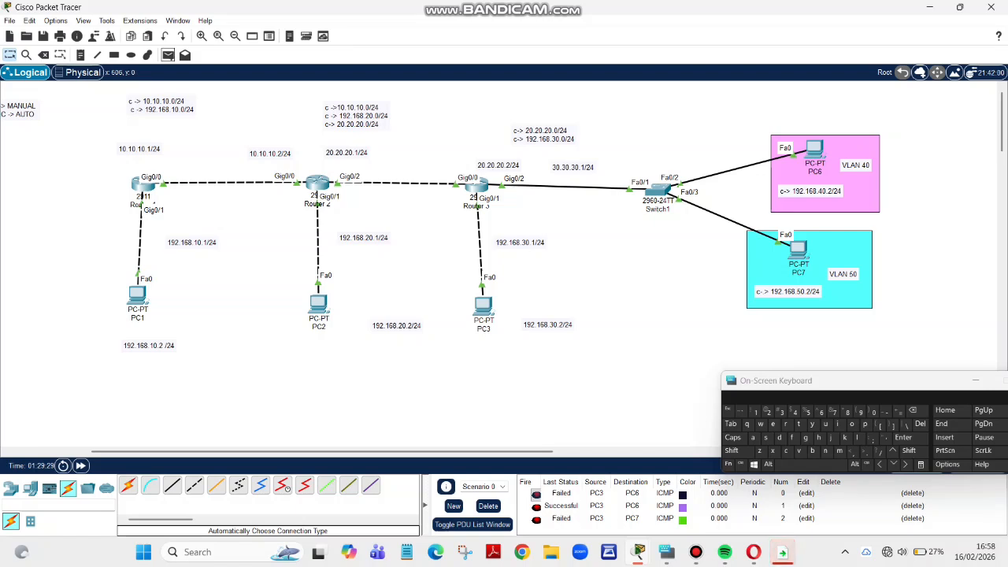
pyautogui.click(168, 55)
pyautogui.click(482, 306)
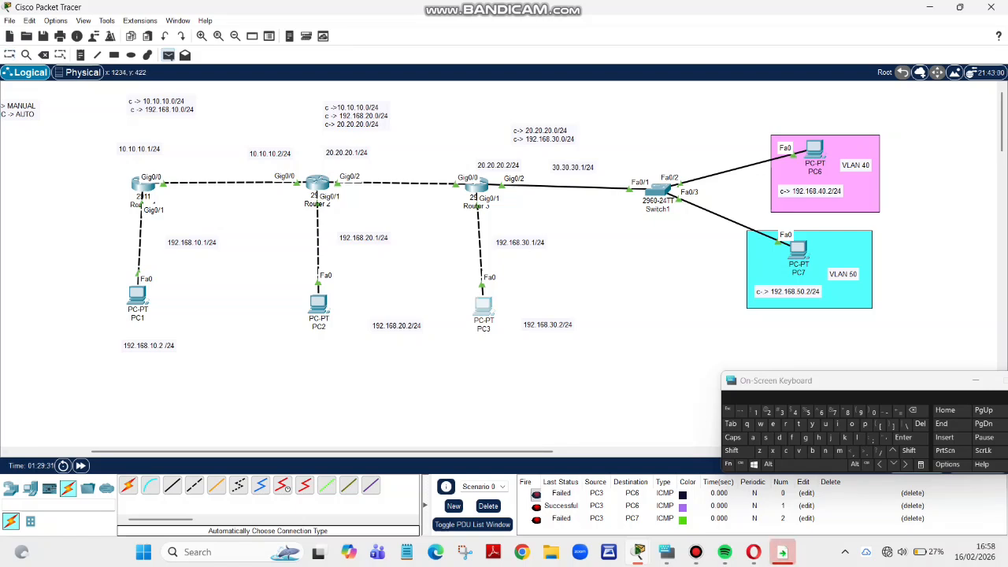
pyautogui.click(797, 250)
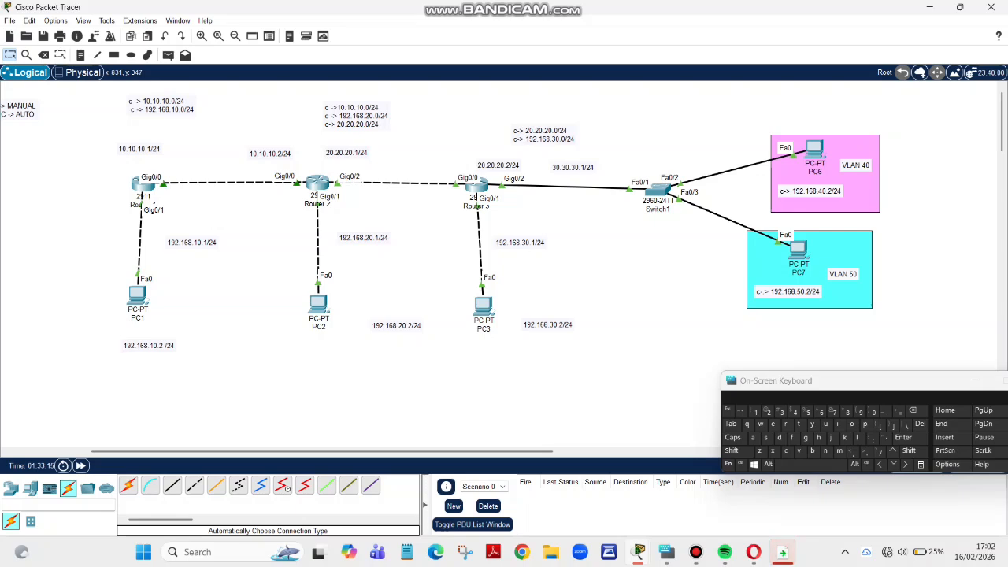
# Step: Test reachability across the routers by sending a simple PDU from PC1 to PC7
pyautogui.hscroll(15, 488, 236)
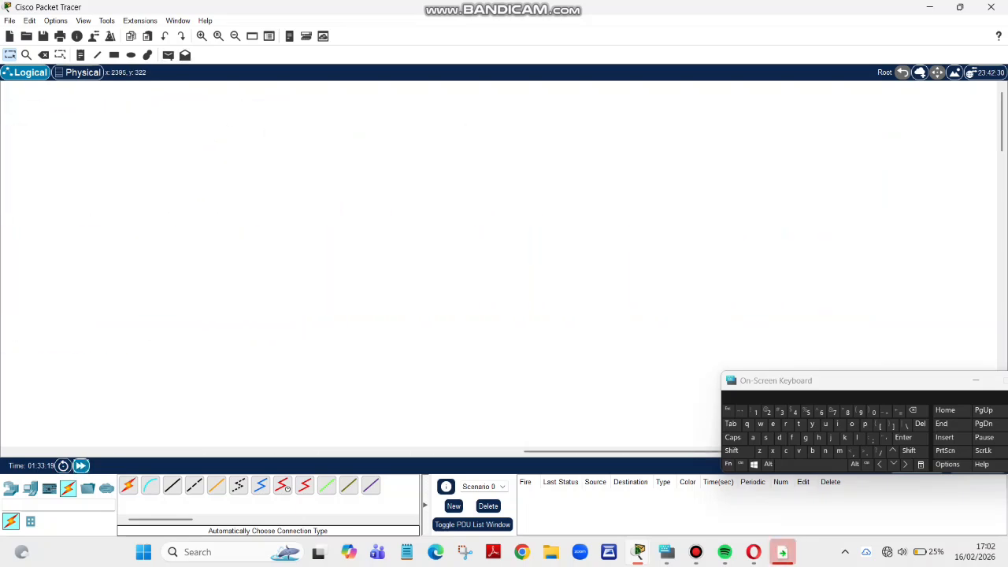
pyautogui.moveTo(594, 451); pyautogui.dragTo(140, 451)
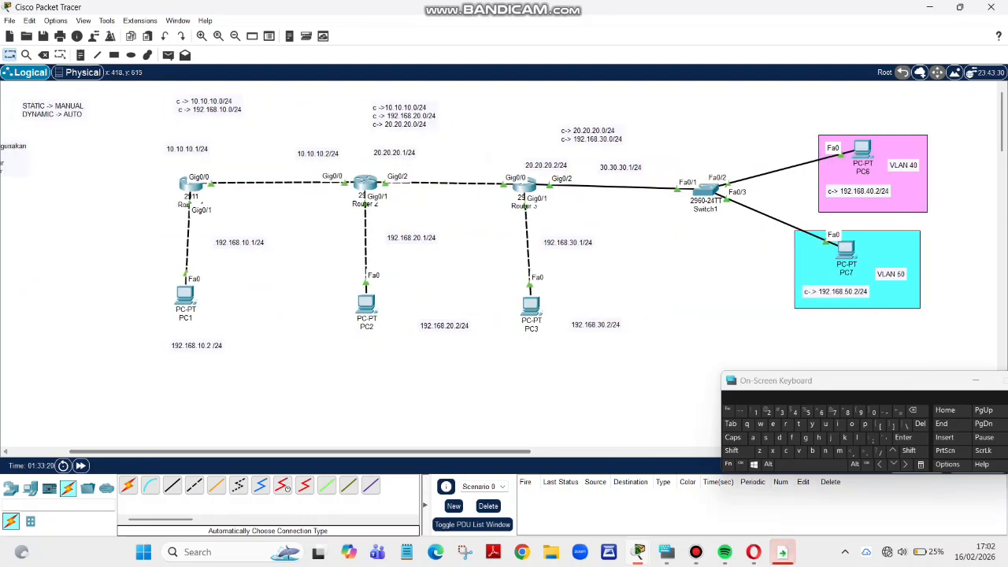
pyautogui.moveTo(470, 451); pyautogui.dragTo(507, 451)
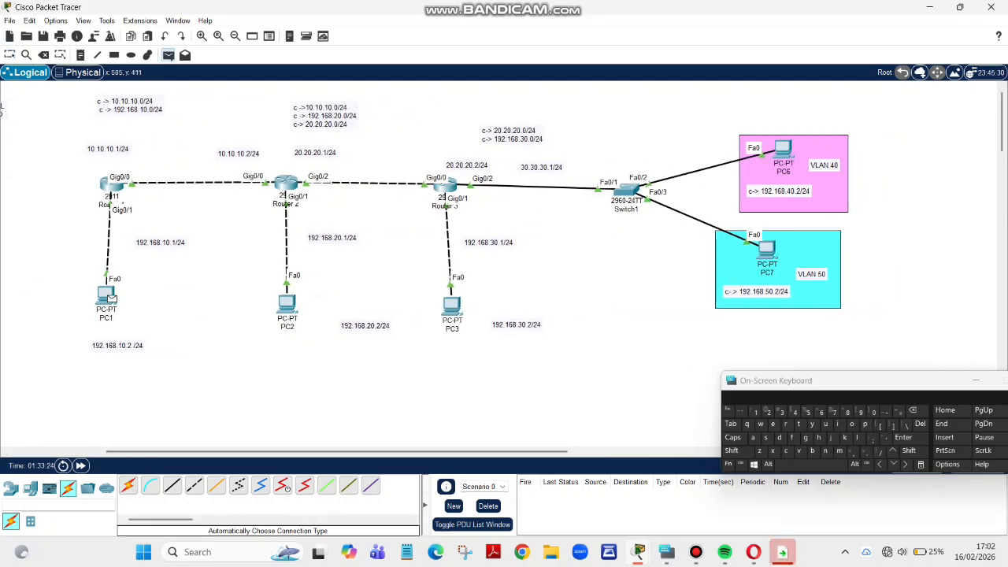
pyautogui.click(109, 297)
pyautogui.click(767, 250)
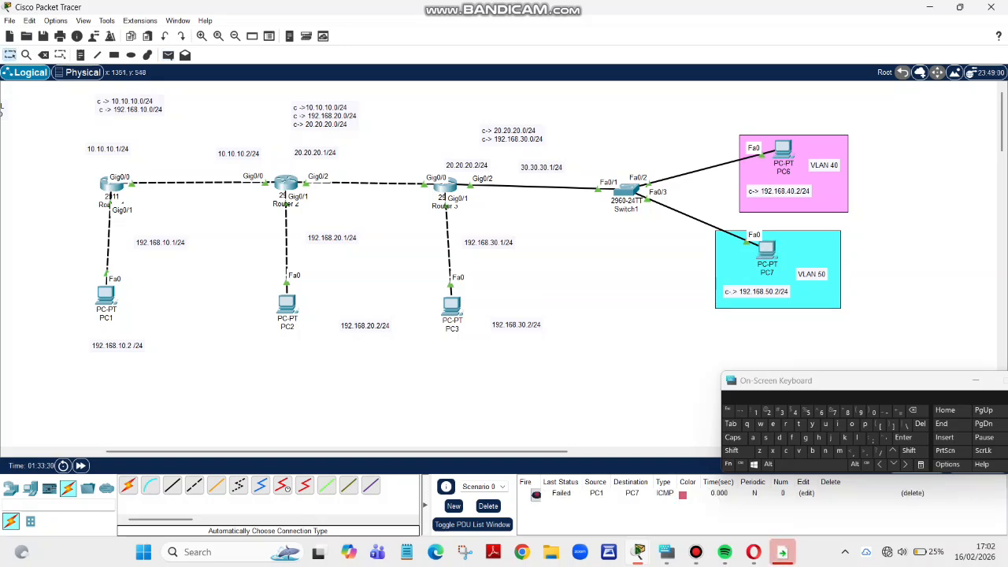
# Step: Enter EIGRP configuration on Router 3 with router eigrp 10
pyautogui.click(445, 185)
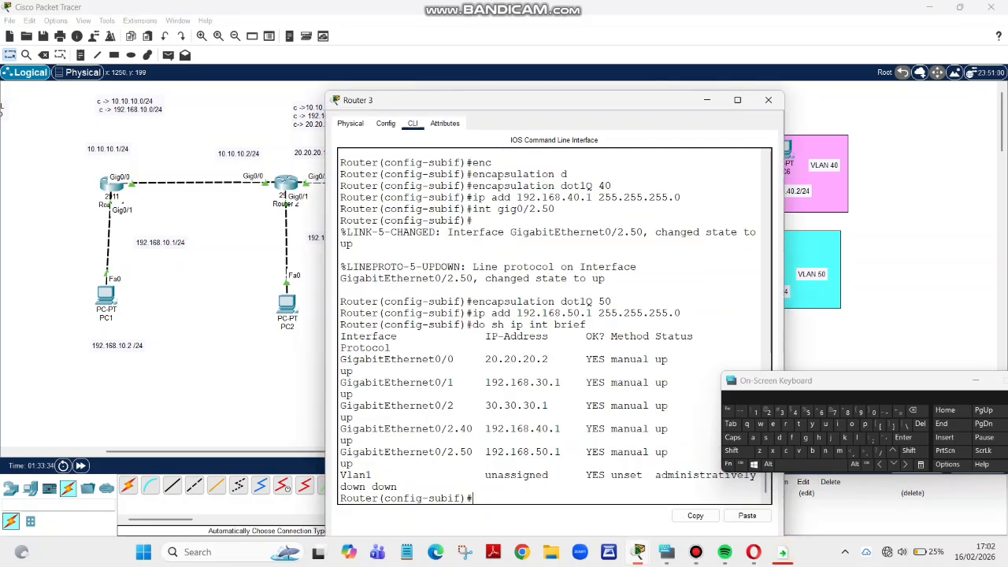
pyautogui.write('router')
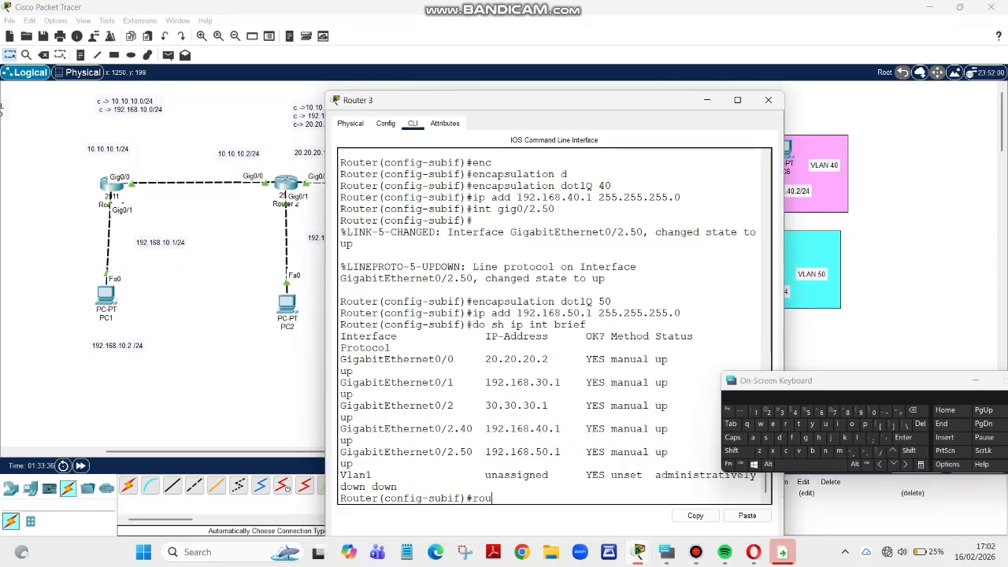
pyautogui.write(' eigrp')
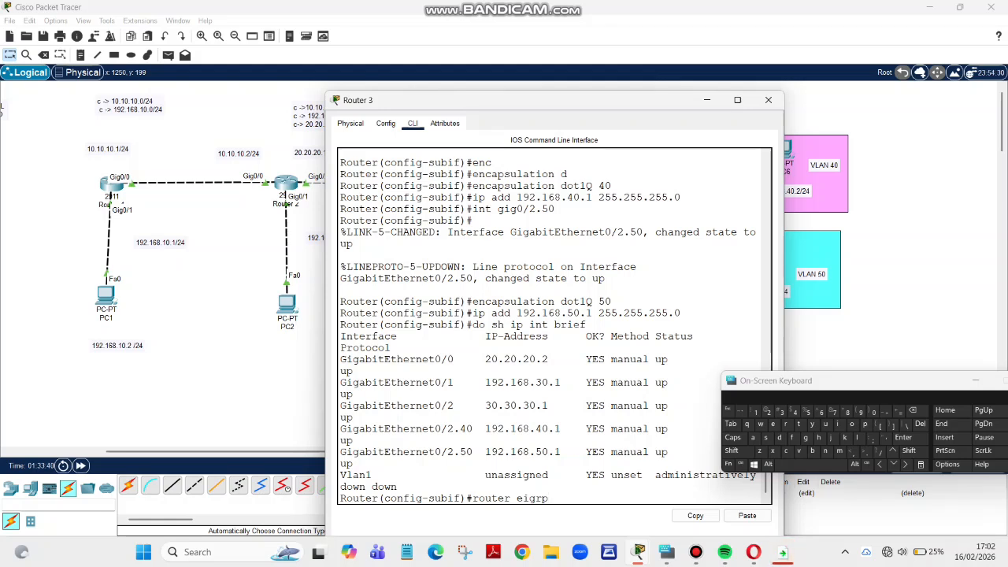
pyautogui.write(' 10')
pyautogui.press('Return')
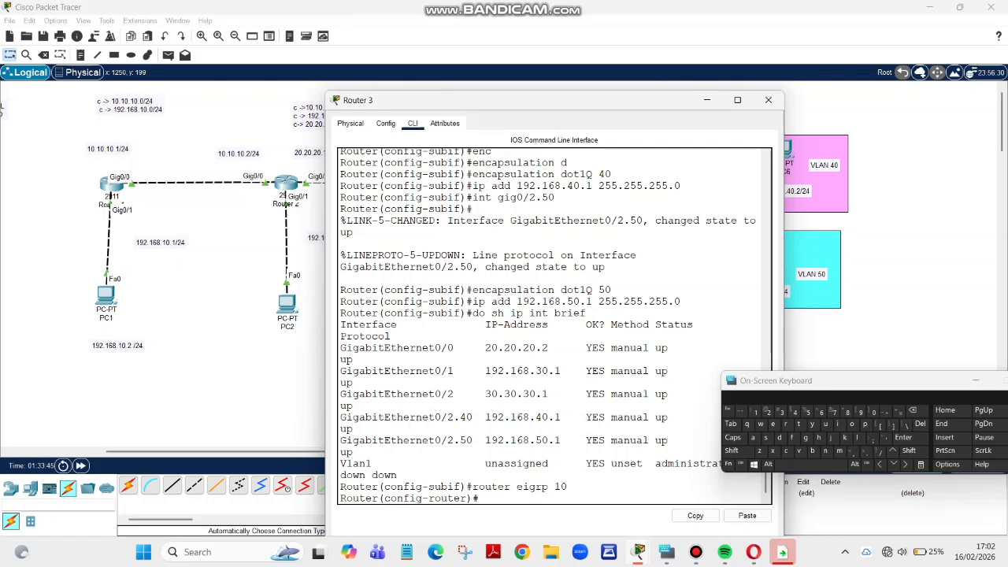
# Step: Advertise network 30.30.30.0 in EIGRP 10 on Router 3
pyautogui.write('ne')
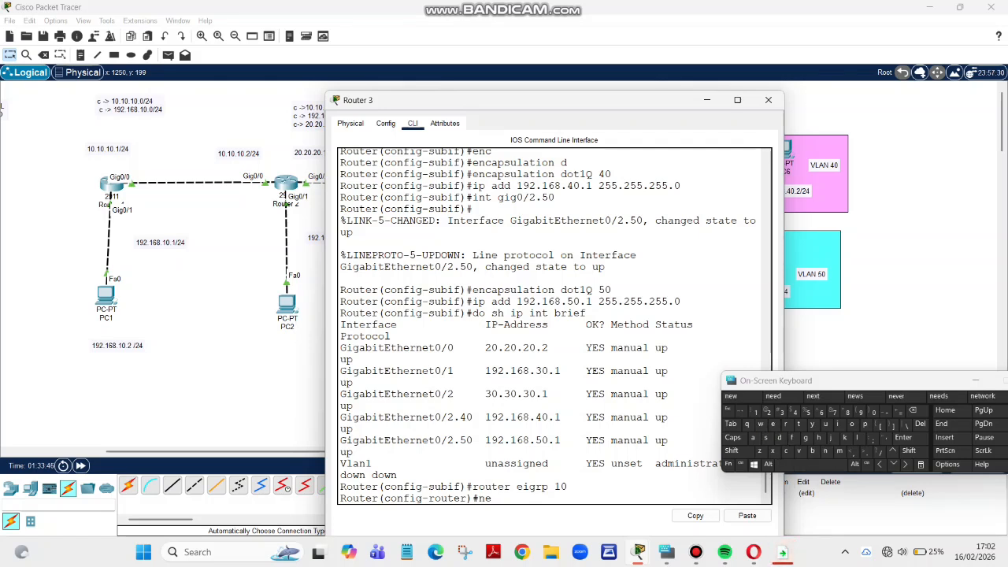
pyautogui.write('t')
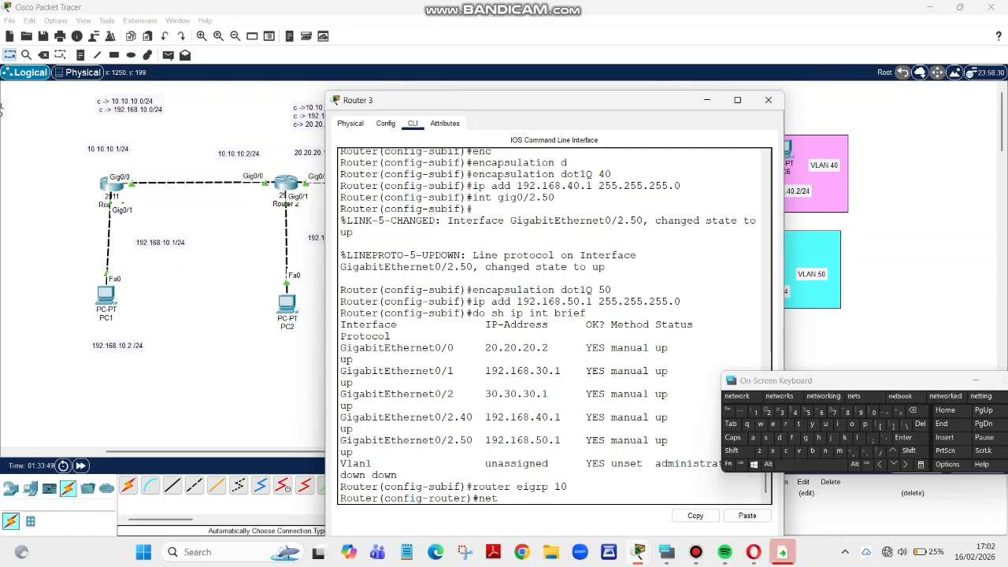
pyautogui.press('Tab')
pyautogui.write('3')
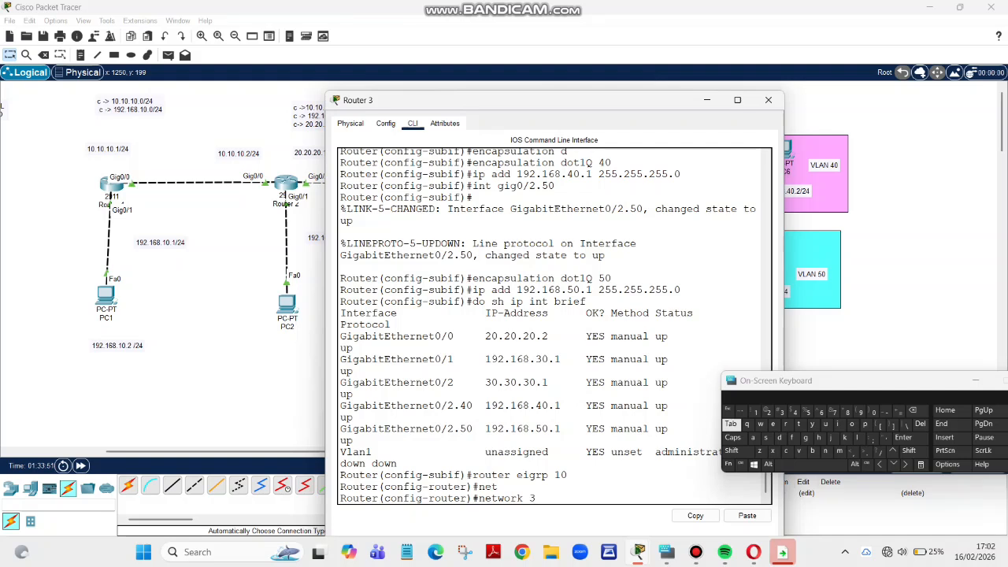
pyautogui.write('0.30')
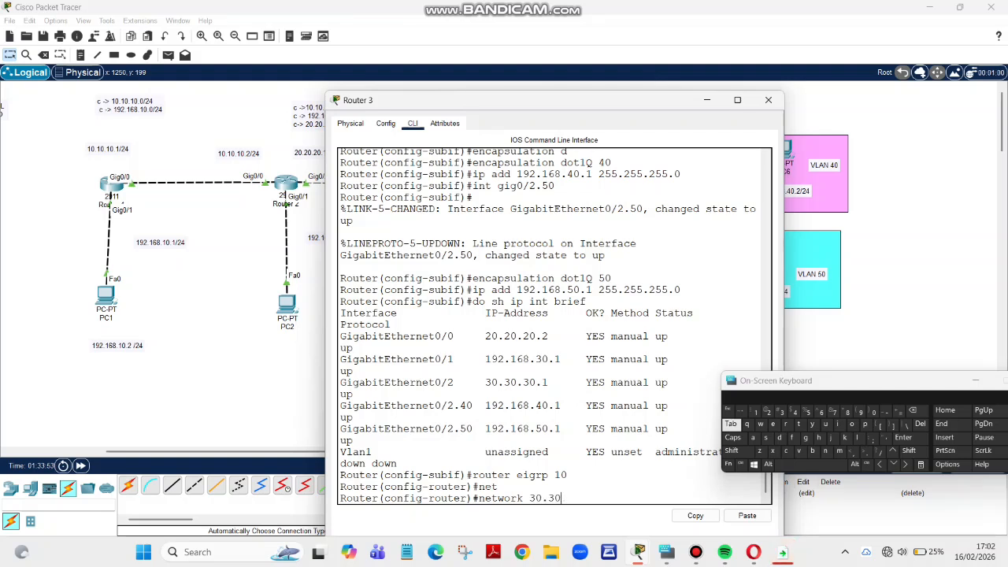
pyautogui.write('.30')
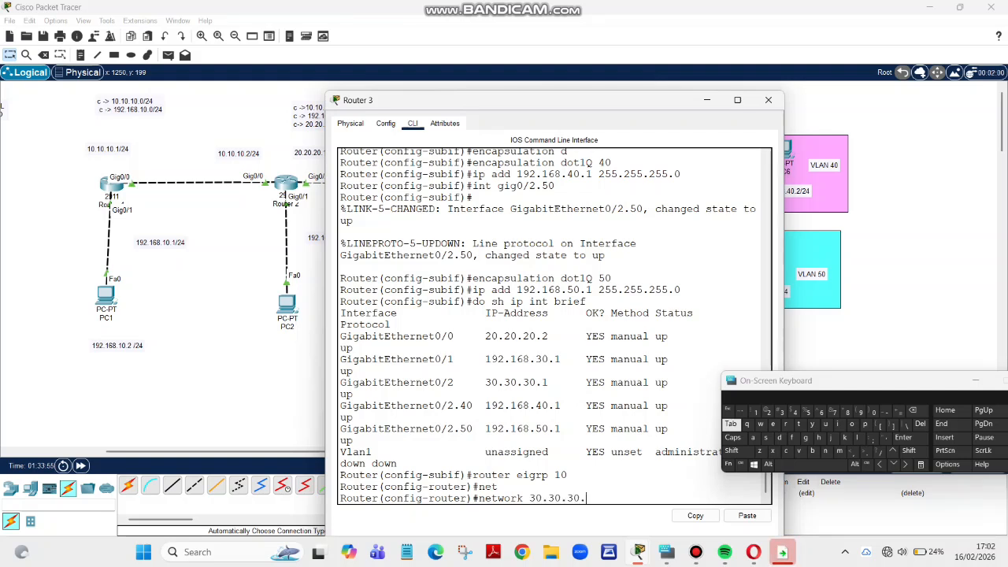
pyautogui.write('.0')
pyautogui.press('Return')
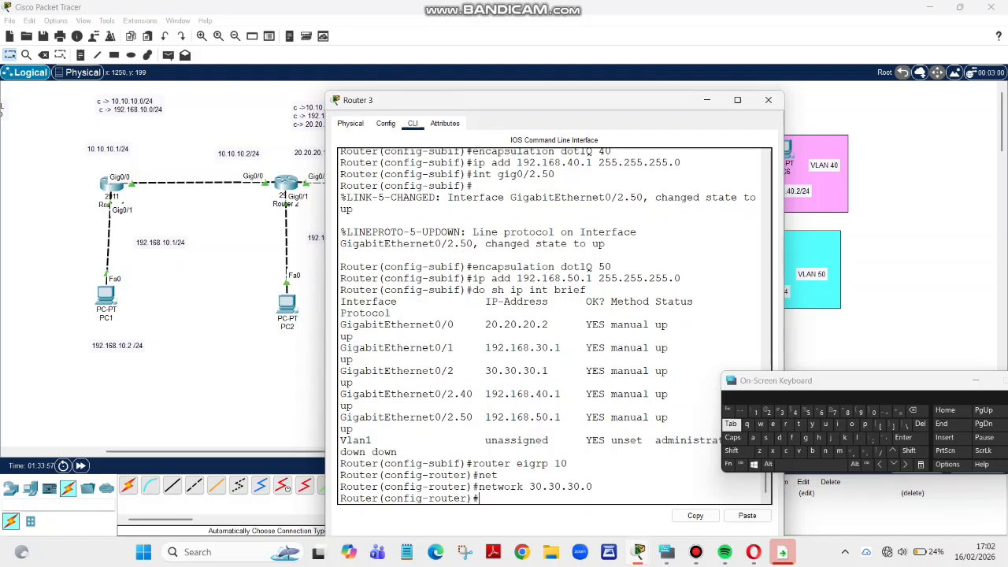
# Step: Advertise the VLAN 40 network 192.168.40.0 in EIGRP 10 on Router 3
pyautogui.write('router eigrp 10')
pyautogui.press('Up')
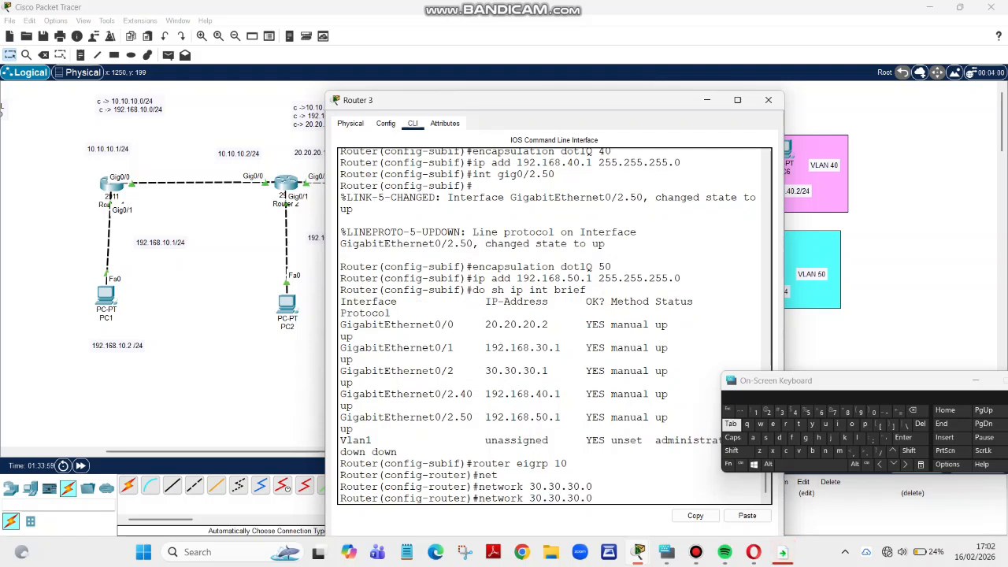
pyautogui.press('BackSpace')
pyautogui.press('BackSpace')
pyautogui.press('BackSpace')
pyautogui.press('BackSpace')
pyautogui.press('BackSpace')
pyautogui.press('BackSpace')
pyautogui.press('BackSpace')
pyautogui.press('BackSpace')
pyautogui.press('BackSpace')
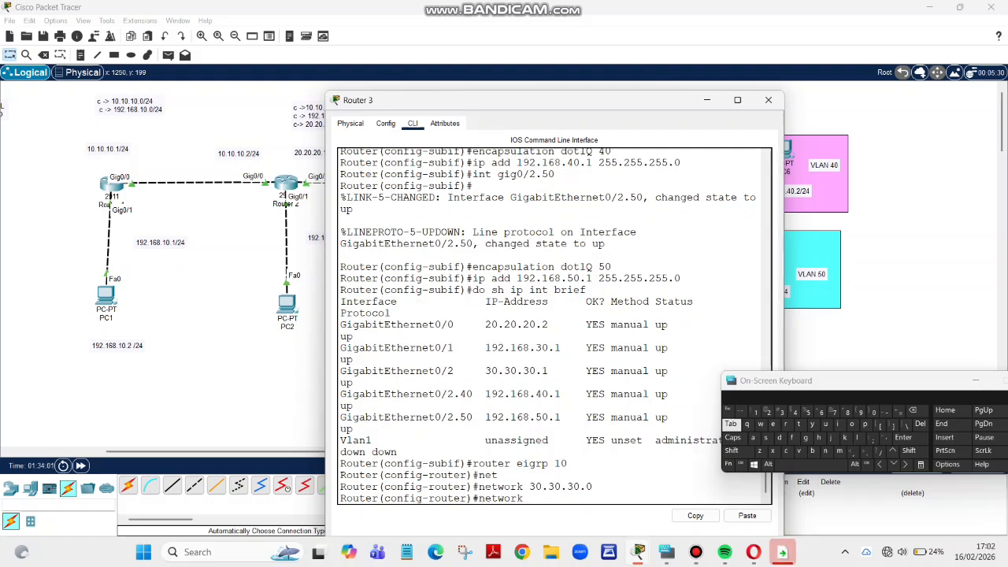
pyautogui.write('192.168.40')
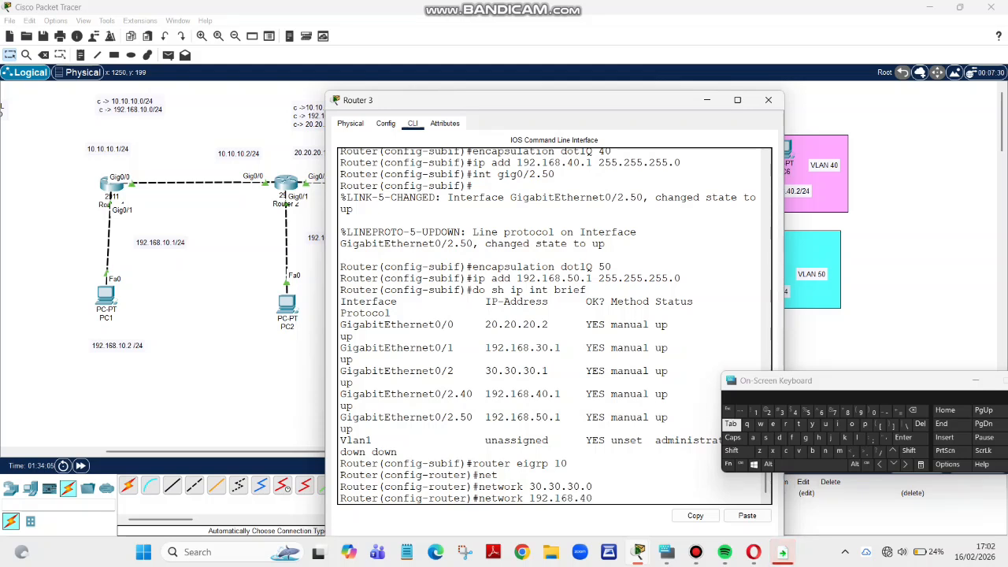
pyautogui.write('.0')
pyautogui.press('Return')
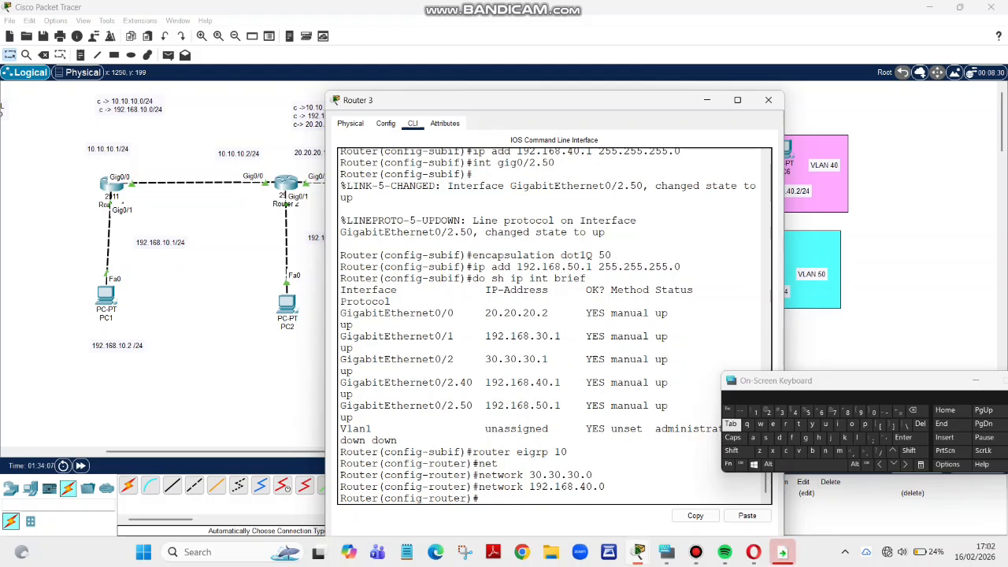
# Step: Advertise the VLAN 50 network 192.168.50.0 in EIGRP 10 on Router 3
pyautogui.press('Up')
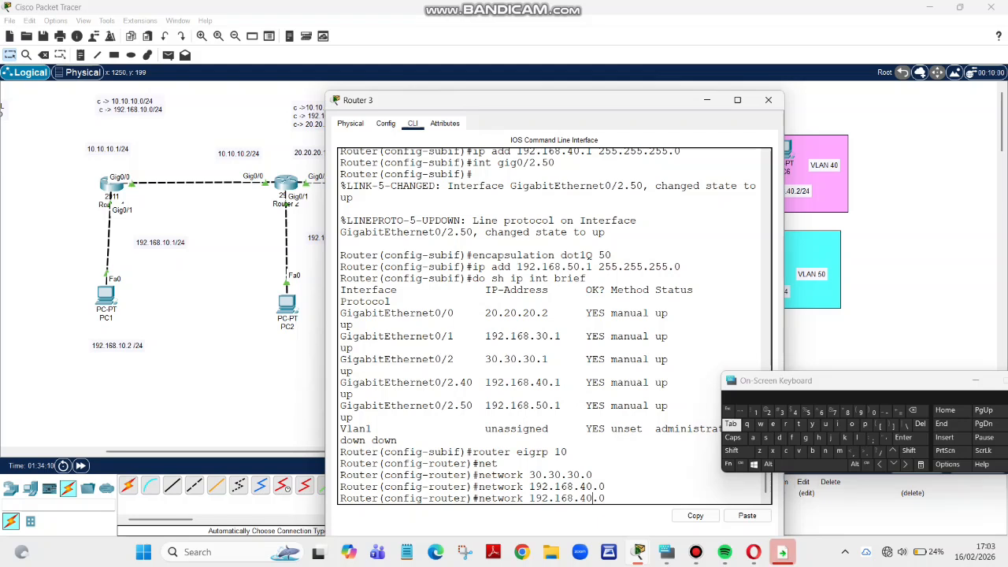
pyautogui.press('Left')
pyautogui.press('Left')
pyautogui.press('BackSpace')
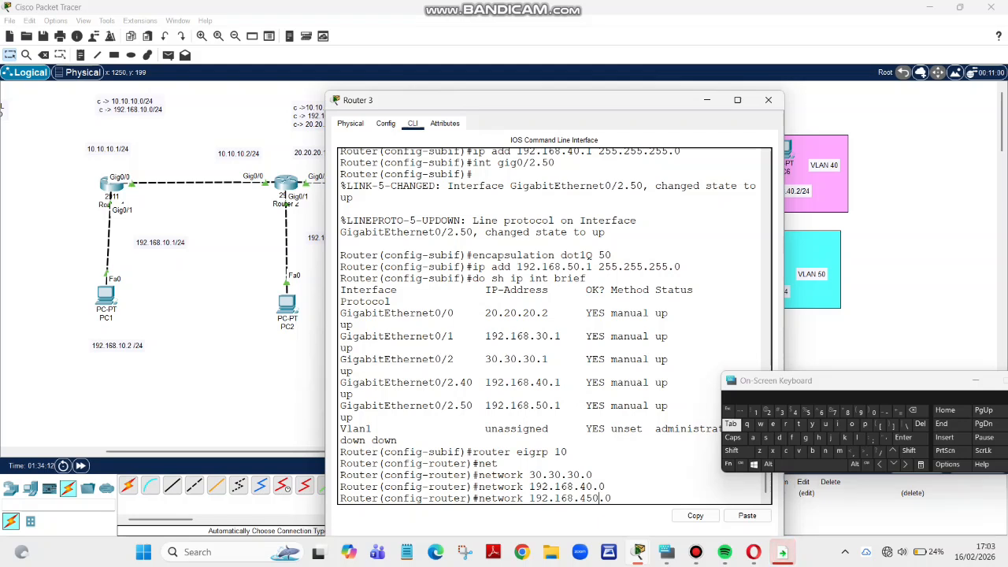
pyautogui.press('BackSpace')
pyautogui.write('50')
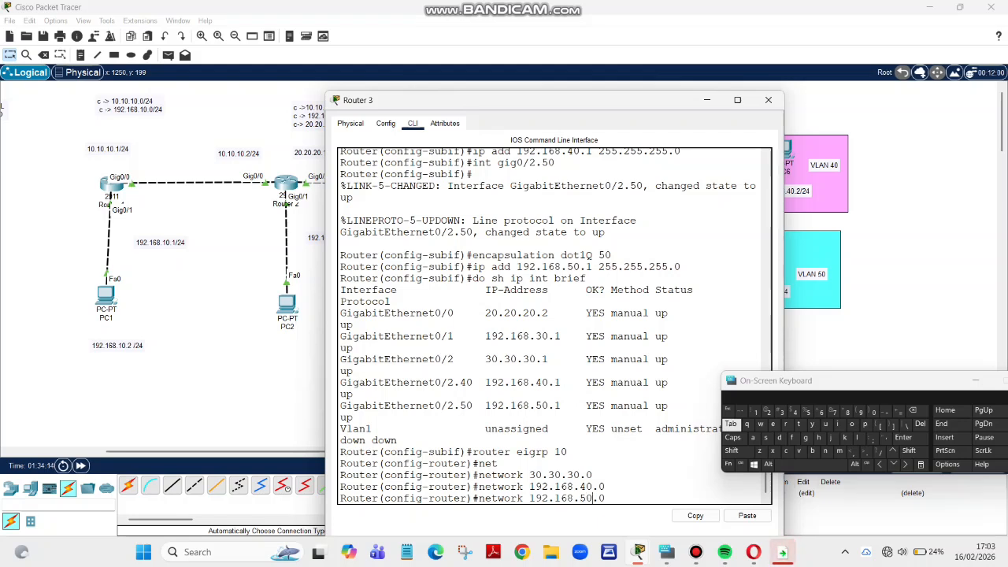
pyautogui.press('Return')
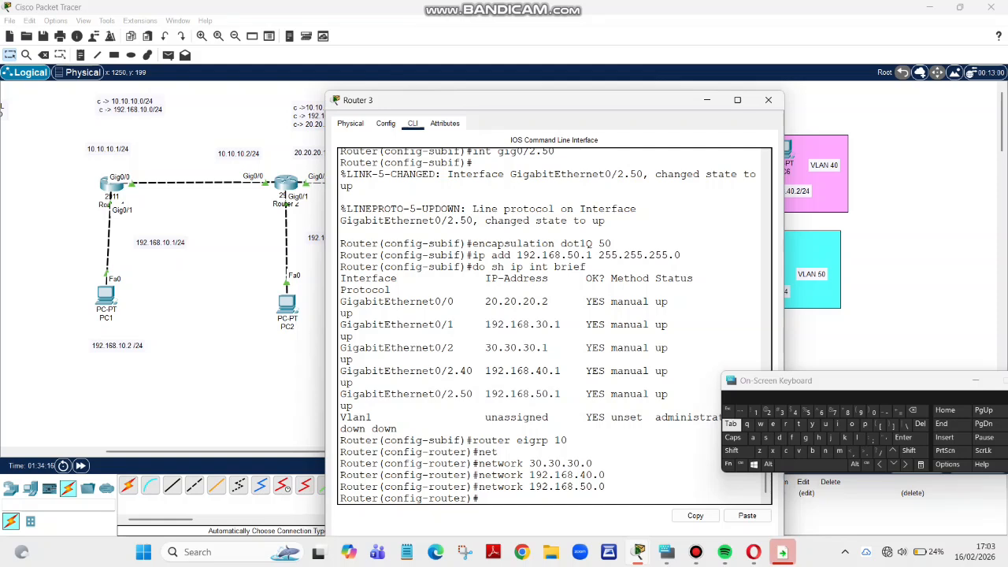
pyautogui.press('Up')
pyautogui.press('Up')
pyautogui.press('Up')
pyautogui.press('BackSpace')
pyautogui.press('BackSpace')
pyautogui.press('BackSpace')
pyautogui.press('BackSpace')
pyautogui.press('BackSpace')
pyautogui.press('BackSpace')
pyautogui.press('BackSpace')
pyautogui.press('BackSpace')
pyautogui.press('BackSpace')
pyautogui.press('BackSpace')
pyautogui.press('BackSpace')
pyautogui.press('BackSpace')
pyautogui.press('BackSpace')
pyautogui.press('BackSpace')
pyautogui.press('BackSpace')
pyautogui.press('BackSpace')
pyautogui.press('BackSpace')
pyautogui.press('BackSpace')
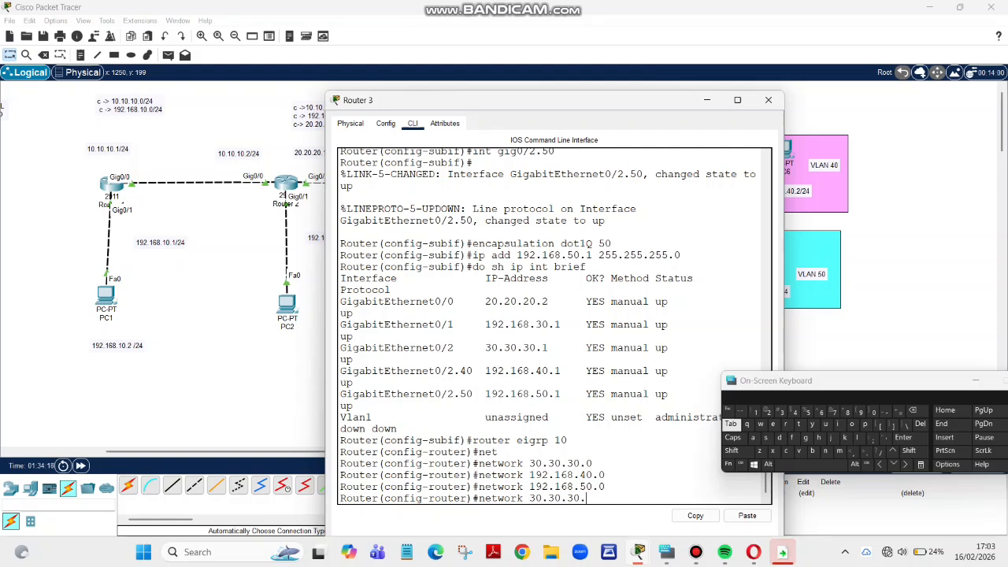
# Step: Display Router 3's full routing table with do sh ip route, examine the VLAN 40 and VLAN 50 entries, and close the router window
pyautogui.write('do')
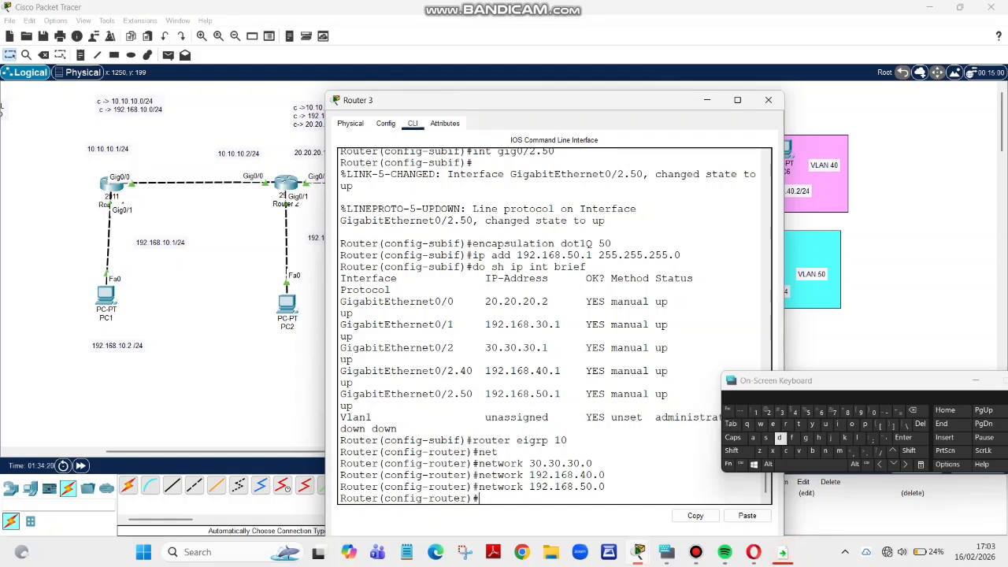
pyautogui.write(' sh')
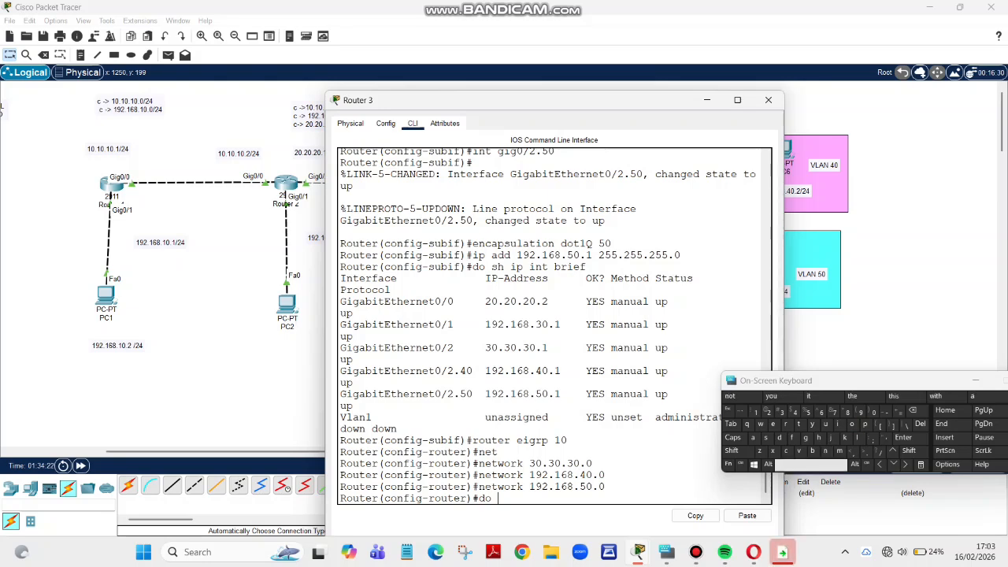
pyautogui.write(' ip r')
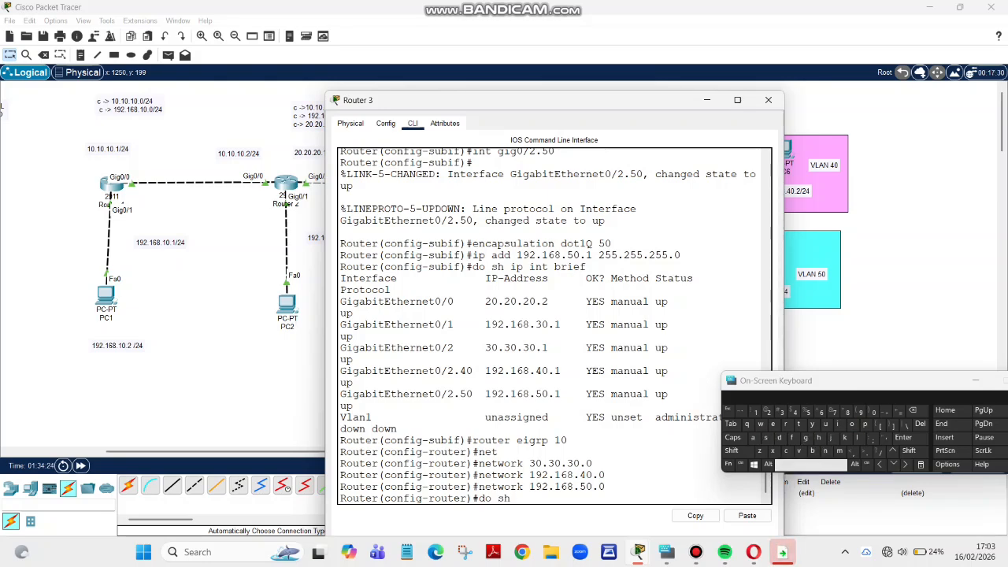
pyautogui.write('oute')
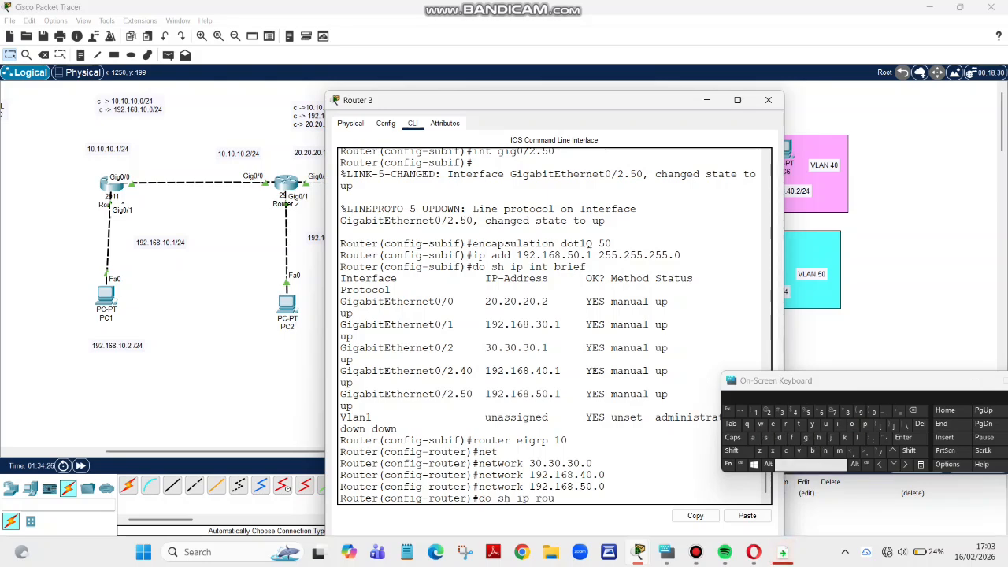
pyautogui.press('Return')
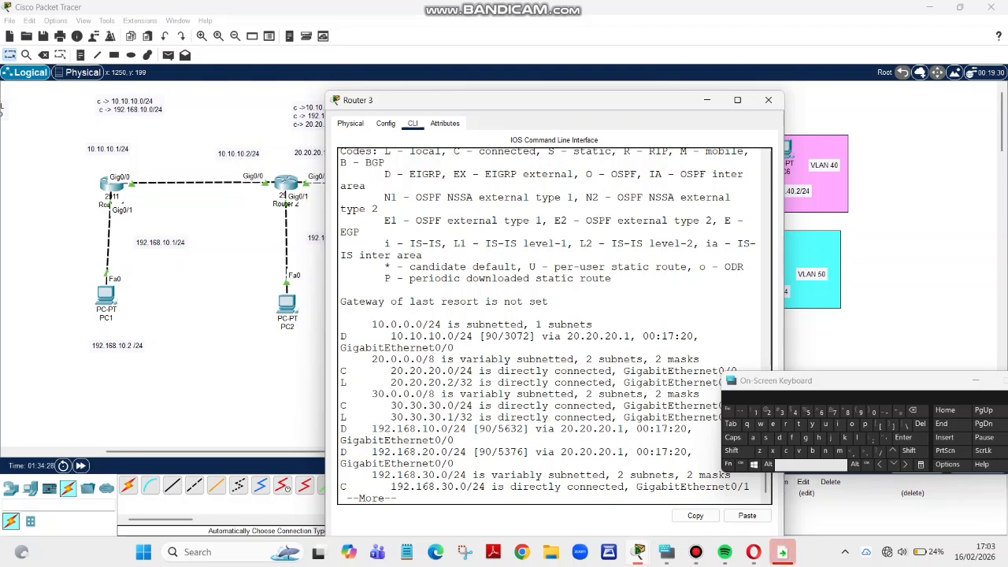
pyautogui.press('space')
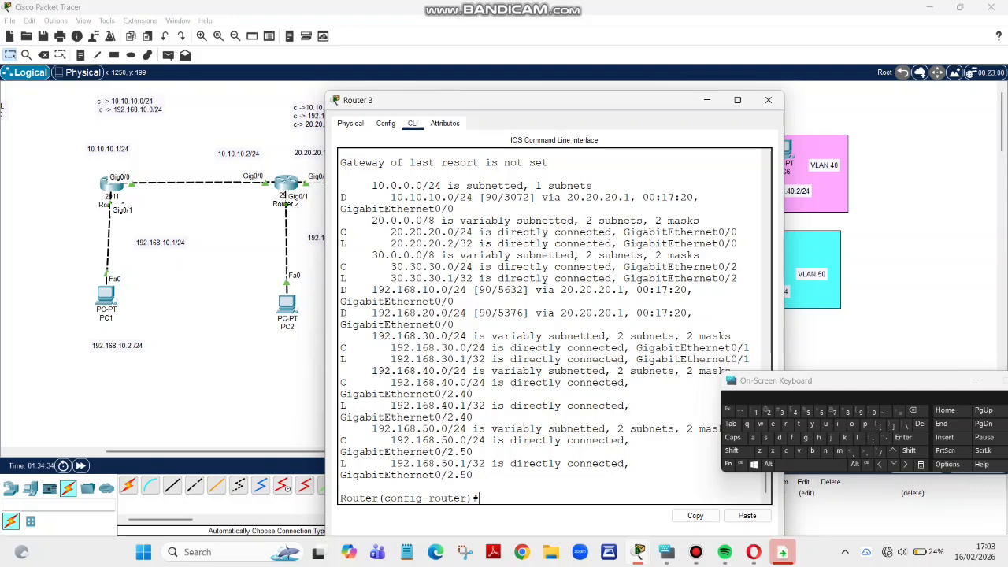
pyautogui.moveTo(372, 371); pyautogui.dragTo(340, 486)
pyautogui.click(768, 100)
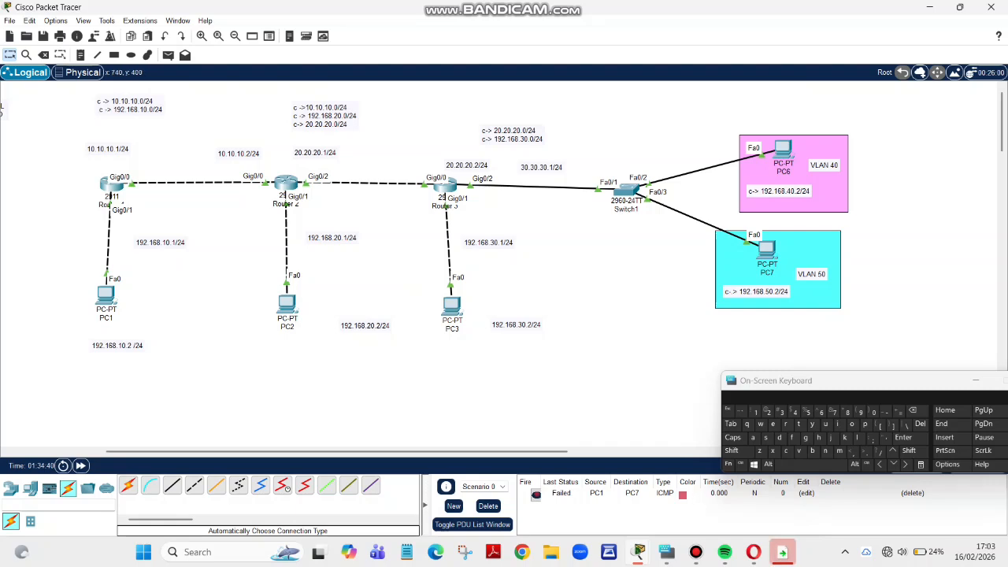
# Step: Delete the old PDU scenario results and test PC1's reachability by sending simple PDUs from PC1 to PC6 and to PC7
pyautogui.click(489, 505)
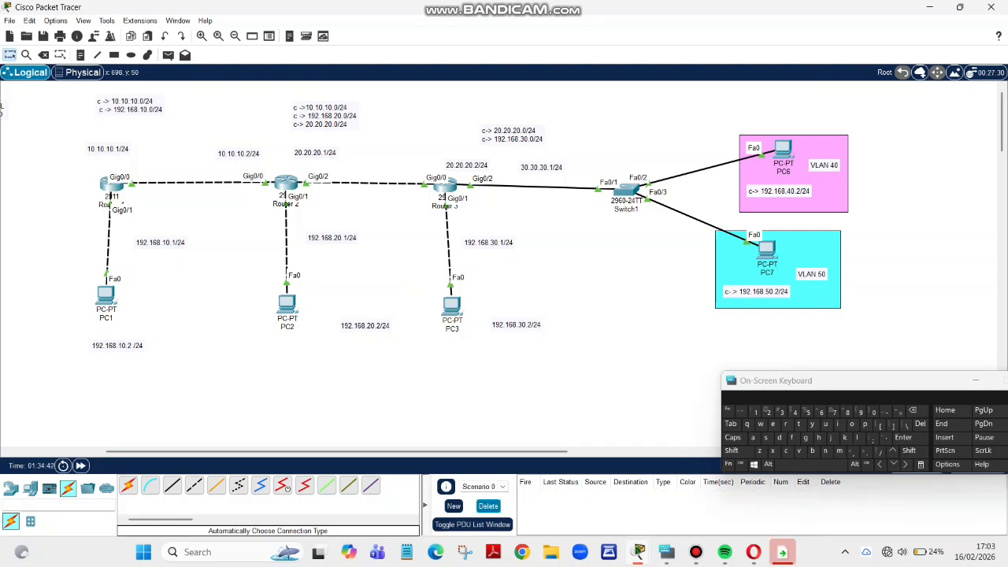
pyautogui.click(168, 54)
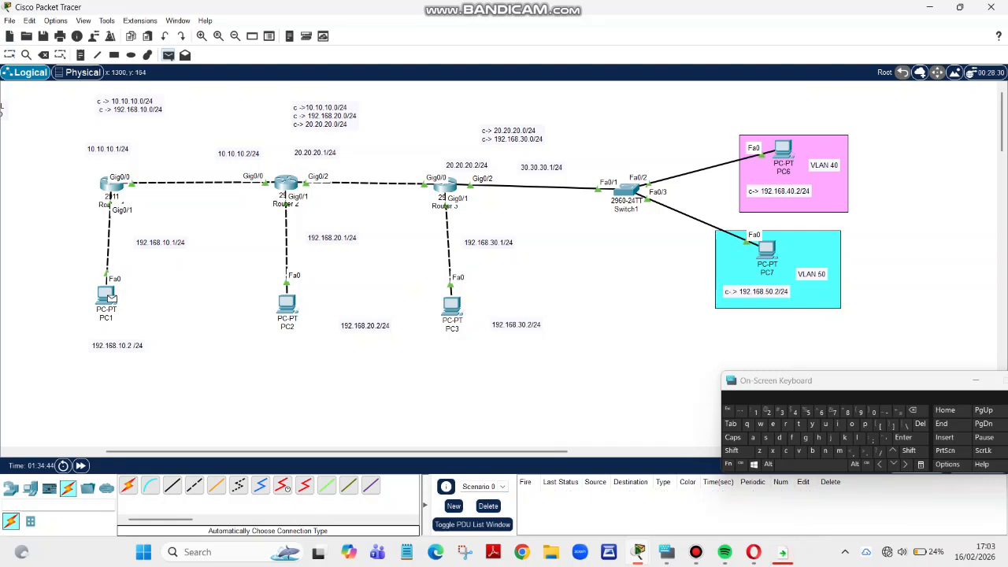
pyautogui.click(108, 297)
pyautogui.click(782, 153)
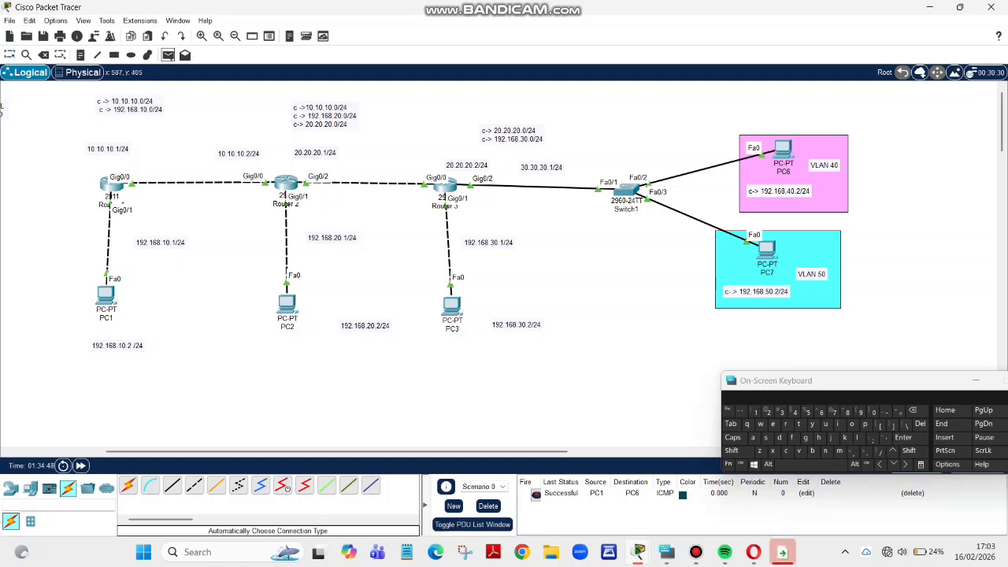
pyautogui.click(167, 55)
pyautogui.click(108, 297)
pyautogui.click(766, 251)
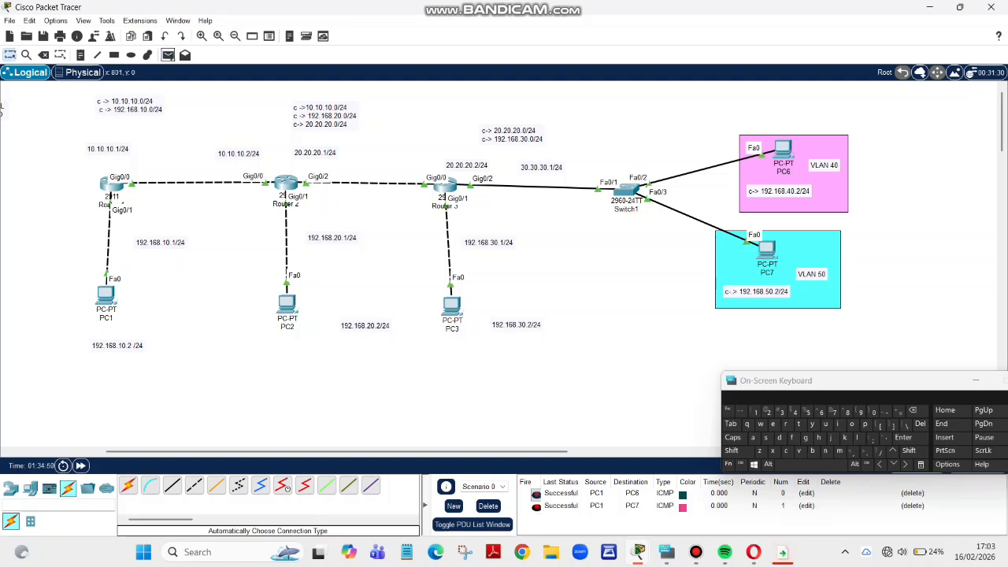
# Step: Test PC2's reachability to both VLANs by sending simple PDUs from PC2 to PC6 and to PC7
pyautogui.click(167, 54)
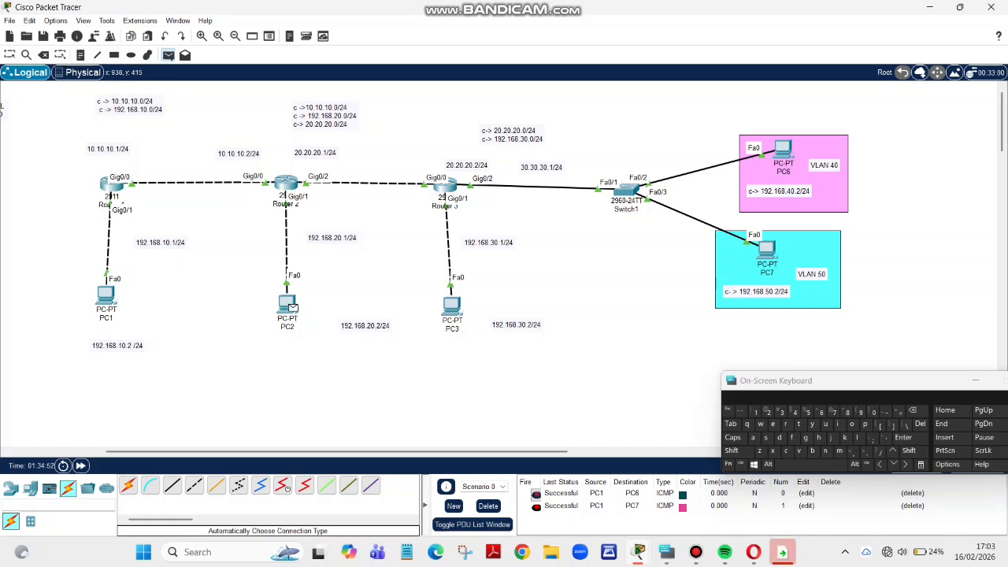
pyautogui.click(287, 303)
pyautogui.click(782, 151)
pyautogui.click(167, 55)
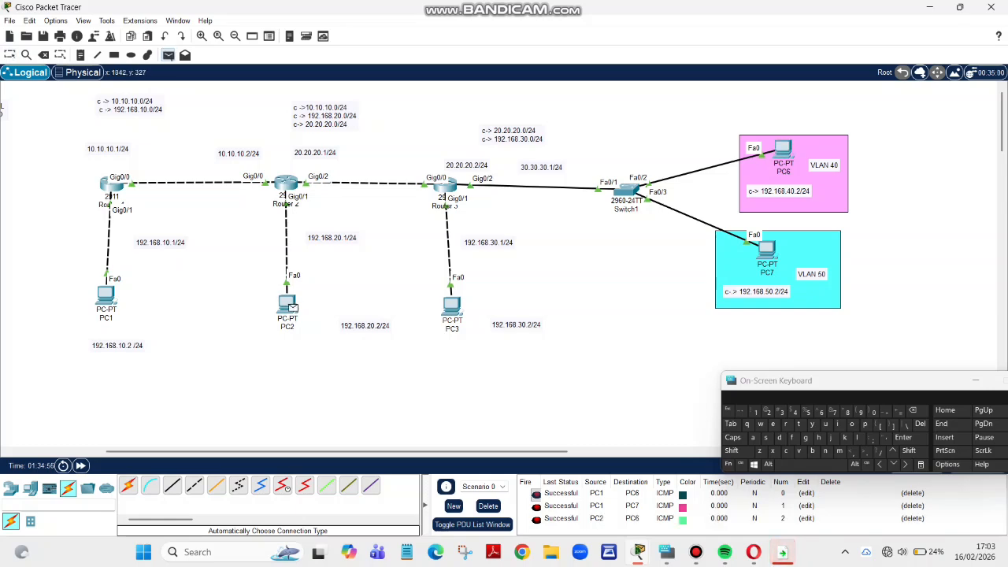
pyautogui.click(287, 303)
pyautogui.click(767, 250)
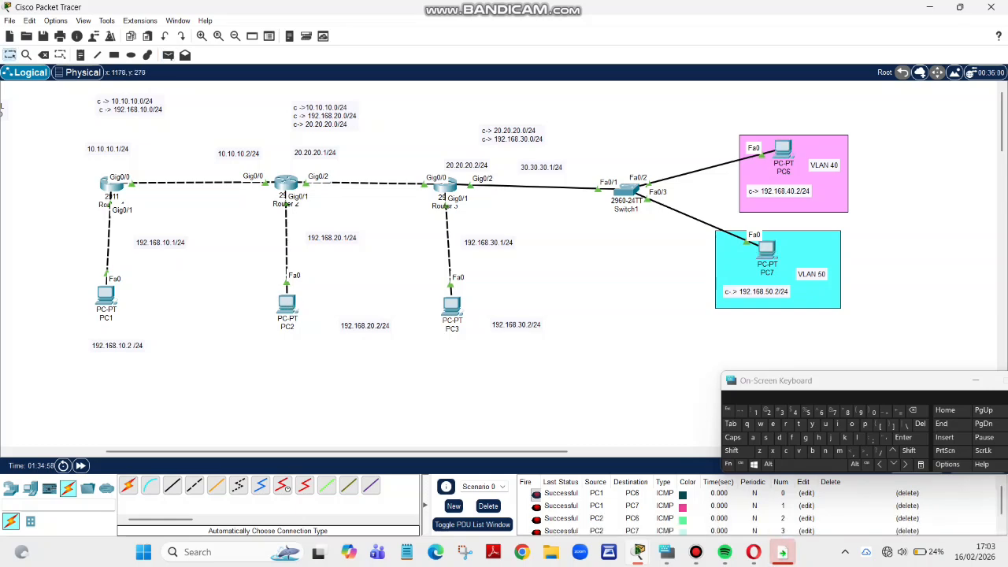